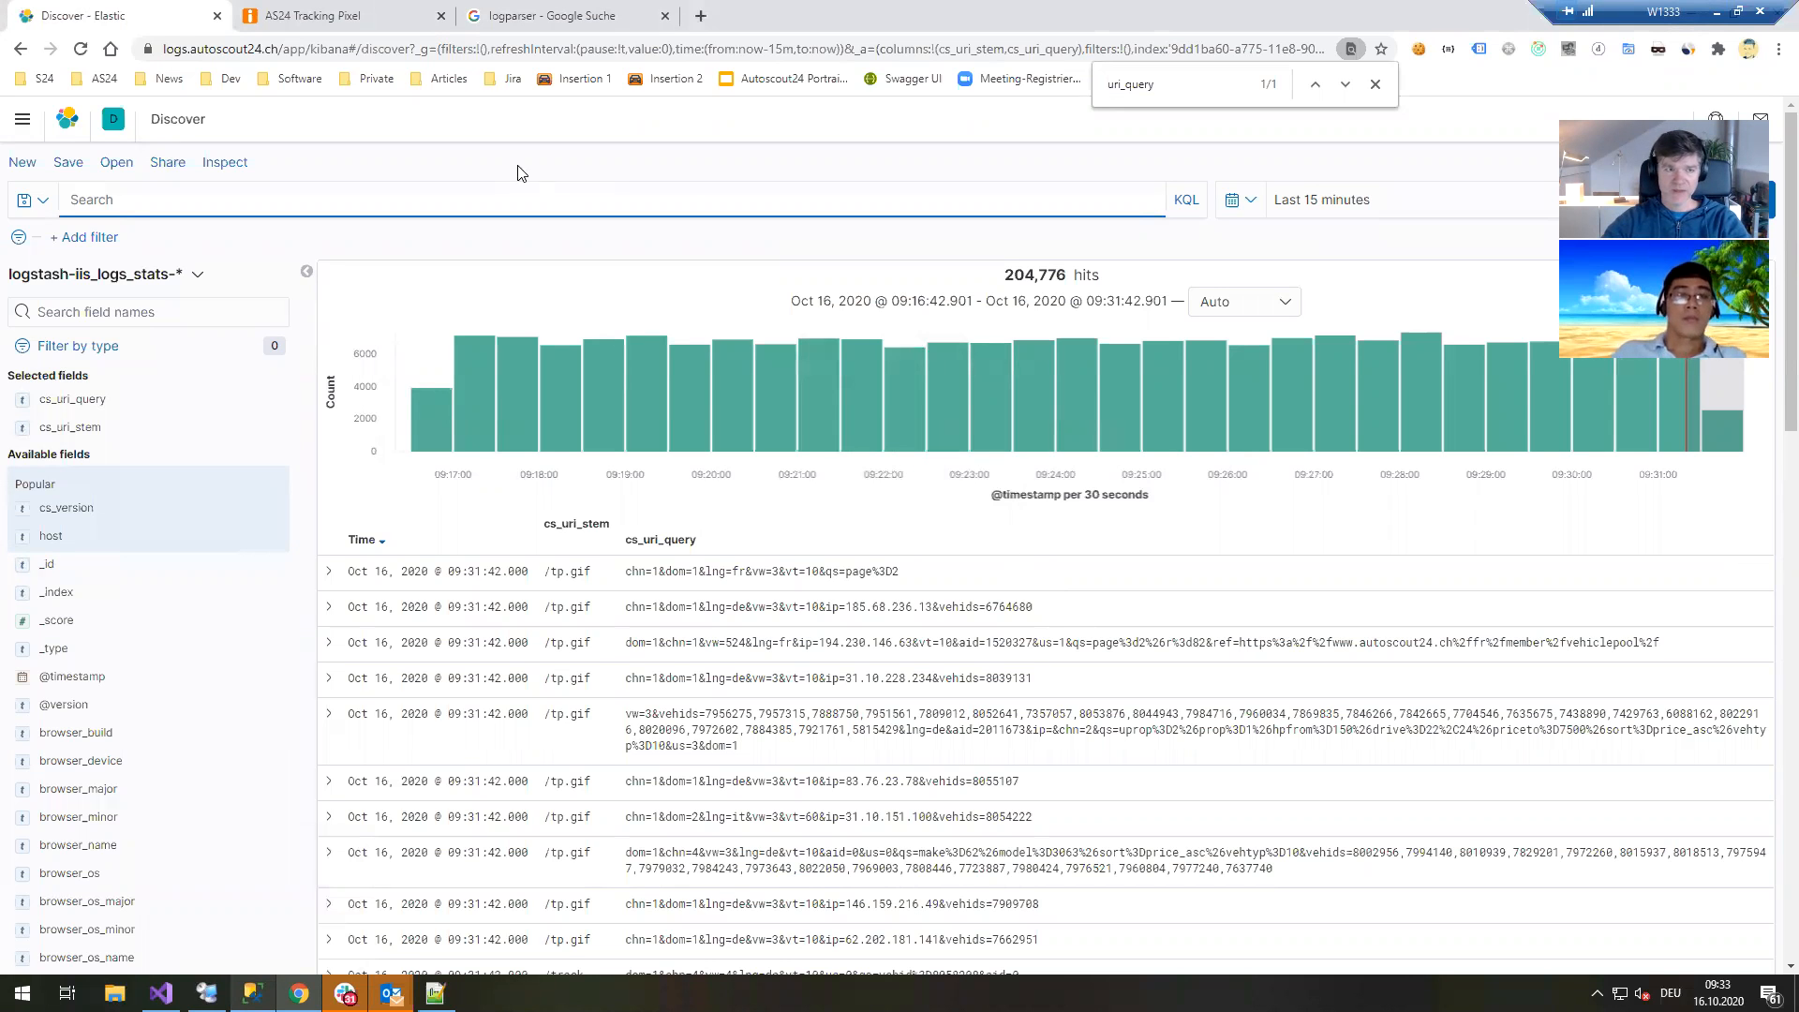
# Open the AutoScout24 homepage at autoscout24.ch/de in a new browser tab.
pyautogui.click(701, 16)
pyautogui.write('www.auto')
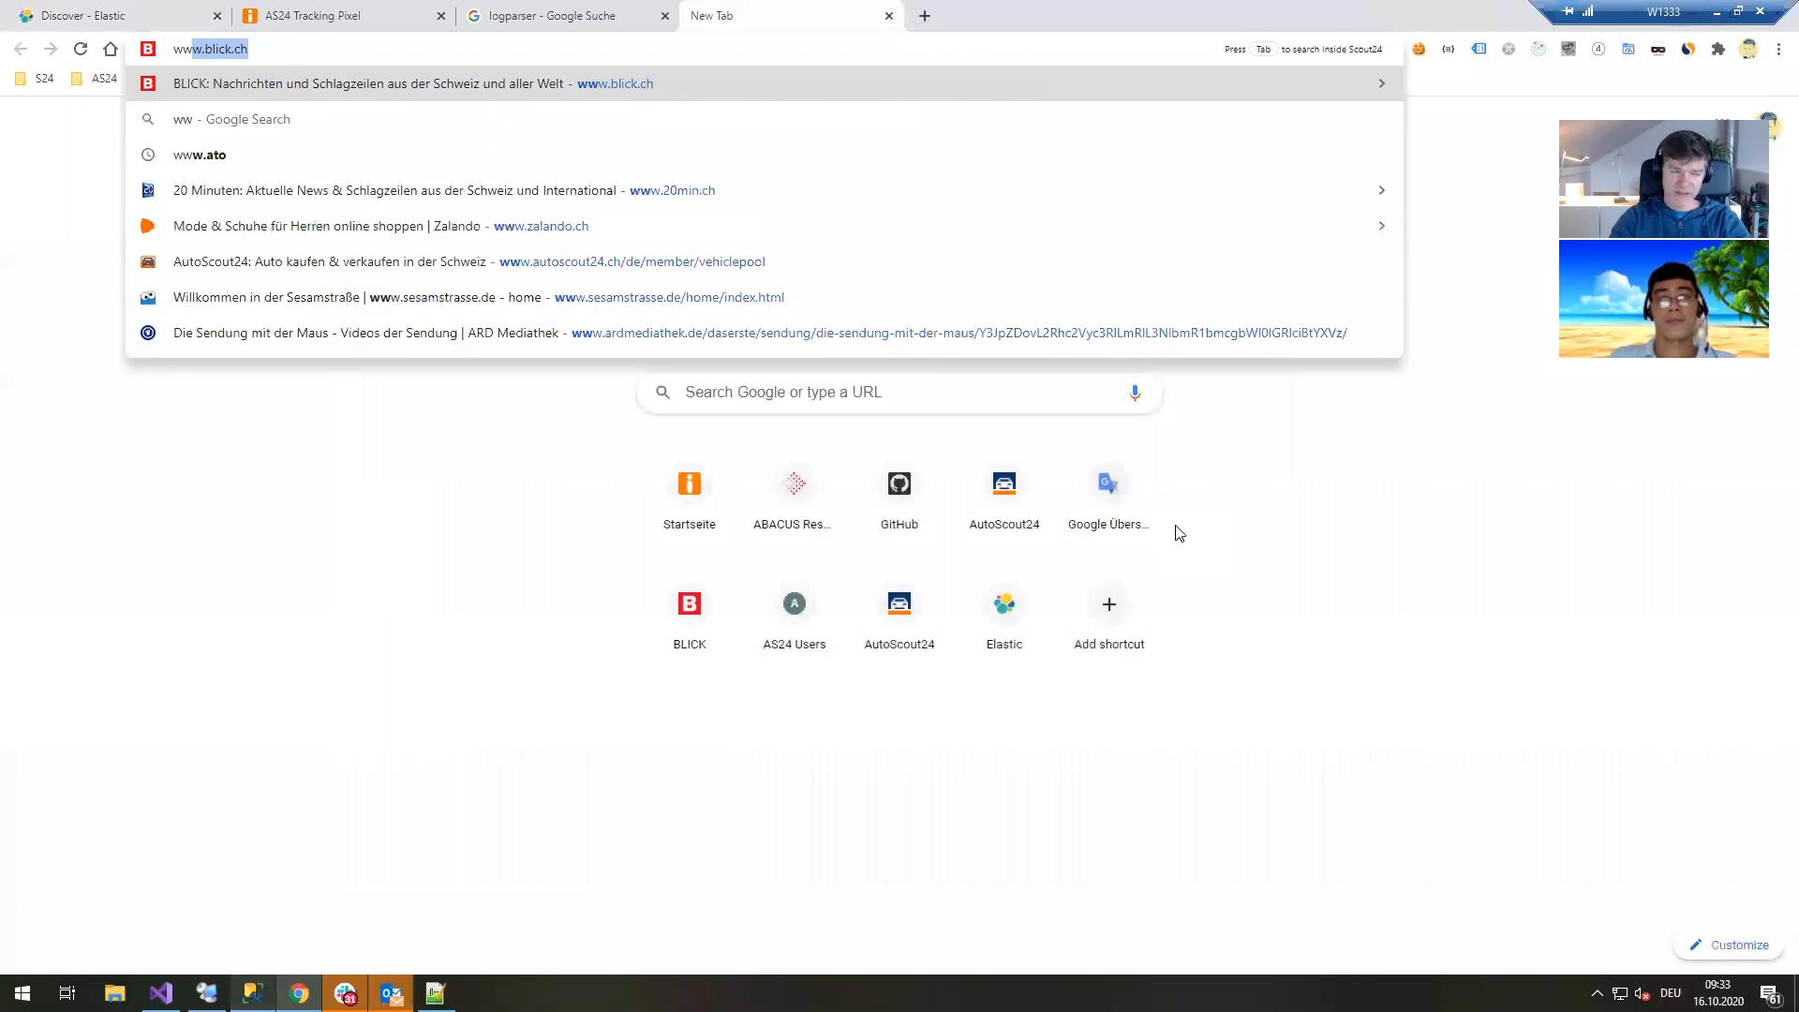
pyautogui.press('Return')
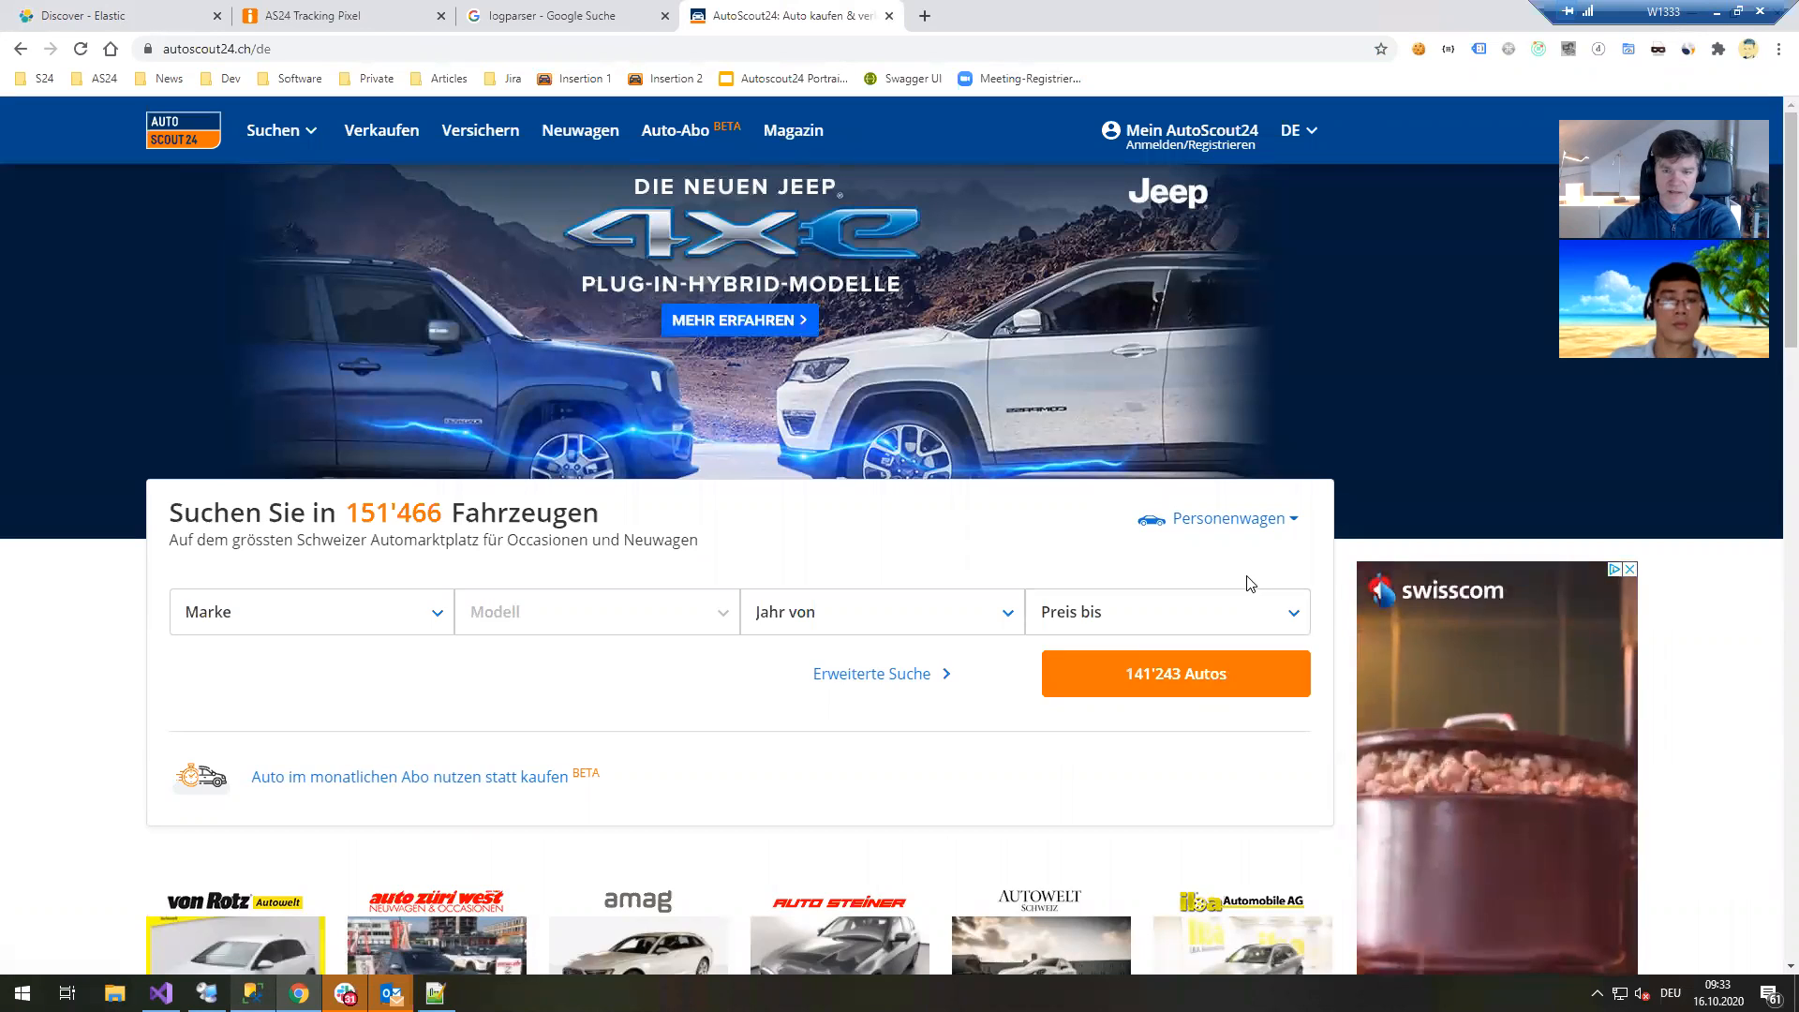
# Show the page's network requests in the developer tools and filter them by "stats".
pyautogui.press('F12')
pyautogui.scroll(-2, 890, 281)
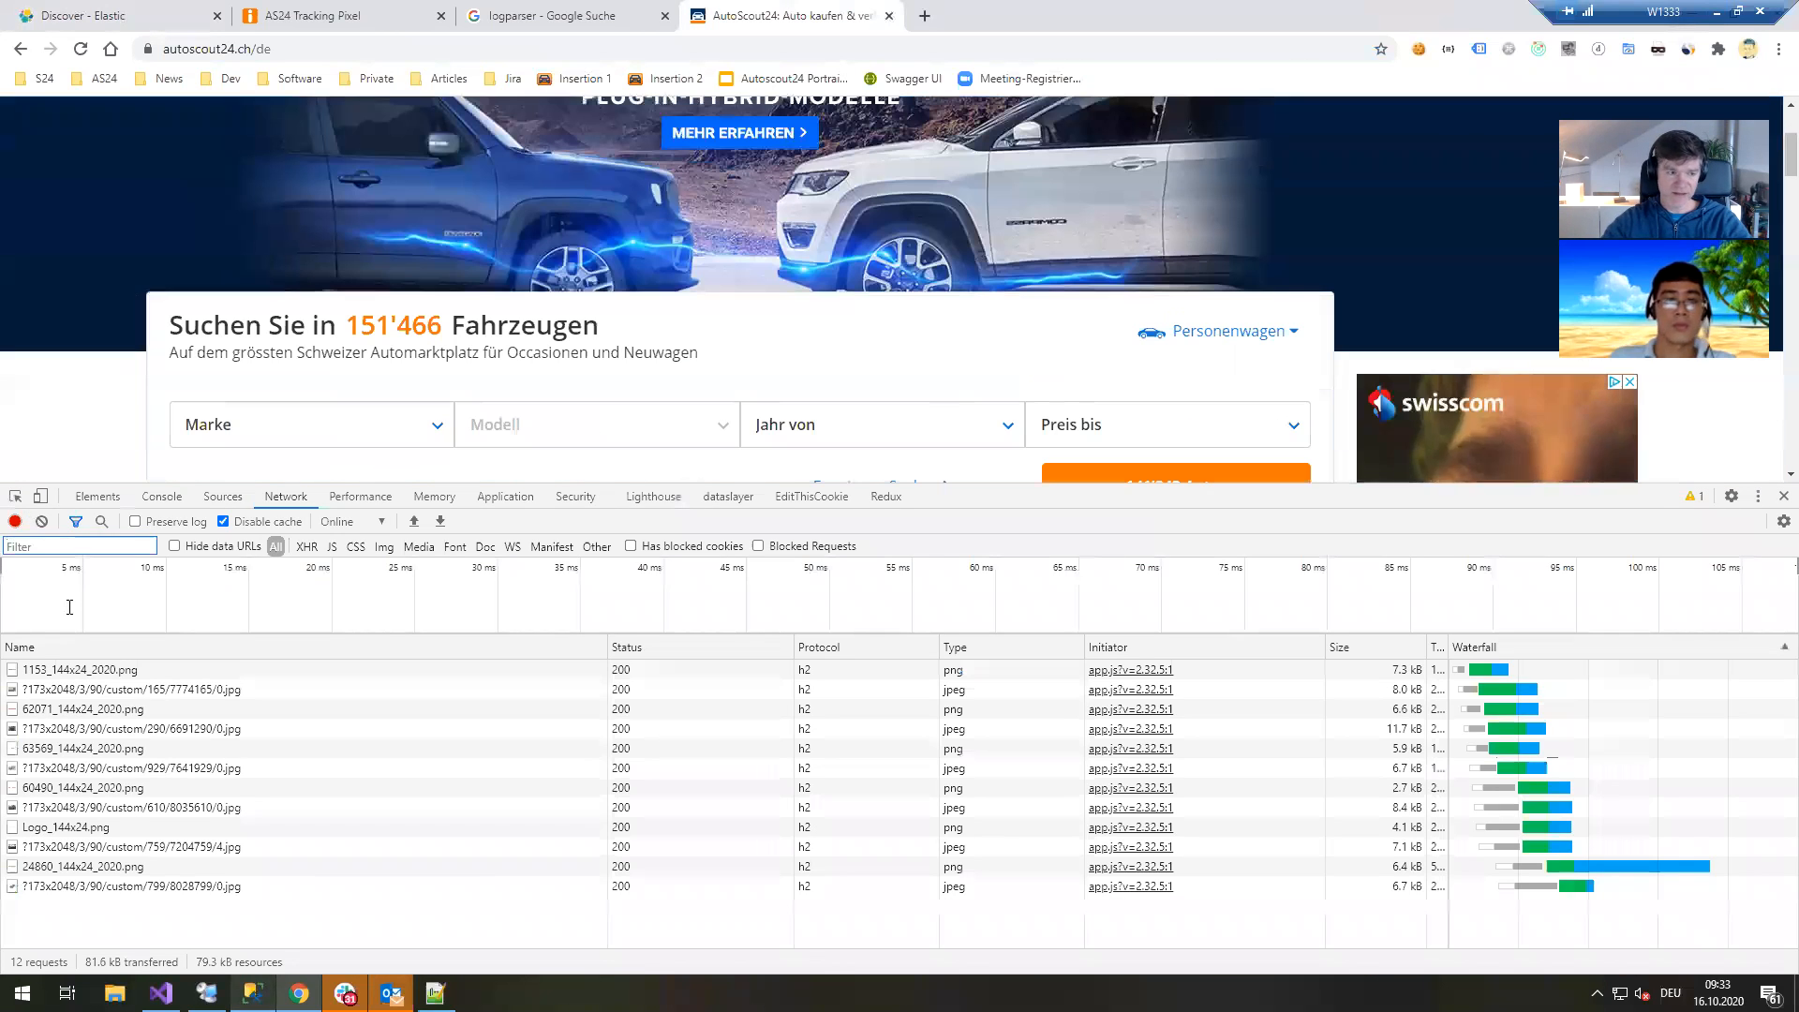
pyautogui.click(58, 546)
pyautogui.write('stats')
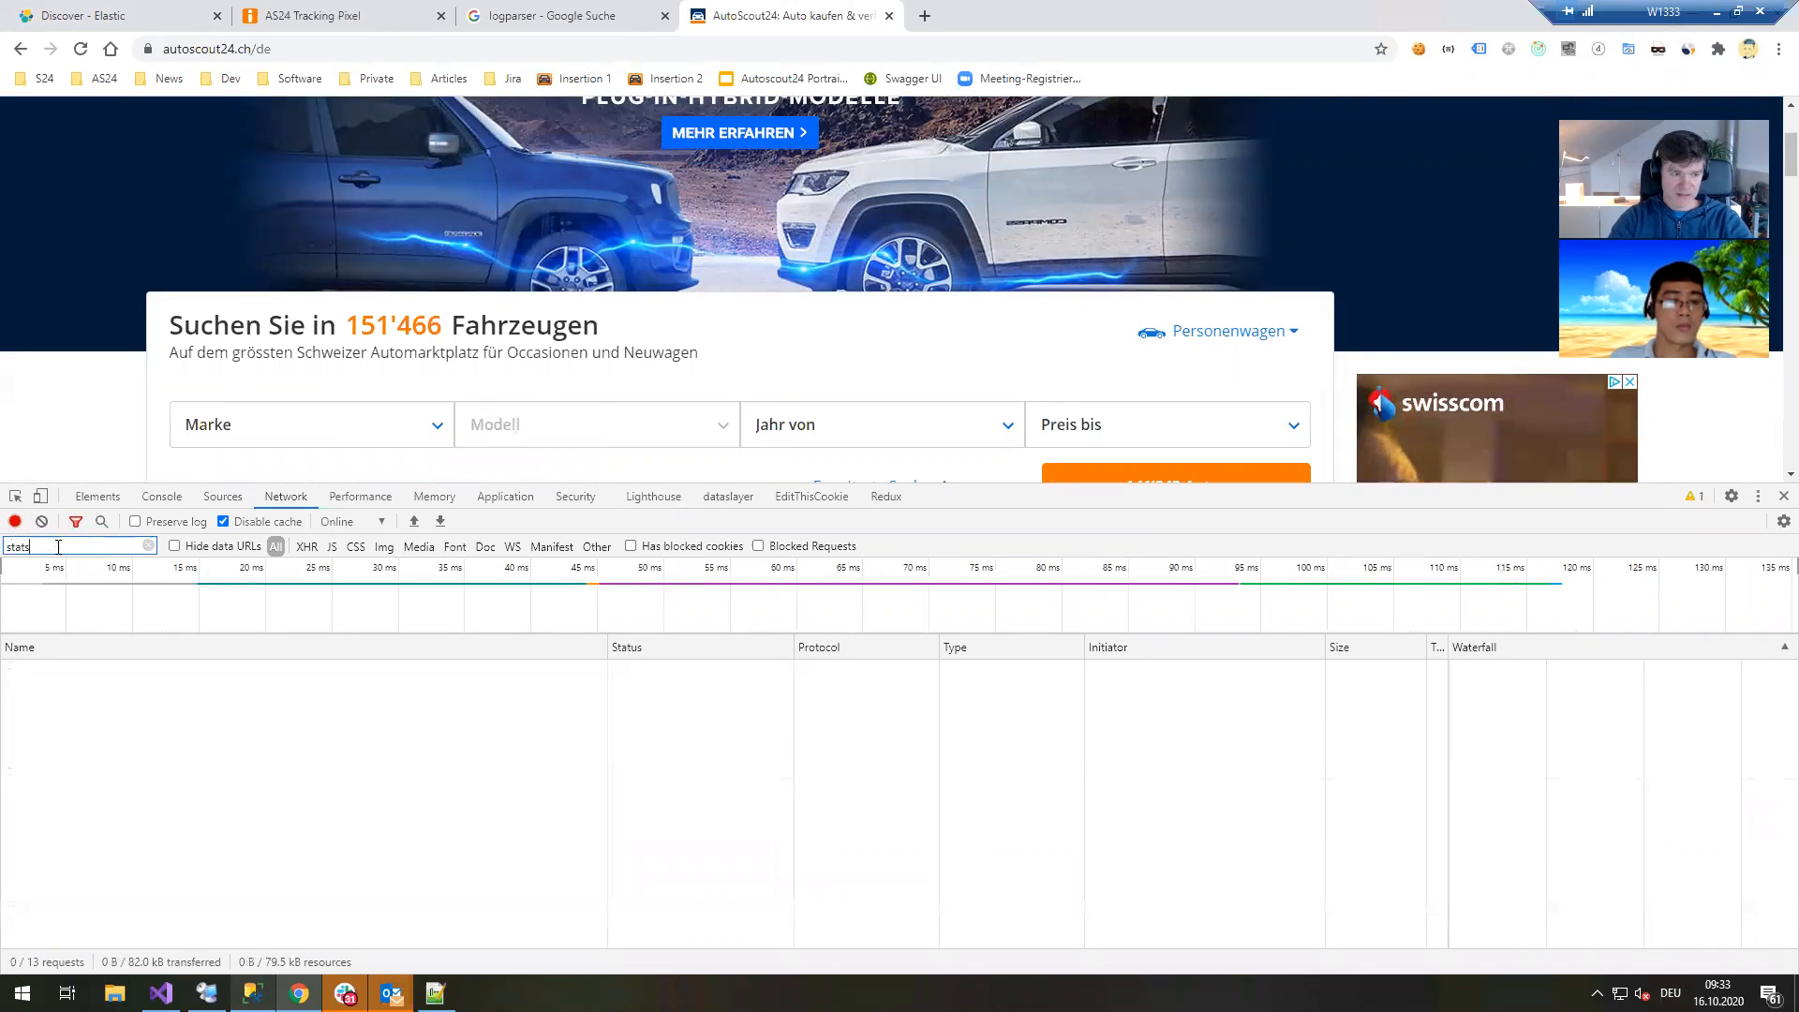
# Run the unfiltered car search and inspect the headers of the page-view and single-vehicle tp.gif tracking requests.
pyautogui.scroll(-2, 1000, 341)
pyautogui.click(1185, 309)
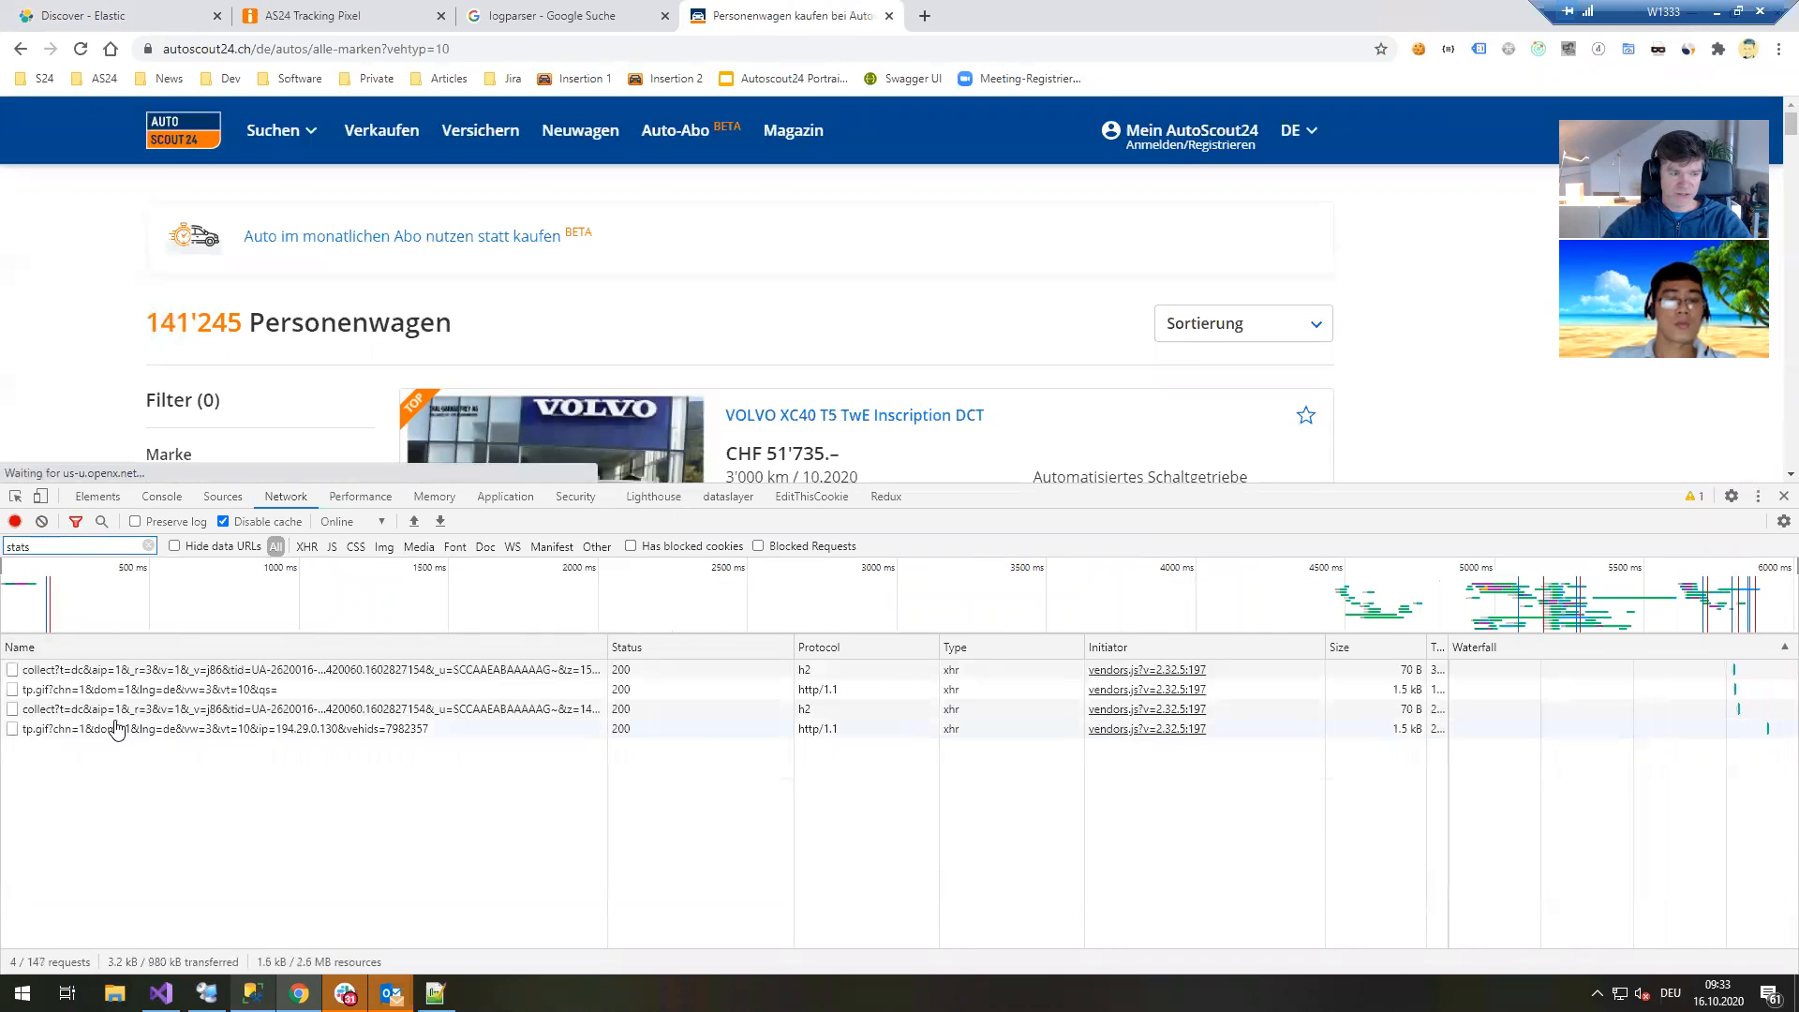
pyautogui.click(94, 691)
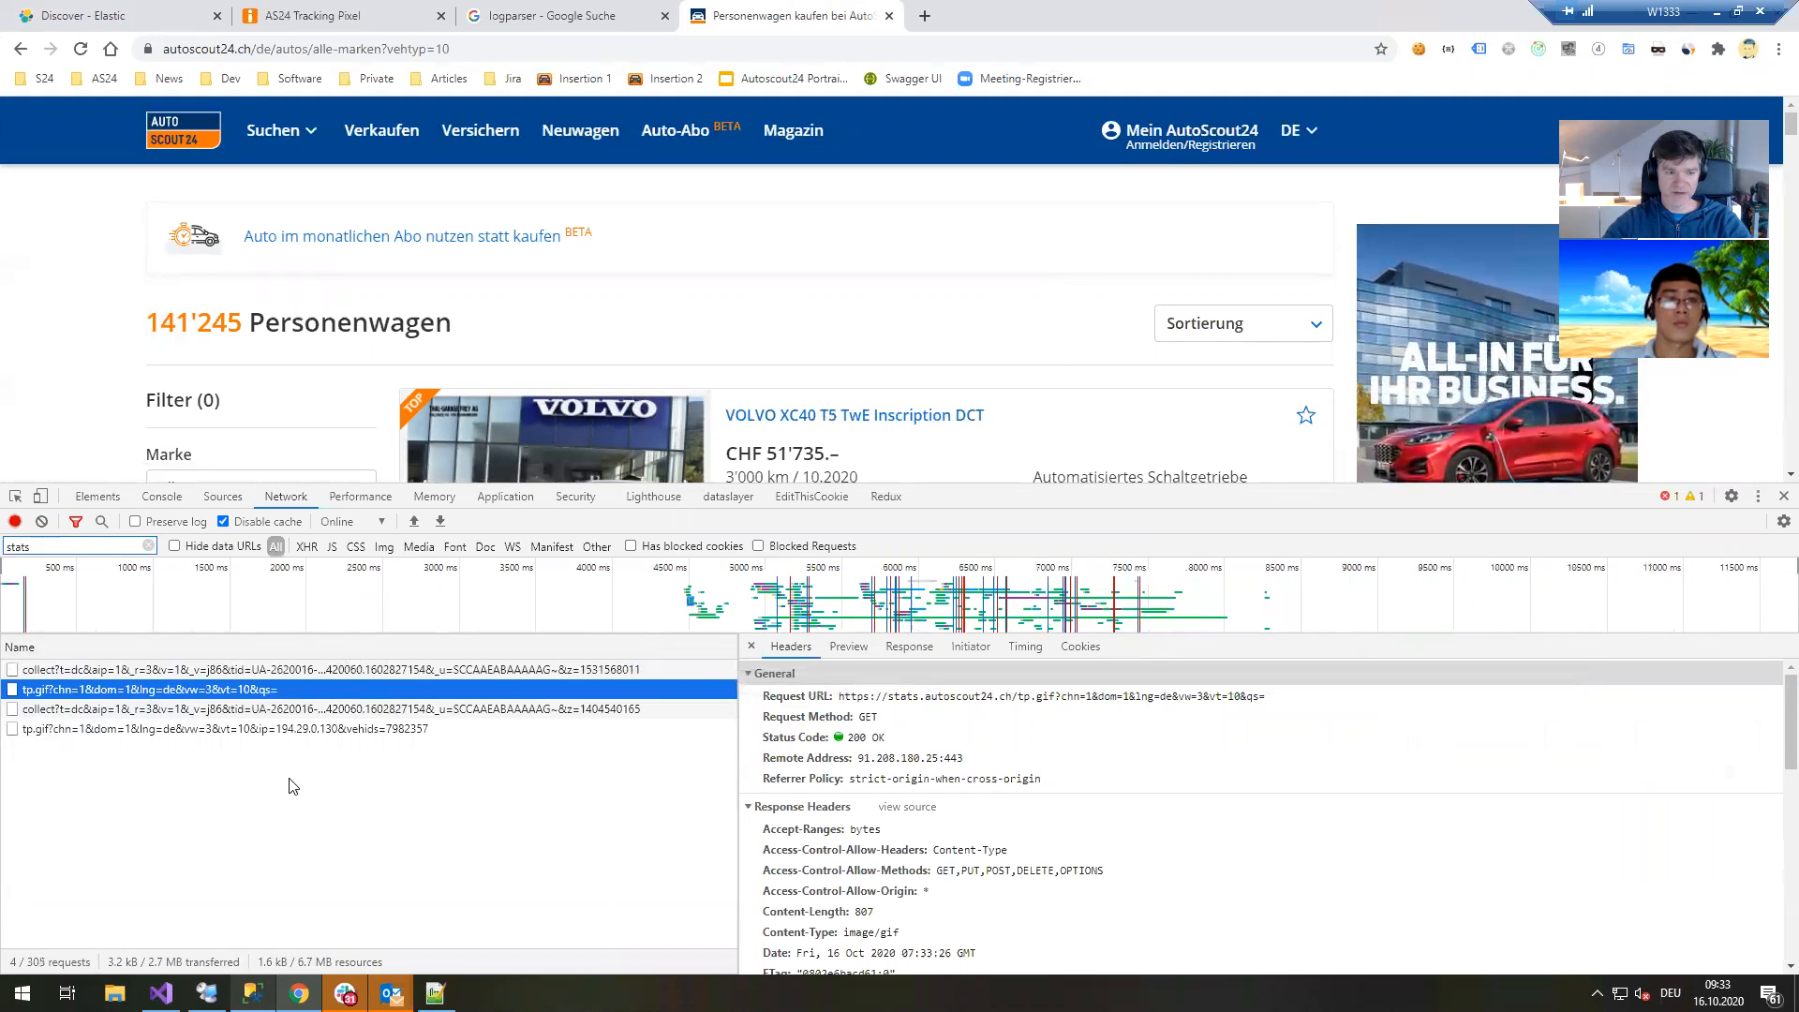
pyautogui.click(239, 731)
# Examine the tp.gif tracking requests sent as further listings come into view, down to the RENAULT Trafic Grand Pass.
pyautogui.scroll(-3, 971, 326)
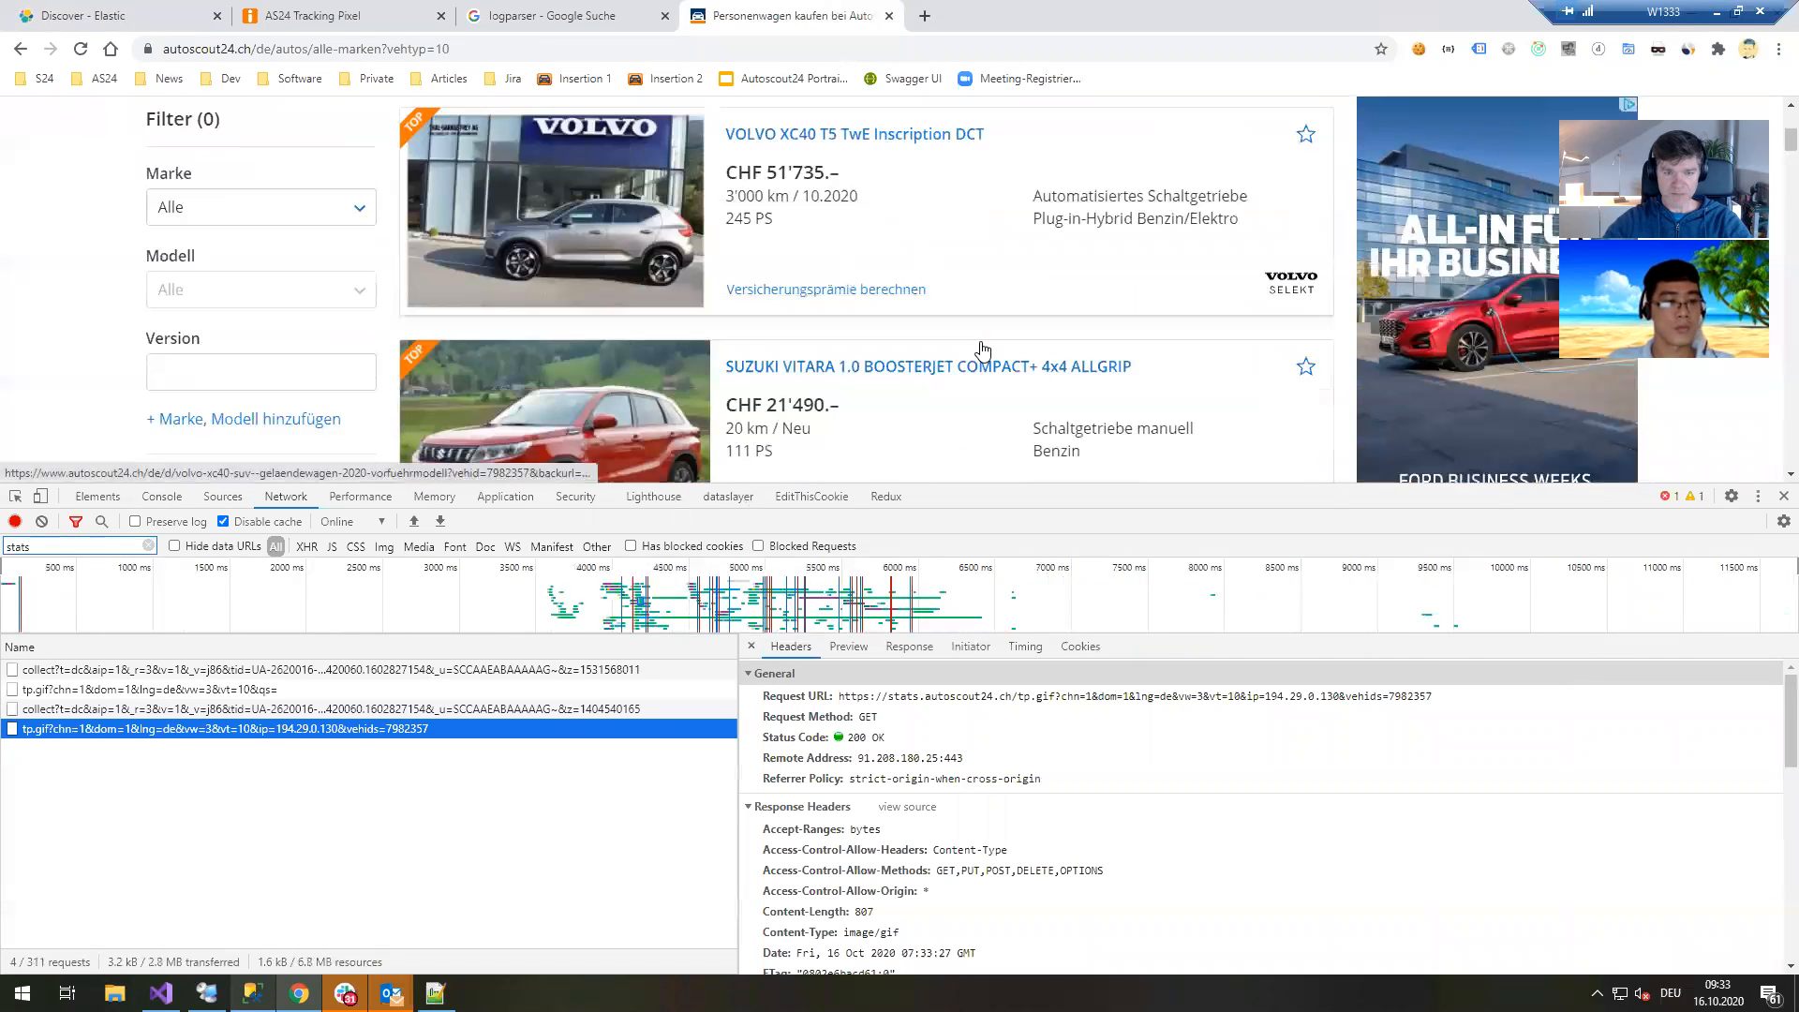
pyautogui.scroll(-2, 1031, 350)
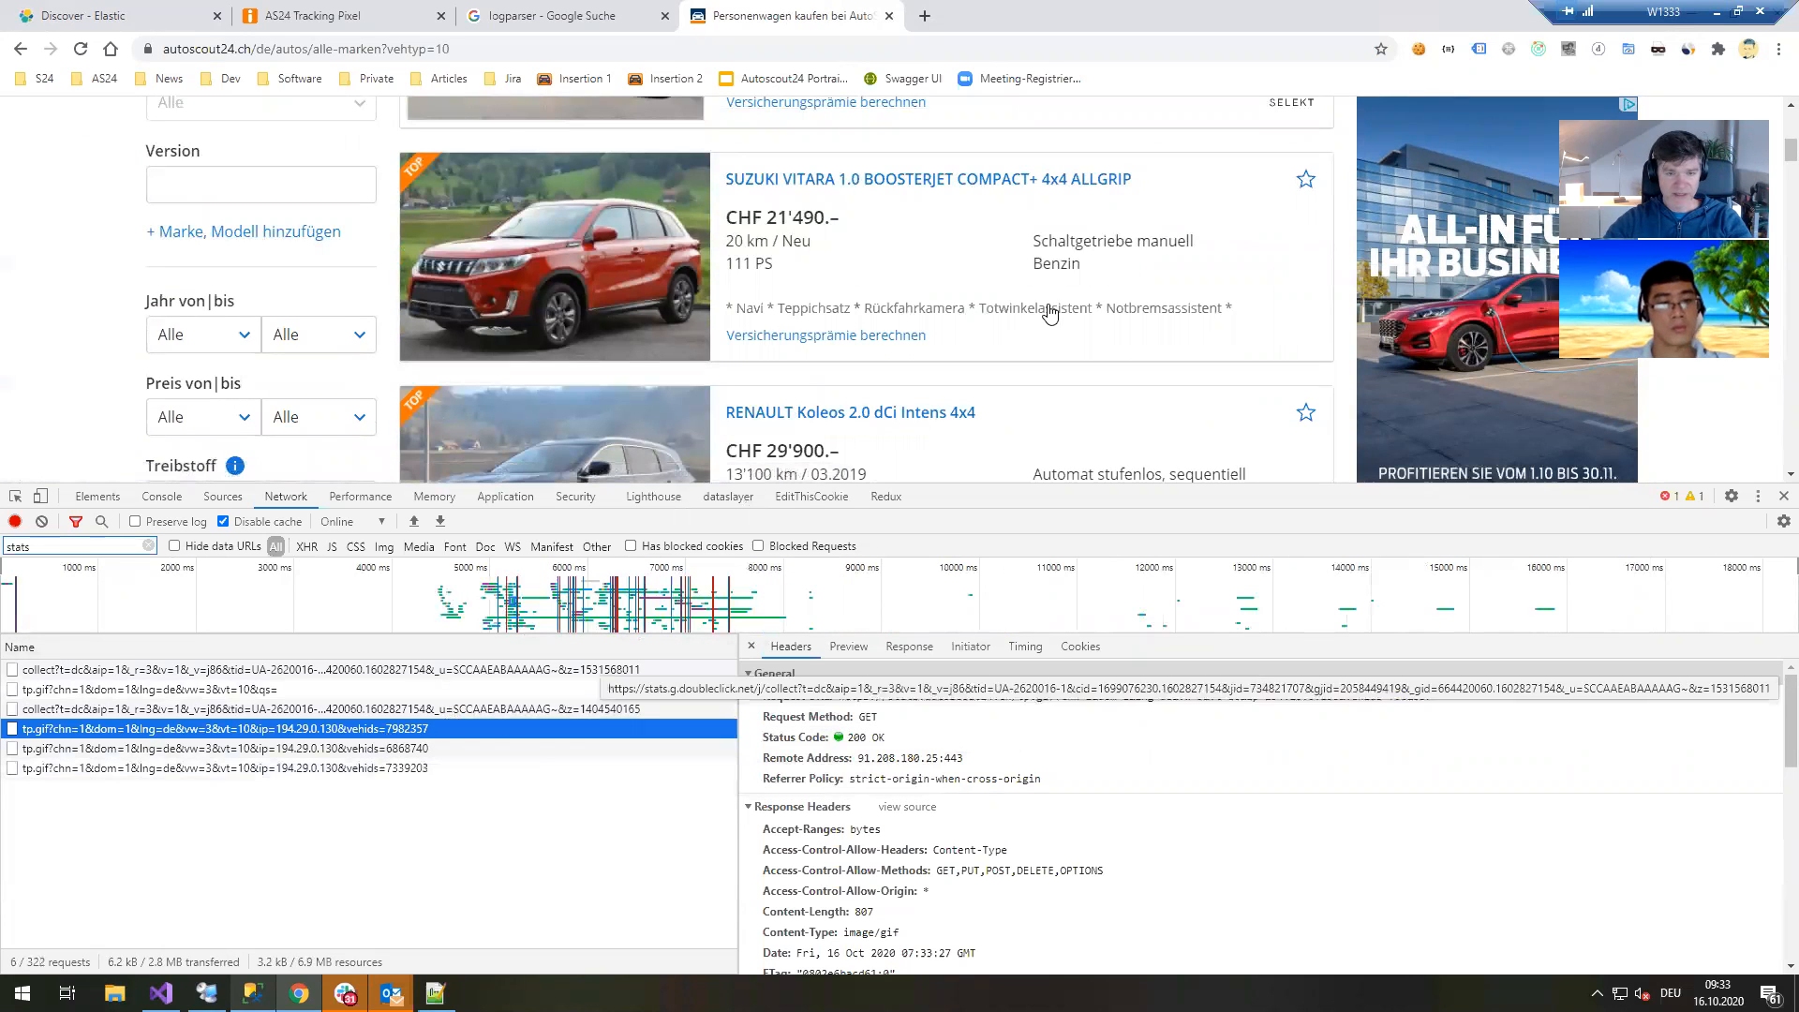
pyautogui.scroll(-1, 1036, 313)
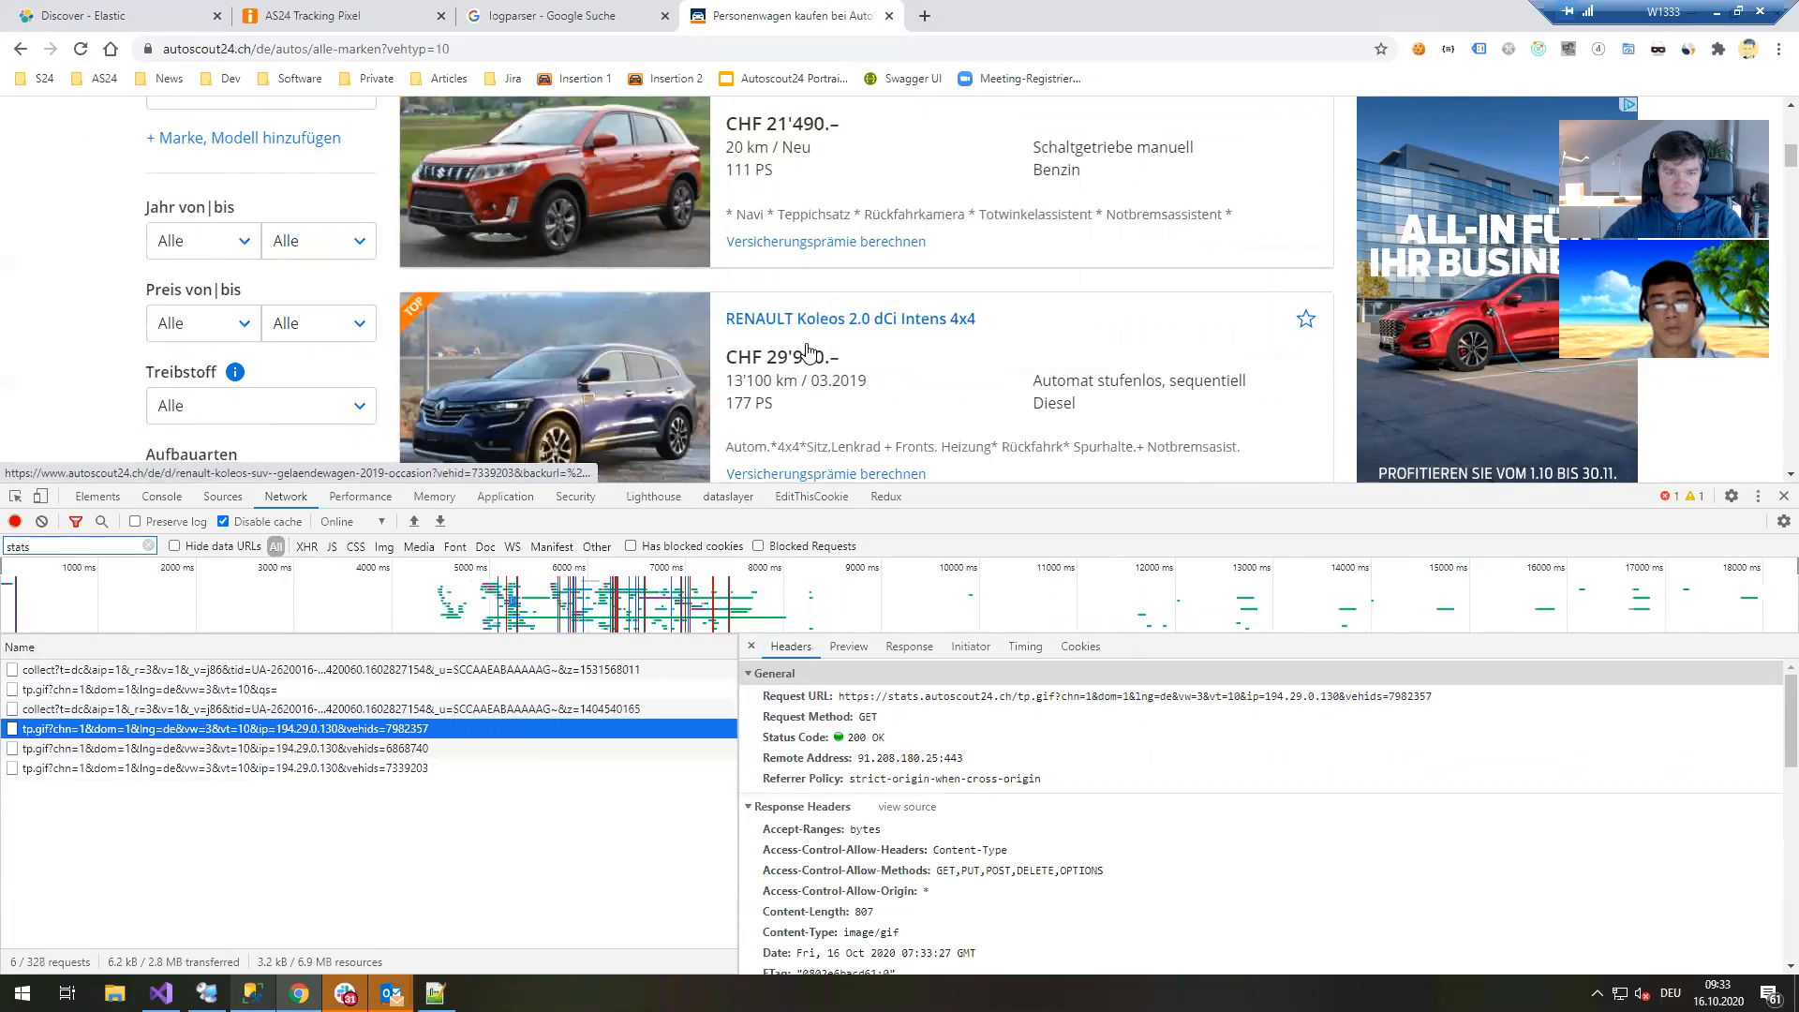
pyautogui.scroll(-2, 789, 352)
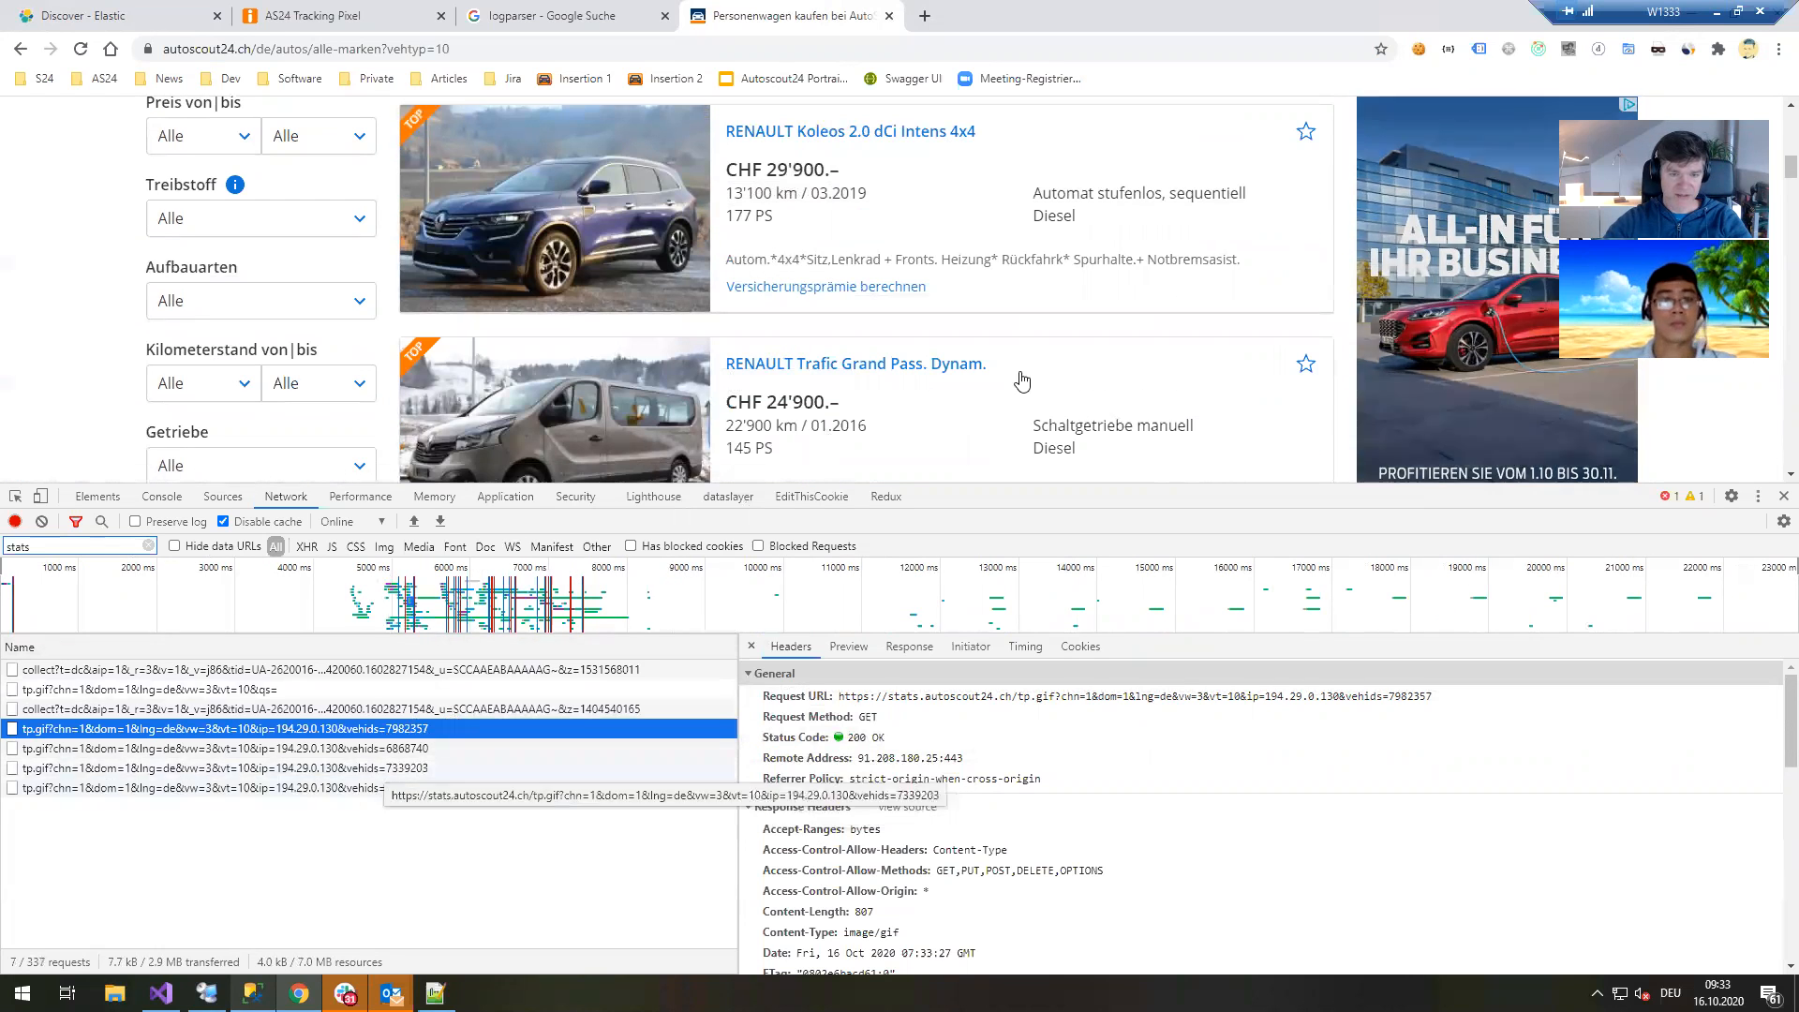
pyautogui.scroll(-2, 1031, 351)
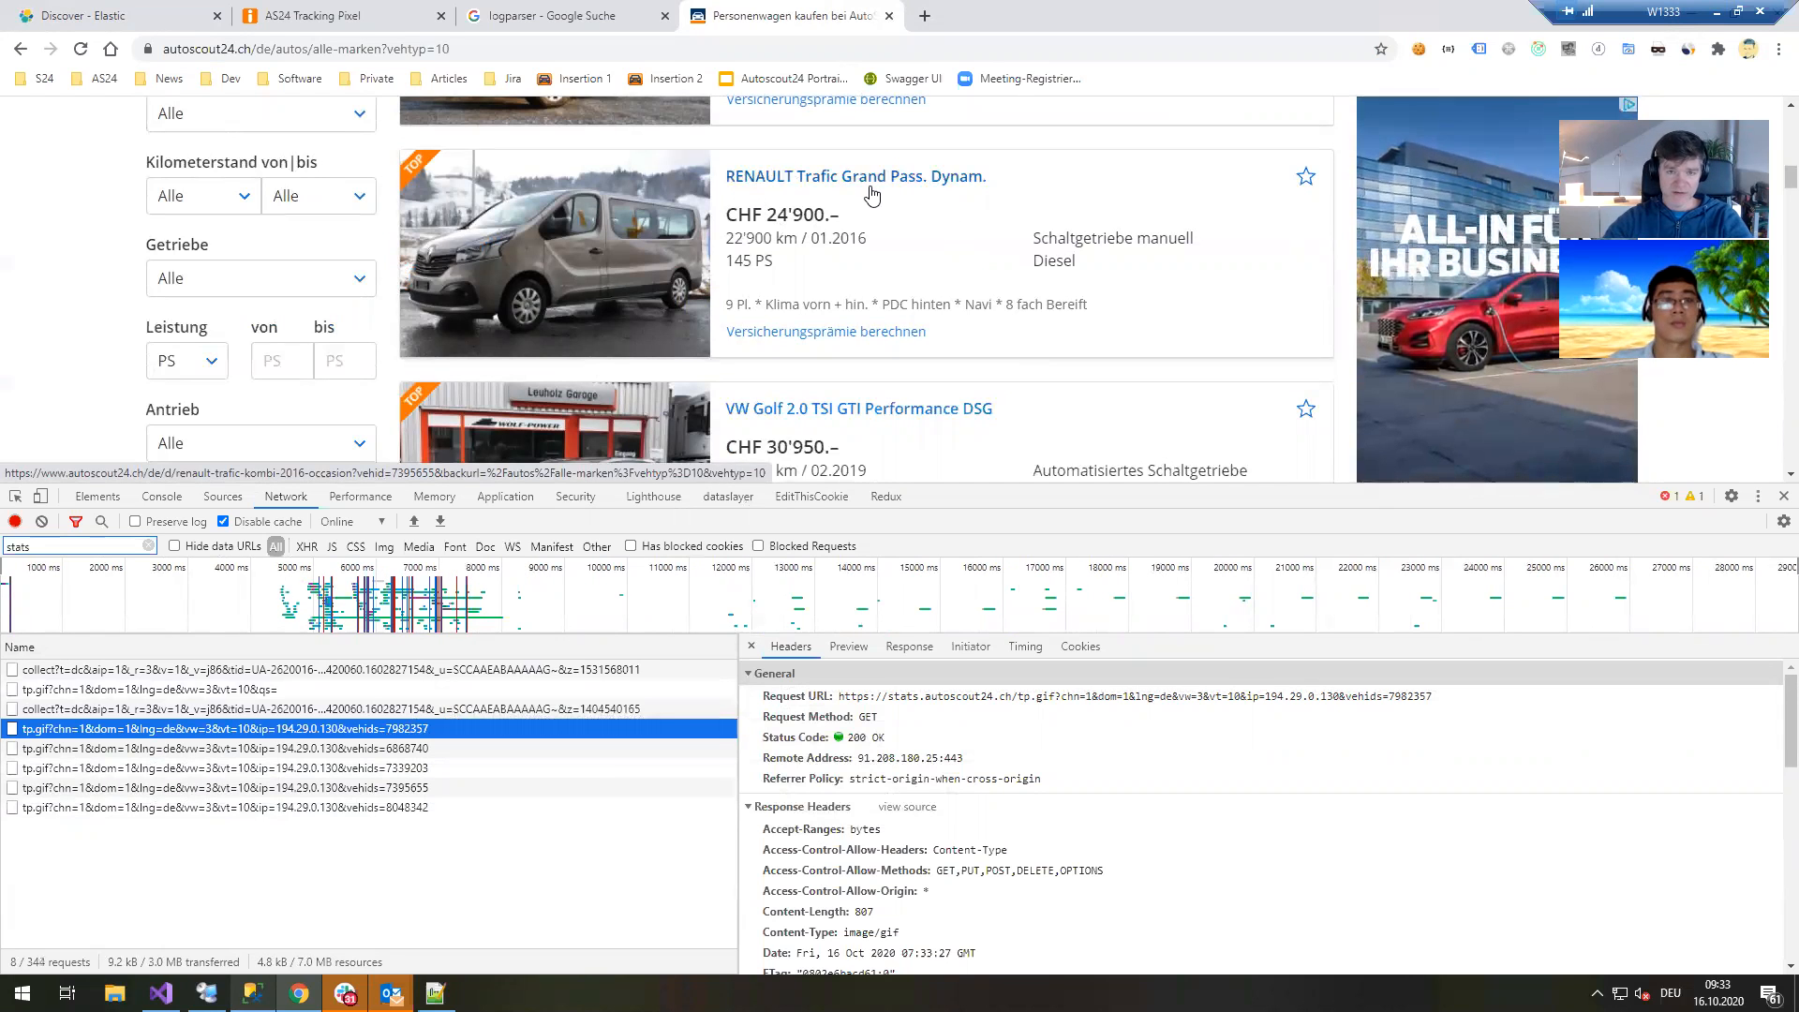
# Open the RENAULT Trafic Grand Pass listing and advance two vehicles to the AUDI Q2 35 TFSI listing.
pyautogui.click(742, 187)
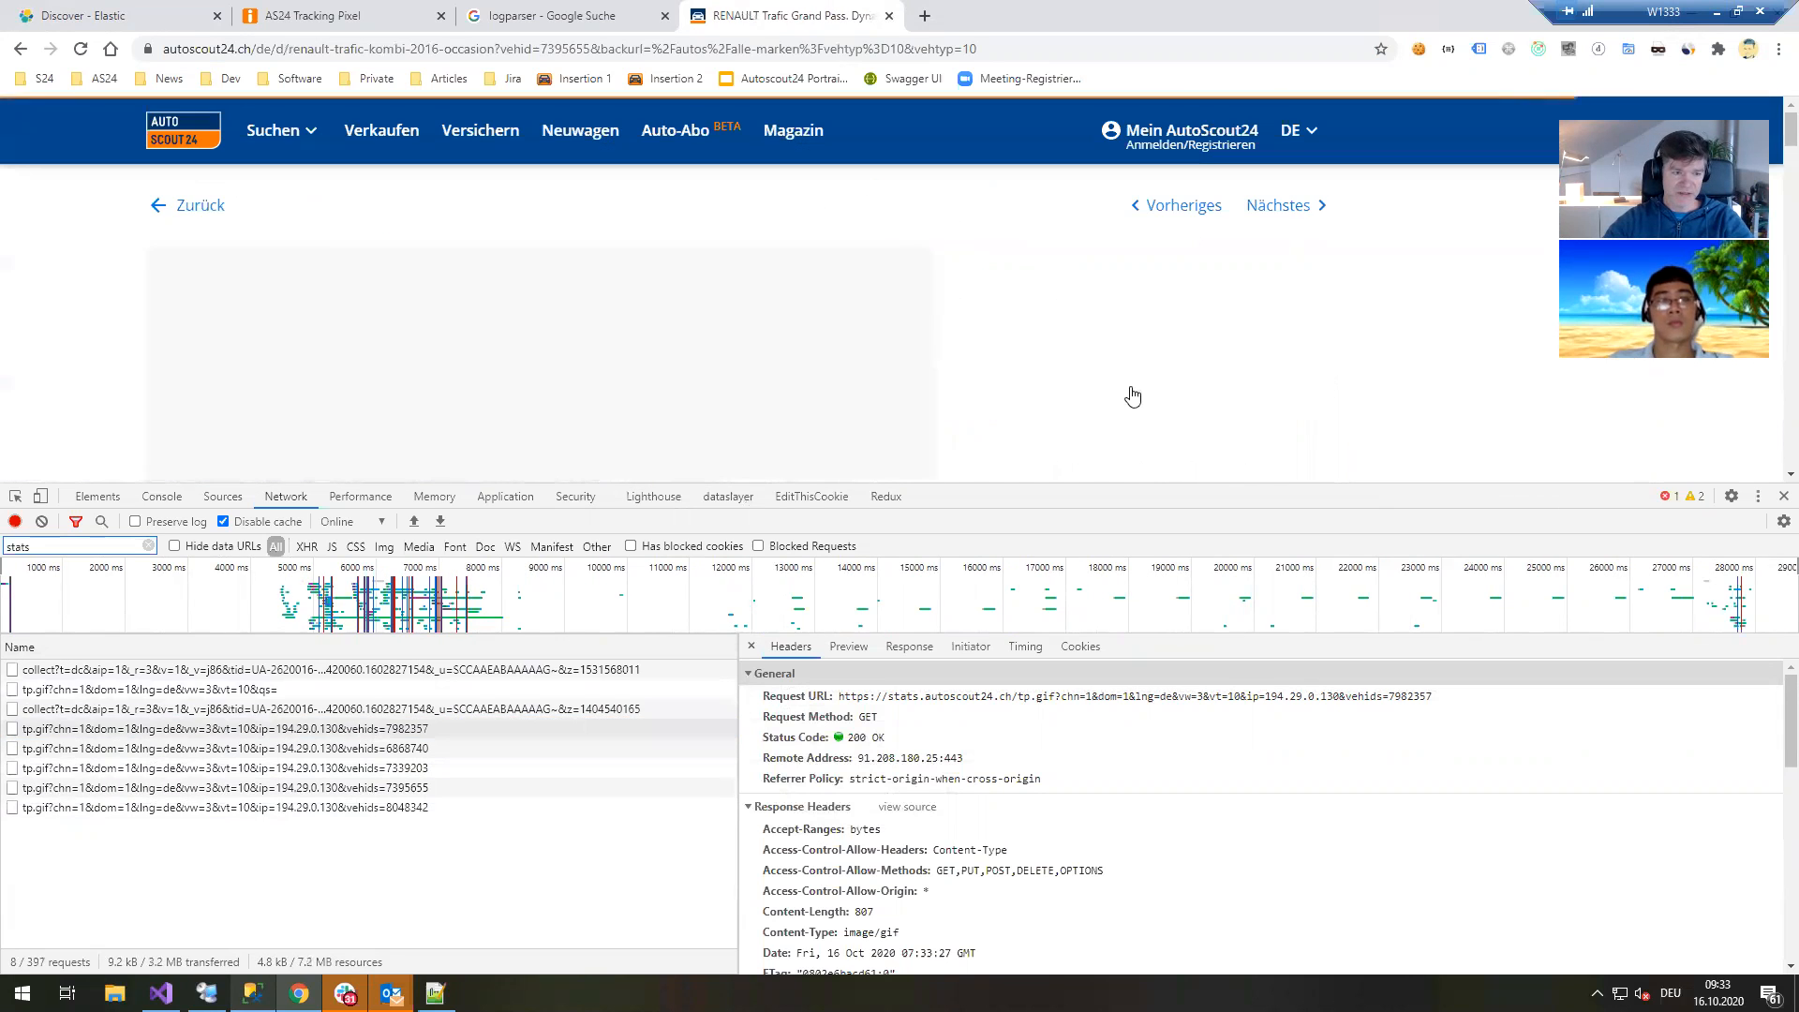
pyautogui.click(1294, 203)
pyautogui.click(1293, 207)
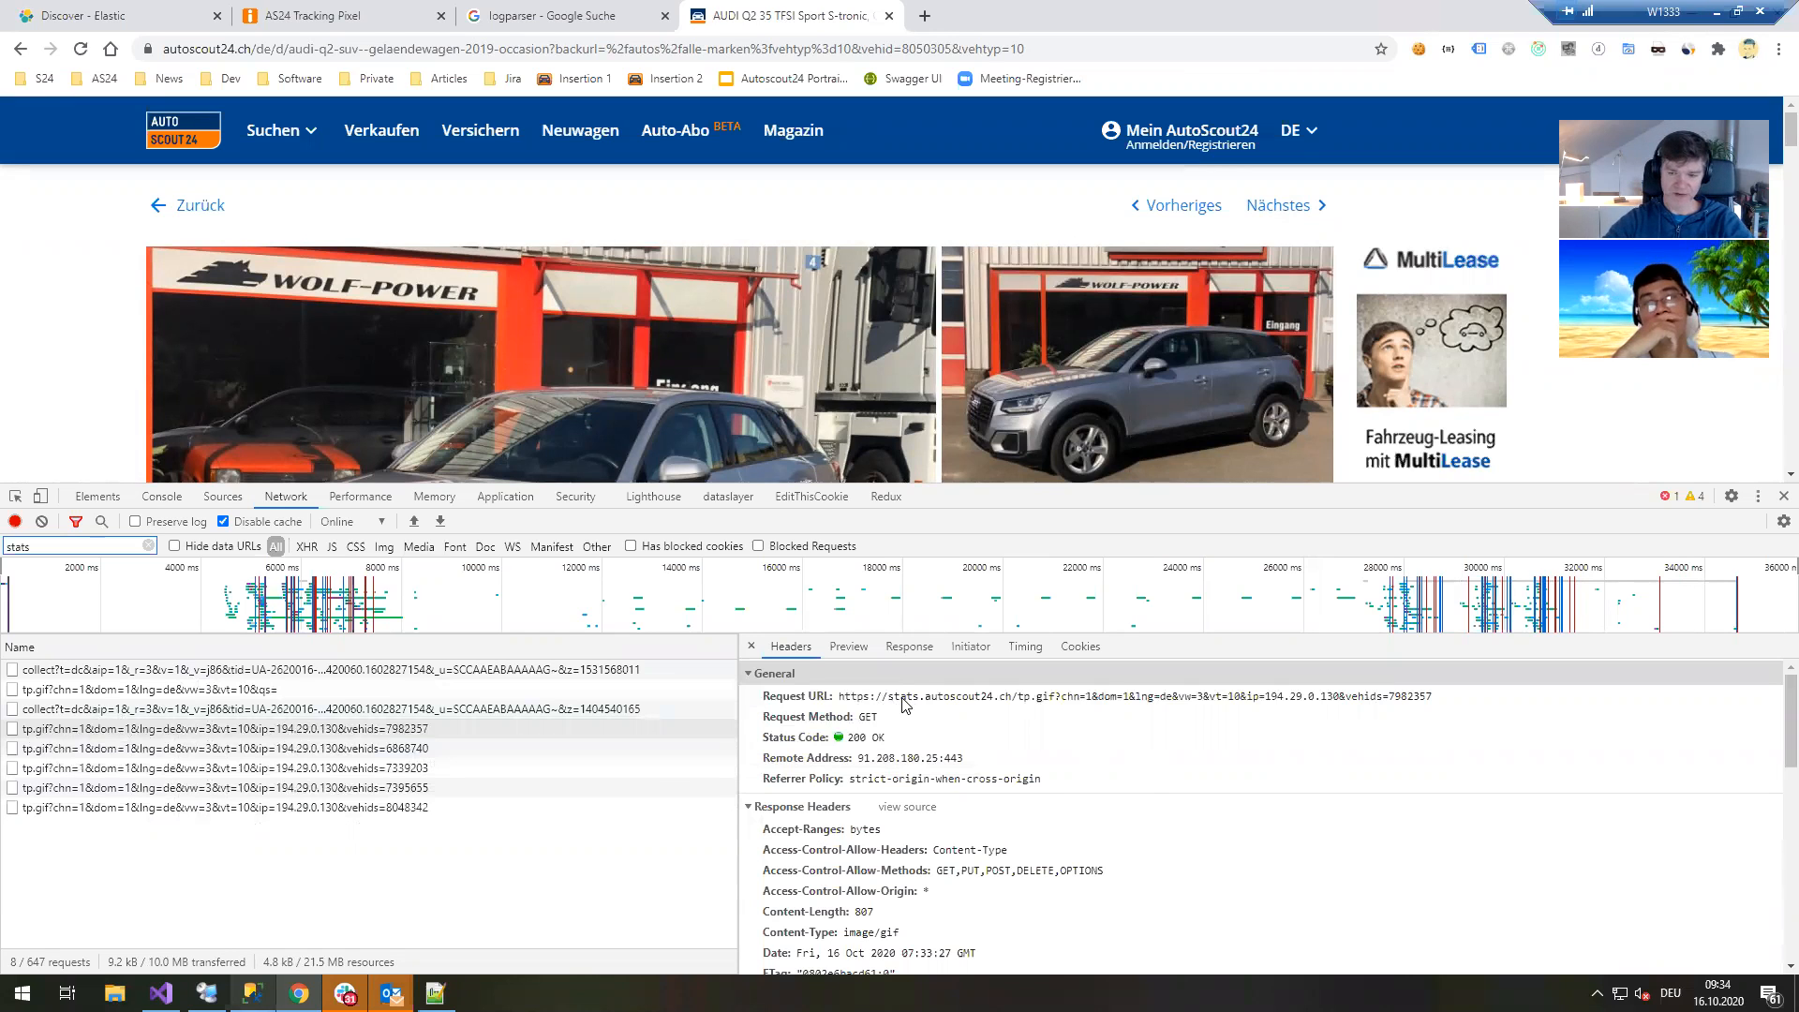
# Find the s_computername field in the Kibana logstash-iis_logs_stats-* view and add it as a column.
pyautogui.click(73, 16)
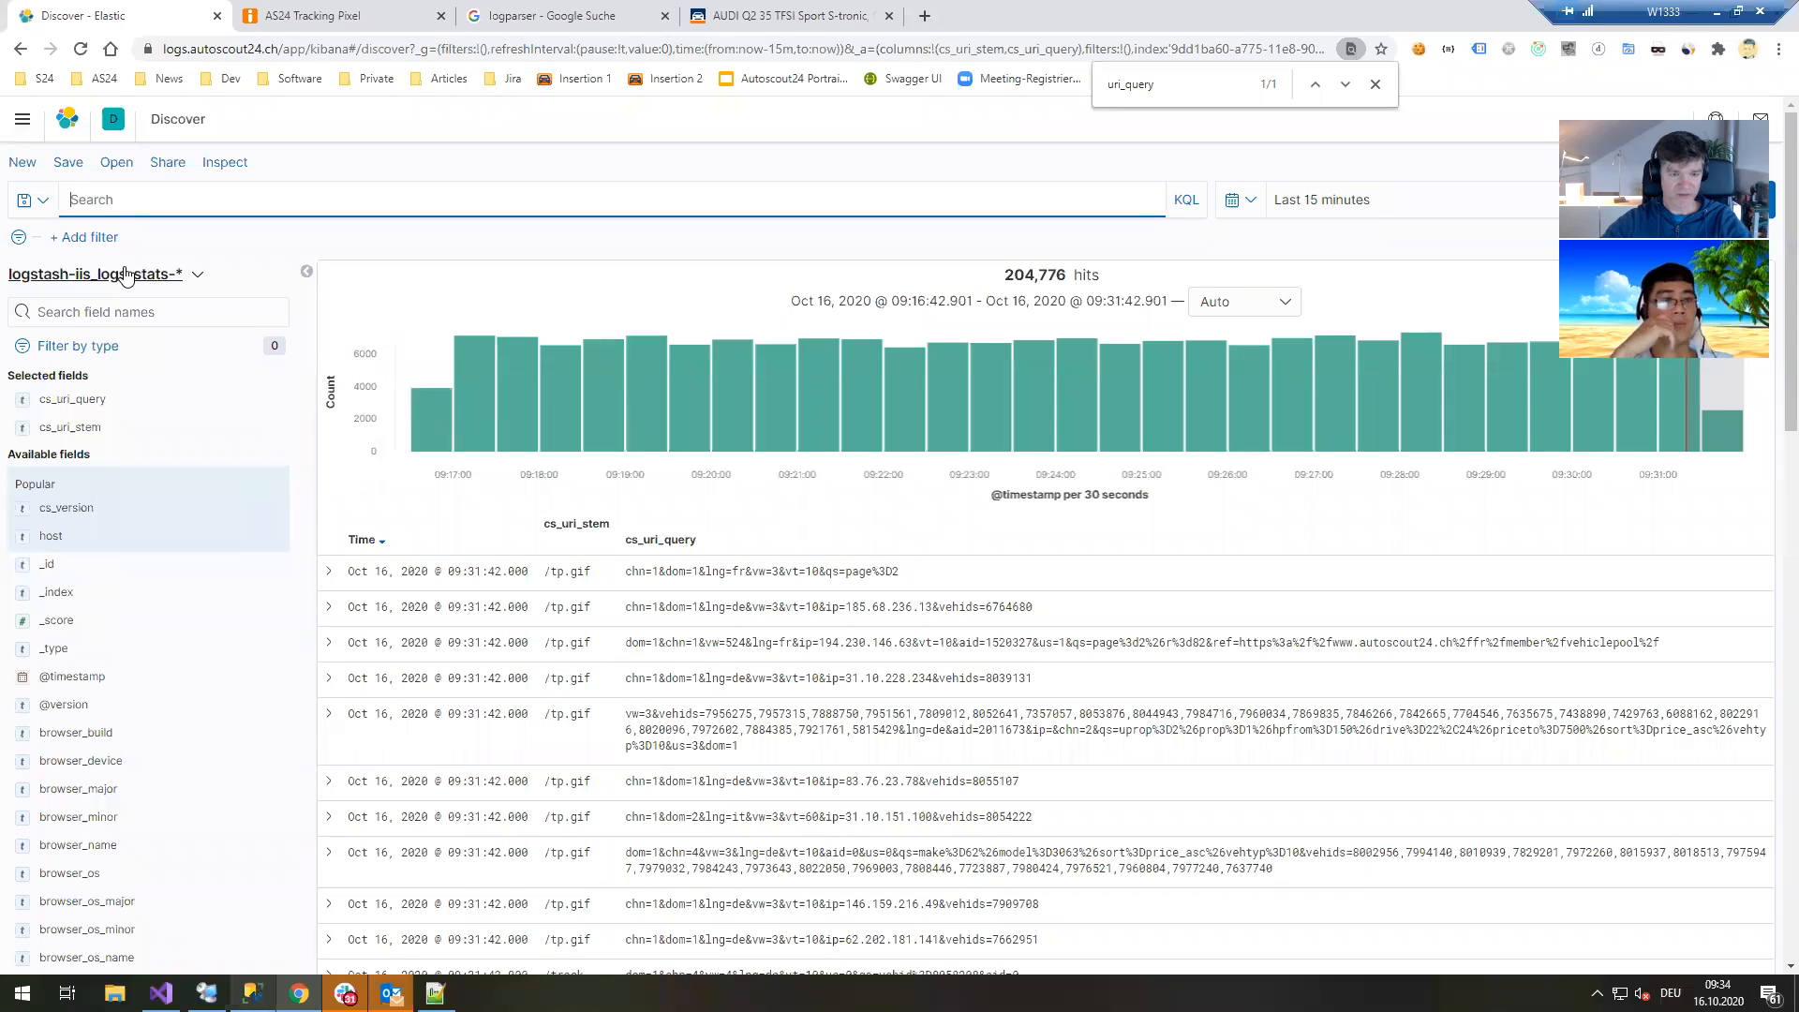
pyautogui.hotkey('ctrl', 'f')
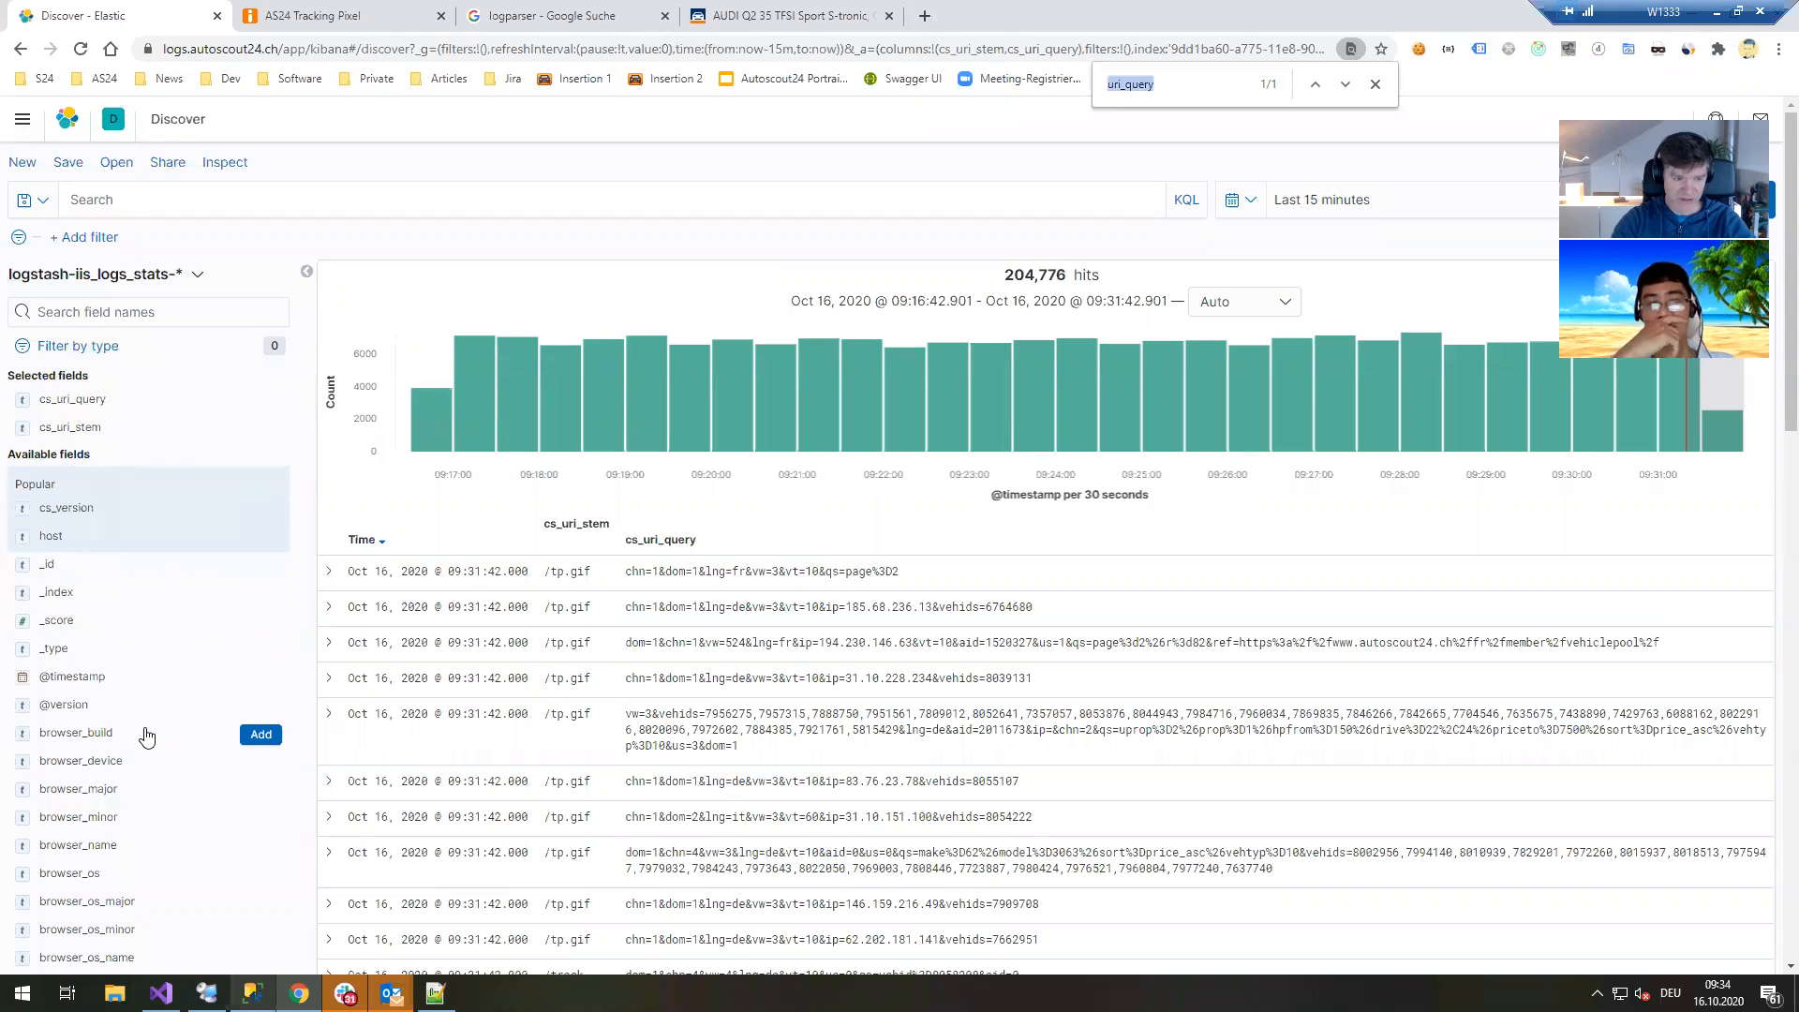
pyautogui.write('comput')
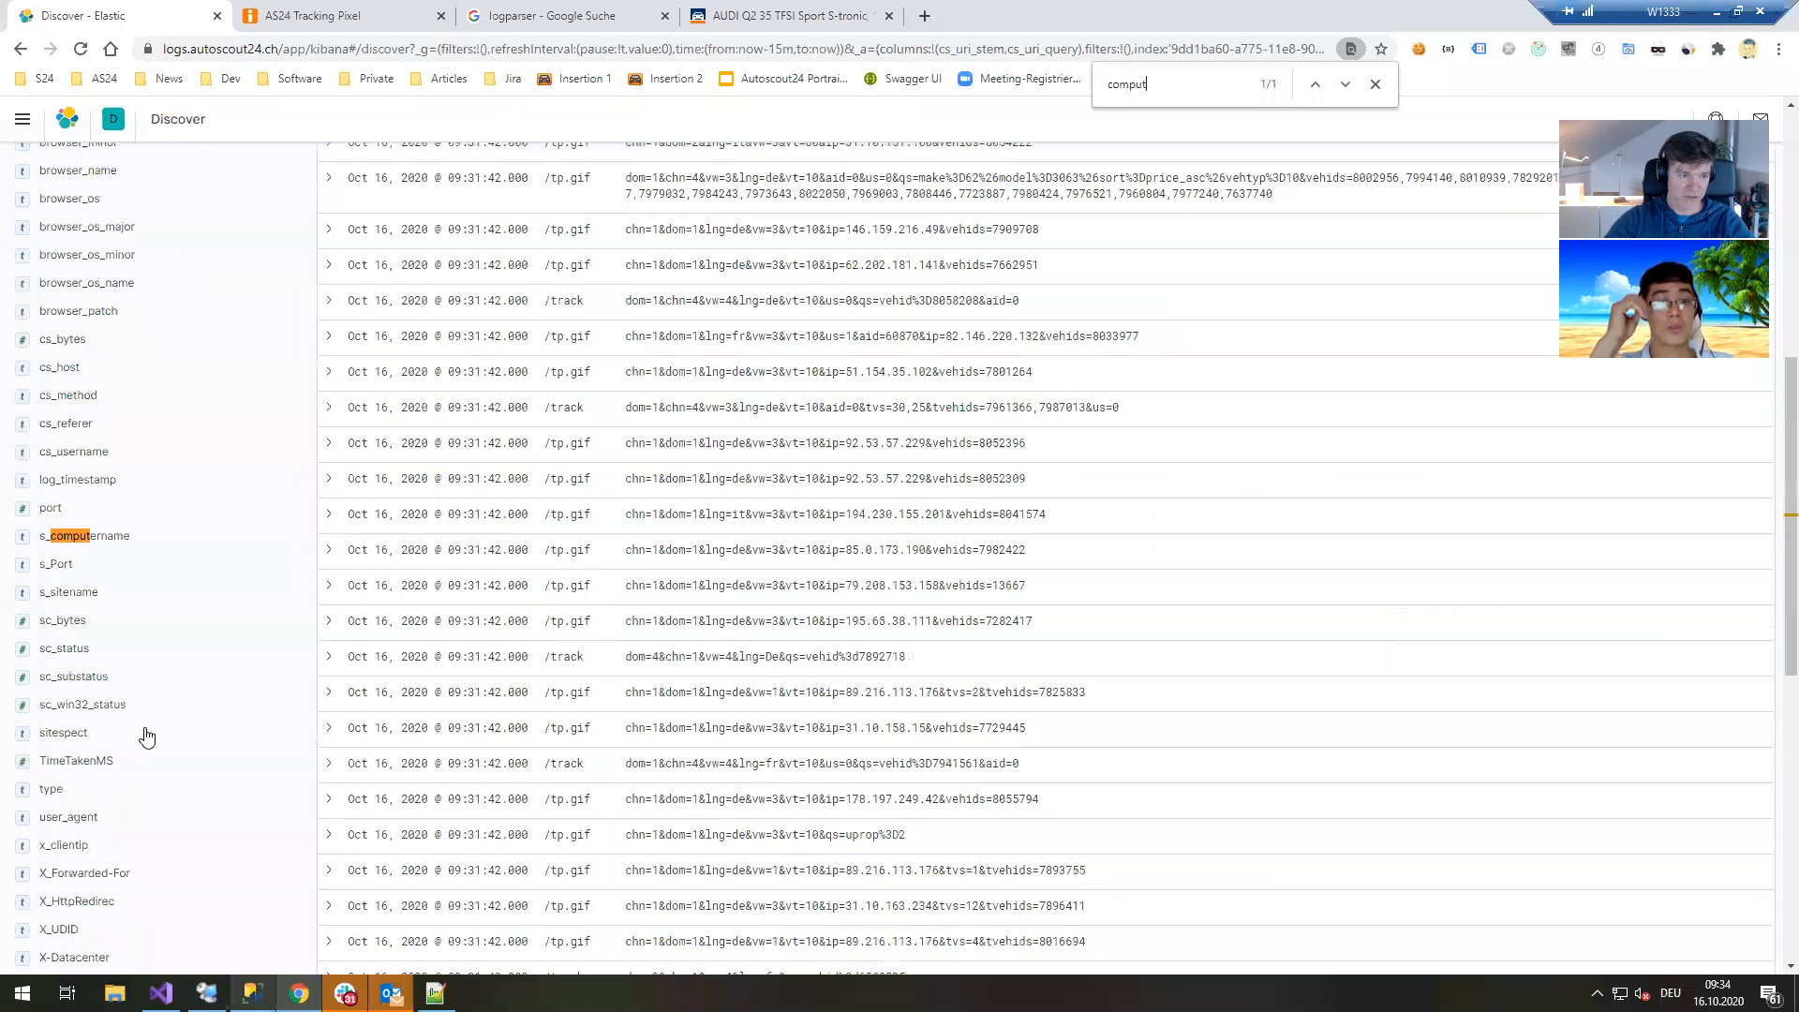
pyautogui.moveTo(172, 547)
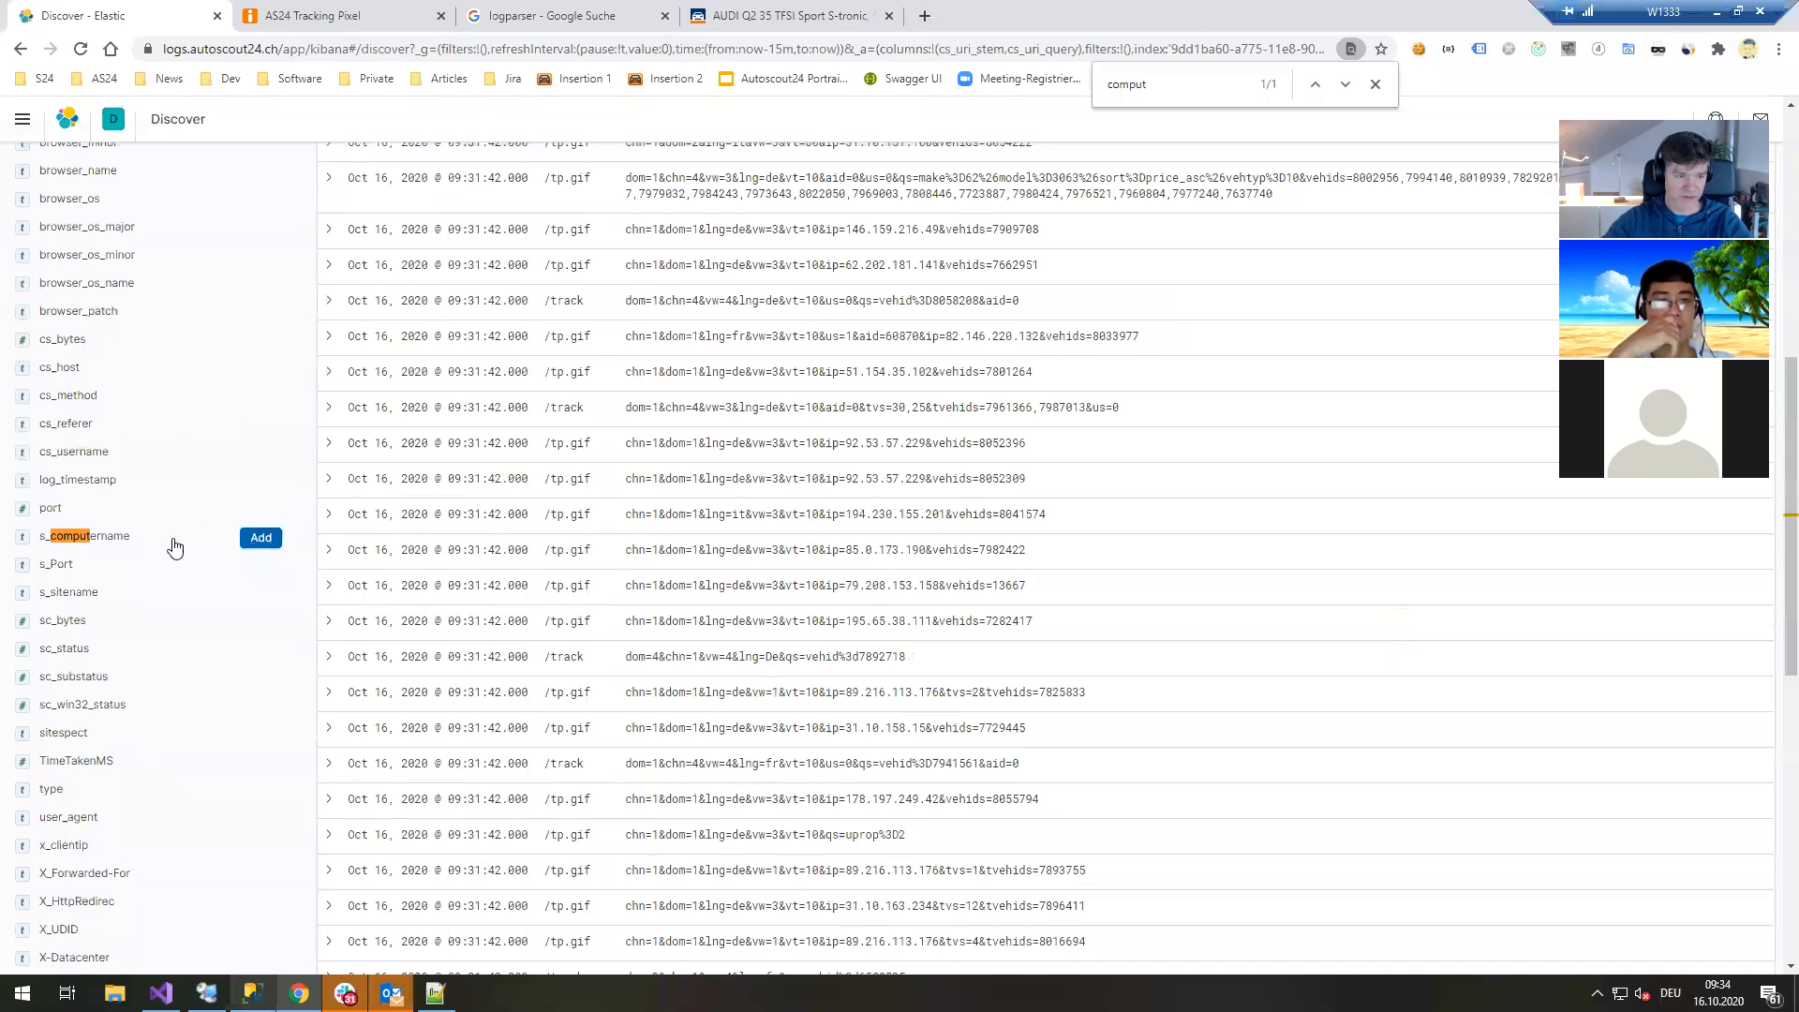
pyautogui.click(260, 540)
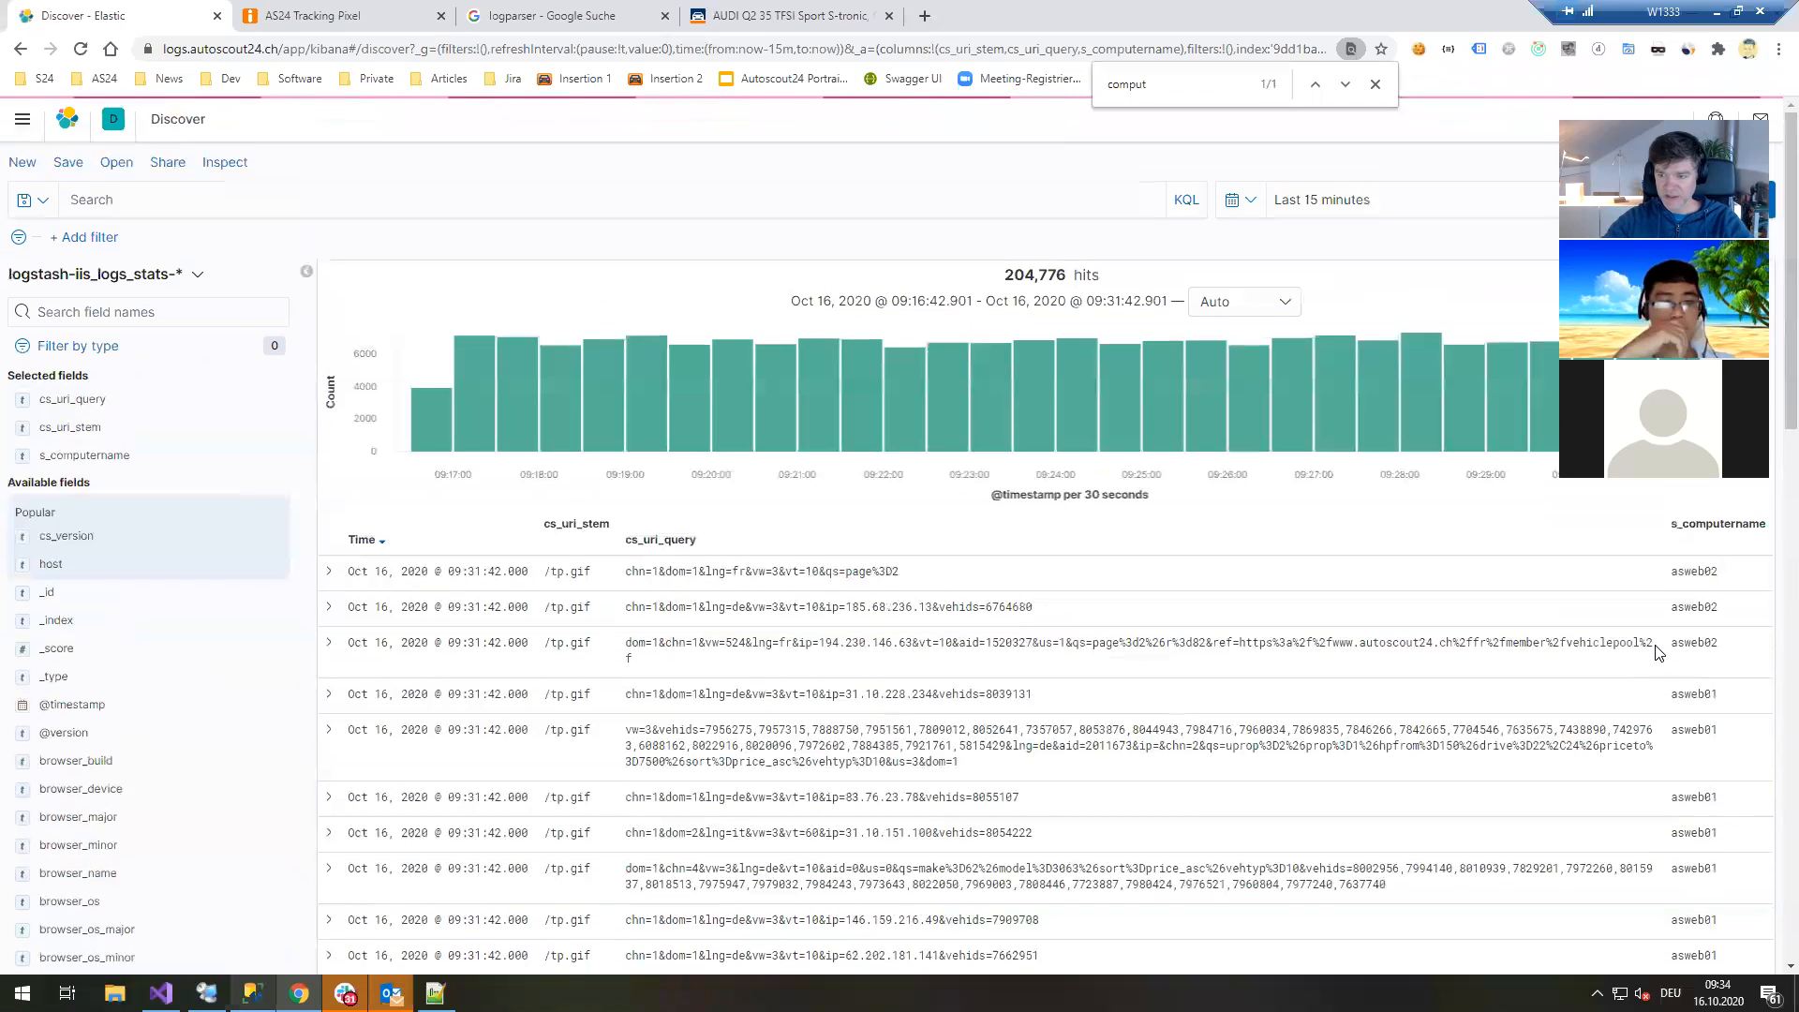
# Examine the s_computername values across the log entries, then remove that column from the results.
pyautogui.scroll(-5, 1689, 656)
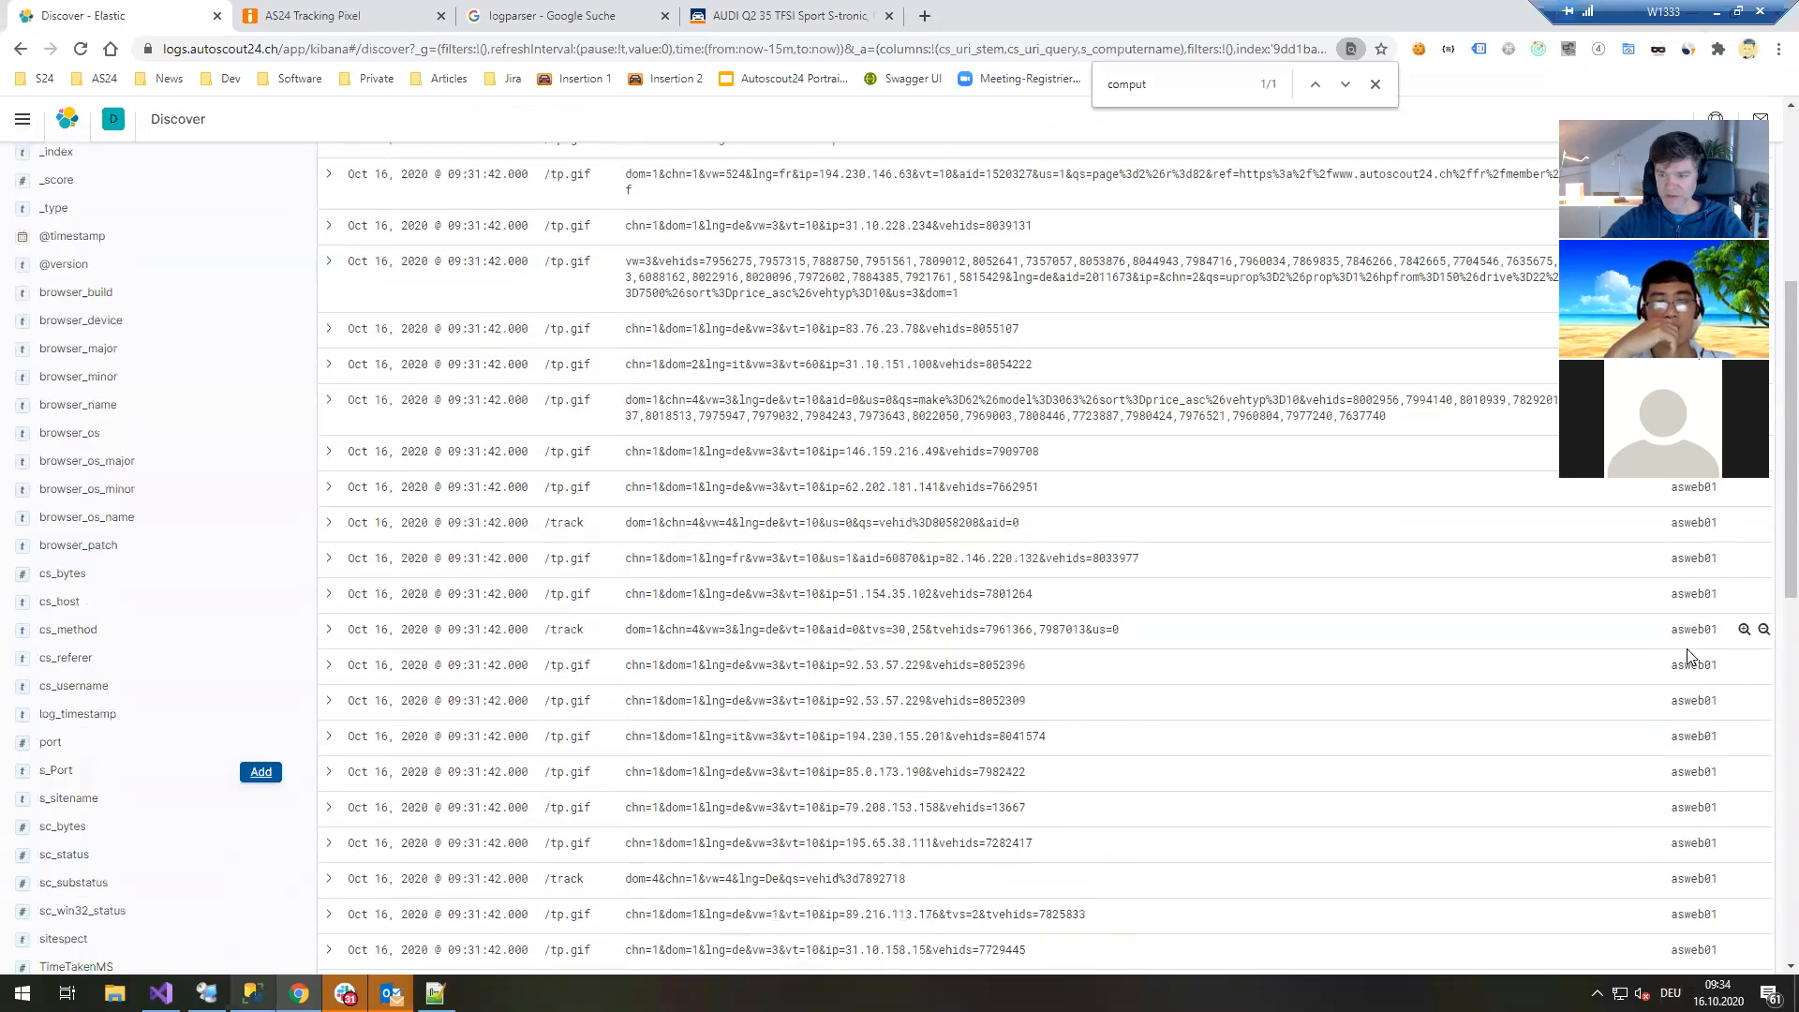
pyautogui.scroll(-2, 1689, 656)
pyautogui.scroll(6, 1684, 787)
pyautogui.scroll(-2, 98, 723)
pyautogui.scroll(3, 96, 729)
pyautogui.scroll(-5, 97, 733)
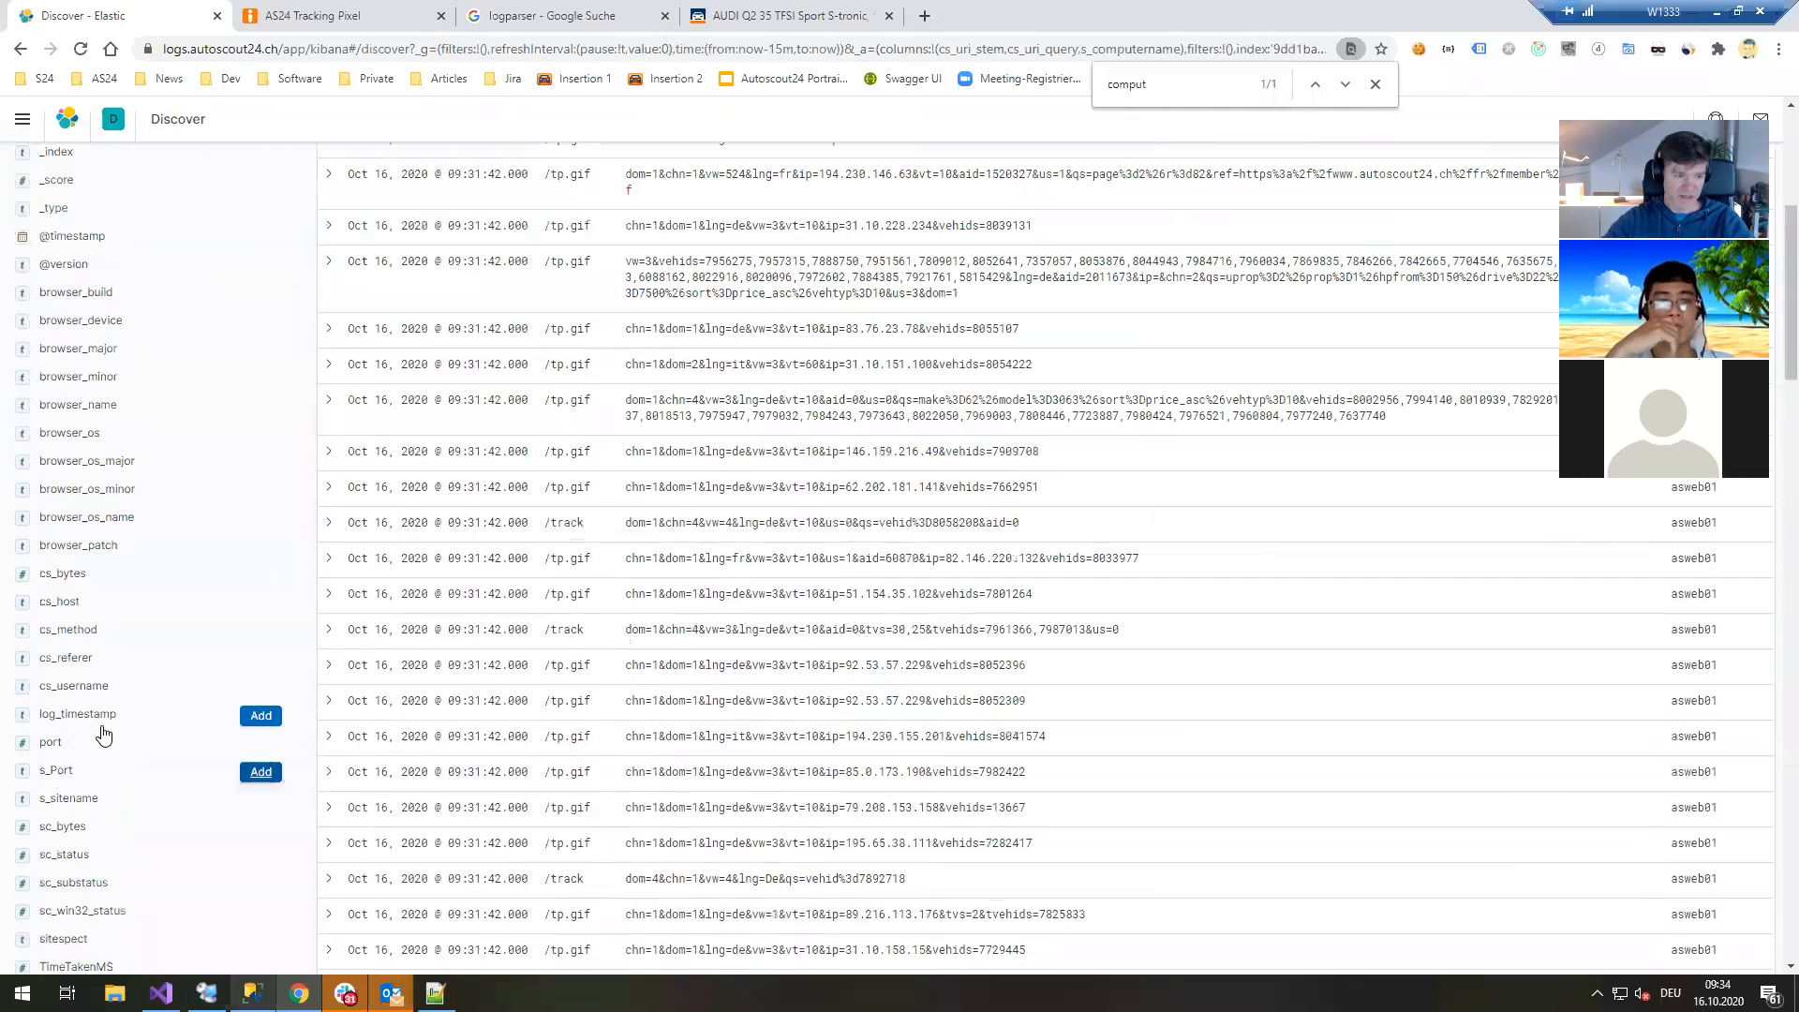
pyautogui.scroll(4, 103, 736)
pyautogui.scroll(2, 148, 682)
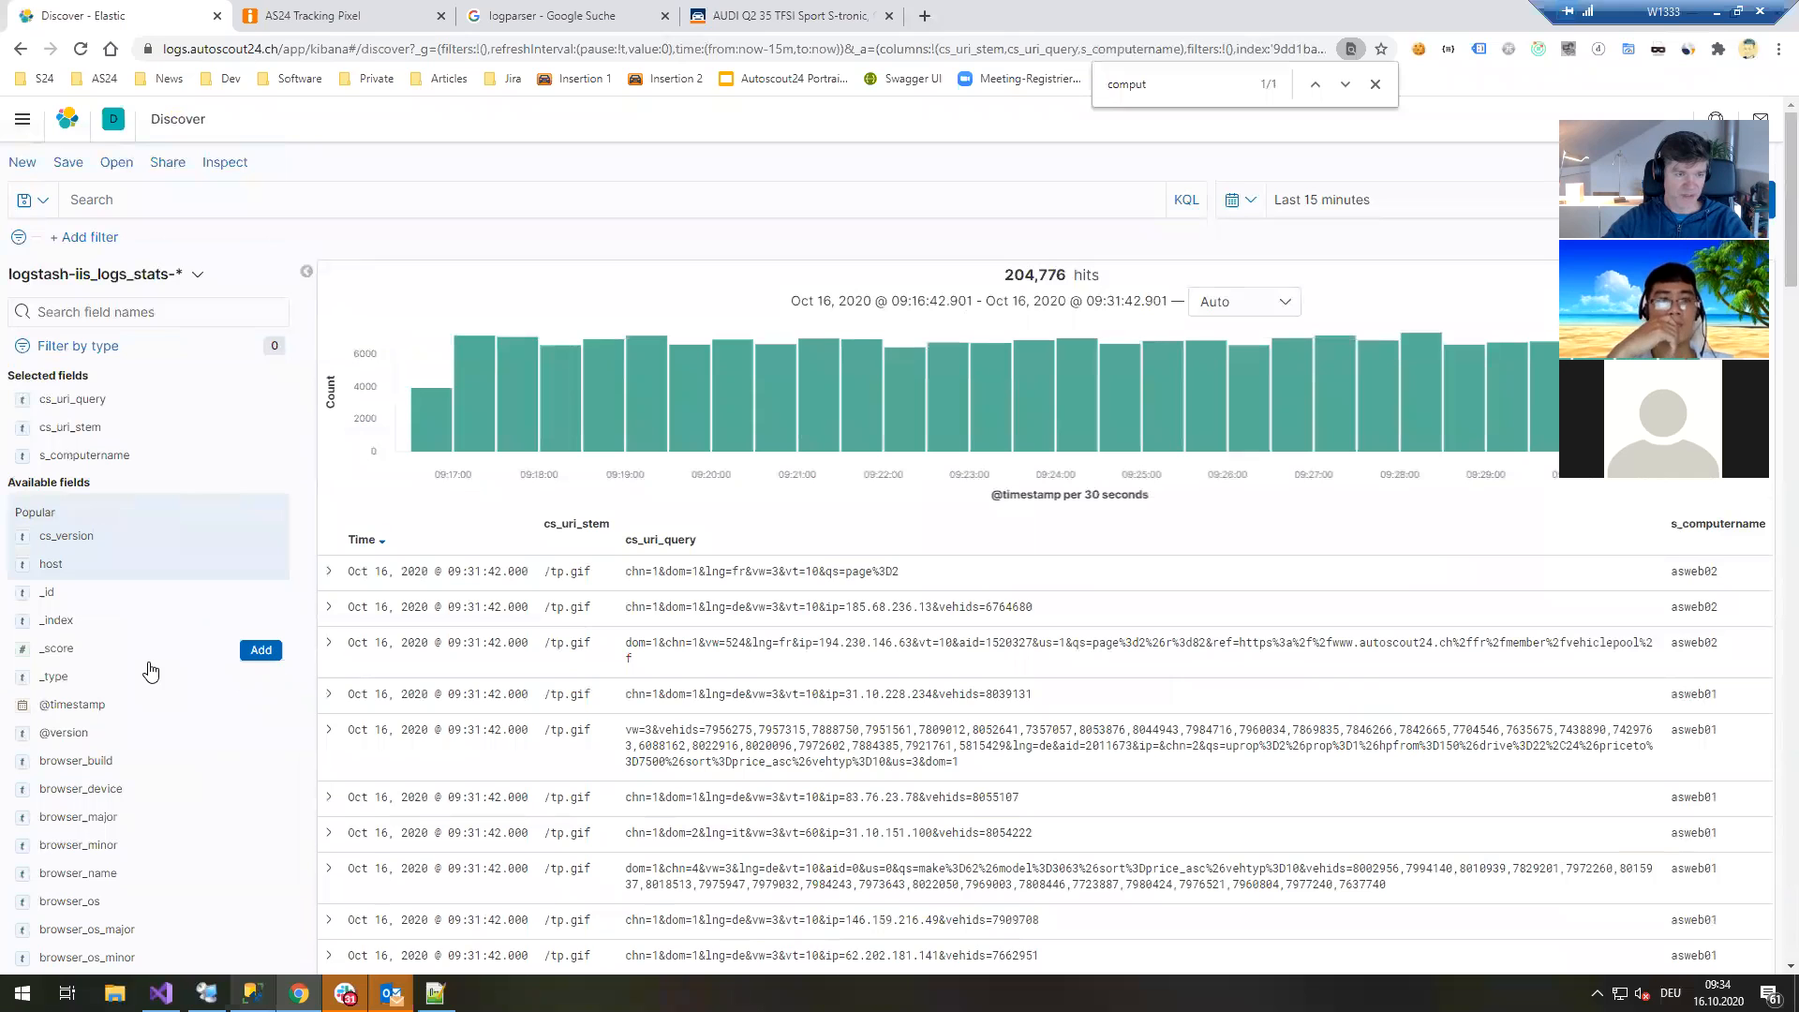
pyautogui.click(1678, 541)
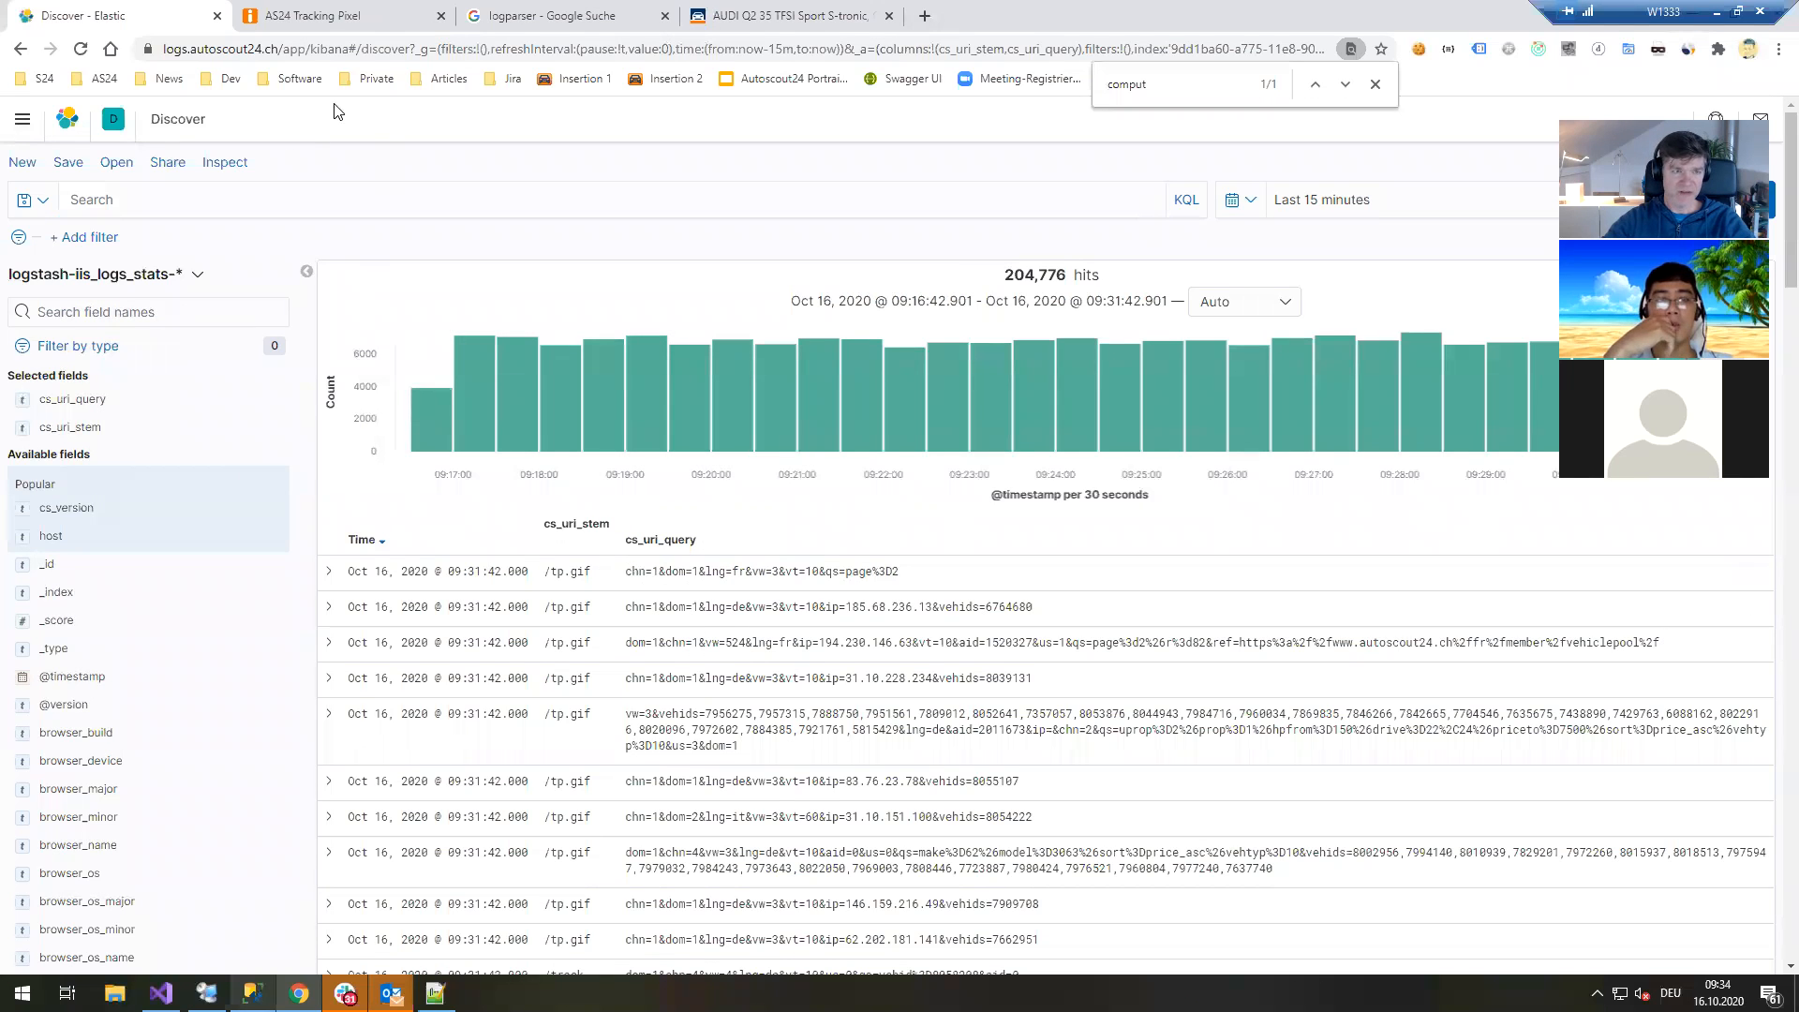
# Review the parameter definitions on the AS24 Tracking Pixel documentation page, highlighting the chn (channel) parameter.
pyautogui.click(312, 13)
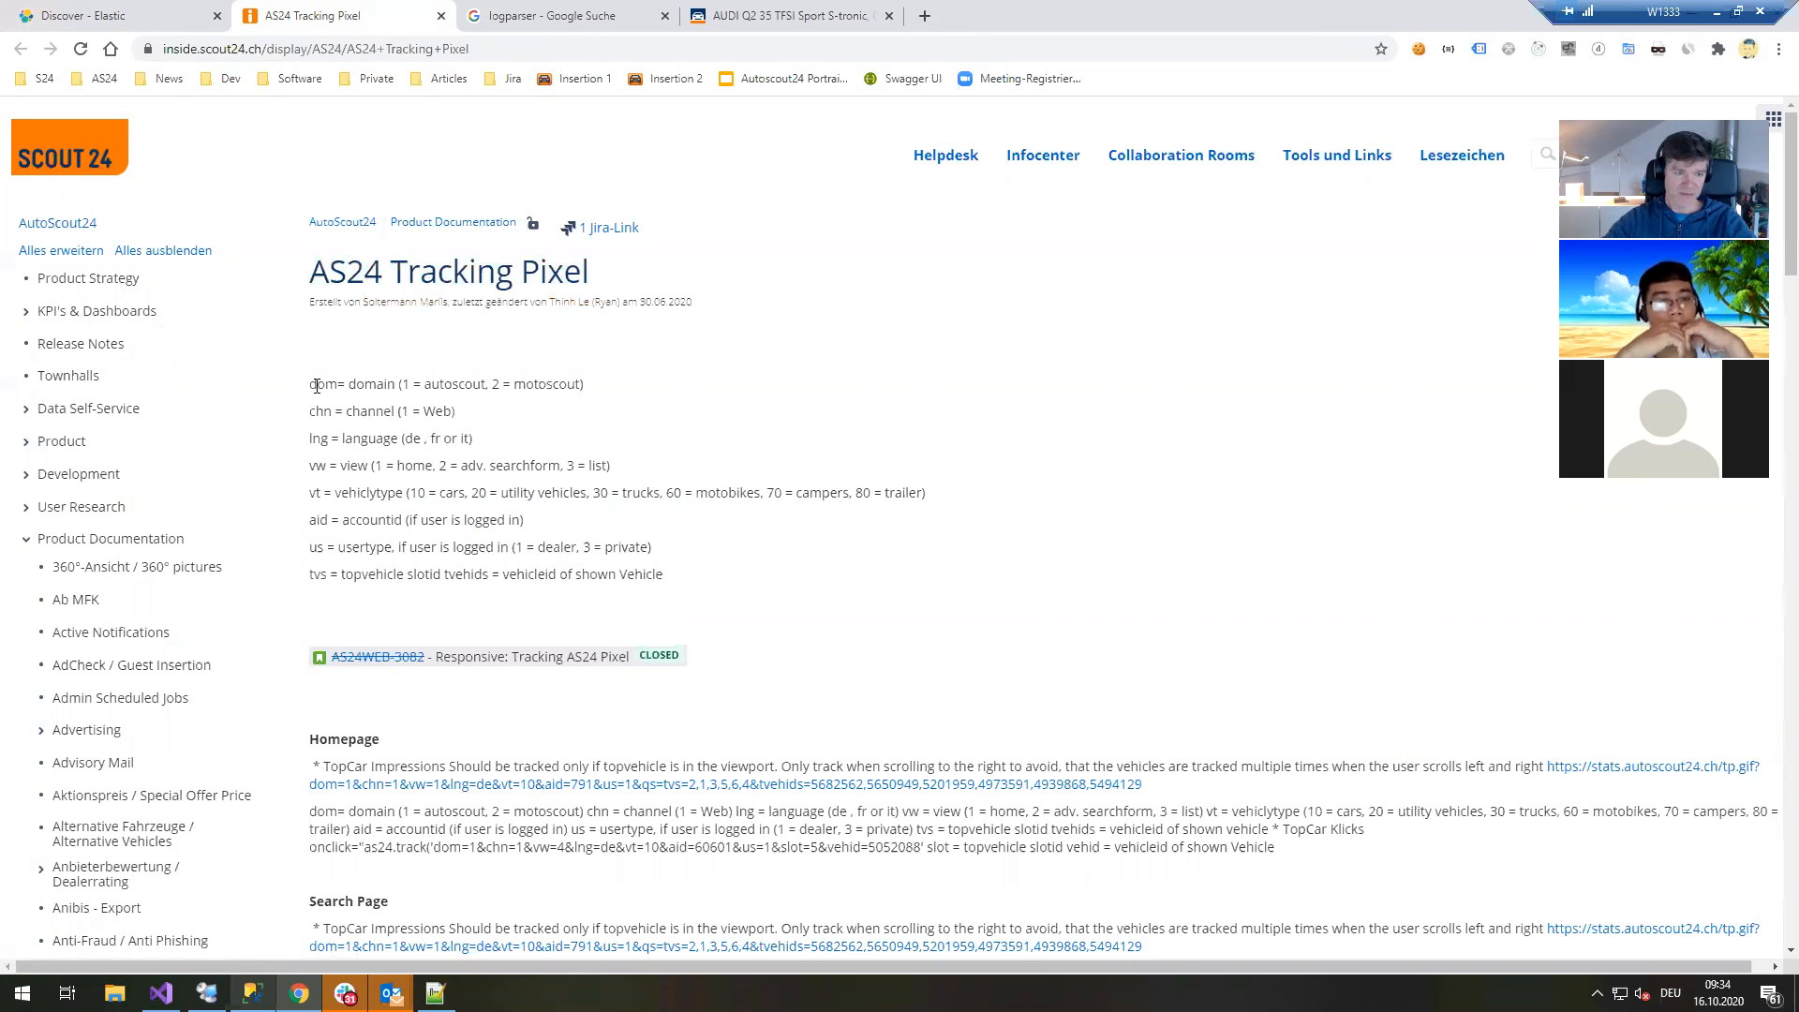
pyautogui.moveTo(487, 426); pyautogui.dragTo(670, 577)
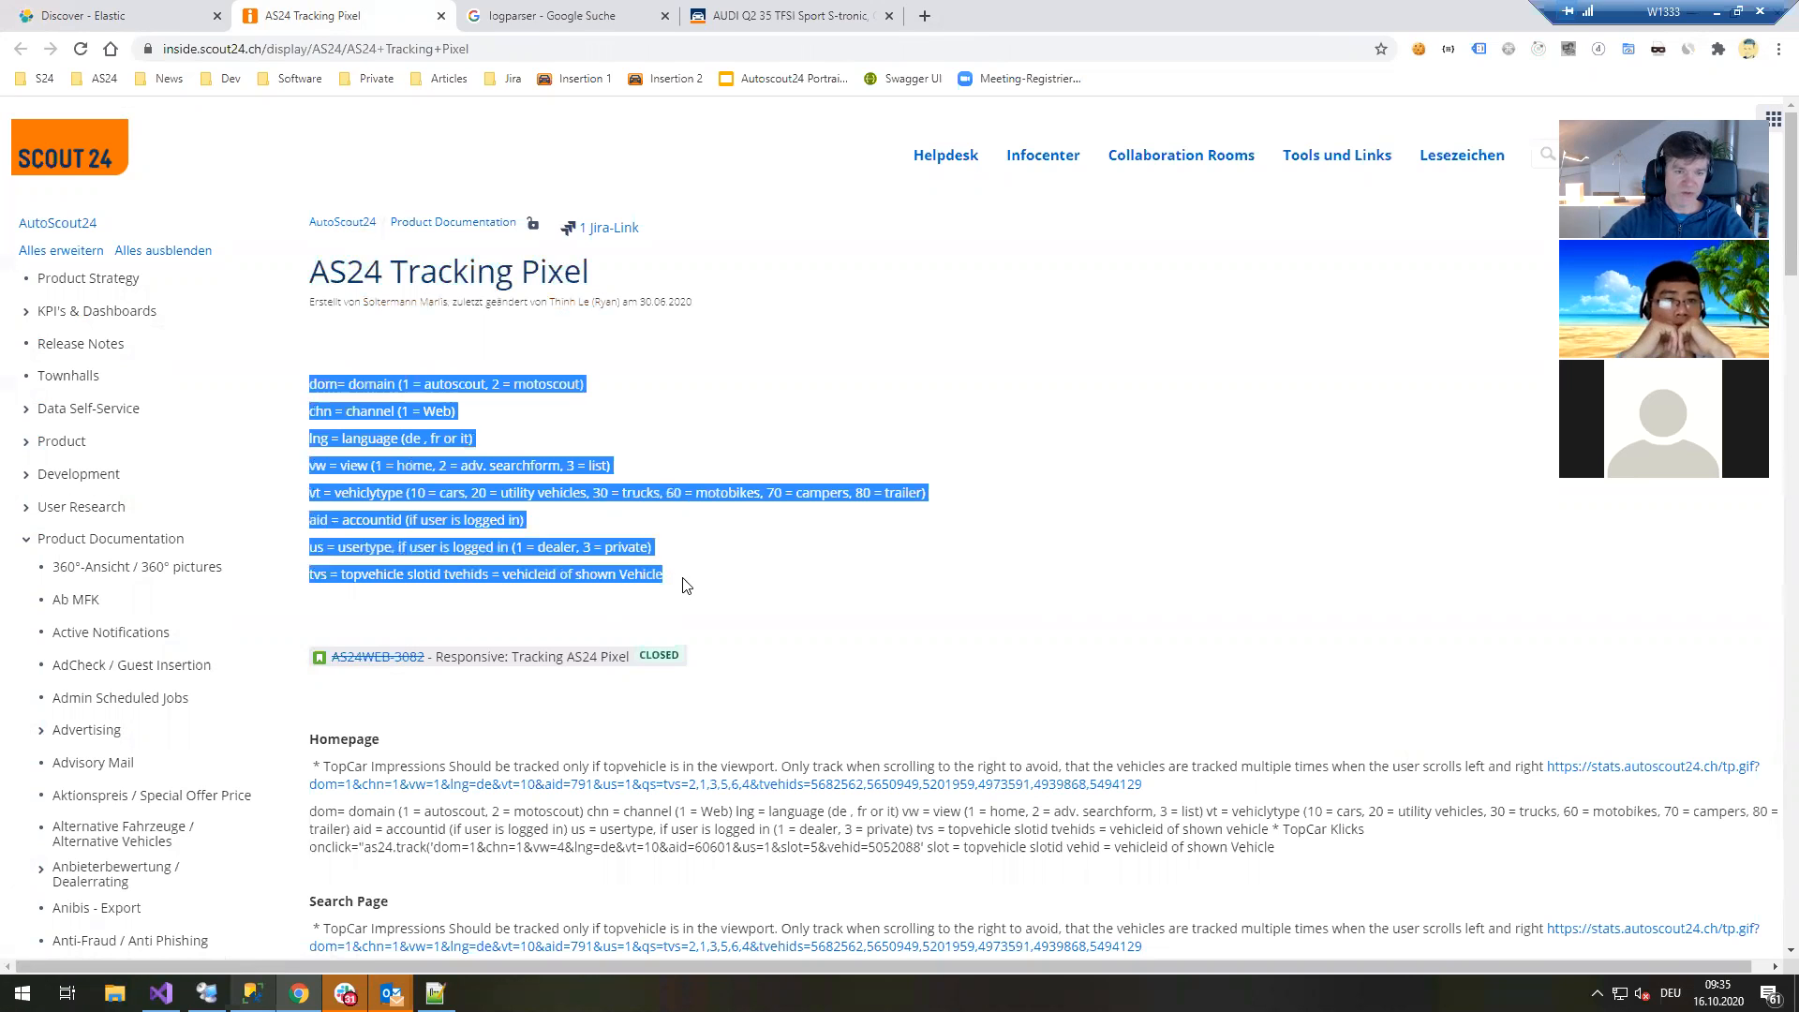
pyautogui.click(626, 521)
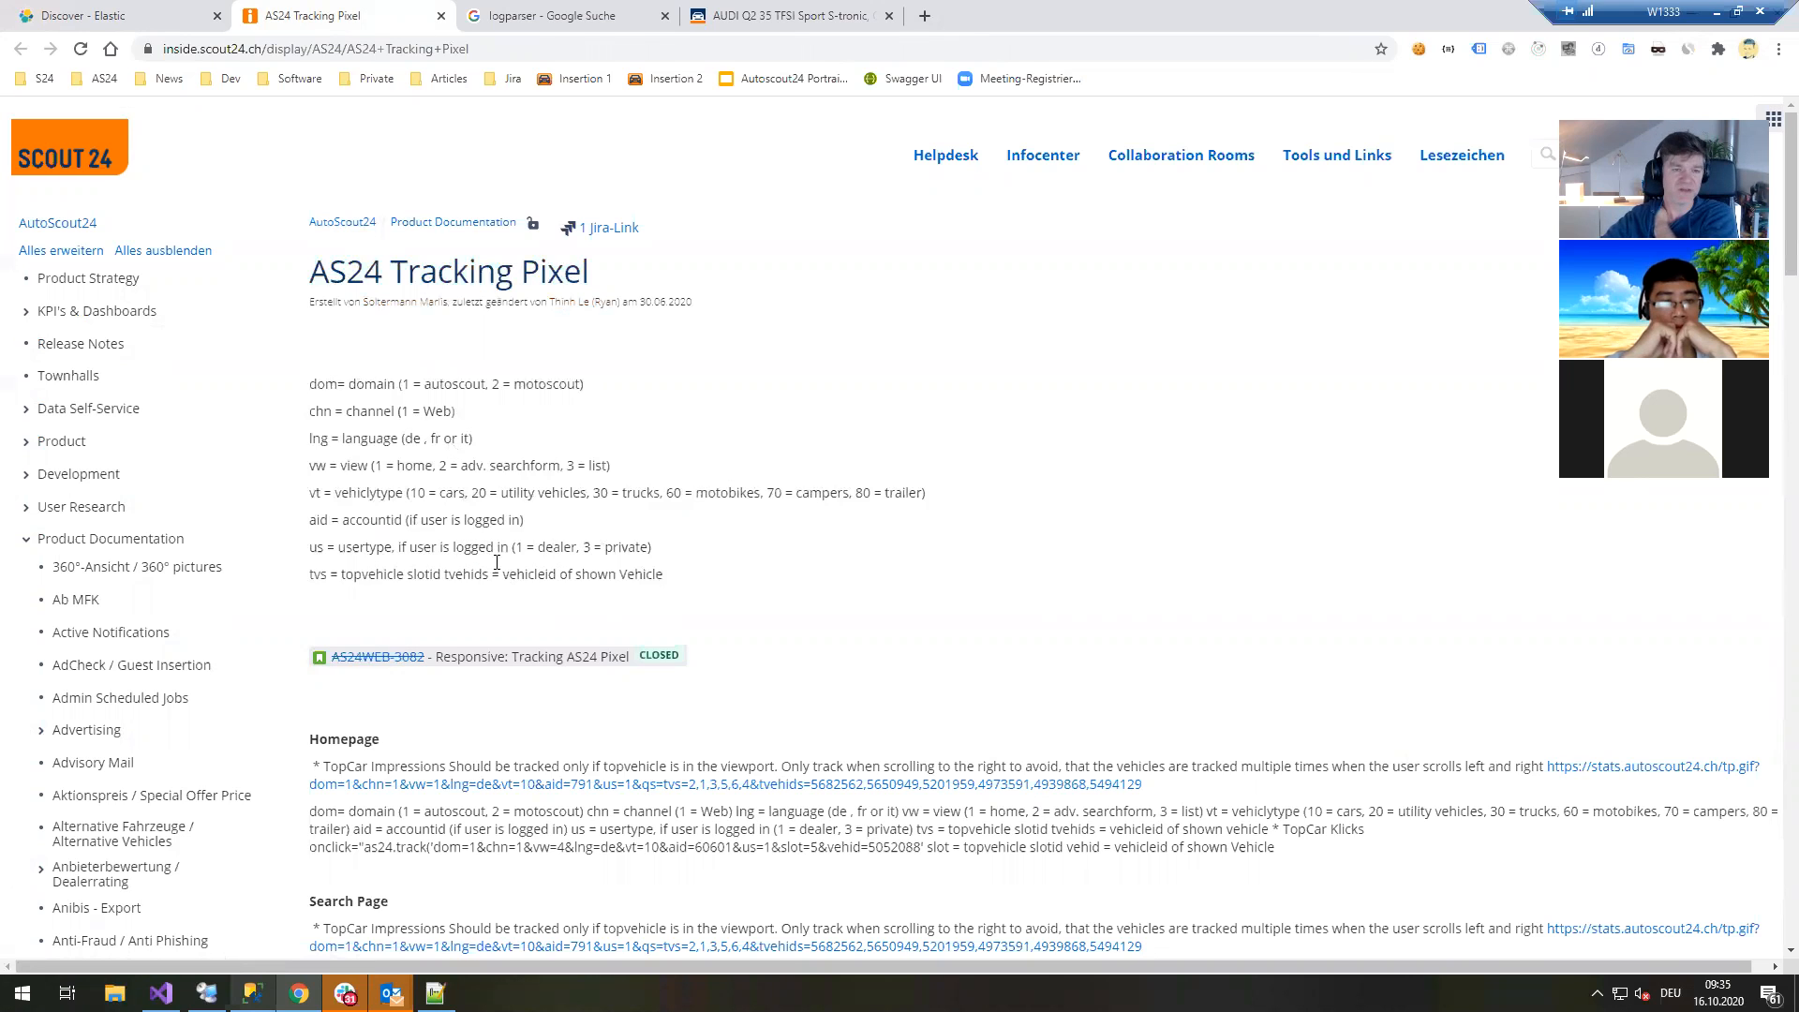
pyautogui.doubleClick(320, 413)
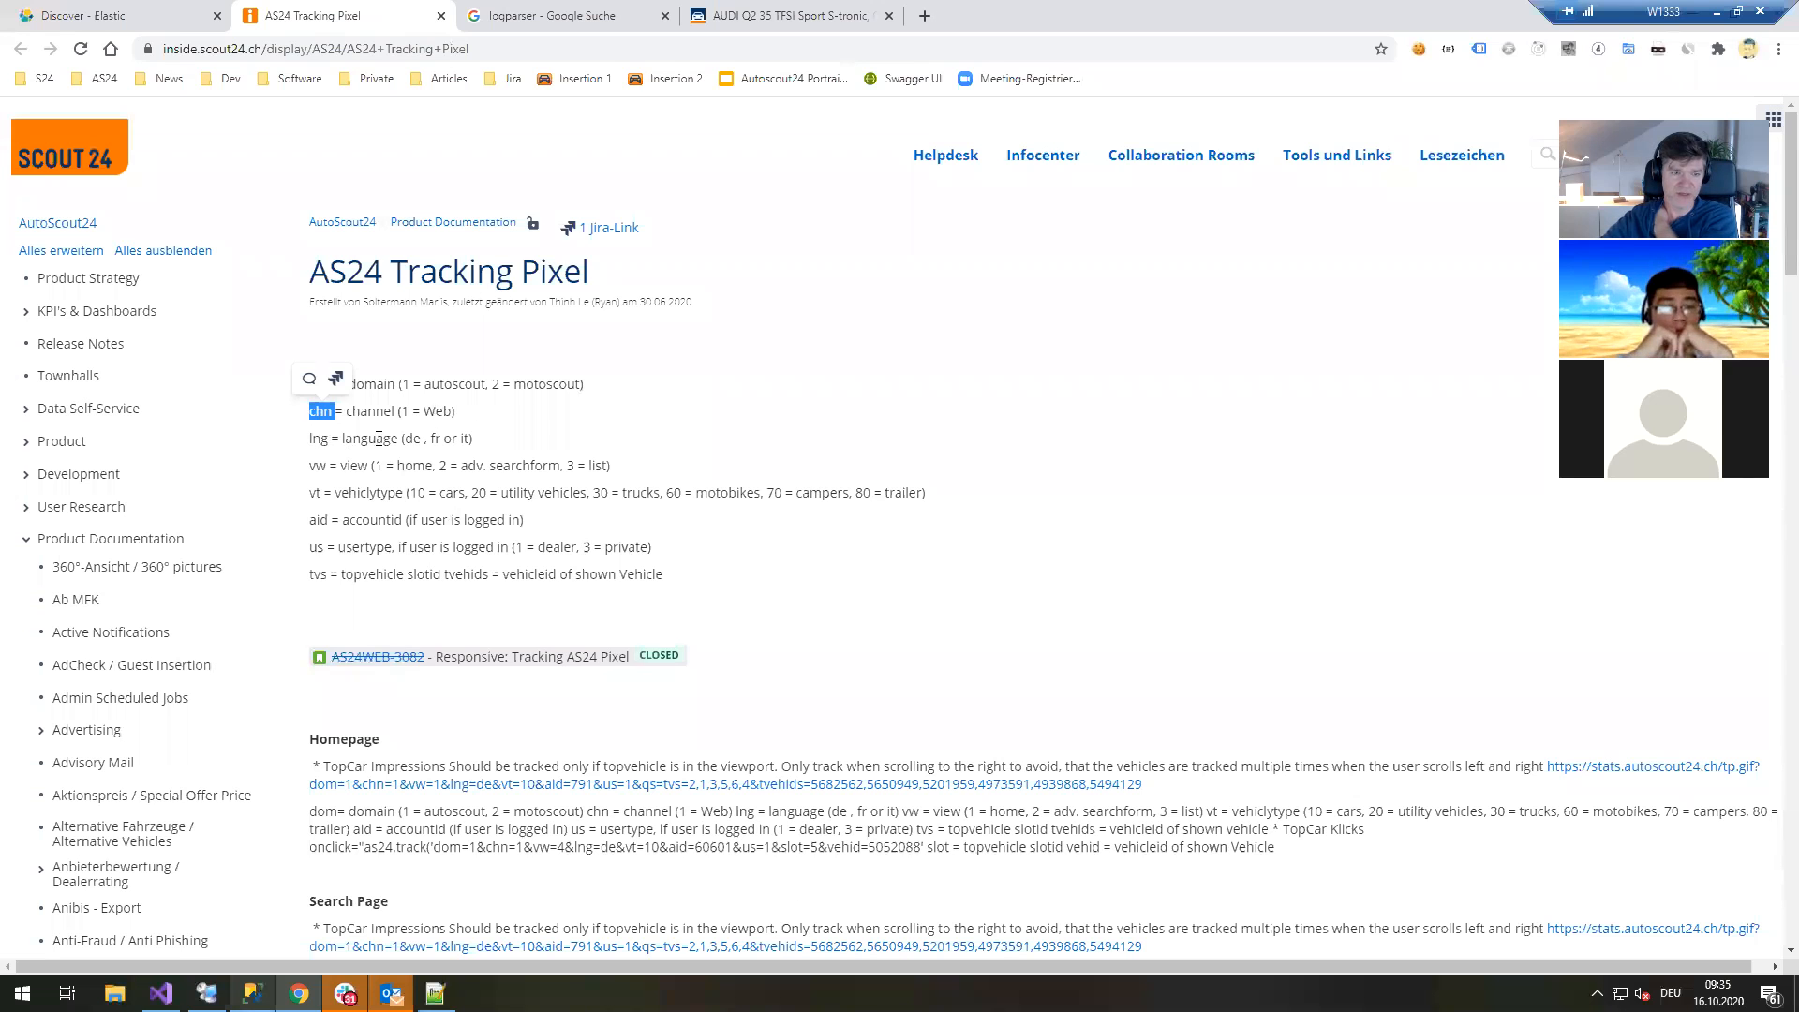
# Switch to SQL Server Management Studio, run "select * from channels", and examine the PublicWeb, iPhone, MobileWeb, Android and iPad channels.
pyautogui.moveTo(252, 992)
pyautogui.click(355, 890)
pyautogui.moveTo(620, 150); pyautogui.dragTo(454, 145)
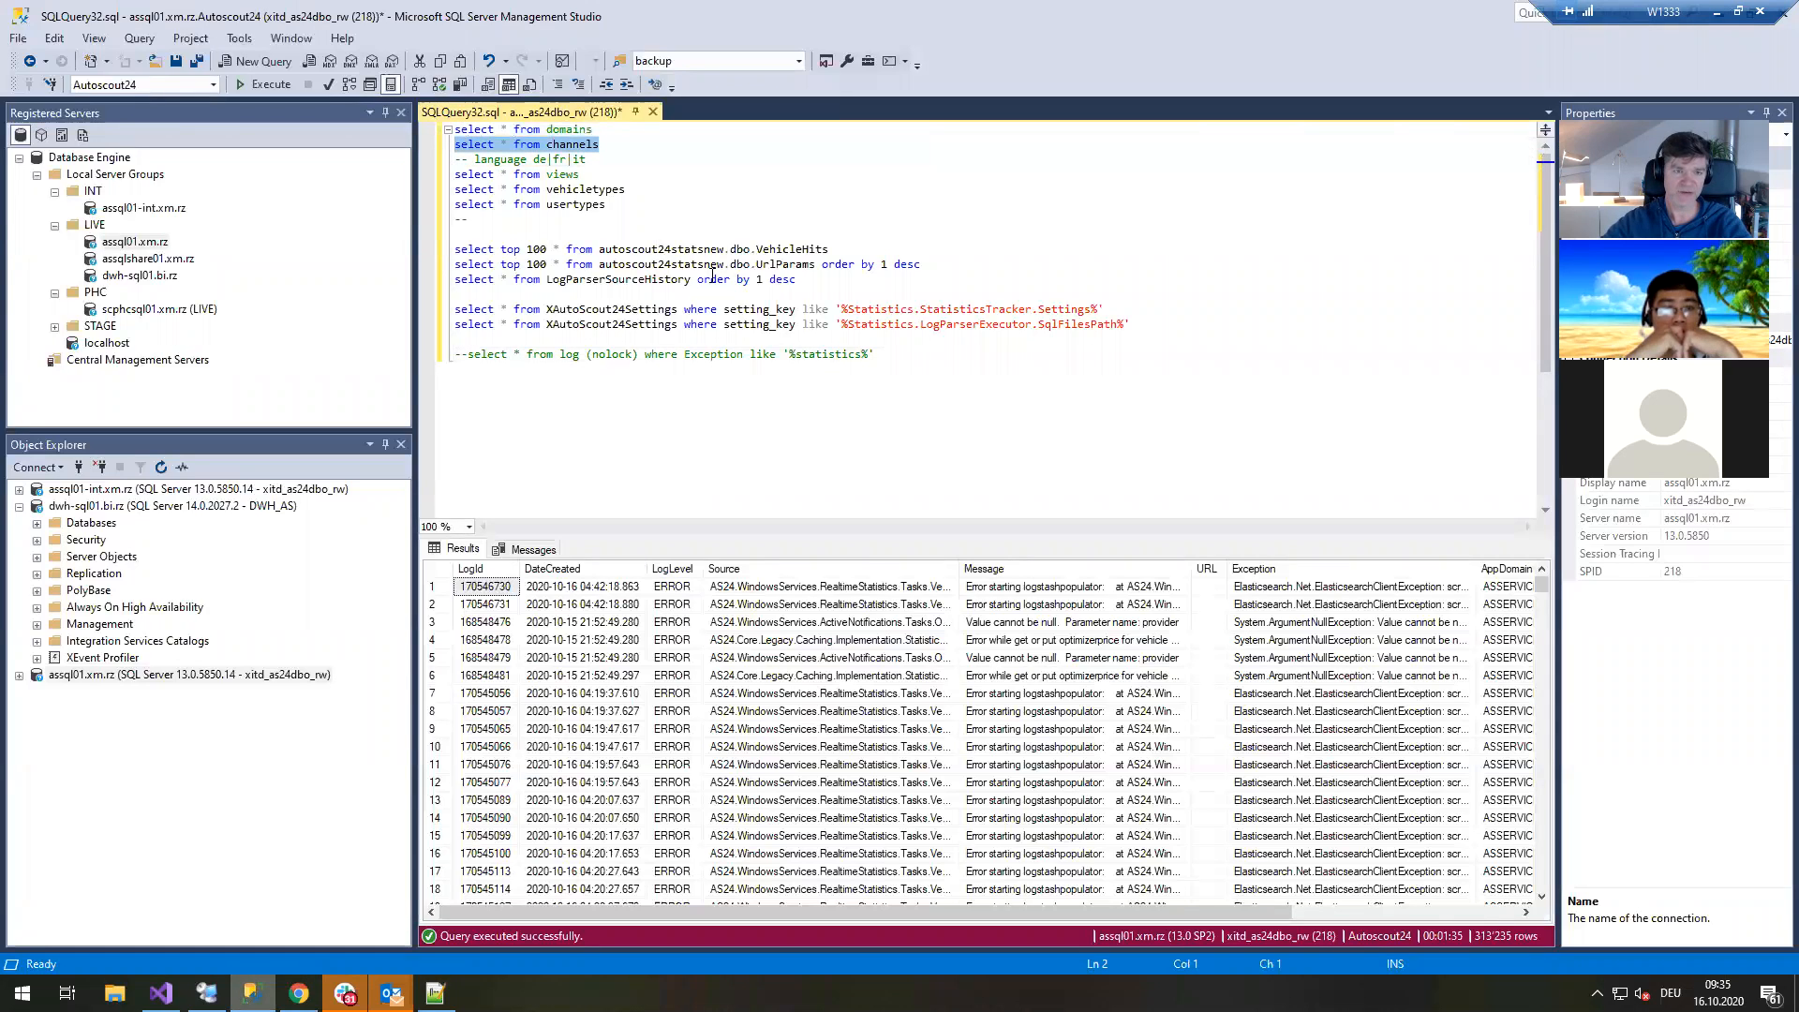
pyautogui.press('F5')
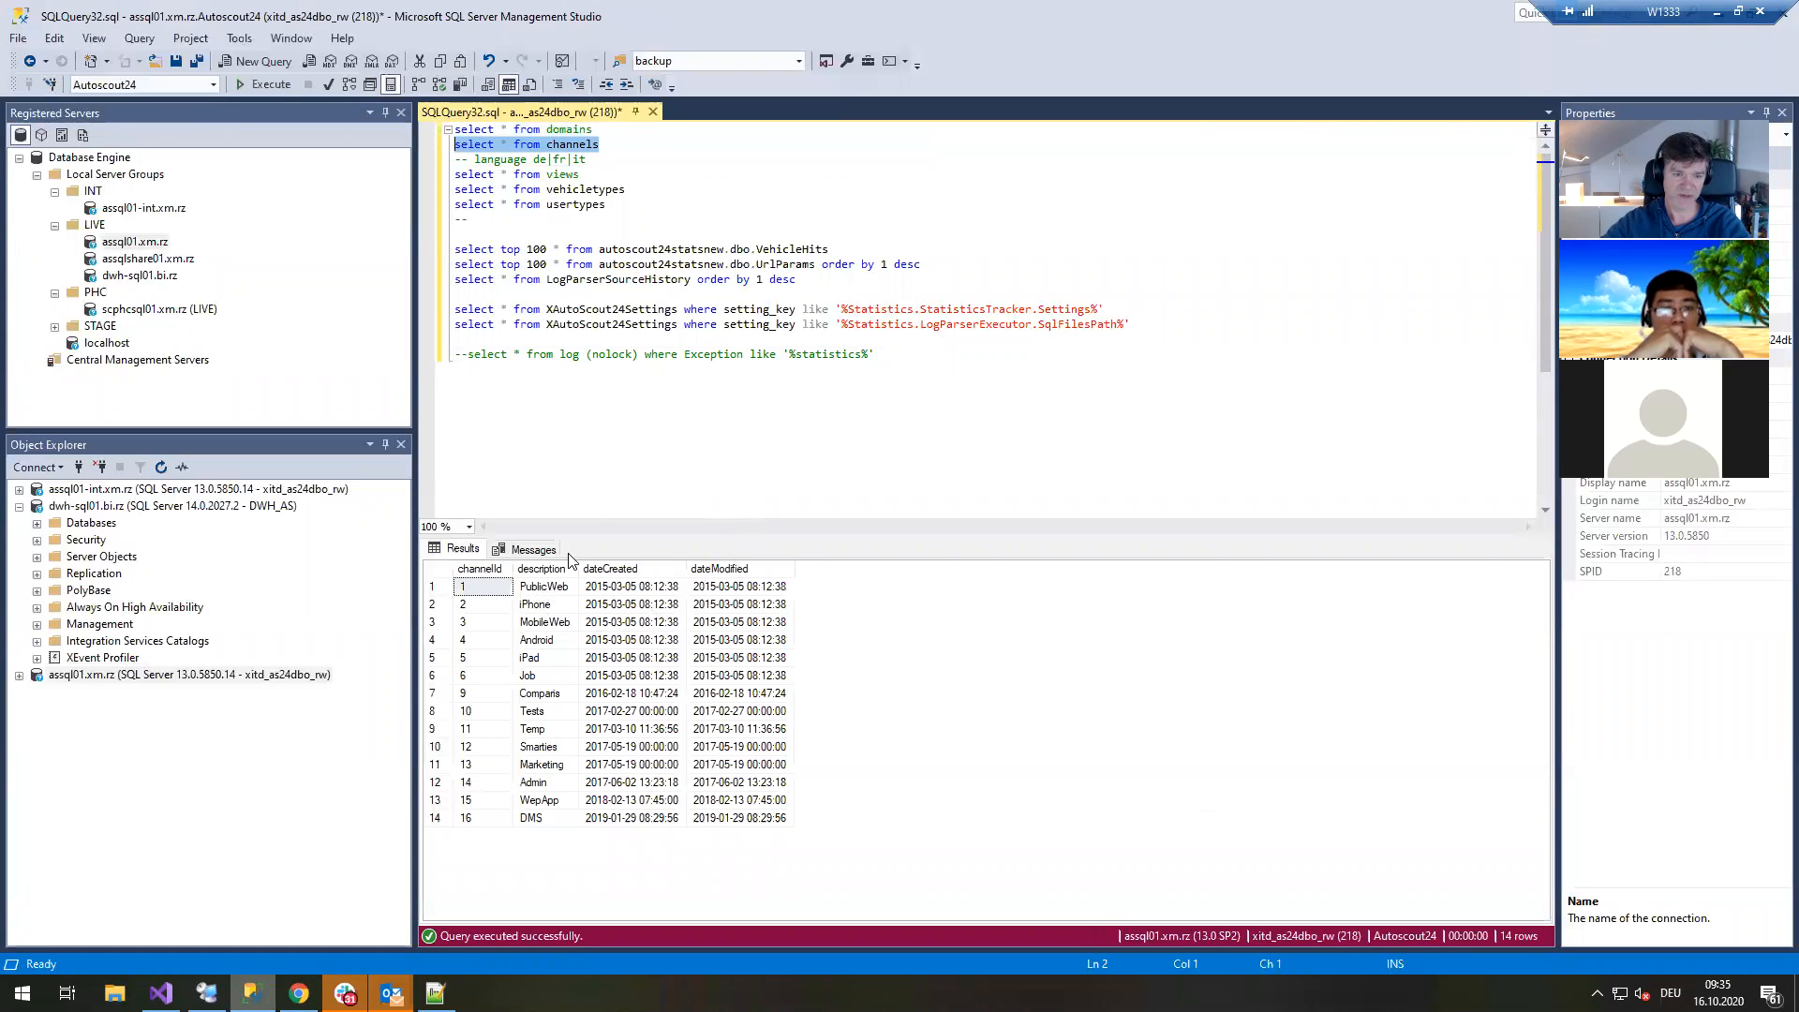
pyautogui.click(567, 588)
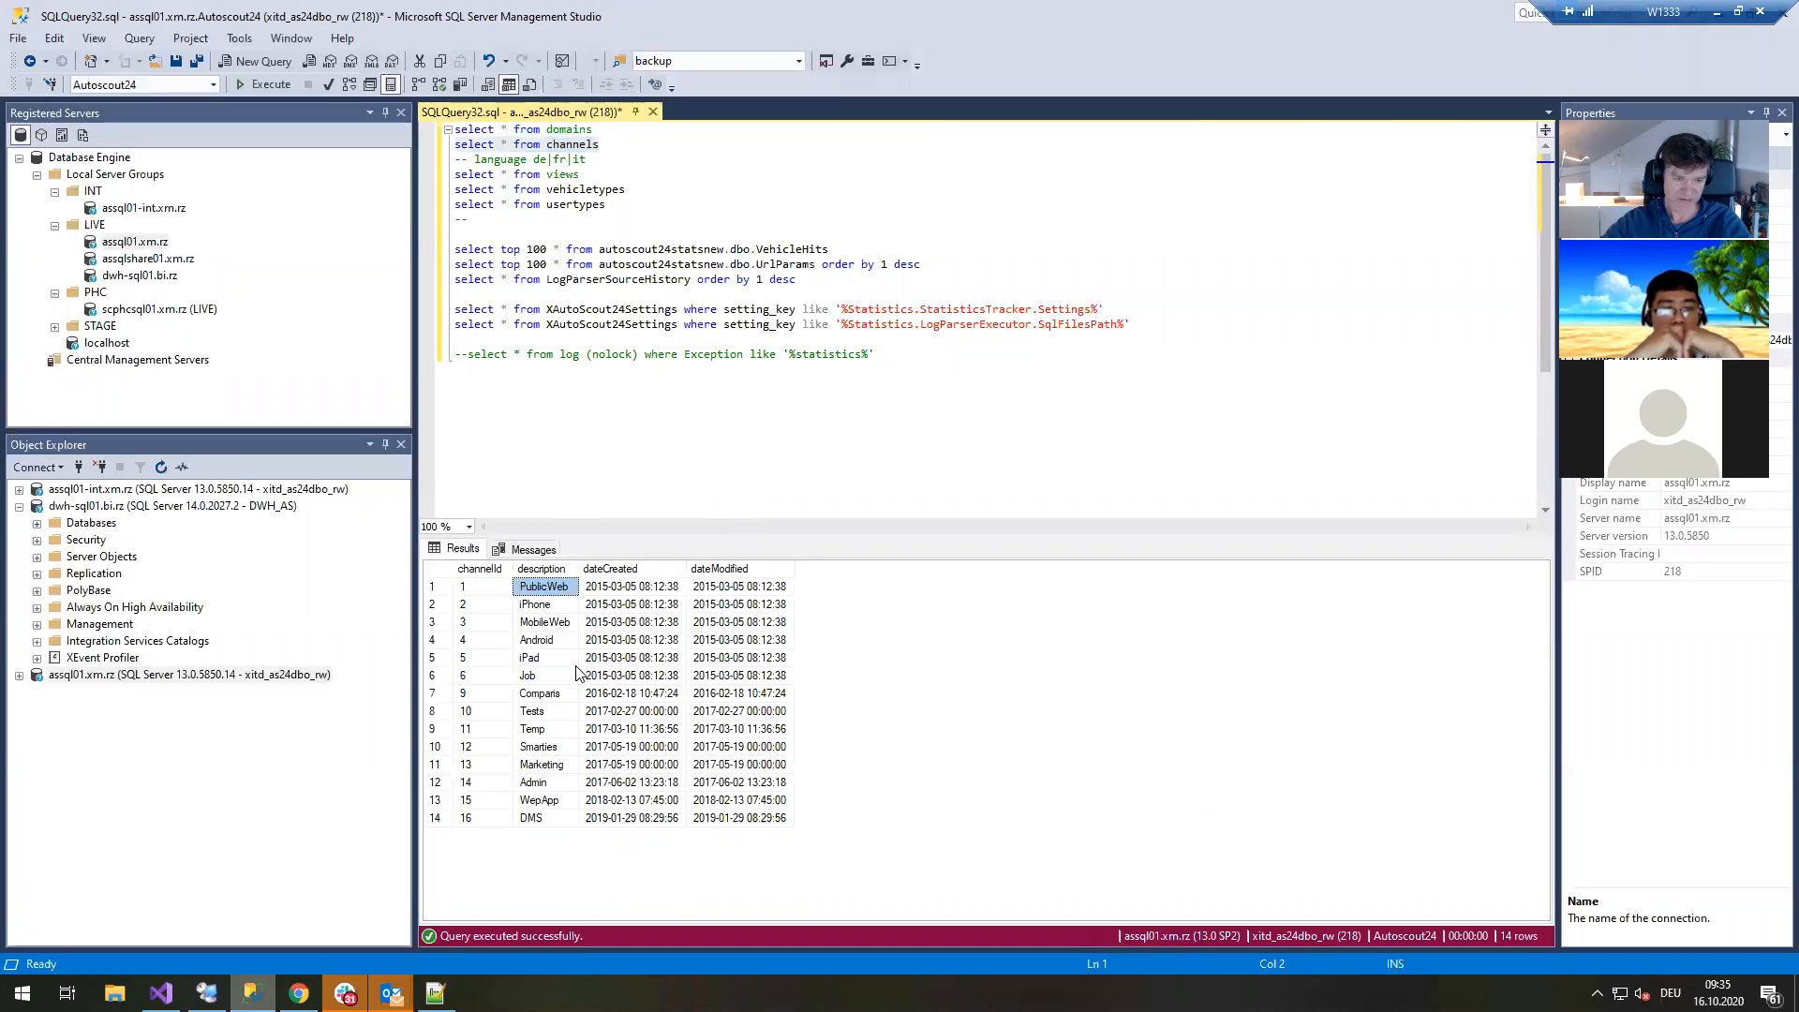
pyautogui.click(553, 629)
pyautogui.click(550, 605)
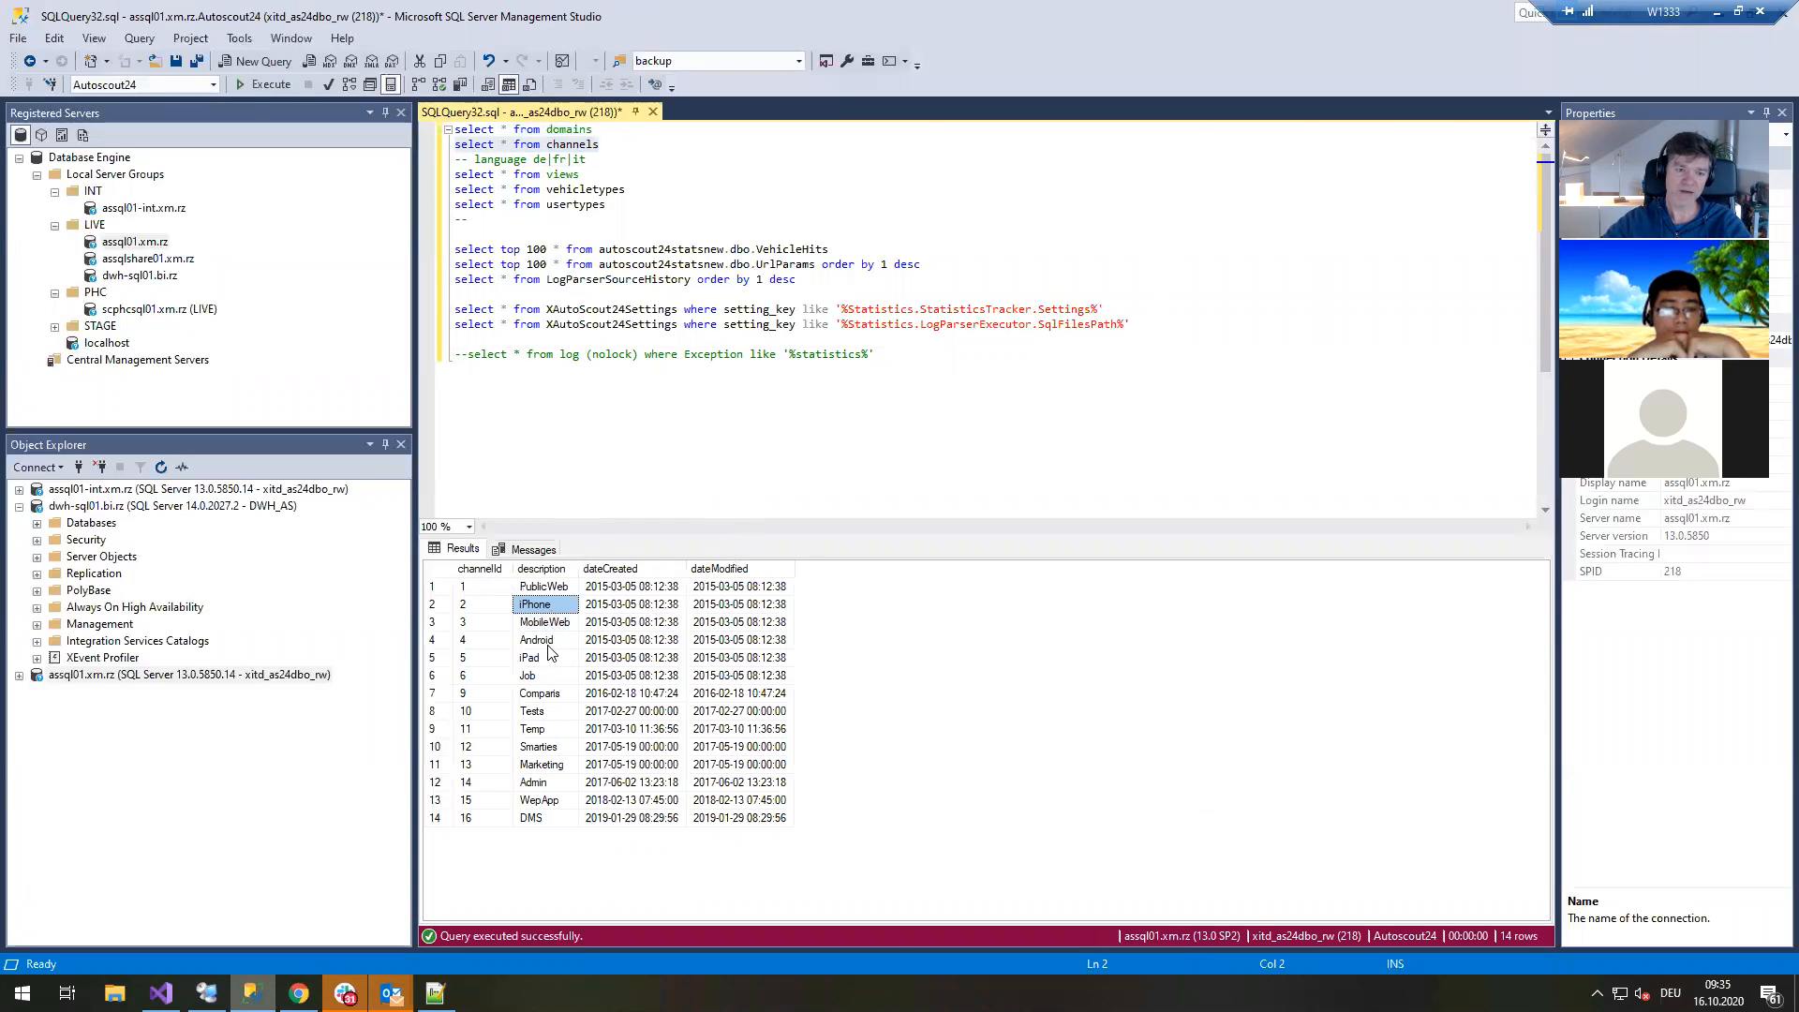
pyautogui.click(547, 643)
pyautogui.click(542, 659)
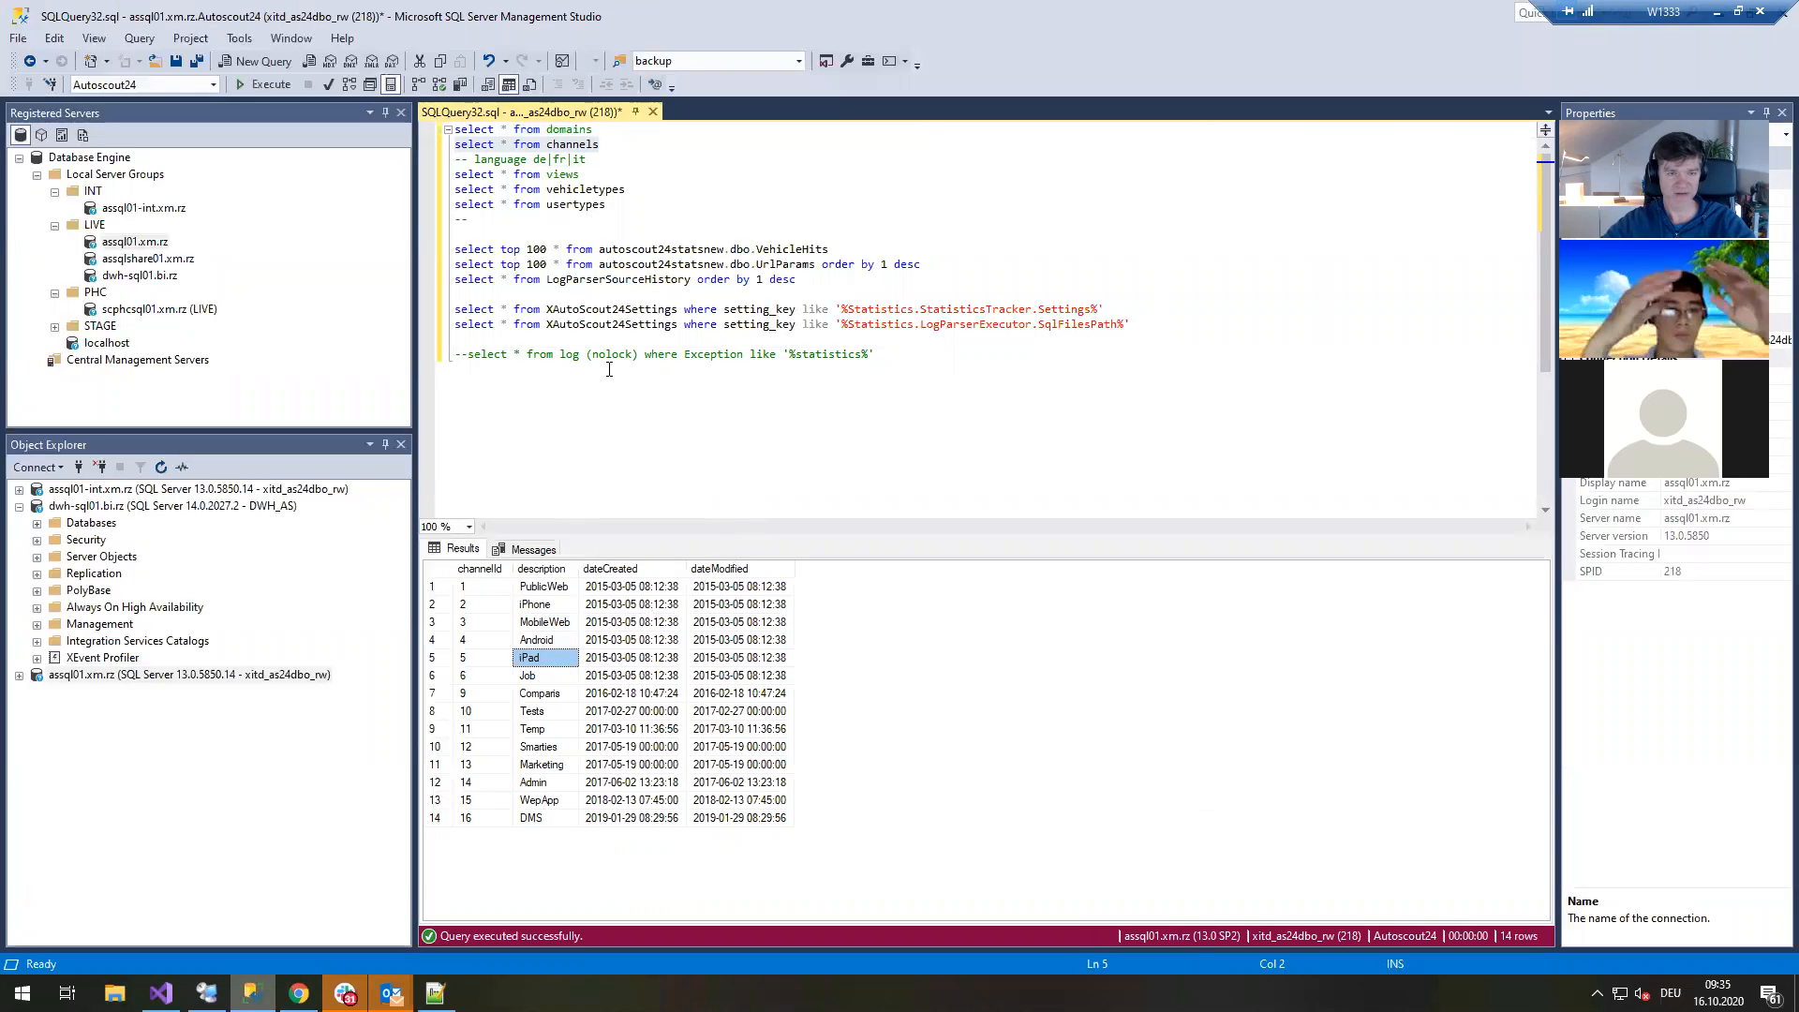
# Run "select * from domains", checking the domain parameter on the AS24 Tracking Pixel page beforehand.
pyautogui.moveTo(600, 130); pyautogui.dragTo(409, 122)
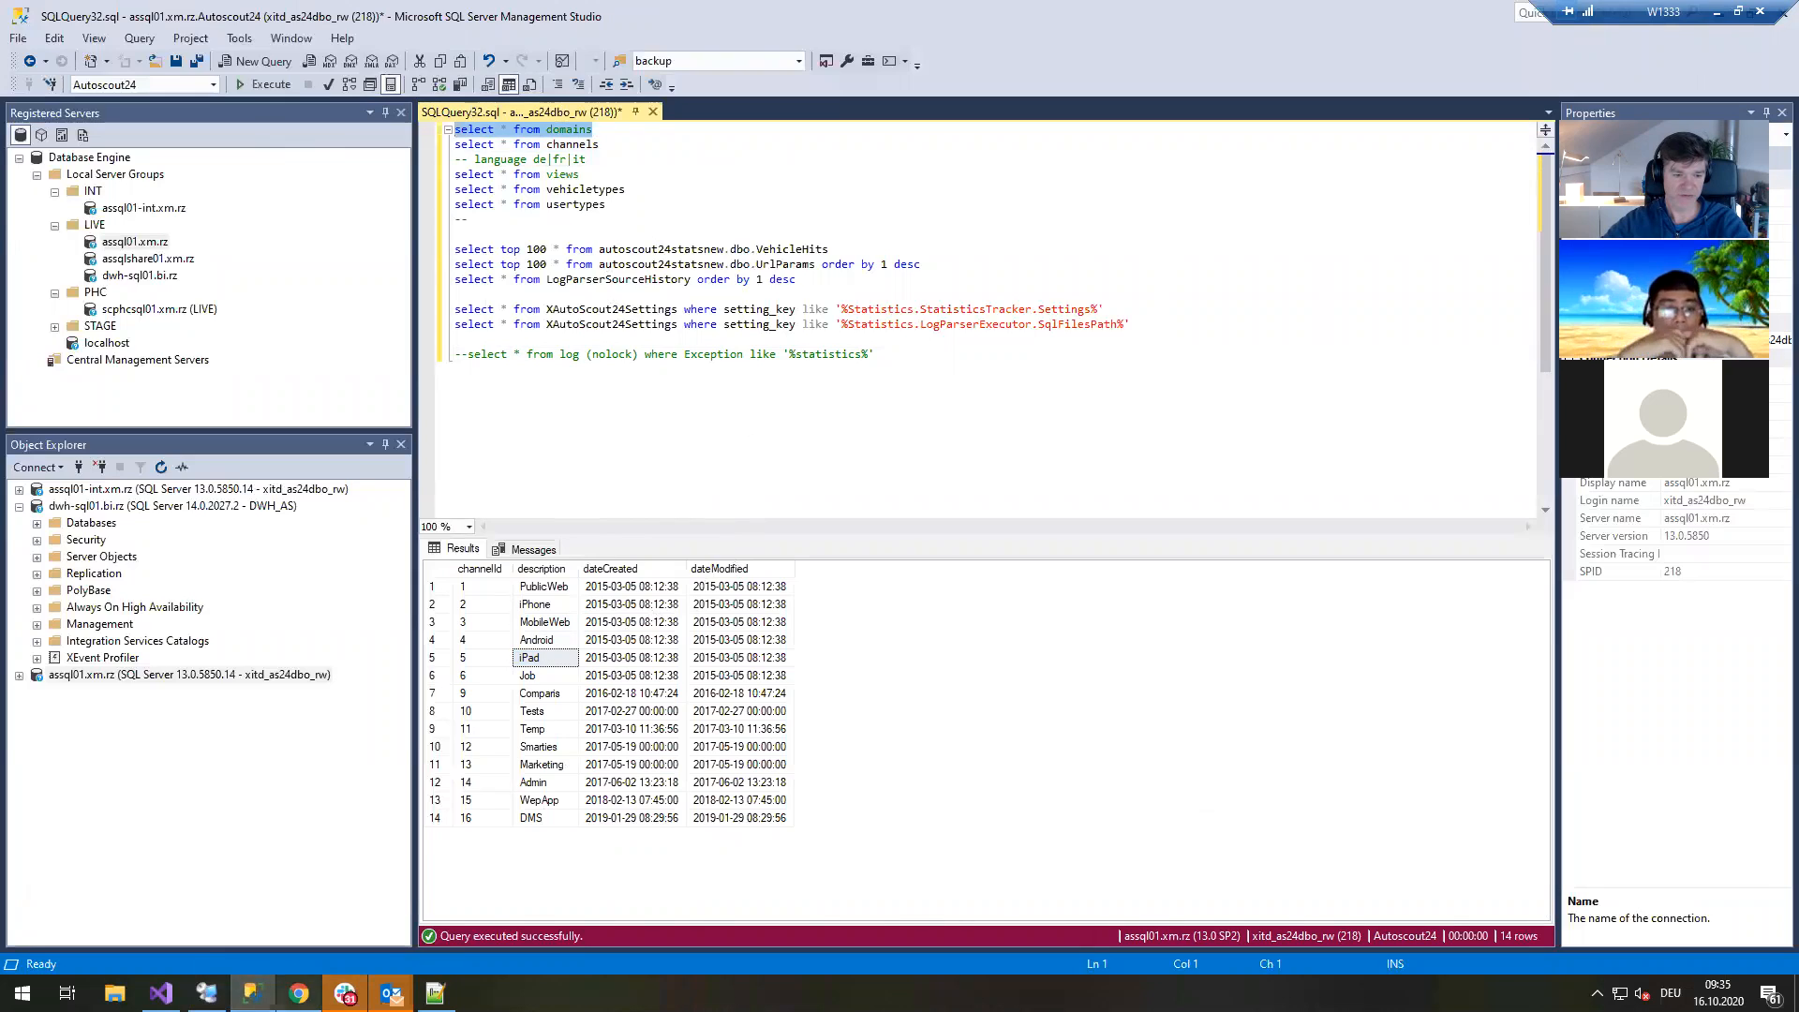
pyautogui.click(299, 993)
pyautogui.click(469, 414)
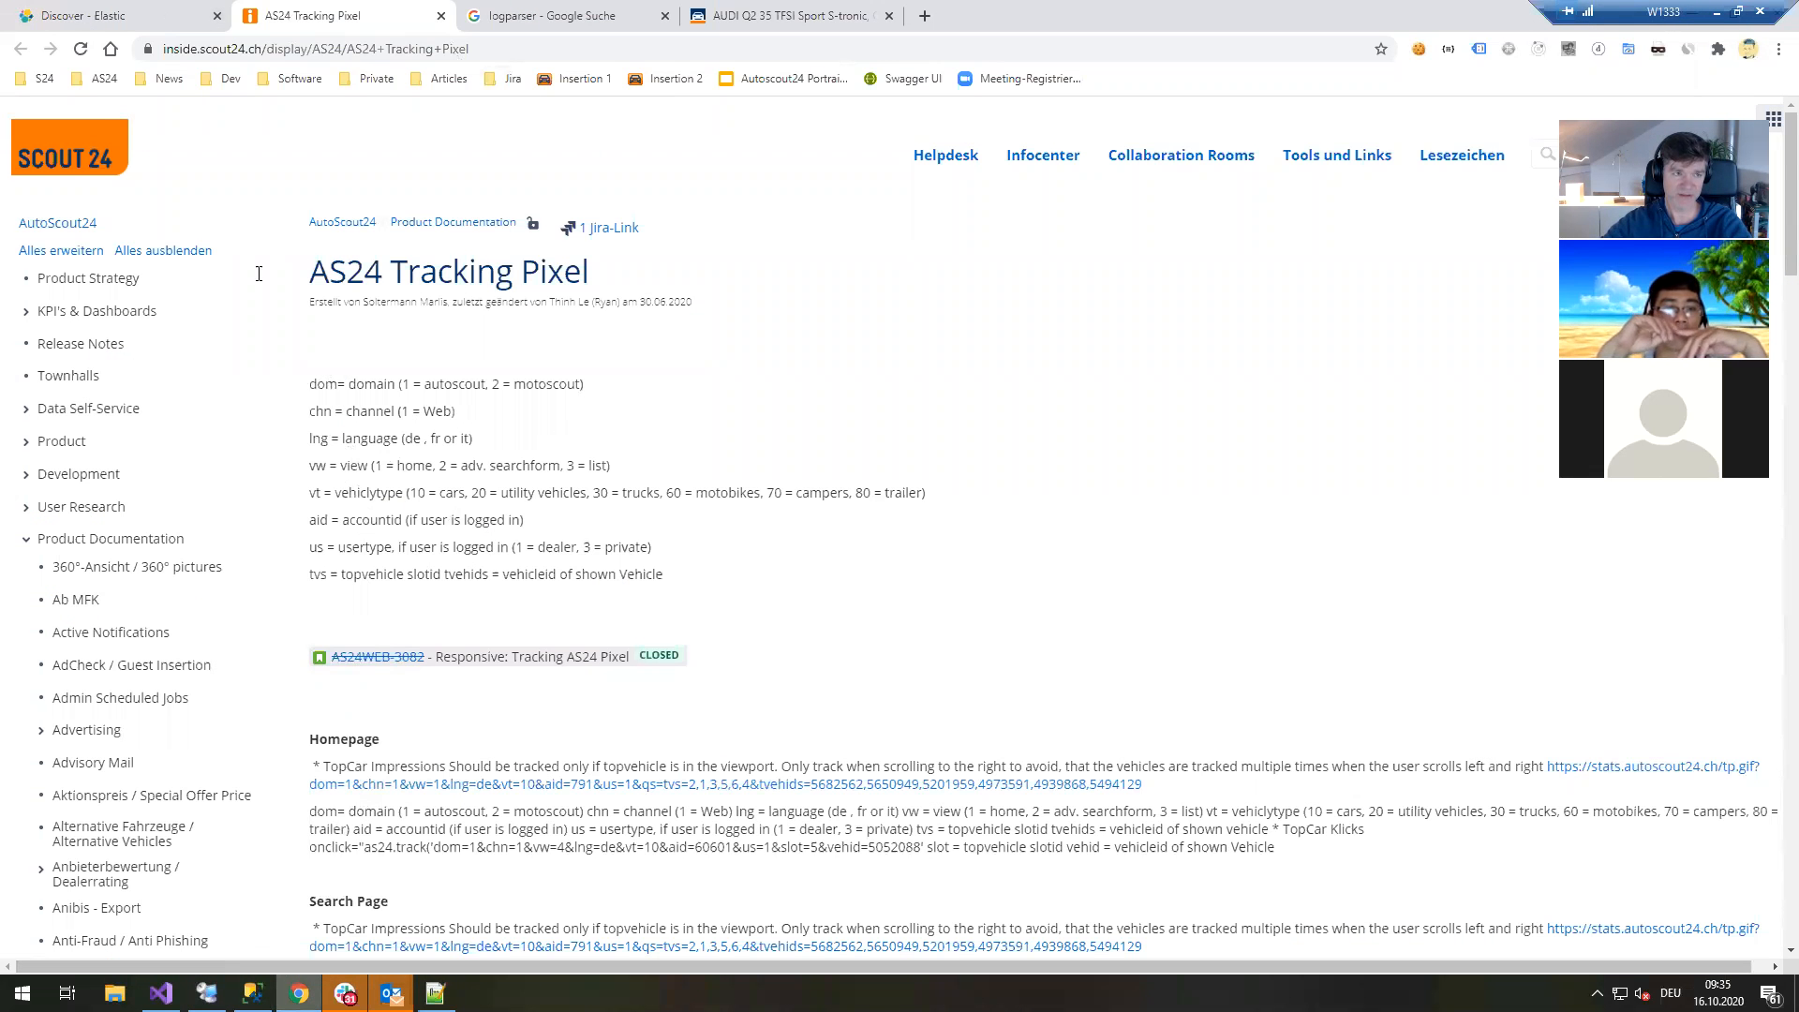
pyautogui.click(252, 993)
pyautogui.press('F5')
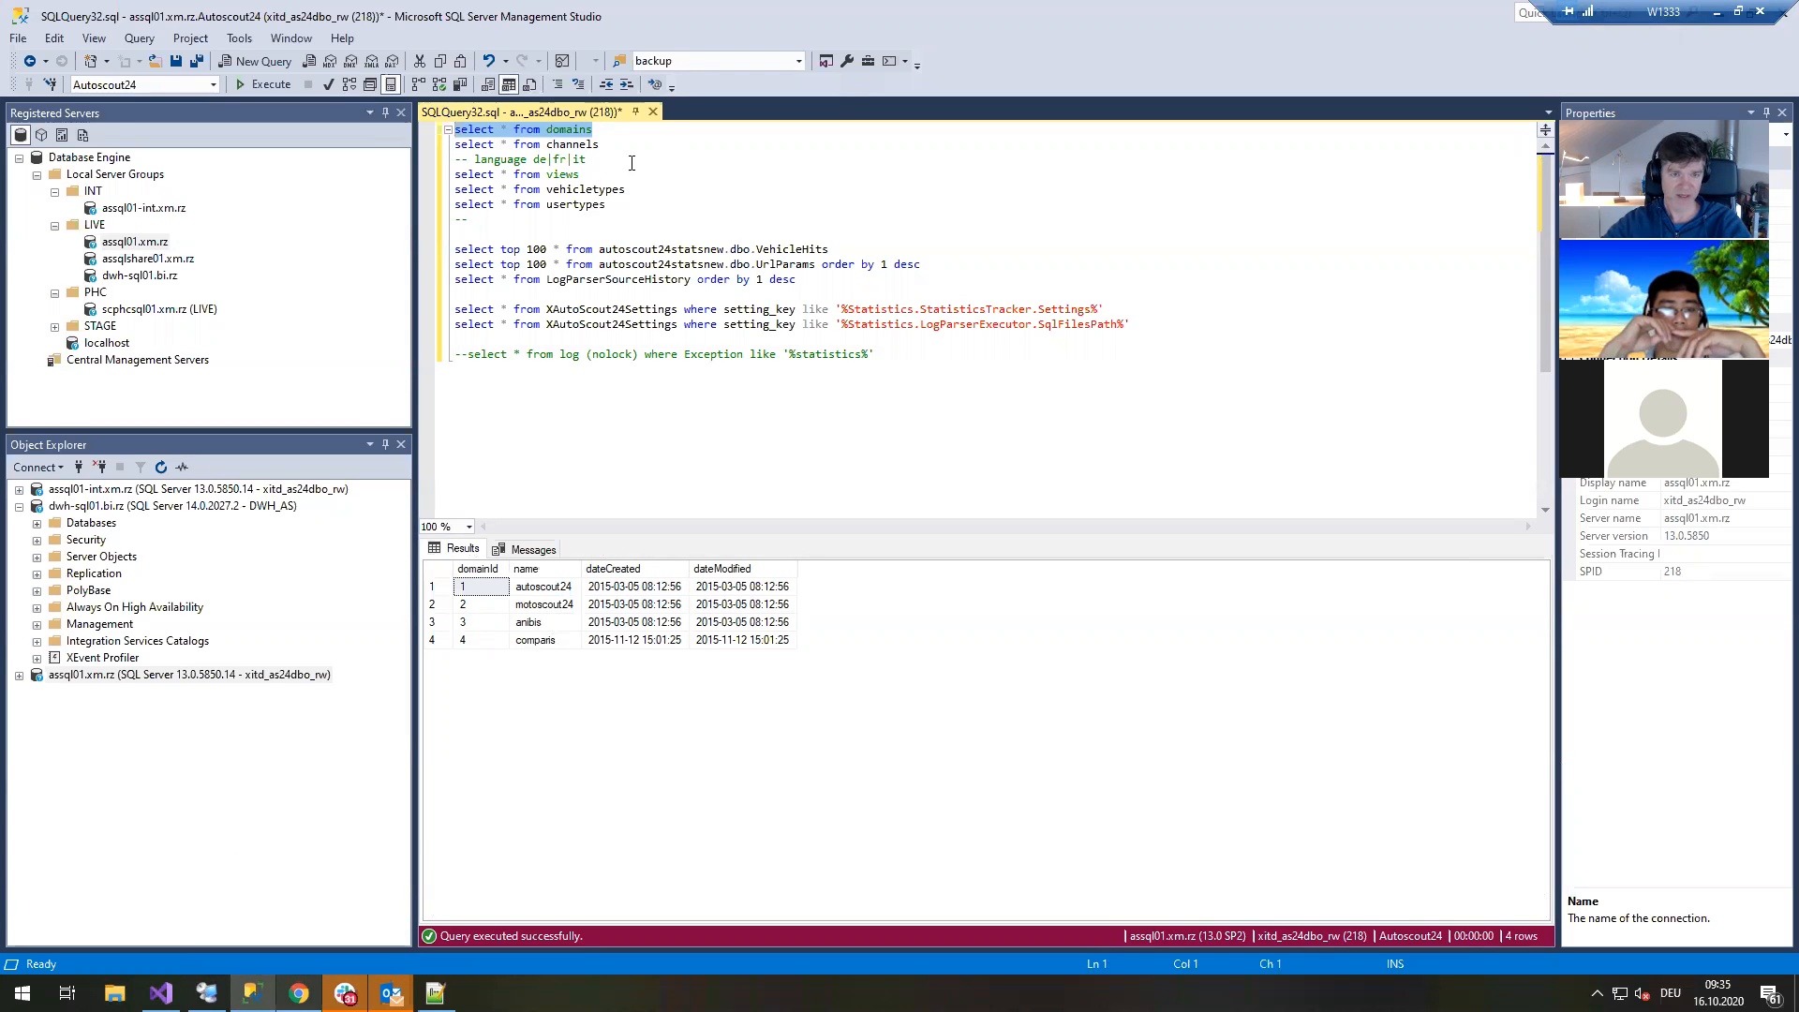
# Run "select * from views" and examine the view IDs and descriptions, including home, search, ListView, DetailView and leasing.
pyautogui.moveTo(586, 178); pyautogui.dragTo(427, 178)
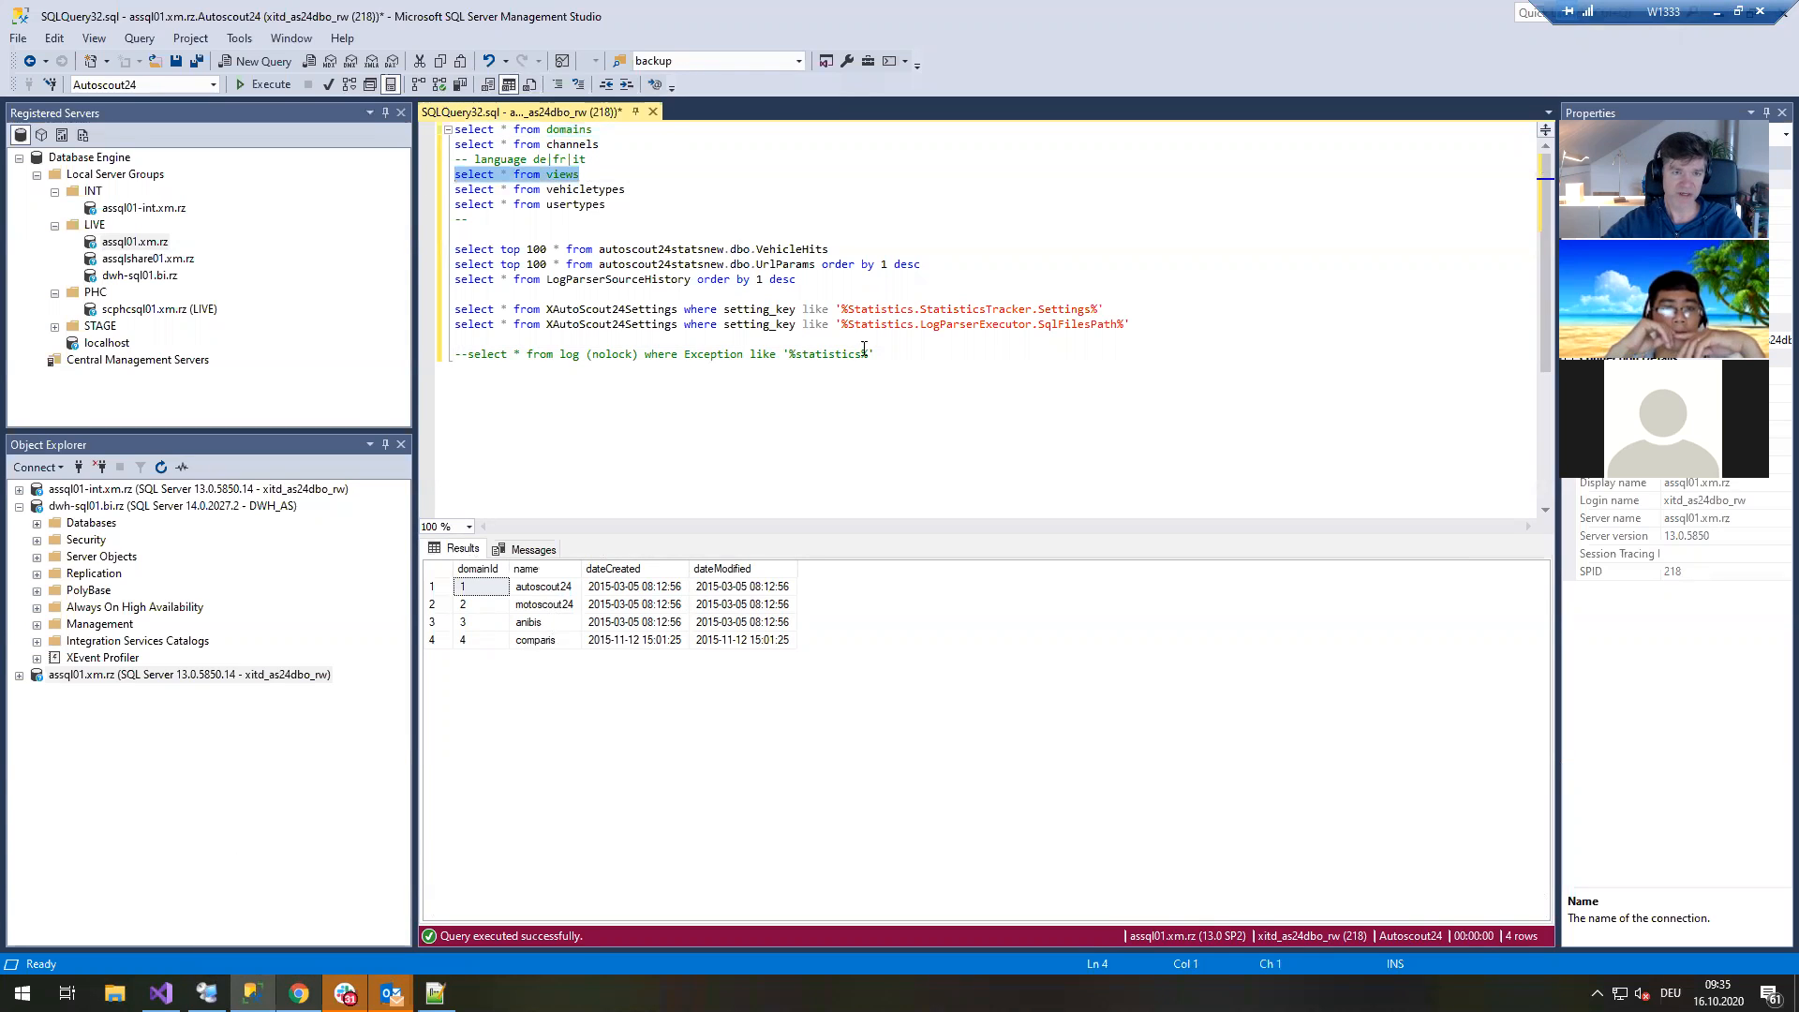
pyautogui.press('F5')
pyautogui.click(545, 592)
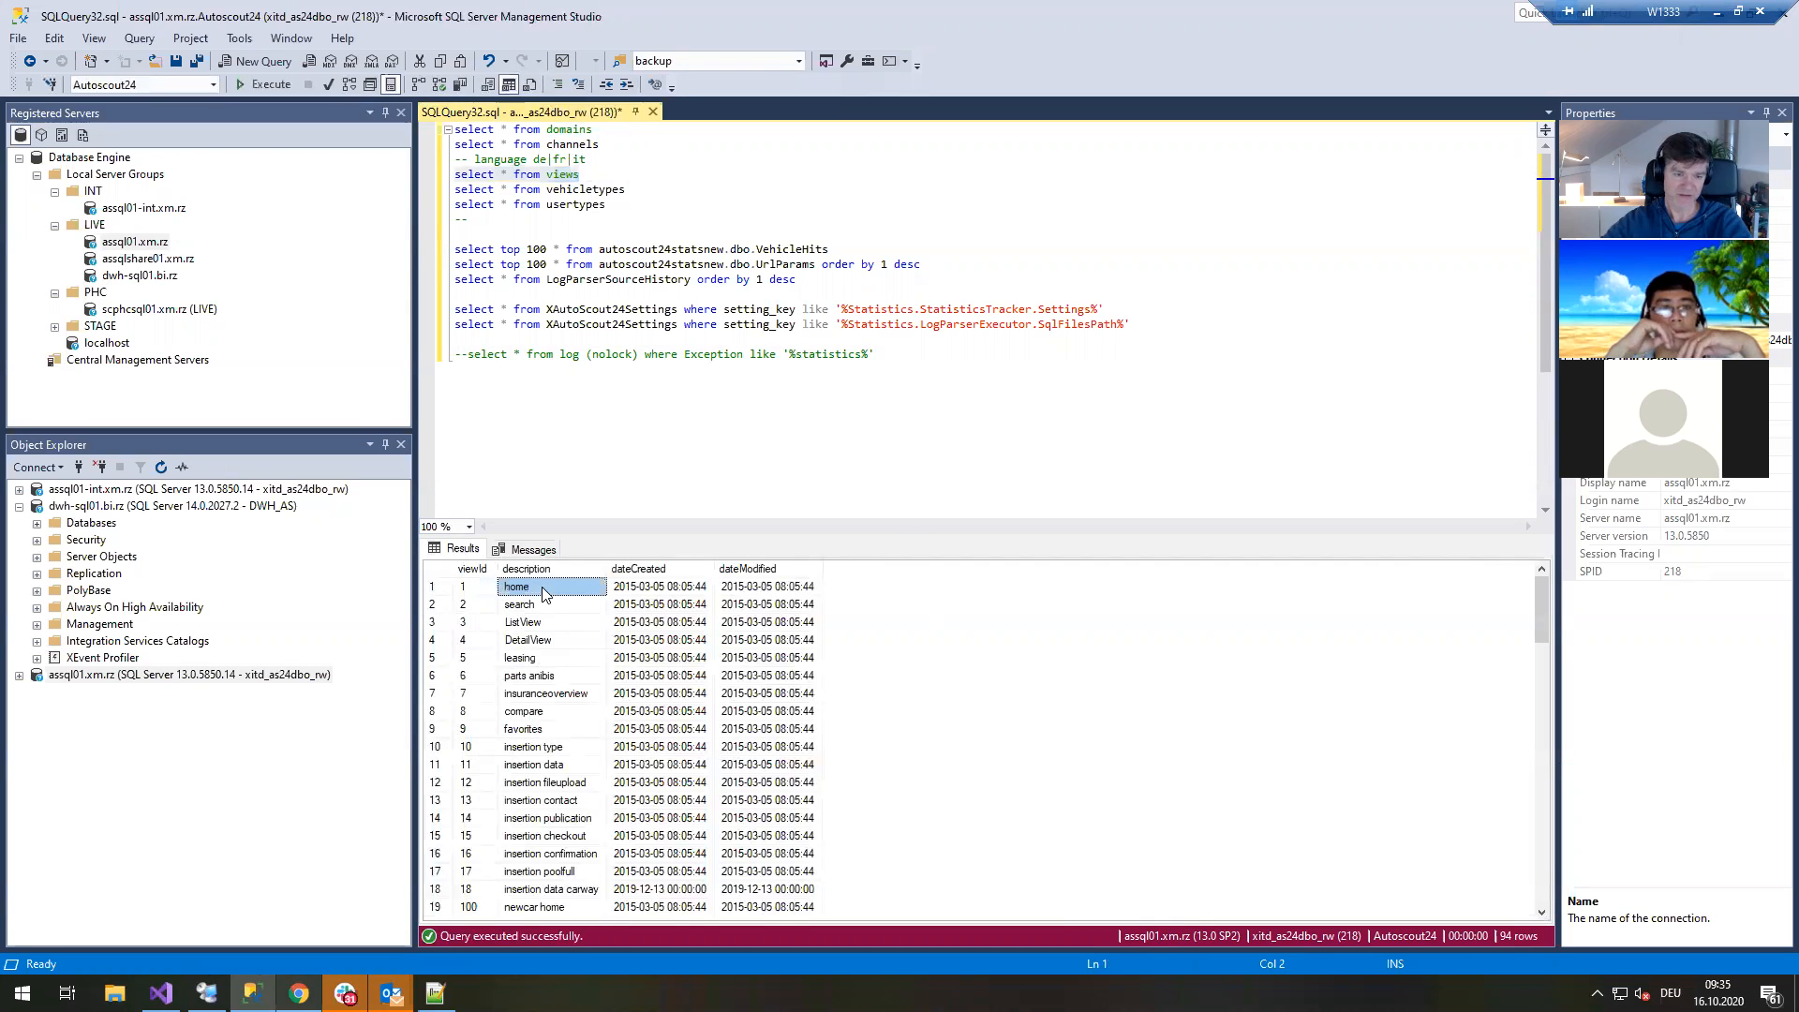
pyautogui.click(543, 606)
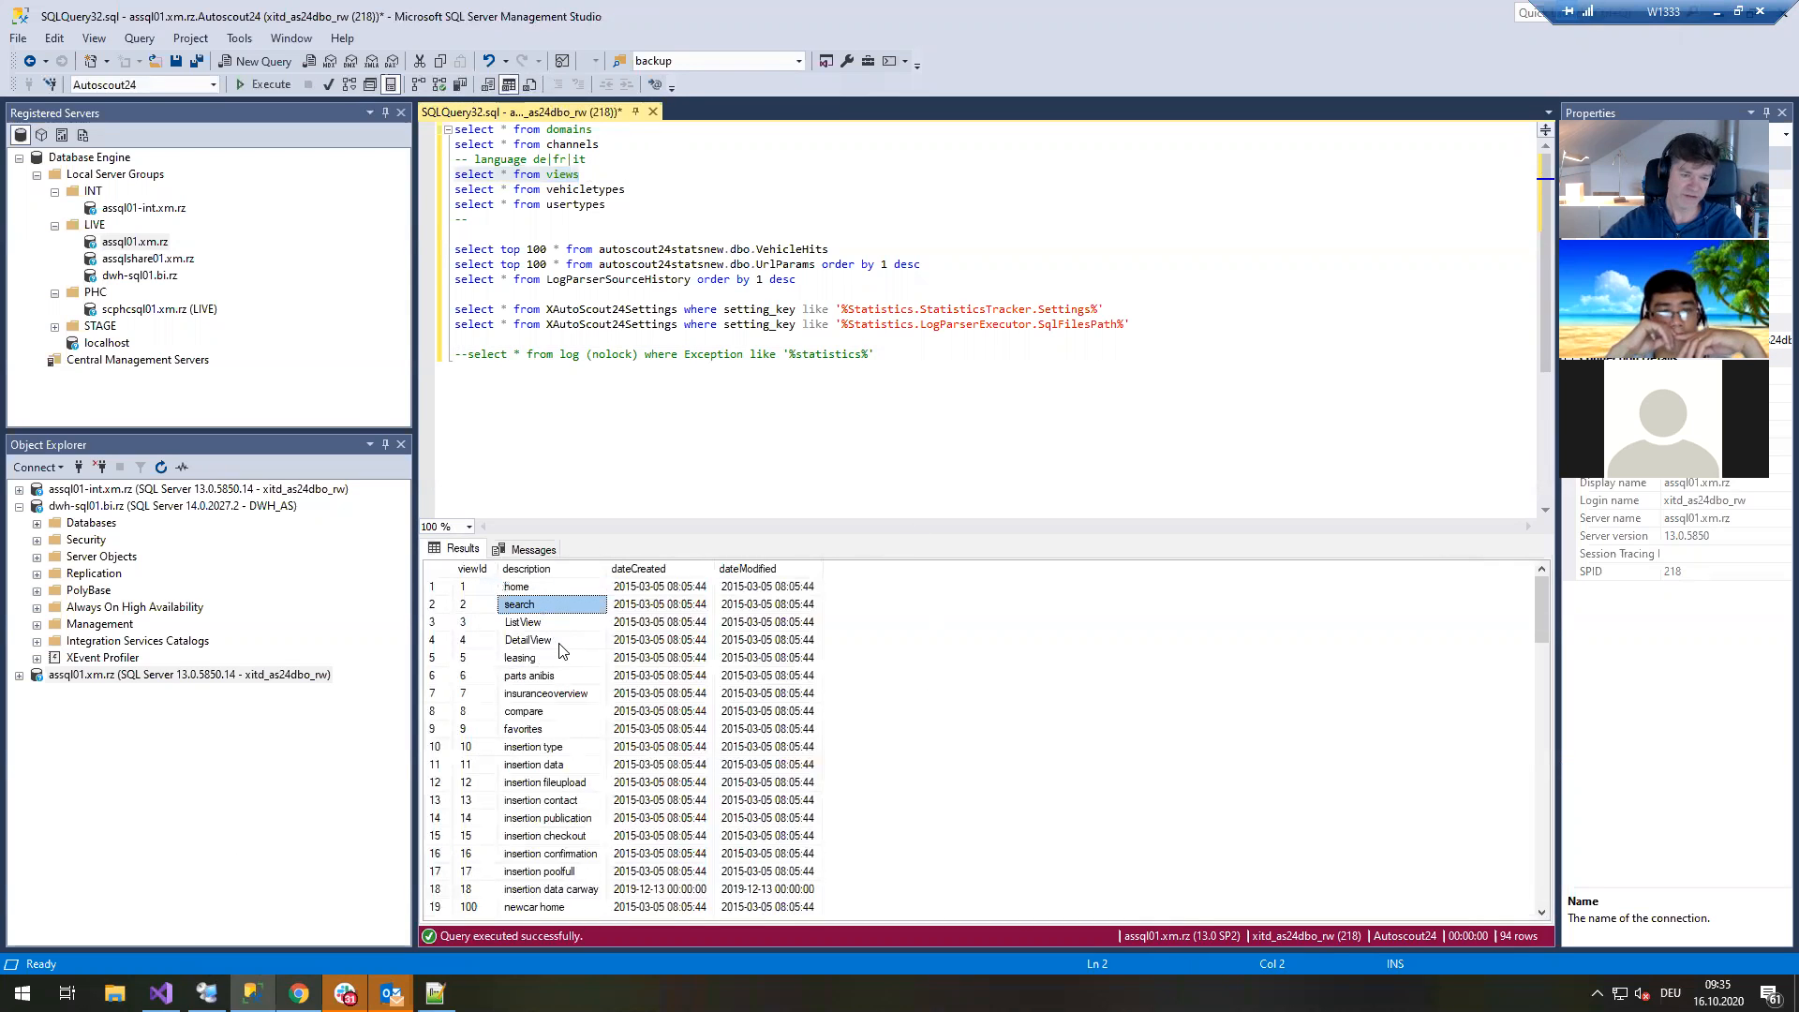
pyautogui.click(550, 642)
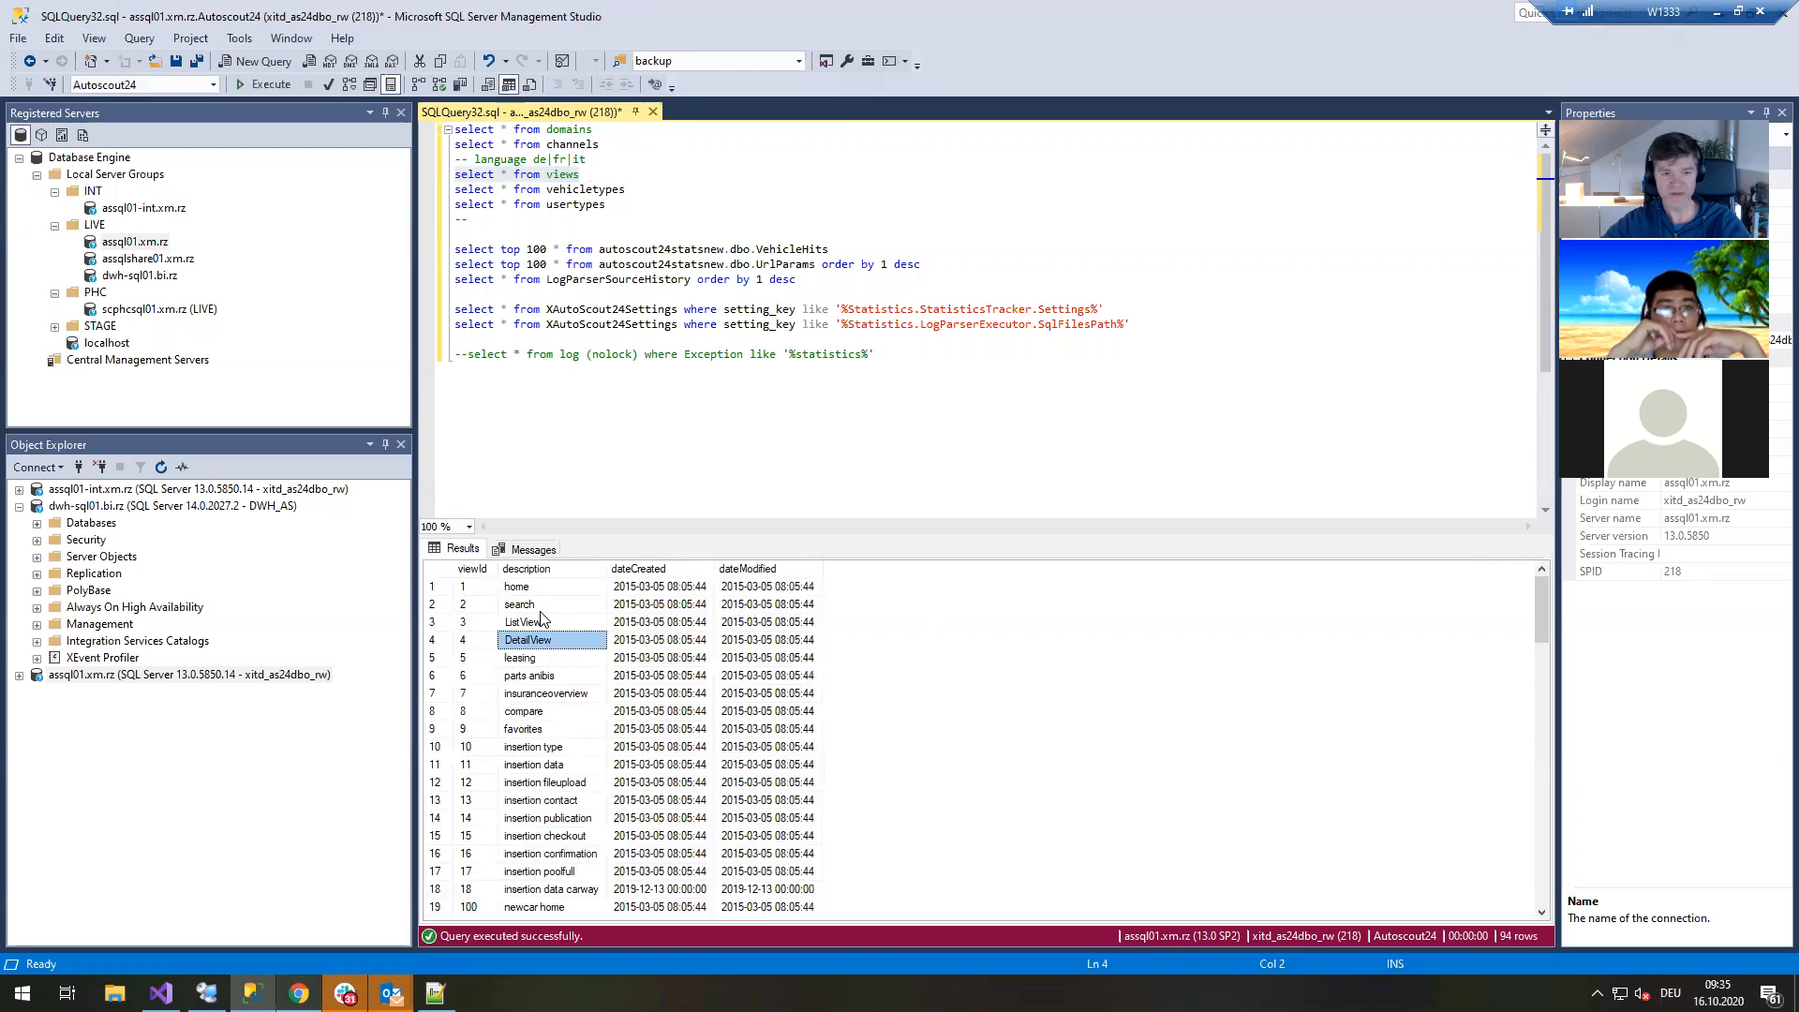
pyautogui.click(542, 607)
pyautogui.click(546, 623)
pyautogui.click(553, 663)
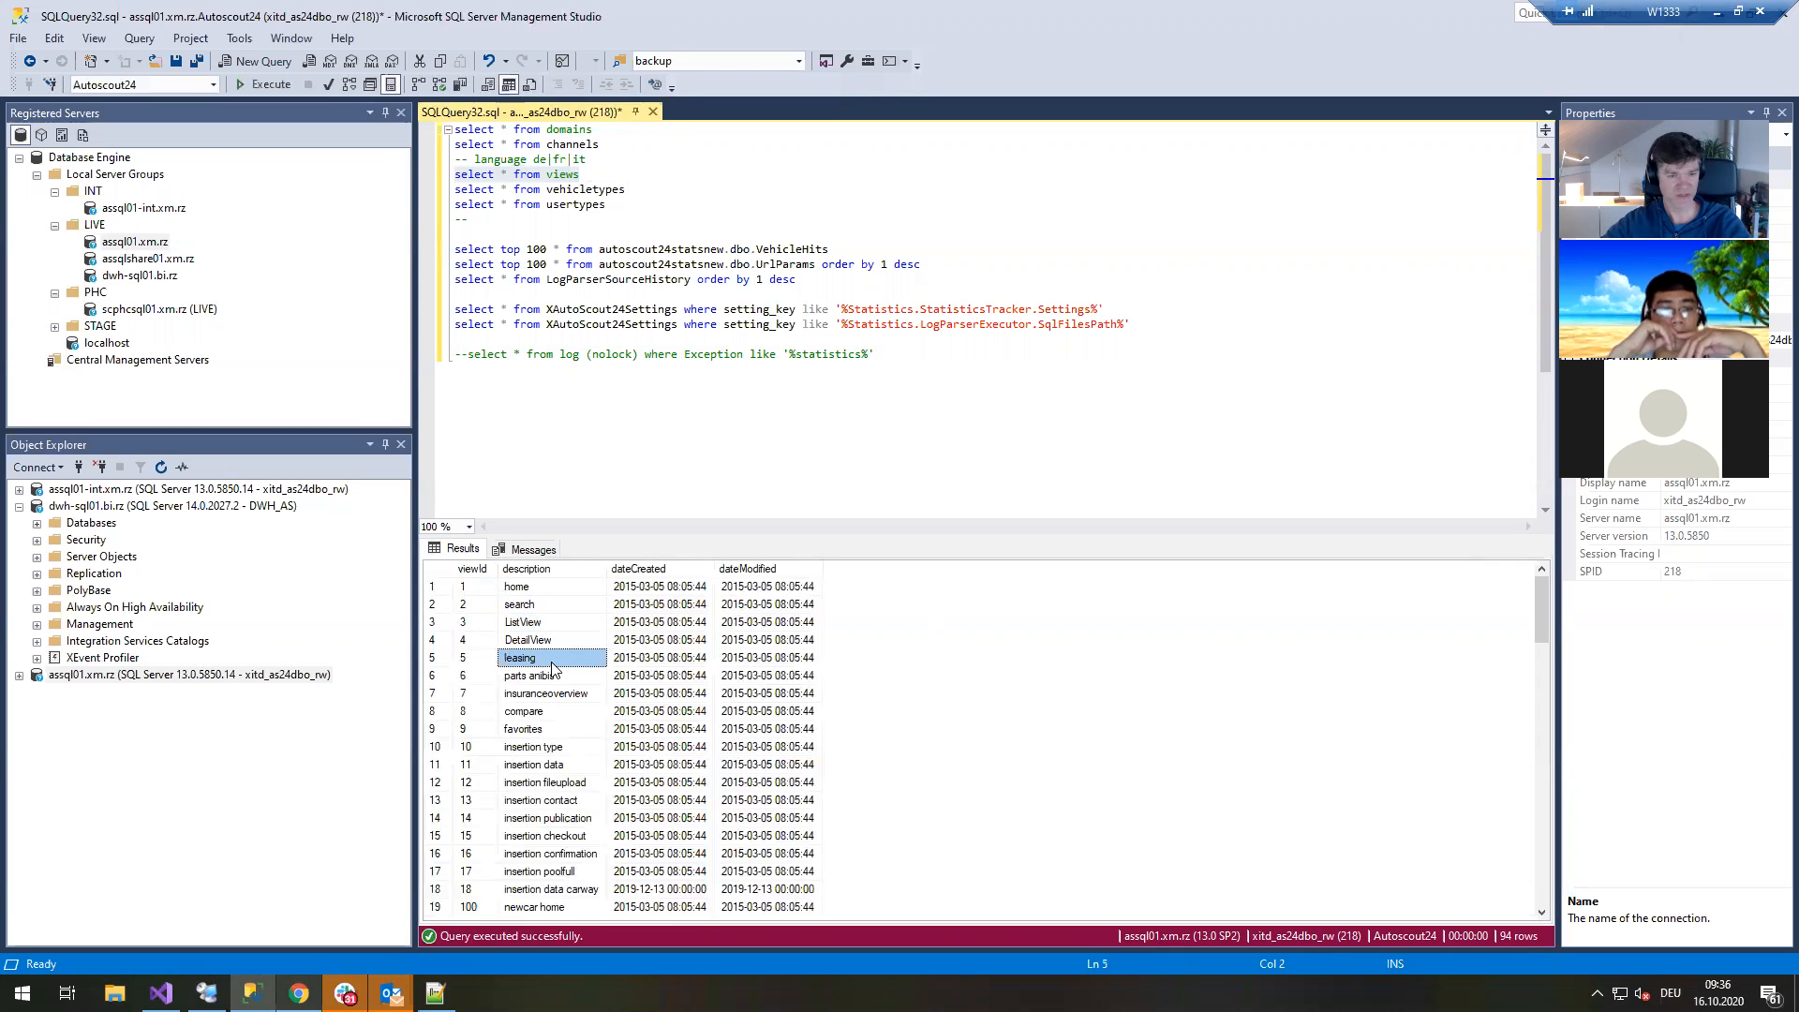
pyautogui.scroll(-20, 576, 801)
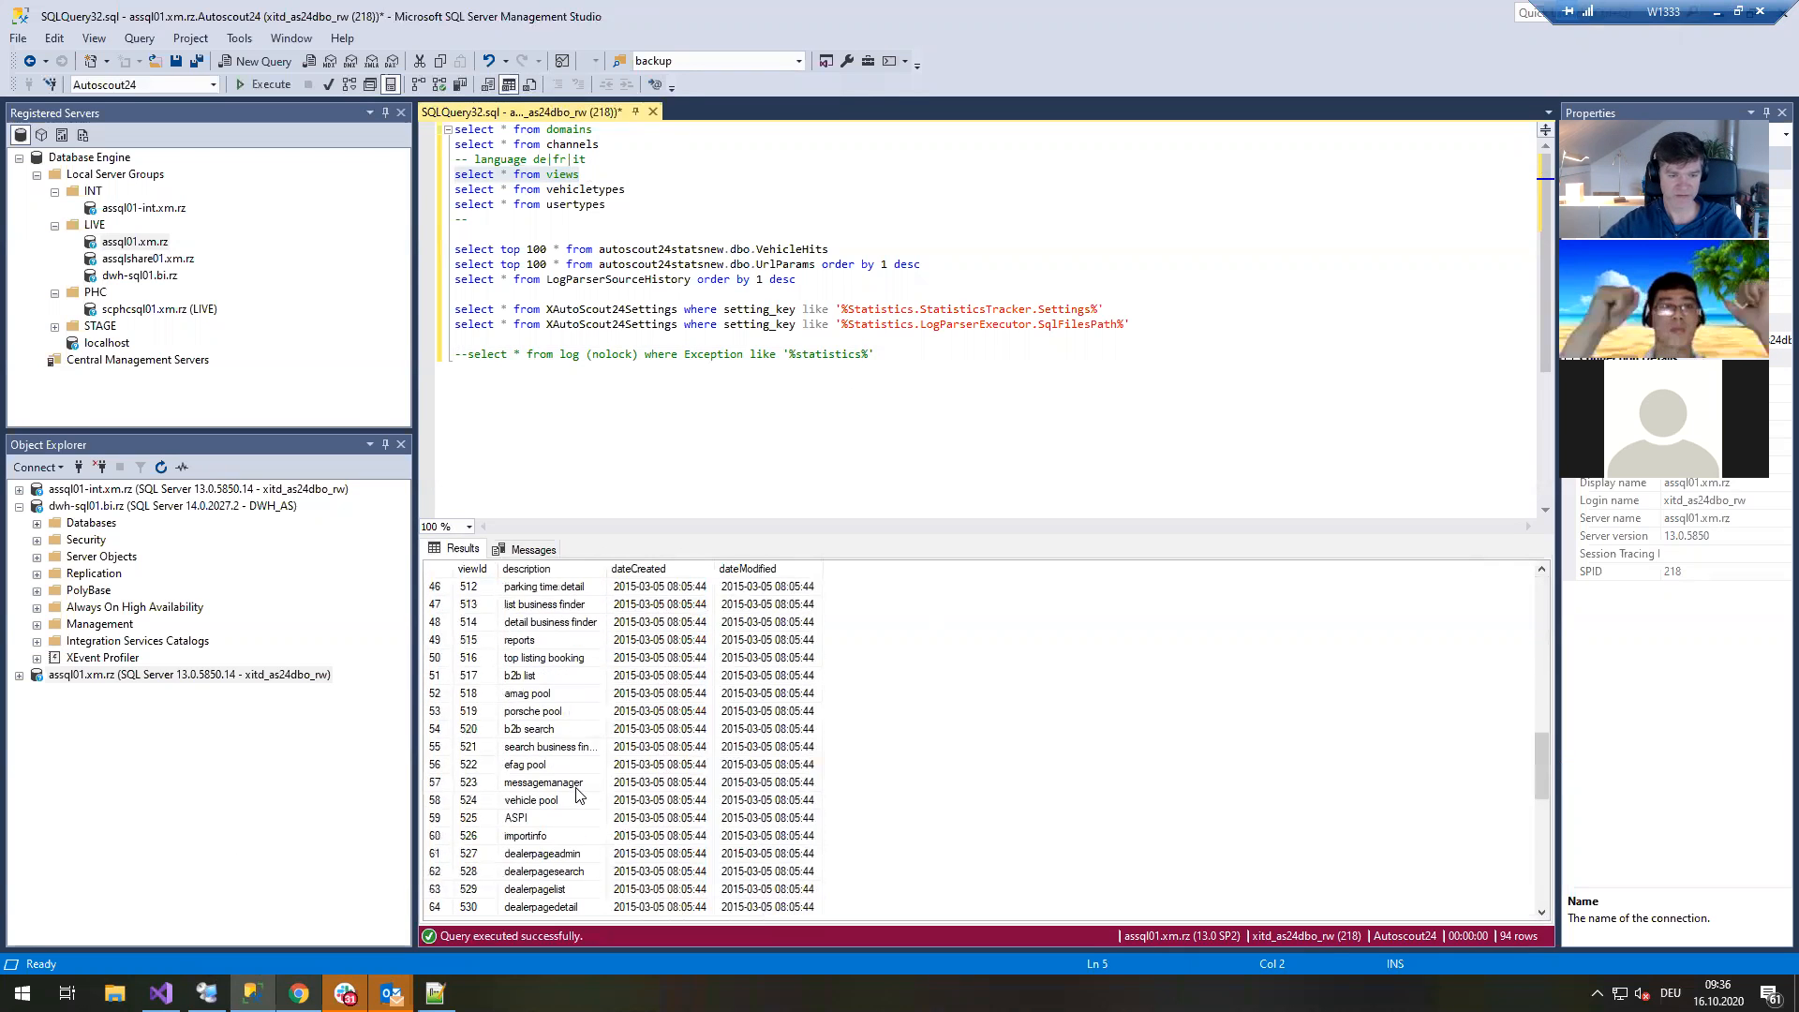
pyautogui.scroll(20, 577, 805)
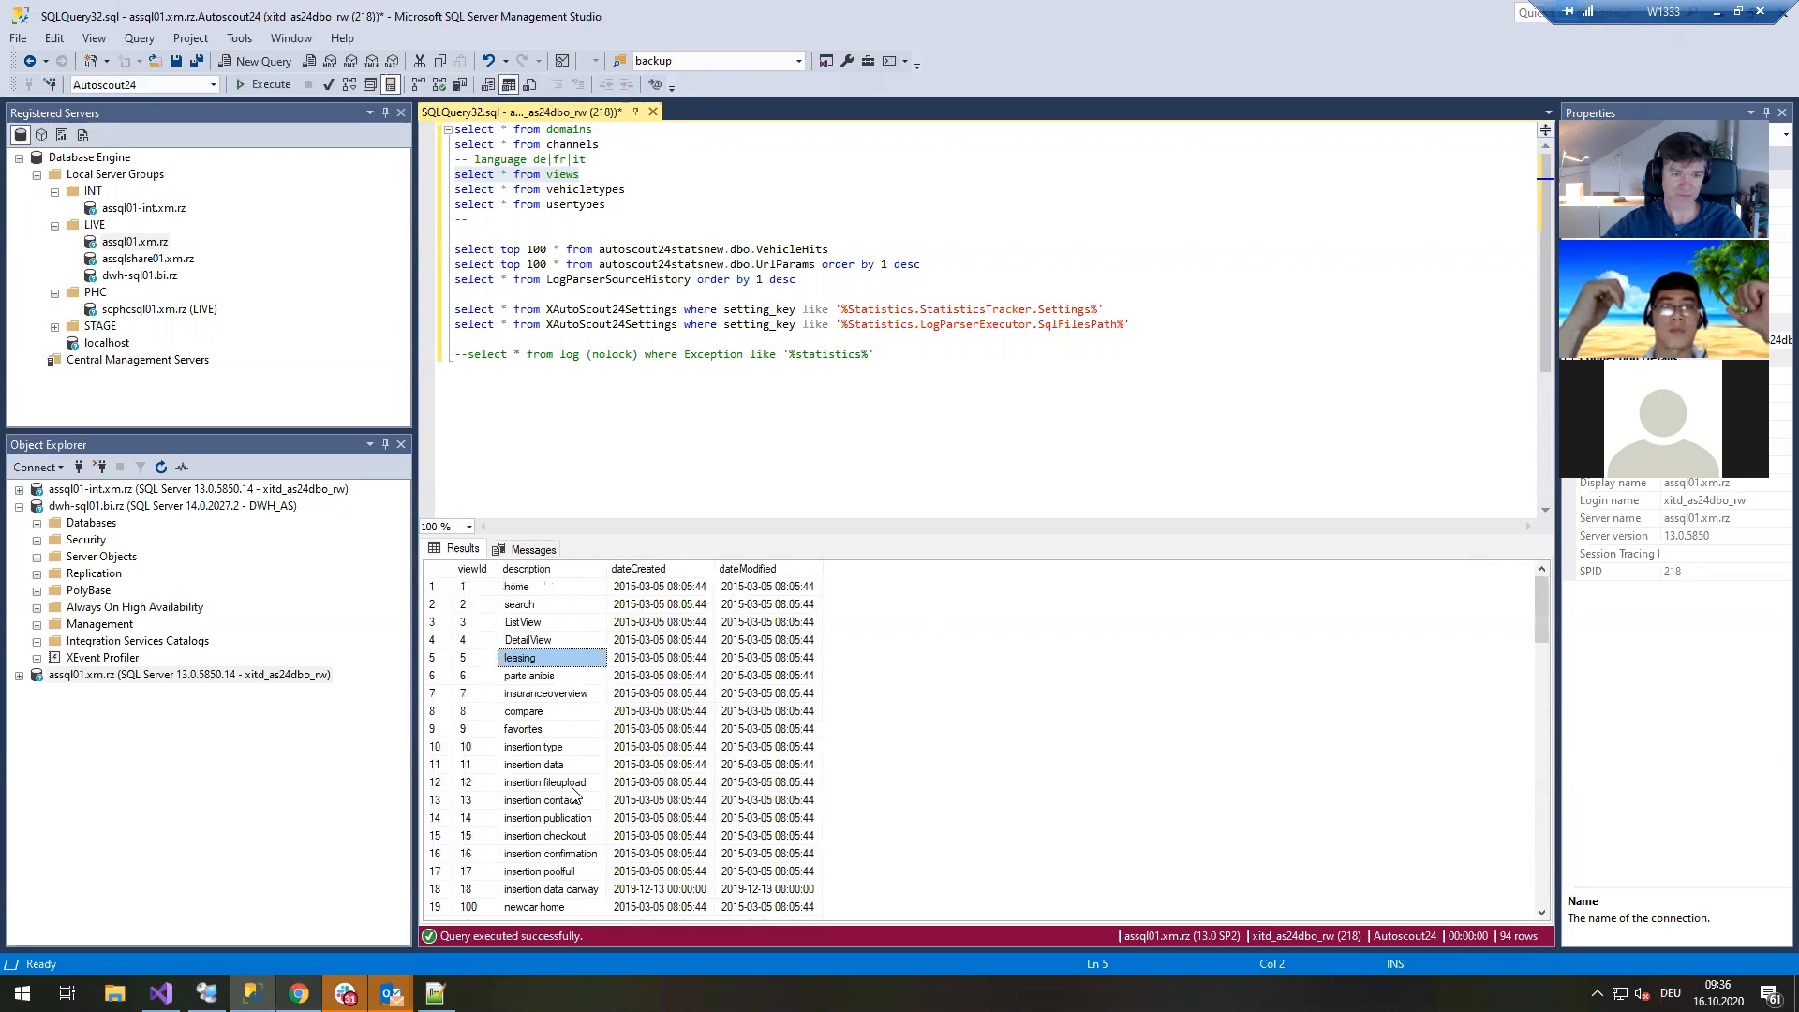
pyautogui.click(480, 590)
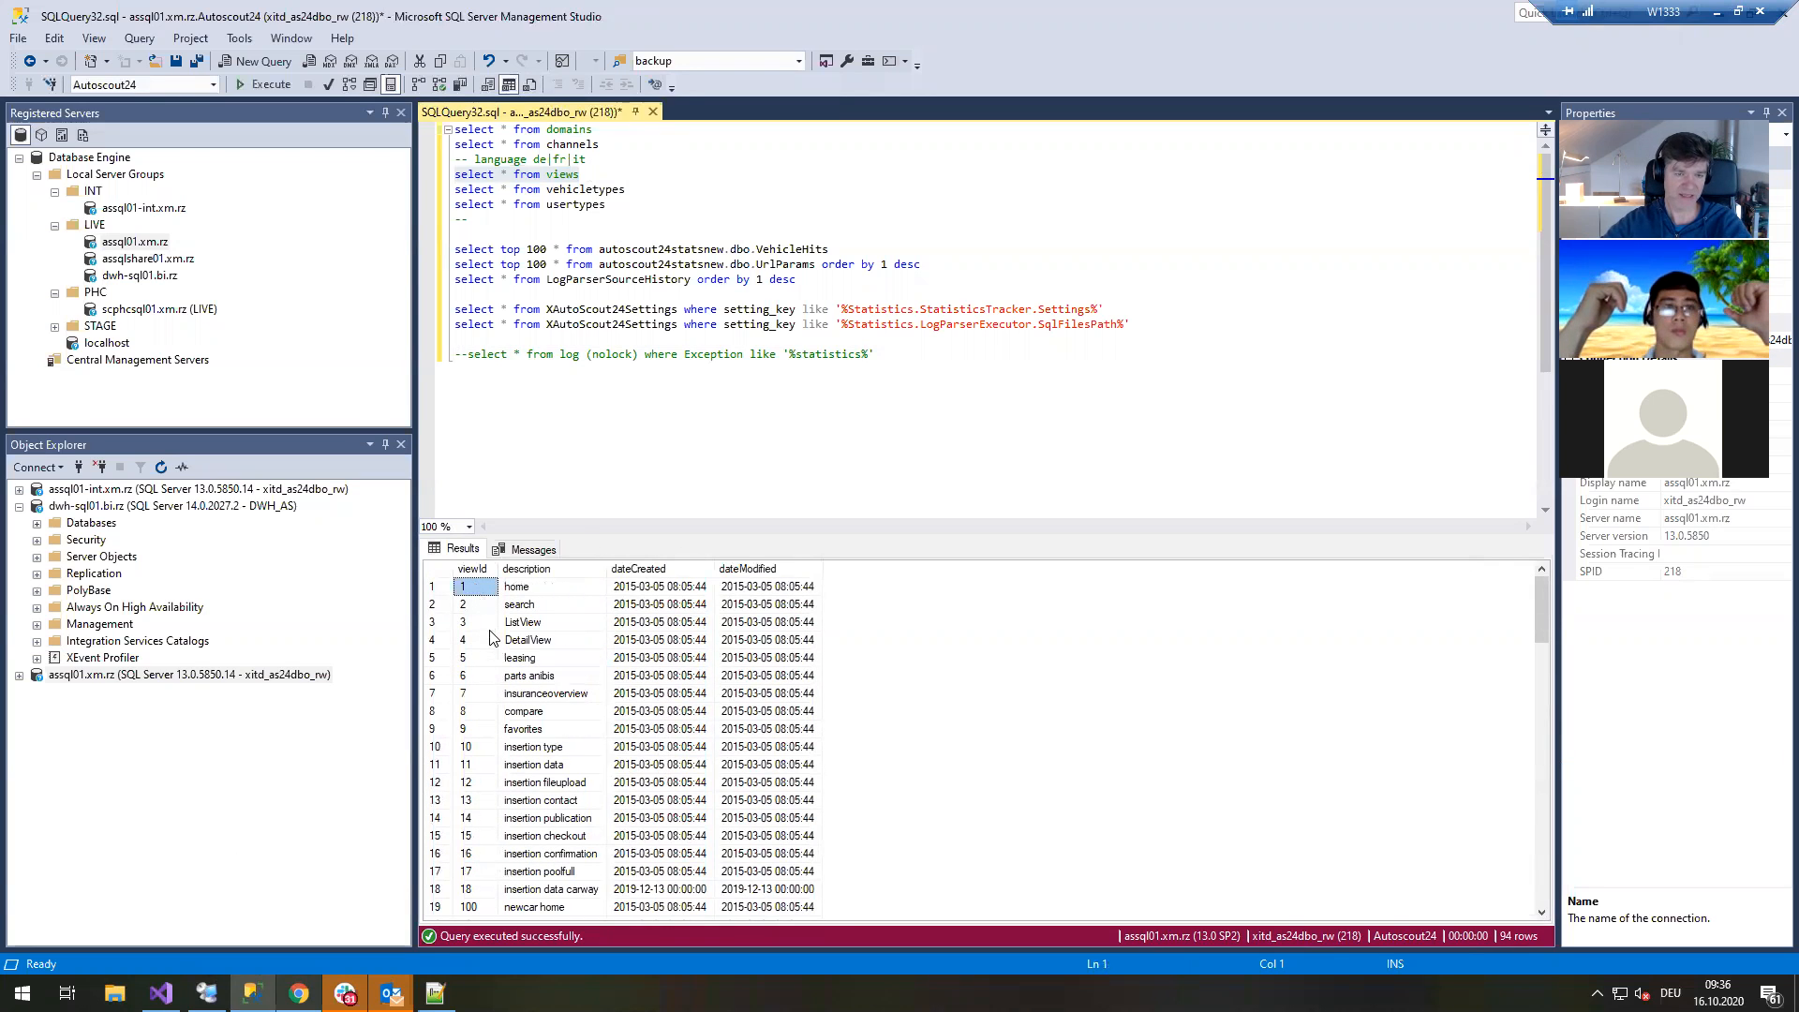
# Run "select * from vehicletypes" and "select * from usertypes" separately to view both lookup tables.
pyautogui.moveTo(677, 197); pyautogui.dragTo(454, 190)
pyautogui.press('F5')
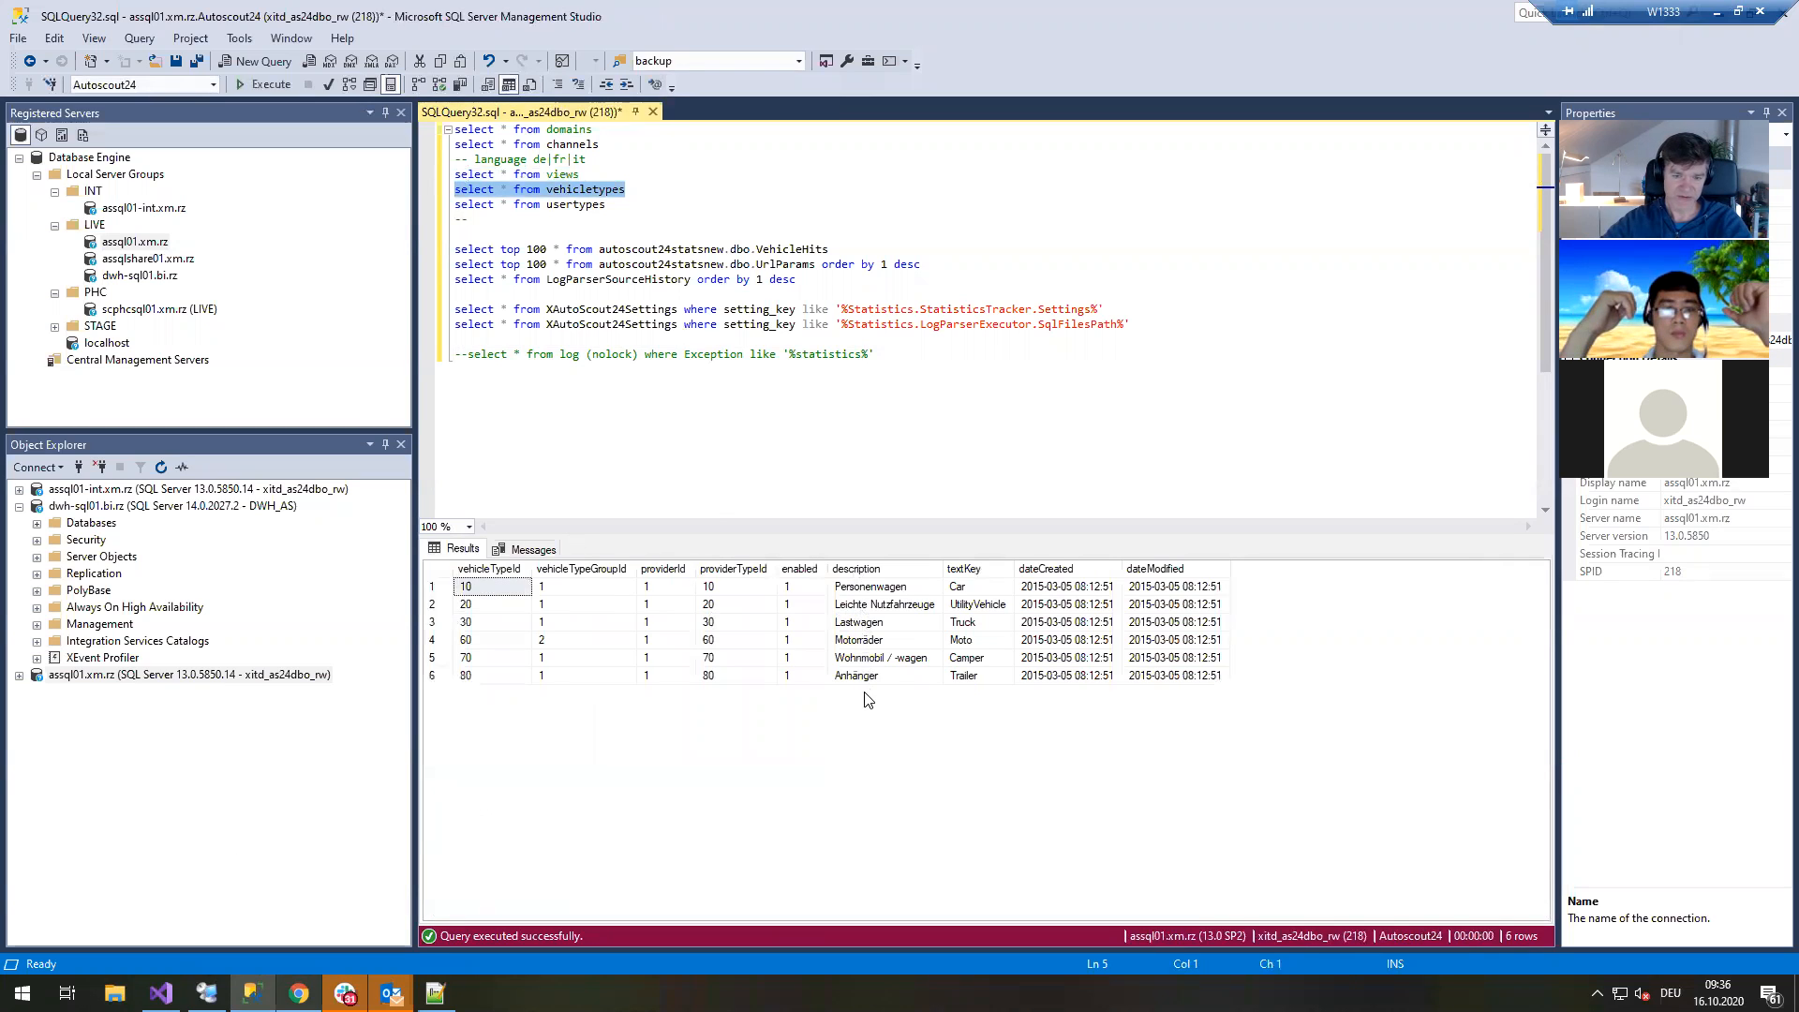
pyautogui.click(631, 203)
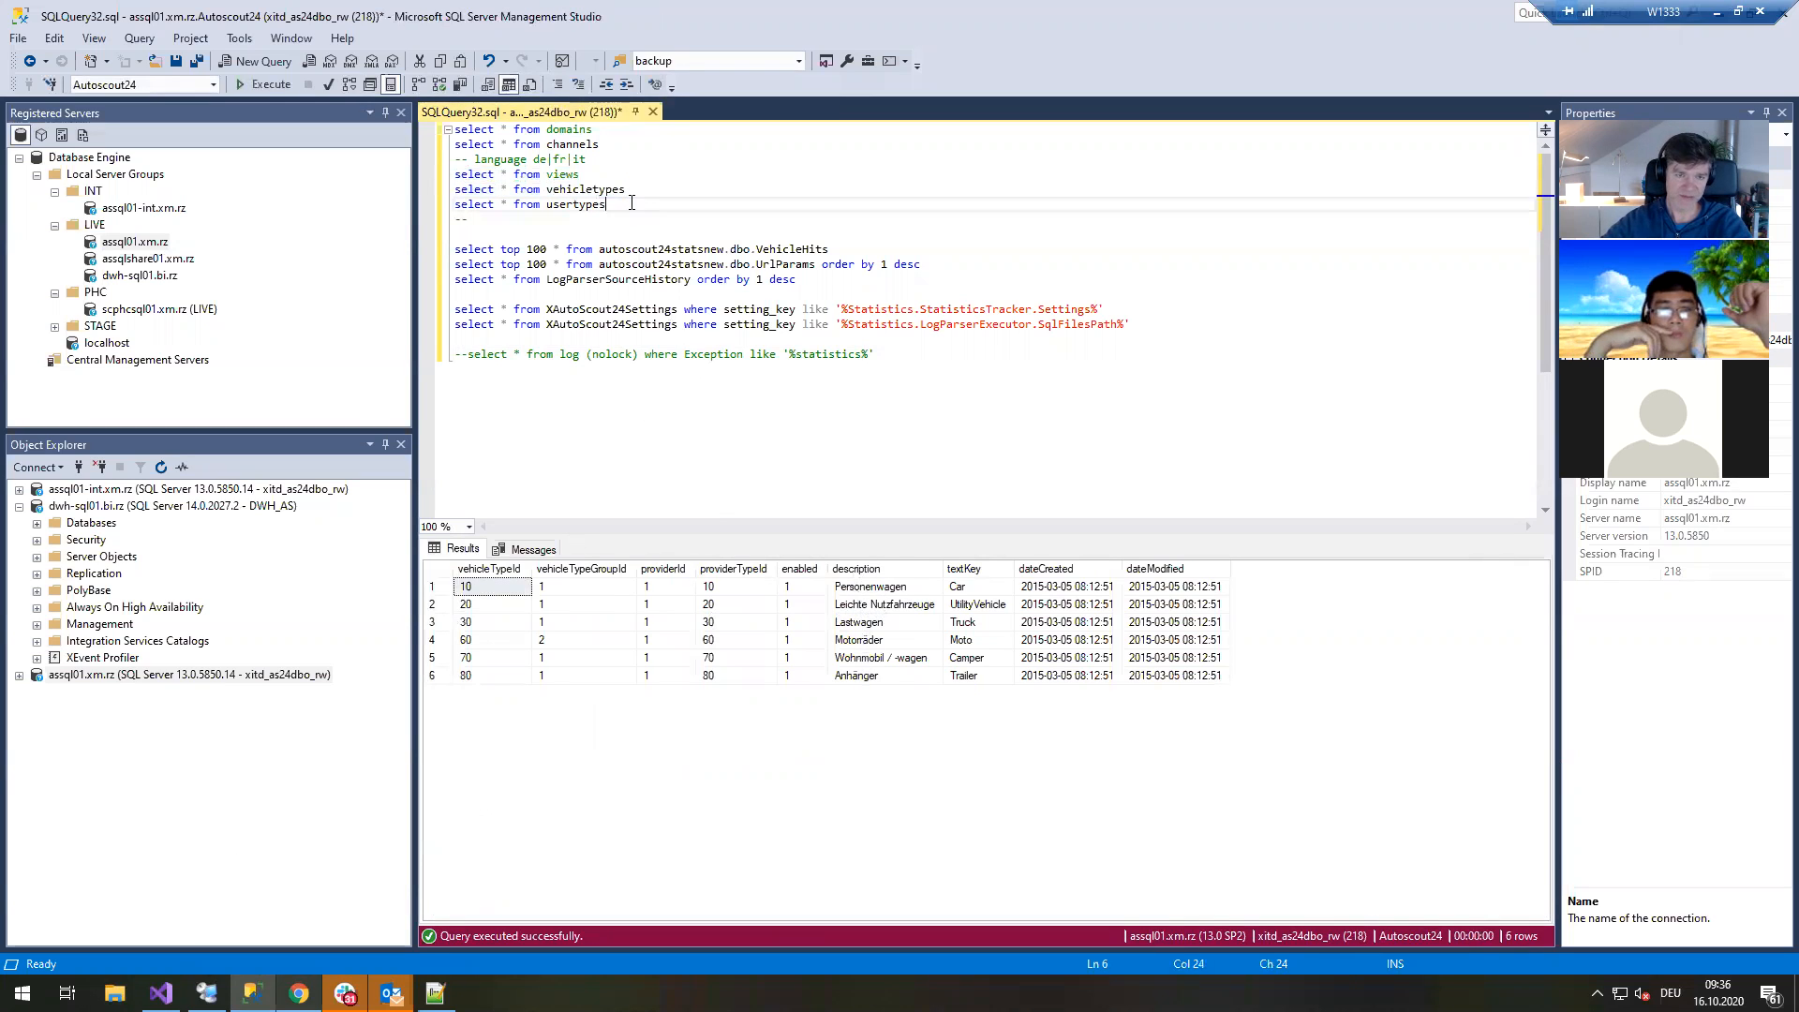
pyautogui.hotkey('shift', 'Home')
pyautogui.press('F5')
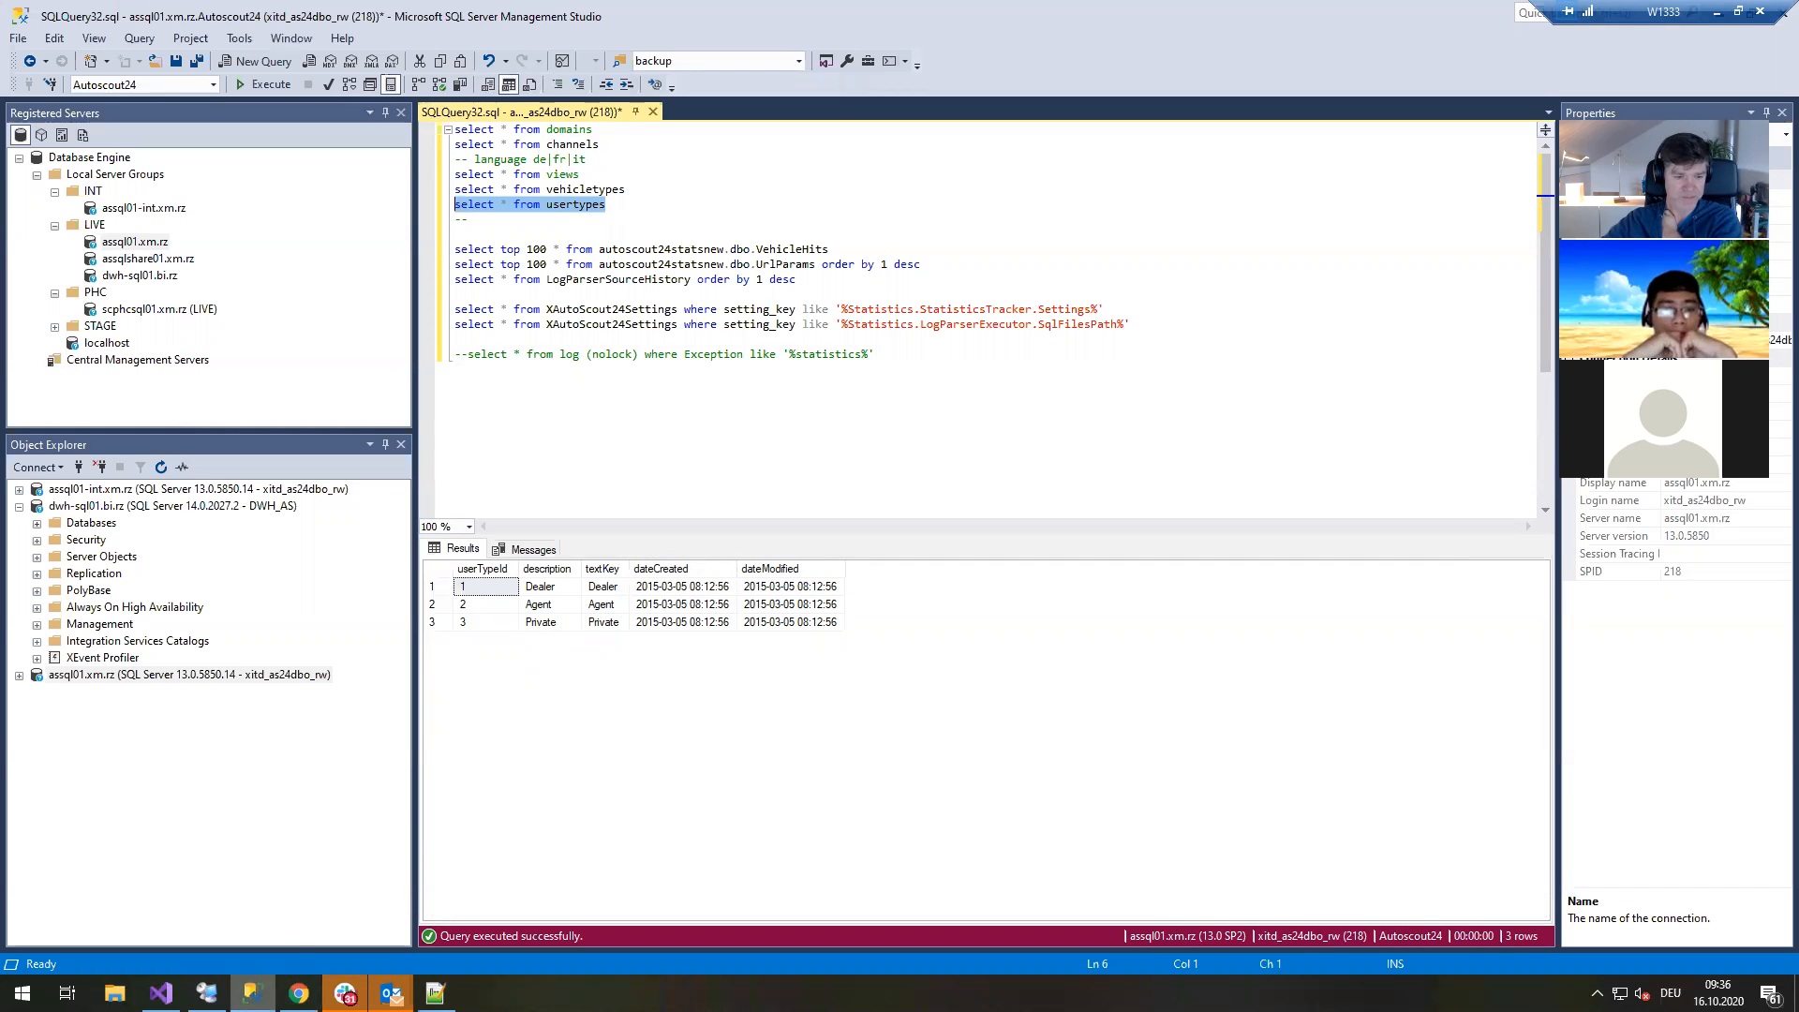
# Switch to Chrome, check the AS24 Tracking Pixel parameter definitions, and review the cs_uri_query entries in Kibana Discover.
pyautogui.hotkey('alt', 'Tab')
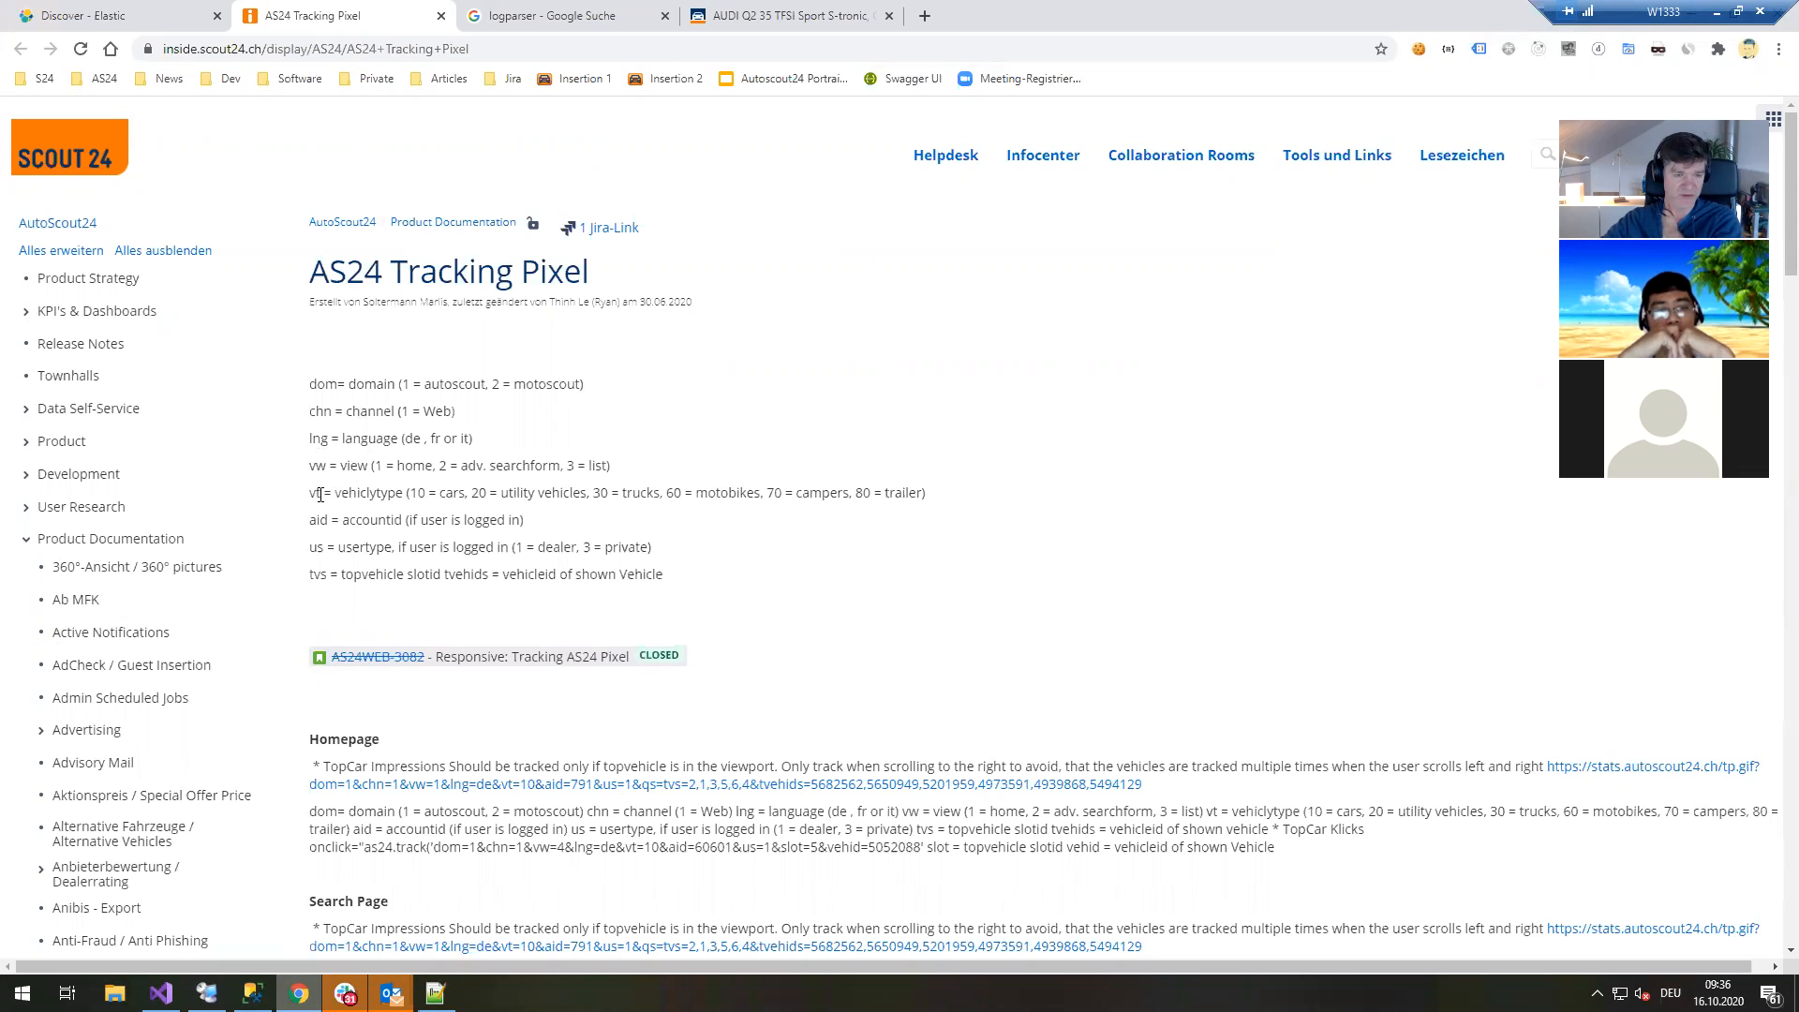
pyautogui.click(108, 16)
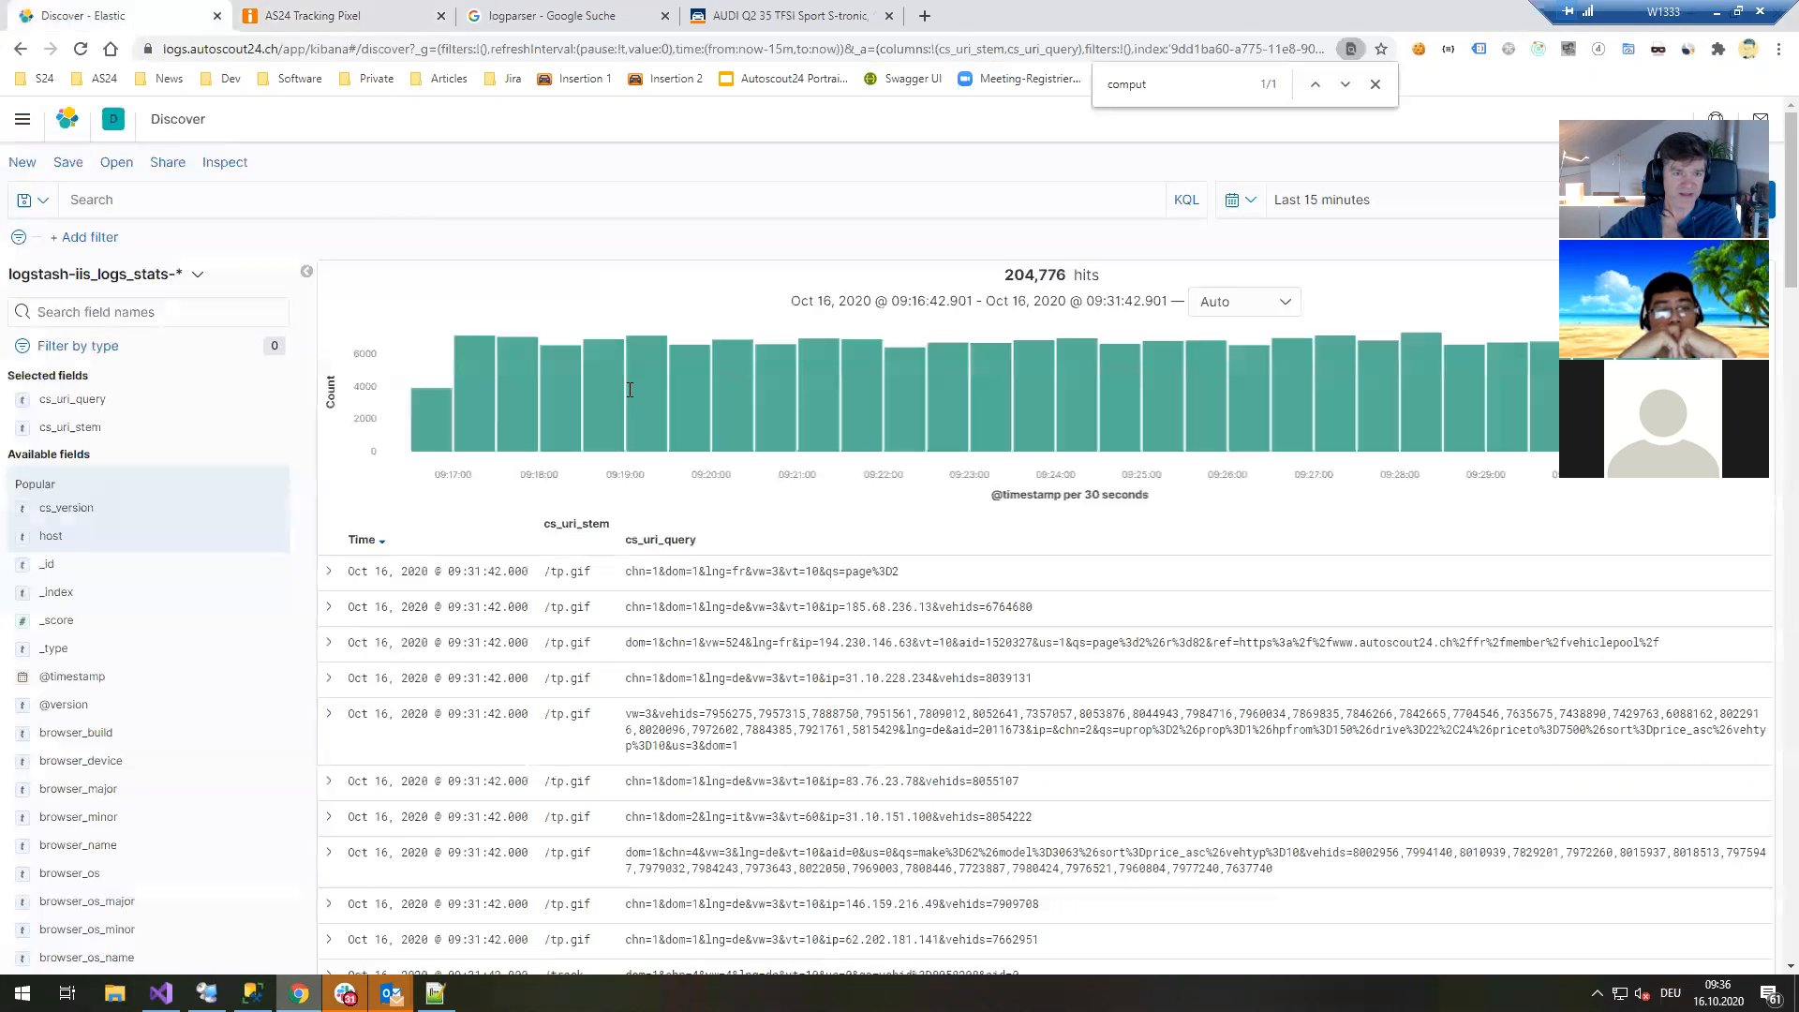
pyautogui.click(142, 200)
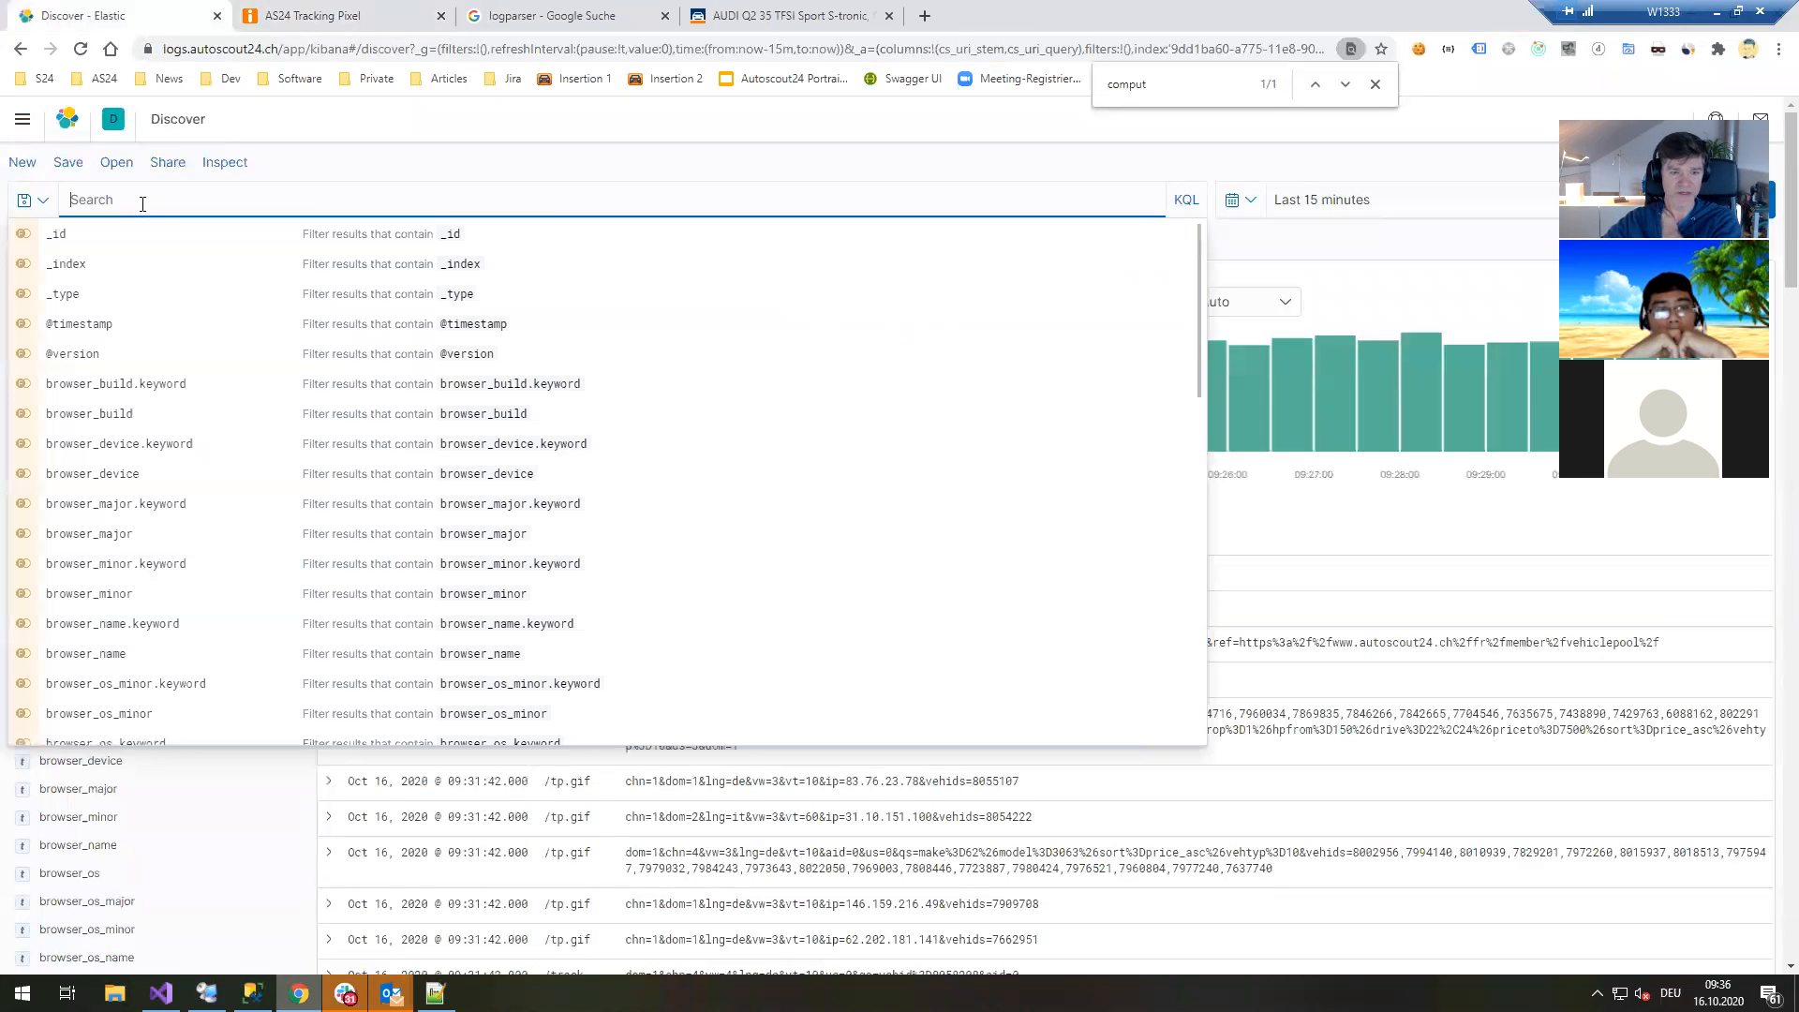
pyautogui.click(1219, 833)
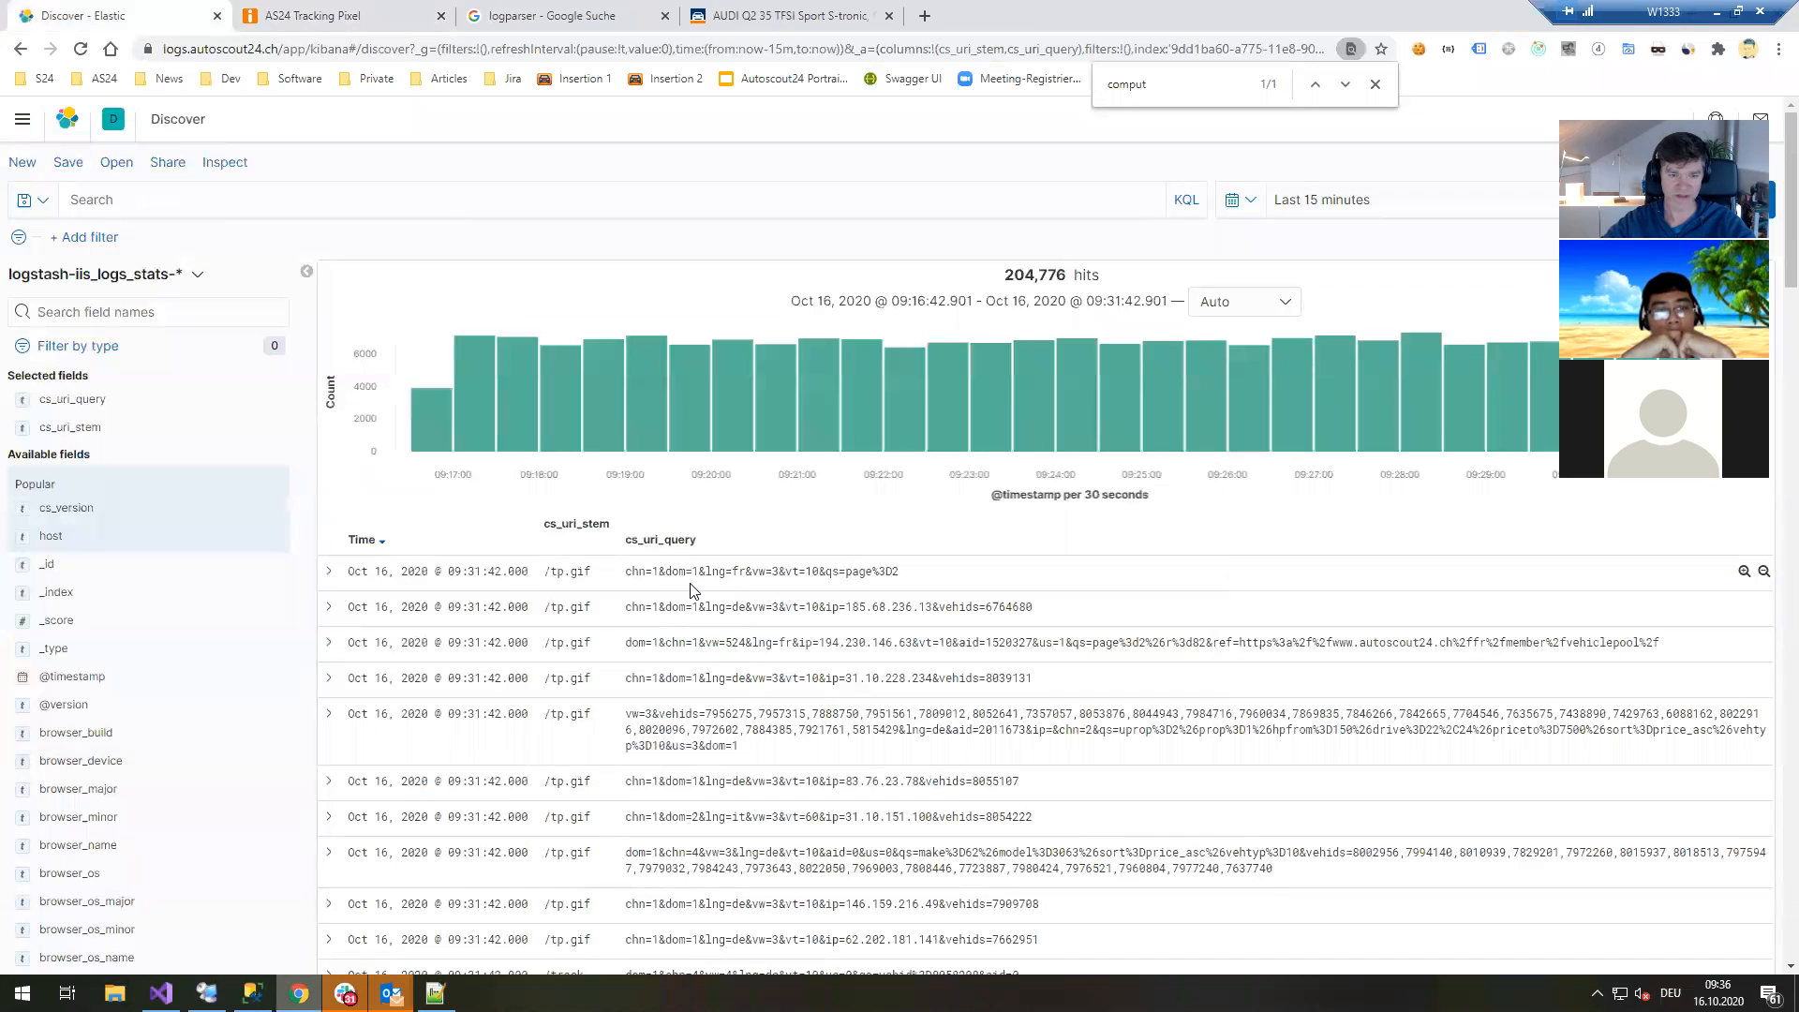
pyautogui.click(183, 205)
pyautogui.click(1402, 378)
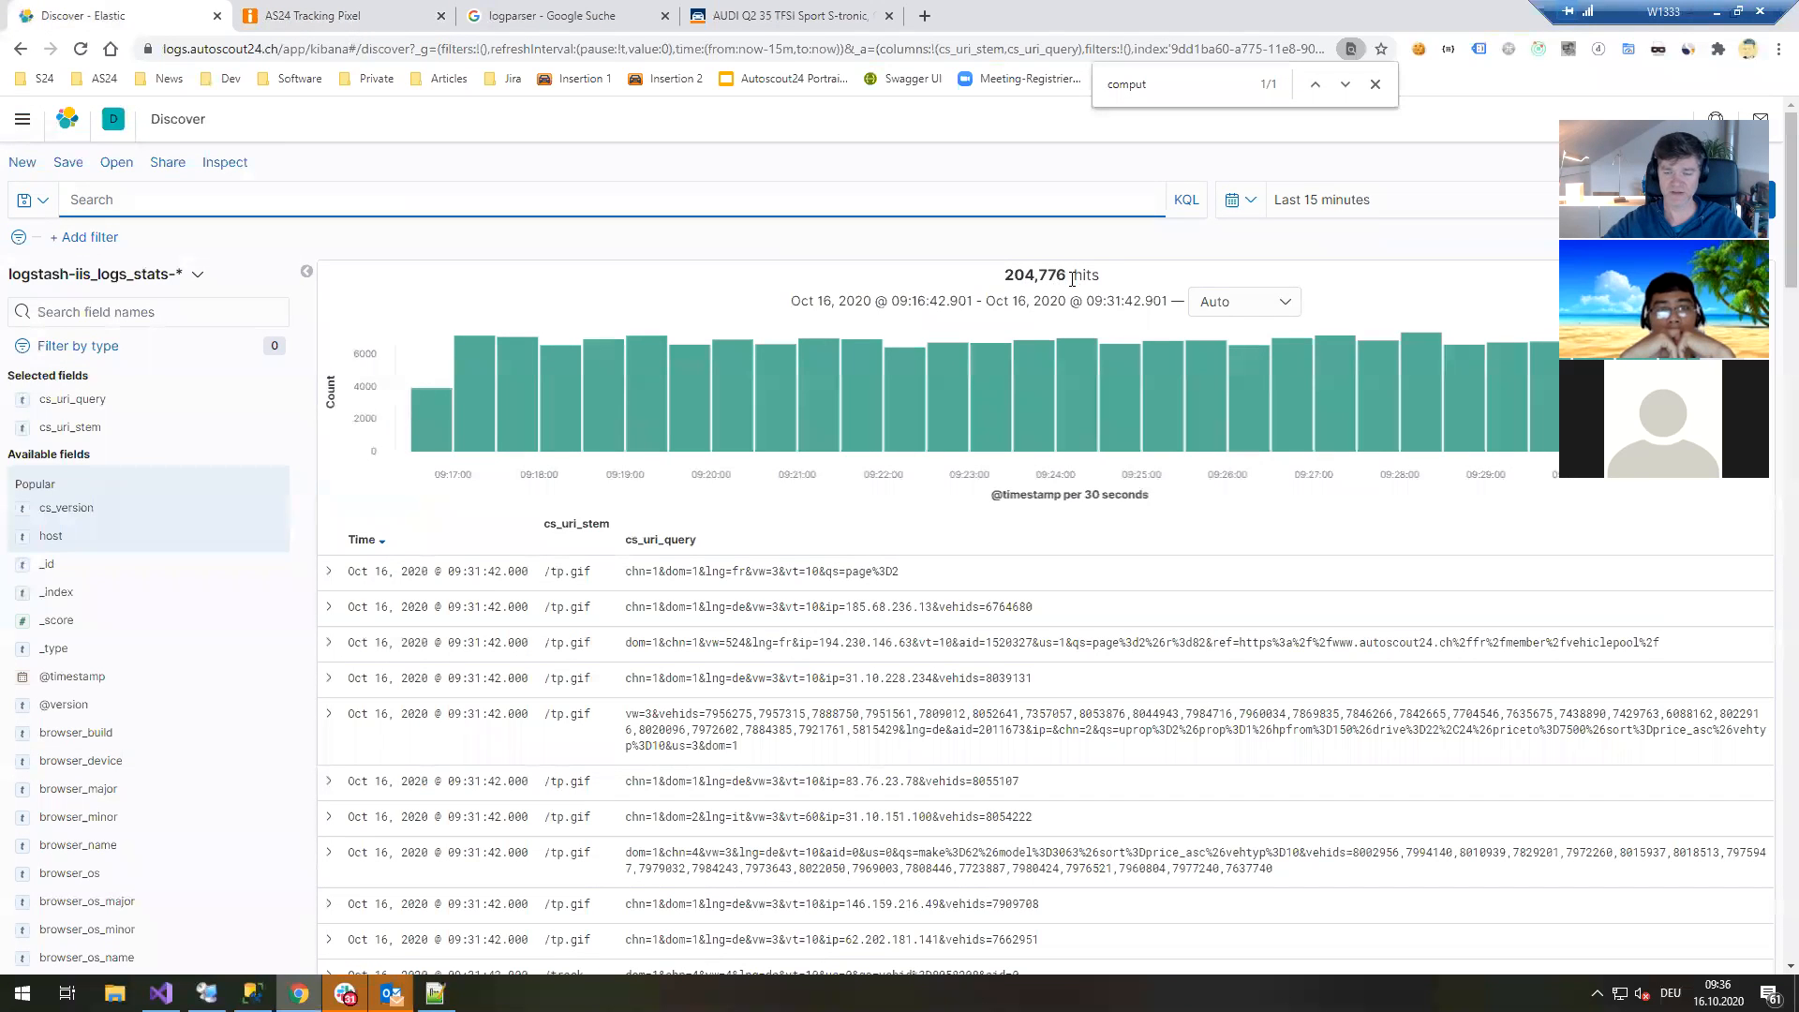
pyautogui.moveTo(1259, 390)
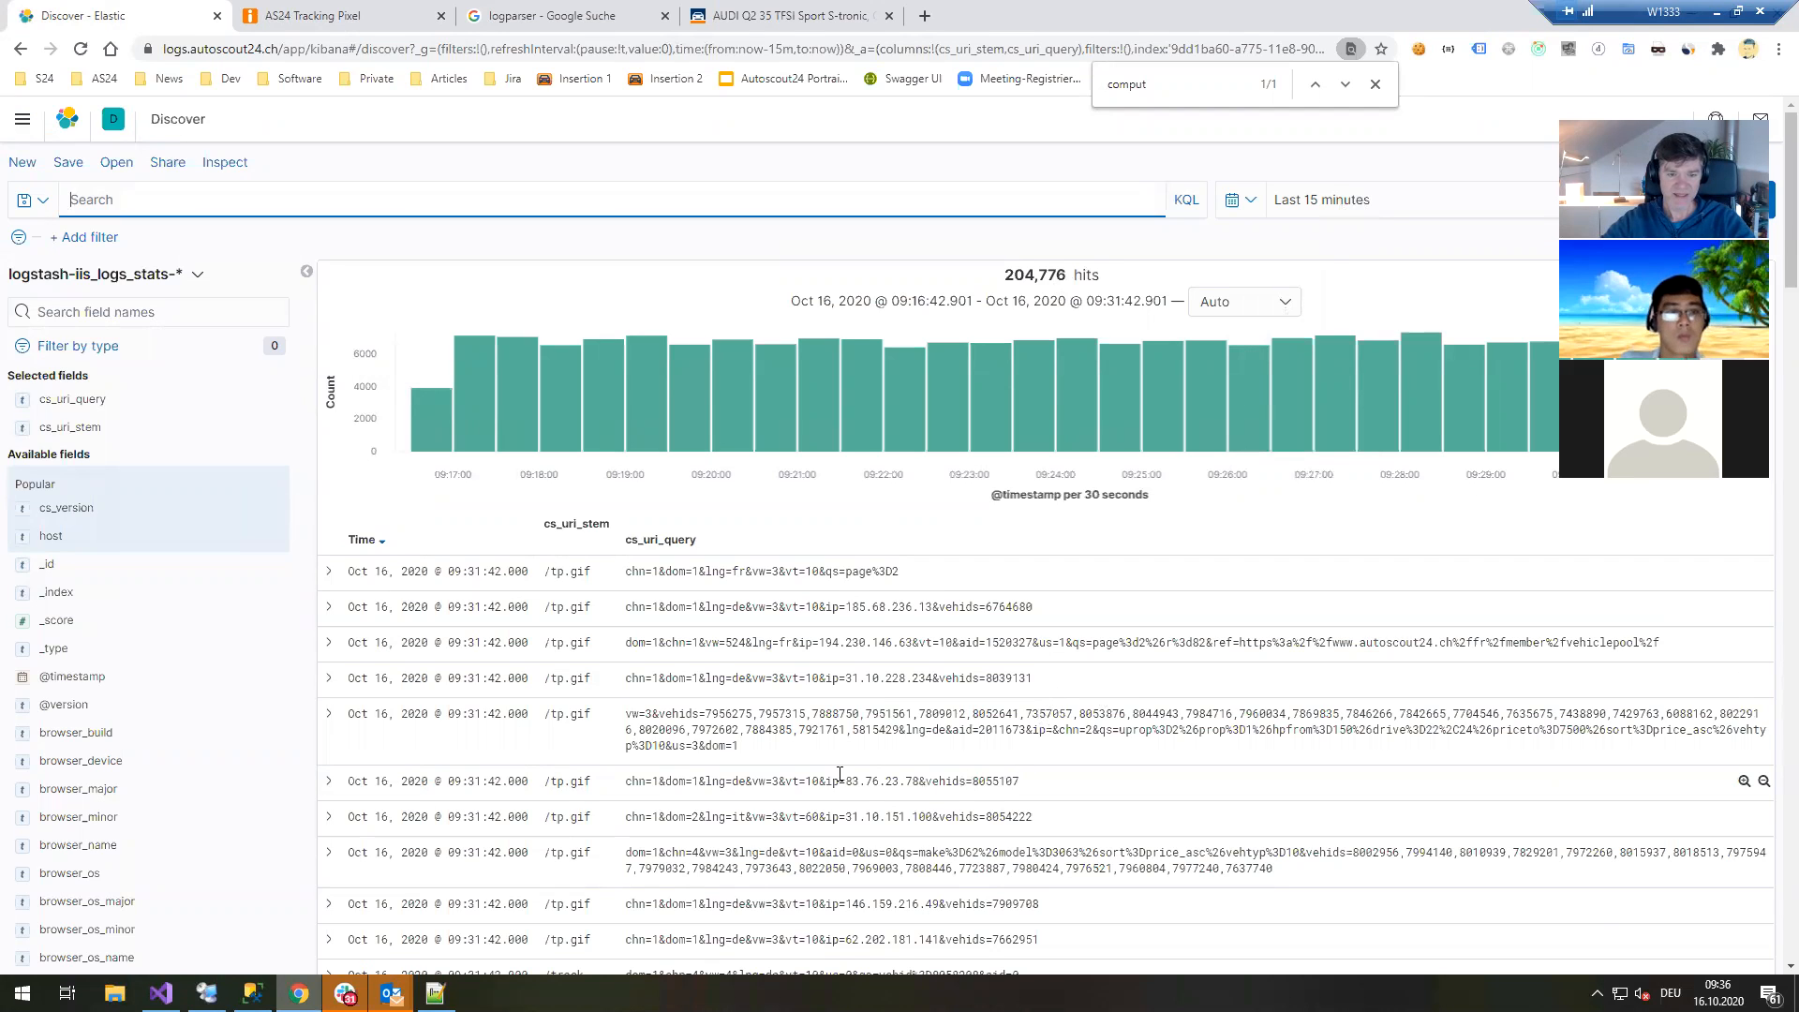
# Filter the log entries with the earlier query cs_uri_query:"vw=4" AND "chn=1", and refresh the results.
pyautogui.click(147, 204)
pyautogui.press('Escape')
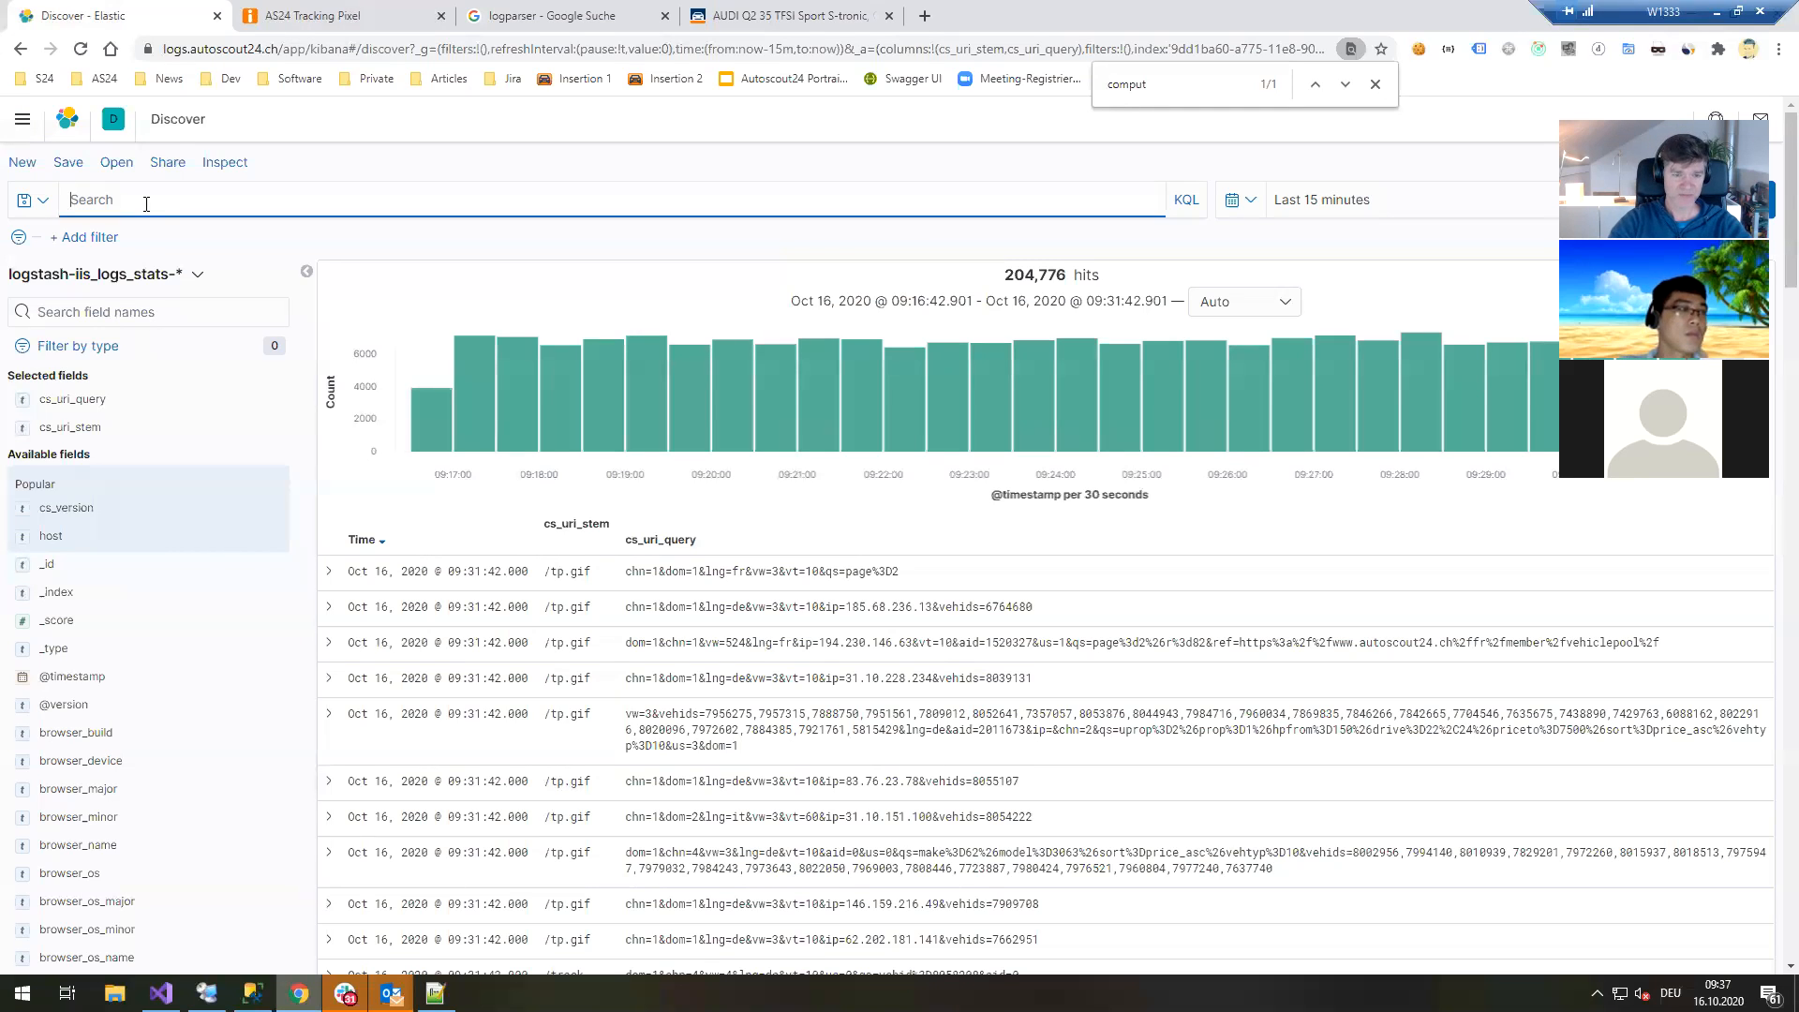
pyautogui.write('chn')
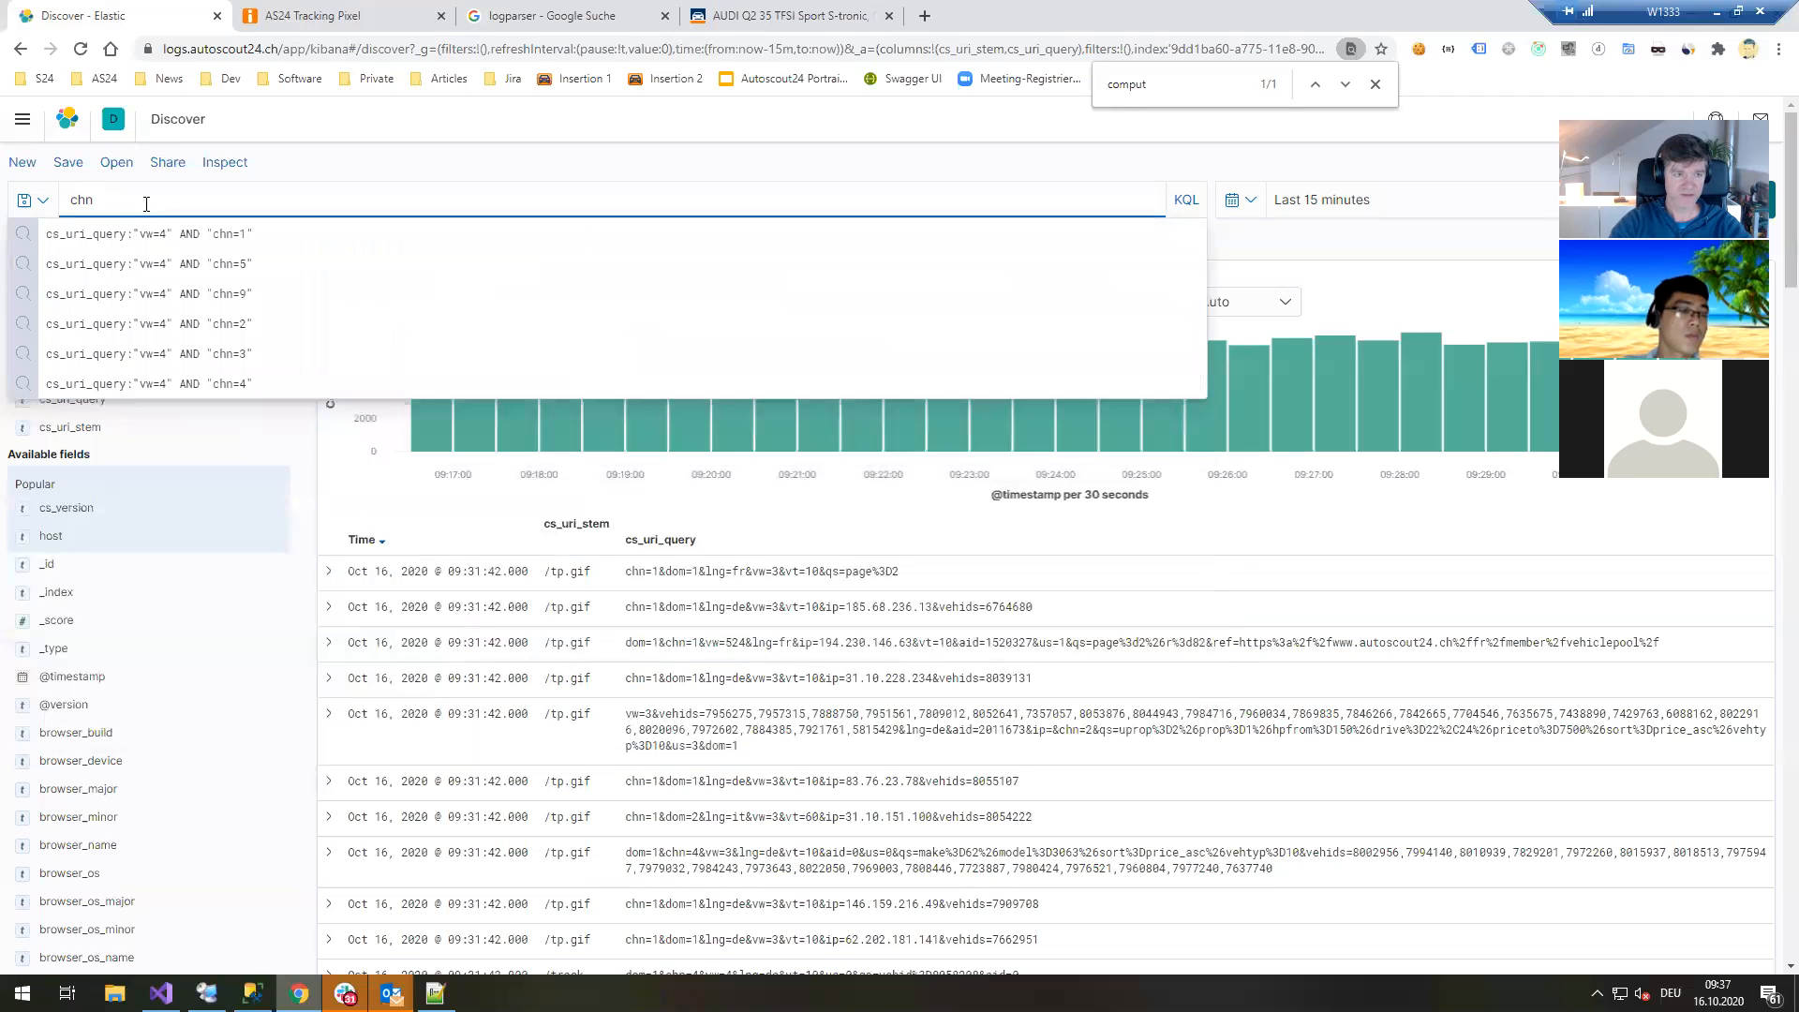
pyautogui.press('Down')
pyautogui.press('Down')
pyautogui.press('Up')
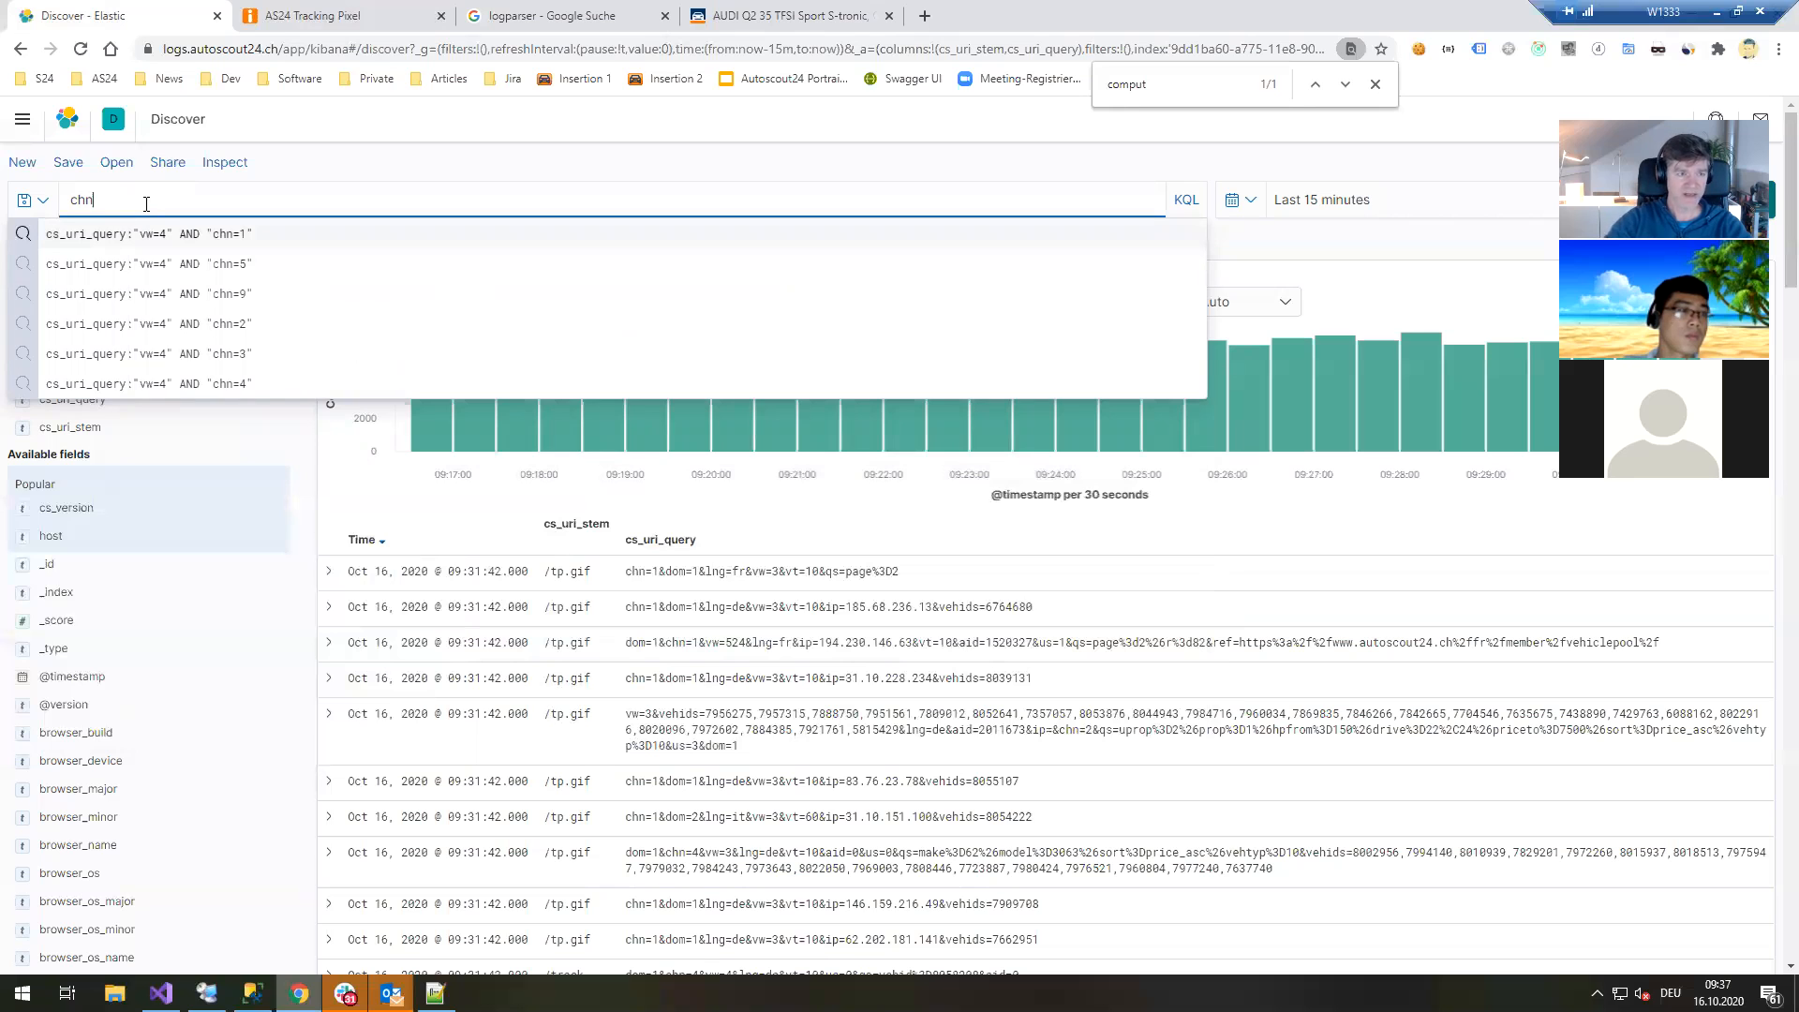
pyautogui.press('Return')
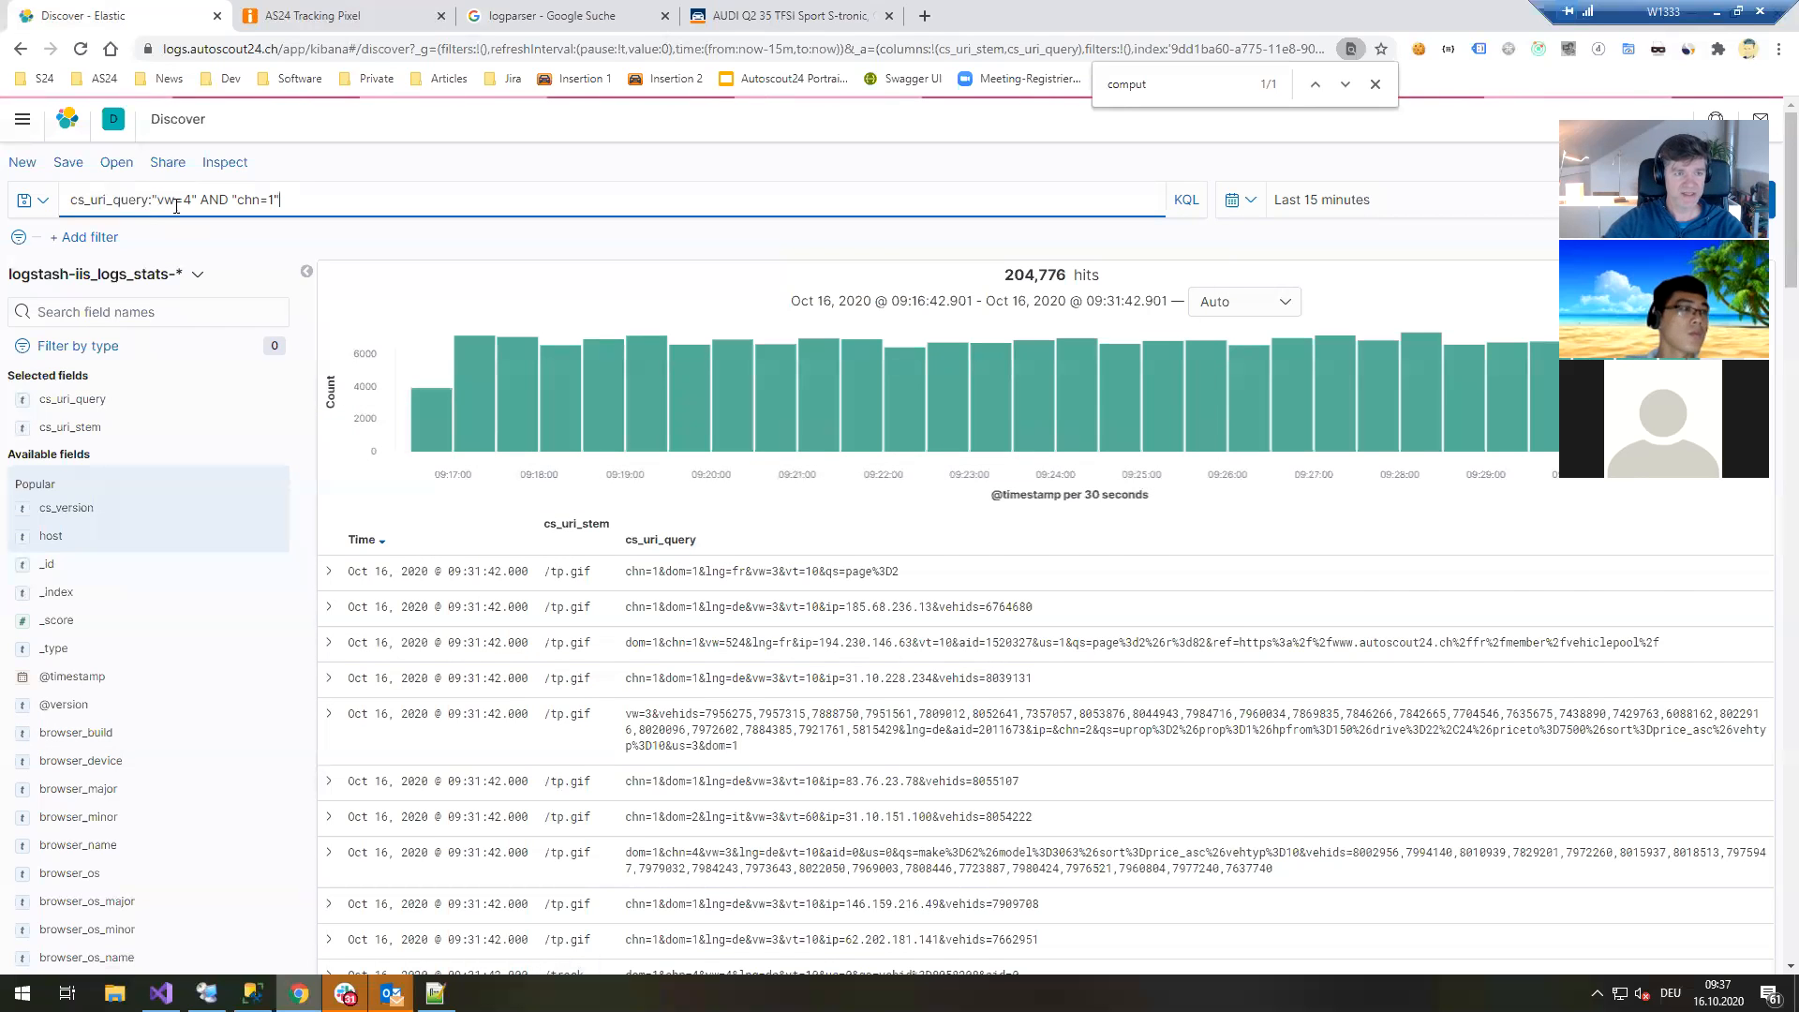
pyautogui.click(271, 199)
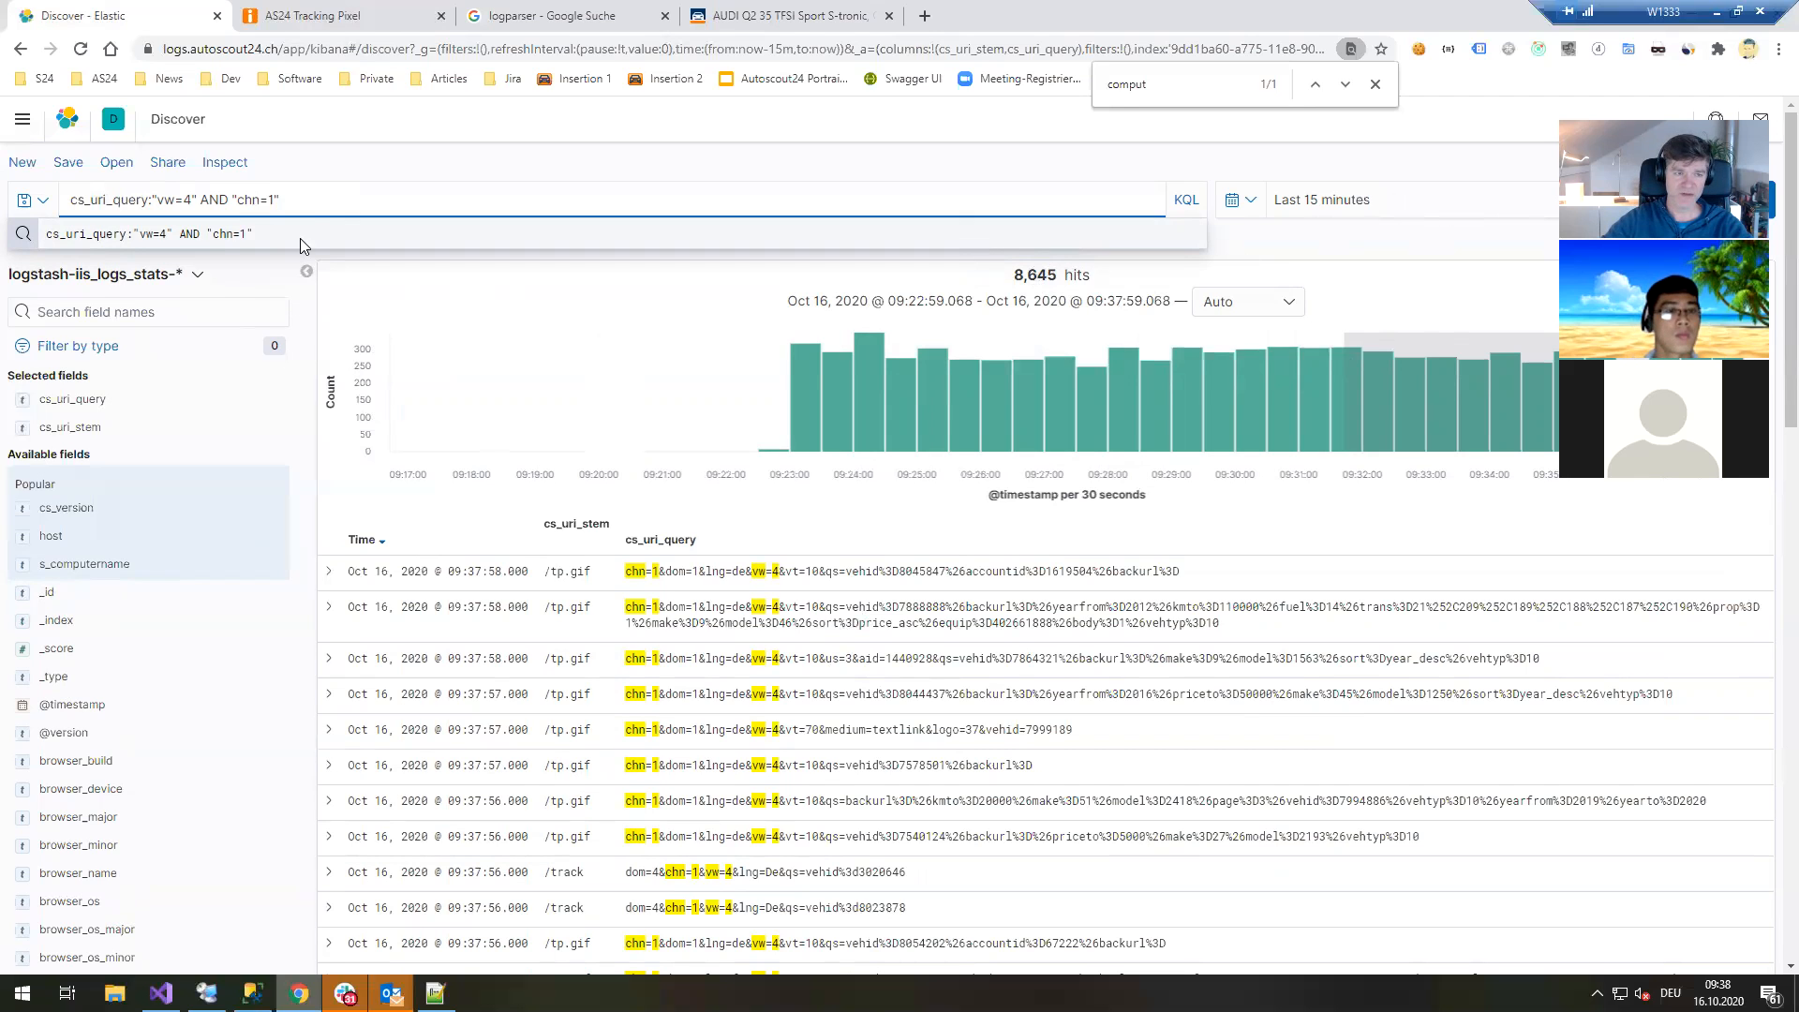
pyautogui.press('Return')
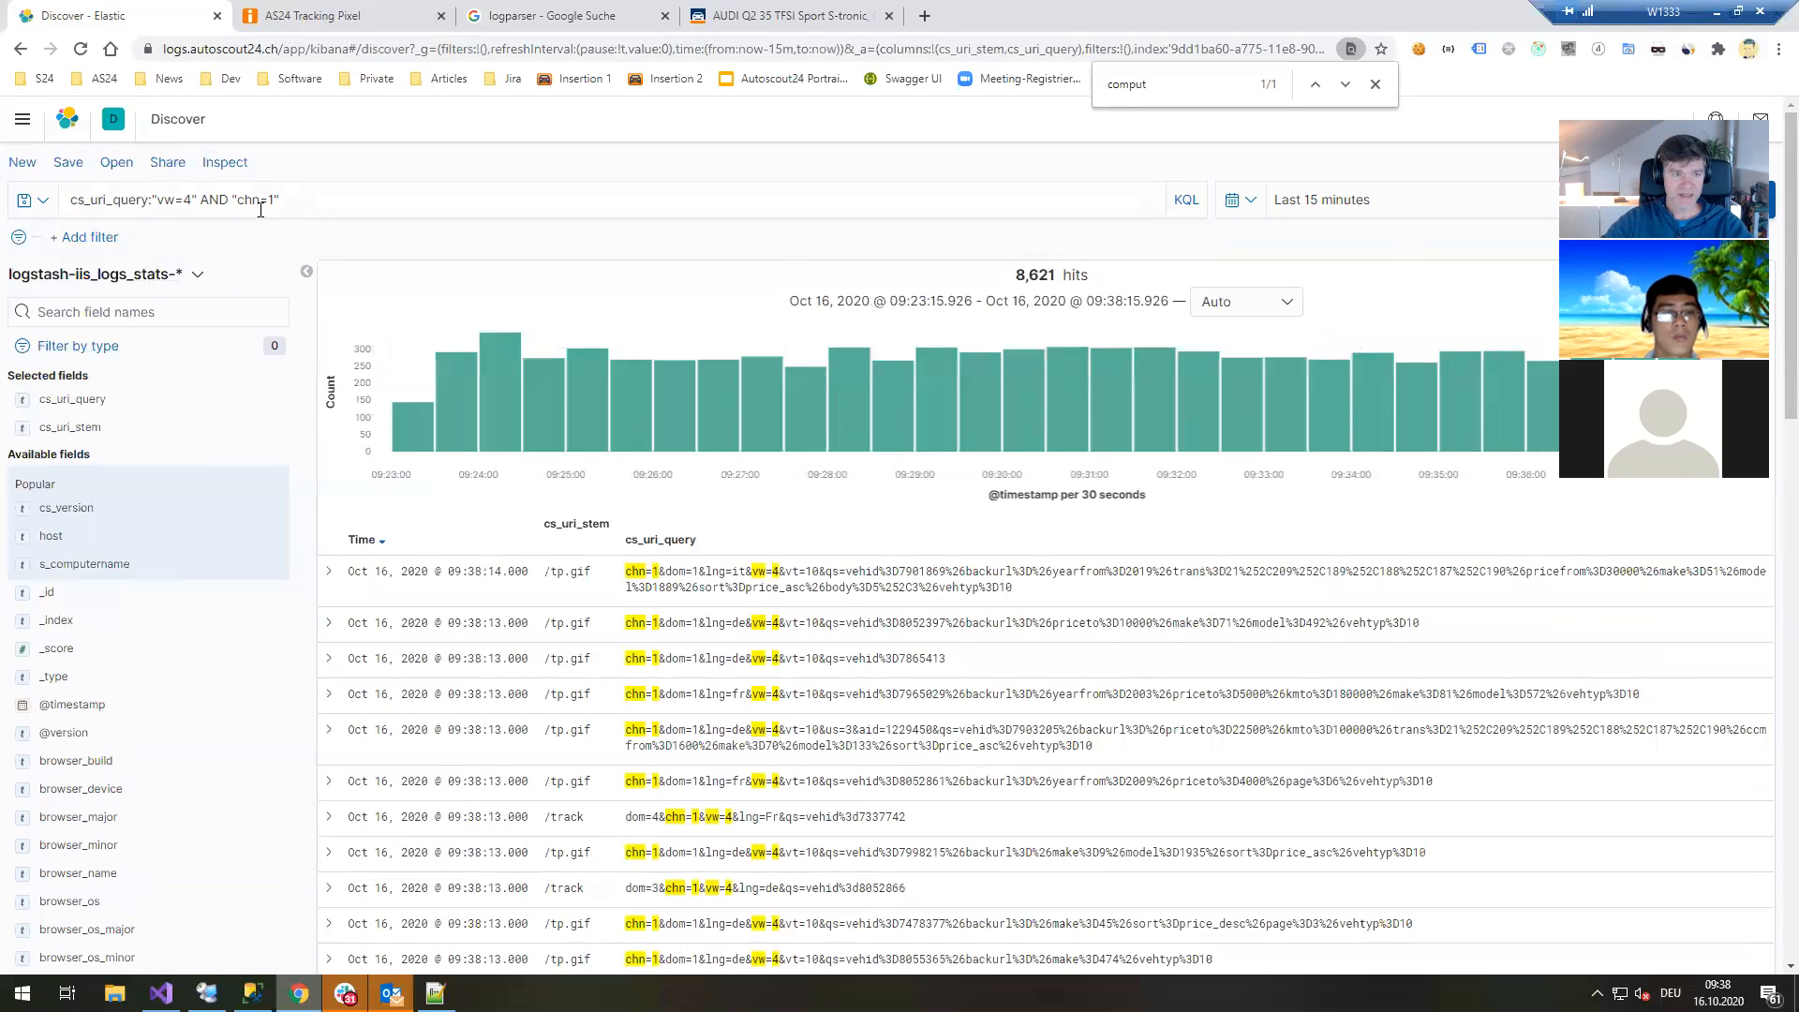
# Switch to SQL Server Management Studio, run "select * from channels", and look up the iPhone channel's ID.
pyautogui.click(252, 992)
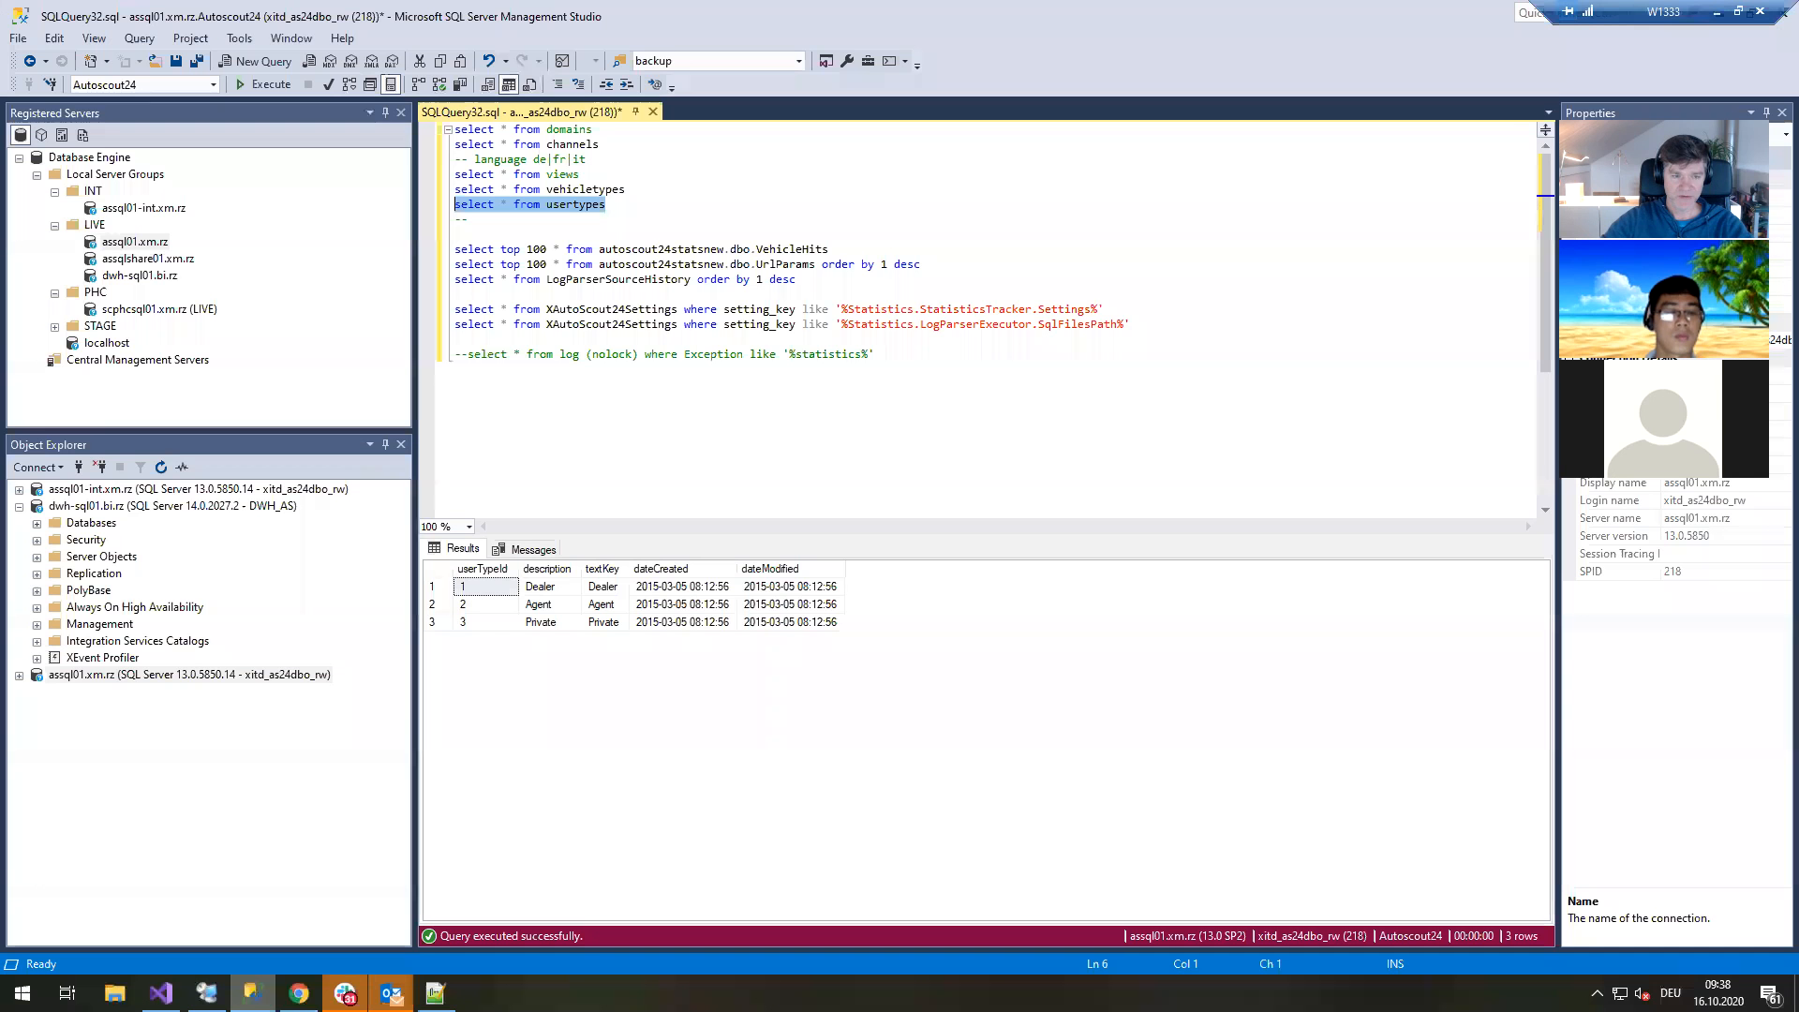
pyautogui.moveTo(600, 145); pyautogui.dragTo(411, 141)
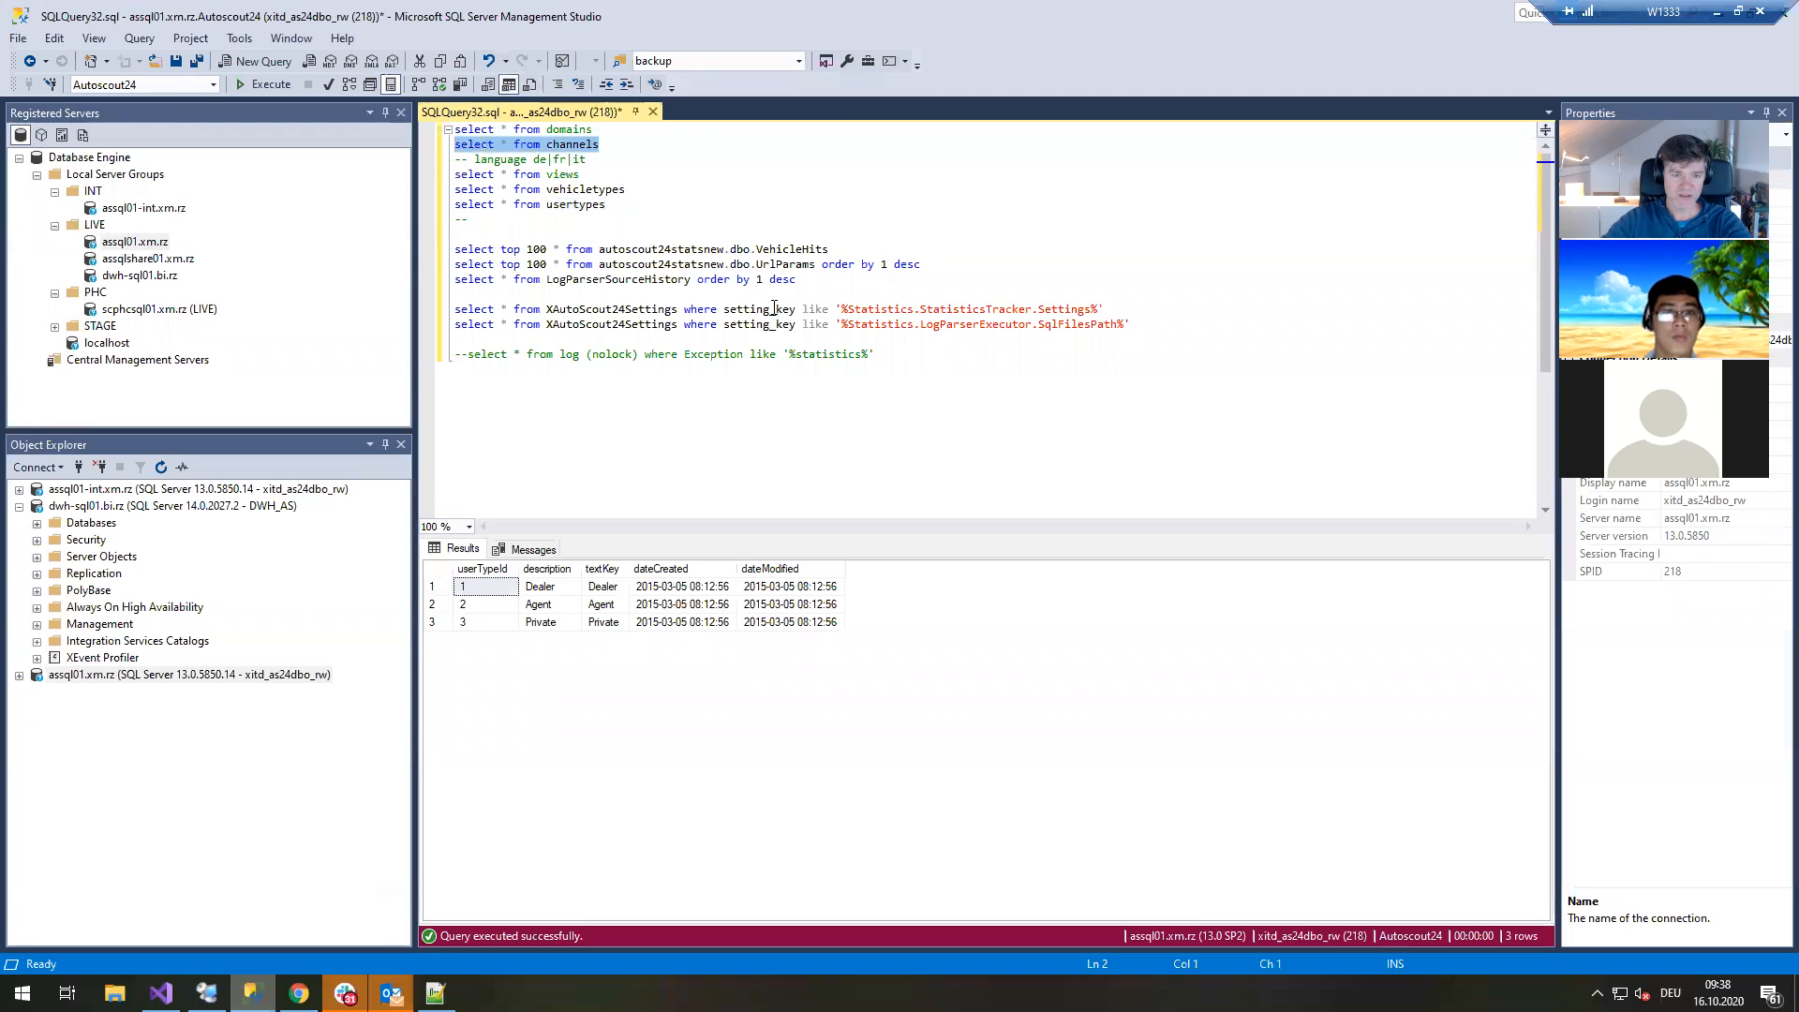
pyautogui.press('F5')
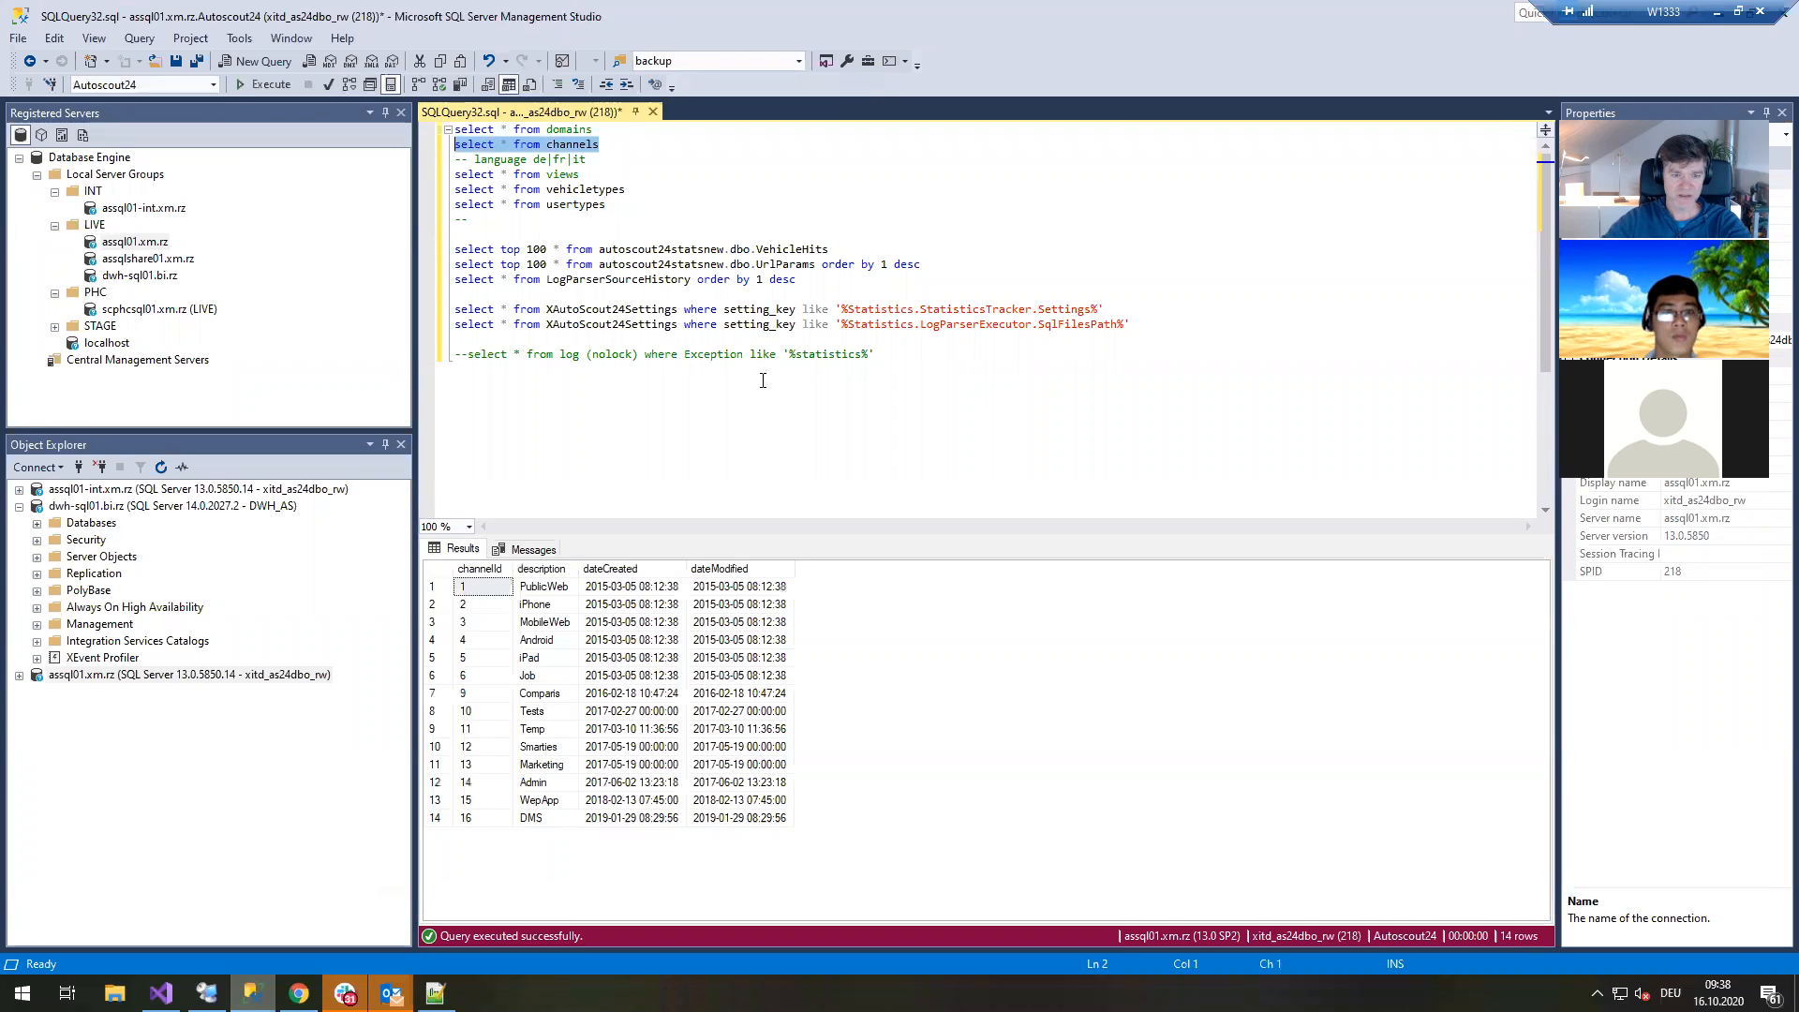
pyautogui.click(546, 607)
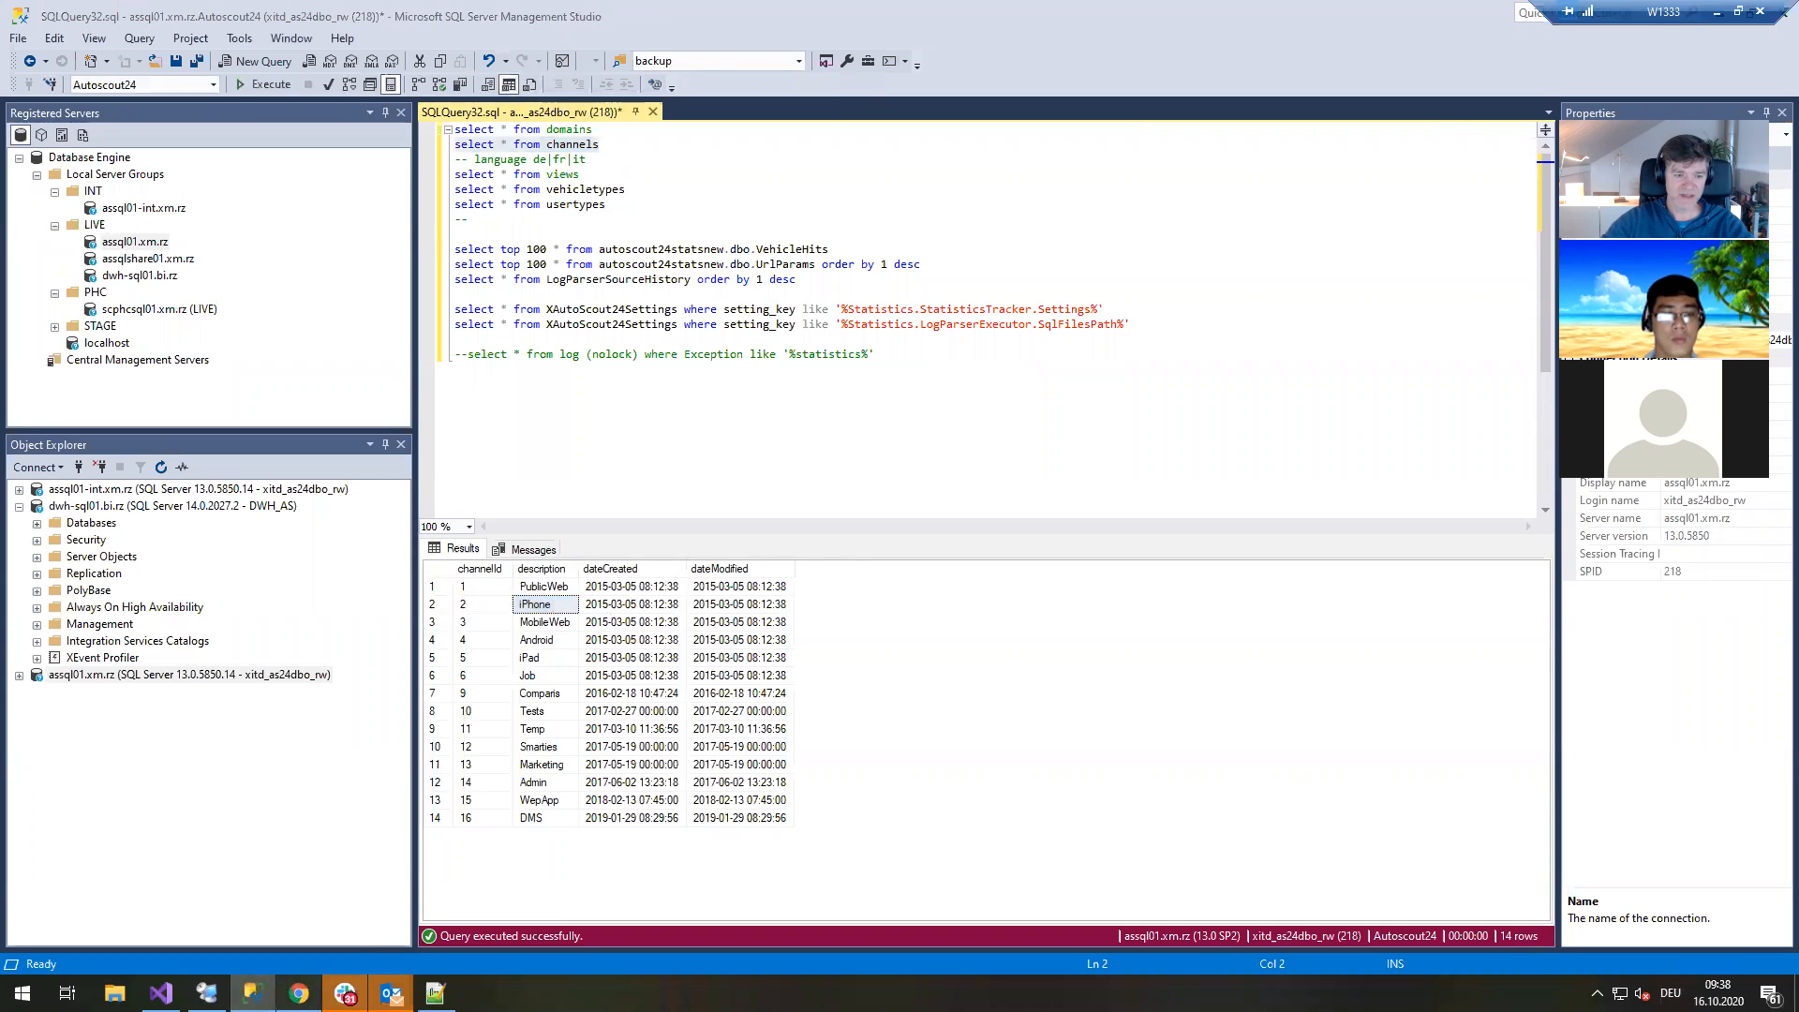
# Return to Kibana and change the channel condition in the query to "chn=2", rechecking the iPhone channel ID in SQL Server Management Studio.
pyautogui.hotkey('alt', 'Tab')
pyautogui.click(192, 199)
pyautogui.doubleClick(271, 200)
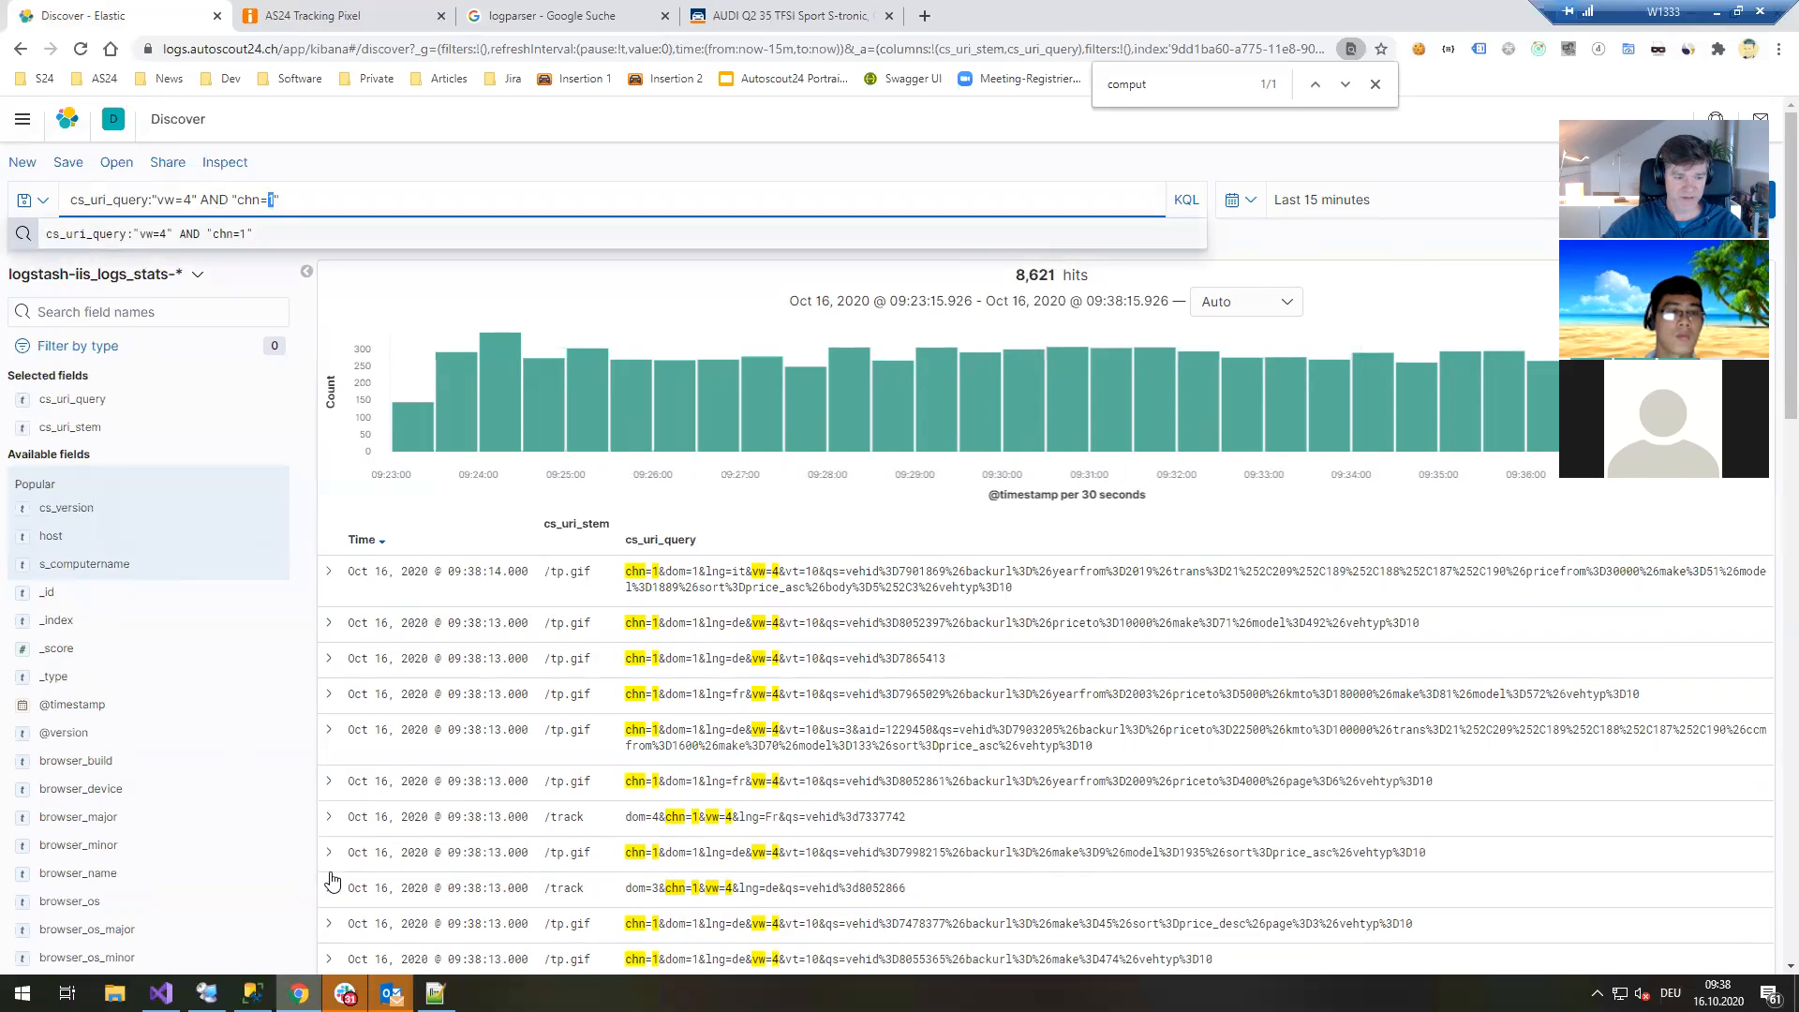
pyautogui.hotkey('alt', 'Tab')
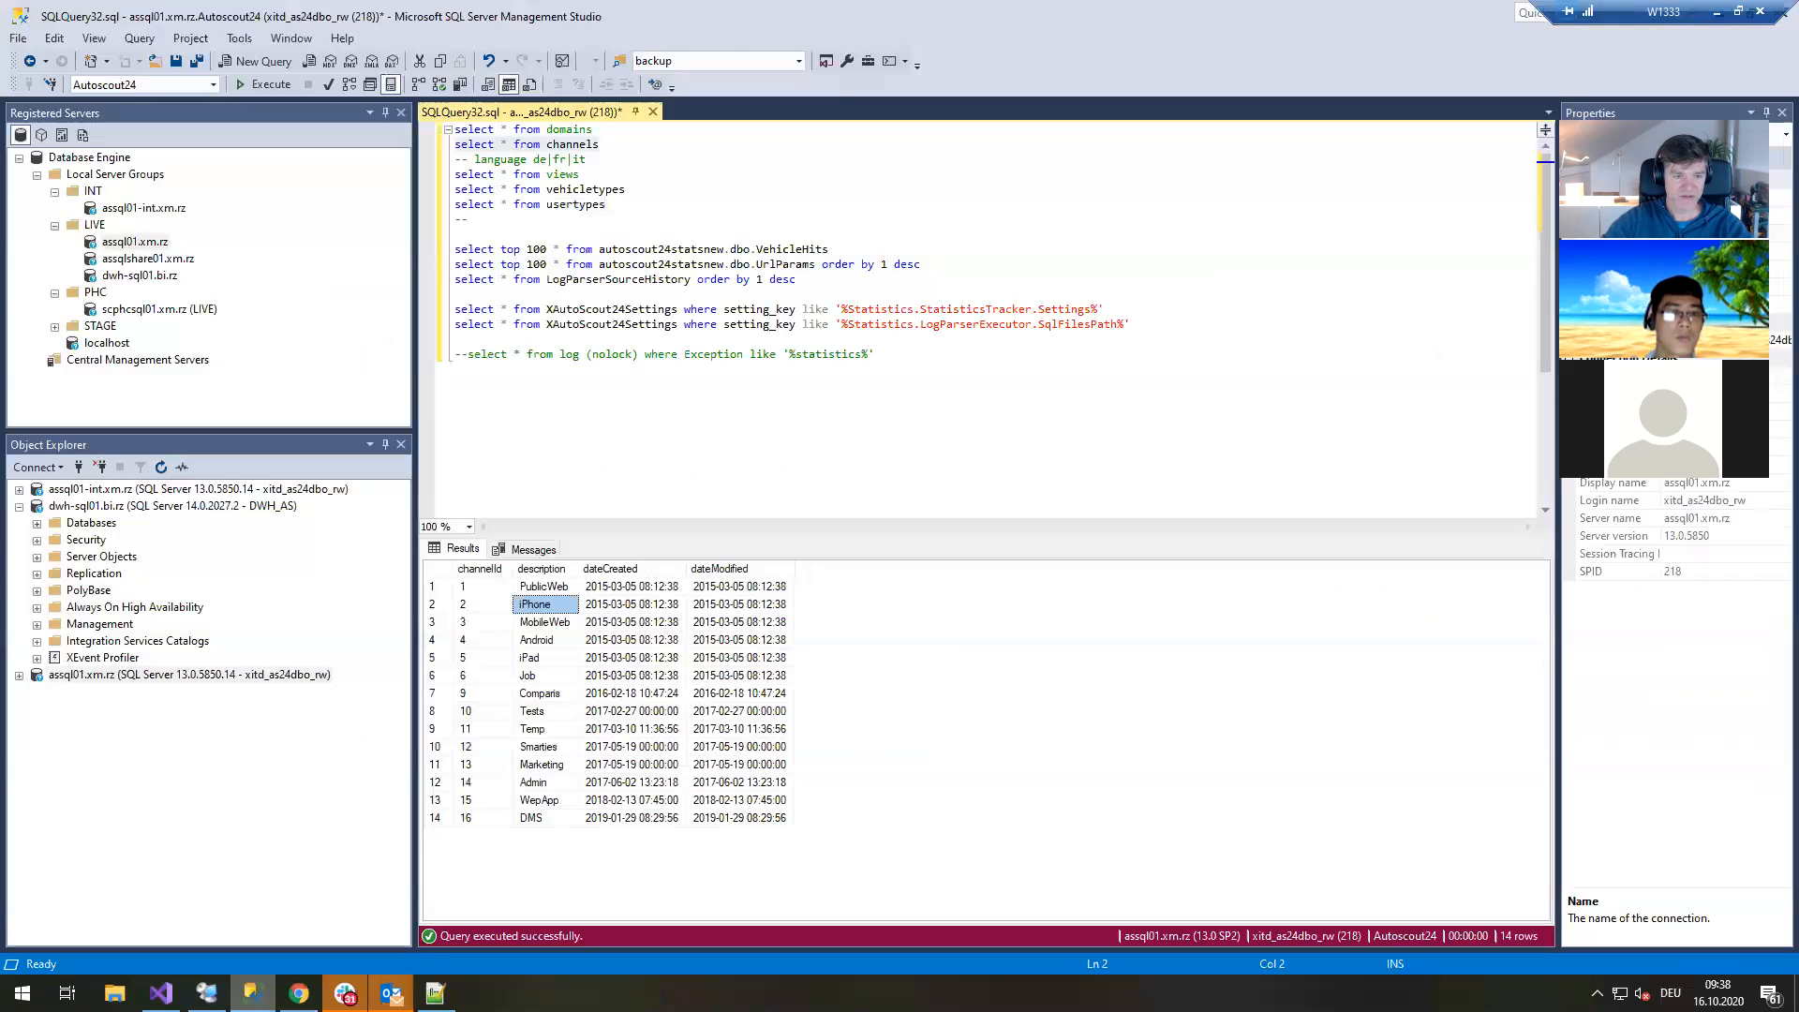
pyautogui.hotkey('alt', 'Tab')
pyautogui.write('2')
pyautogui.press('Return')
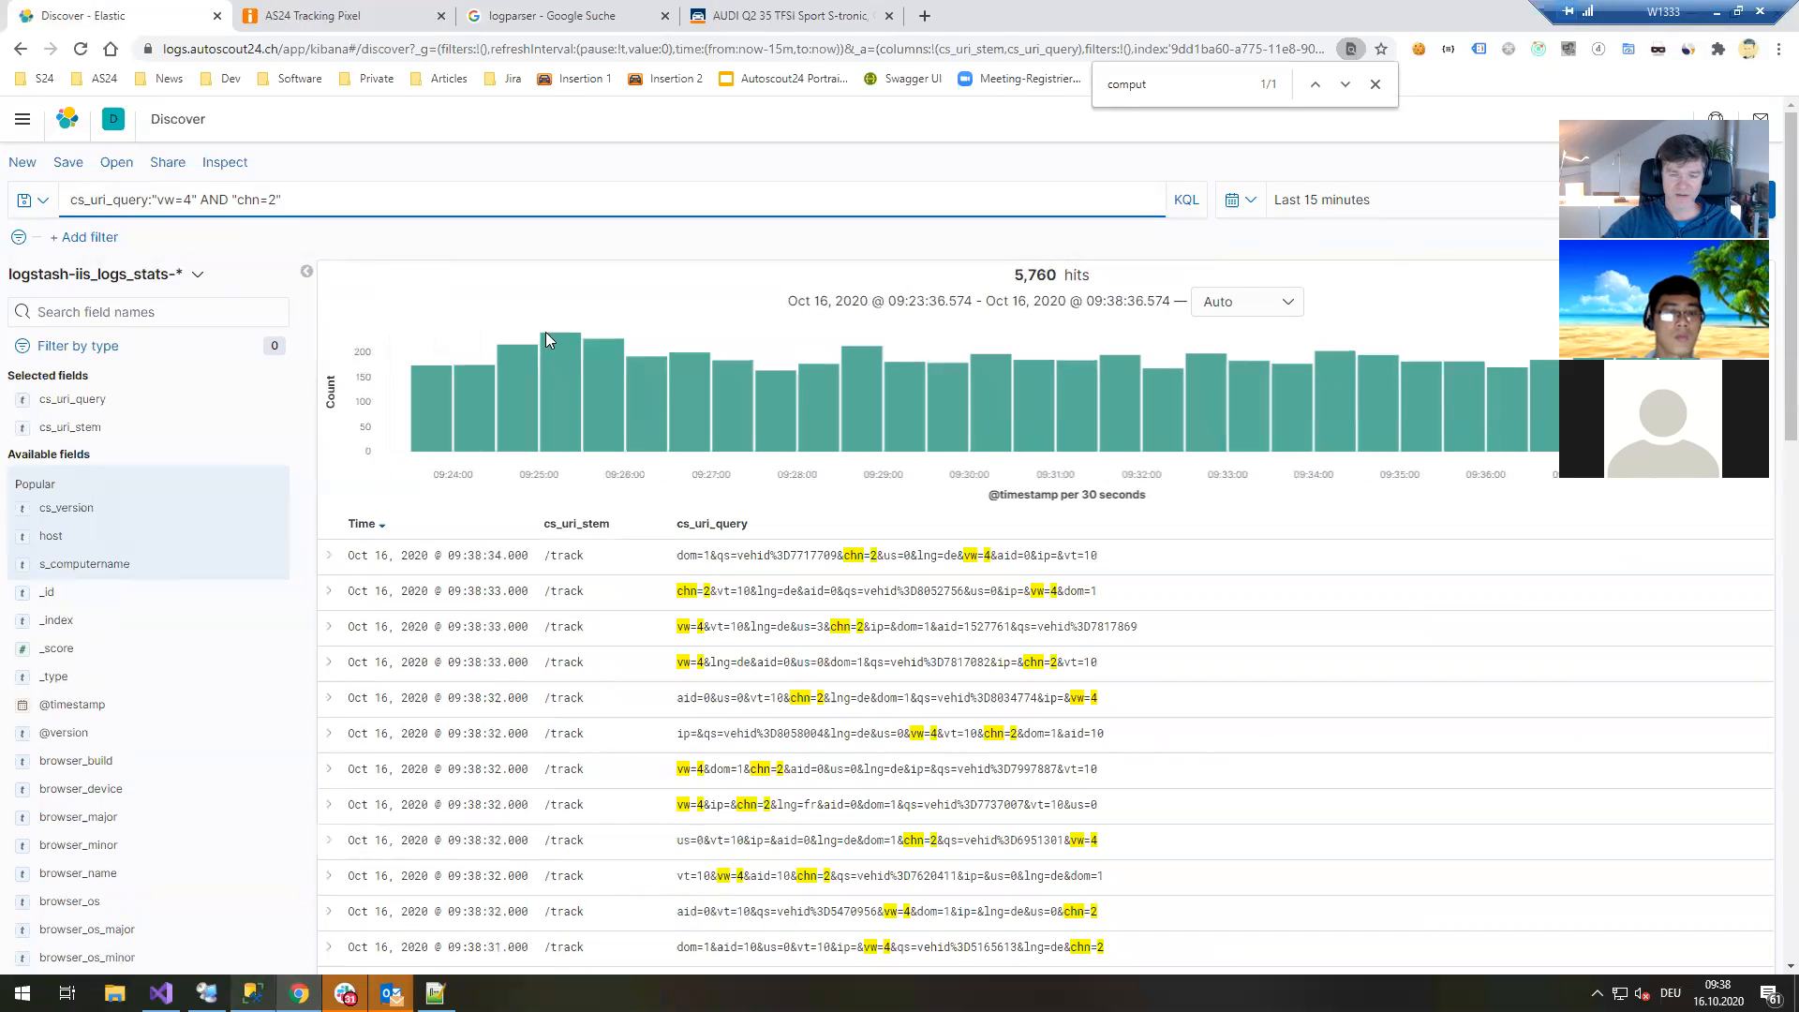
# Examine the hit count for the "vw=4" AND "chn=2" query over the last 15 minutes.
pyautogui.moveTo(1016, 273); pyautogui.dragTo(1054, 275)
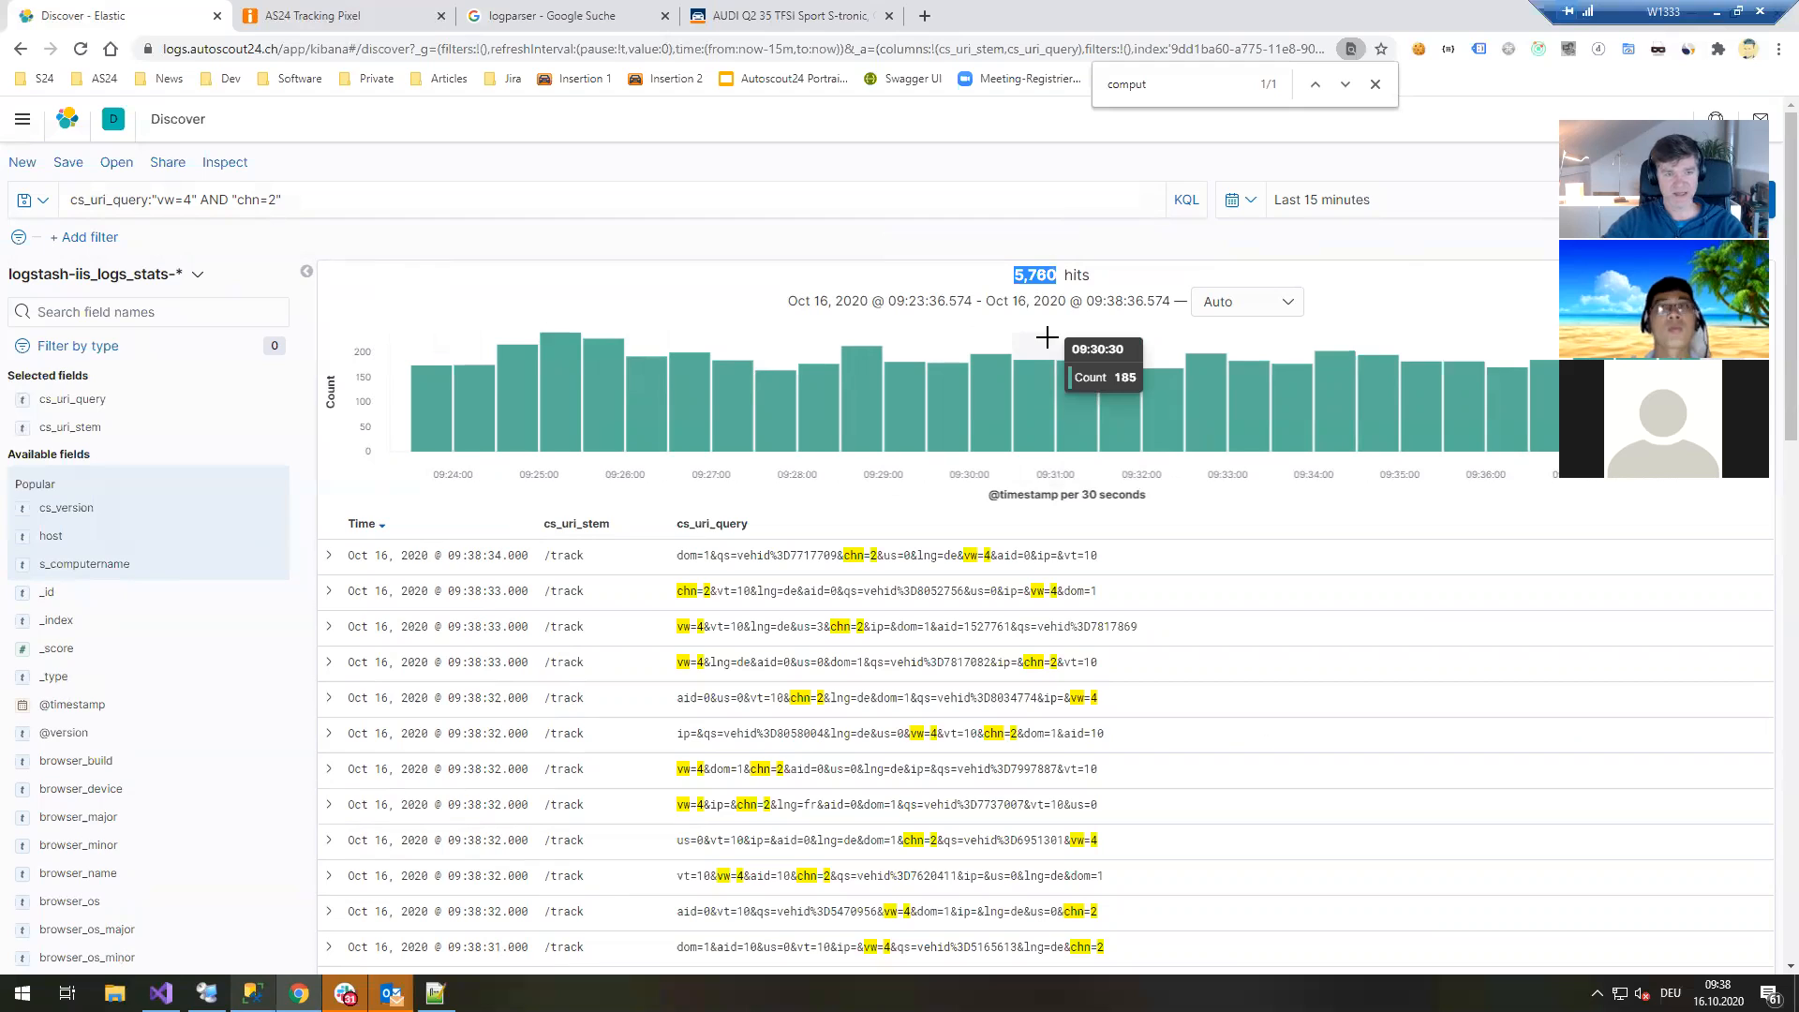
pyautogui.click(1102, 277)
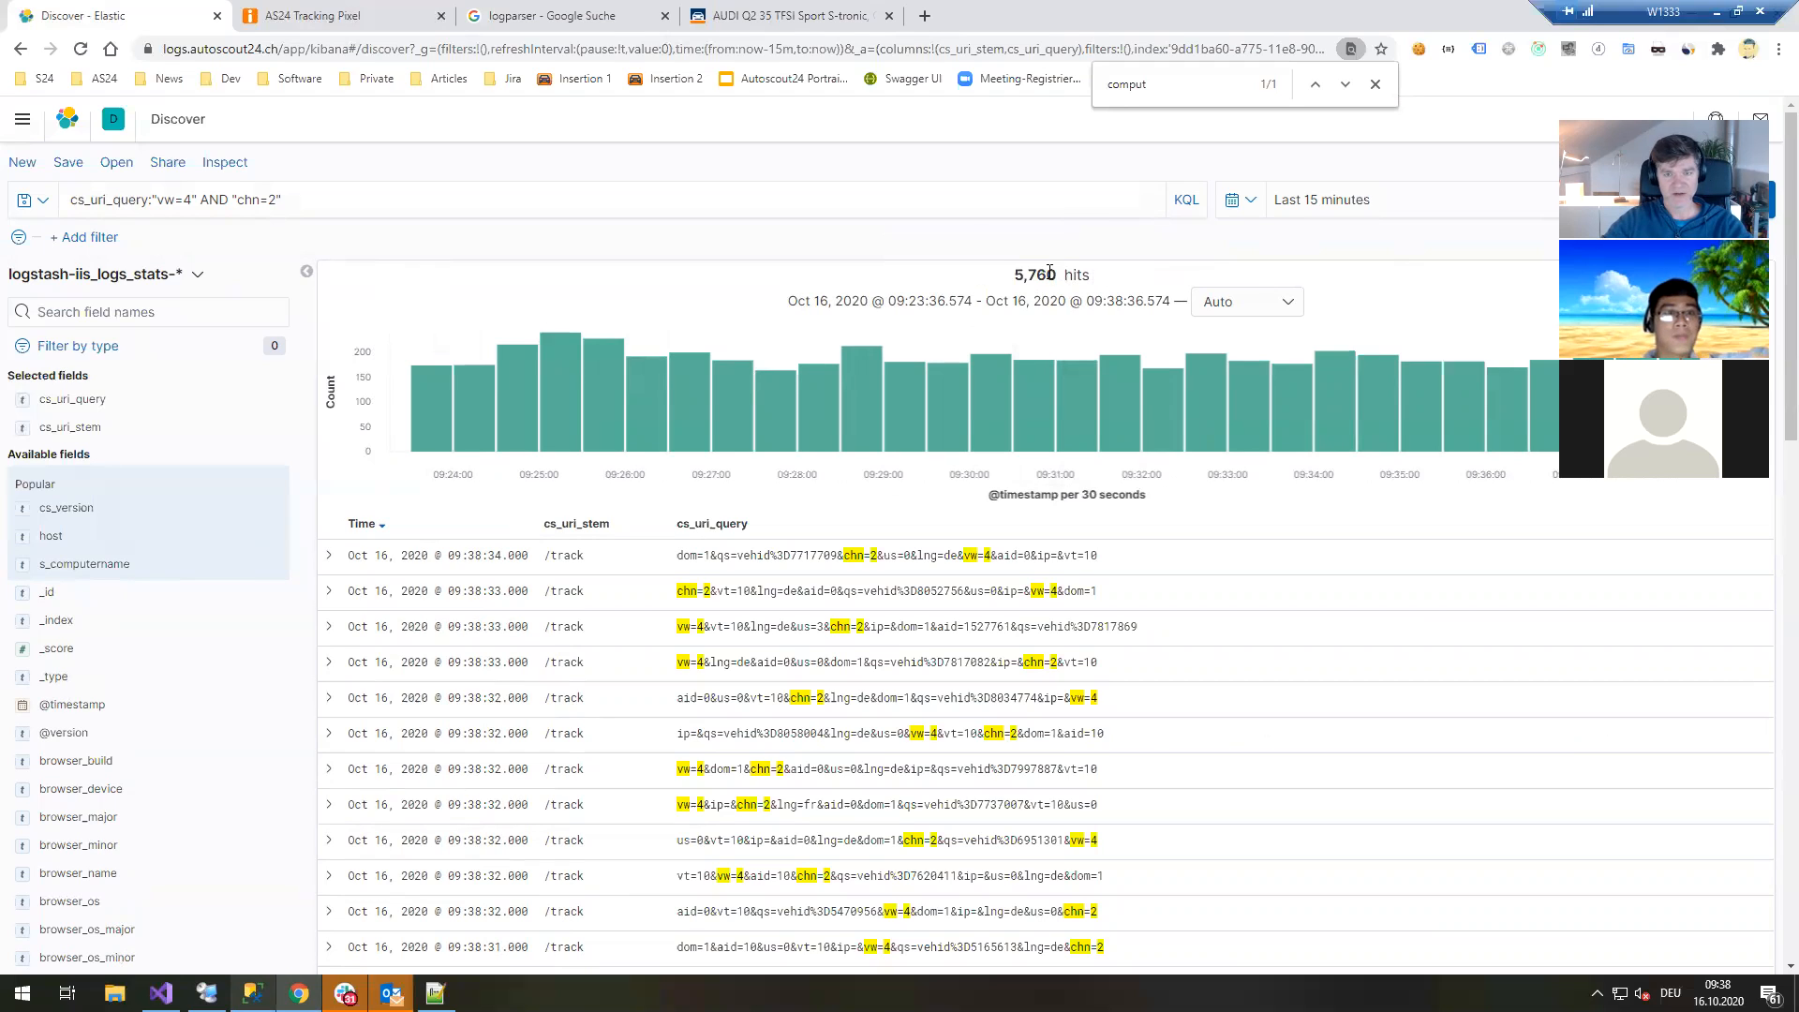
pyautogui.moveTo(1015, 274); pyautogui.dragTo(1055, 276)
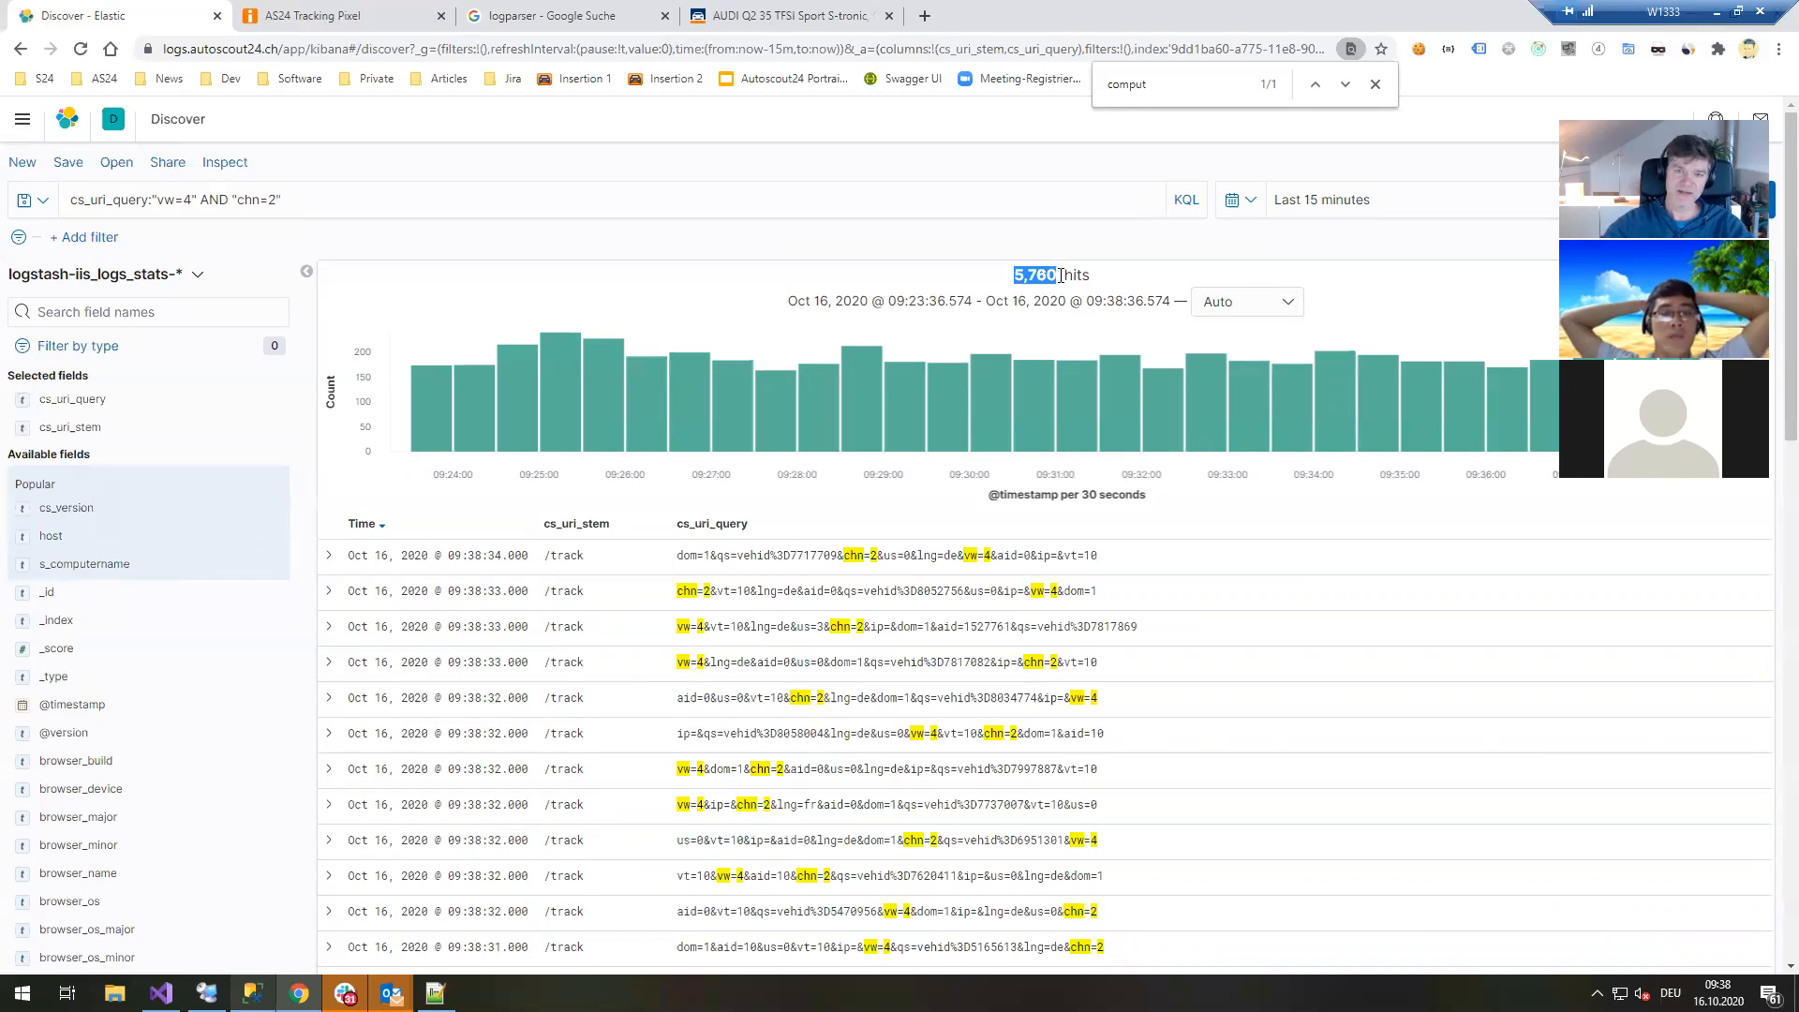
pyautogui.click(1046, 279)
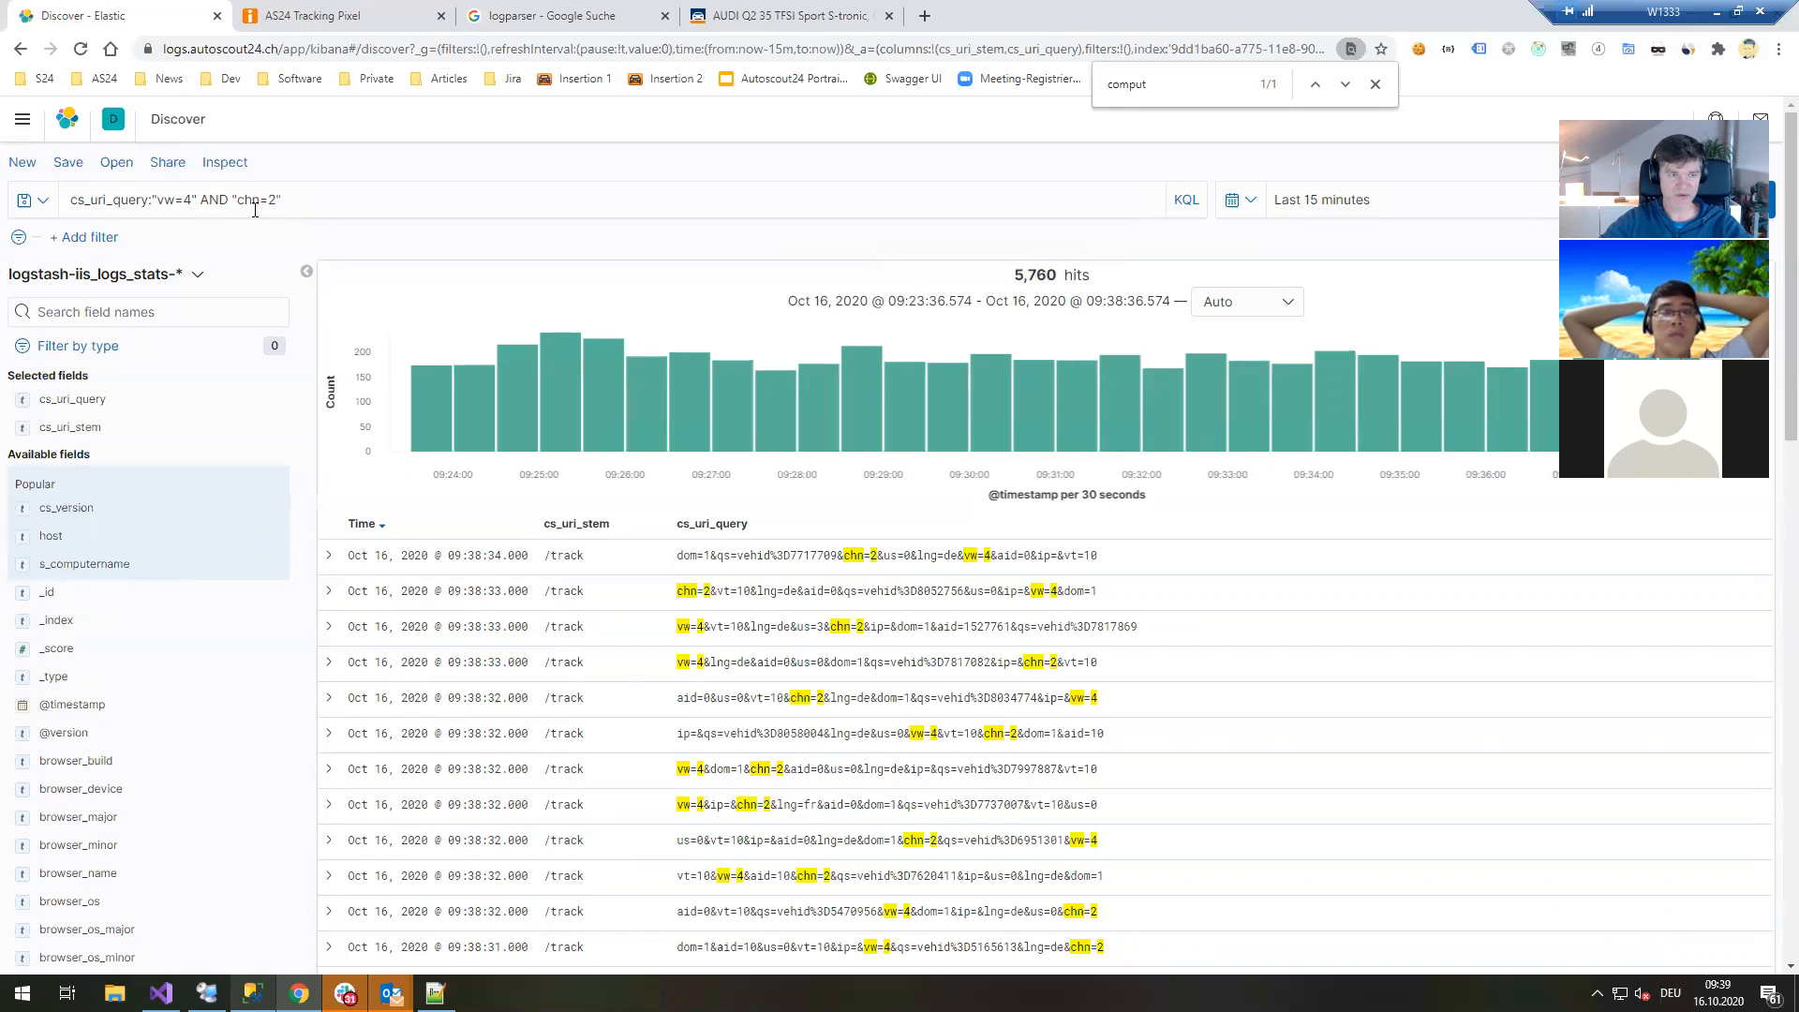
pyautogui.click(287, 200)
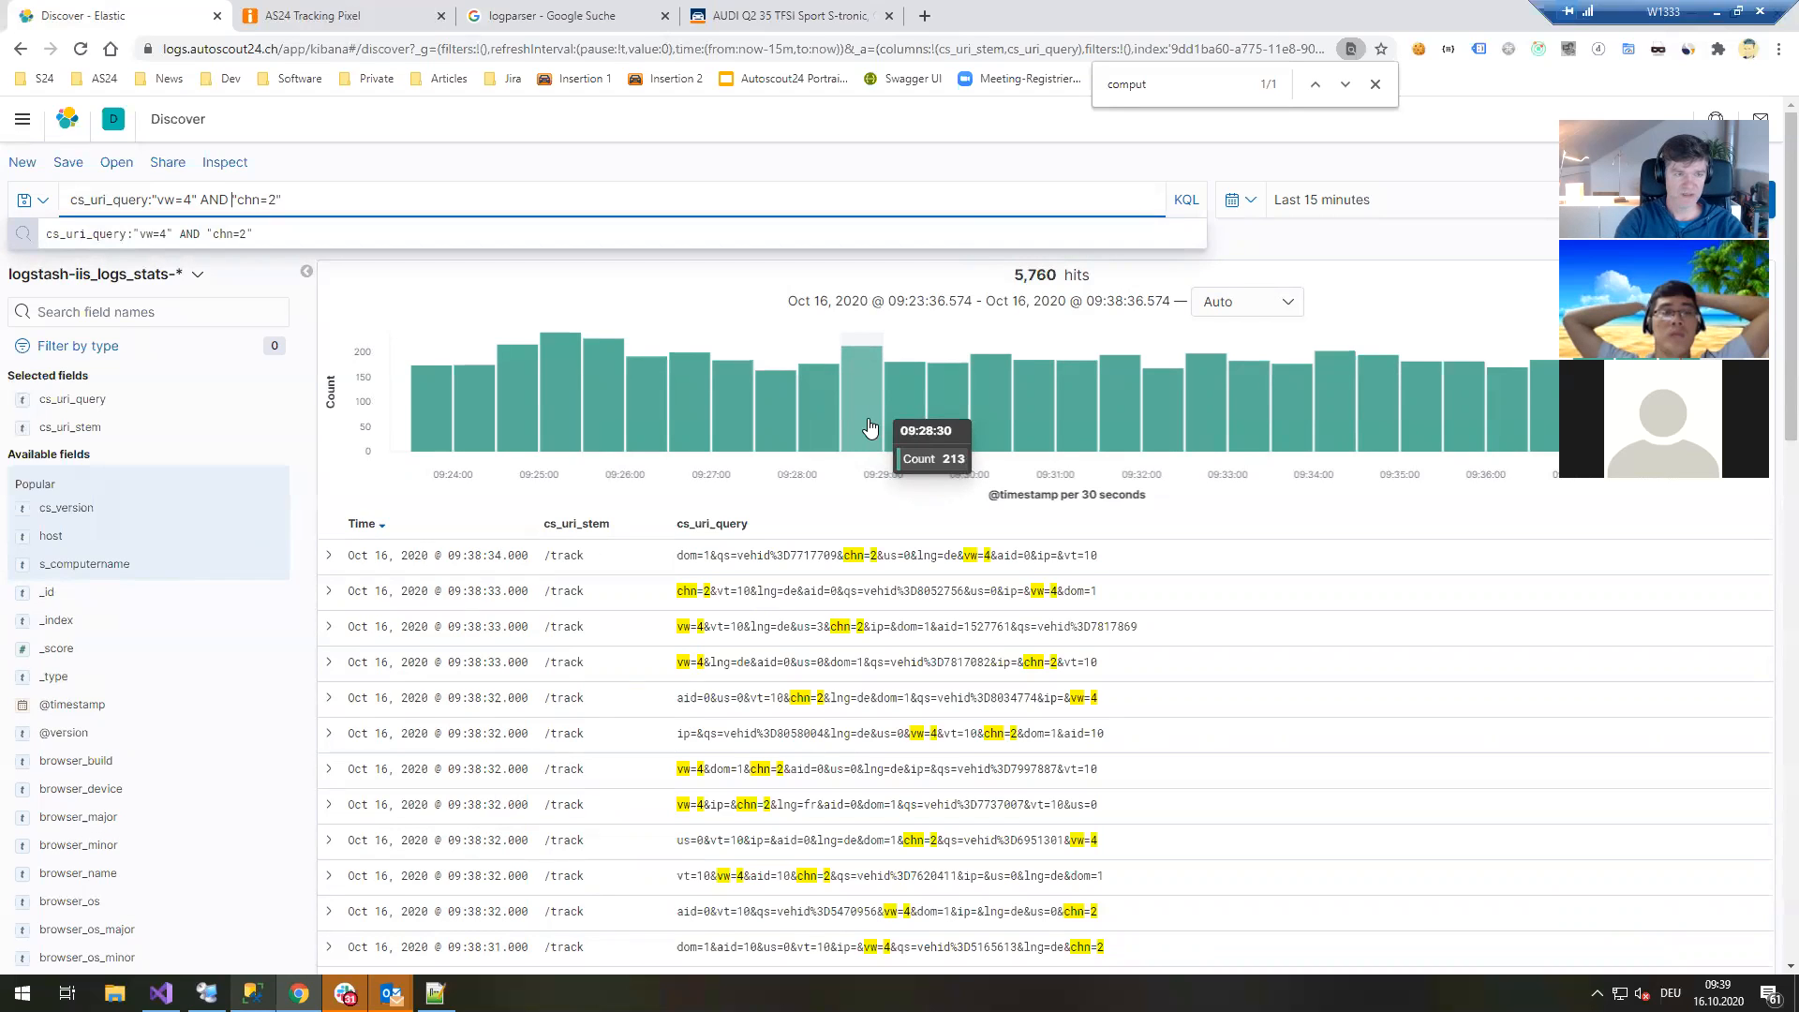
# Extend the Kibana query to cs_uri_query:"vw=4" AND ("chn=2" OR "chn=4"), looking up the Android channel ID in SQL Server Management Studio, and run it.
pyautogui.write('(')
pyautogui.press('Delete')
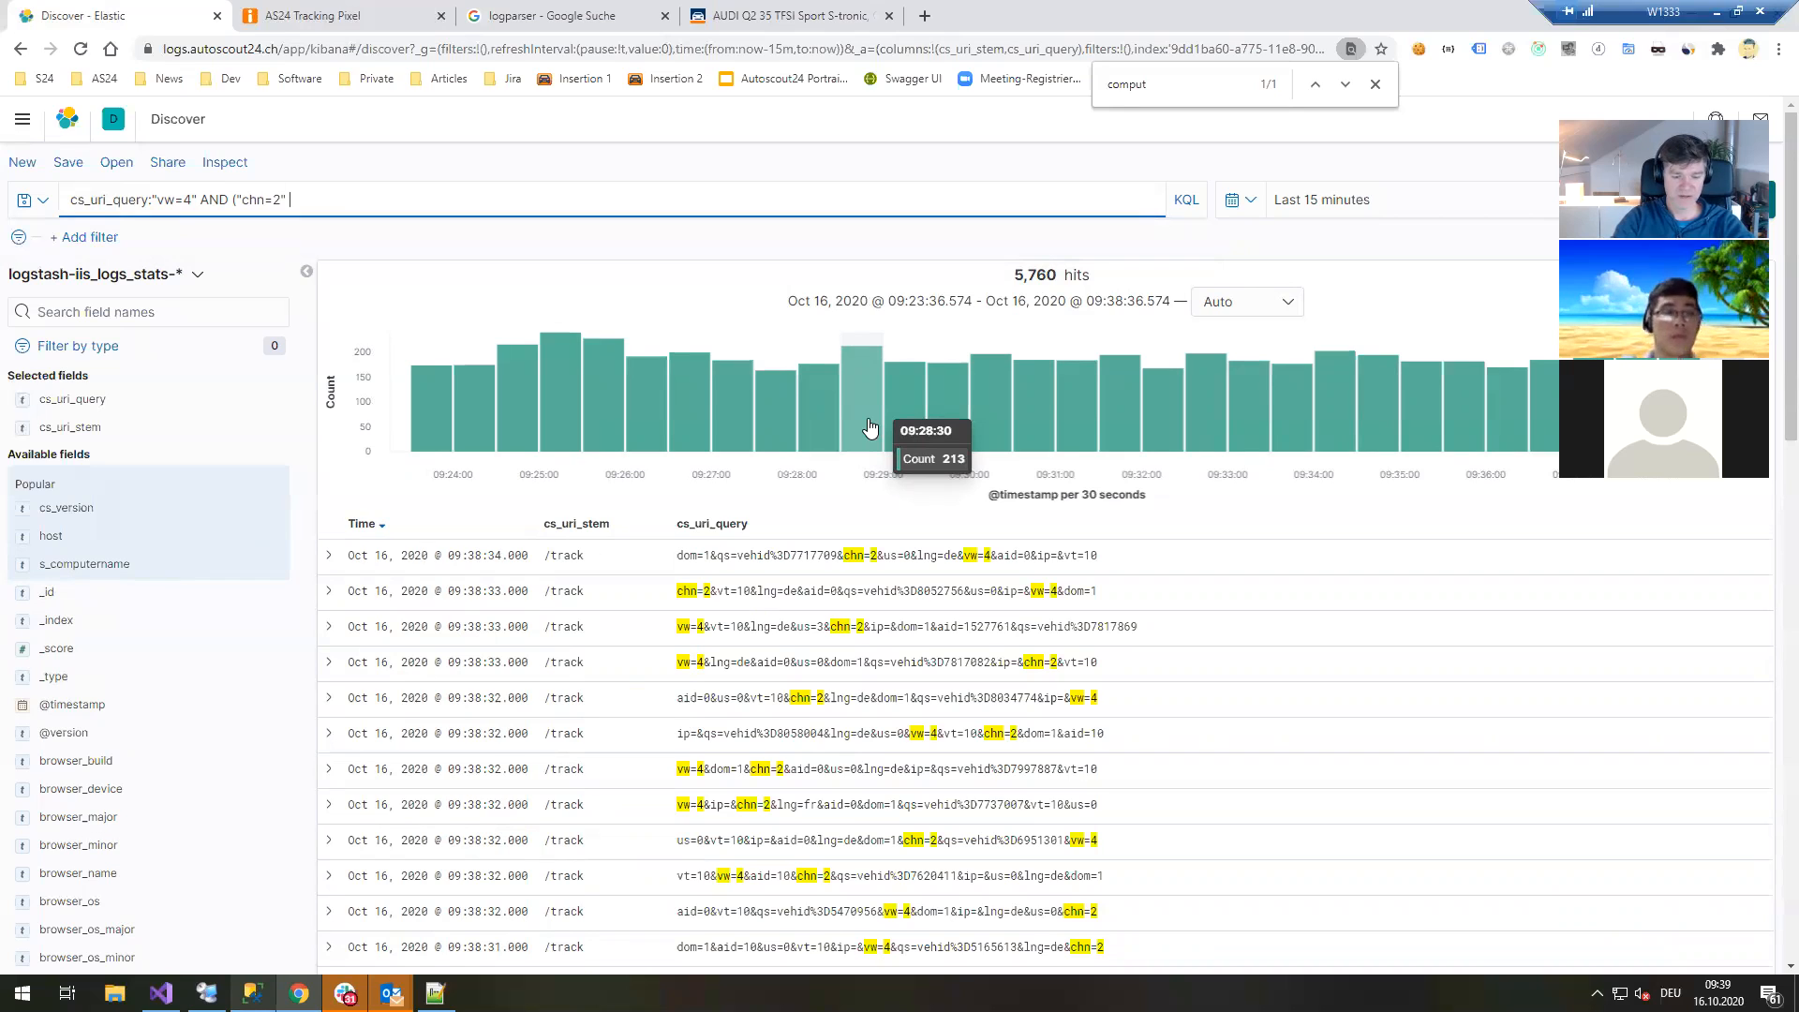
pyautogui.write('OR ')
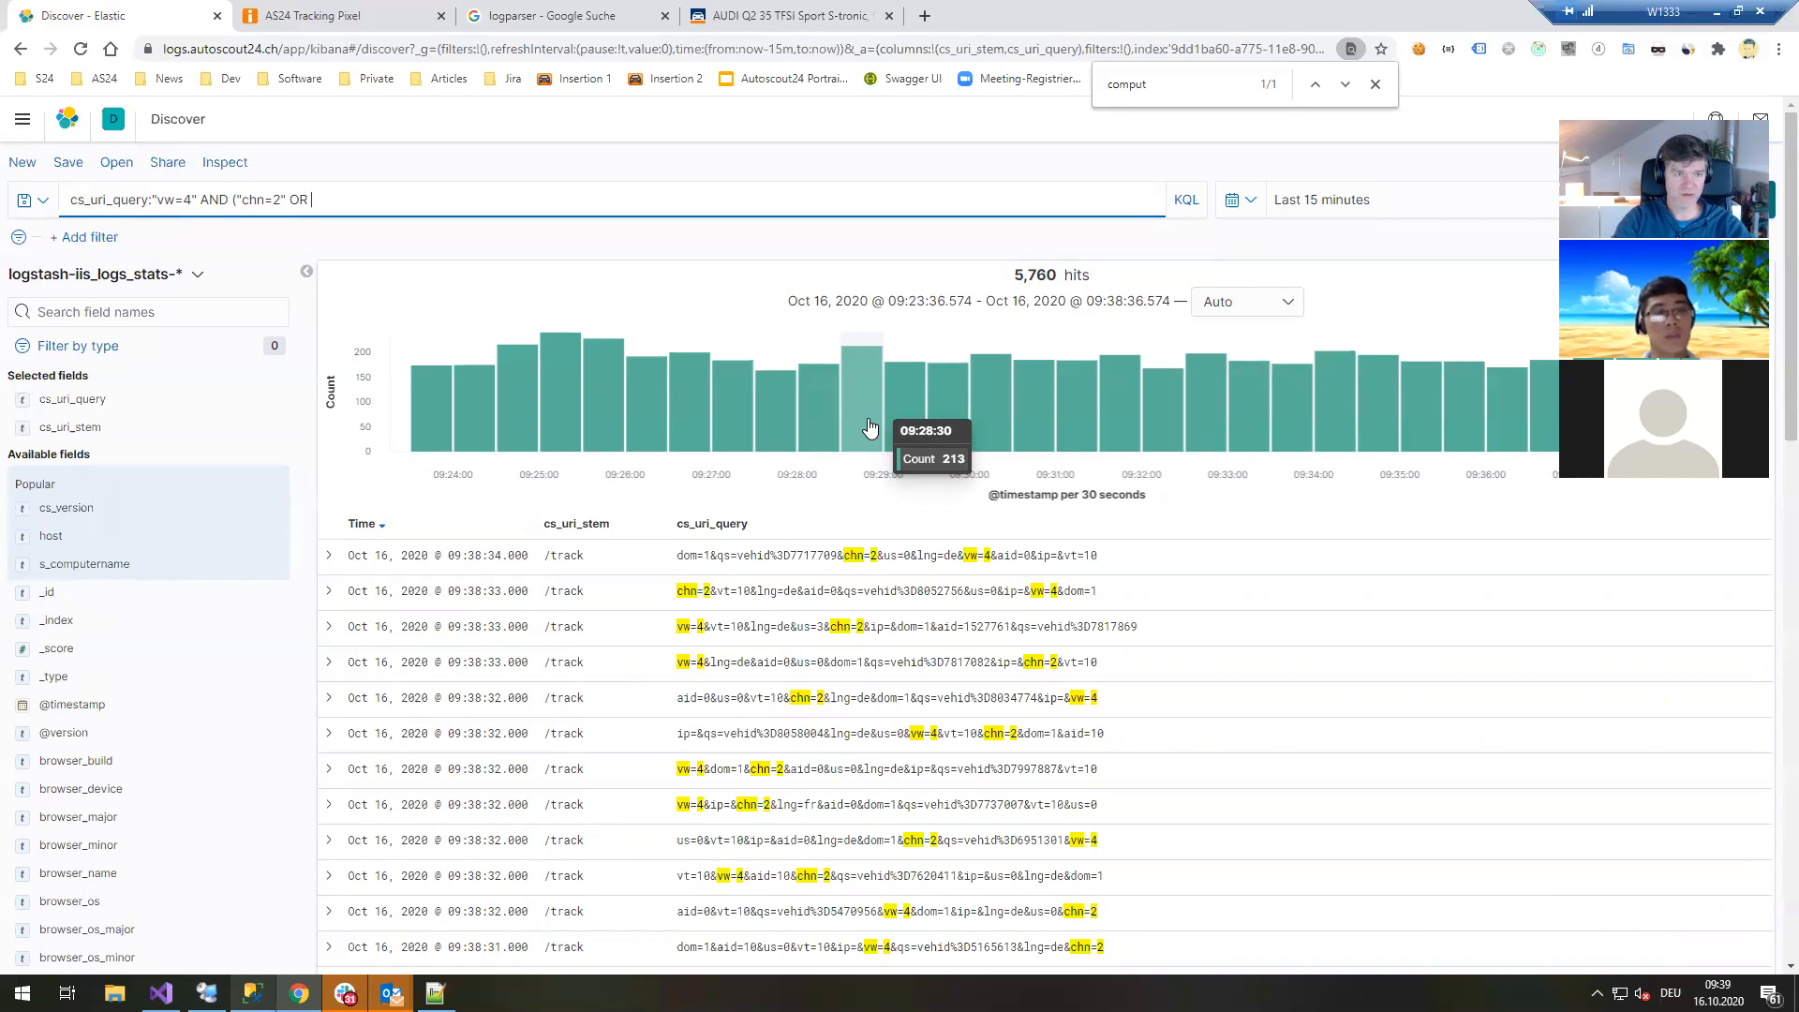
pyautogui.write('"ch')
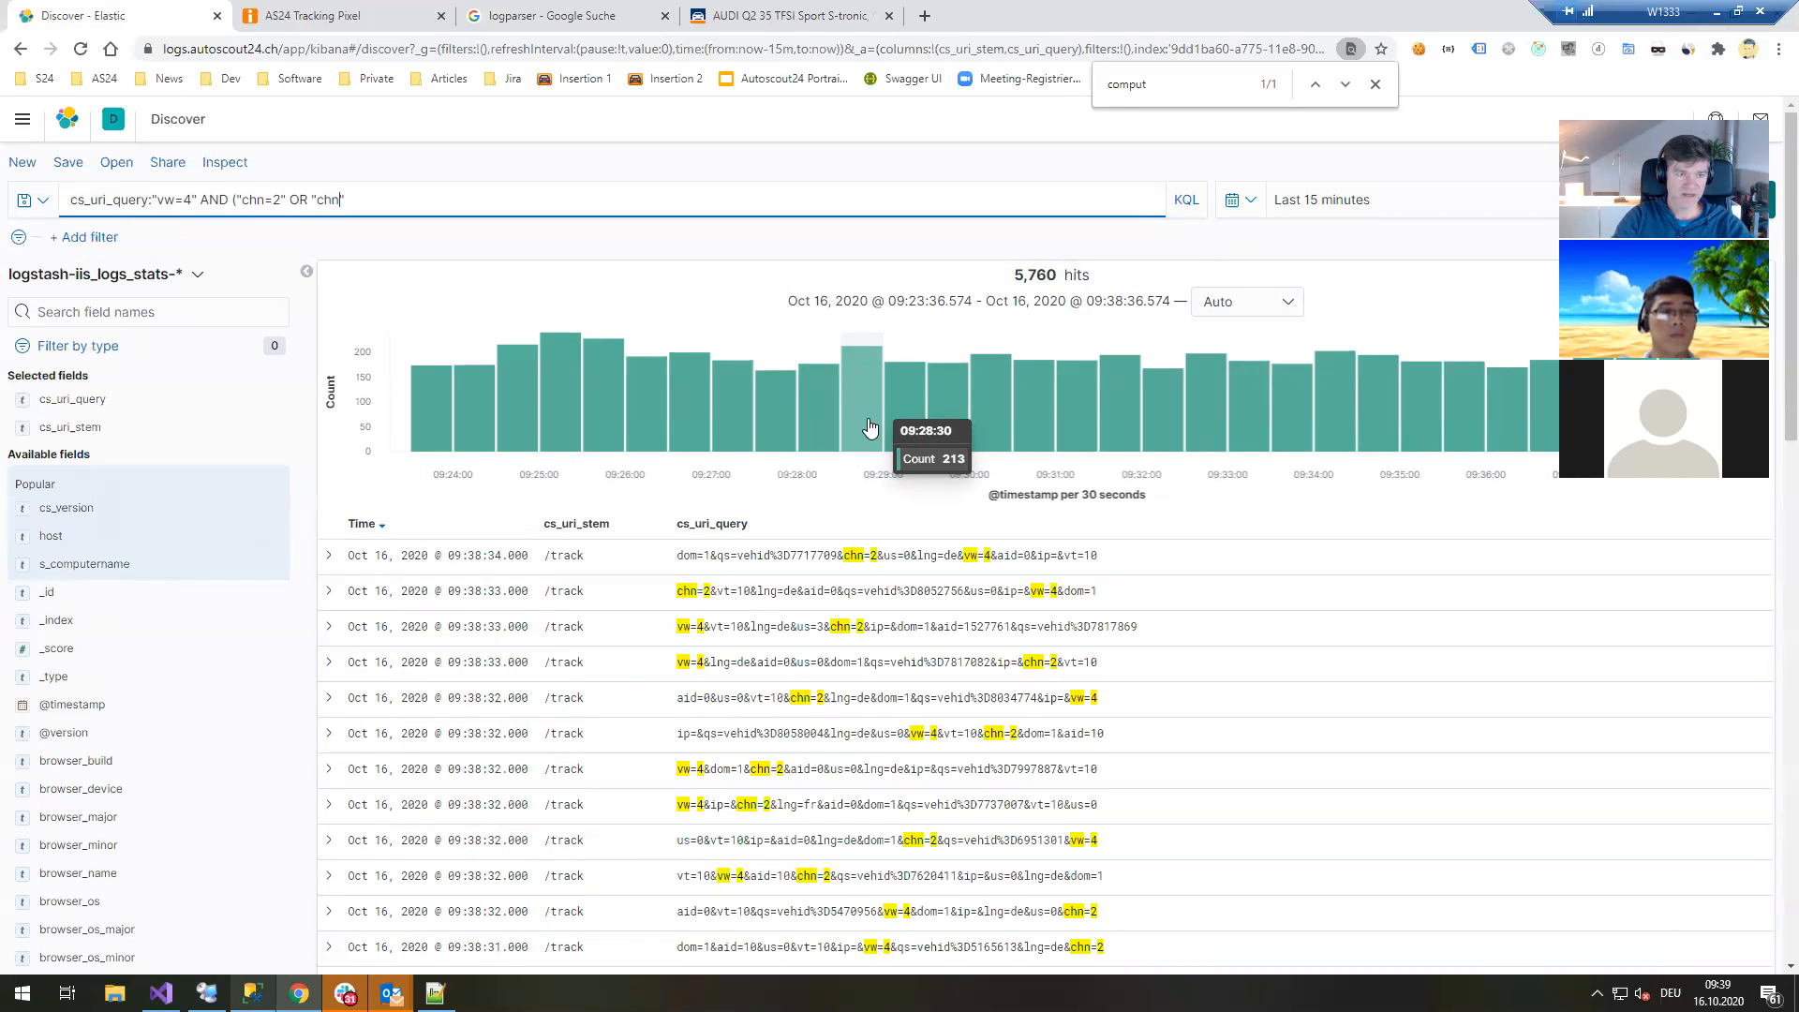
pyautogui.write('n=')
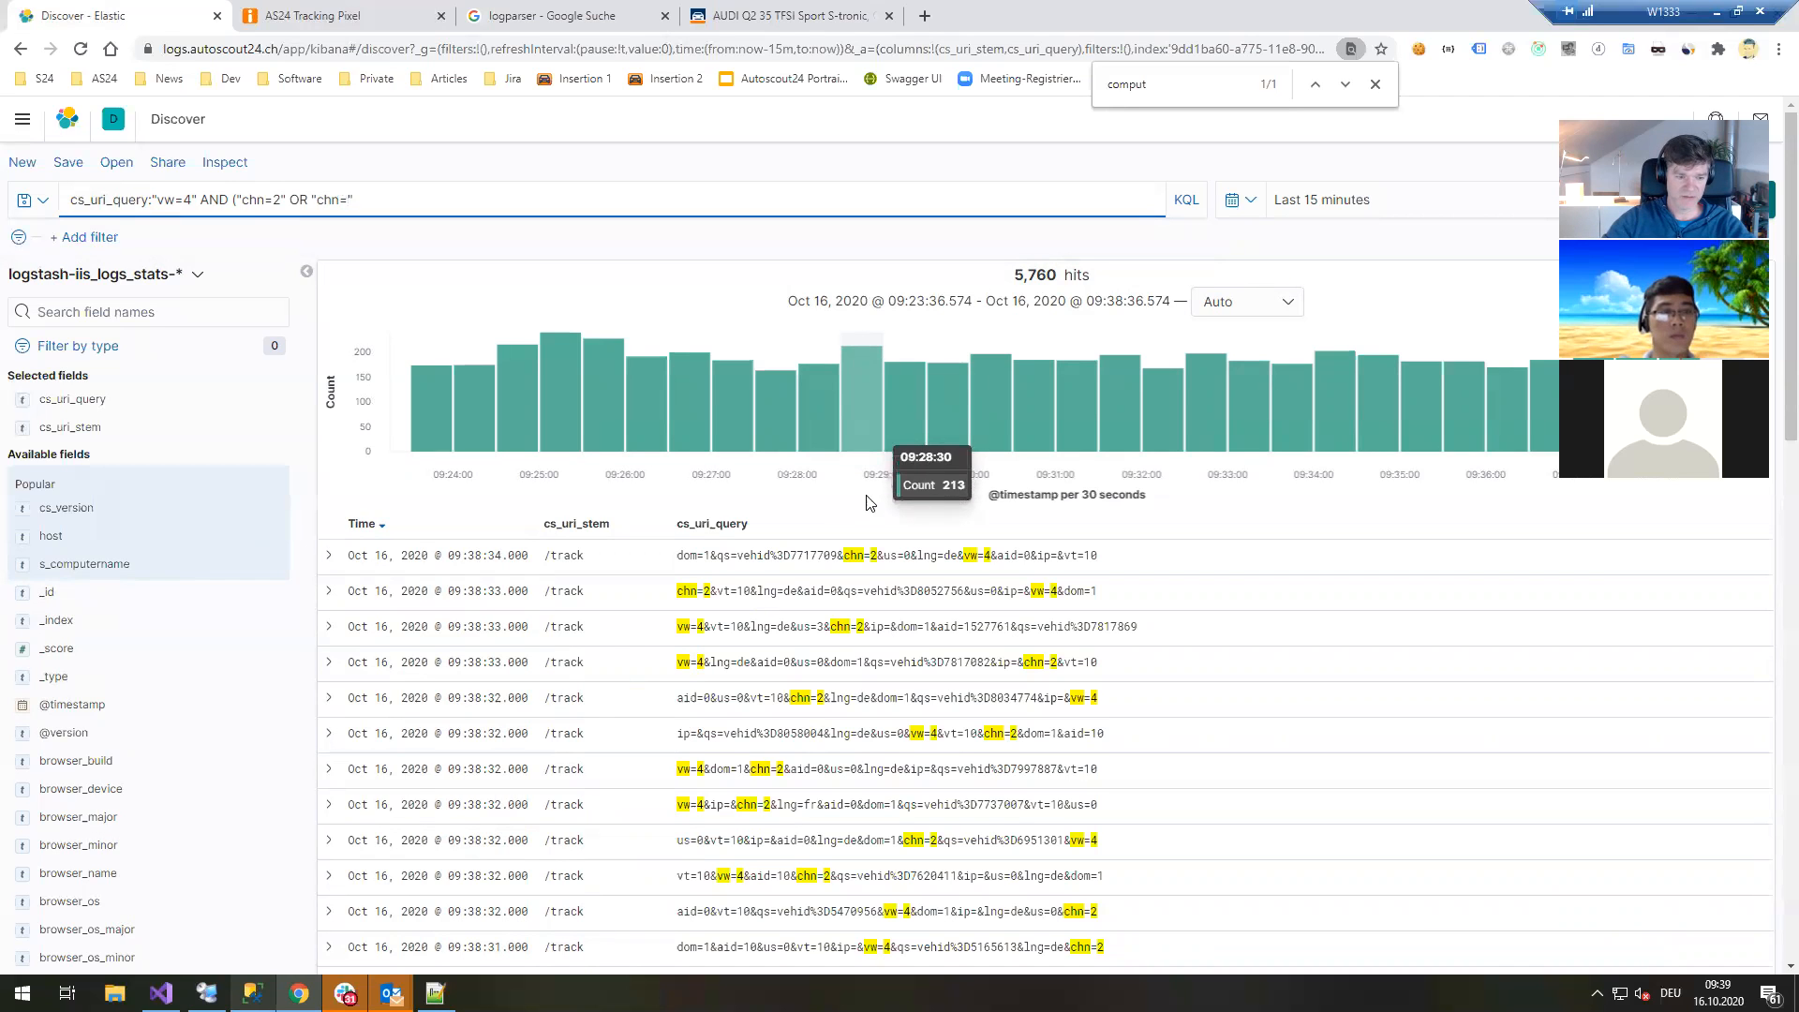
pyautogui.click(254, 993)
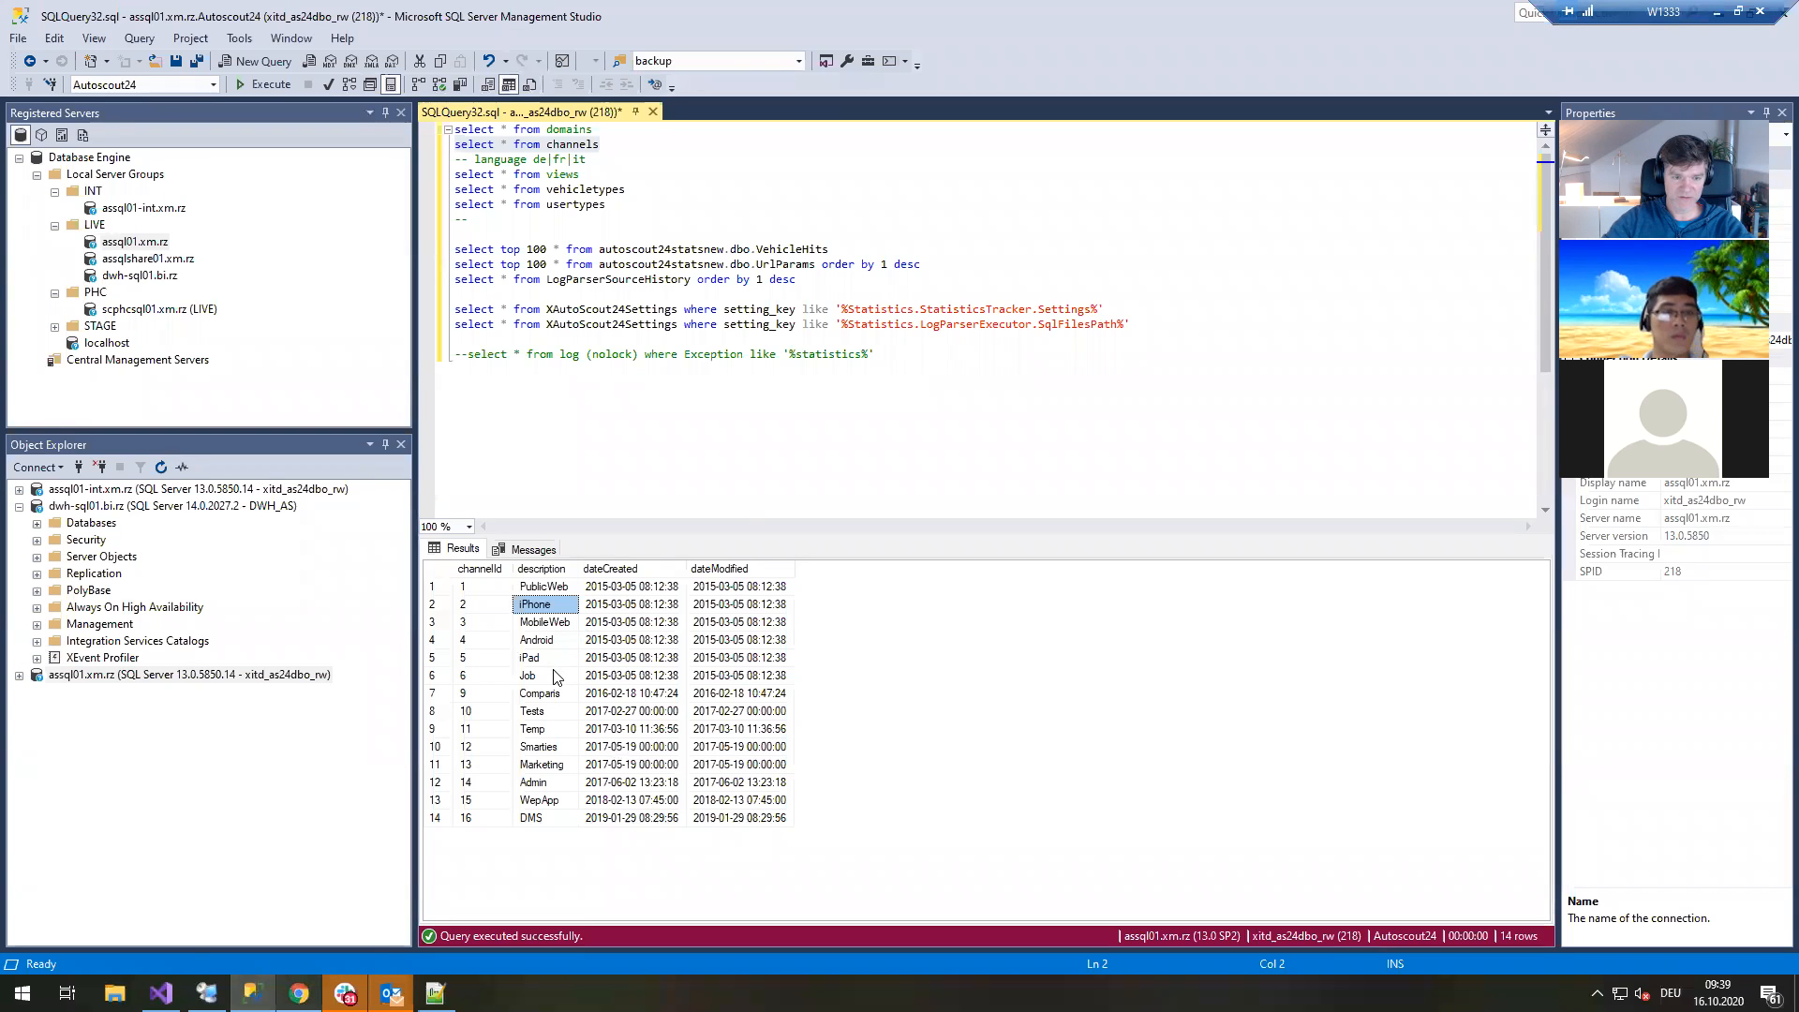
pyautogui.click(475, 640)
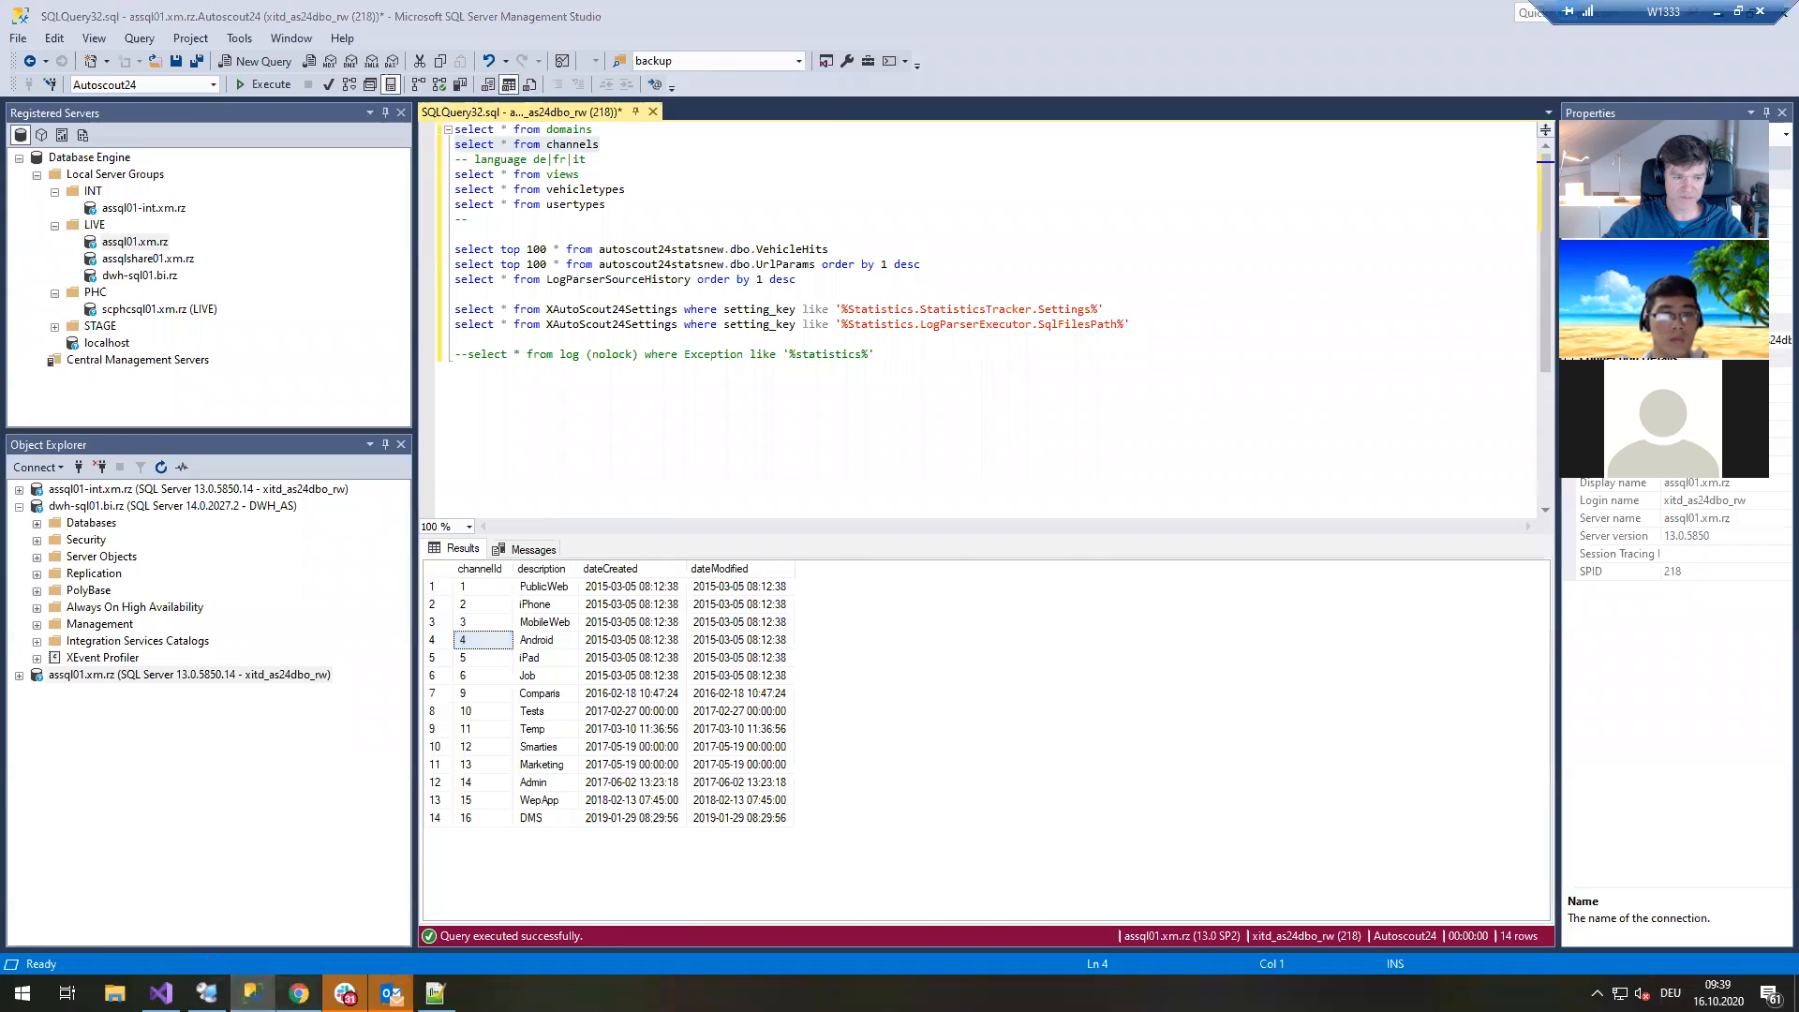
pyautogui.click(299, 993)
pyautogui.write('4")')
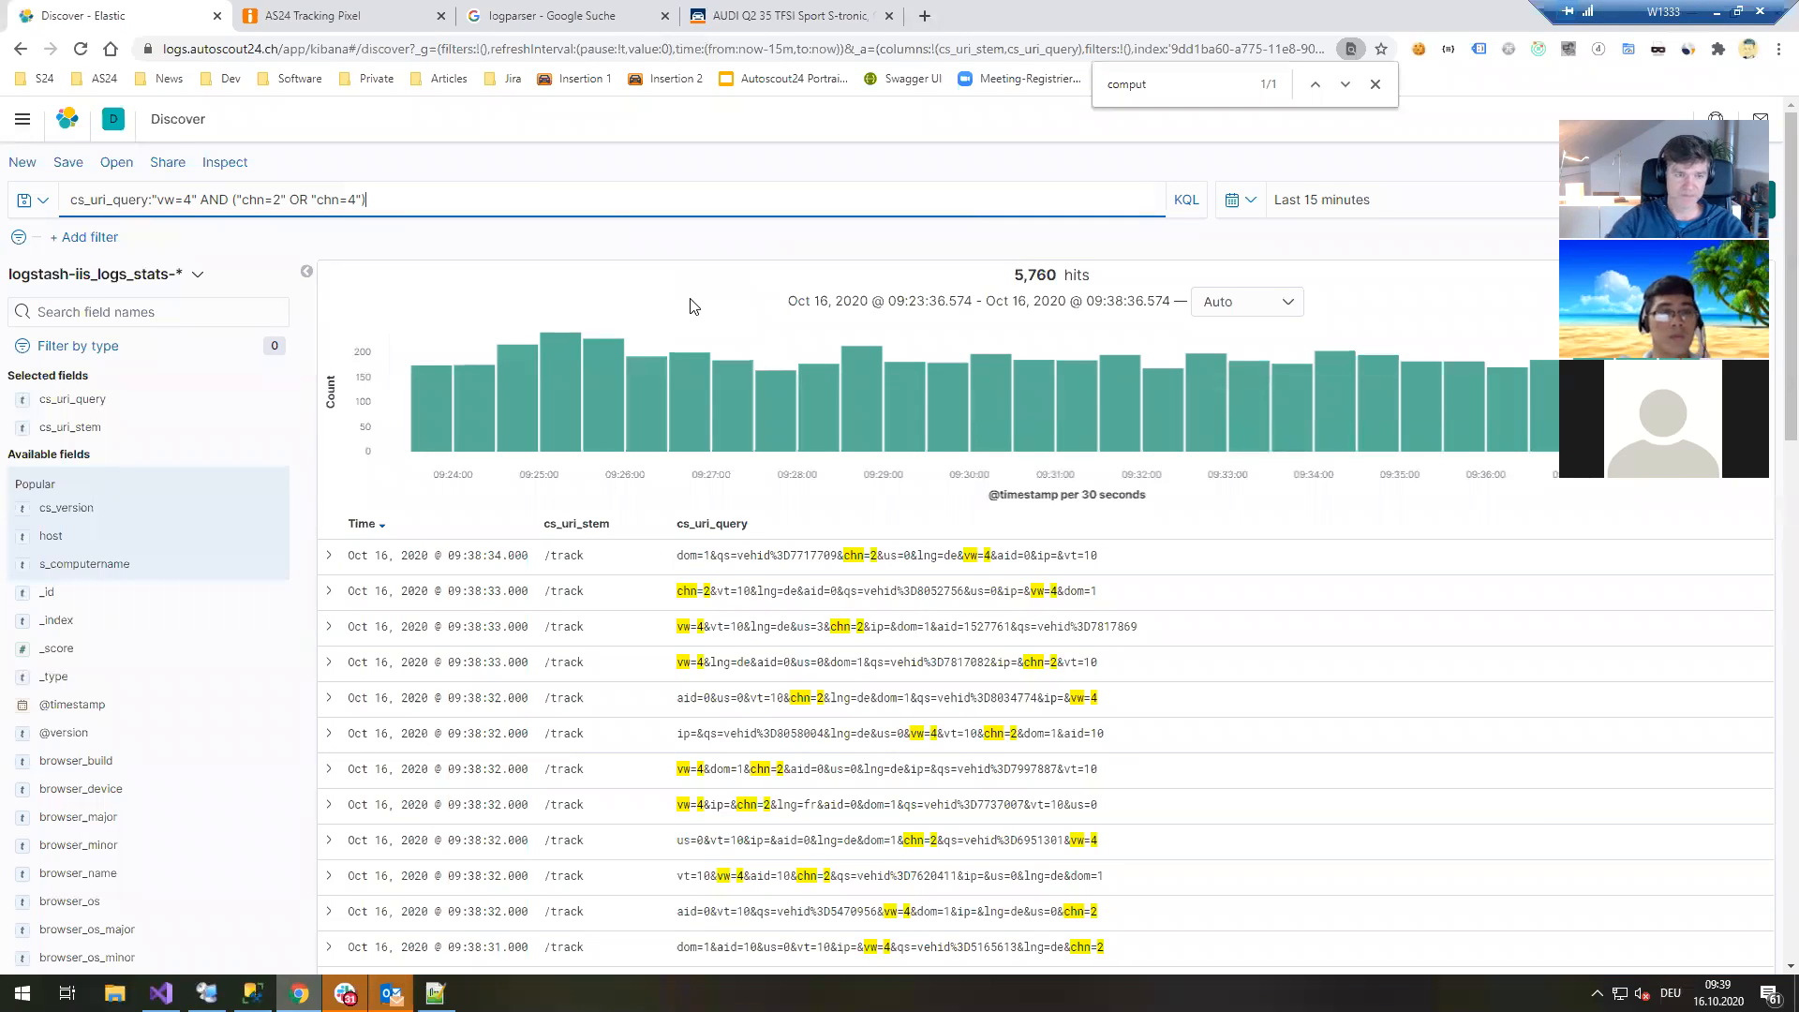
pyautogui.press('Return')
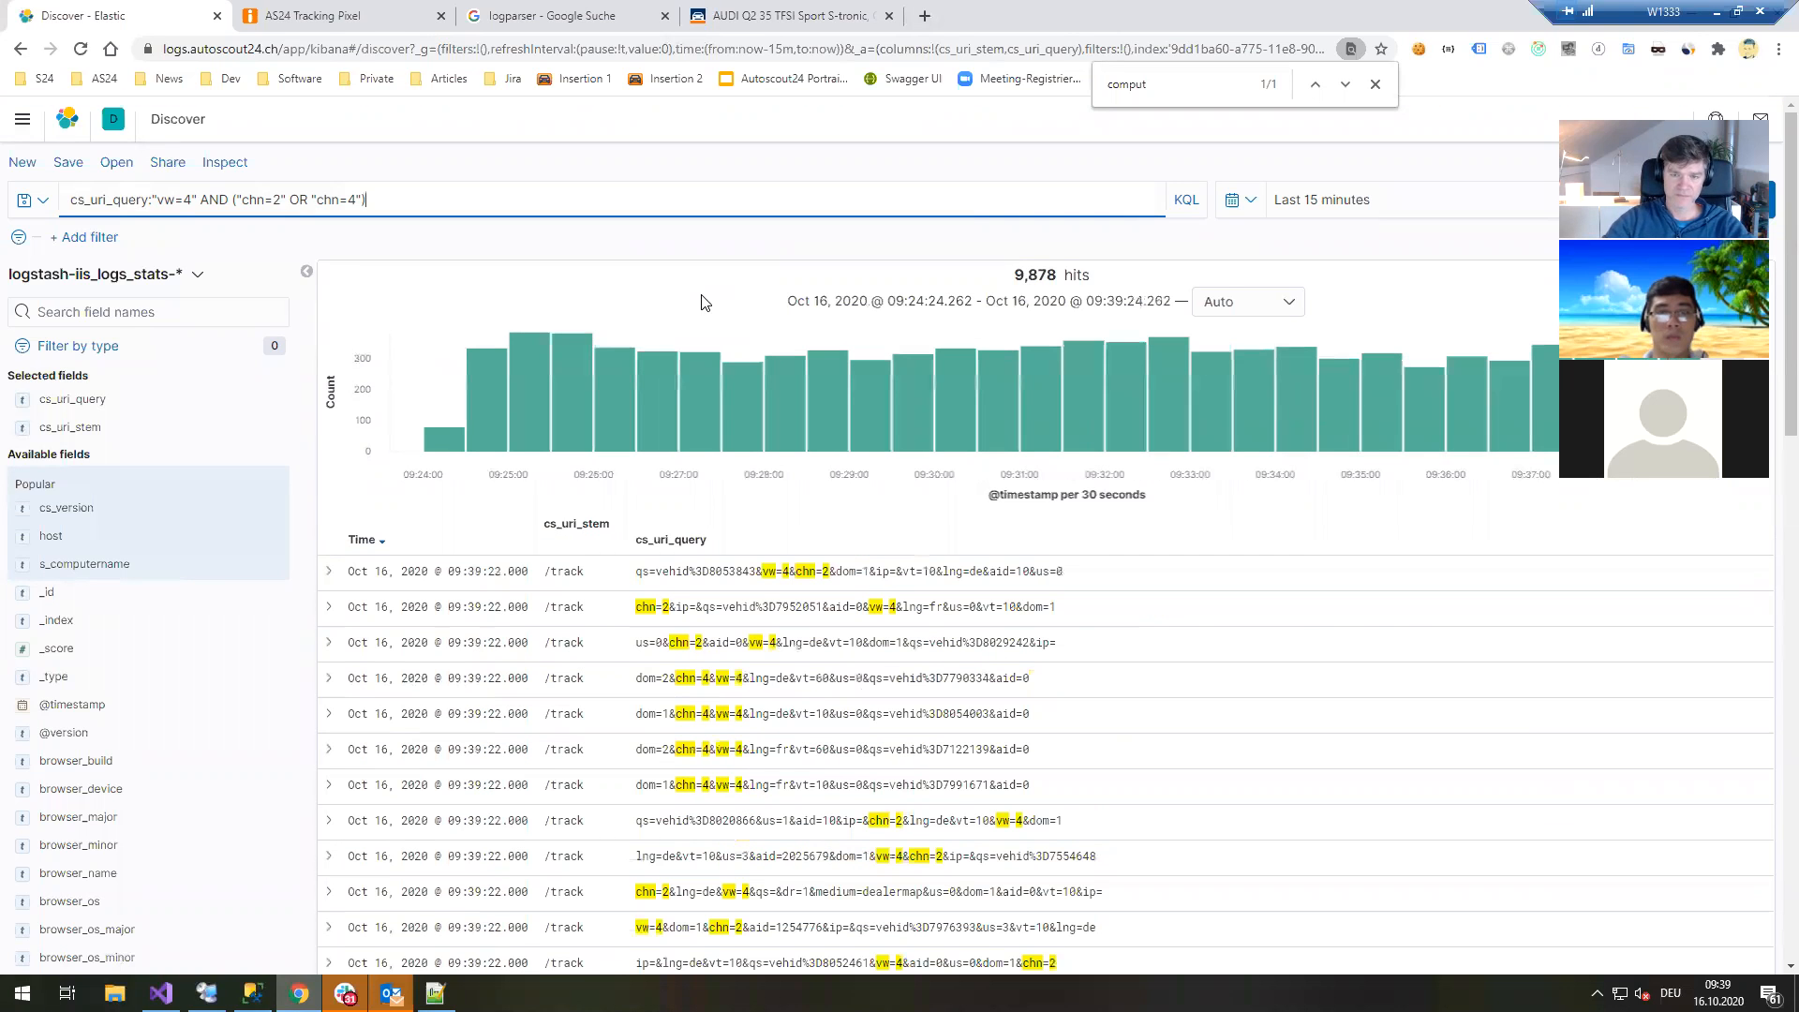
# Examine the hit count for the combined iPhone and Android query, glancing back at the channels table in SQL Server Management Studio.
pyautogui.moveTo(1015, 276); pyautogui.dragTo(1056, 278)
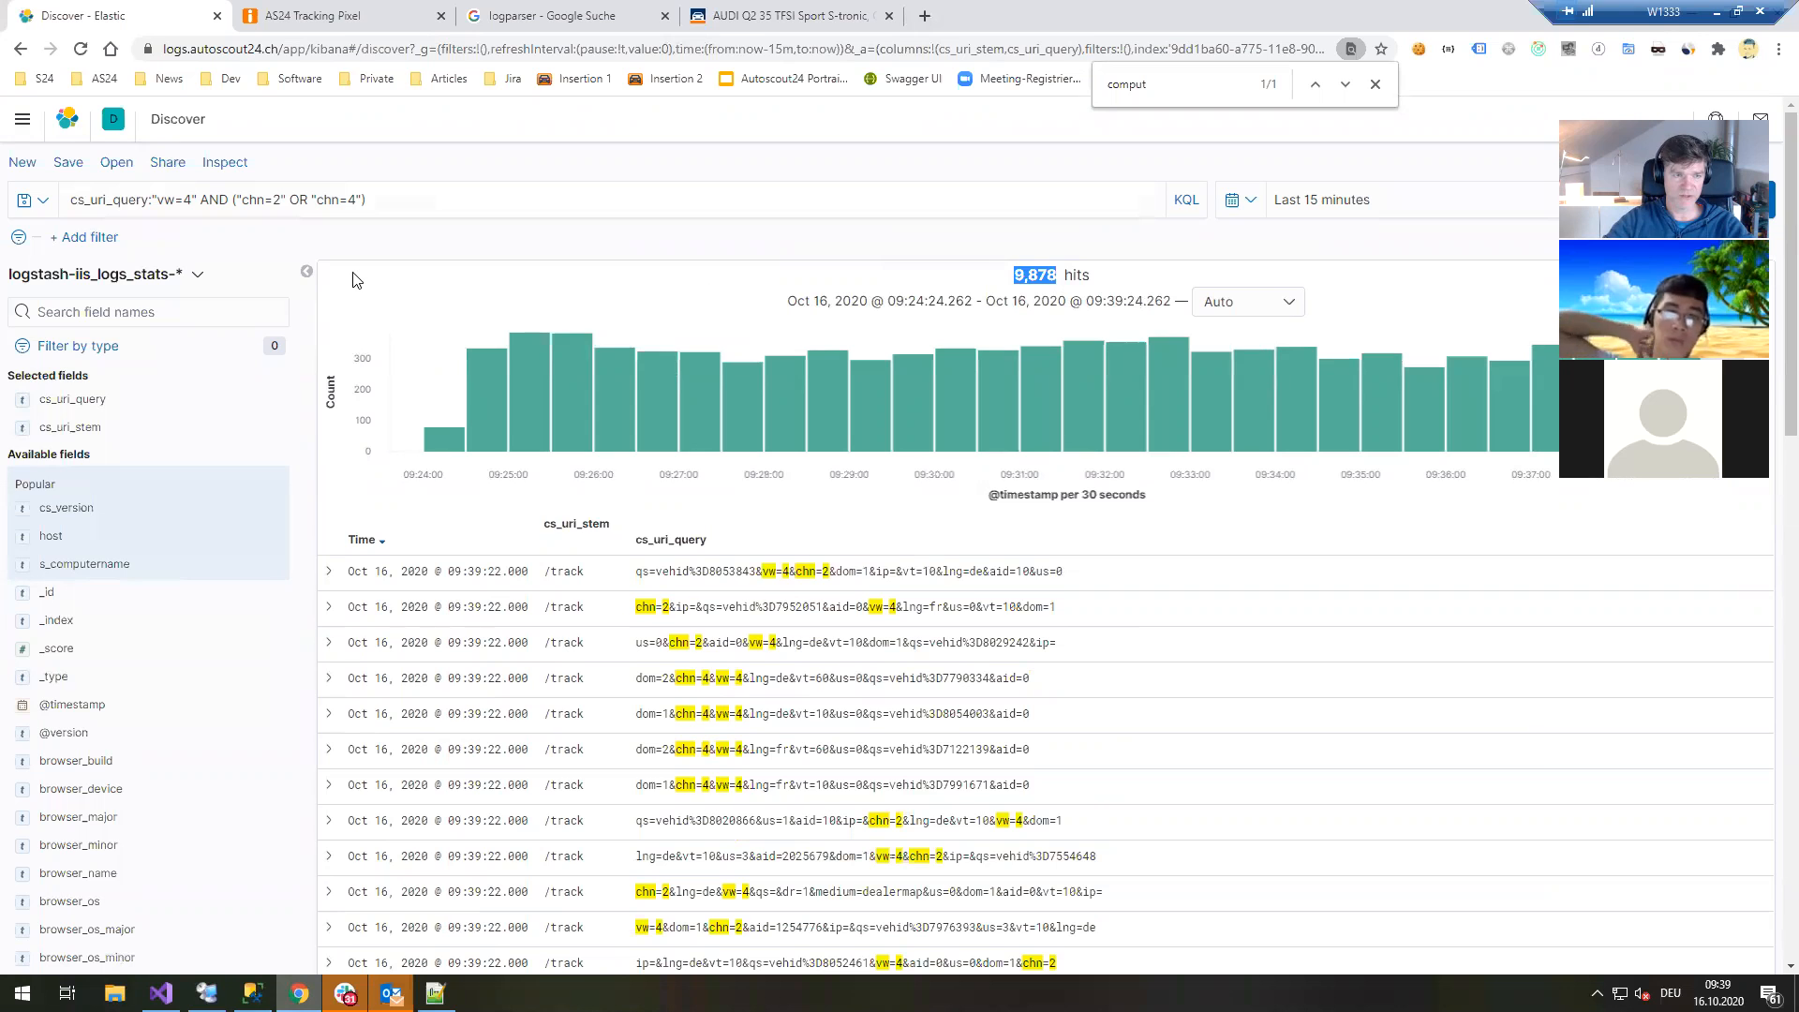
pyautogui.click(253, 993)
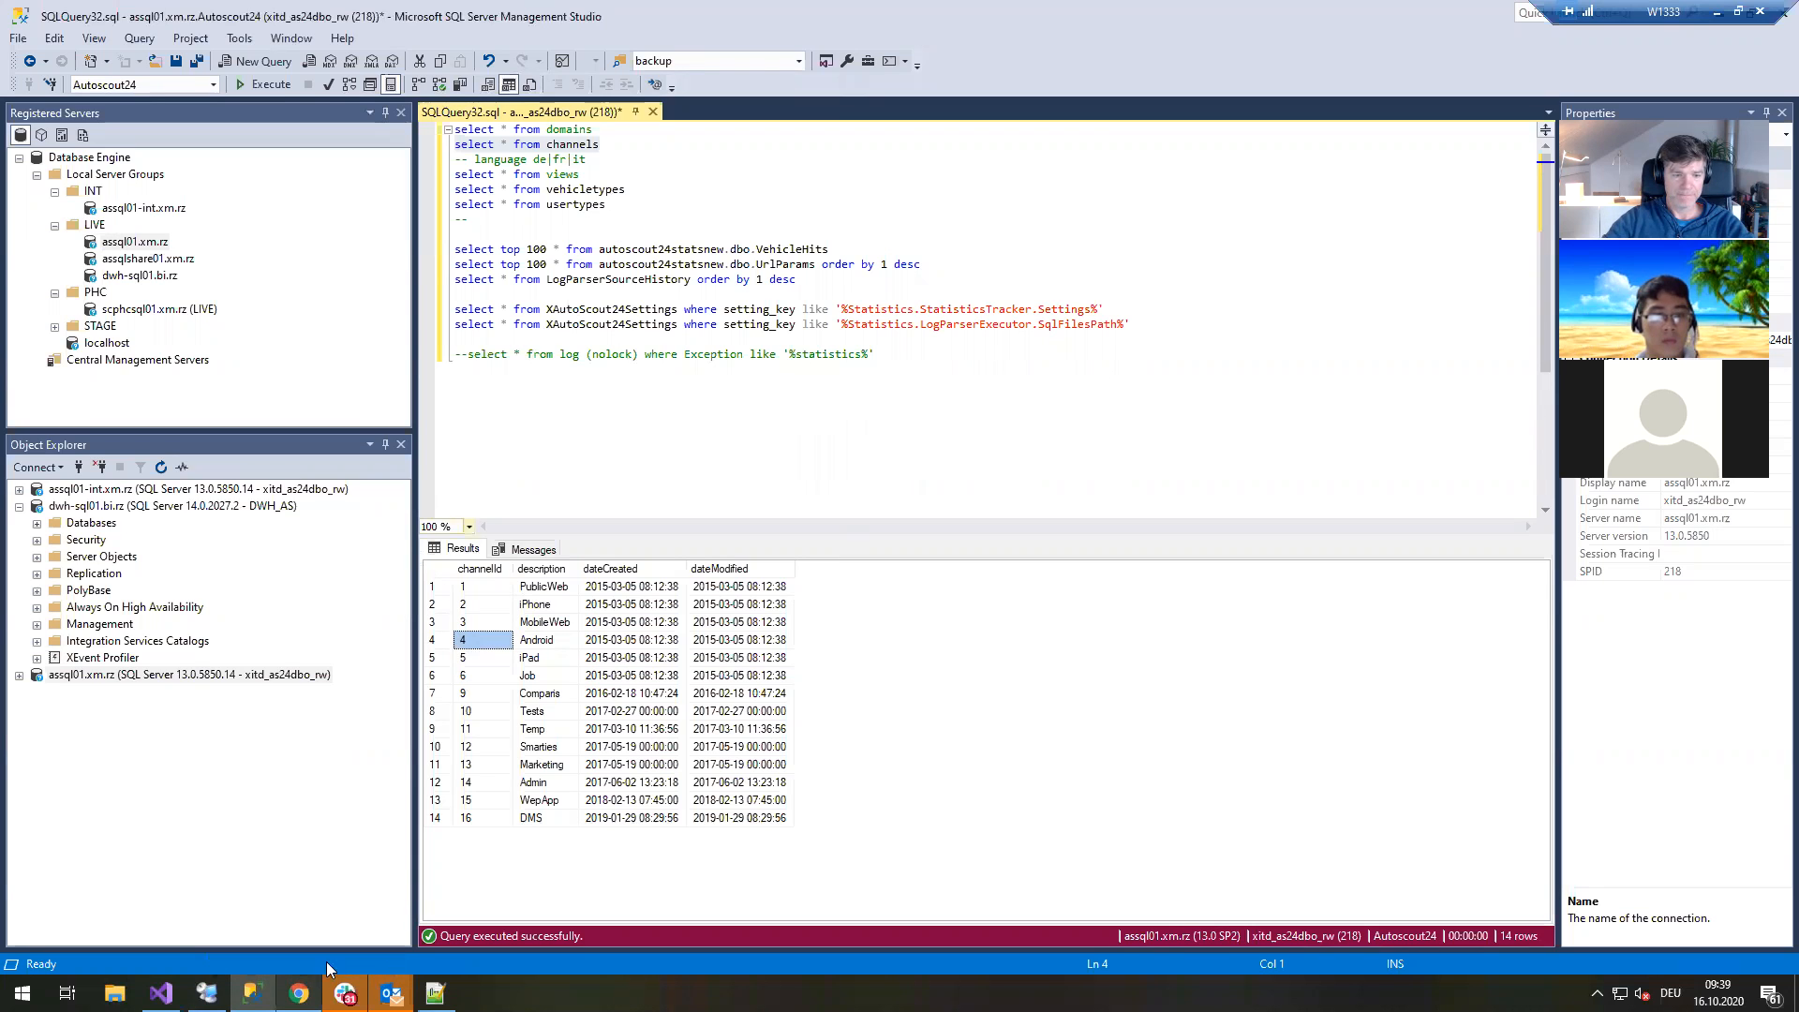
pyautogui.click(299, 993)
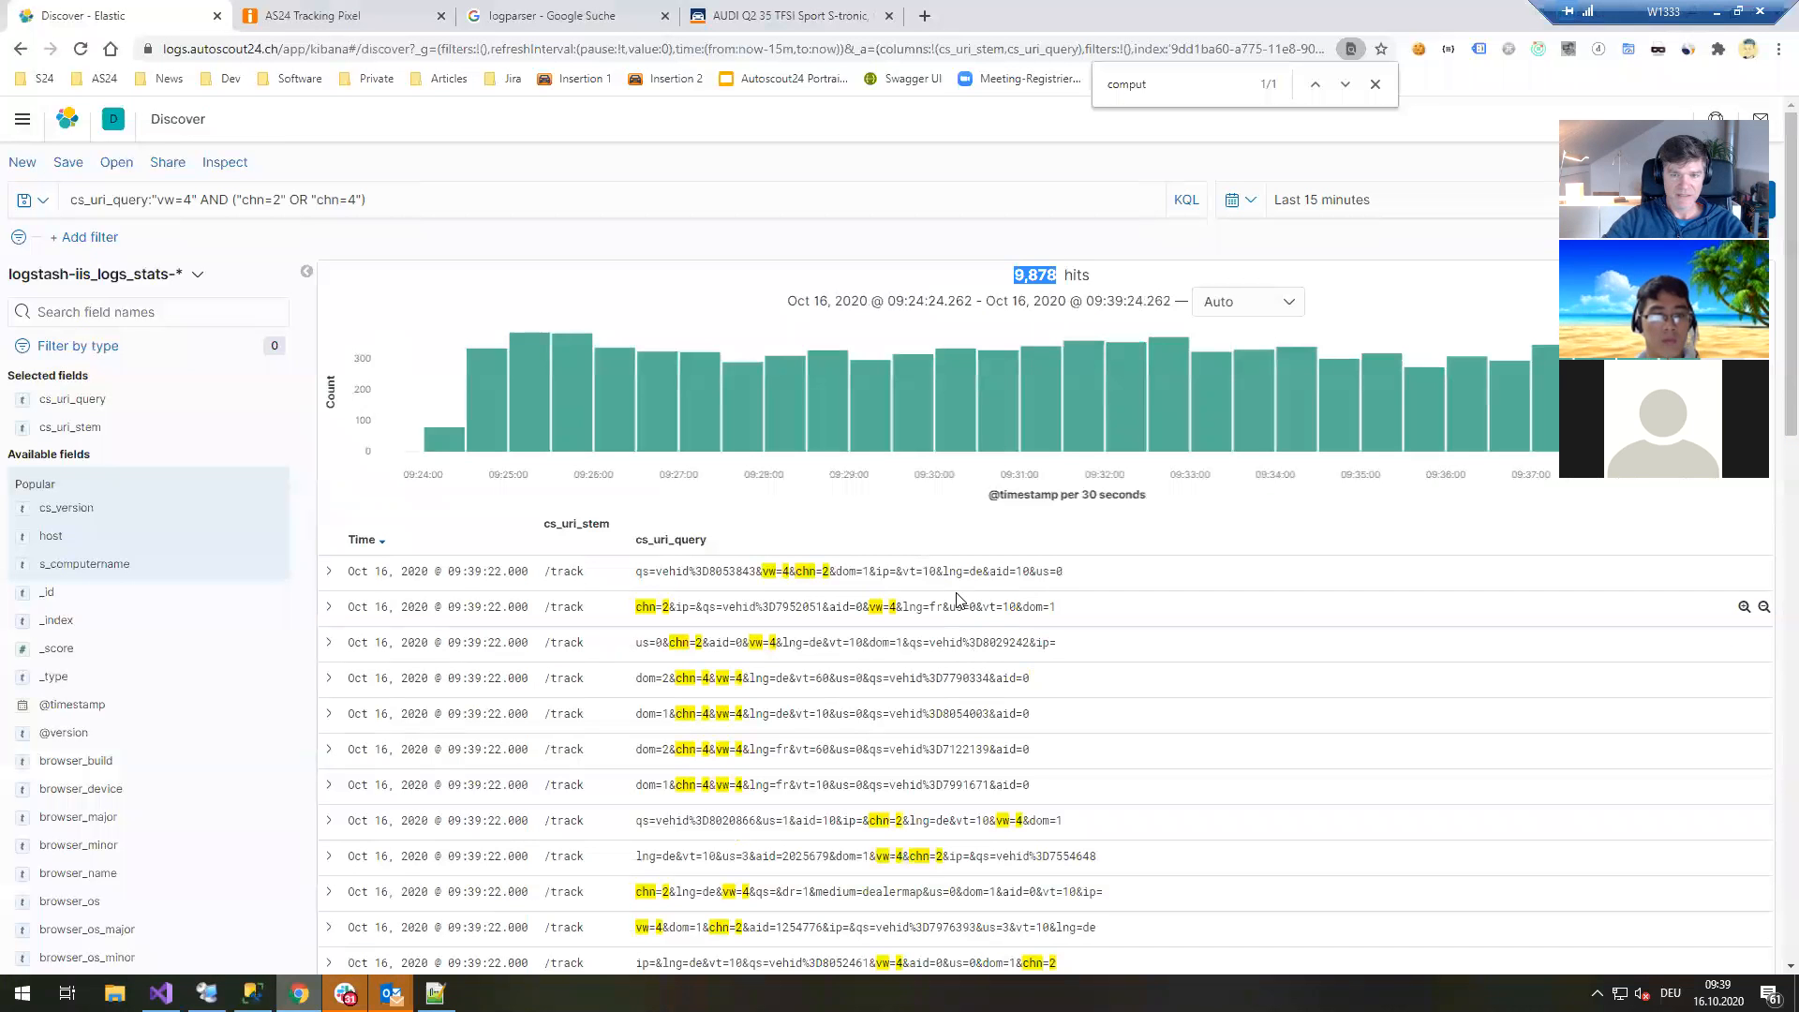
pyautogui.click(1026, 275)
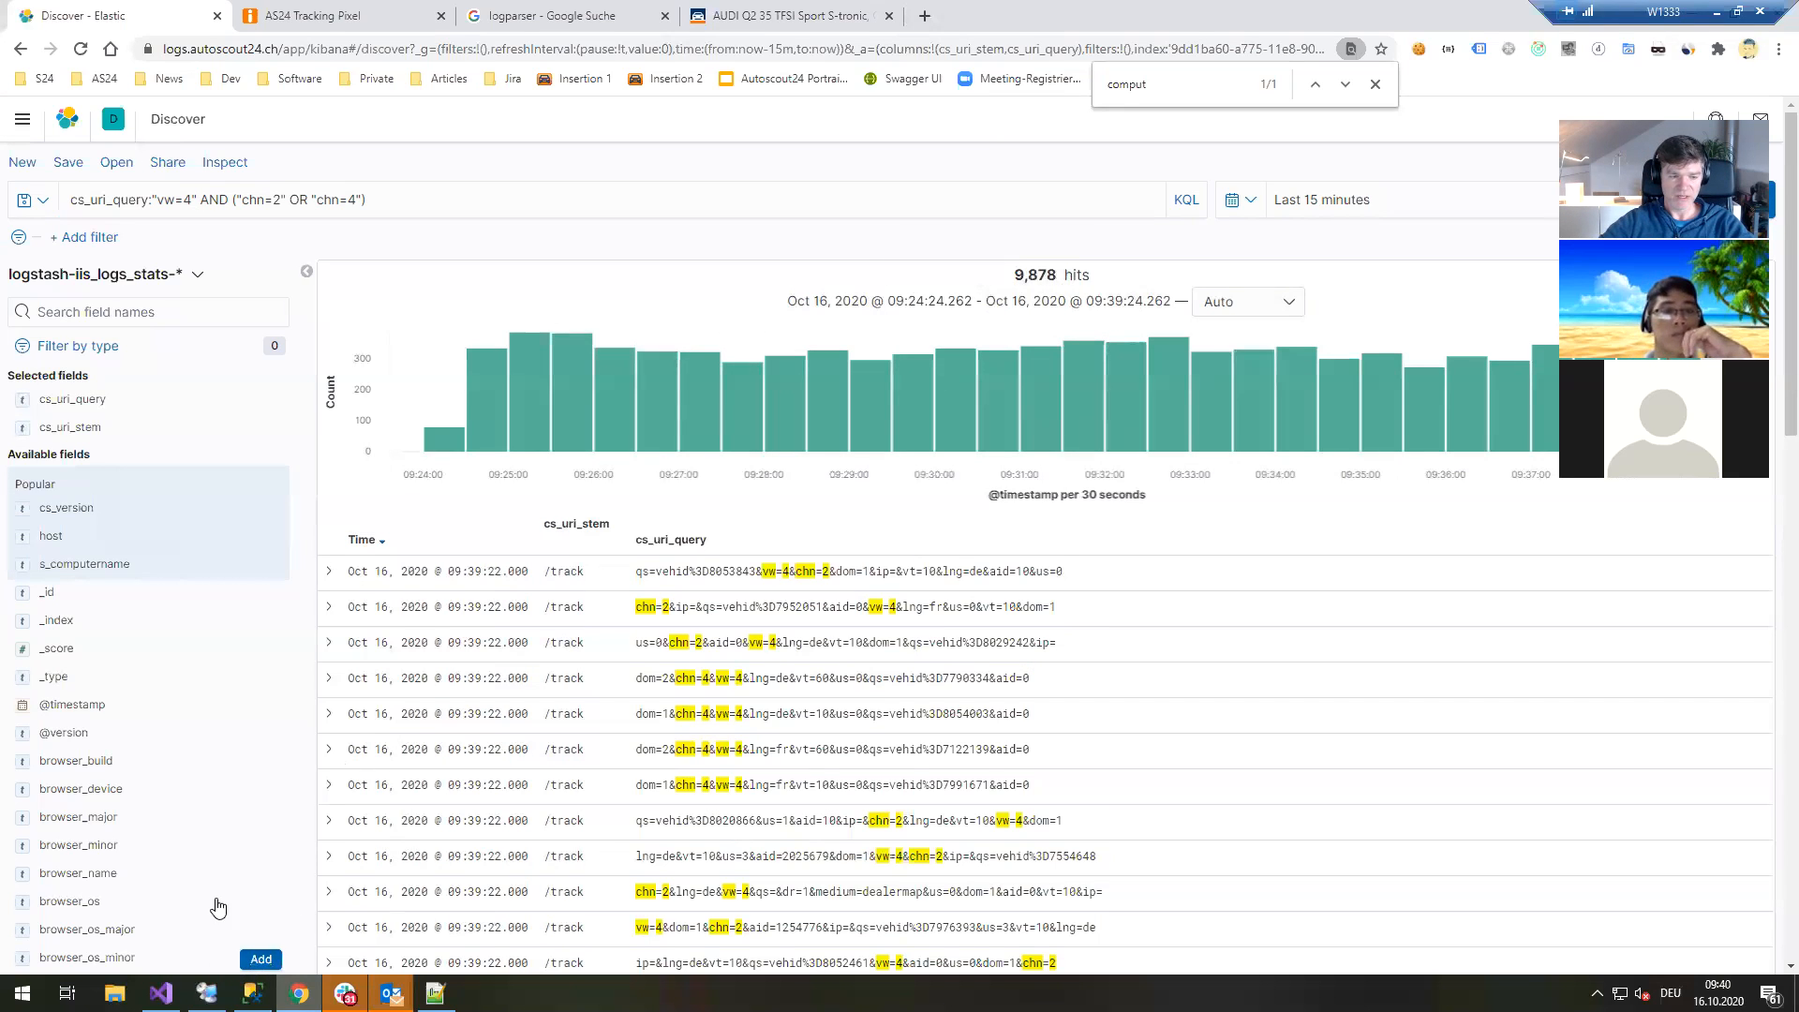
# Switch to Visual Studio, collapse the AS24.Jobs.Lib project, and open Program.cs of AS24.Jobs.StatisticsTracker.
pyautogui.click(161, 992)
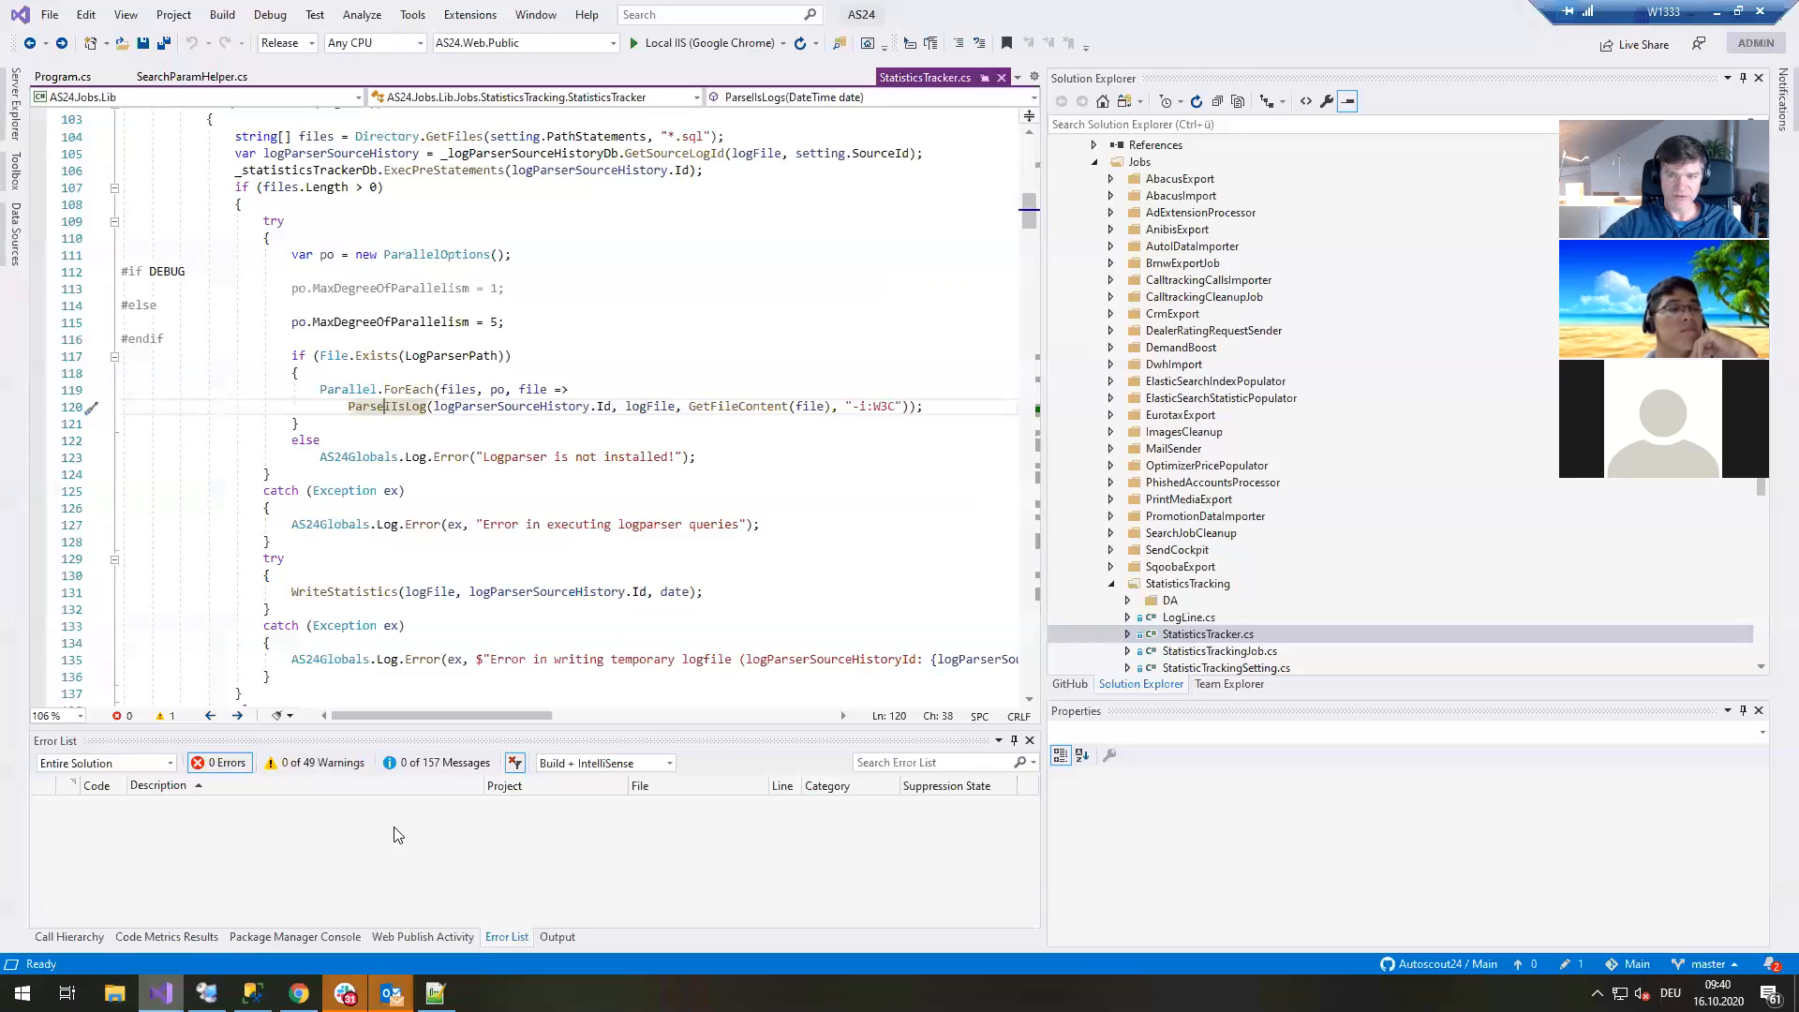
pyautogui.scroll(9, 1284, 539)
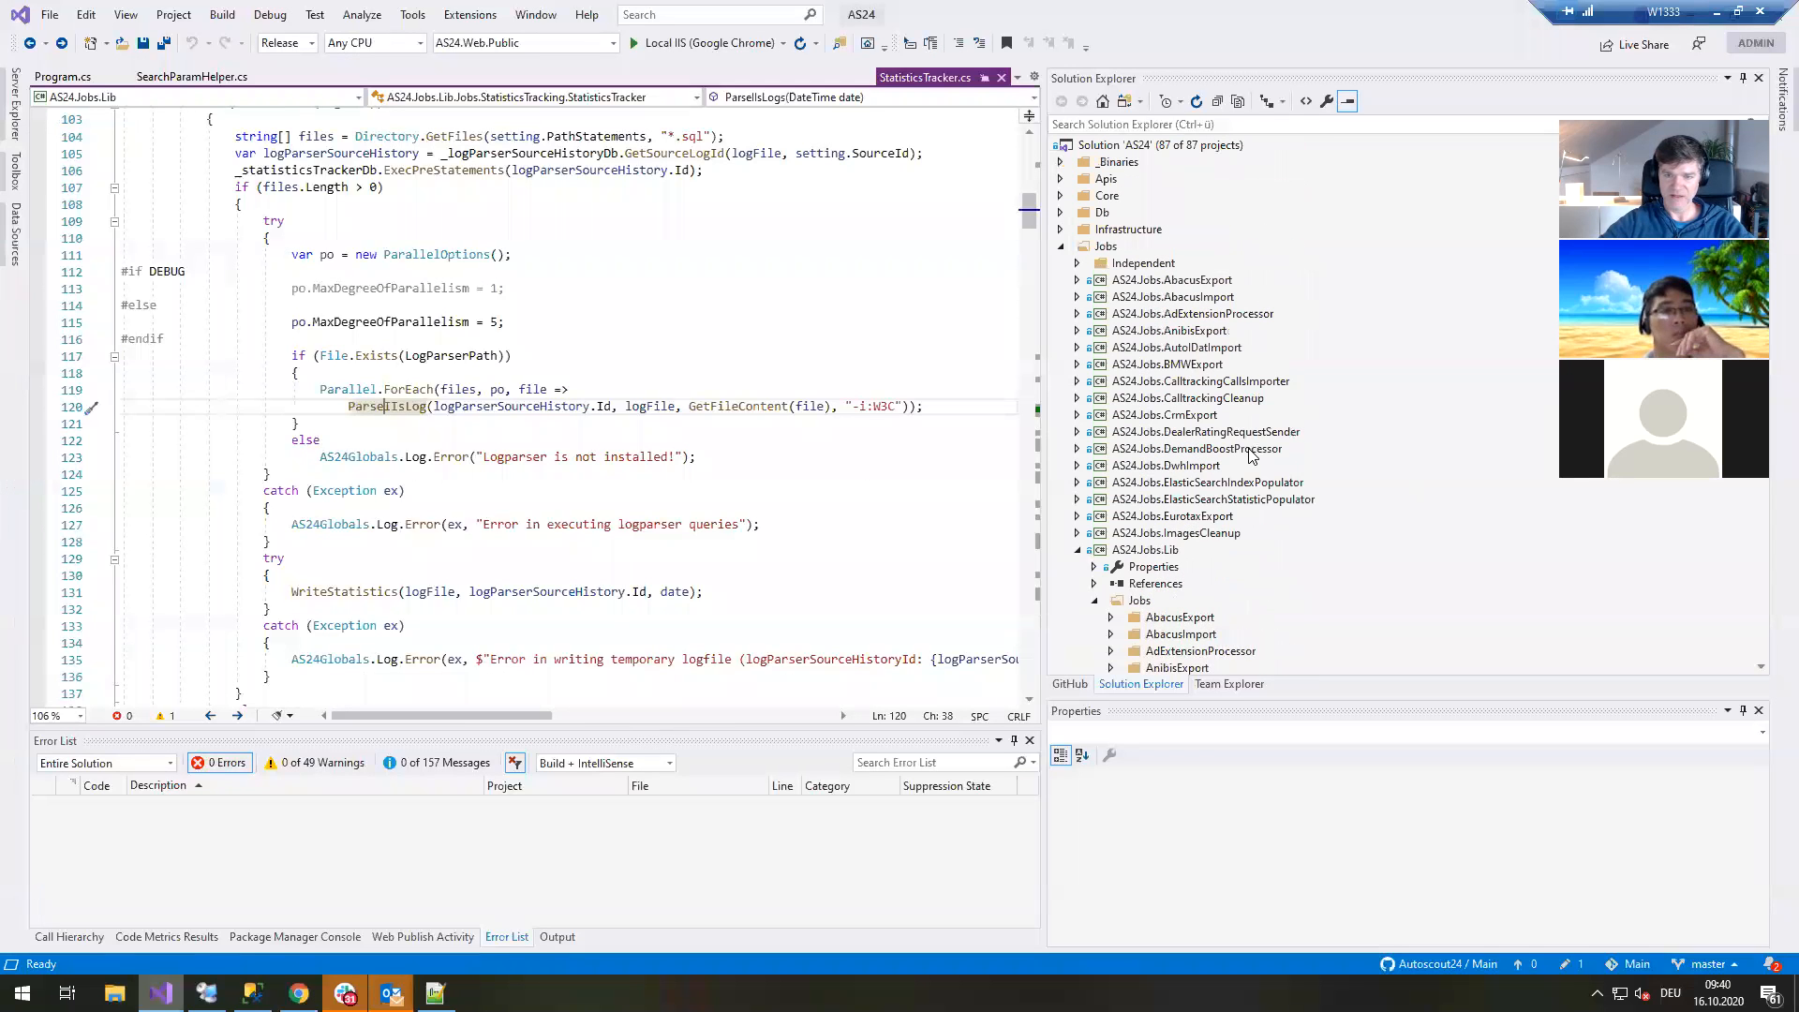
pyautogui.click(1077, 550)
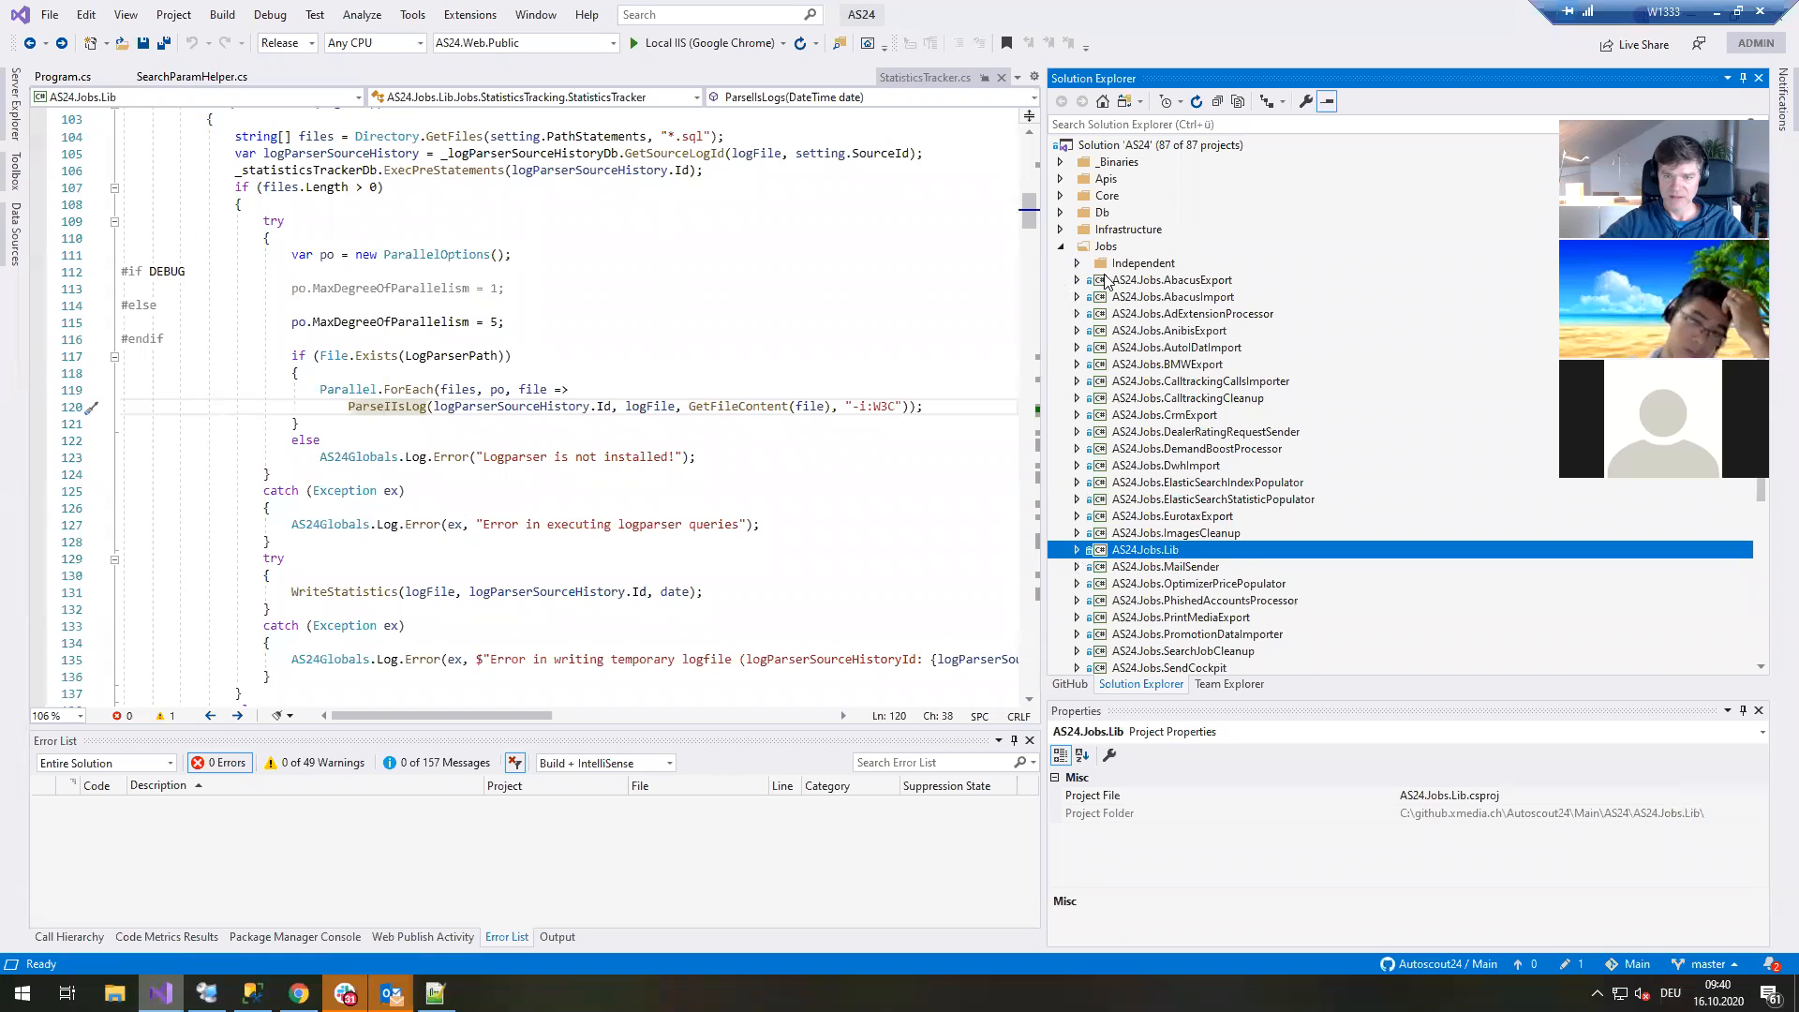
pyautogui.scroll(-5, 1107, 281)
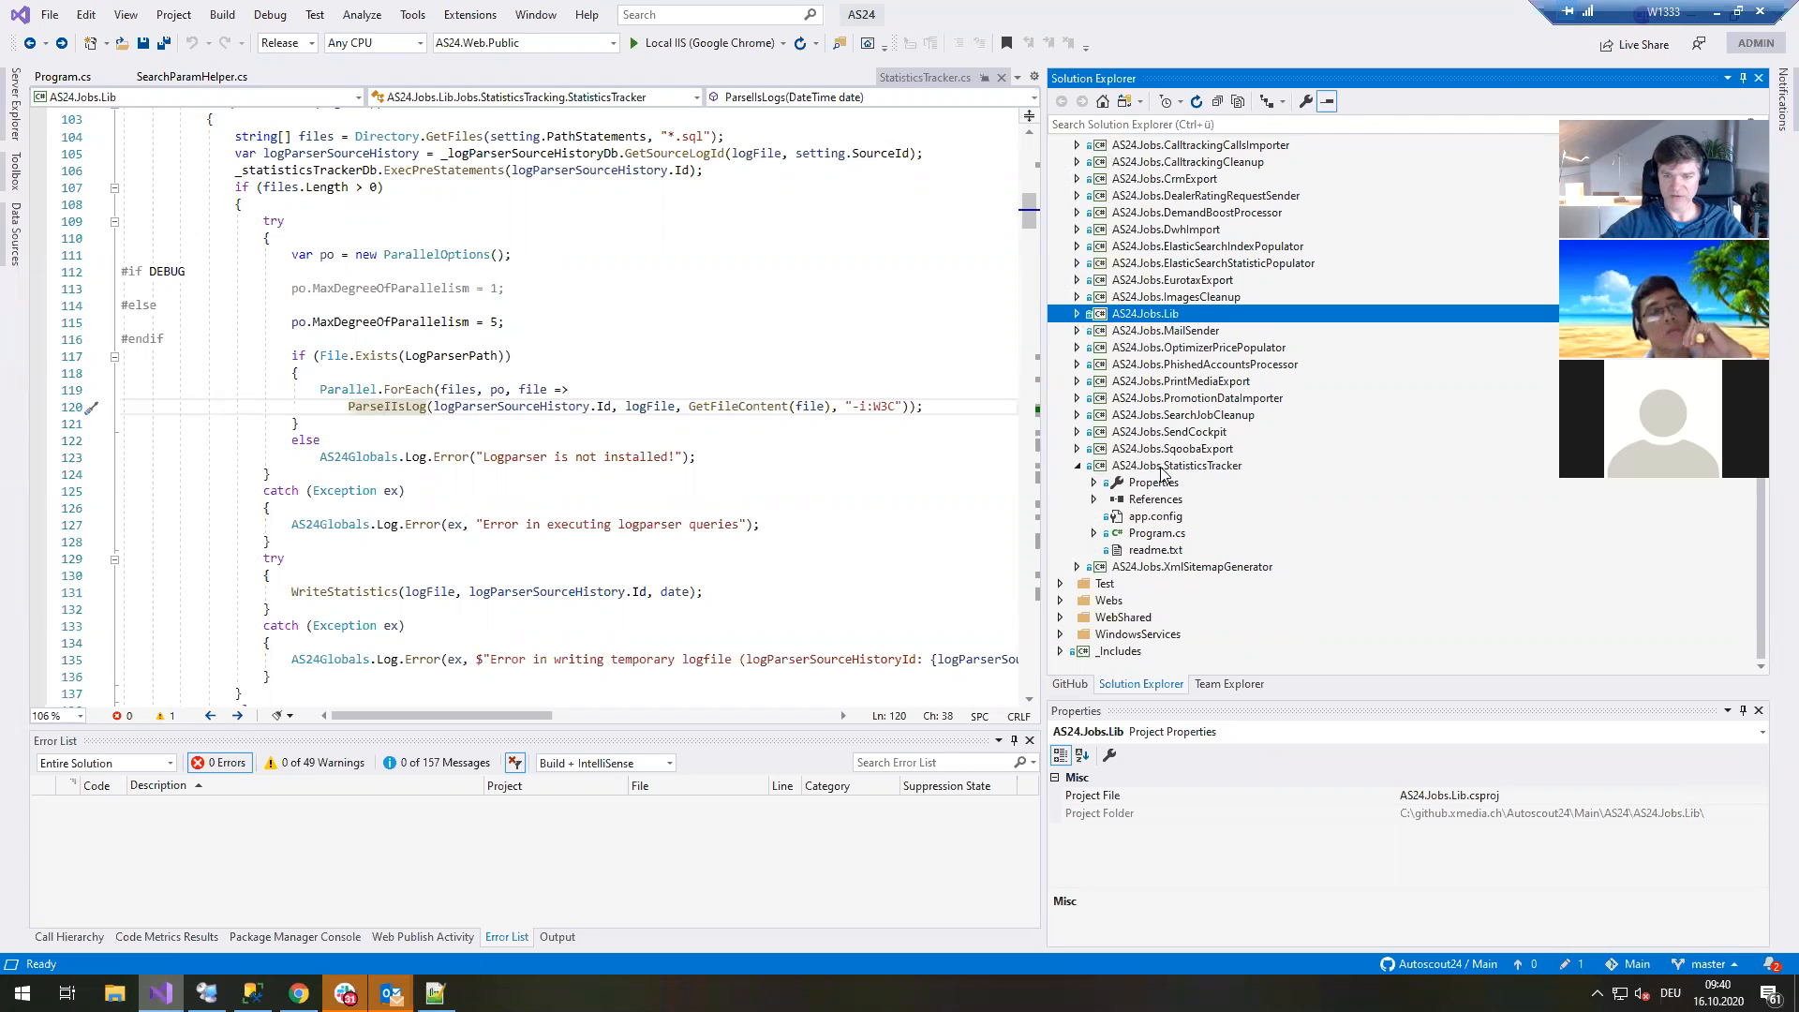
pyautogui.doubleClick(1158, 536)
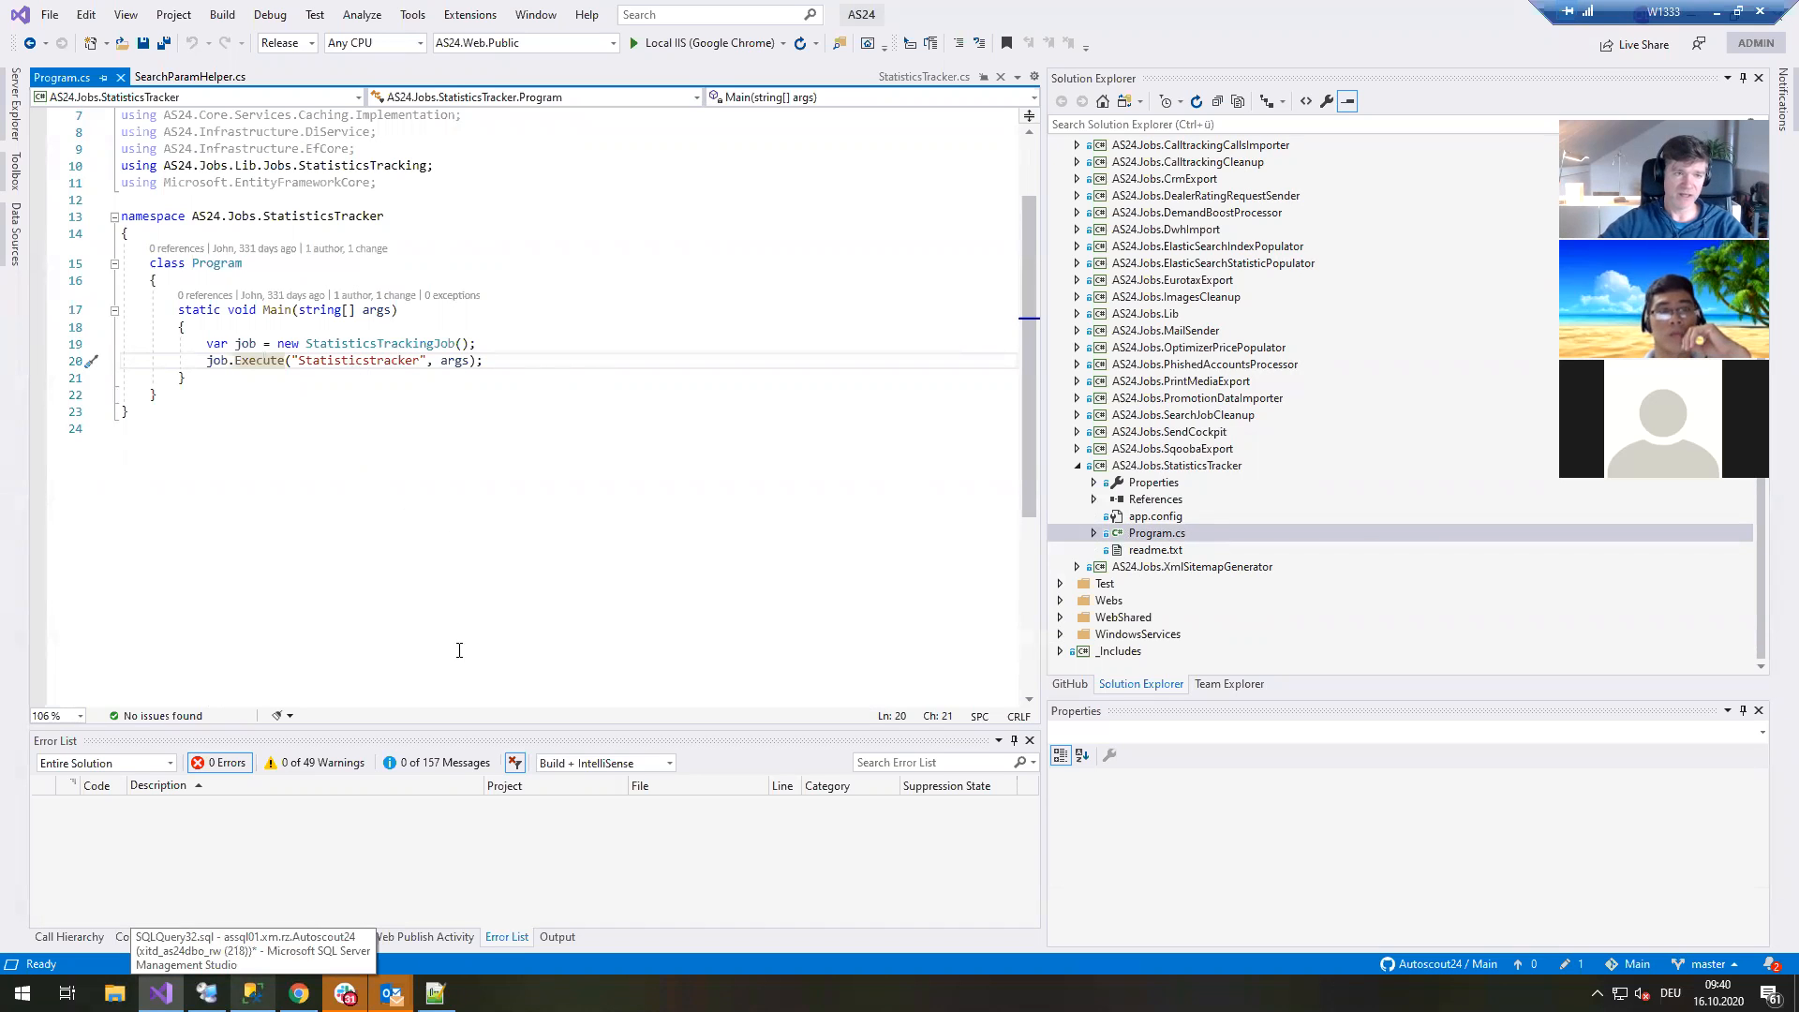
# Switch to the "logparser" Google results in Chrome and highlight the date of the Log Parser 2.2 download entry.
pyautogui.hotkey('alt', 'Tab')
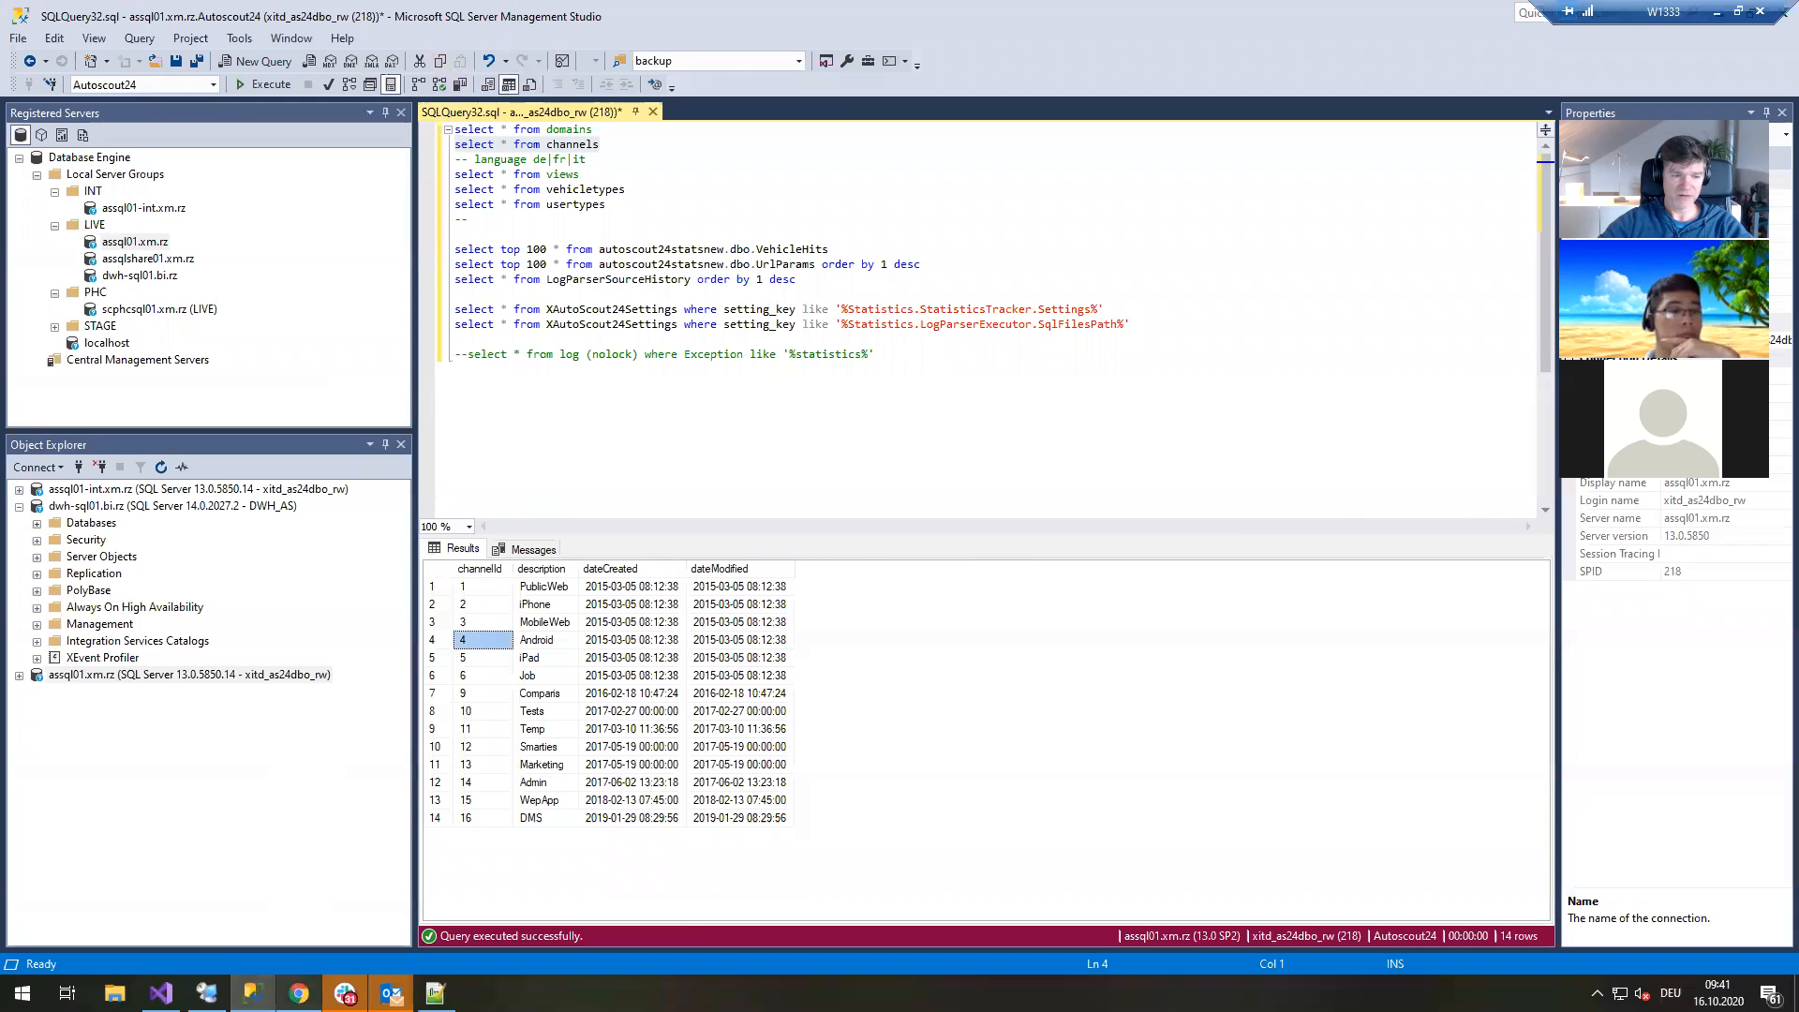
pyautogui.hotkey('alt', 'Tab')
pyautogui.click(575, 16)
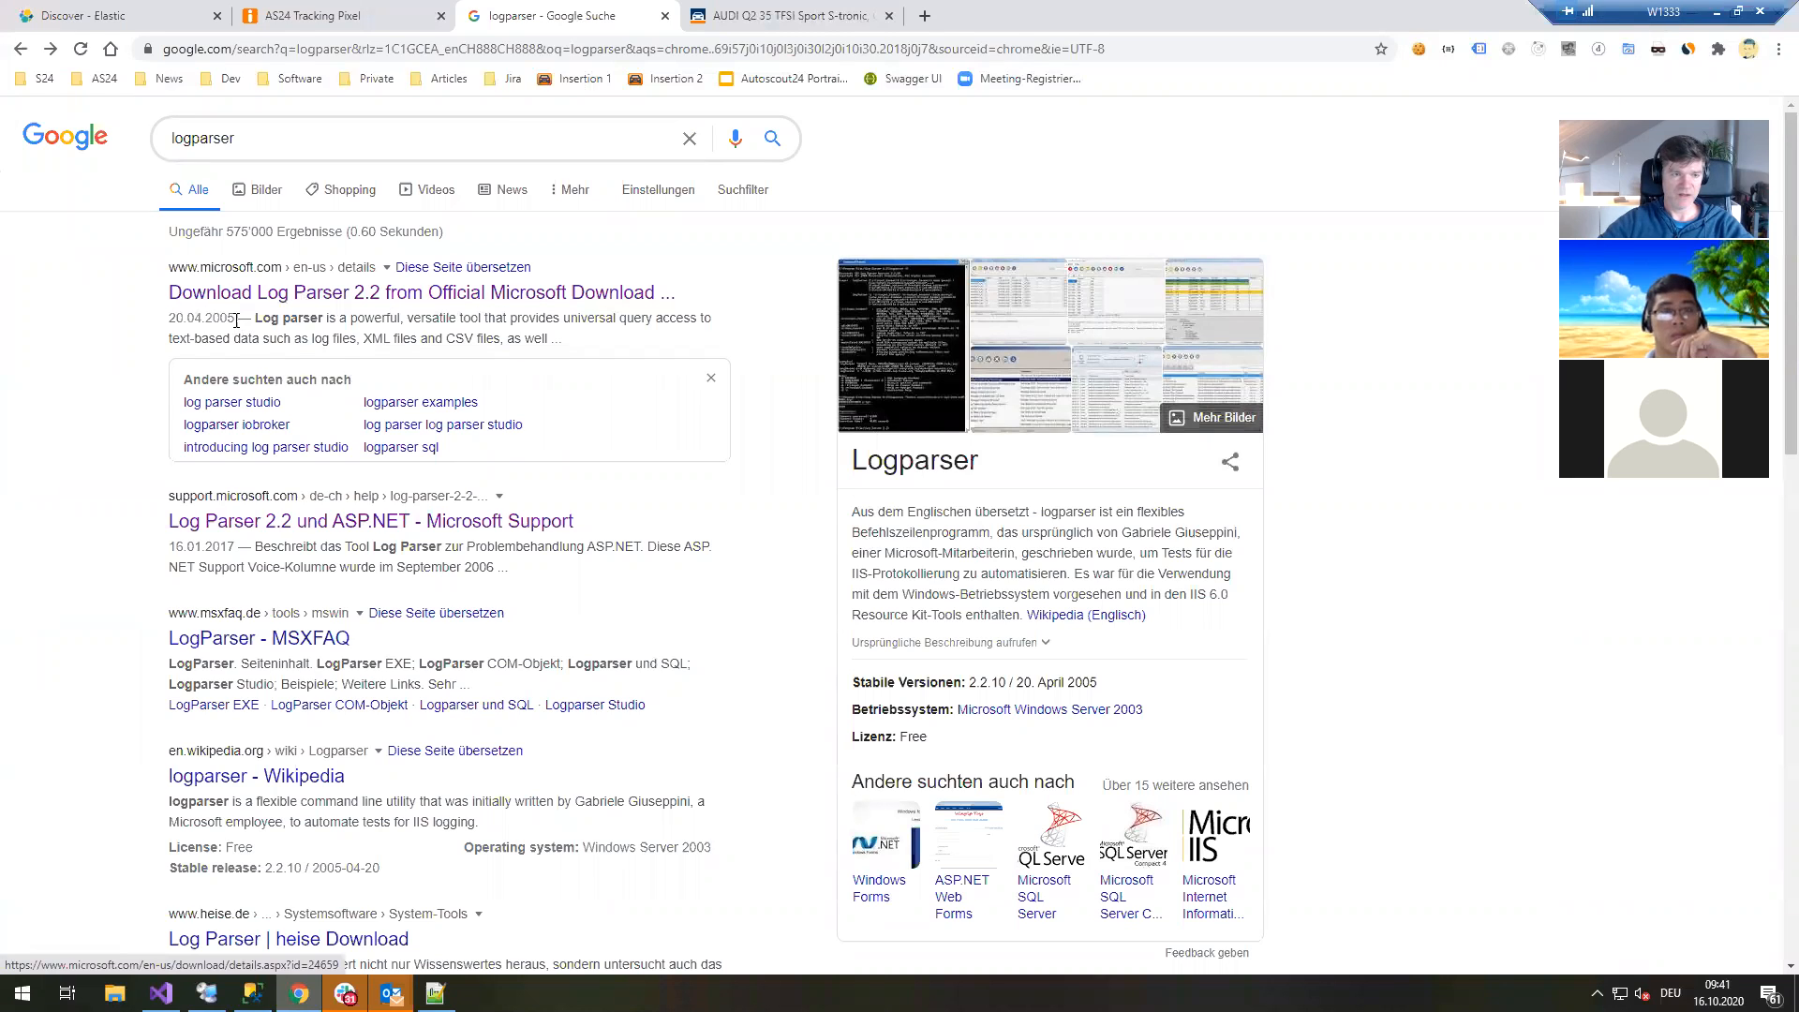
pyautogui.moveTo(172, 318); pyautogui.dragTo(237, 315)
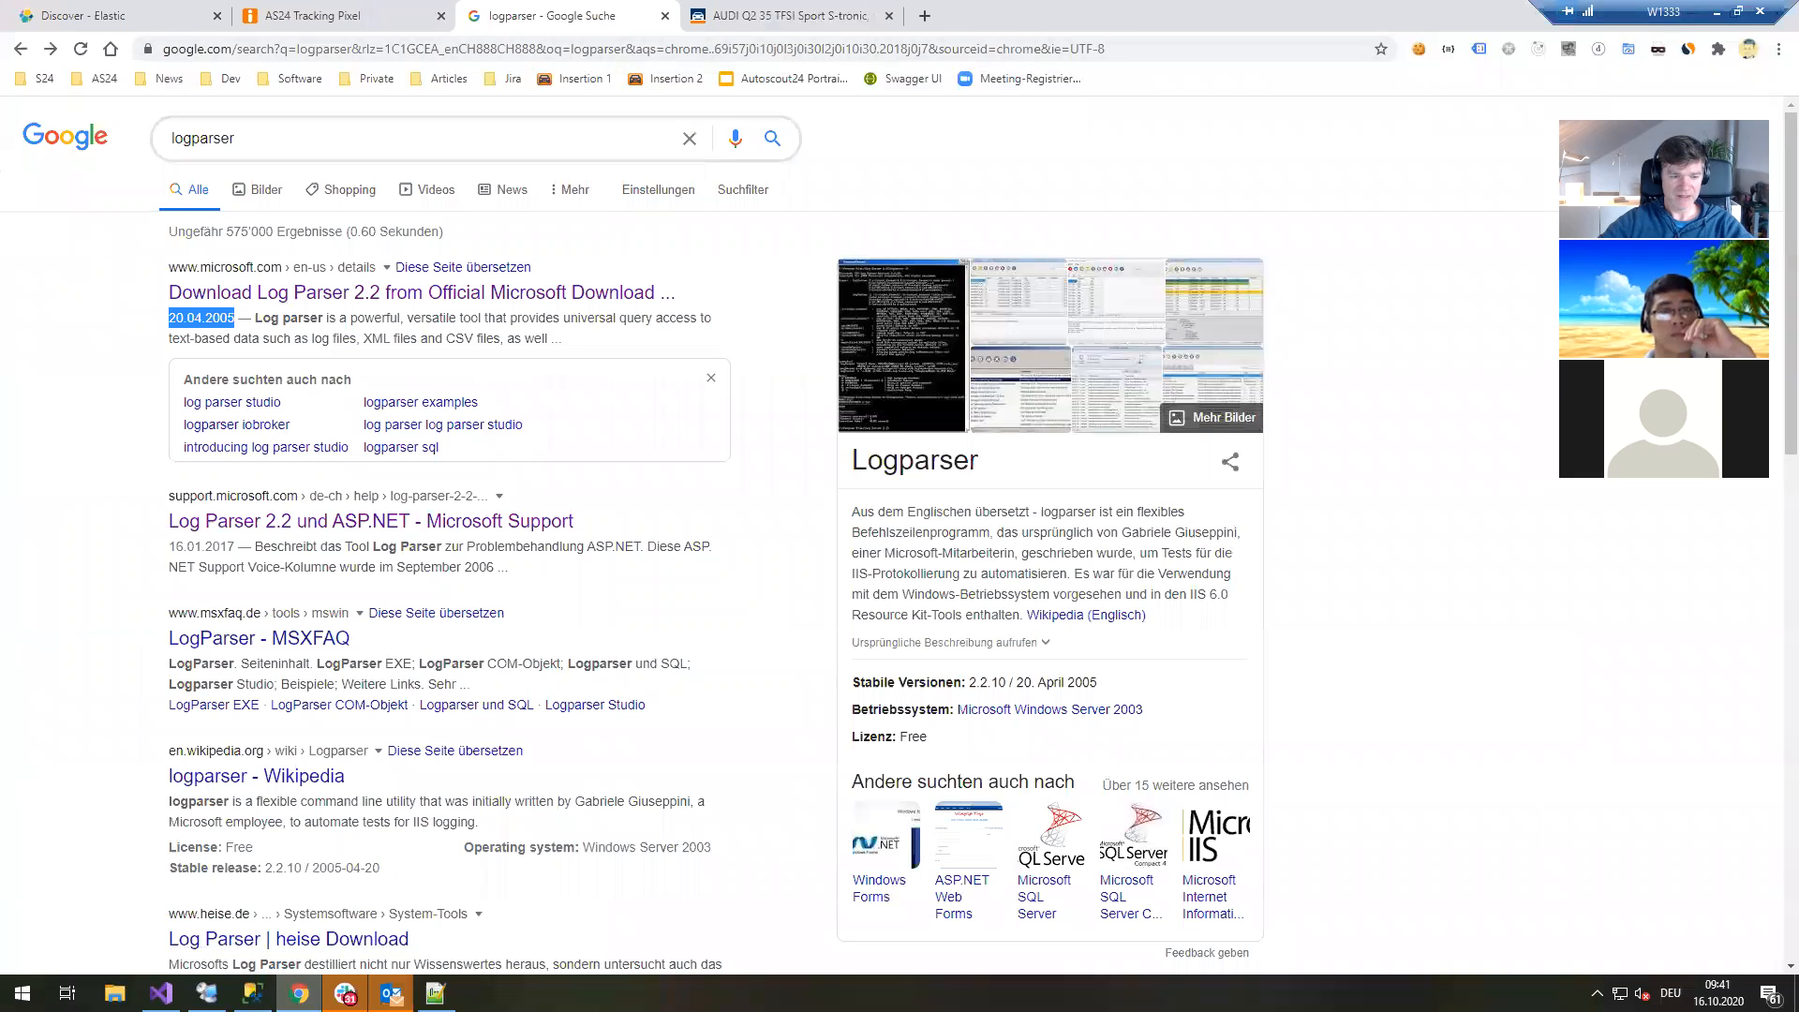
# Switch to SQL Server Management Studio, run "select top 100 * from autoscout24statsnew.dbo.UrlParams order by 1 desc", and point out the UrlParams table name.
pyautogui.click(252, 993)
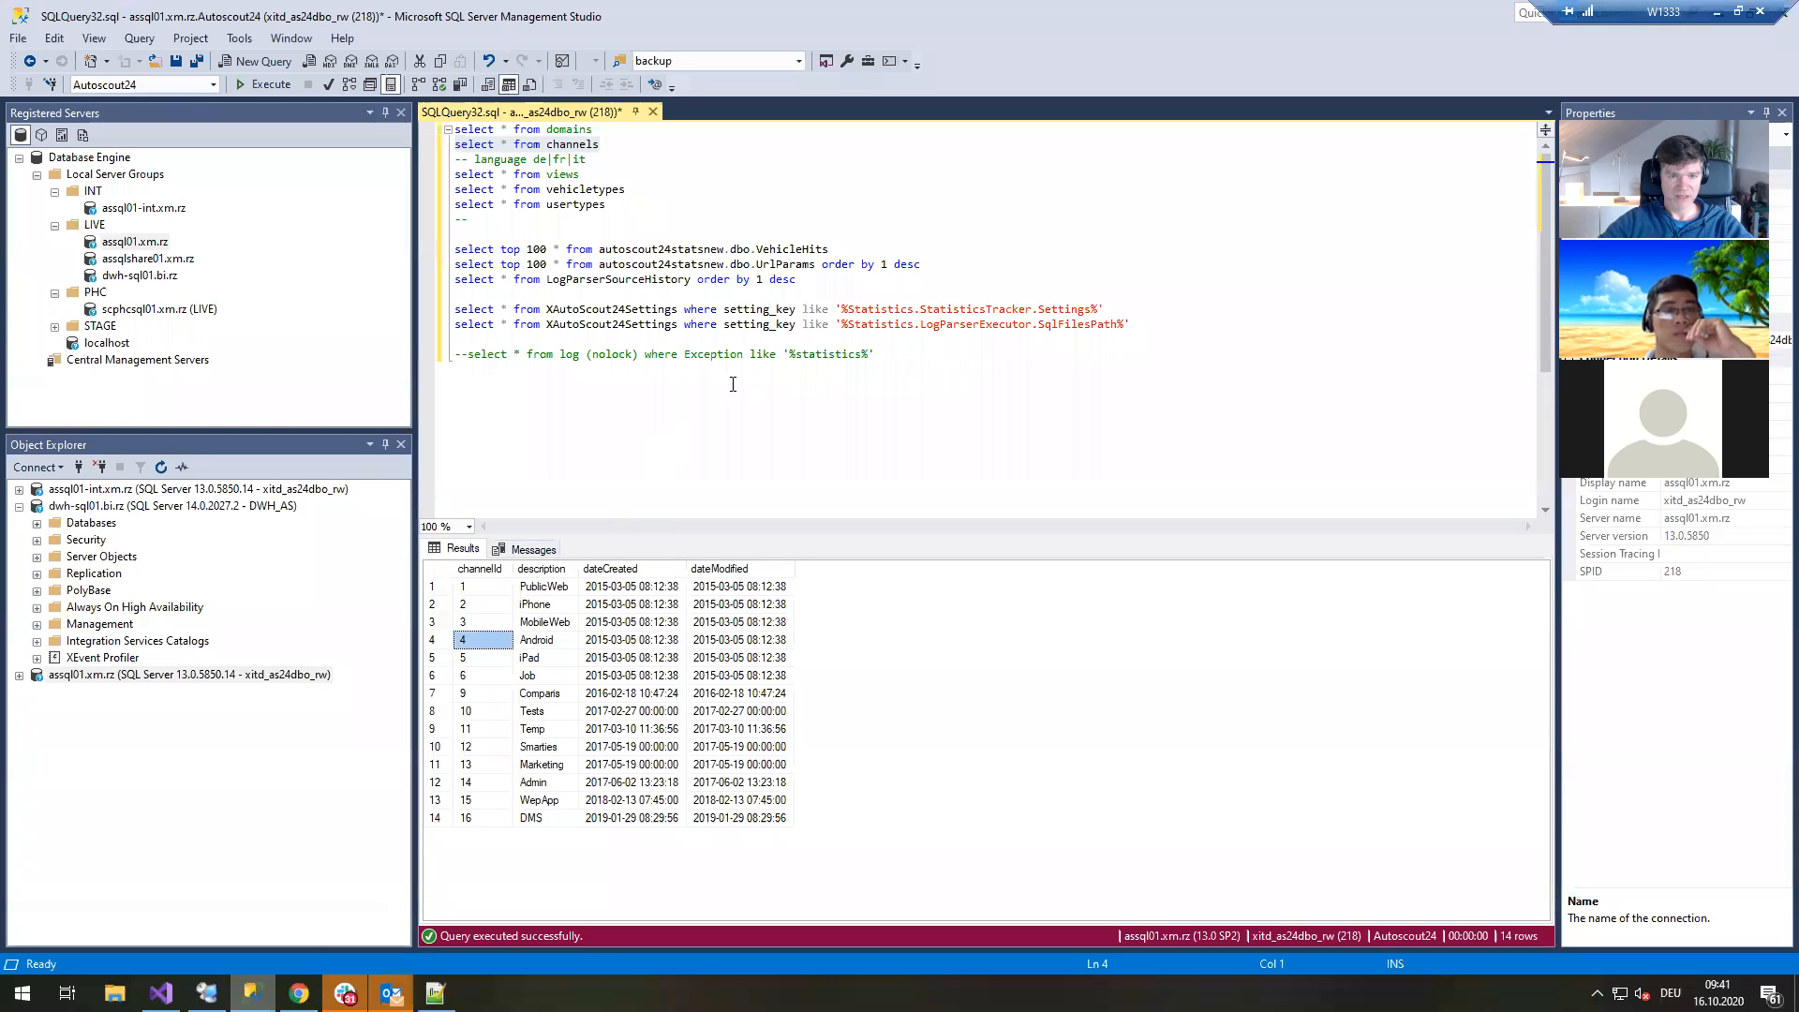
pyautogui.moveTo(919, 265); pyautogui.dragTo(454, 265)
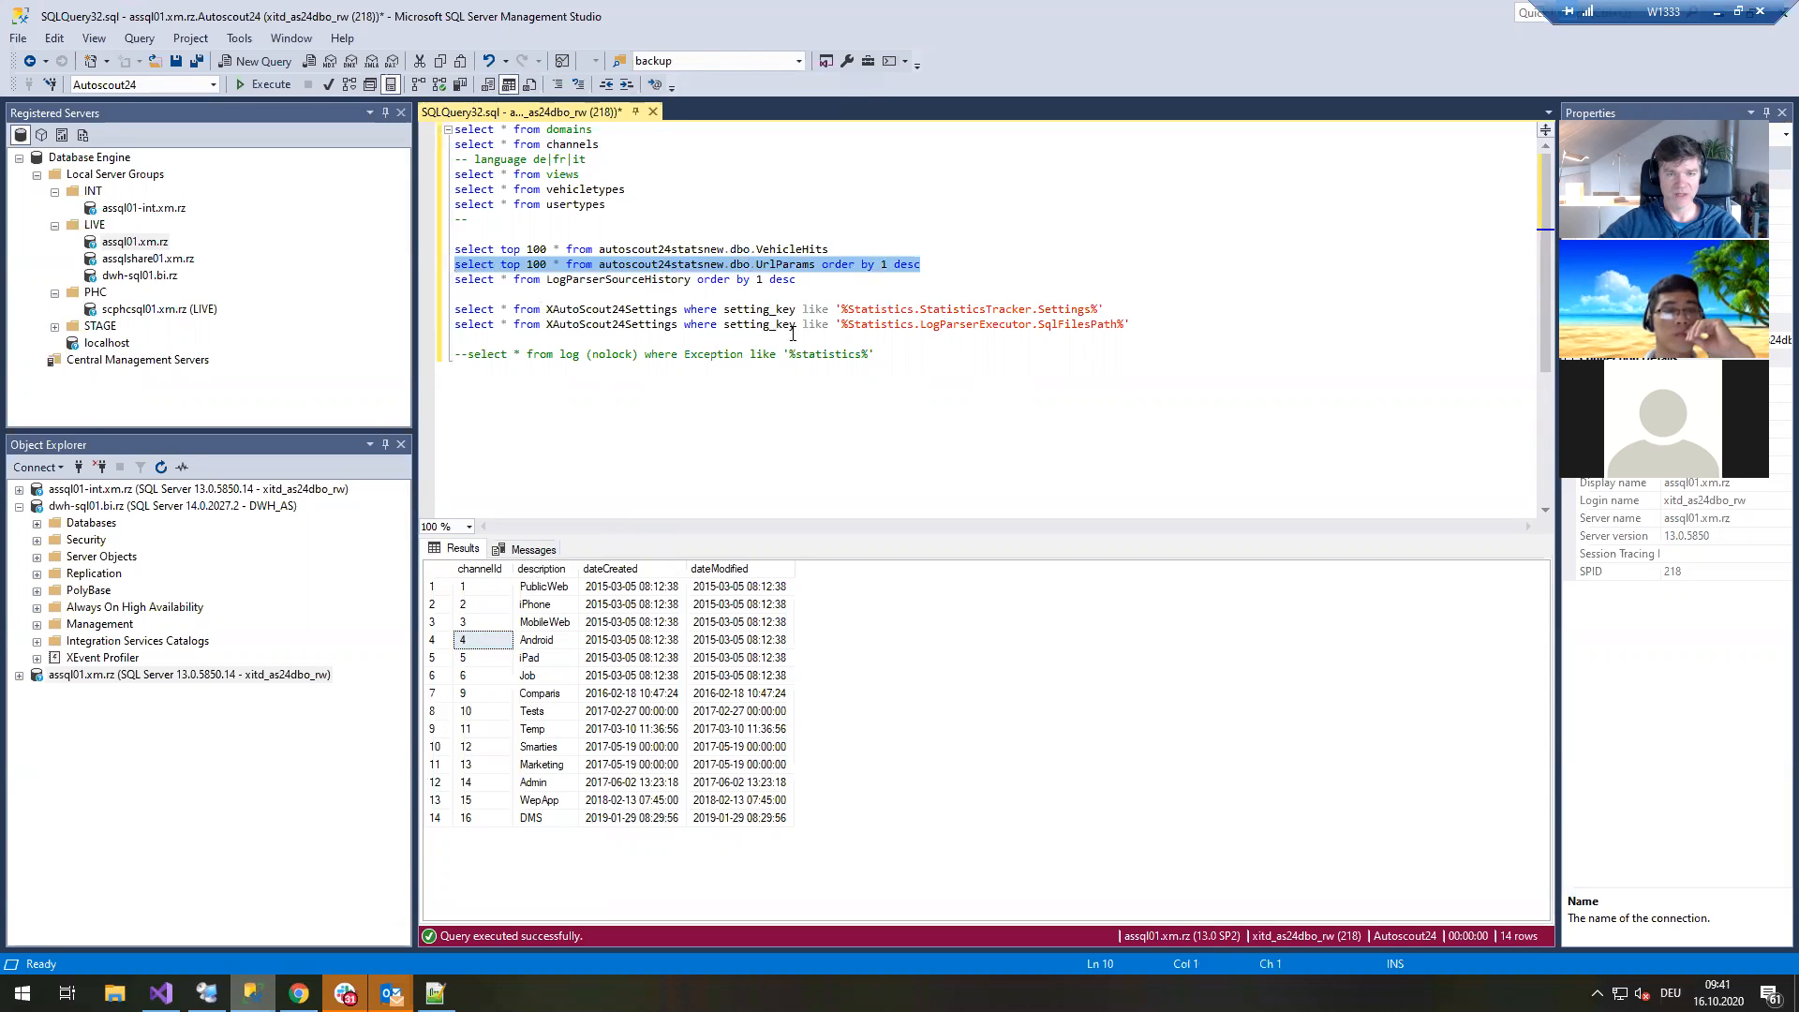
pyautogui.press('F5')
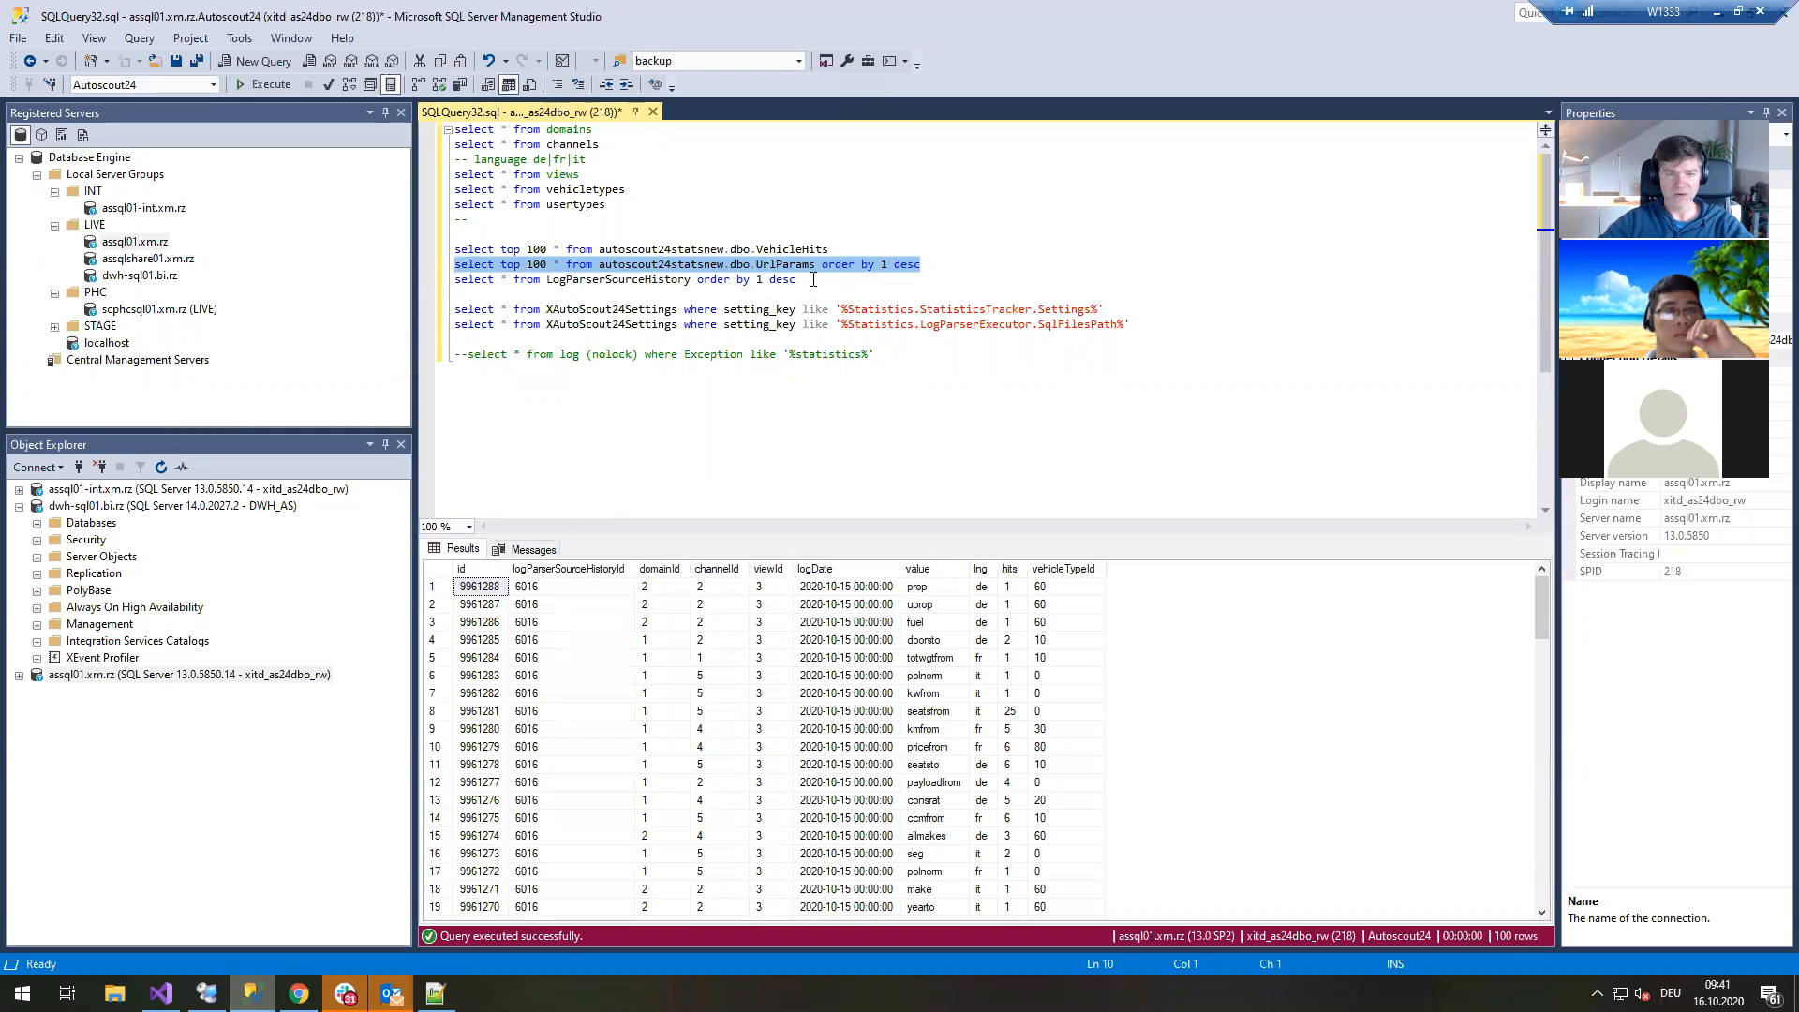
pyautogui.click(783, 265)
pyautogui.doubleClick(786, 266)
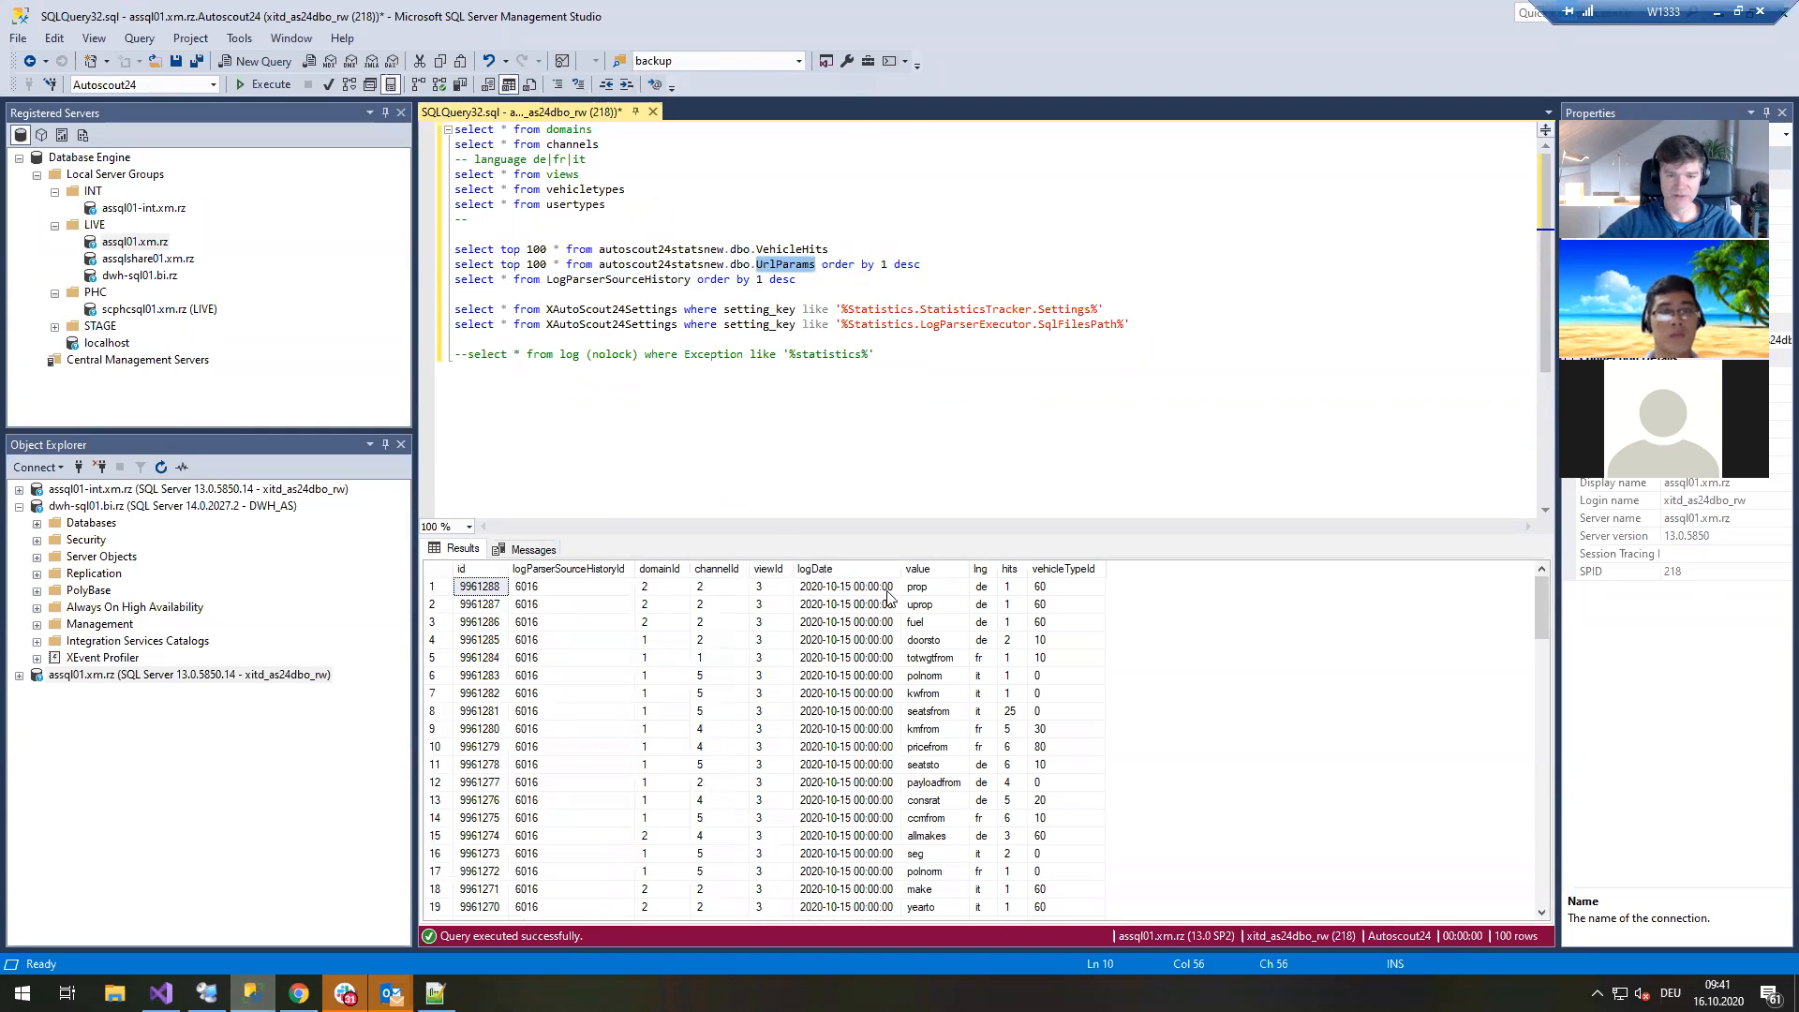
pyautogui.click(776, 280)
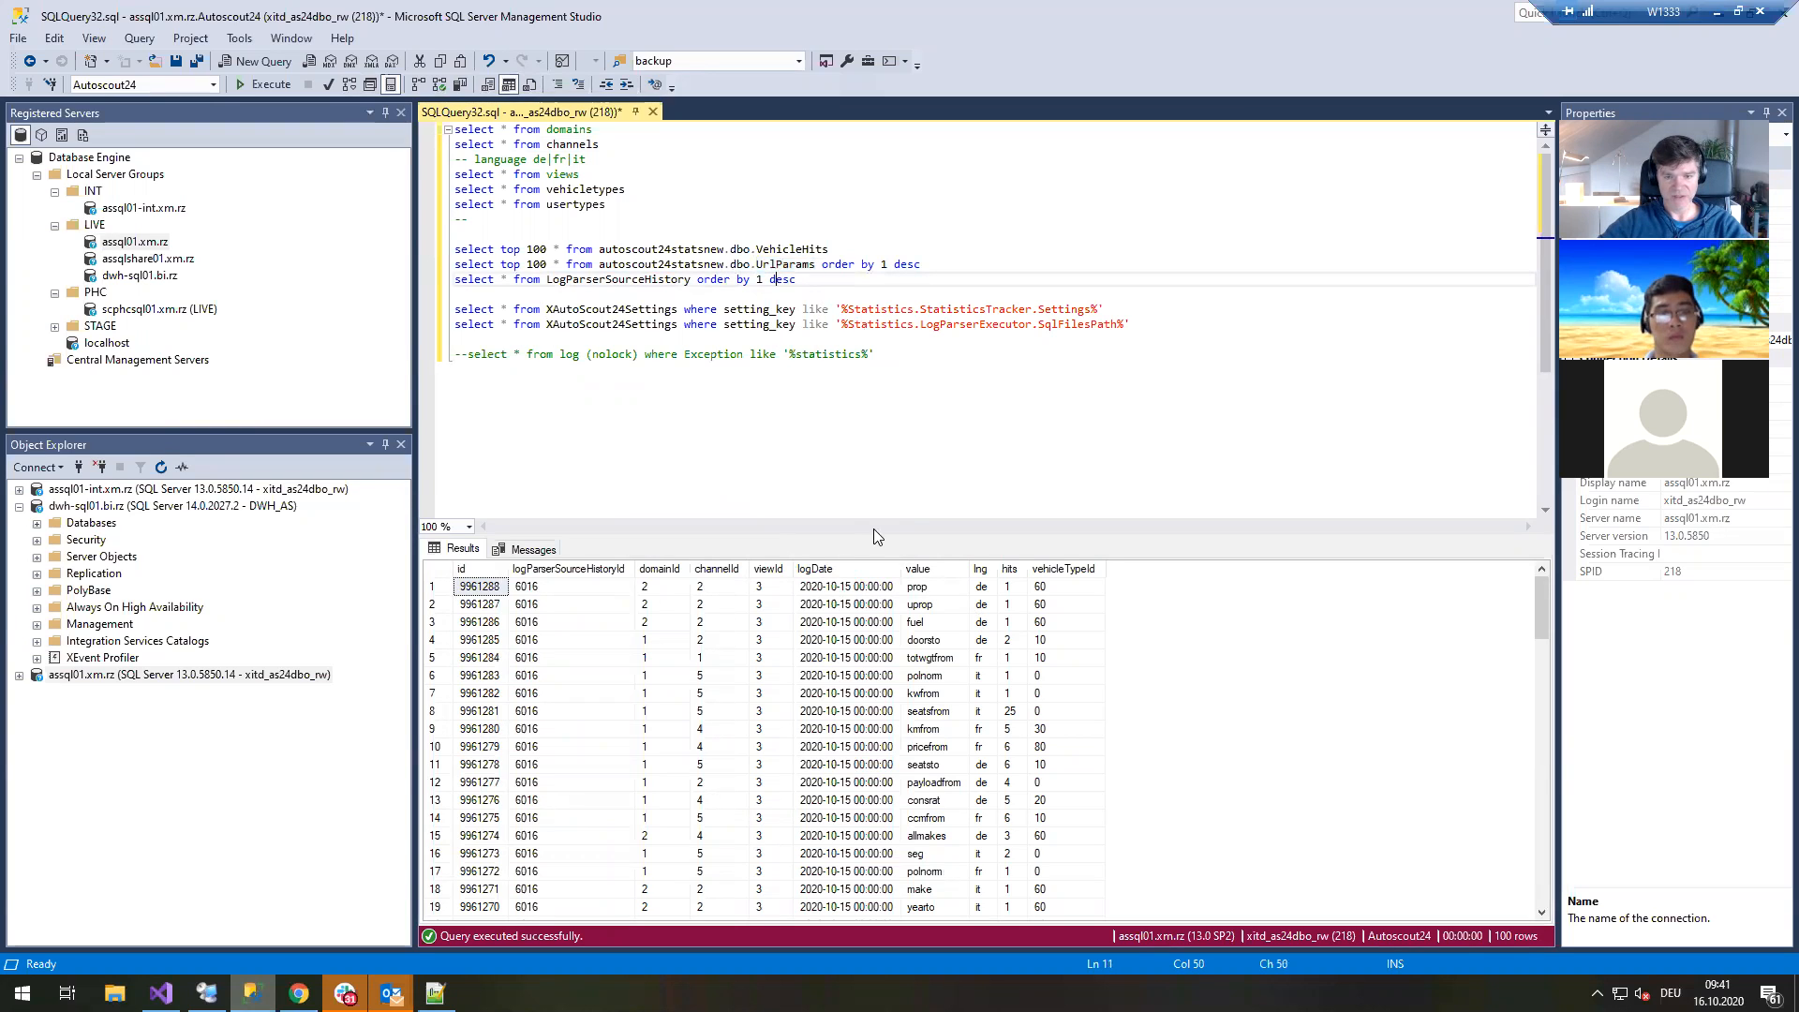
# Examine the value, hits, domainId, channelId and viewId entries of the "totwgtfrom" row in the UrlParams results.
pyautogui.click(944, 695)
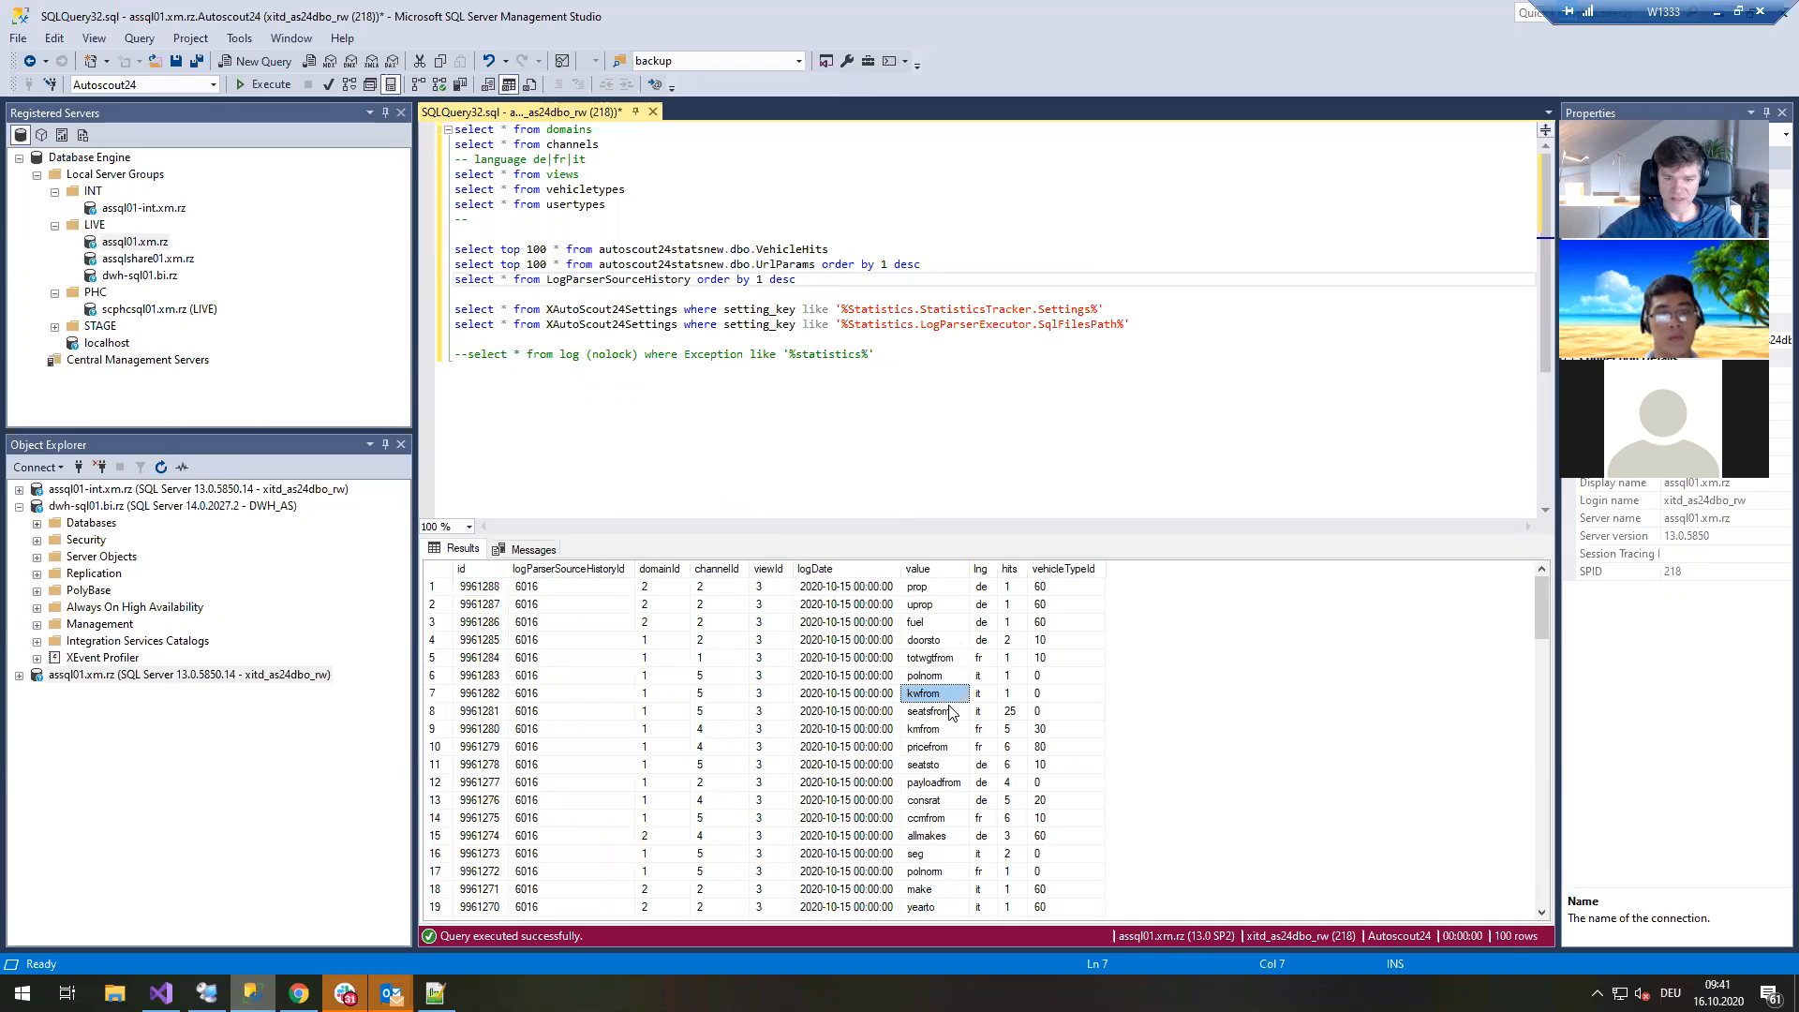
pyautogui.click(933, 660)
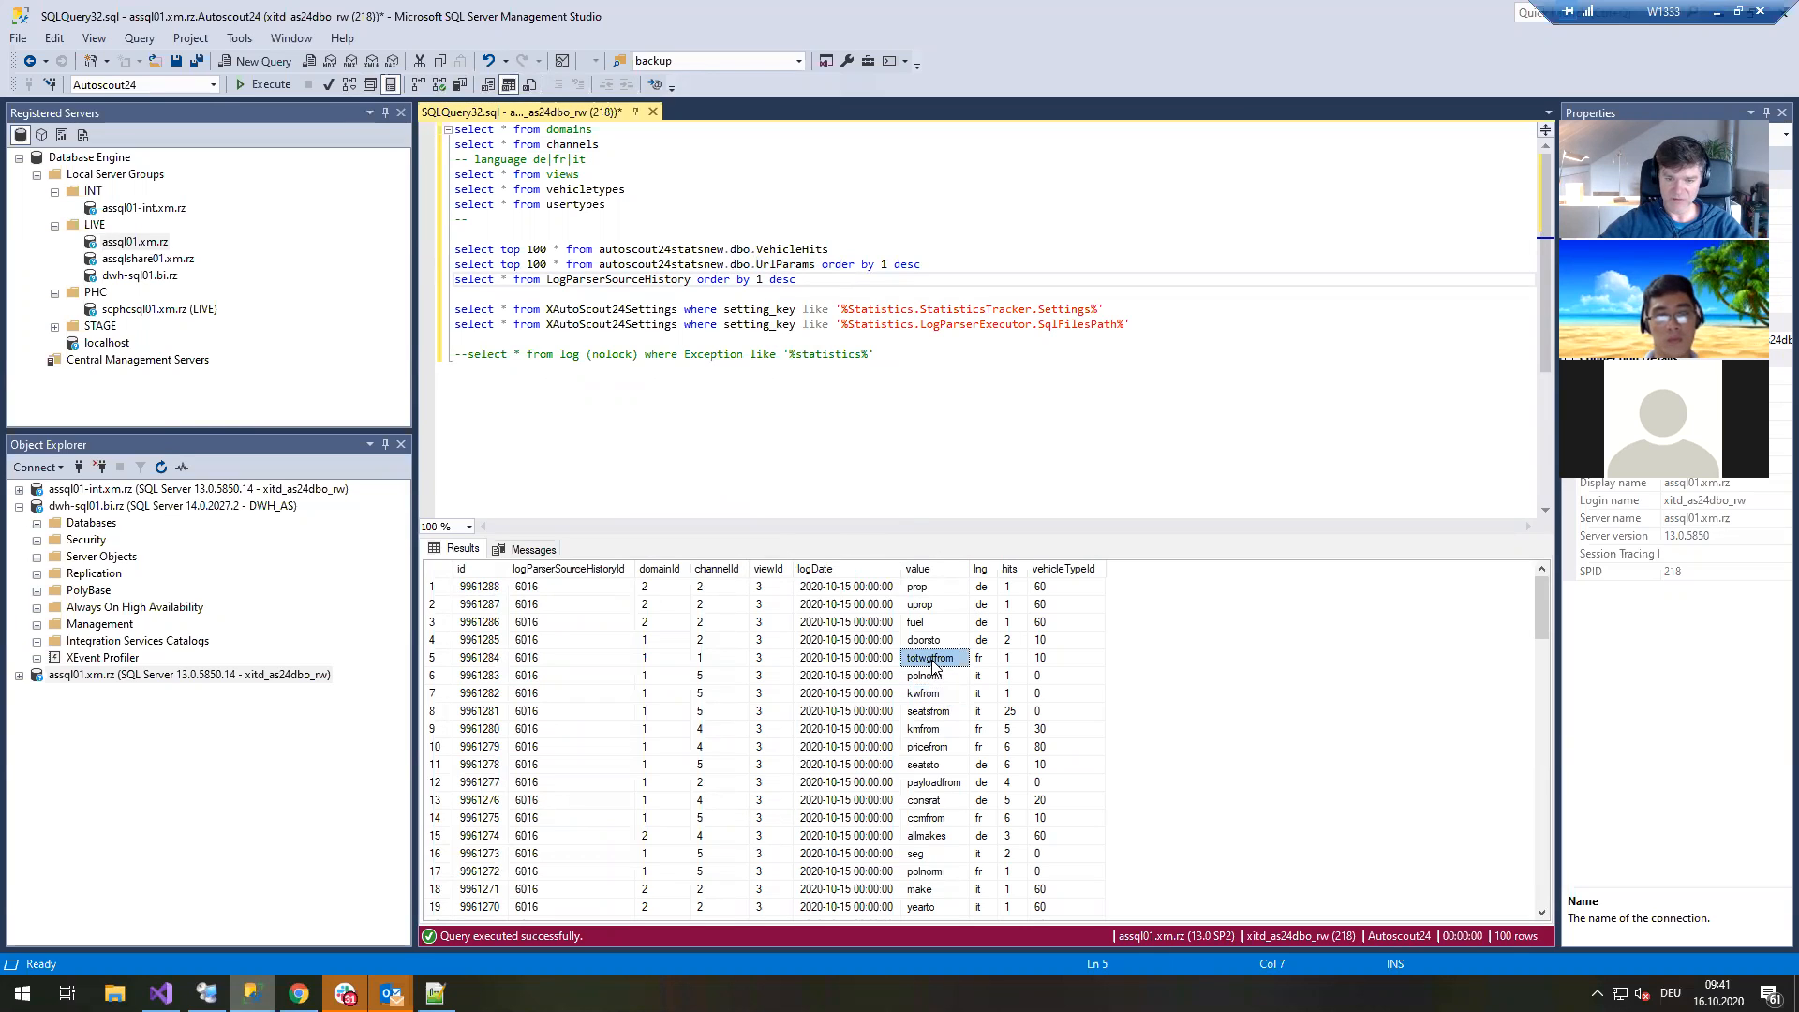
pyautogui.click(1013, 658)
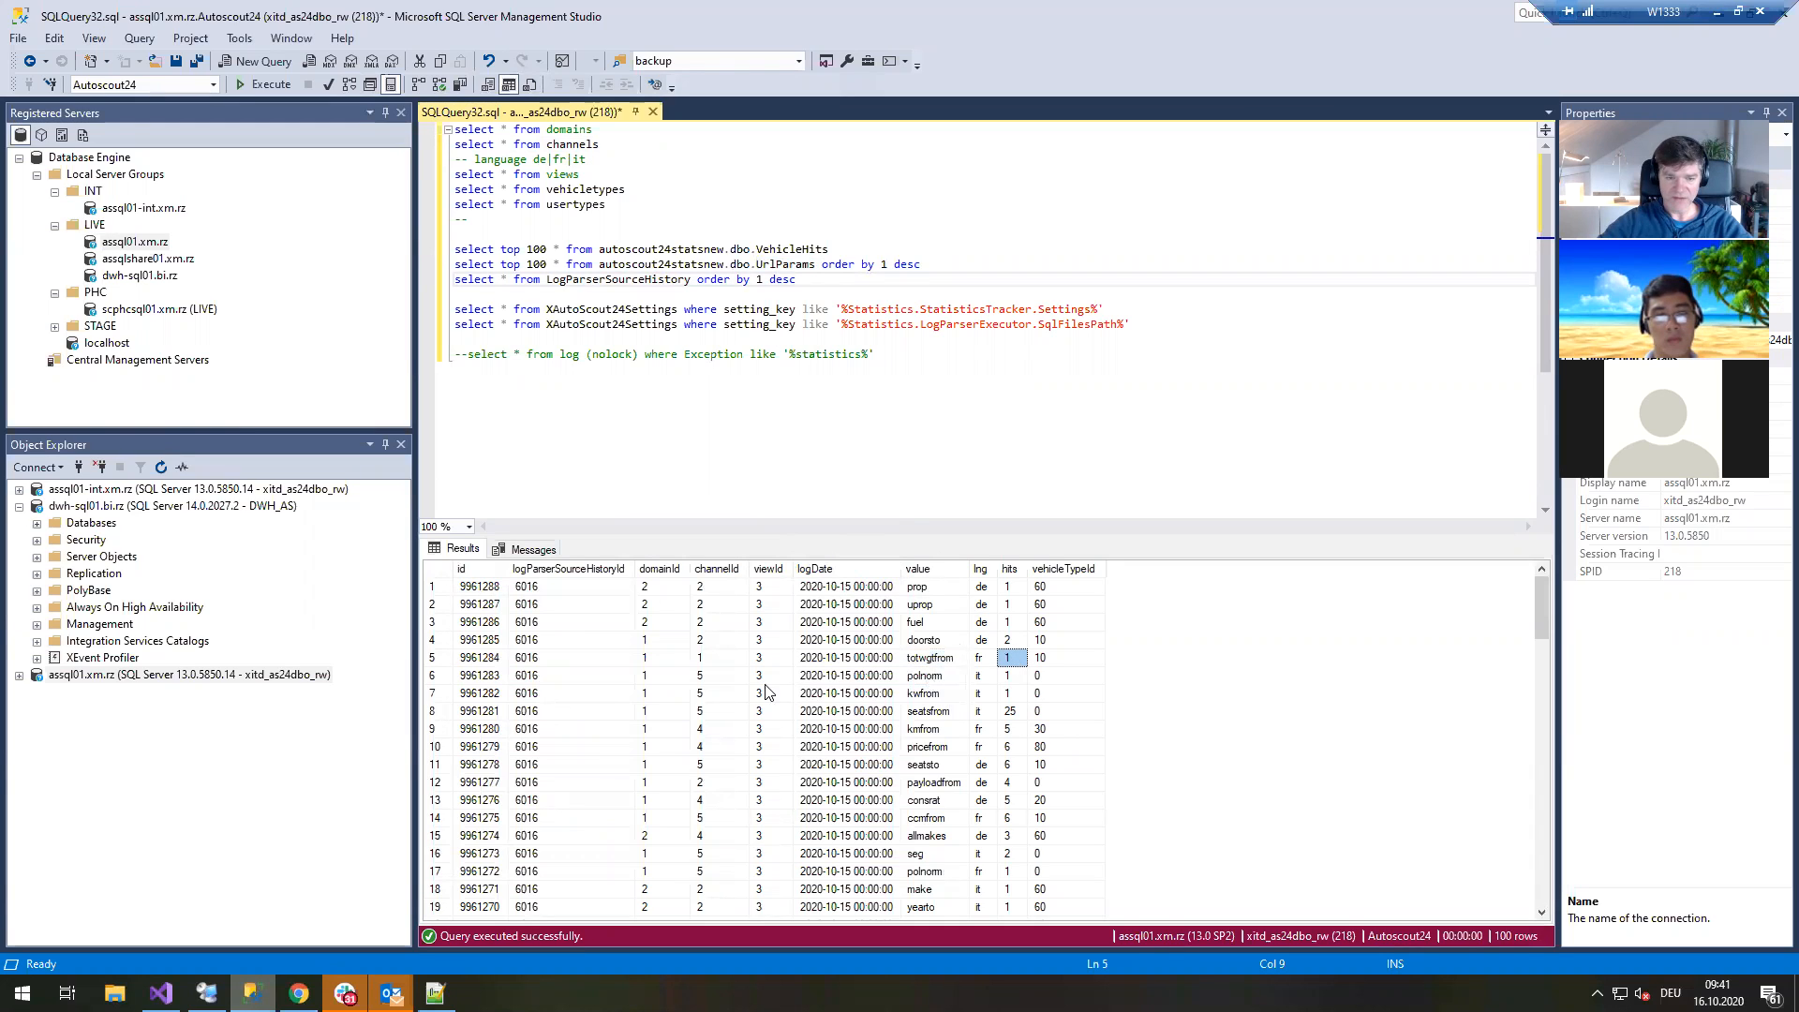
pyautogui.click(659, 664)
pyautogui.click(707, 663)
pyautogui.click(774, 663)
pyautogui.scroll(-1, 803, 687)
pyautogui.scroll(1, 795, 697)
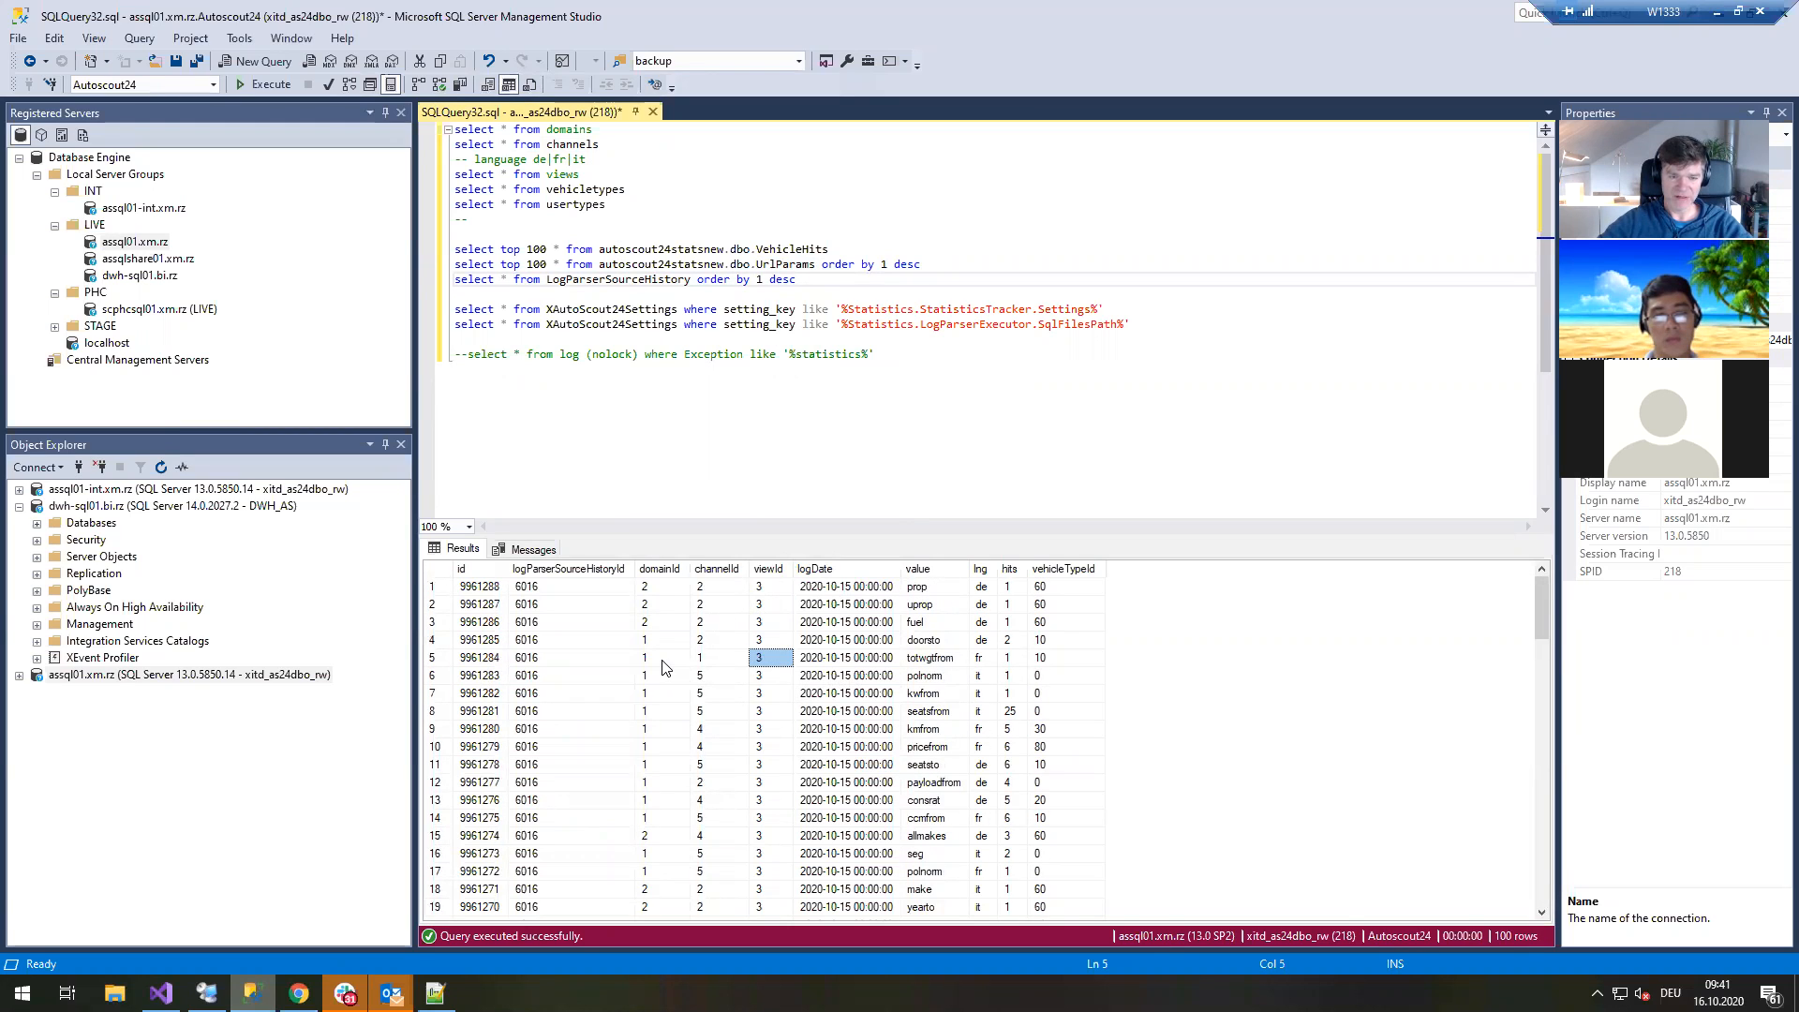
pyautogui.click(663, 665)
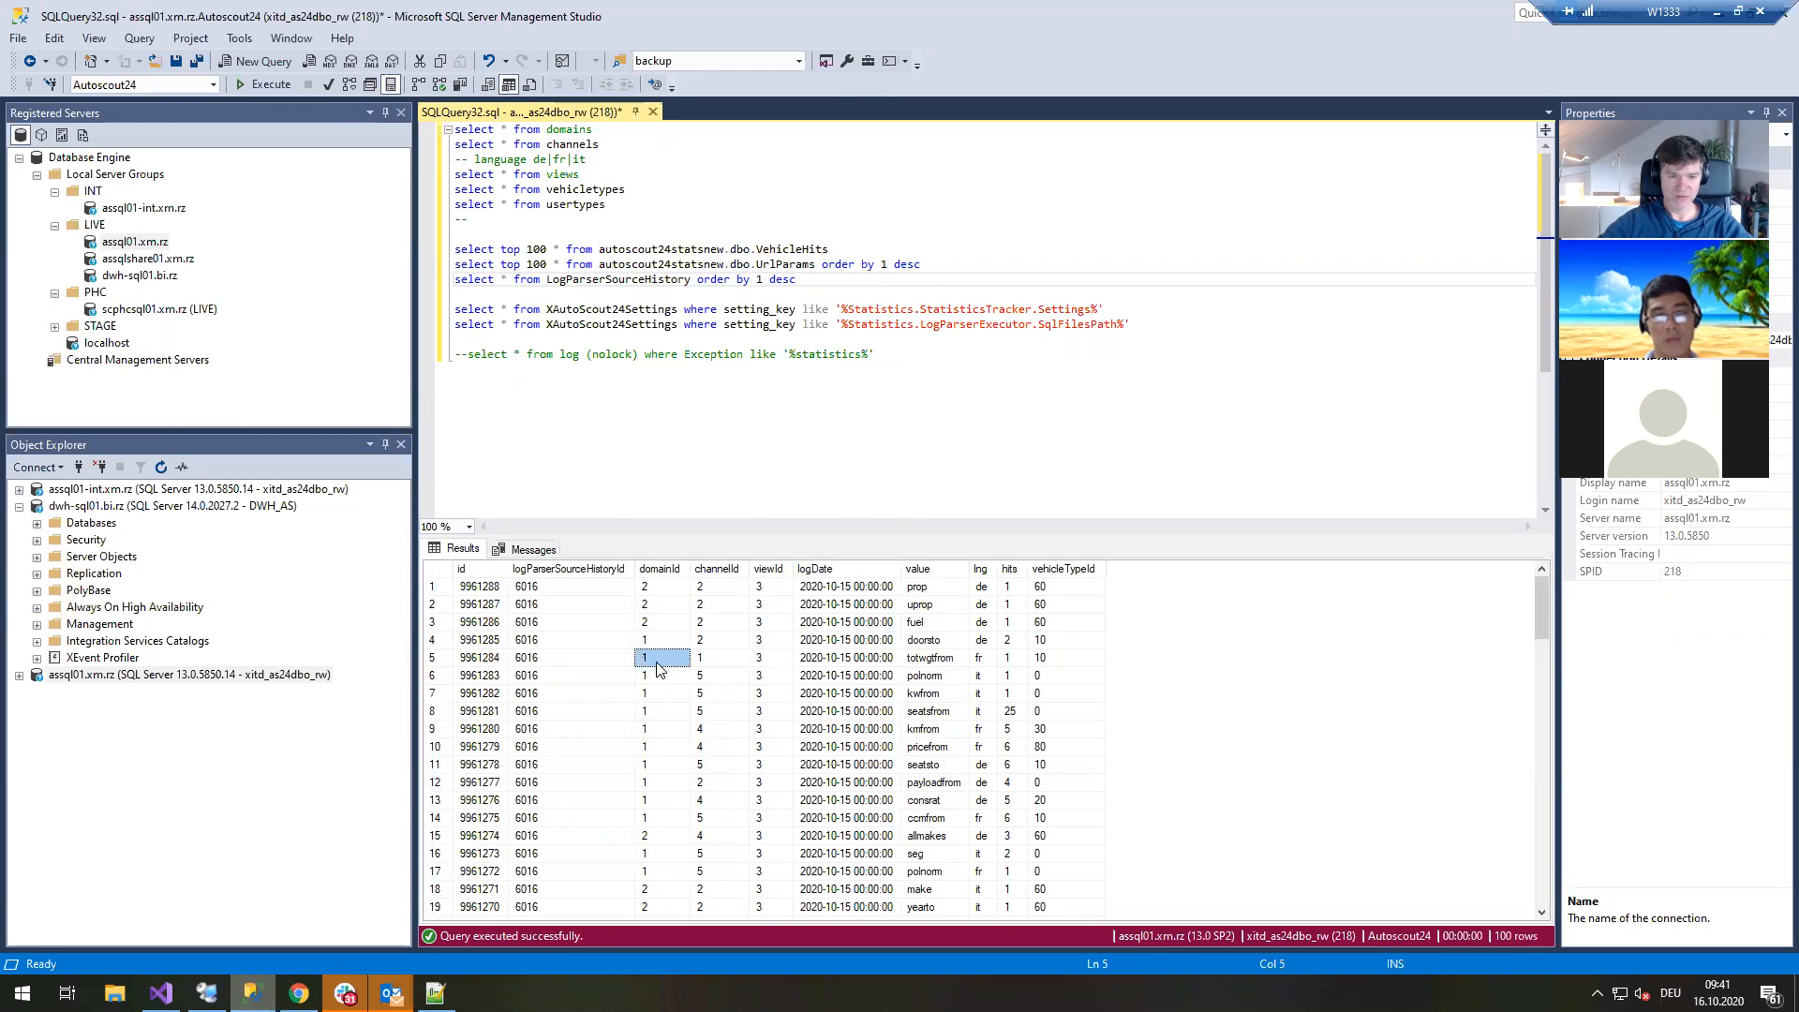
pyautogui.click(709, 660)
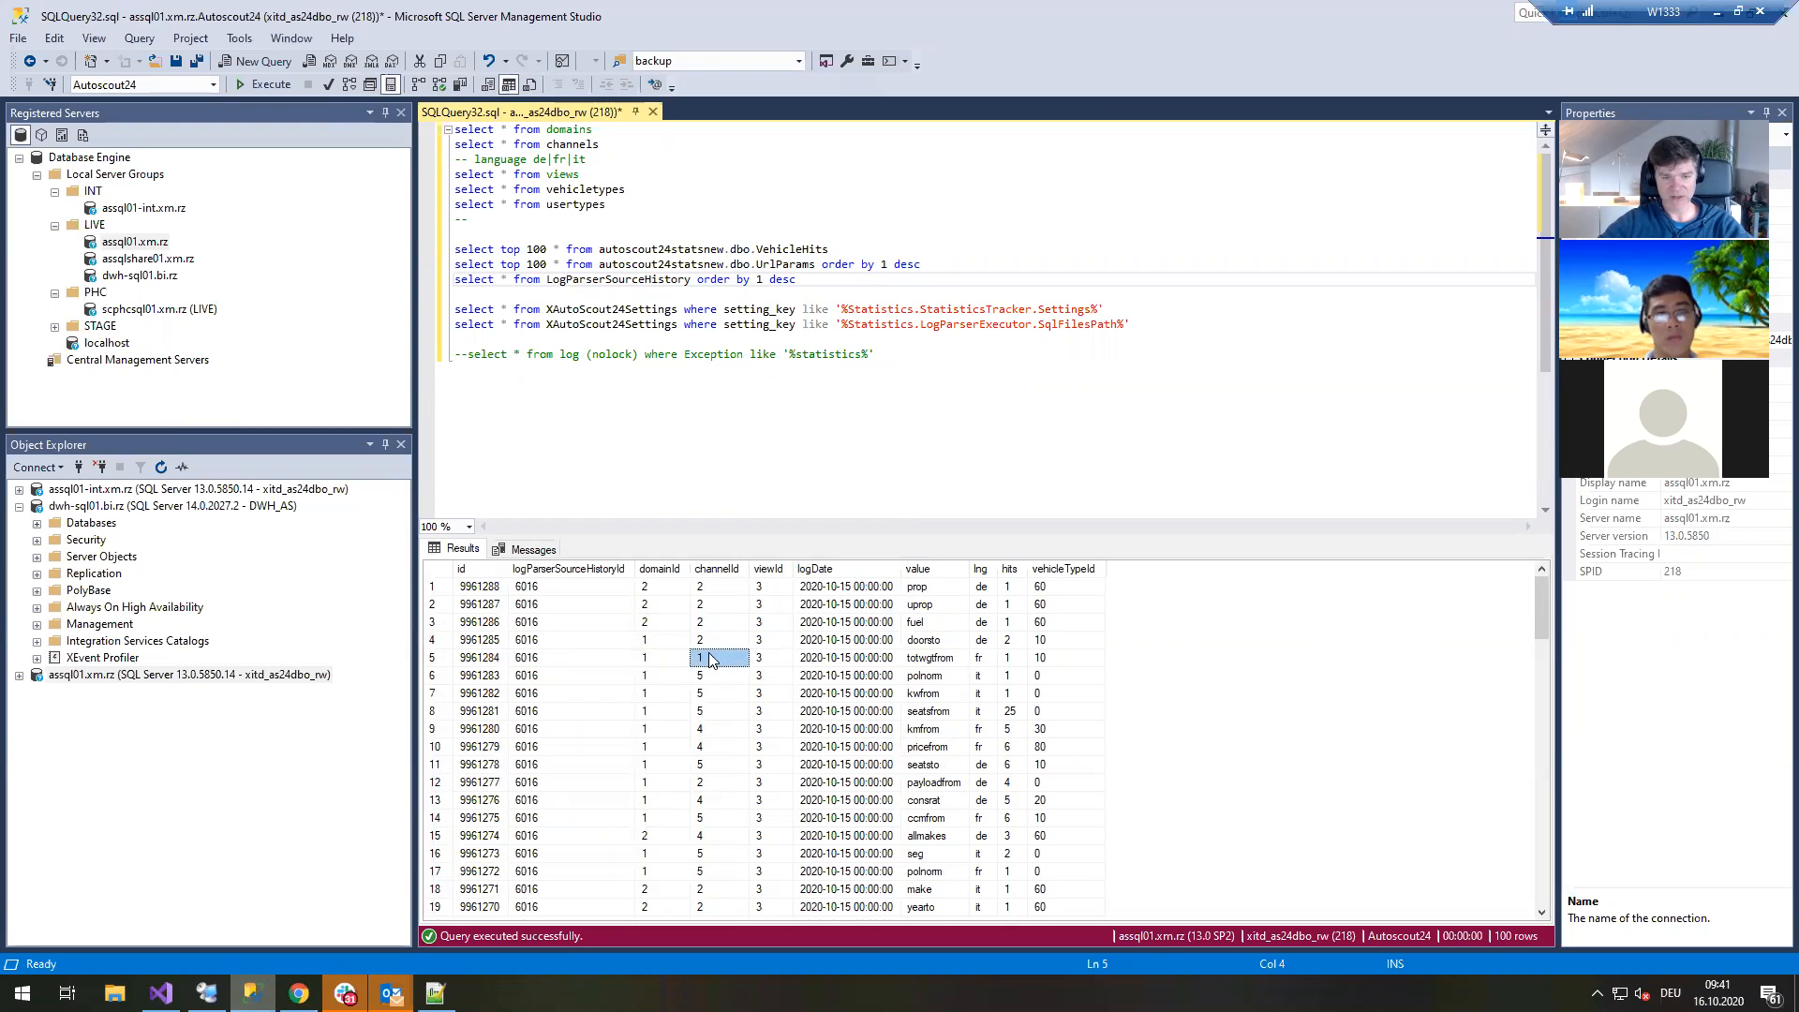
pyautogui.click(646, 663)
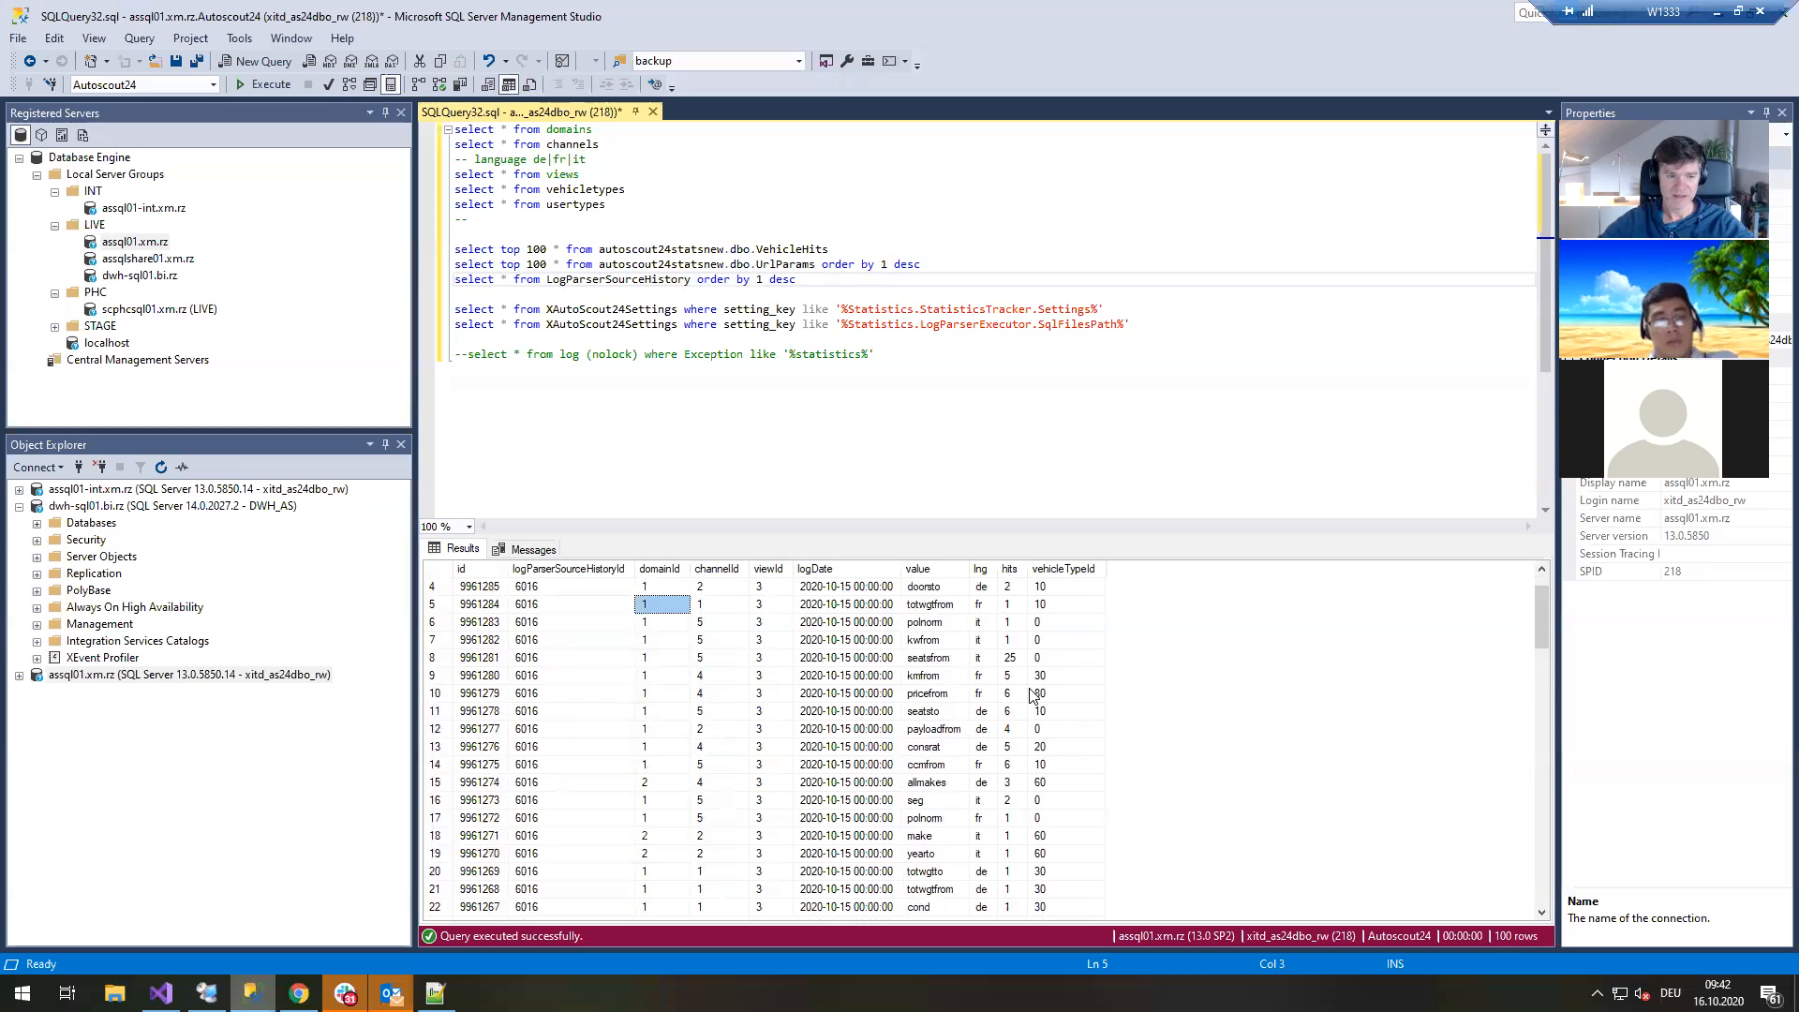
# Switch to the asweb01 server in Remote Desktop Connection Manager and bring up Task Scheduler to view the Statistics Tracker task.
pyautogui.click(207, 991)
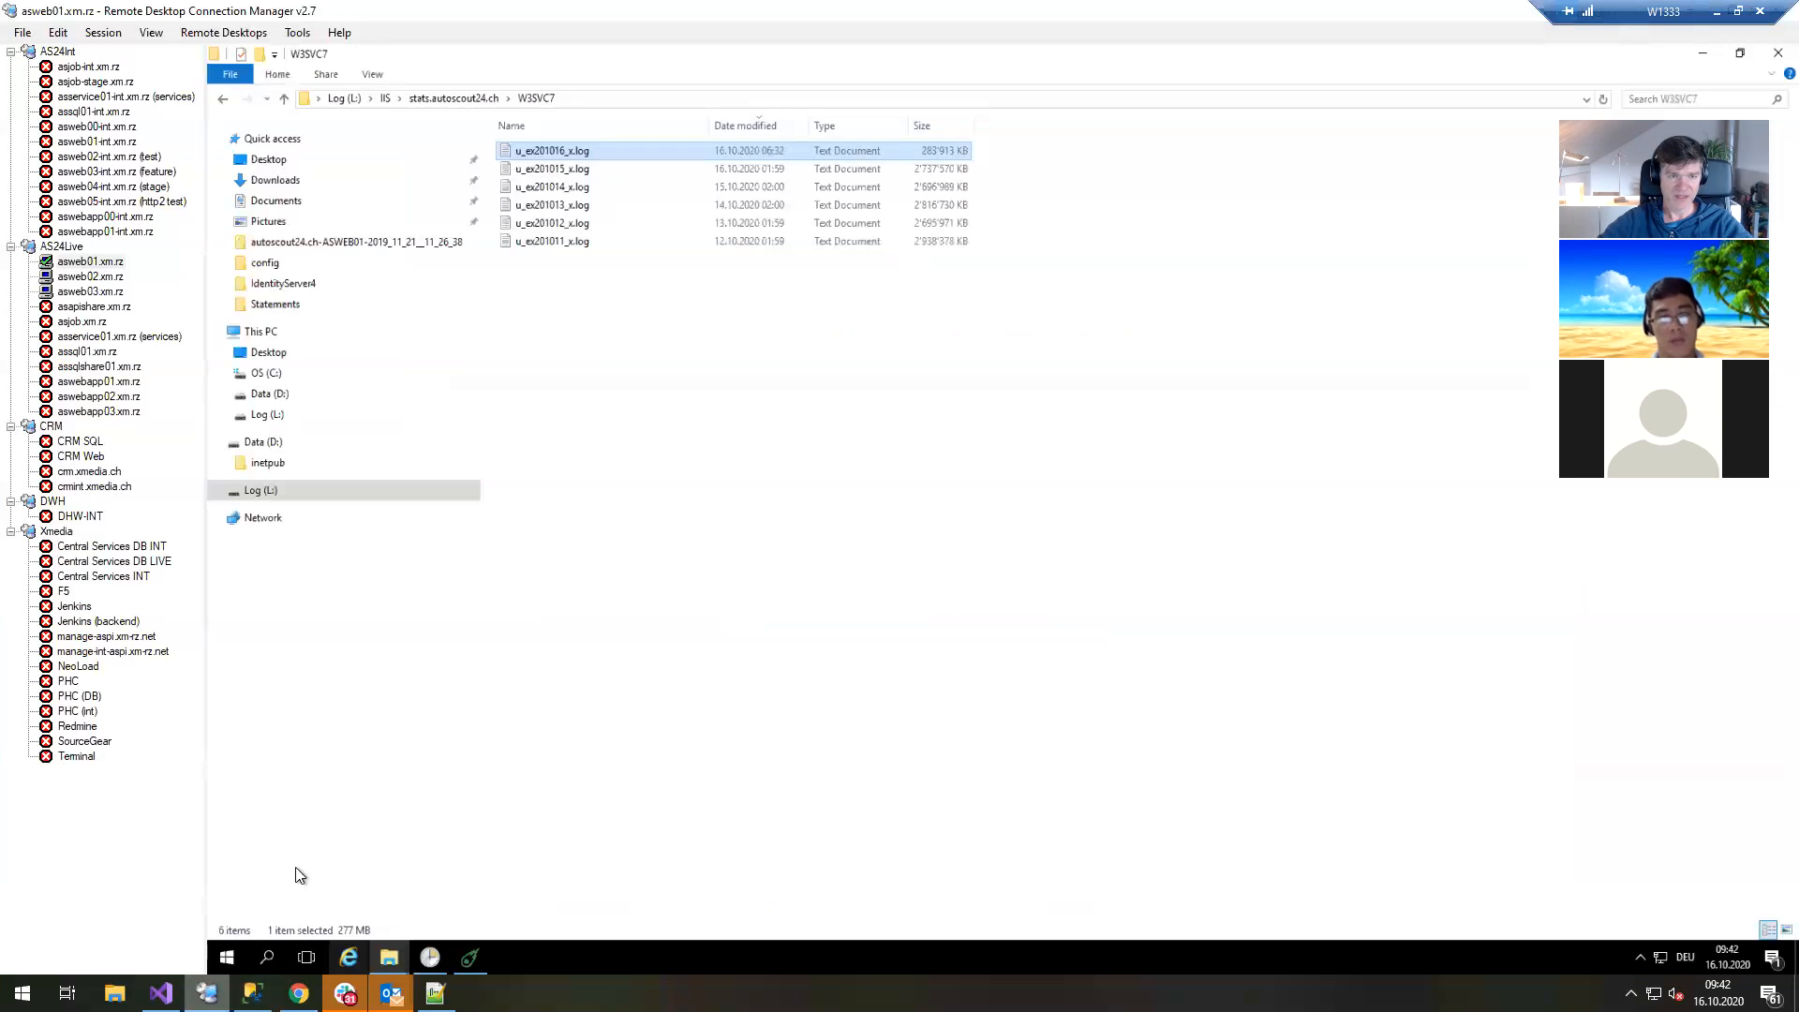
pyautogui.click(808, 453)
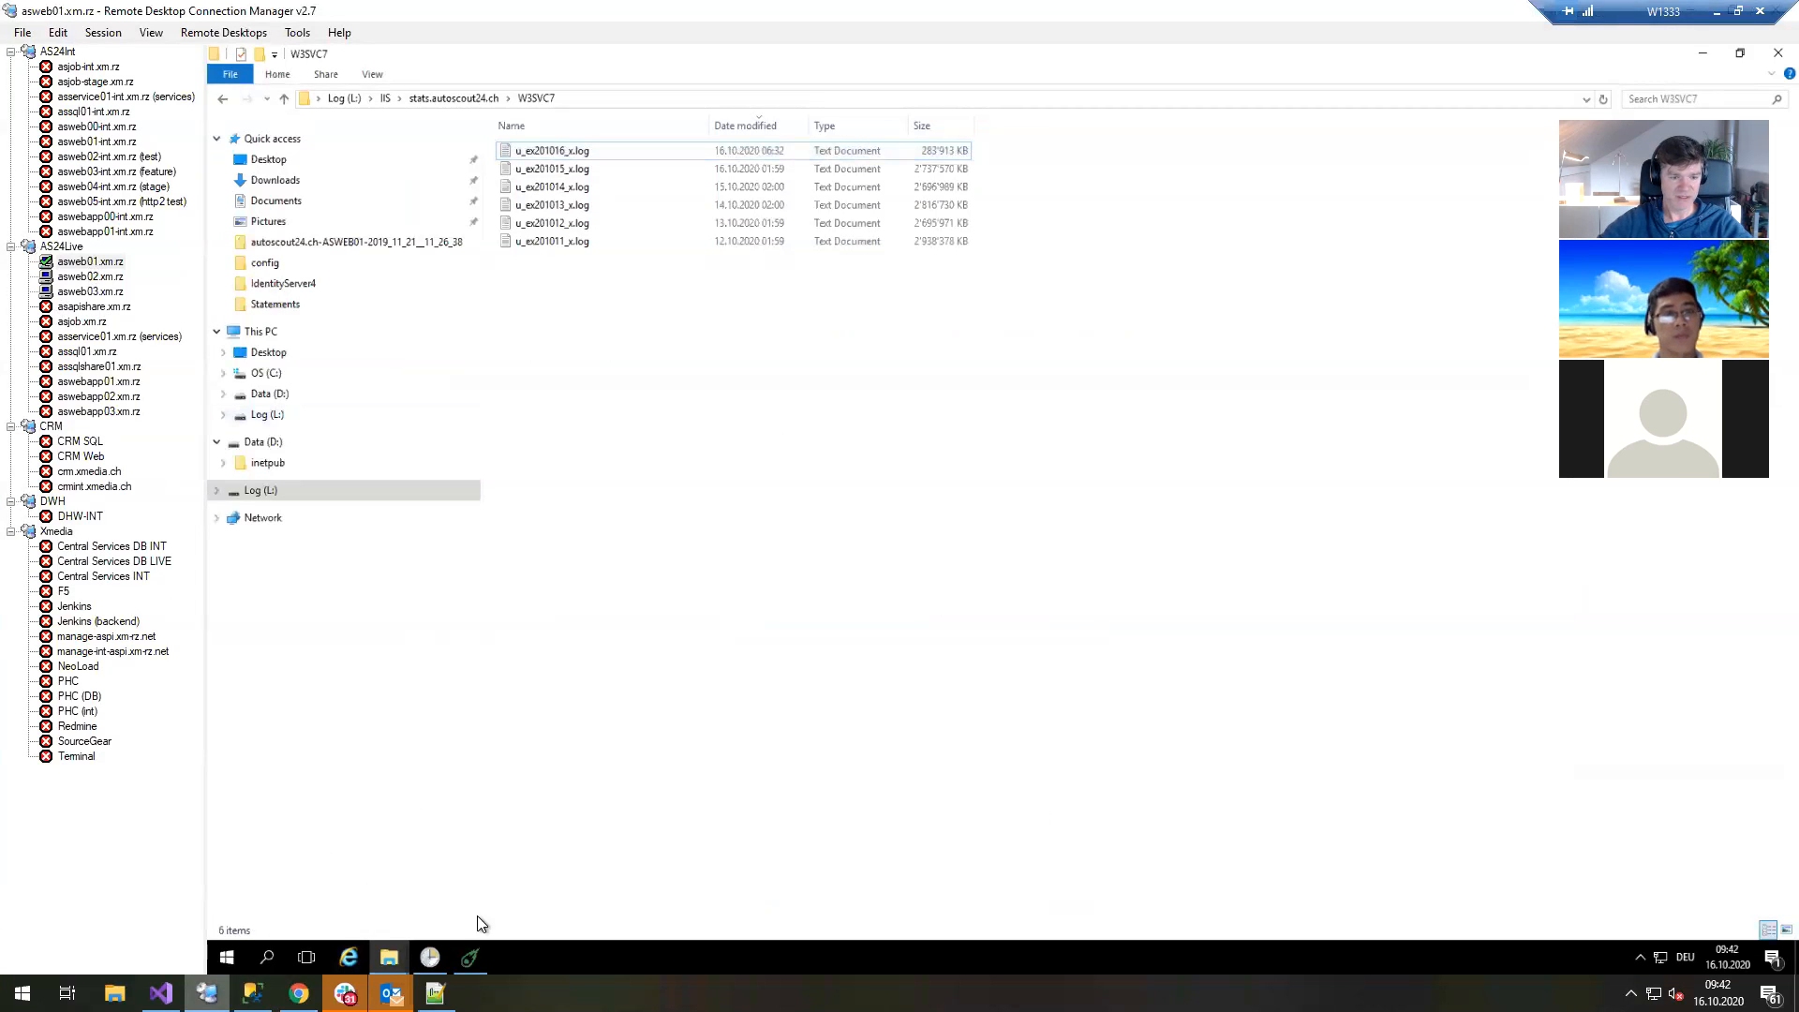
pyautogui.click(430, 957)
pyautogui.click(431, 183)
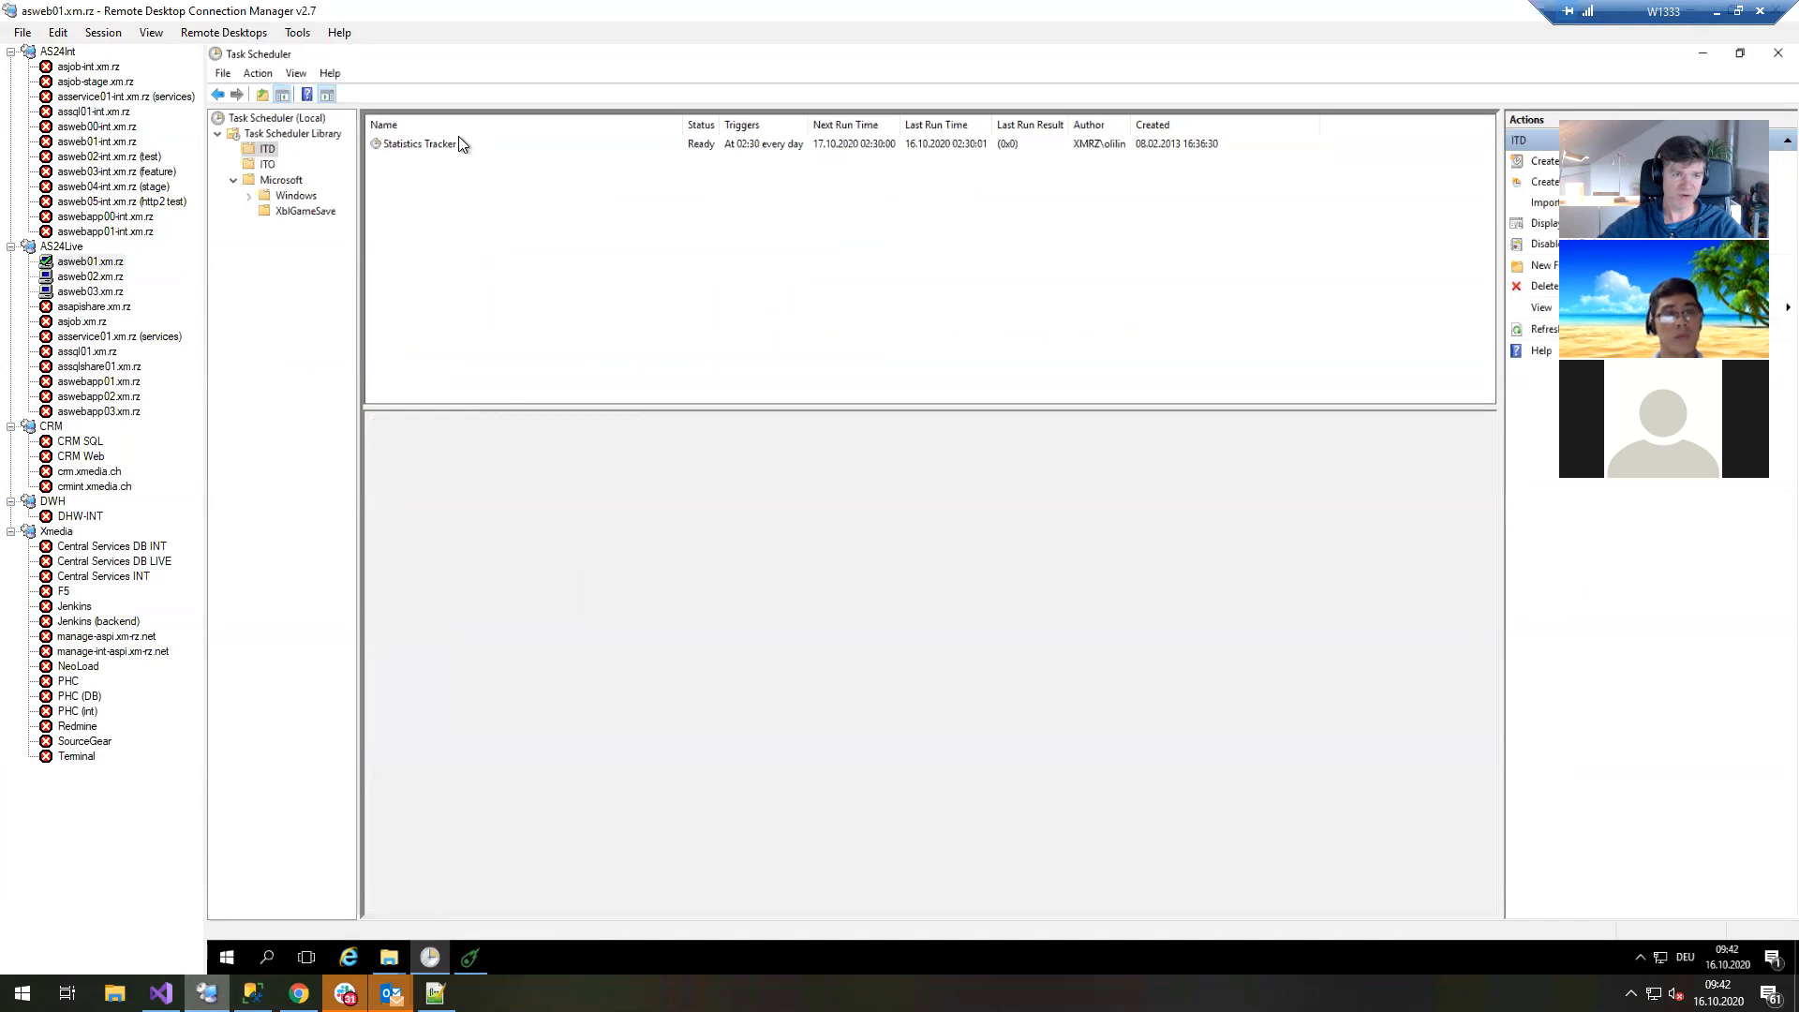
# Show the general details of the Statistics Tracker task in the ITD folder on asweb01.
pyautogui.click(421, 144)
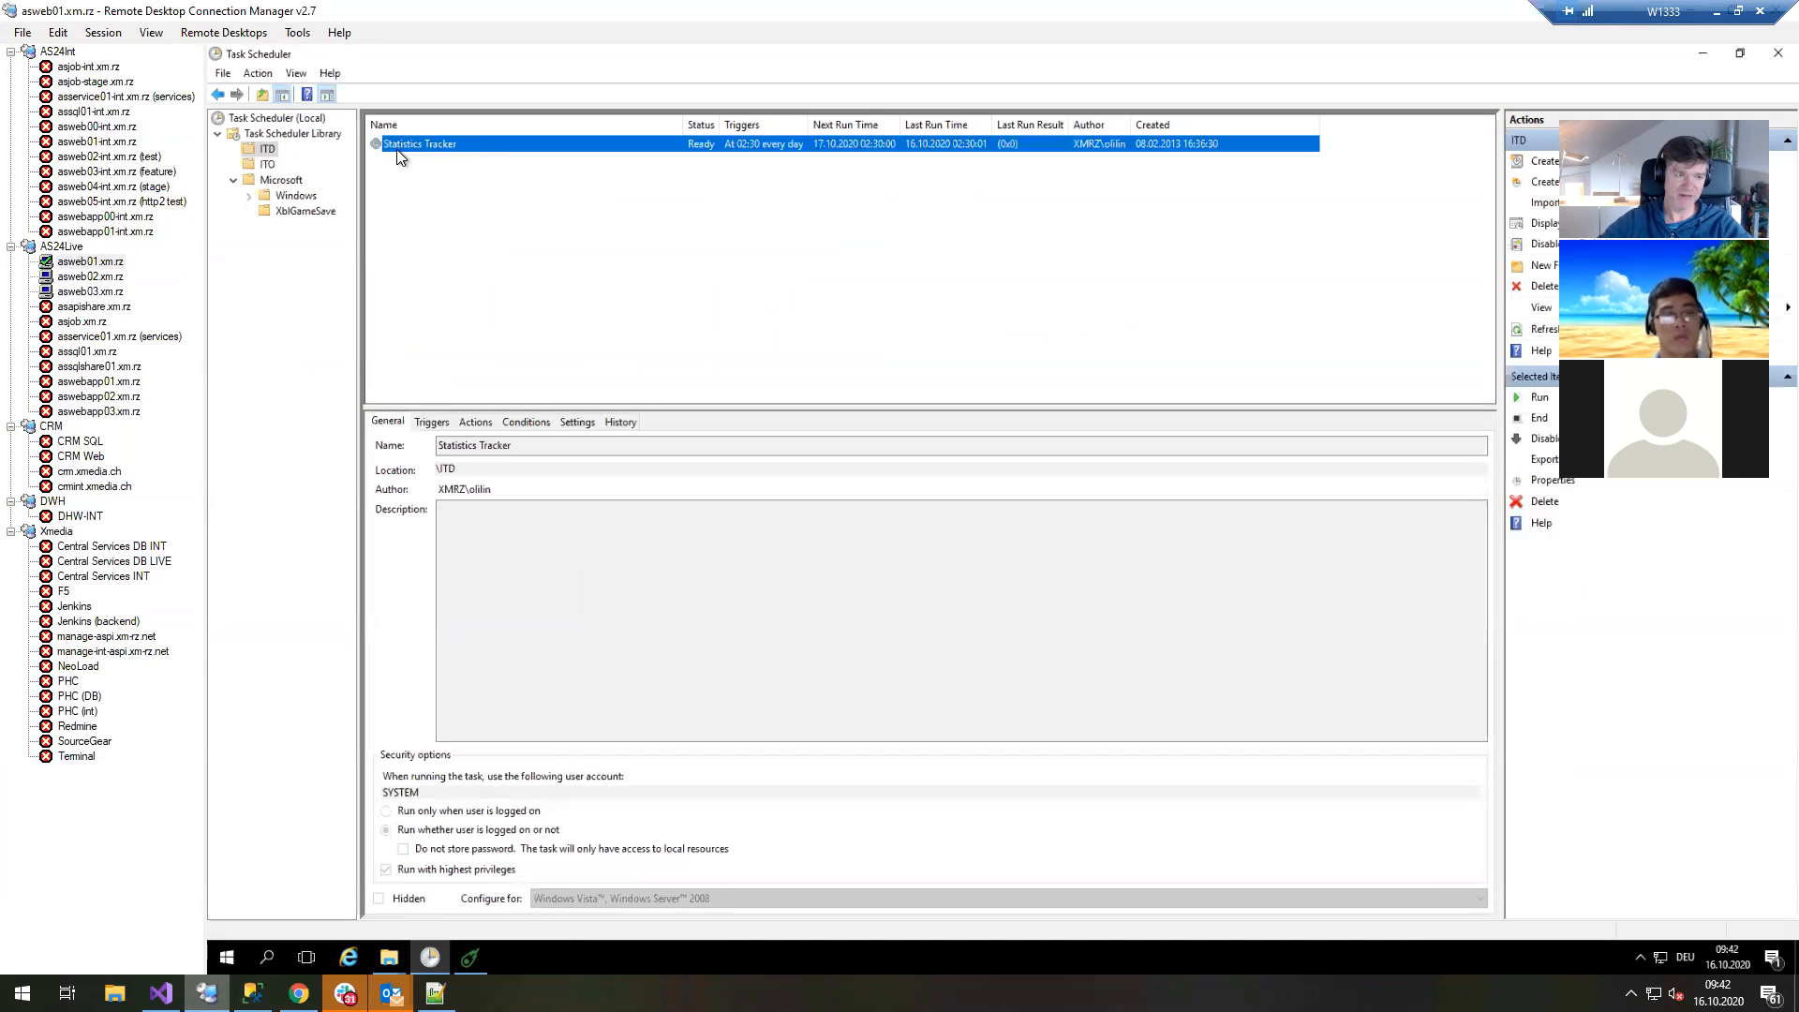
pyautogui.click(419, 178)
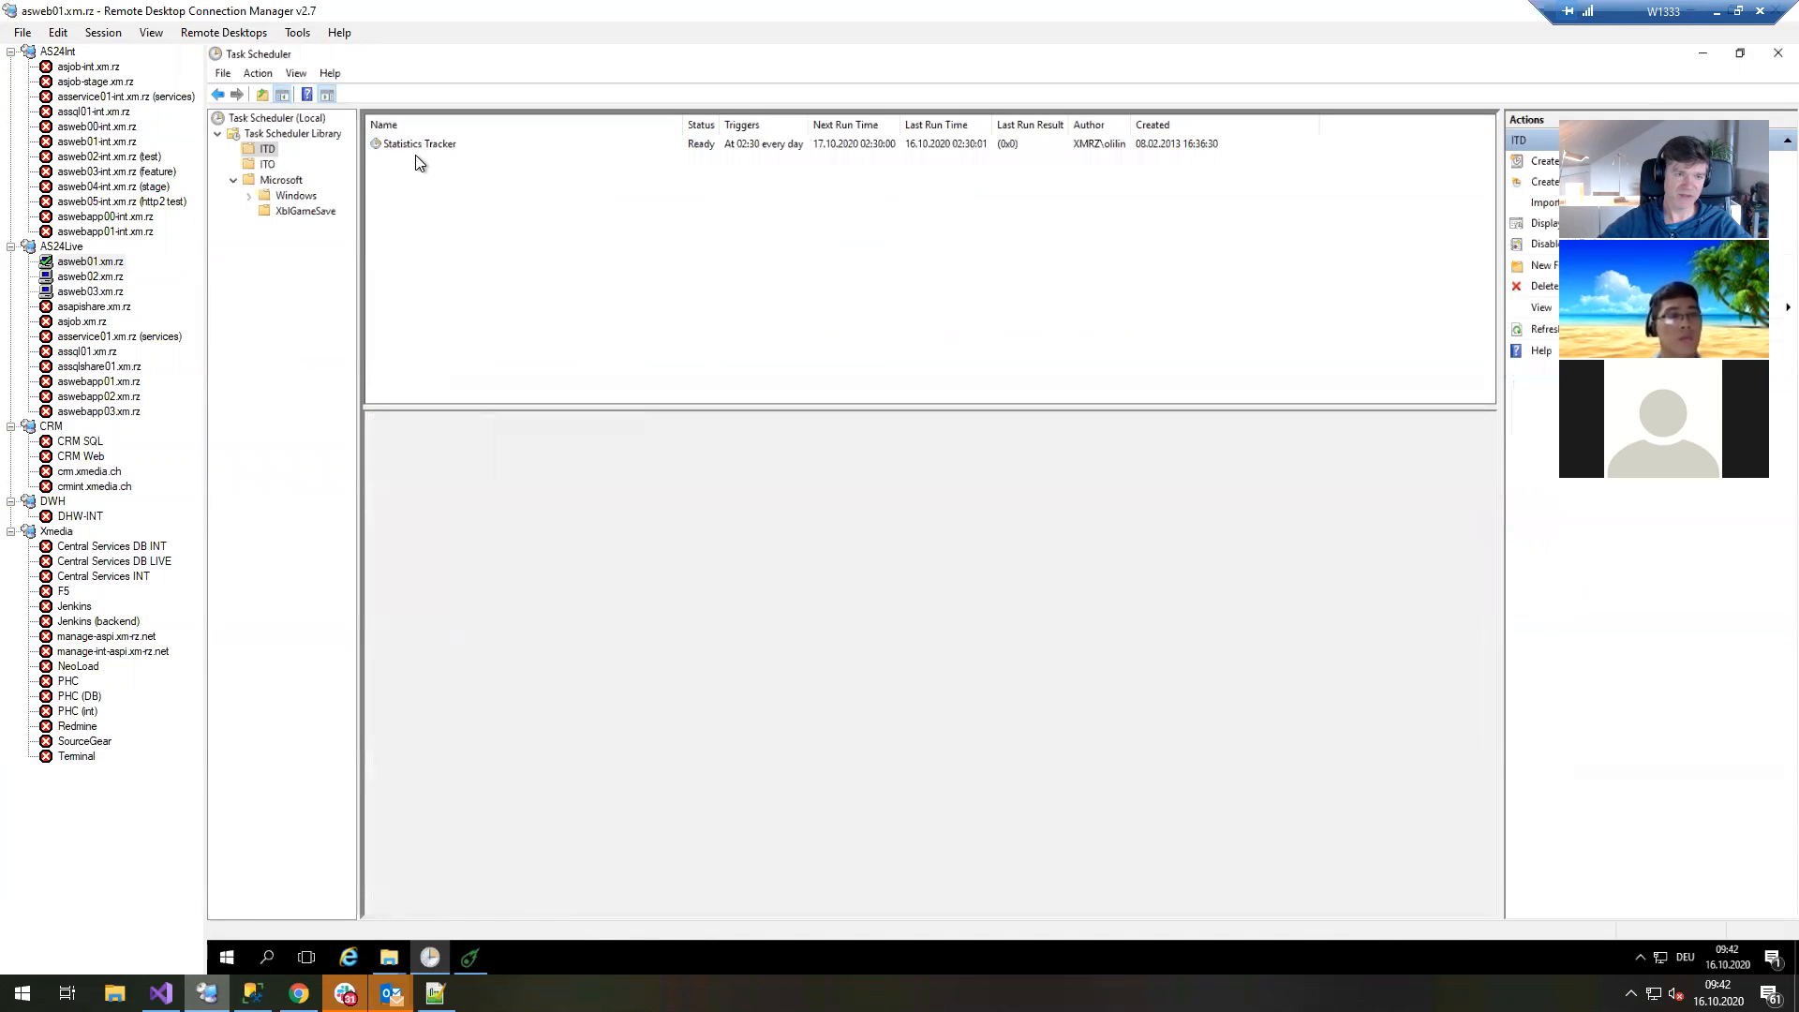
pyautogui.click(418, 145)
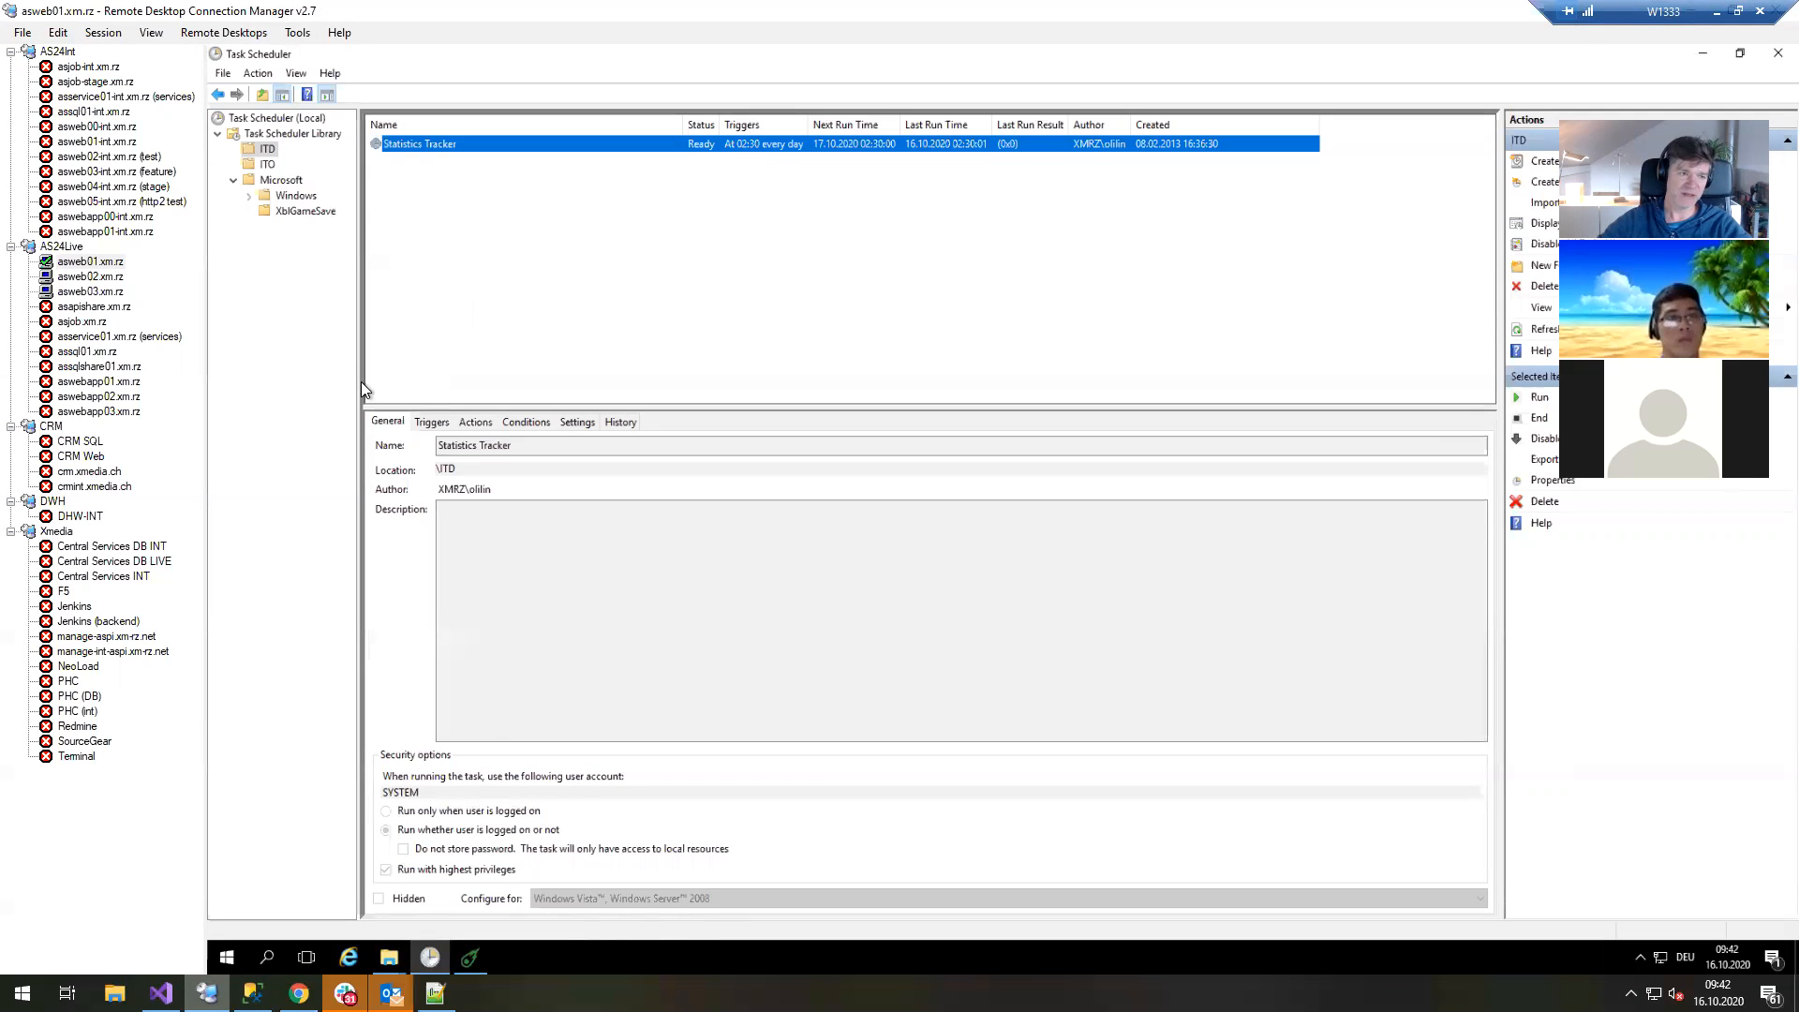
# Look at the asweb02 and asweb03 live server sessions, and return to Task Scheduler on asweb01.
pyautogui.click(81, 279)
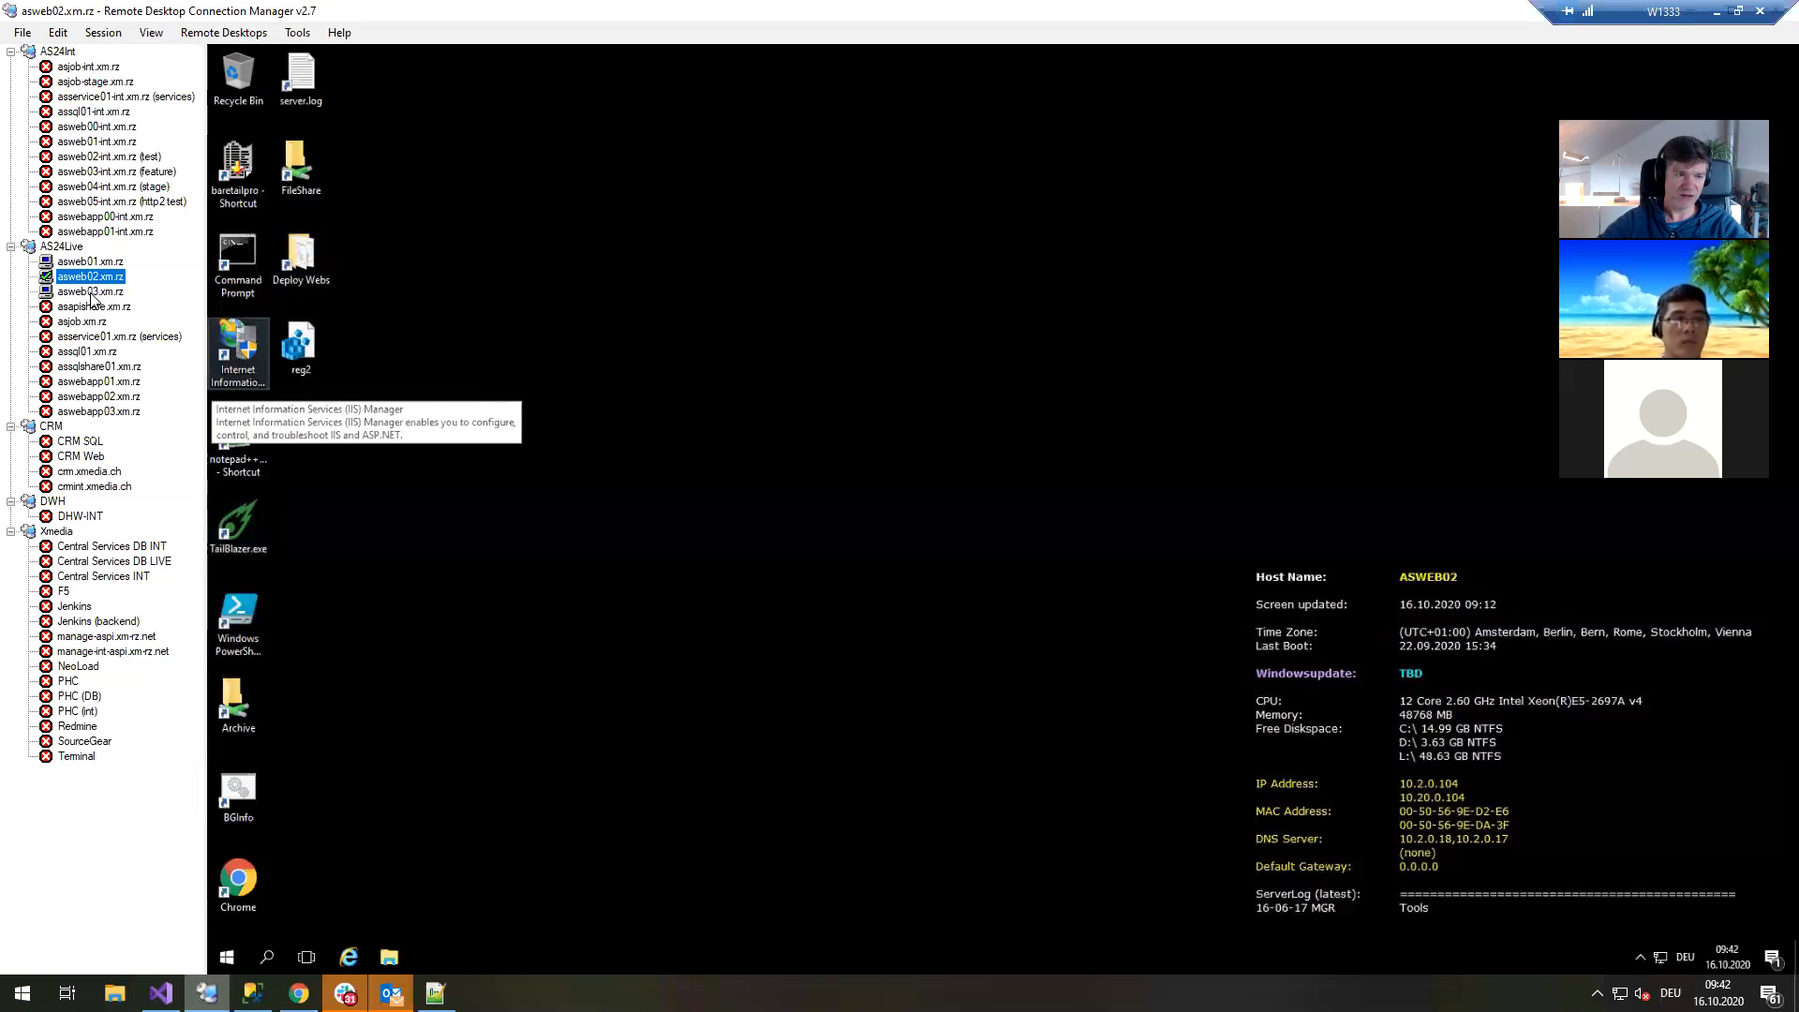
pyautogui.click(91, 293)
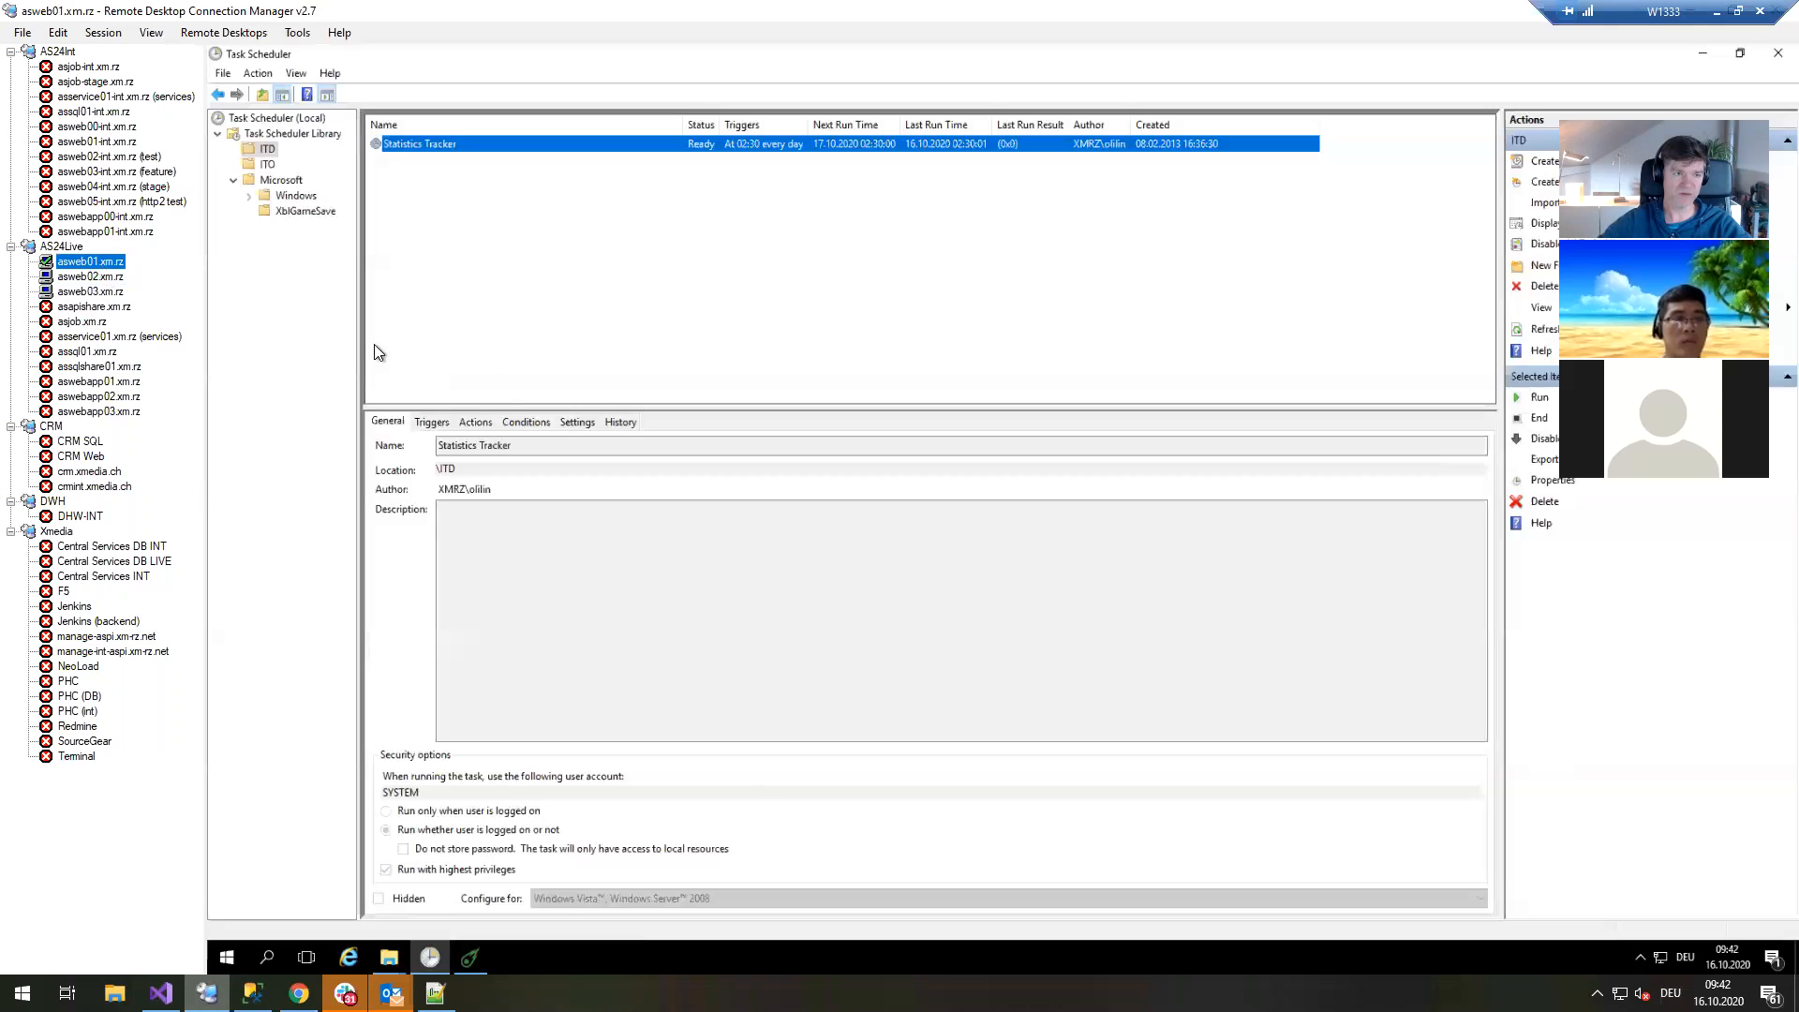
pyautogui.click(90, 262)
pyautogui.click(757, 325)
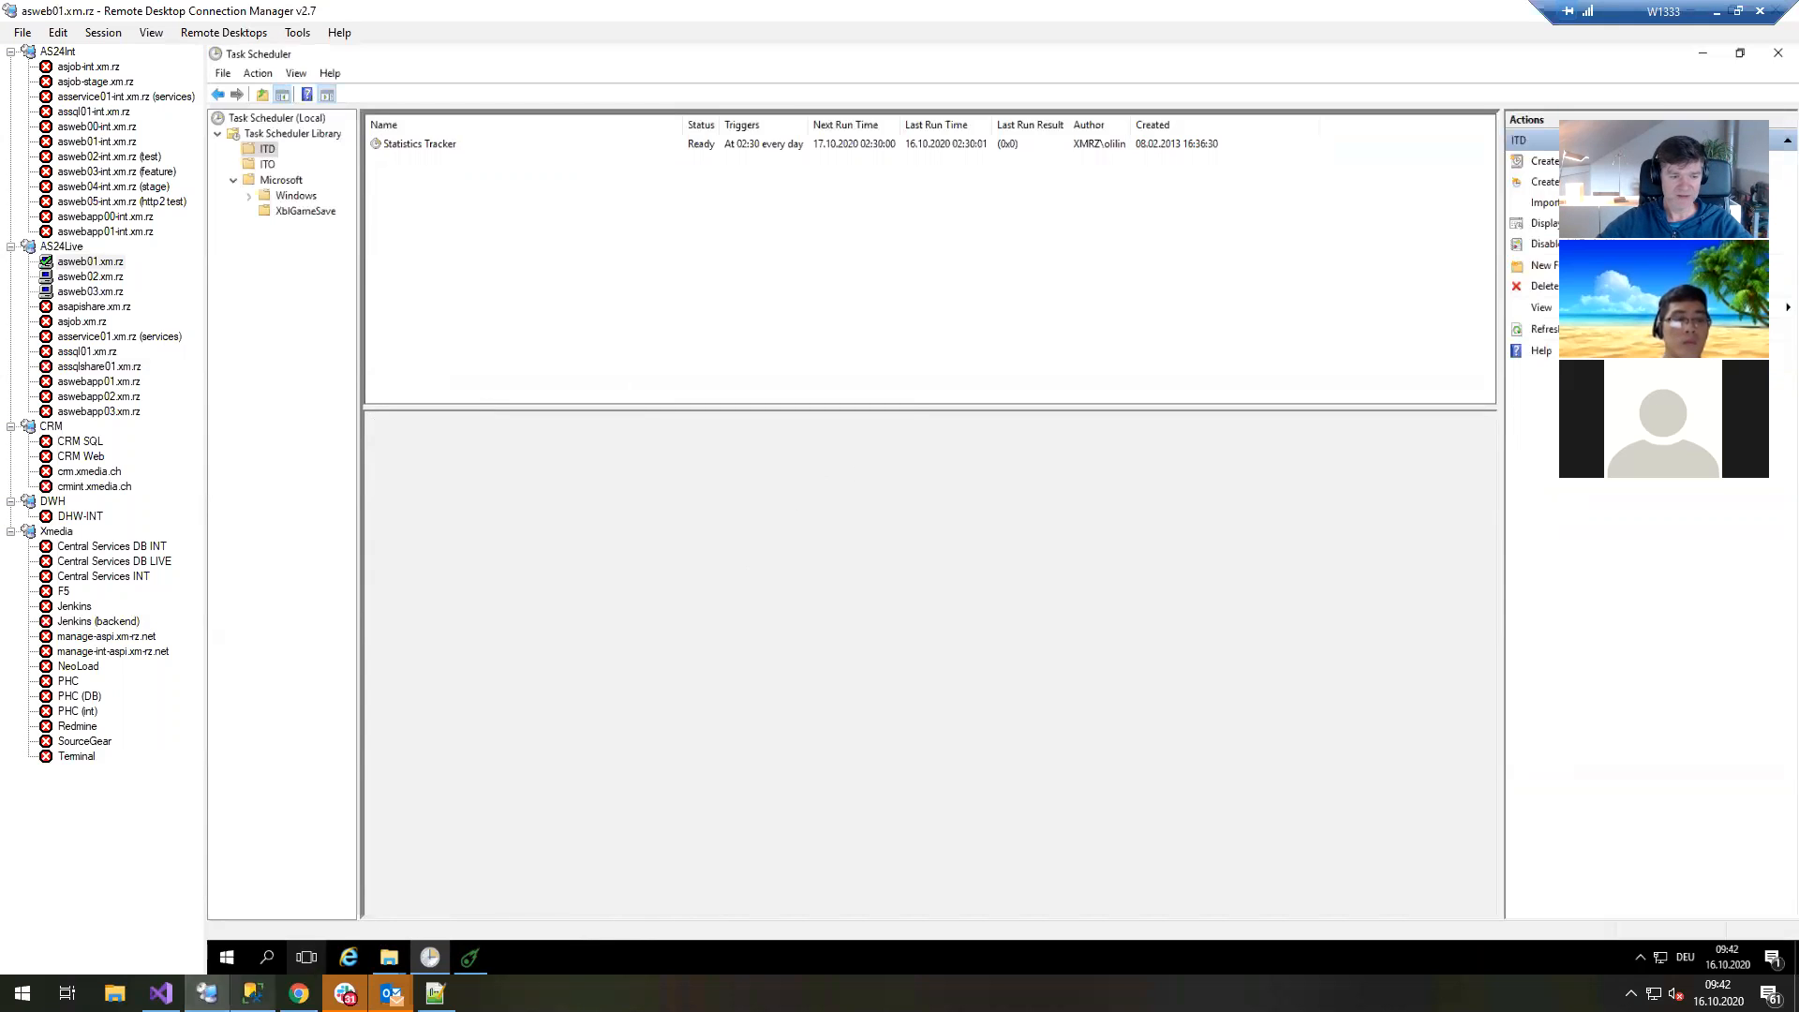
# Switch to SQL Server Management Studio, run the XAutoScout24Settings query for '%Statistics.StatisticsTracker.Settings%', and widen the setting_value column to fit its content.
pyautogui.click(252, 993)
pyautogui.moveTo(1137, 324); pyautogui.dragTo(449, 324)
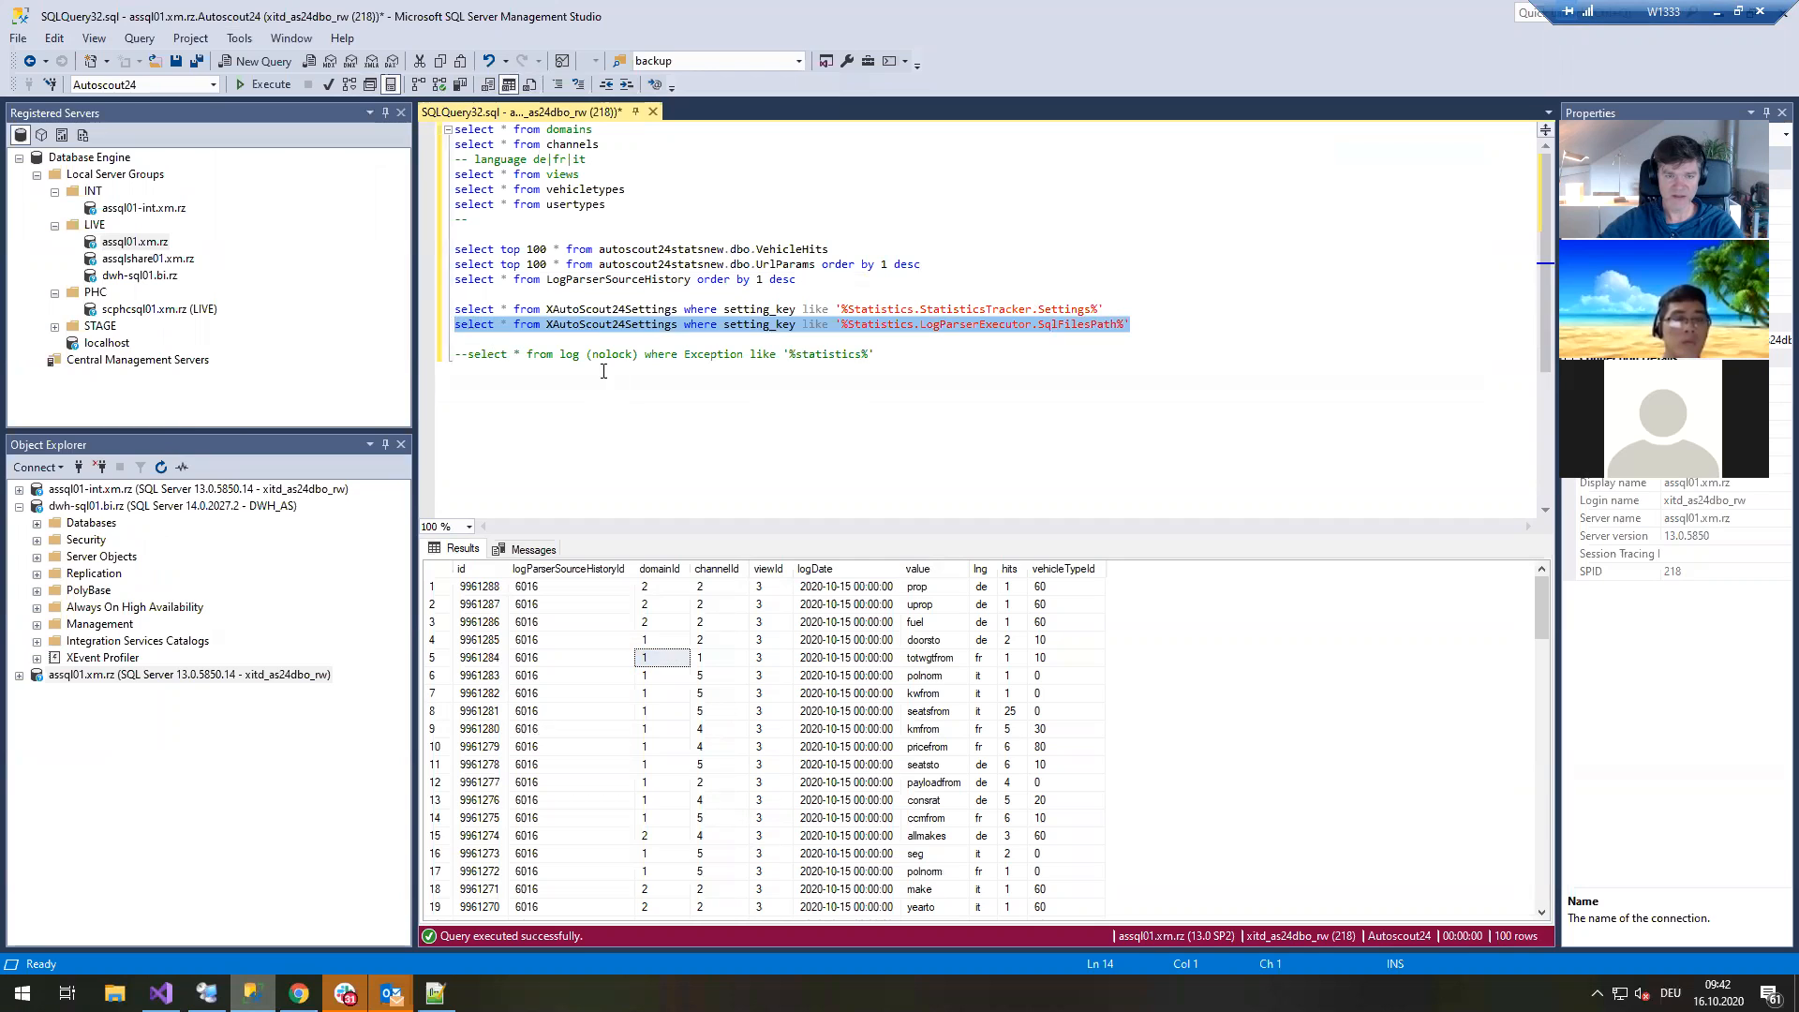
pyautogui.moveTo(1143, 304); pyautogui.dragTo(453, 309)
pyautogui.press('F5')
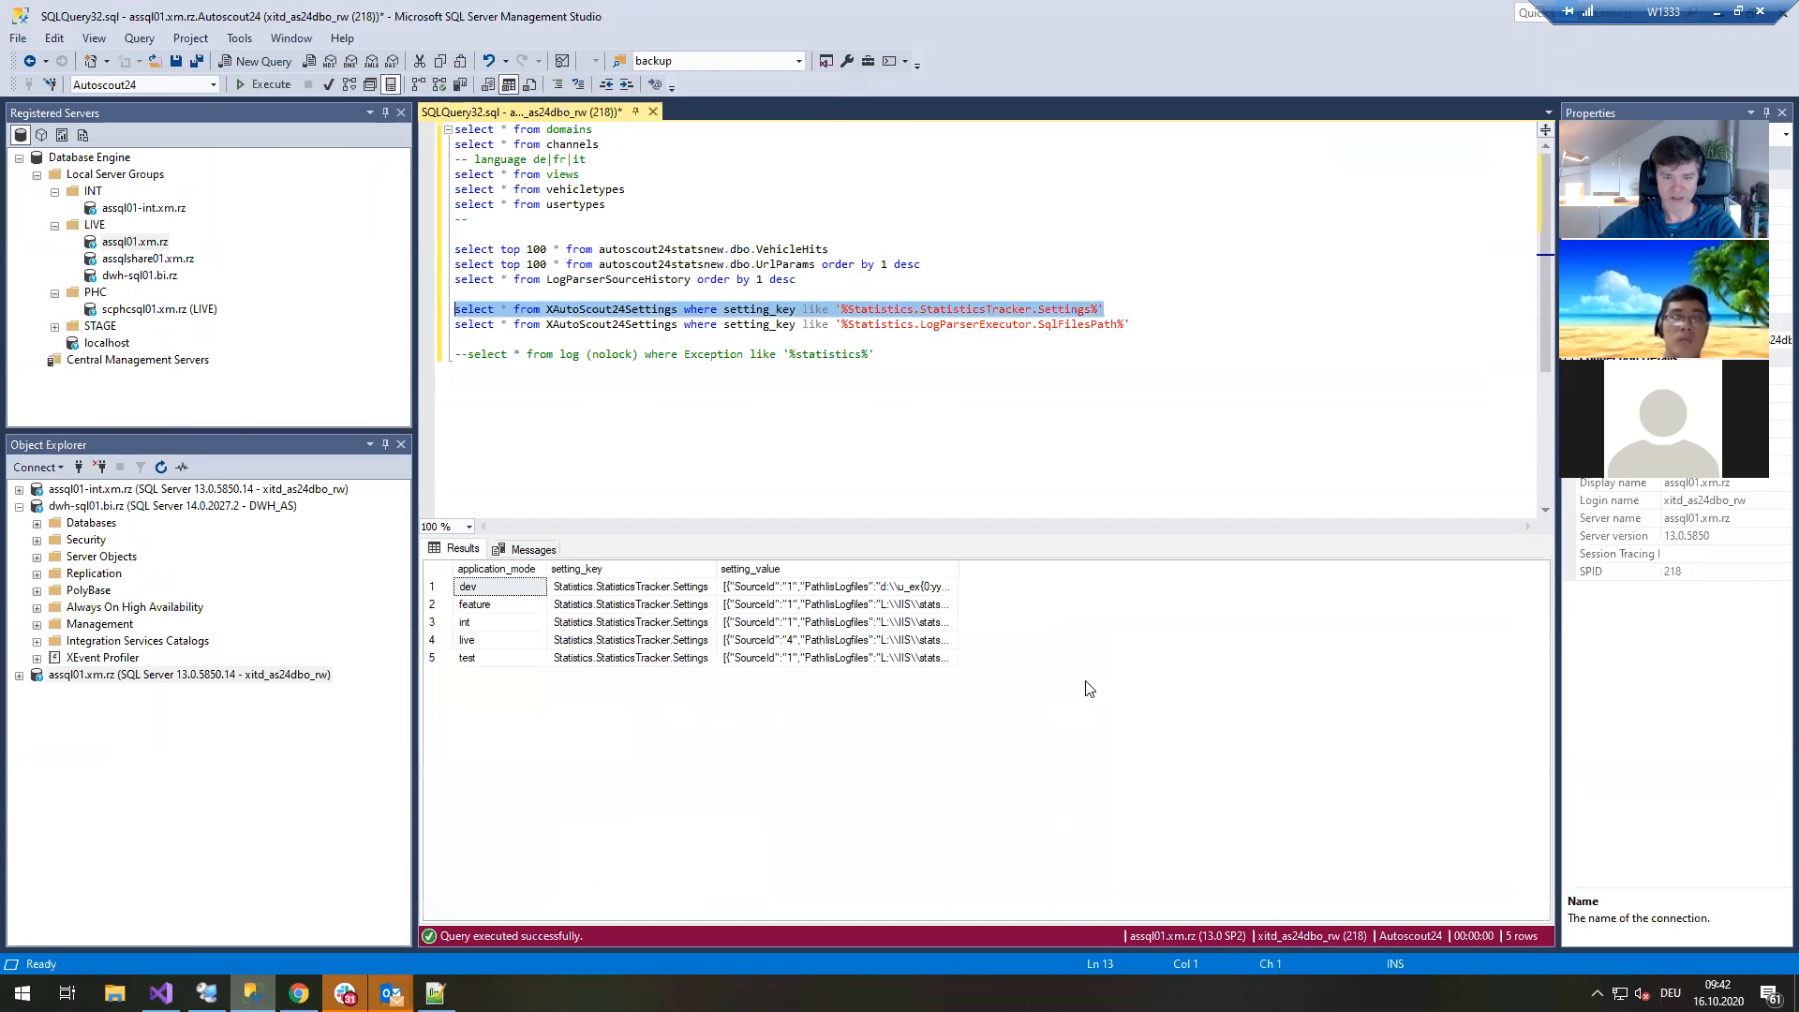
pyautogui.doubleClick(955, 566)
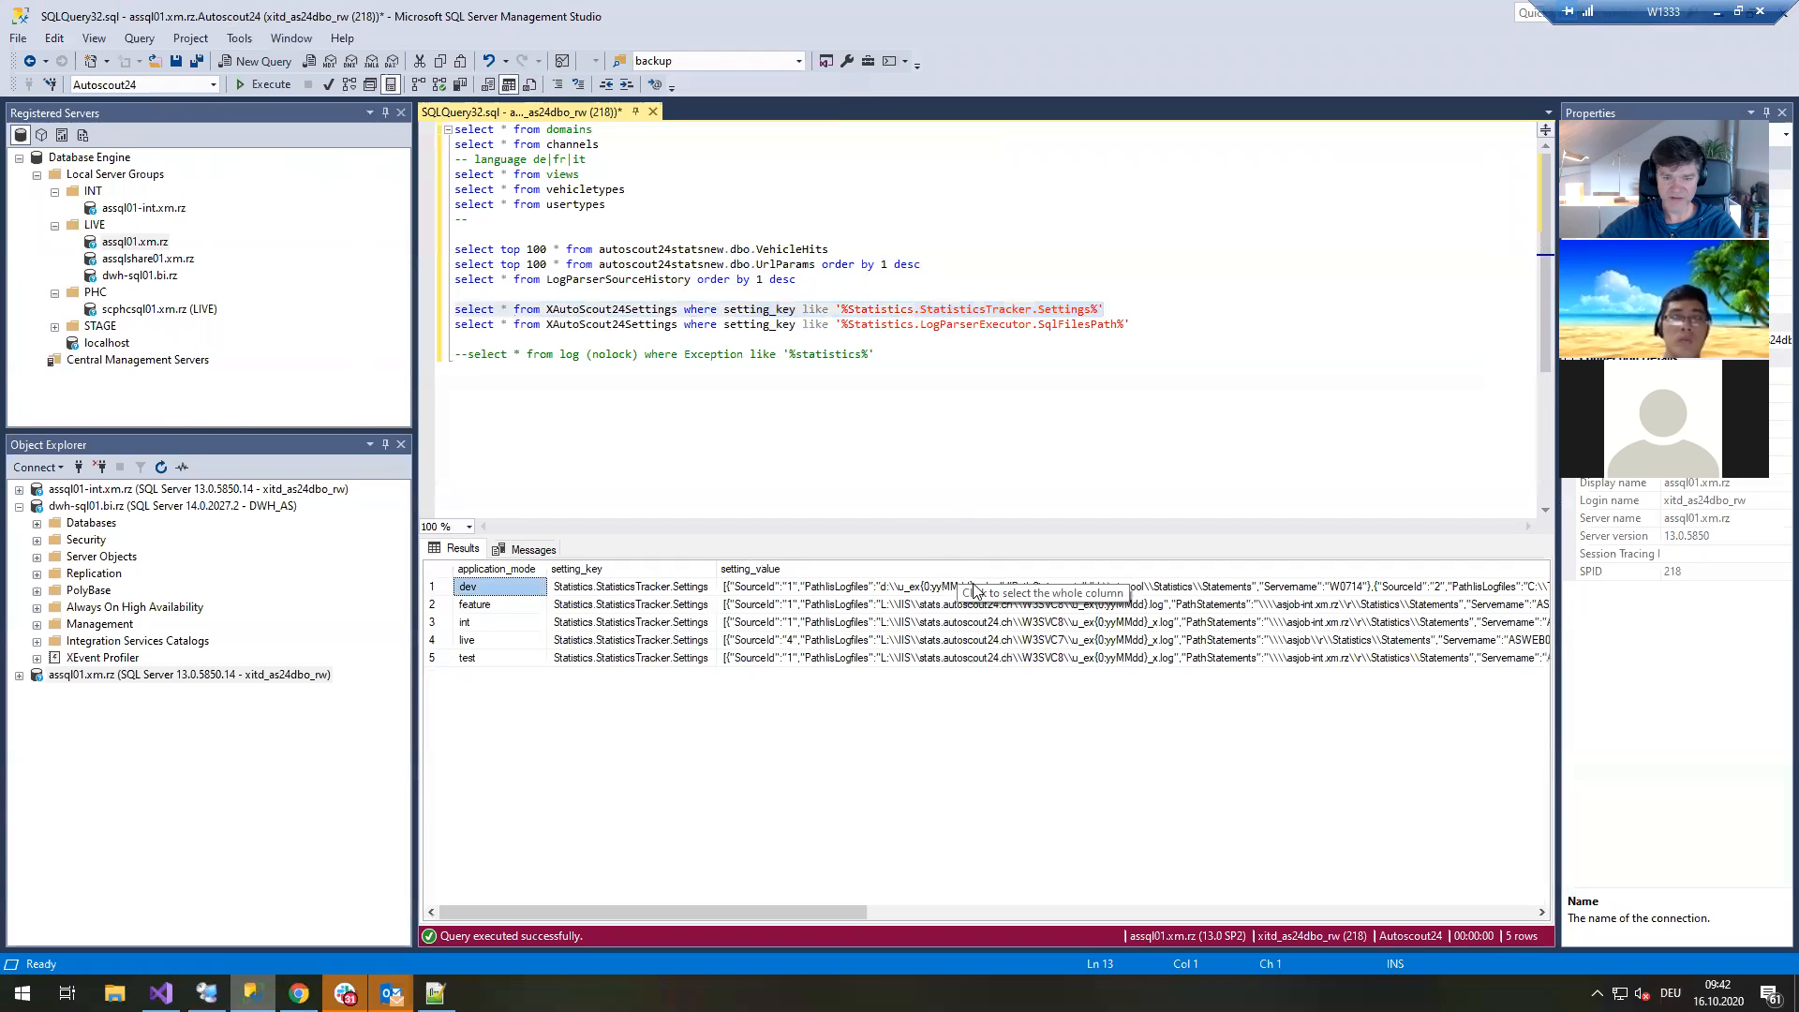
# Examine the log file paths, statement paths and server names in the setting_value entries of the int and live rows.
pyautogui.click(936, 626)
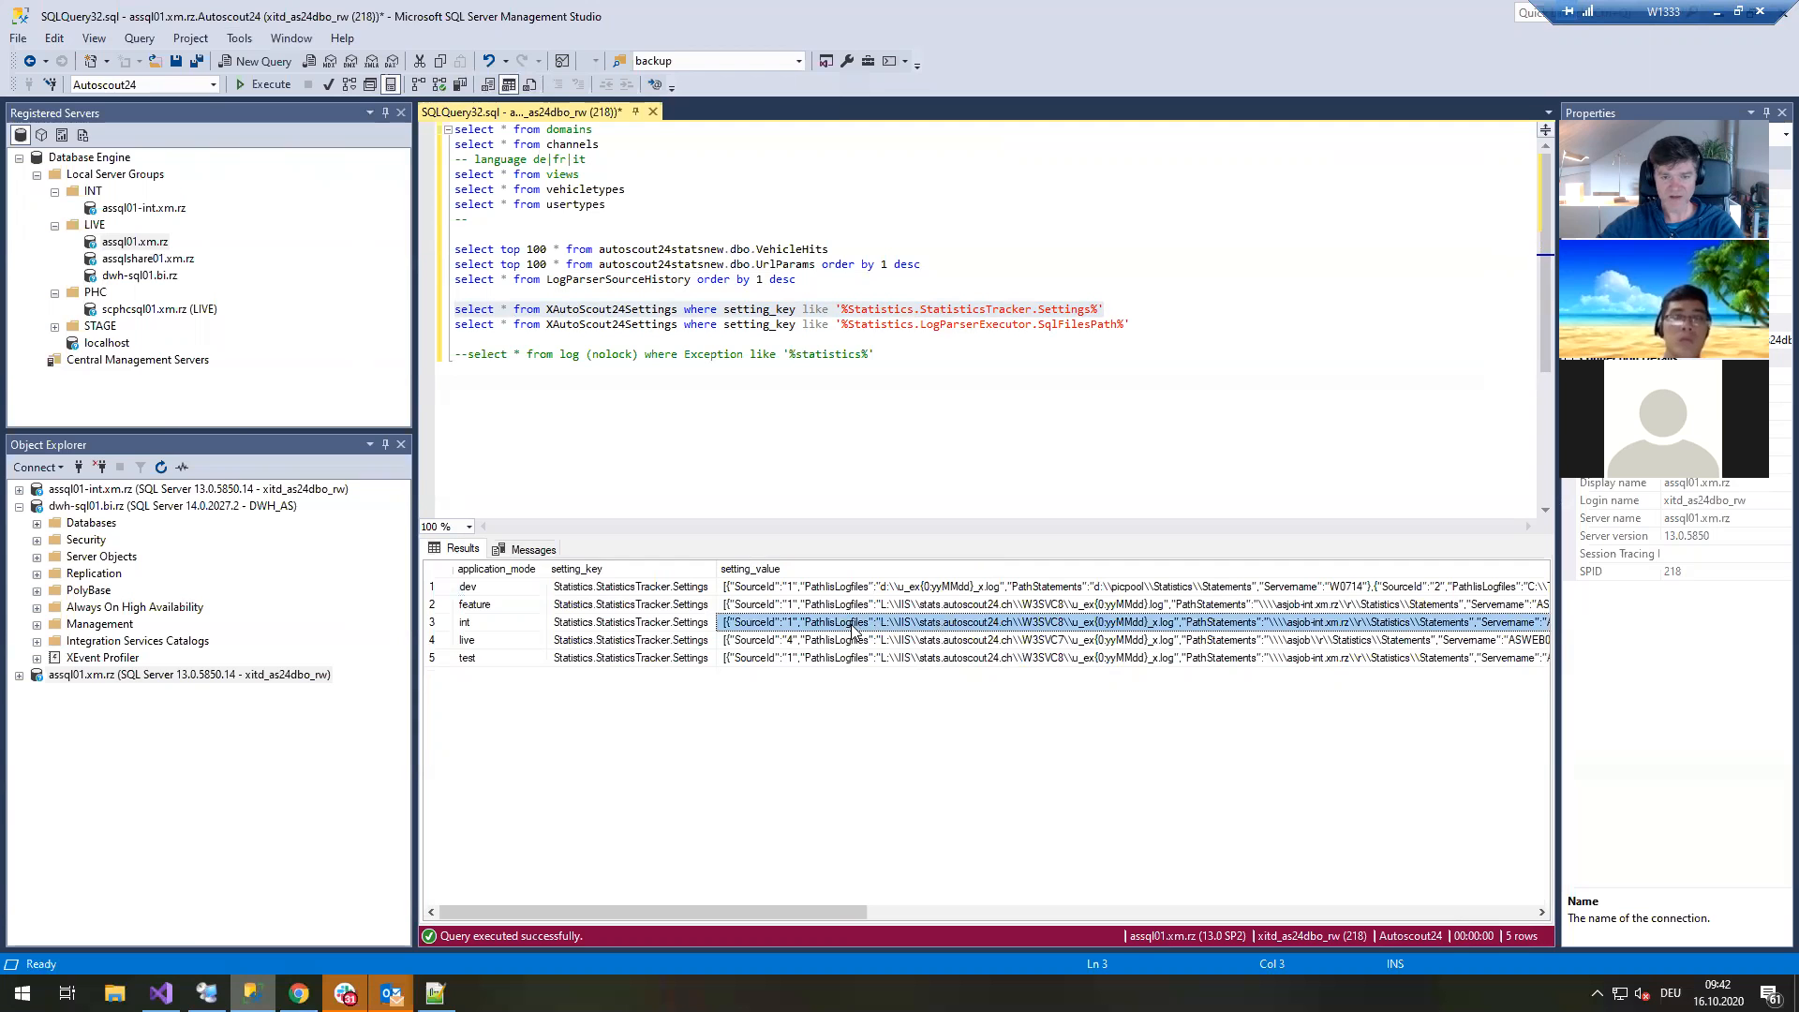
pyautogui.click(872, 914)
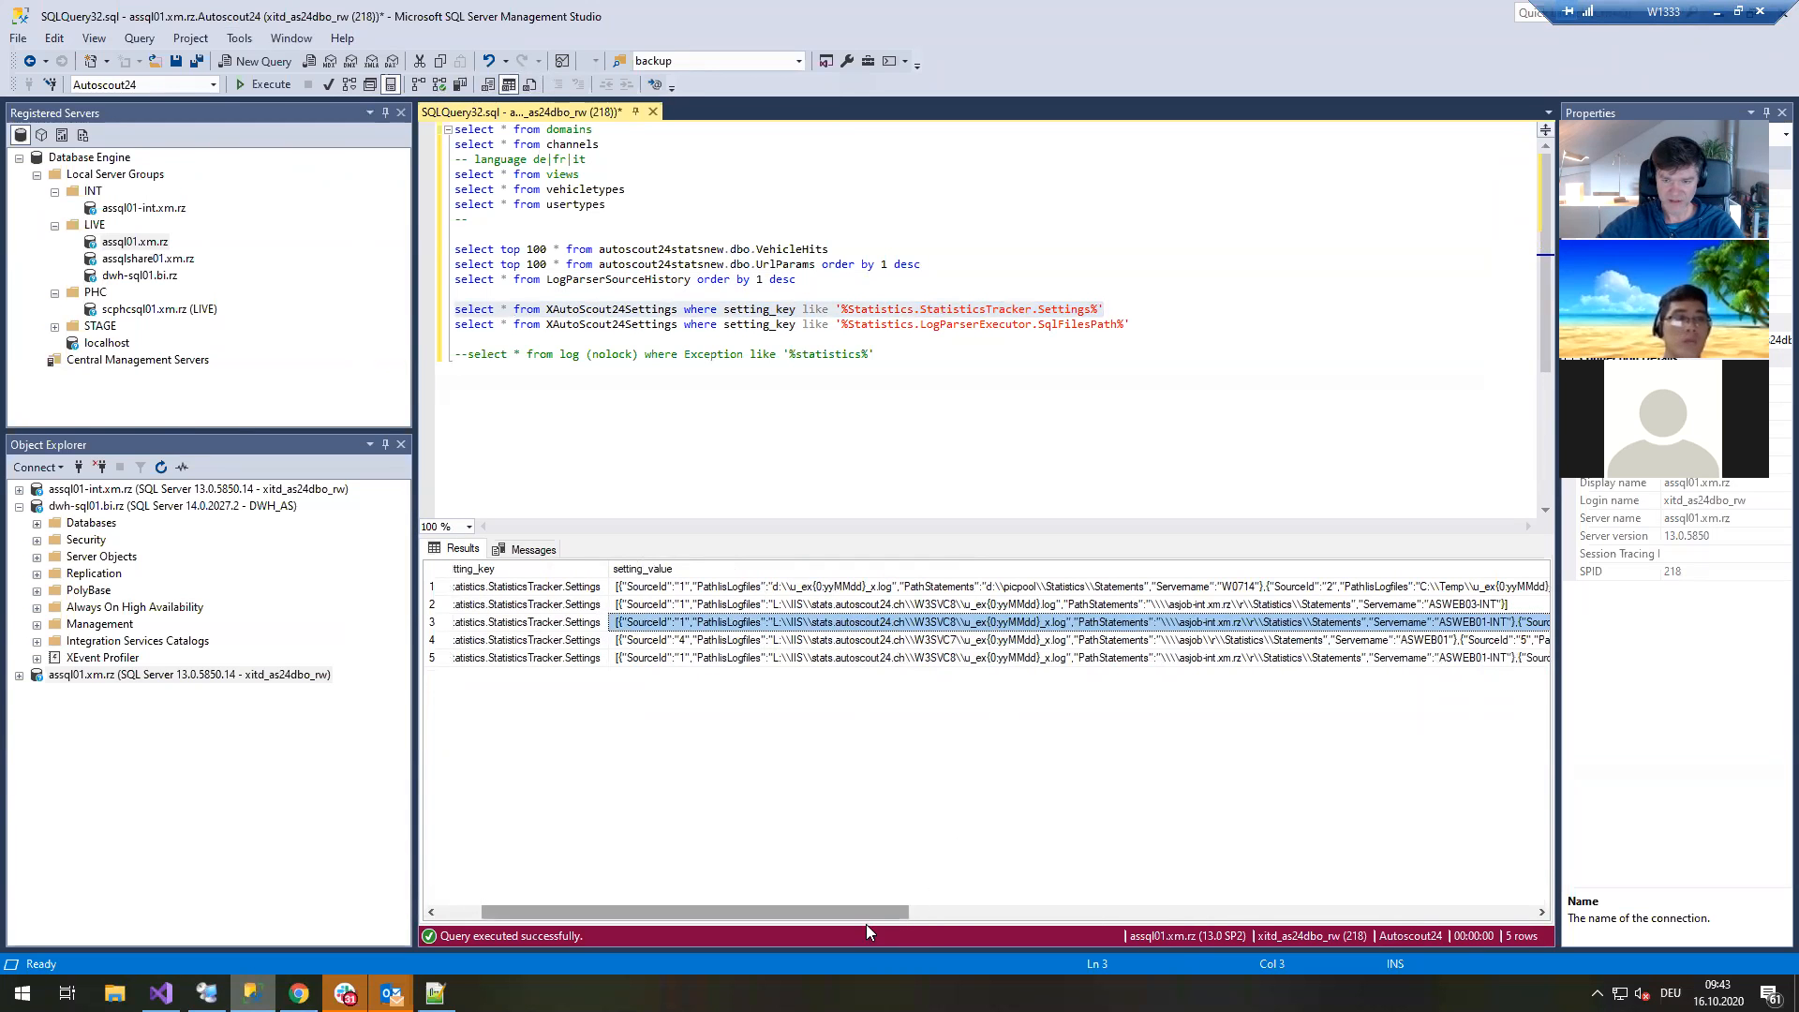
pyautogui.moveTo(867, 912); pyautogui.dragTo(896, 911)
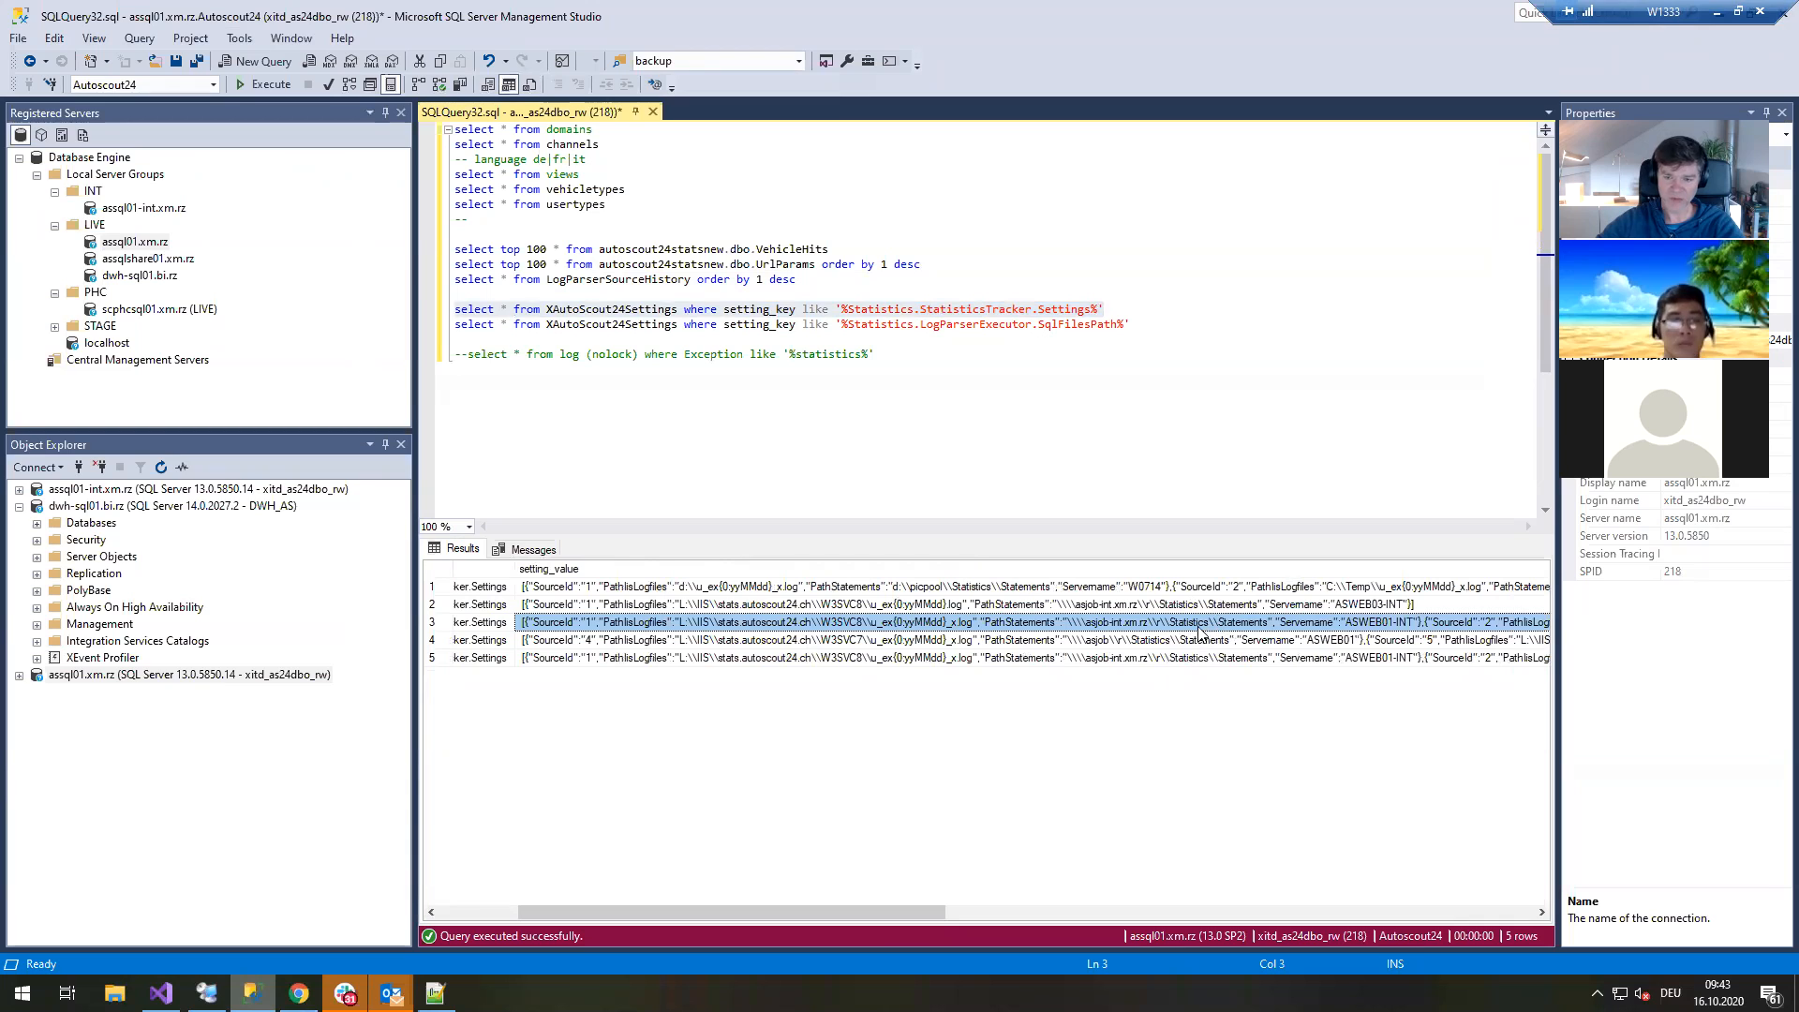
pyautogui.moveTo(923, 908); pyautogui.dragTo(1239, 943)
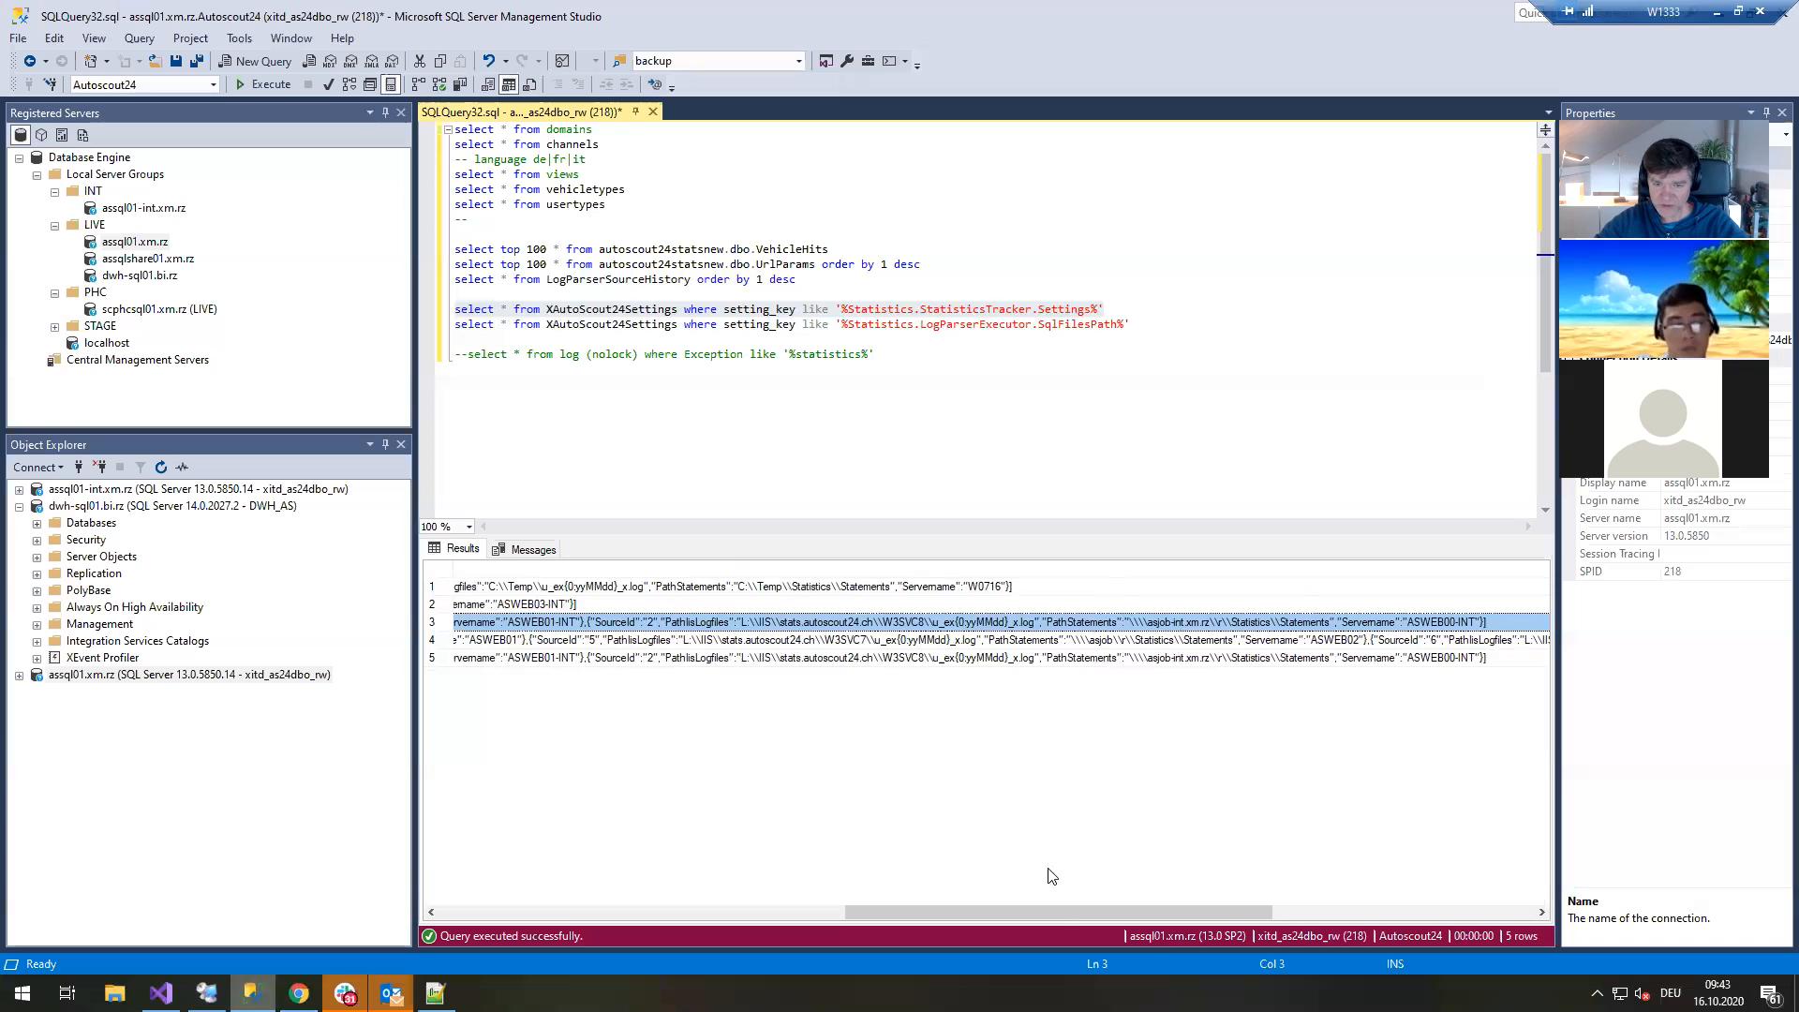
pyautogui.press('Down')
pyautogui.moveTo(1028, 914); pyautogui.dragTo(1339, 914)
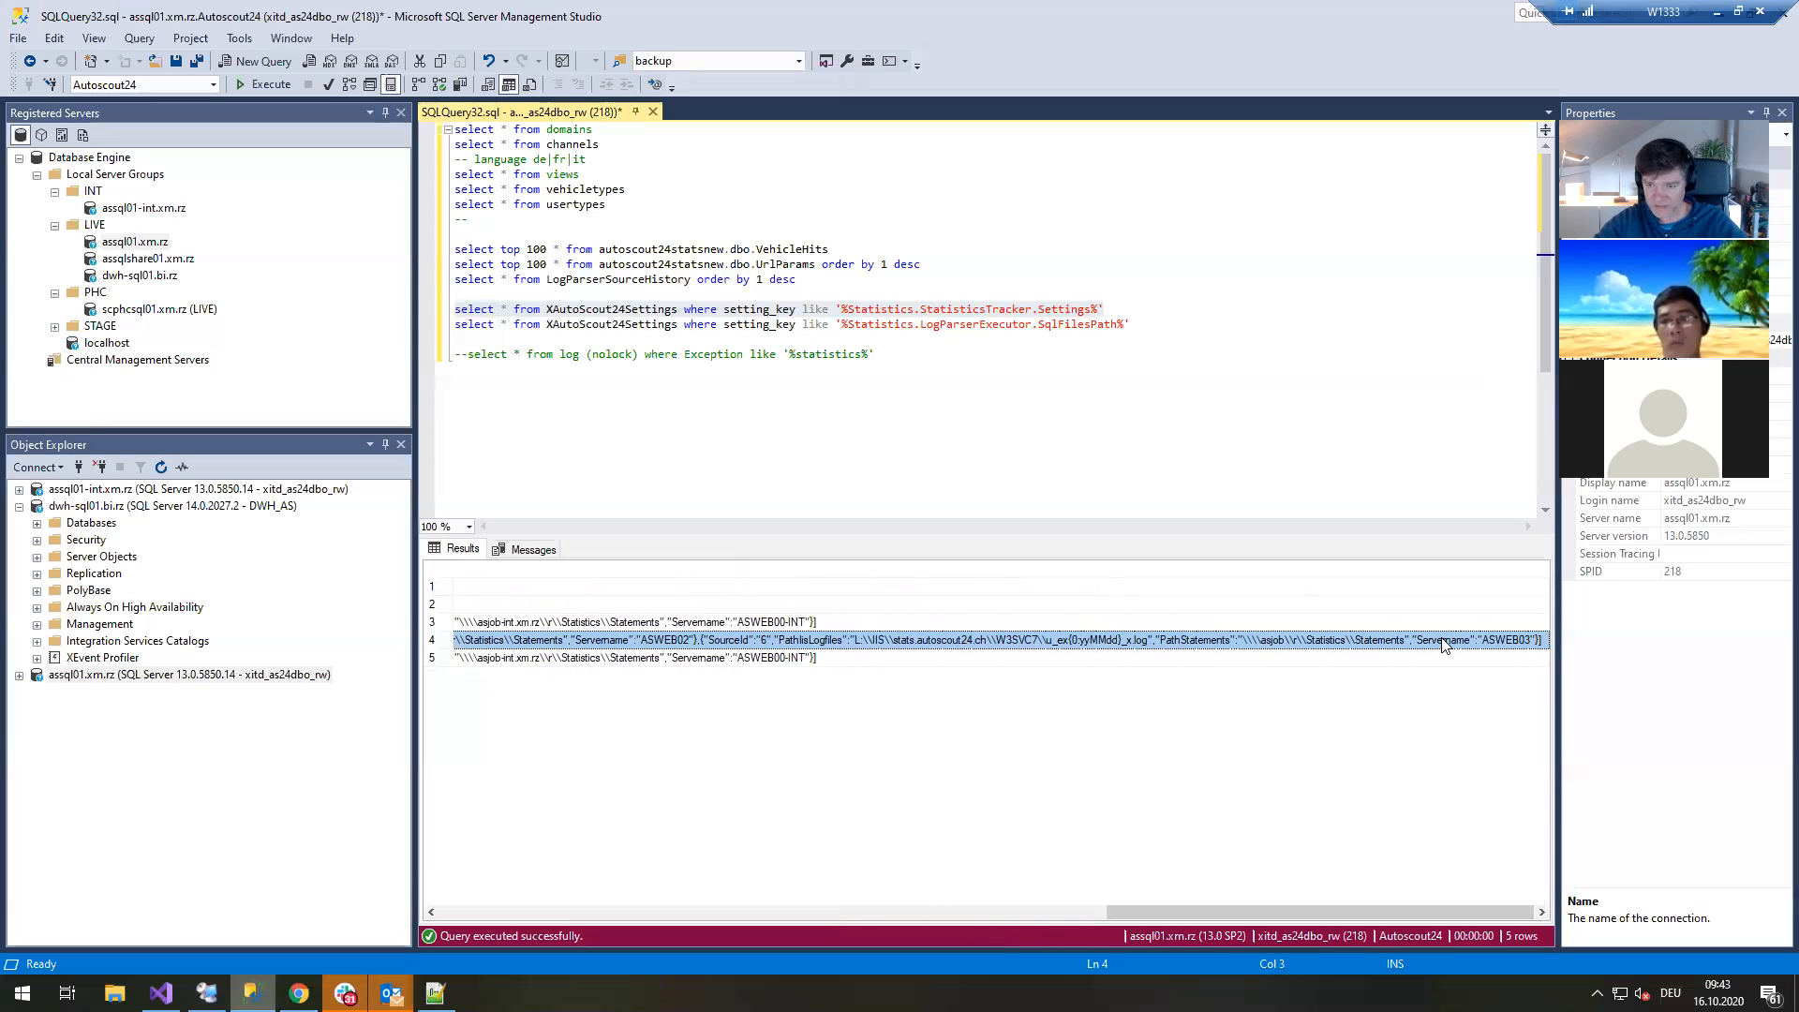
# Rerun the UrlParams query ordered by 1 desc and point out the first row's logParserSourceHistoryId.
pyautogui.moveTo(1132, 914); pyautogui.dragTo(607, 294)
pyautogui.moveTo(922, 264); pyautogui.dragTo(451, 265)
pyautogui.press('F5')
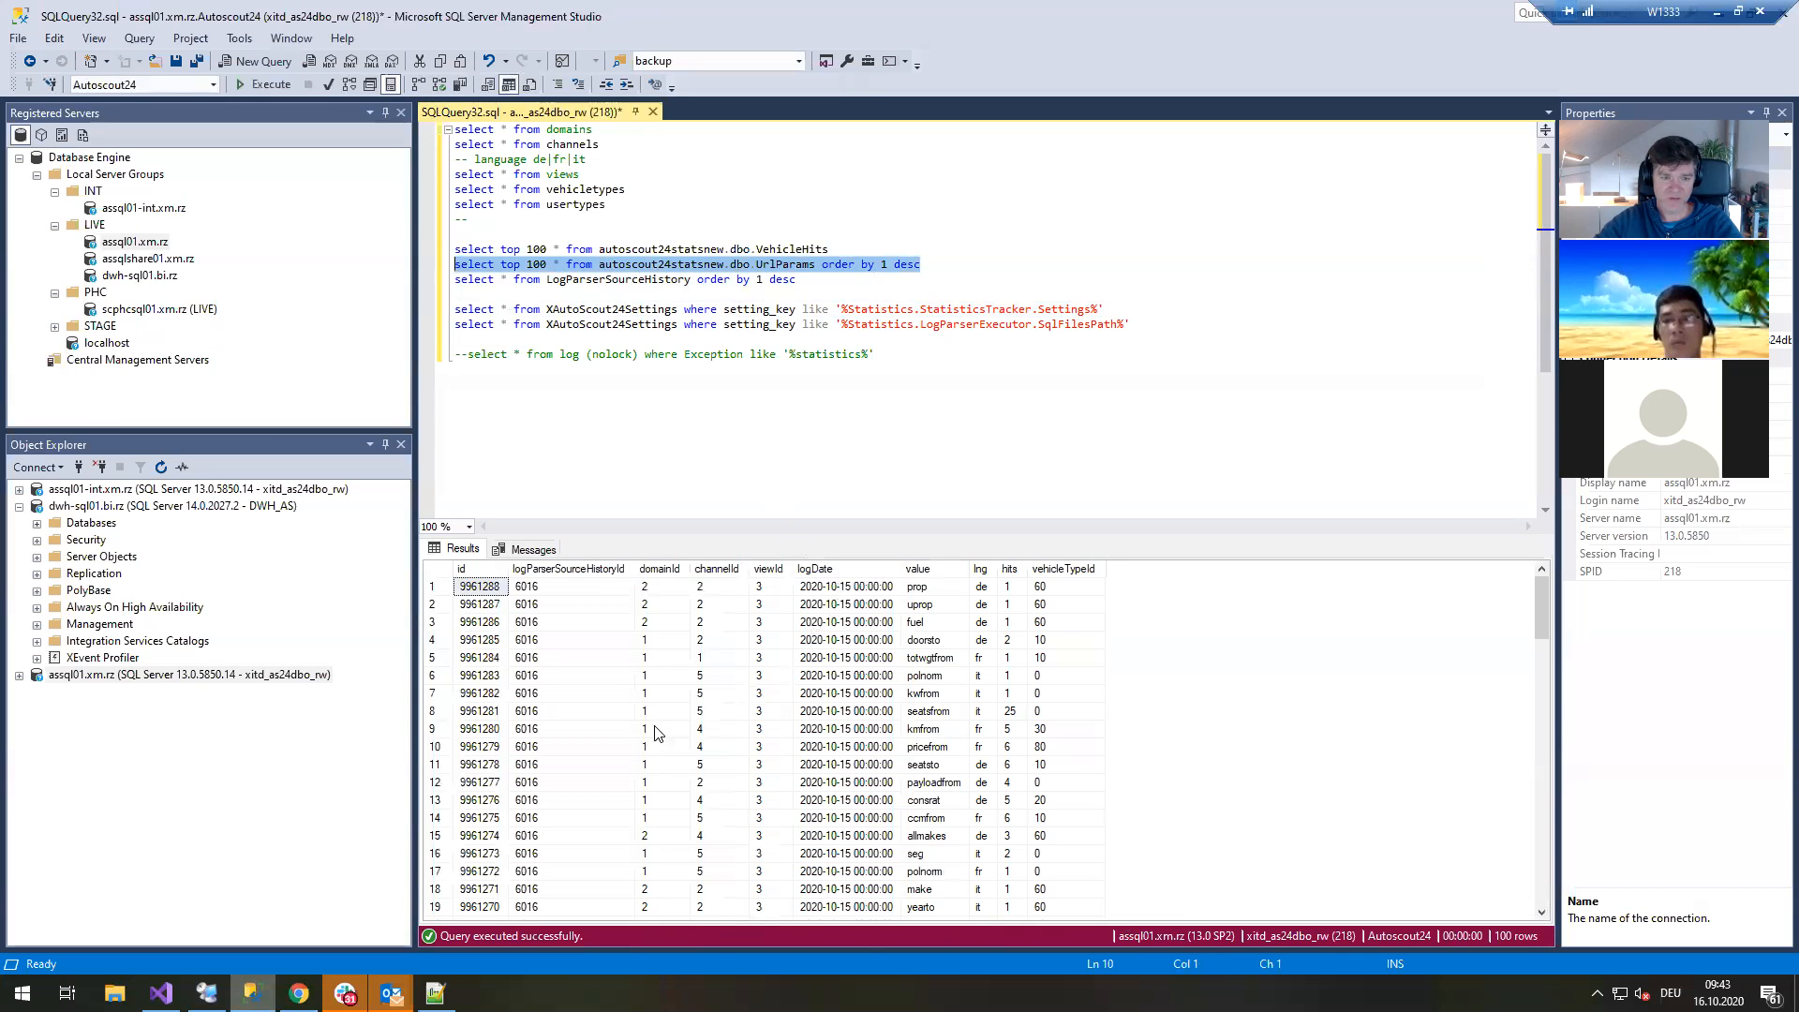
pyautogui.click(556, 587)
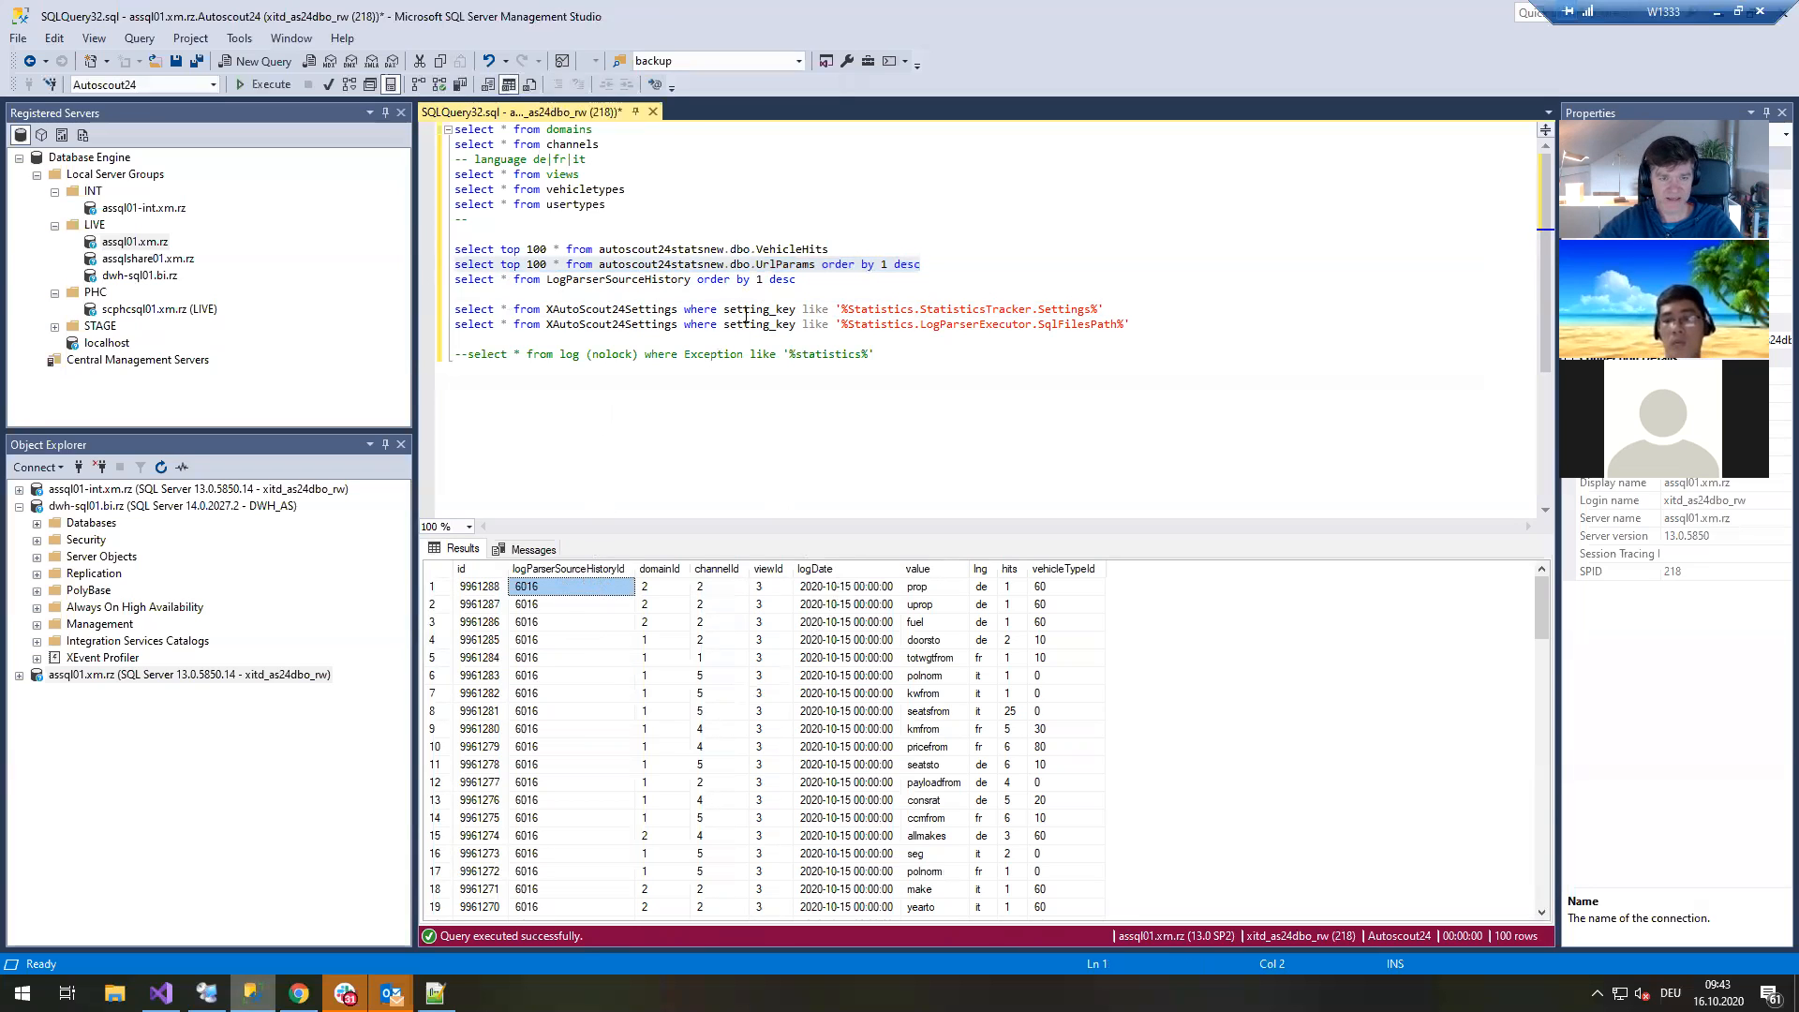
# Run "select * from LogParserSourceHistory order by 1 desc".
pyautogui.moveTo(801, 279); pyautogui.dragTo(425, 283)
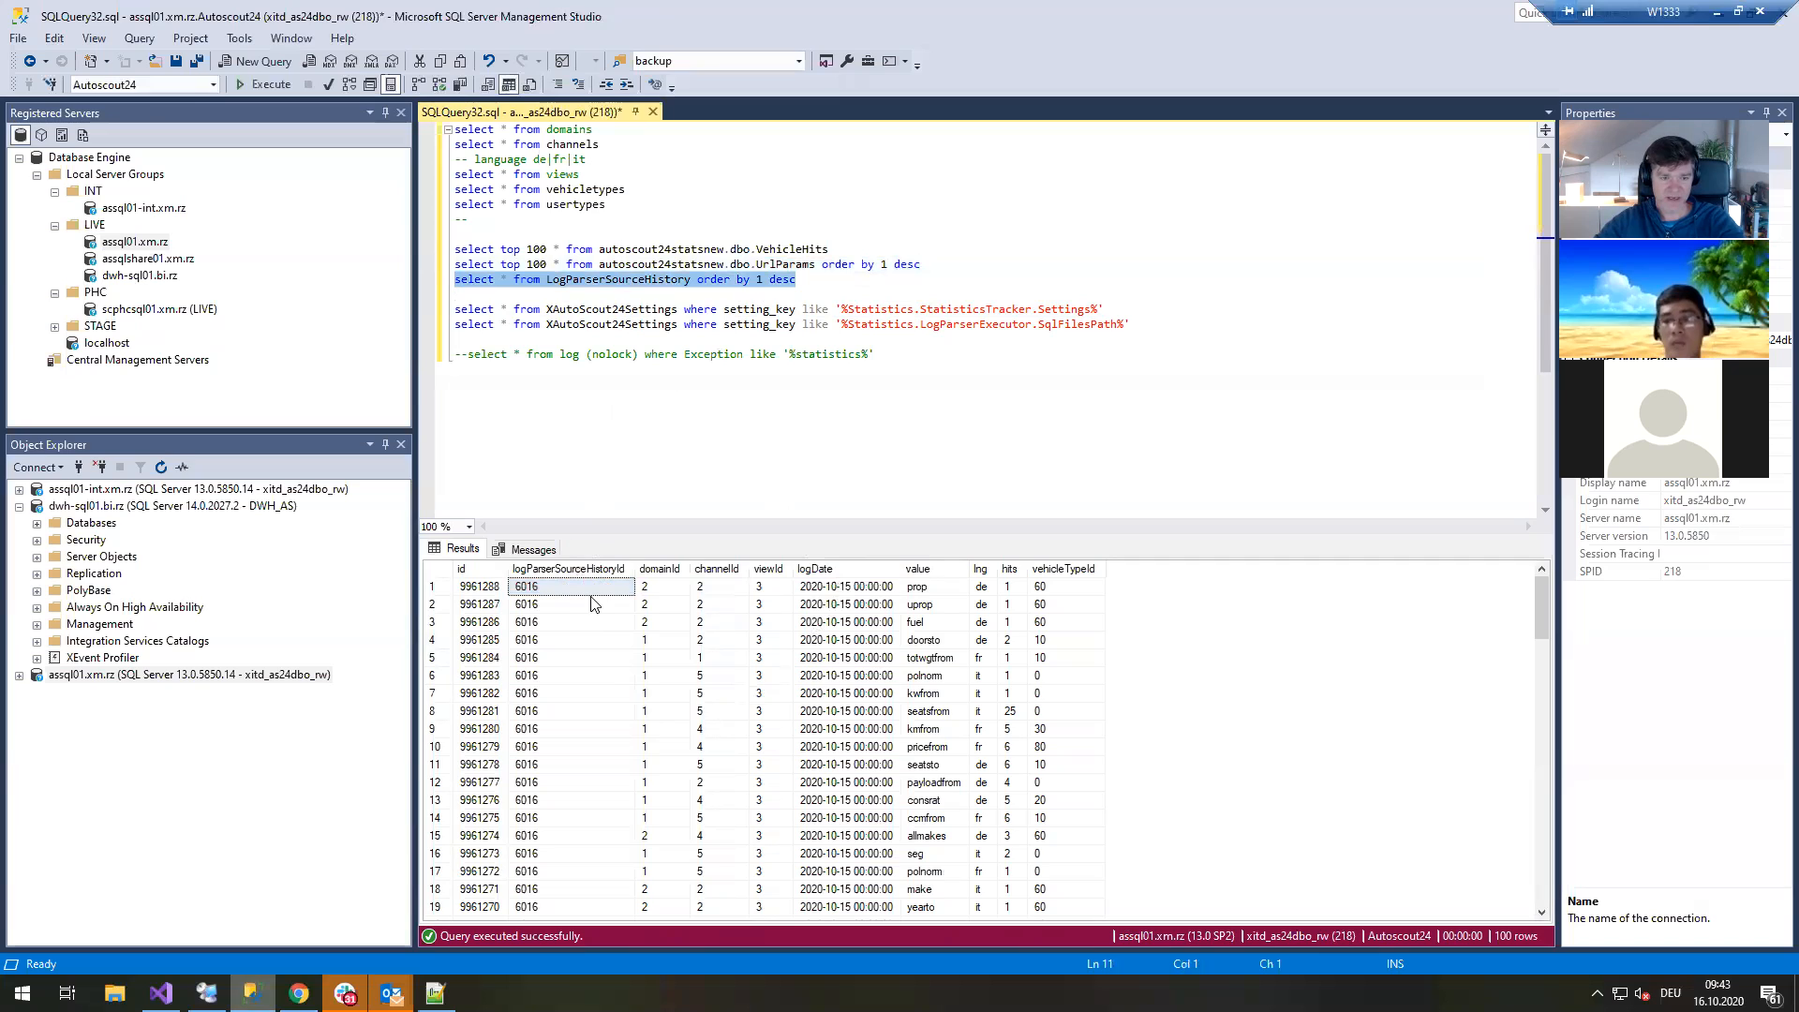
pyautogui.click(547, 597)
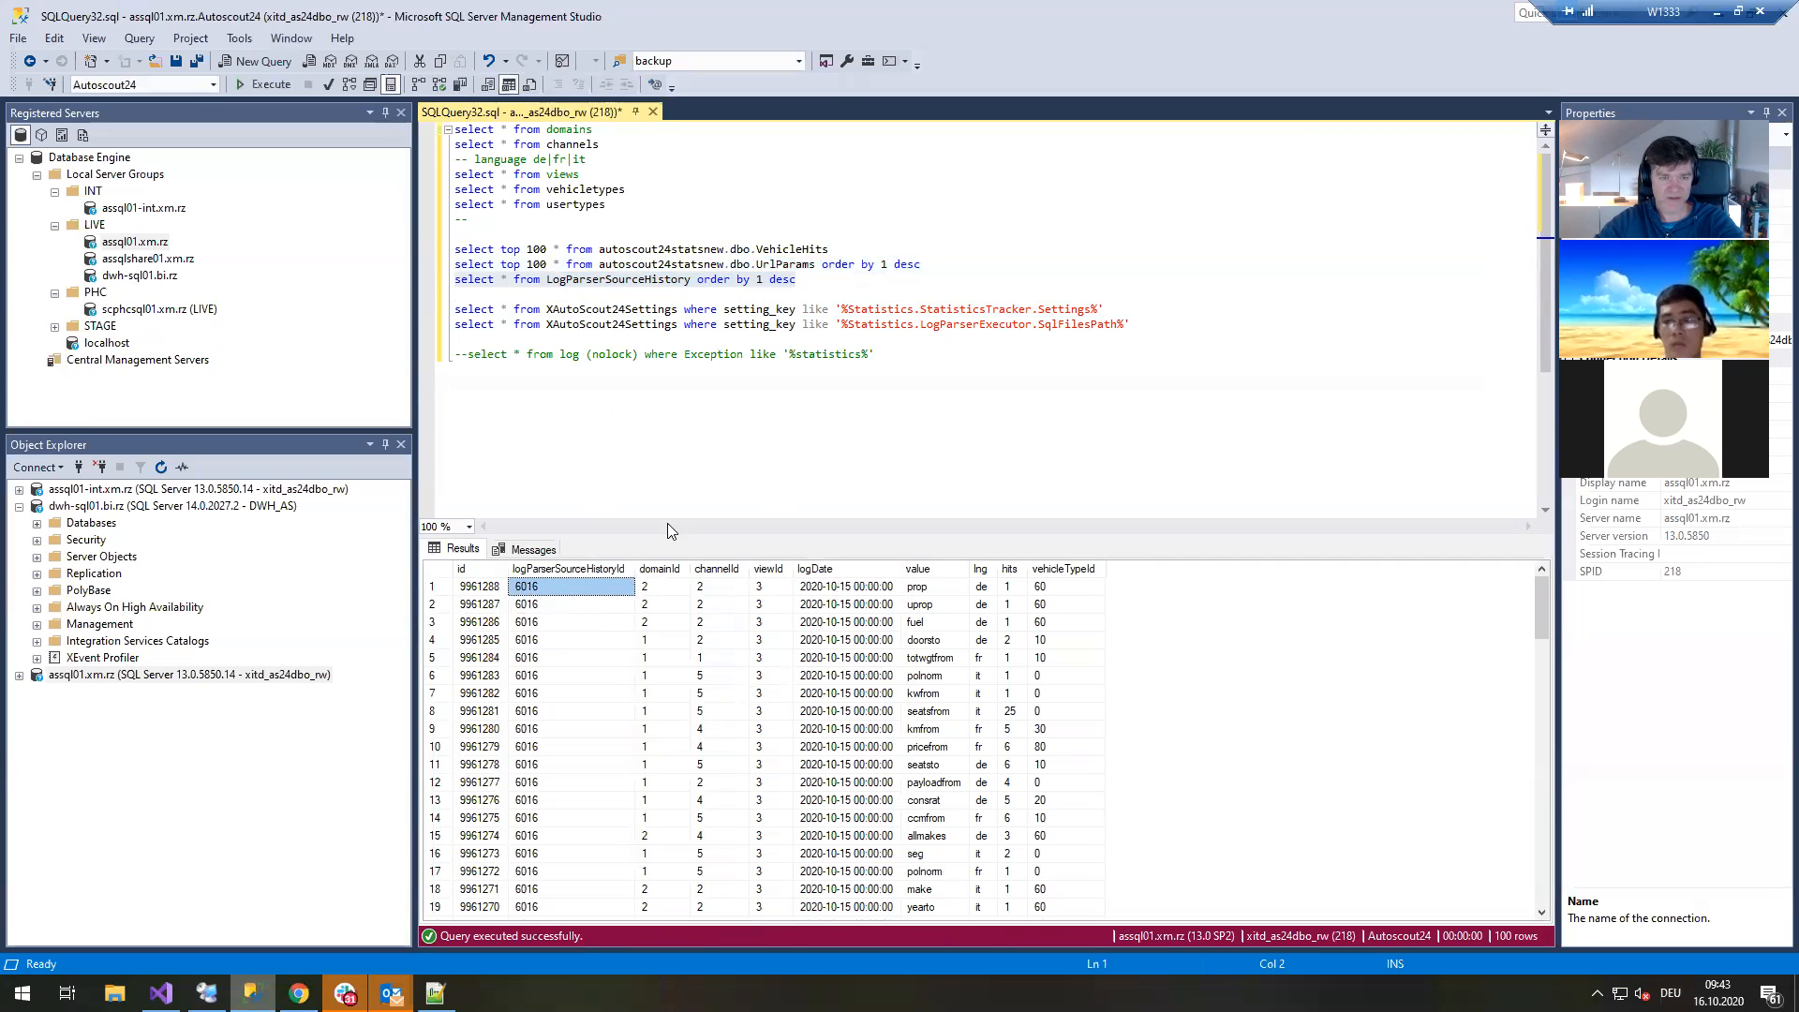
pyautogui.click(866, 308)
pyautogui.moveTo(807, 279); pyautogui.dragTo(399, 277)
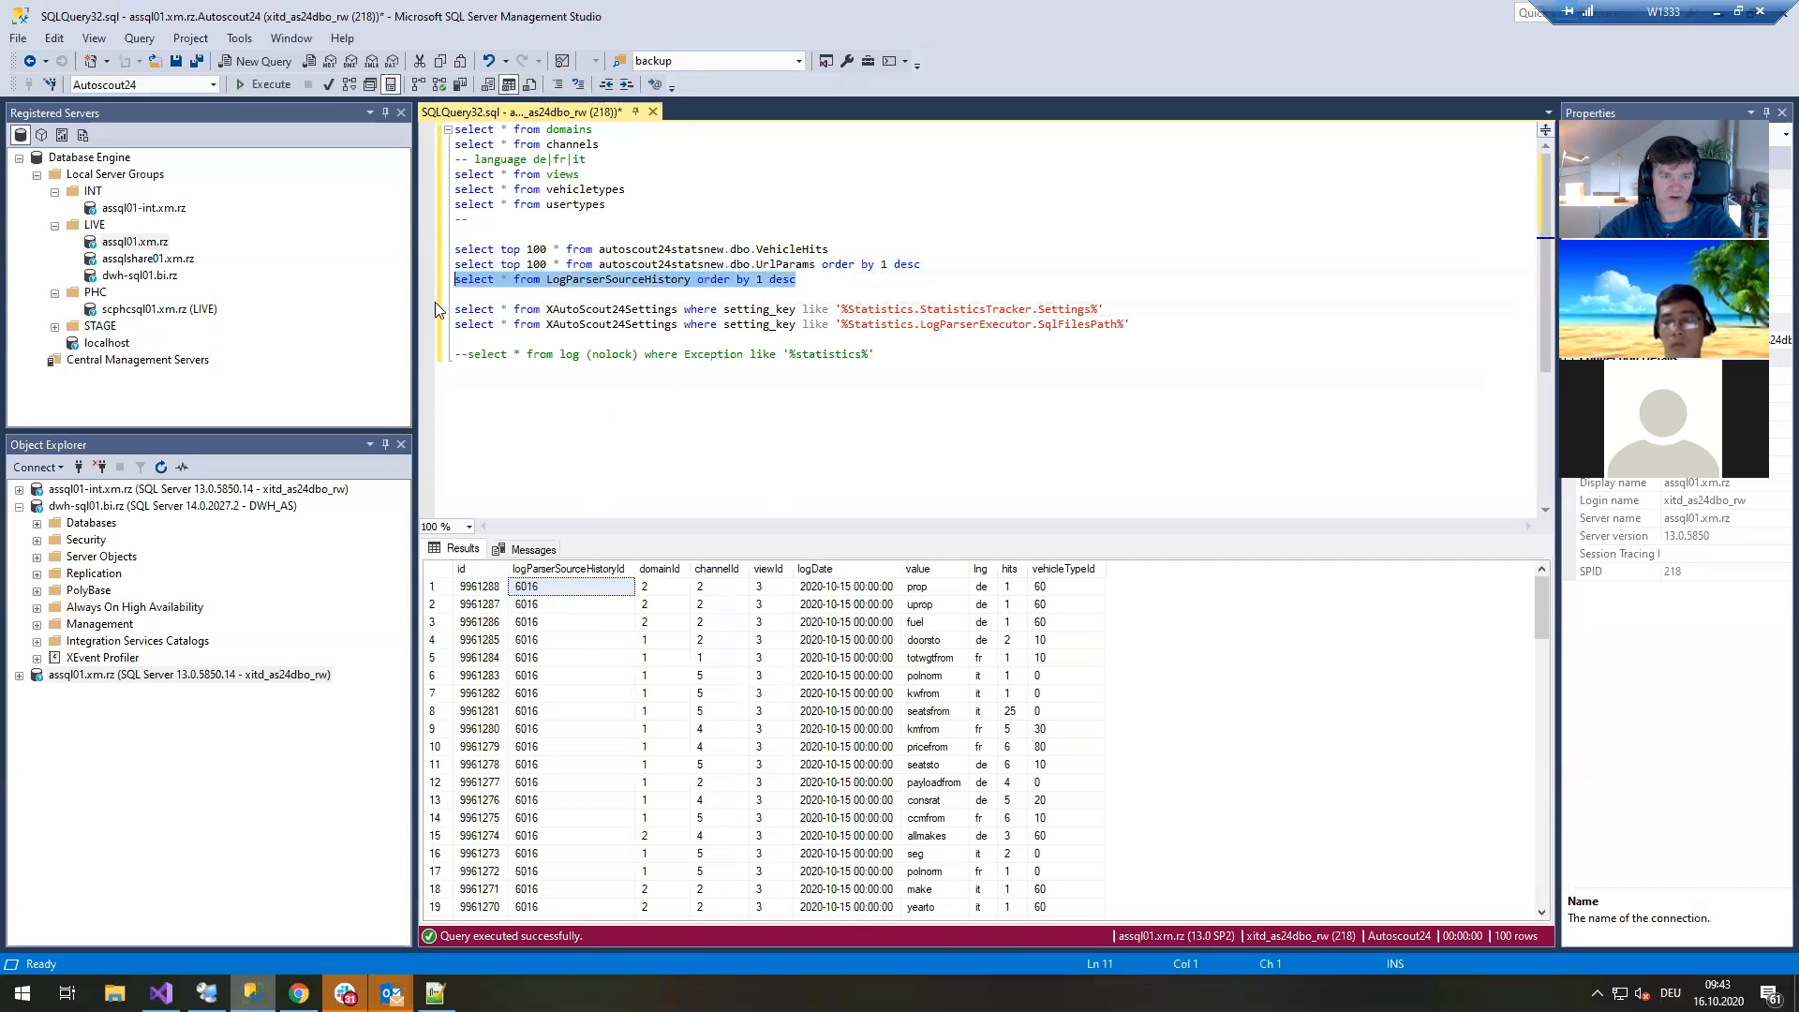
pyautogui.press('F5')
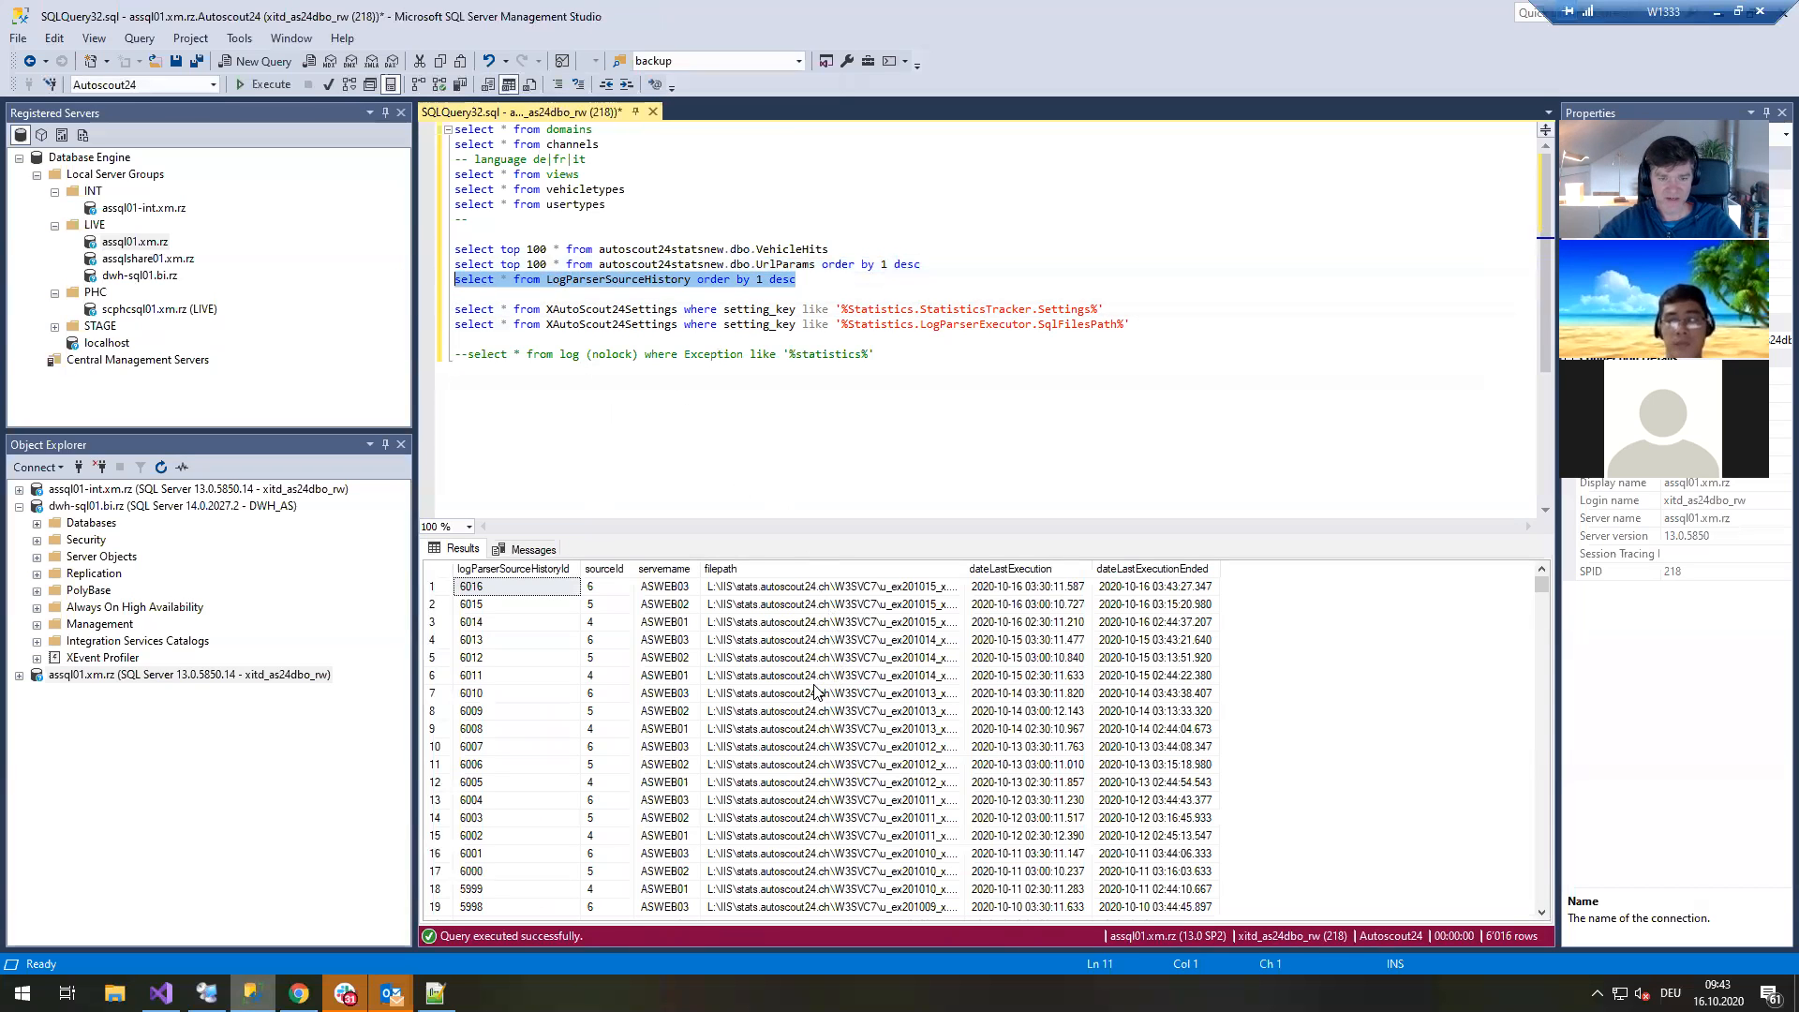
# Examine the newest LogParserSourceHistory row's history ID, server name, execution start and execution end, and compare its ID with the next row's.
pyautogui.click(474, 590)
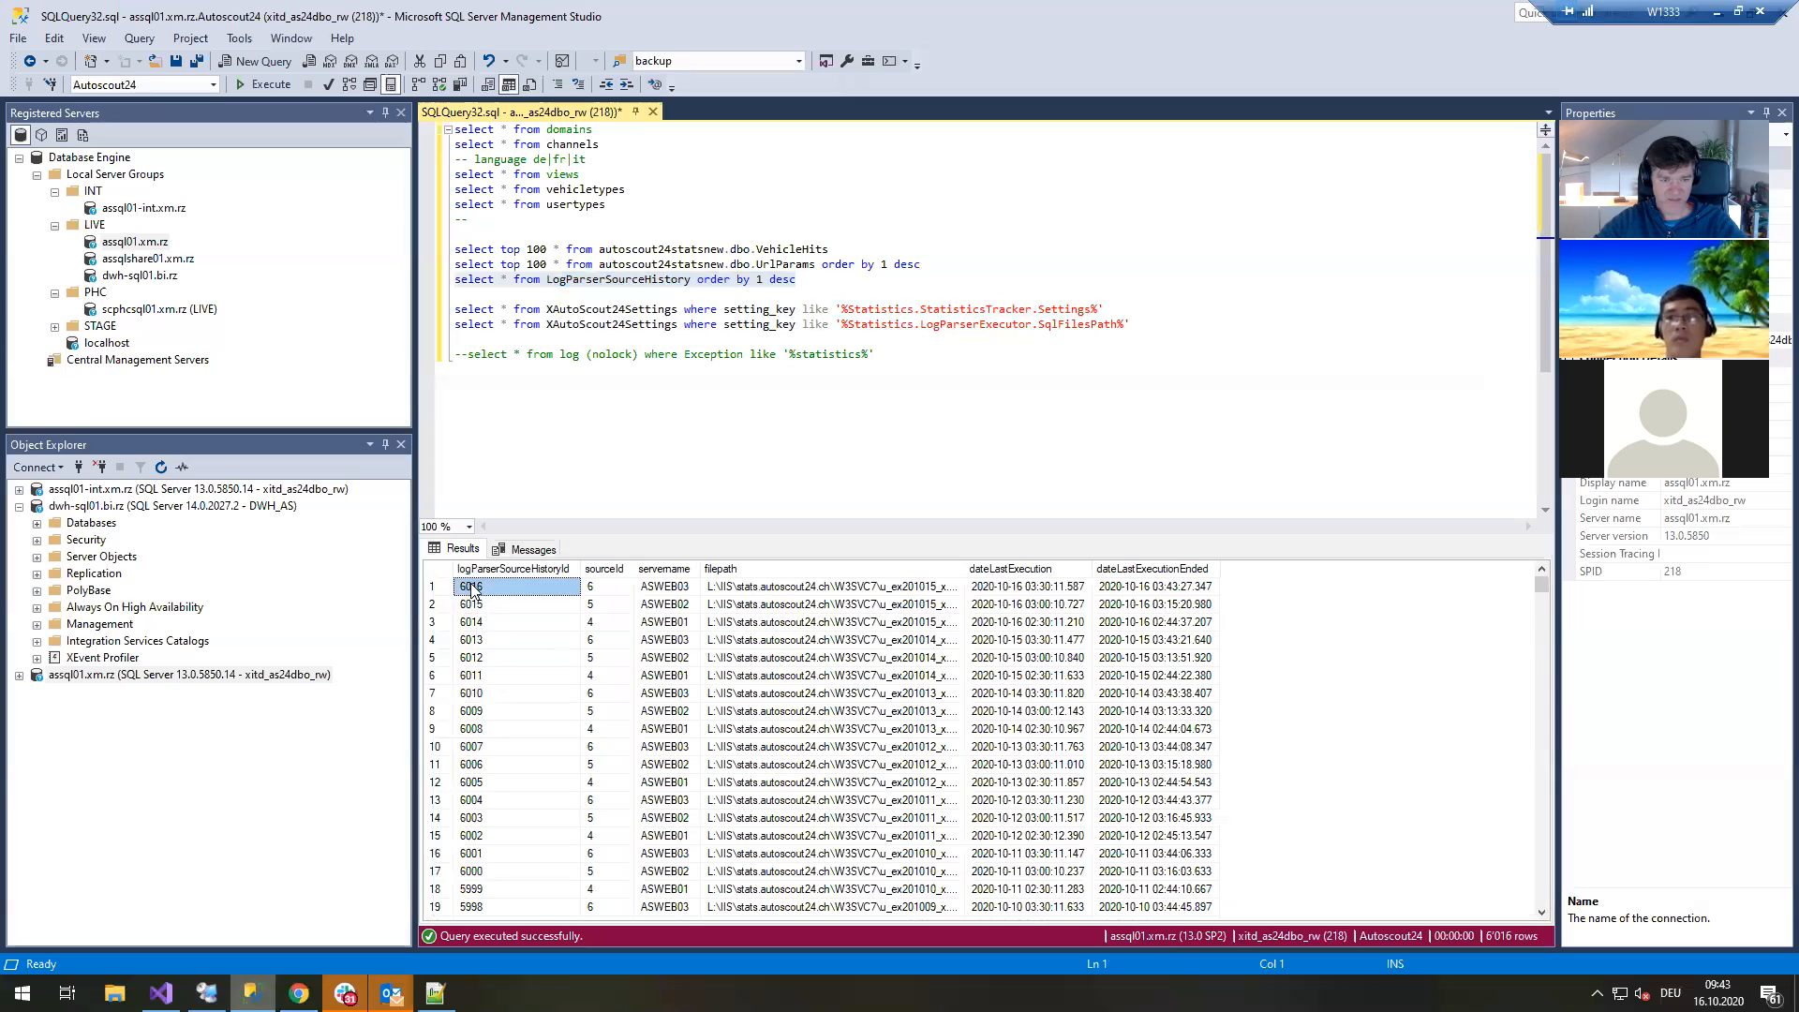
pyautogui.click(1040, 592)
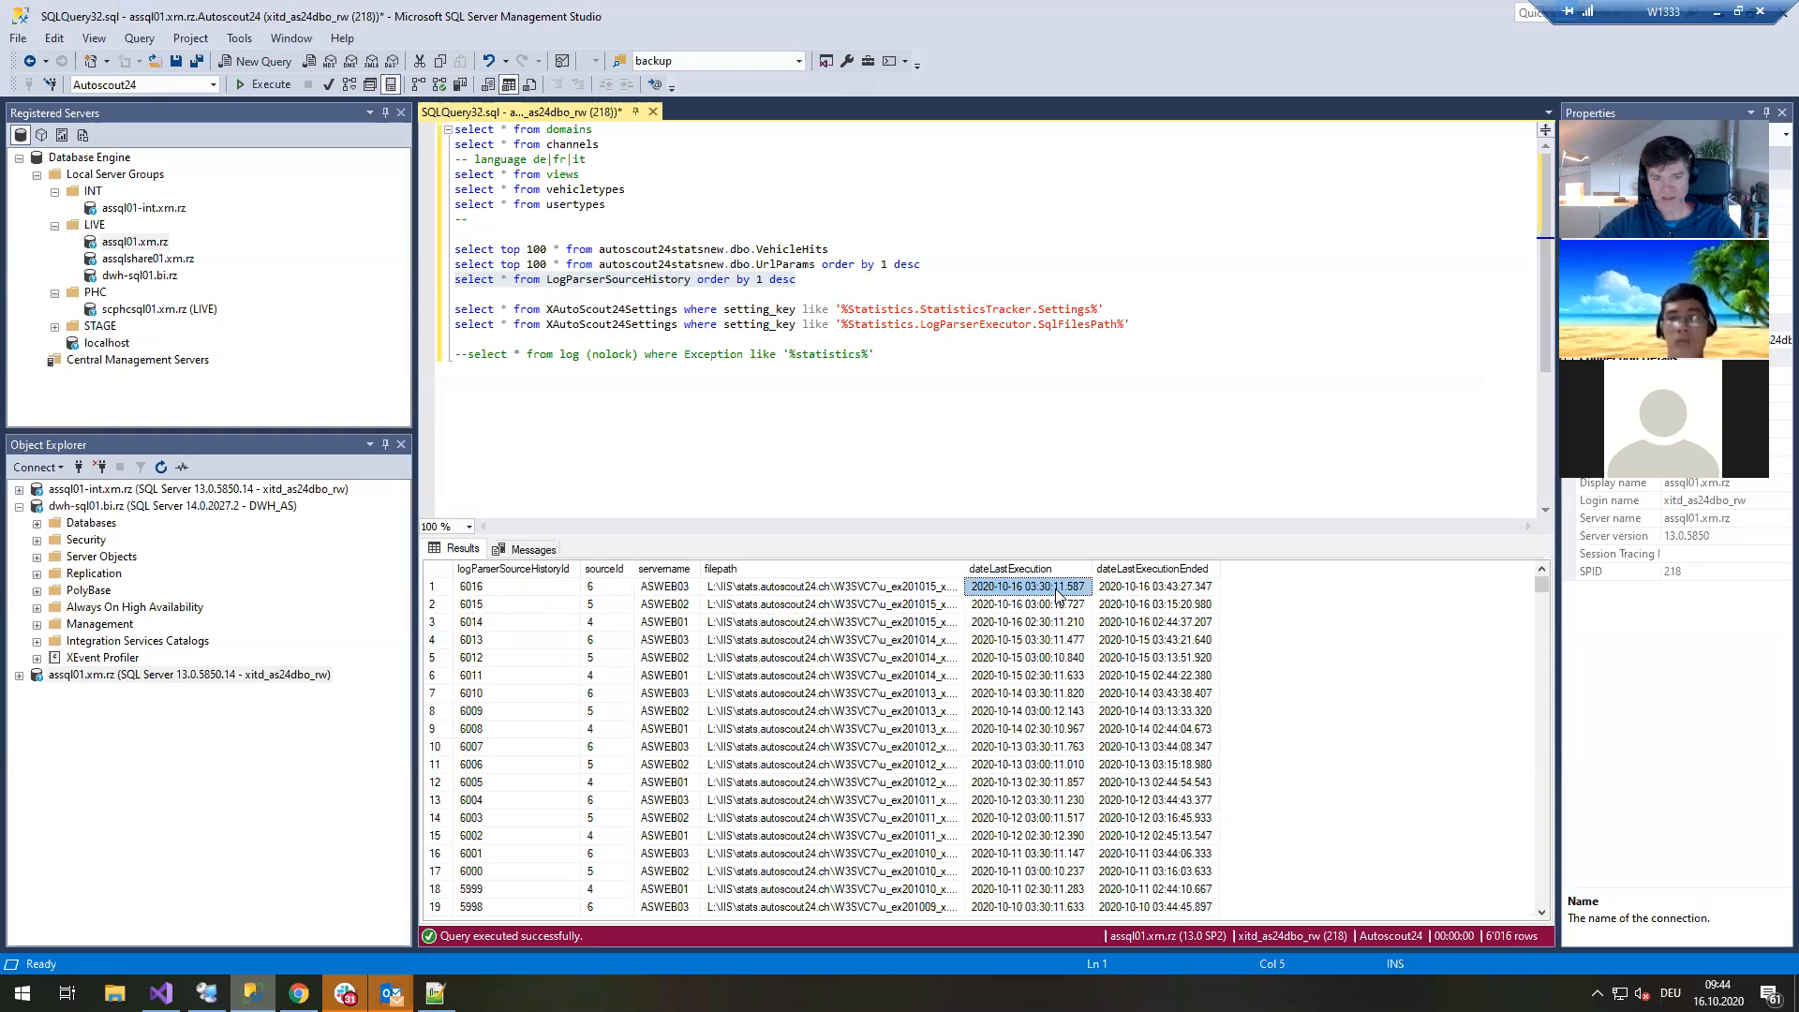
pyautogui.click(684, 591)
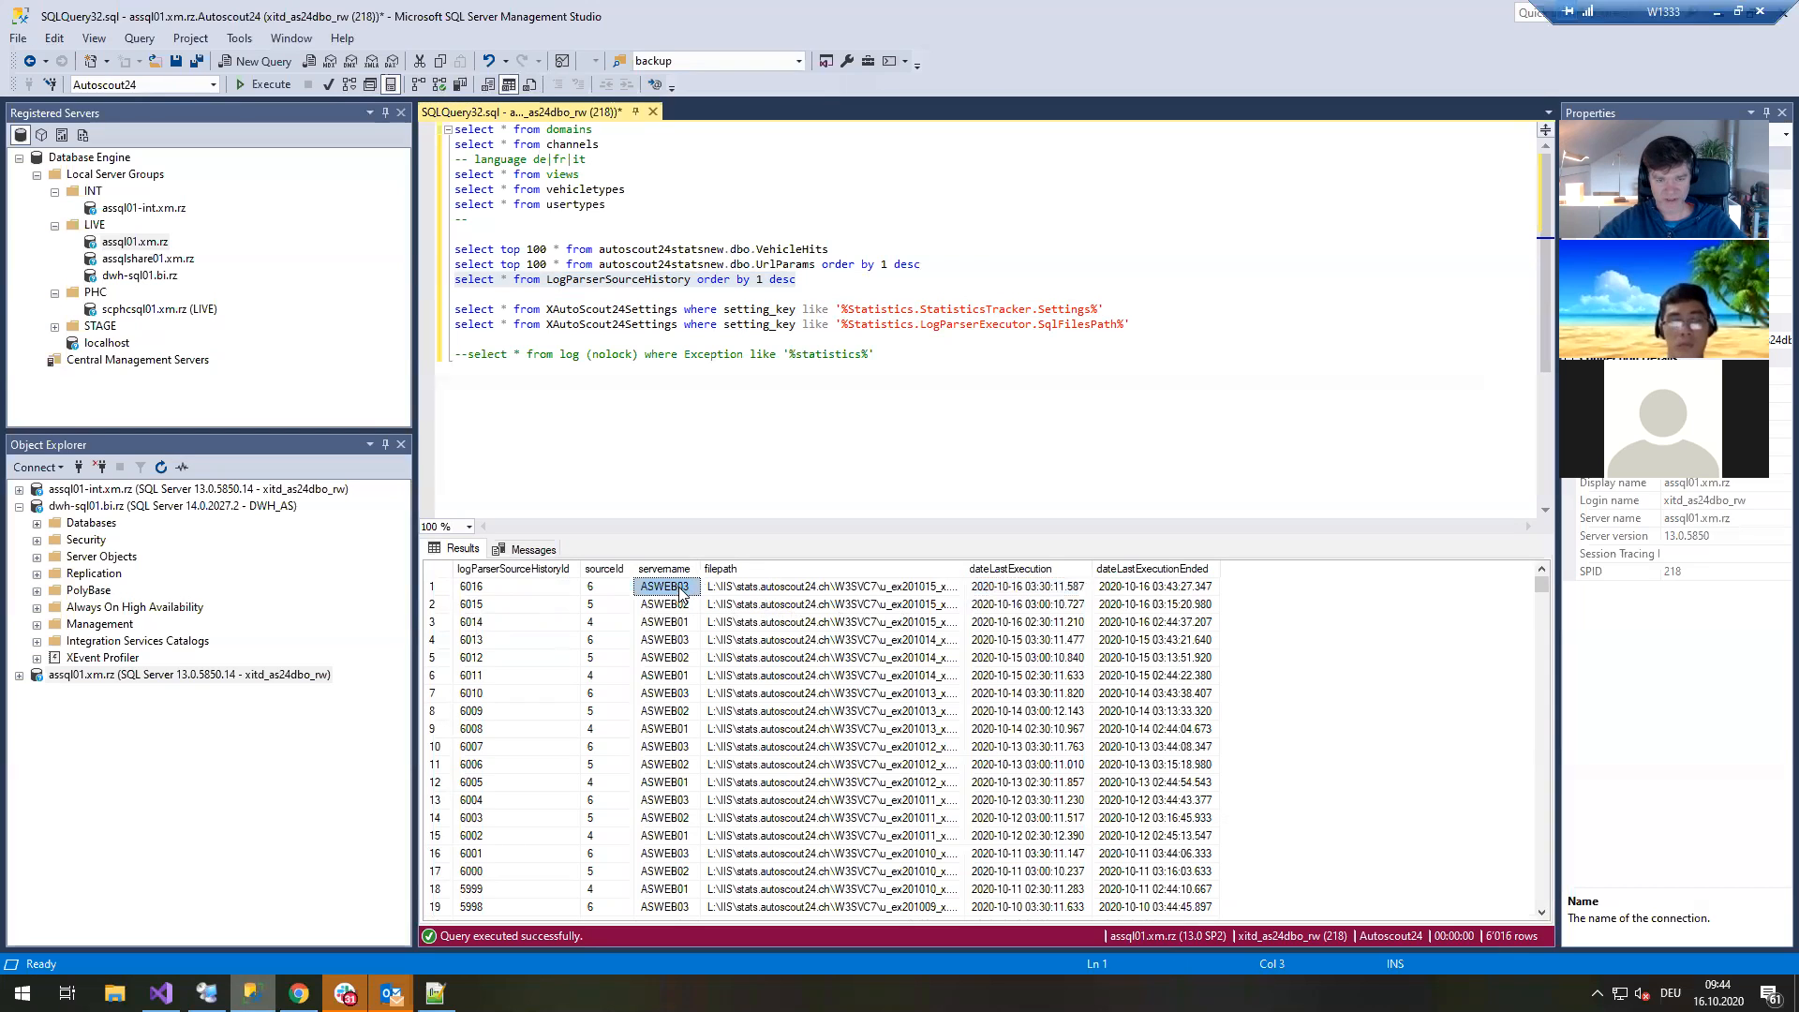
pyautogui.click(1168, 588)
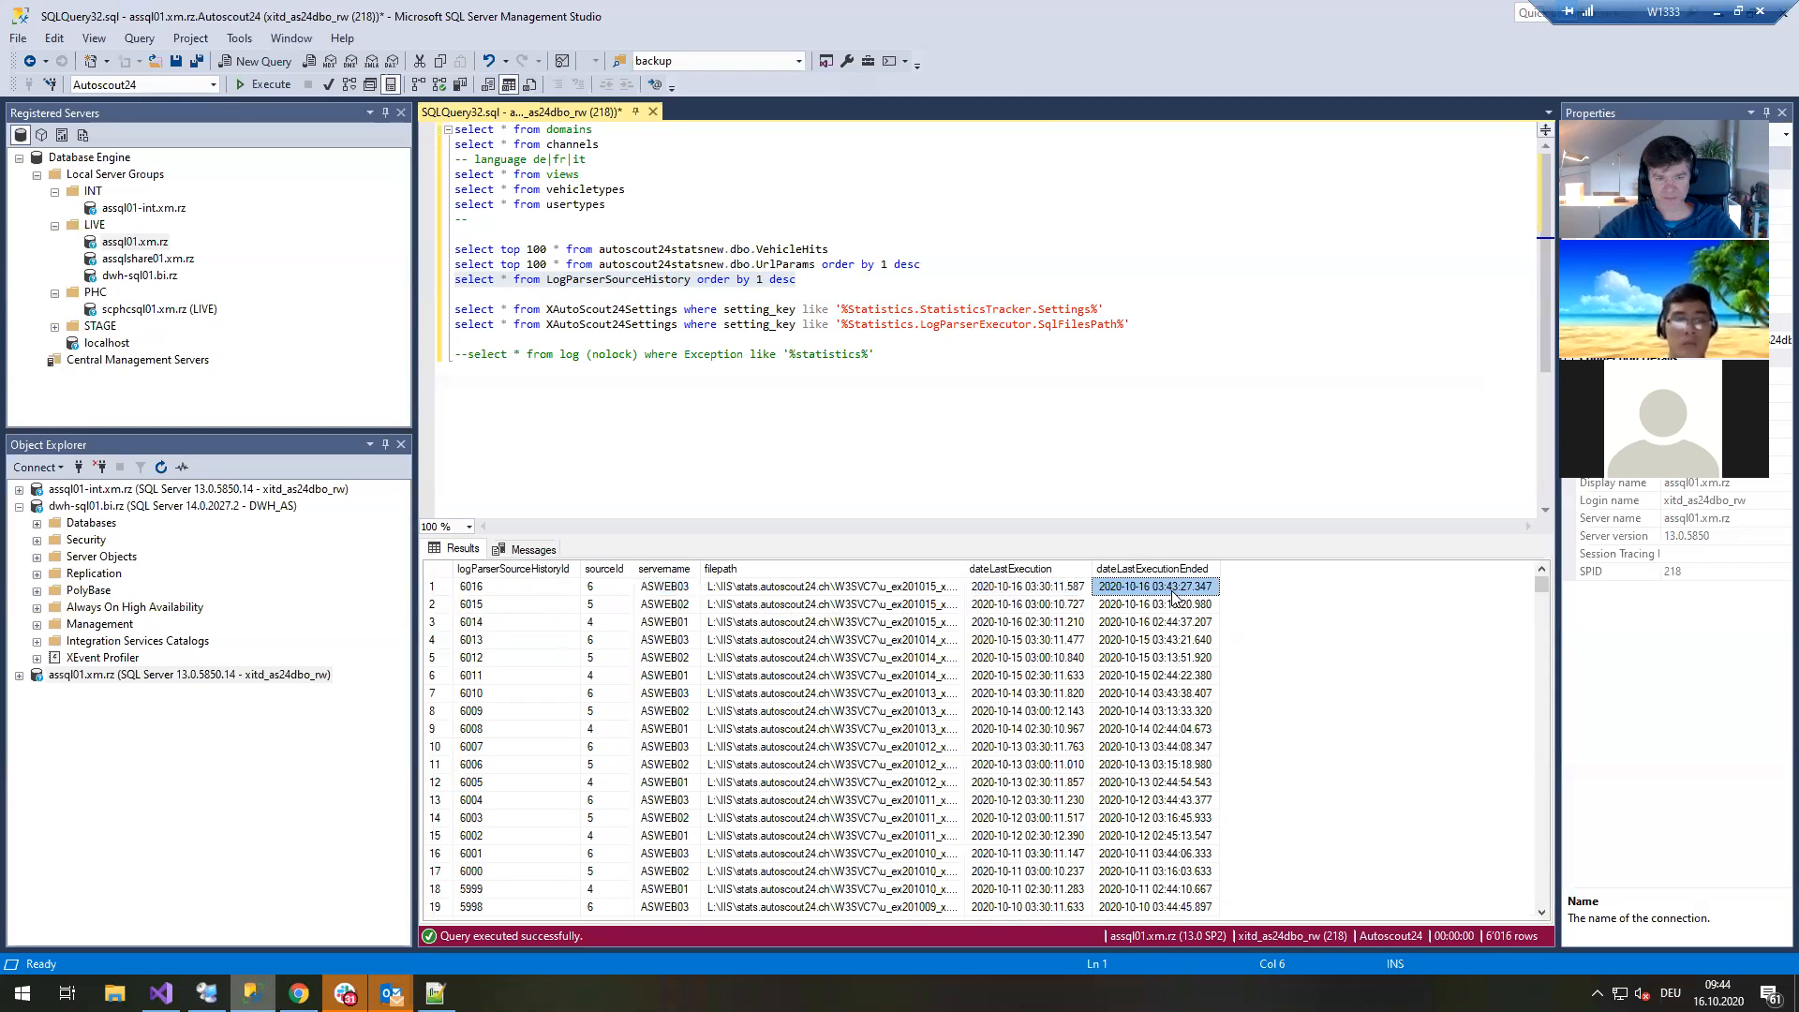
pyautogui.click(550, 591)
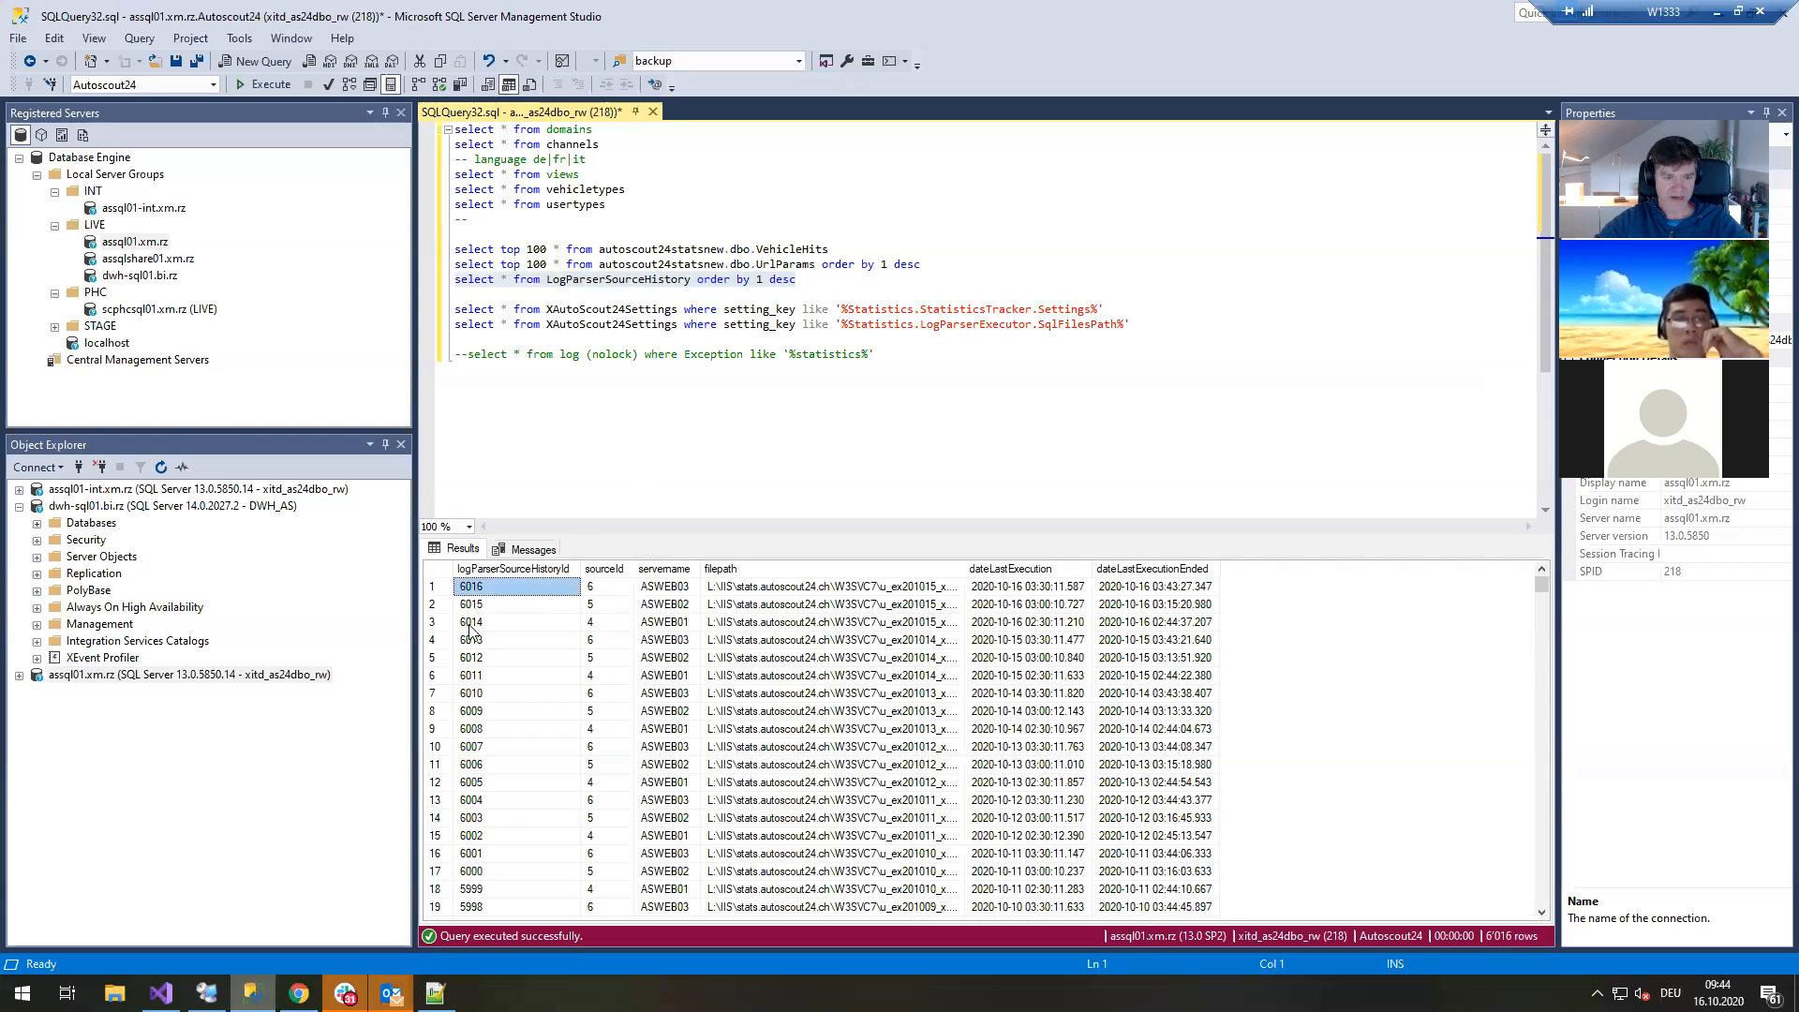
pyautogui.click(501, 606)
pyautogui.click(488, 587)
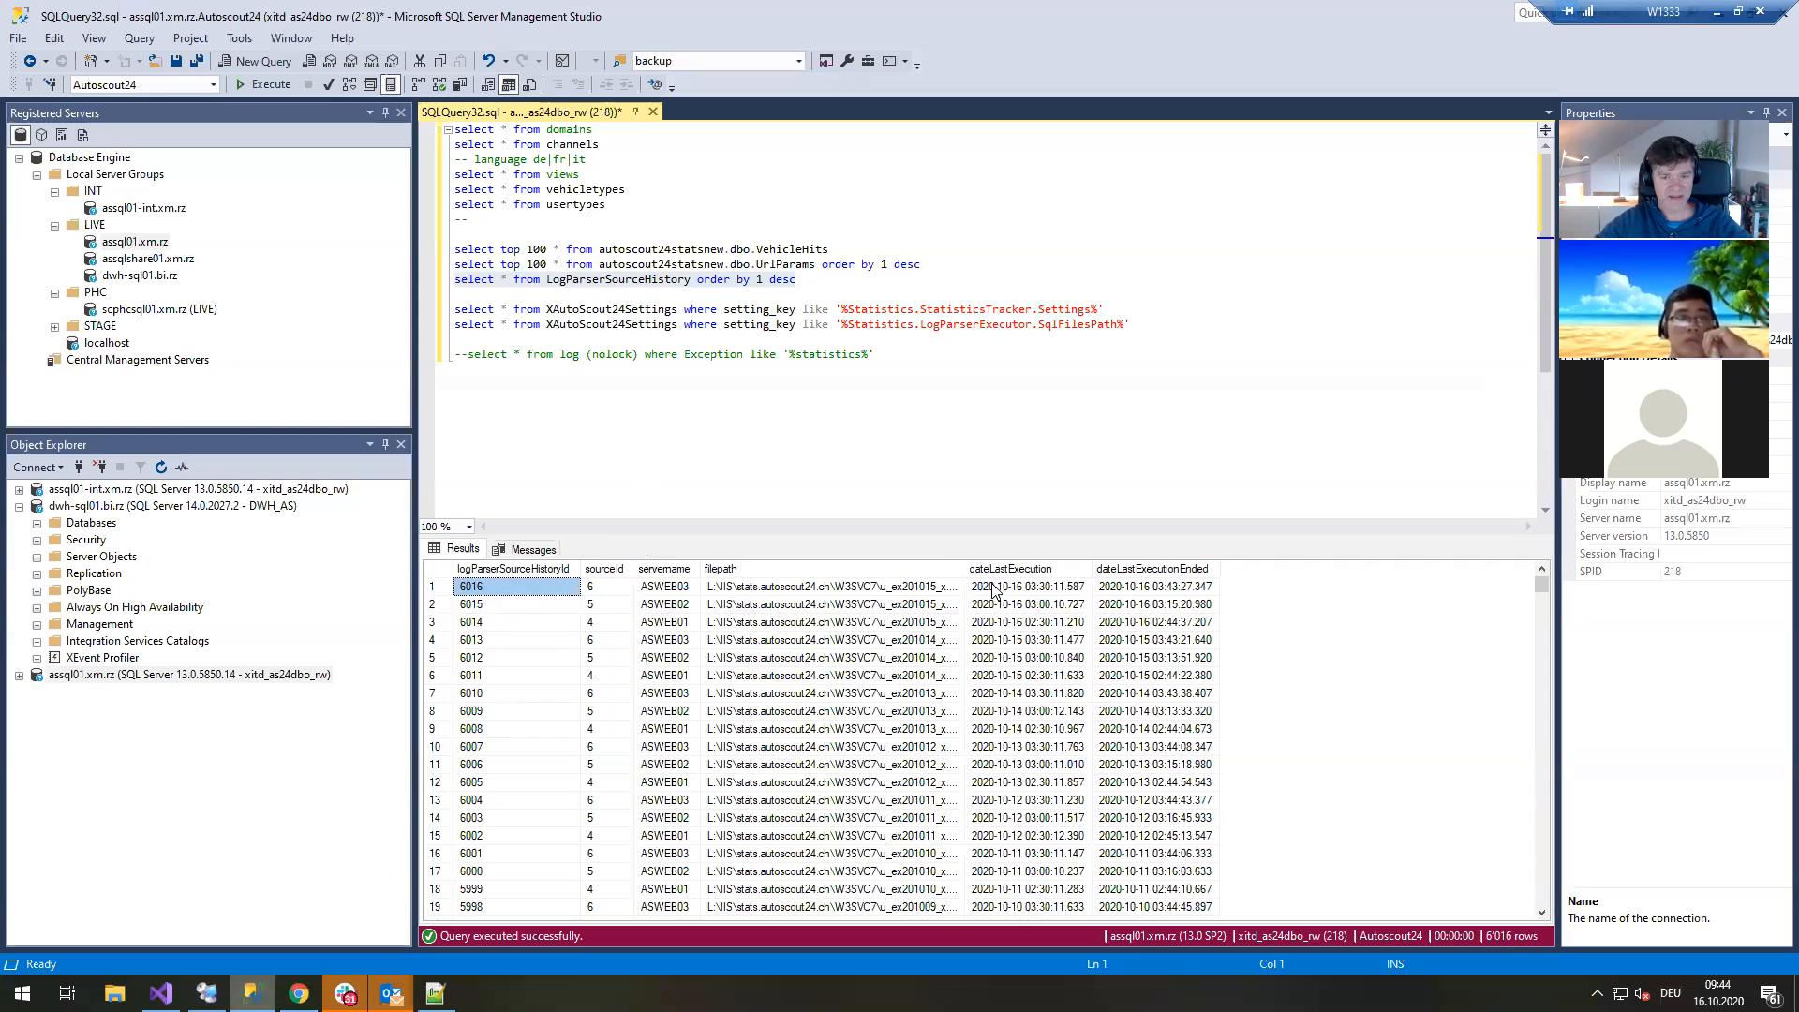
# Widen the filepath column to fit its content and point out the newest entry's log file path and history ID.
pyautogui.doubleClick(966, 568)
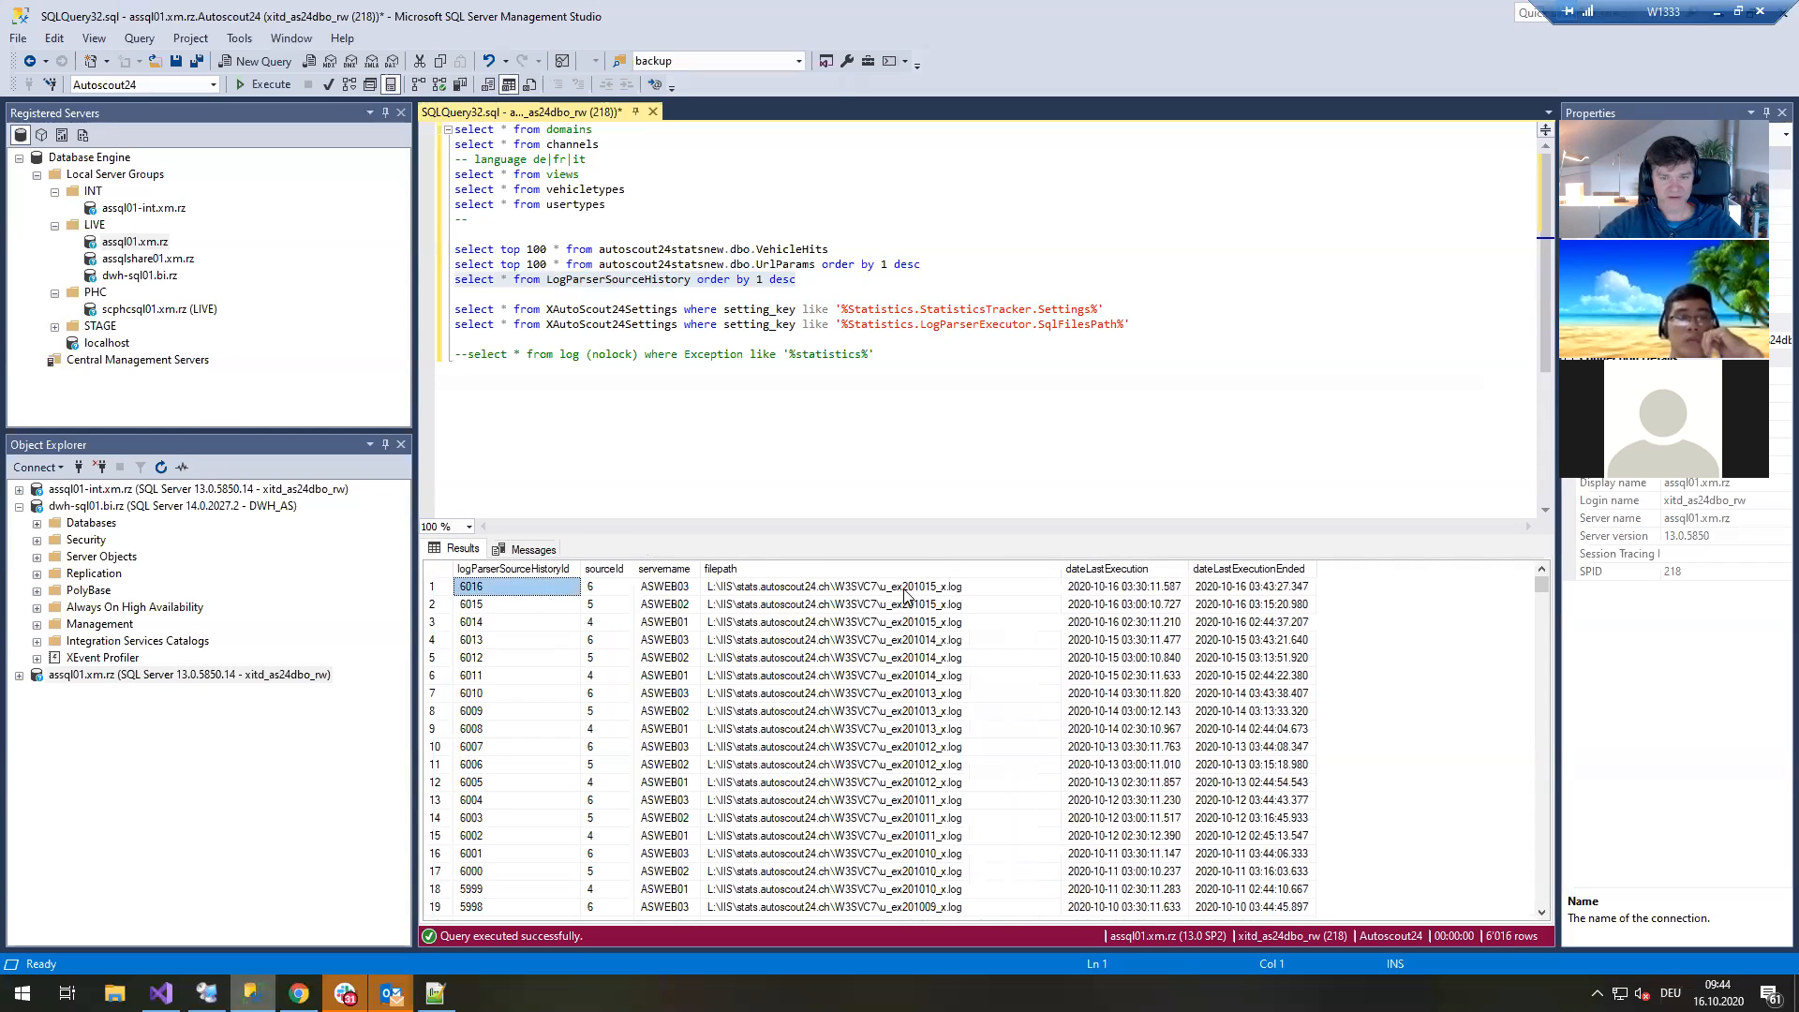
pyautogui.click(911, 586)
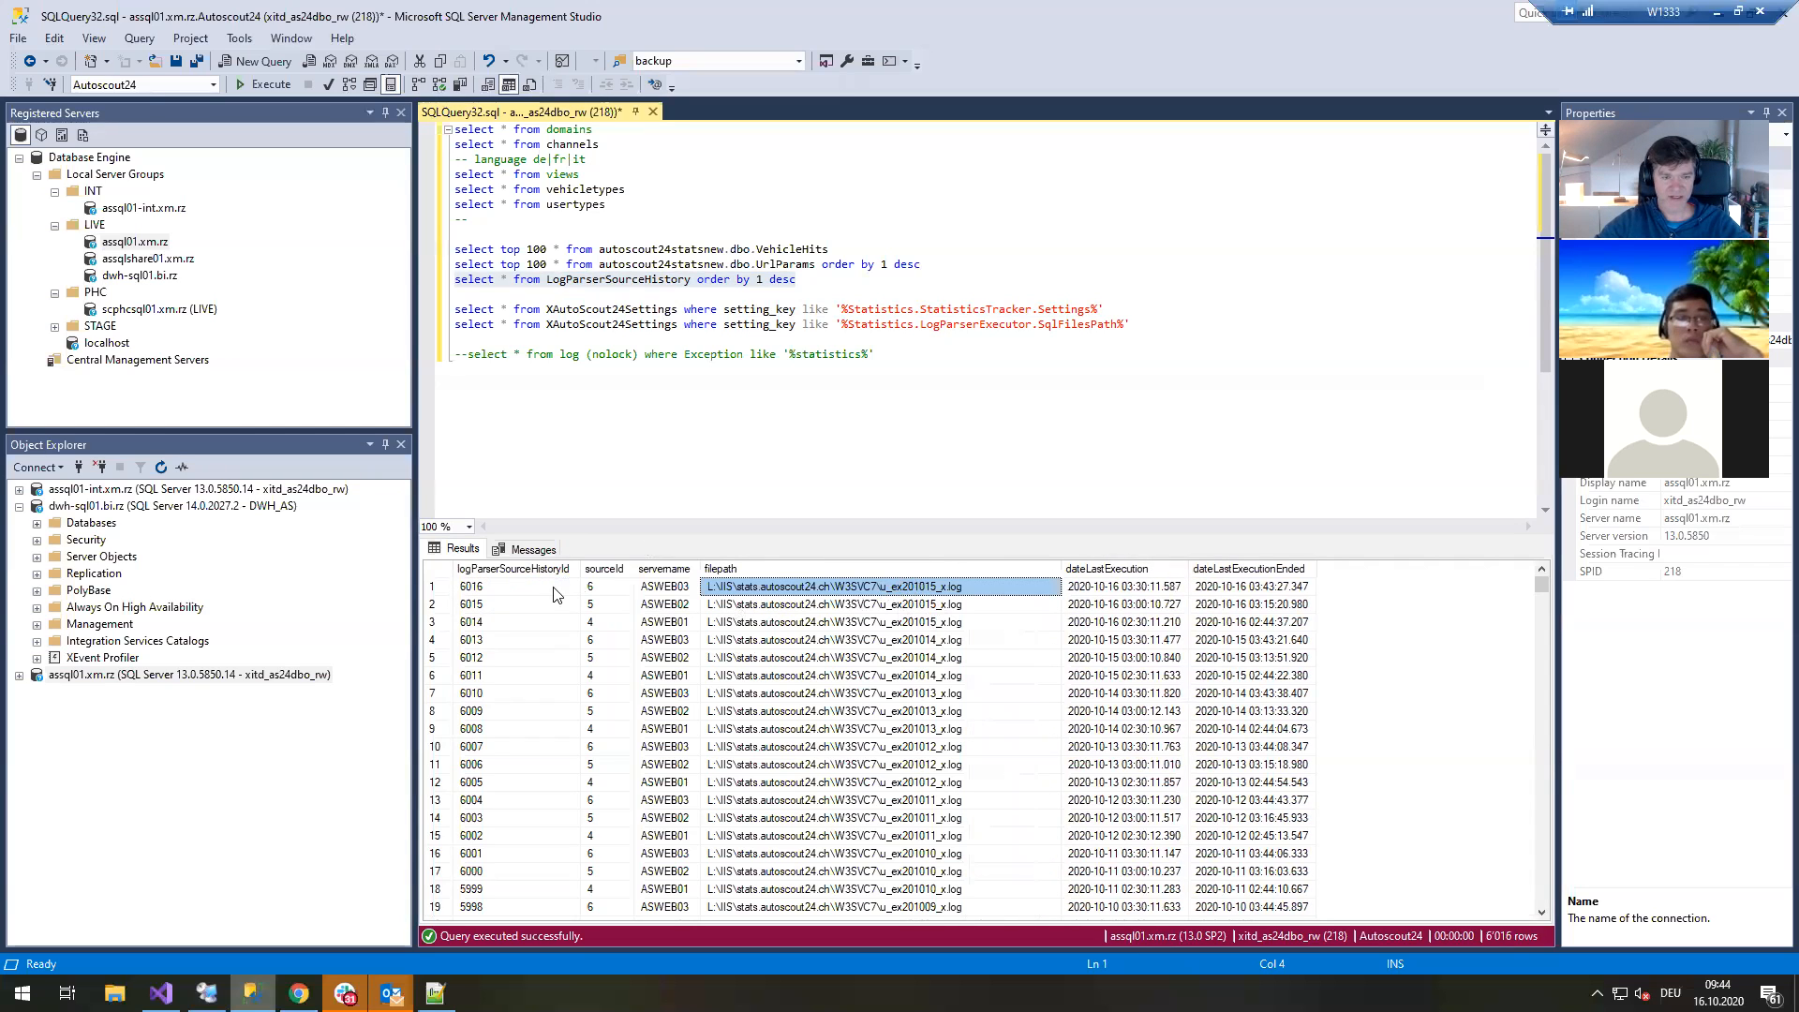
pyautogui.click(485, 588)
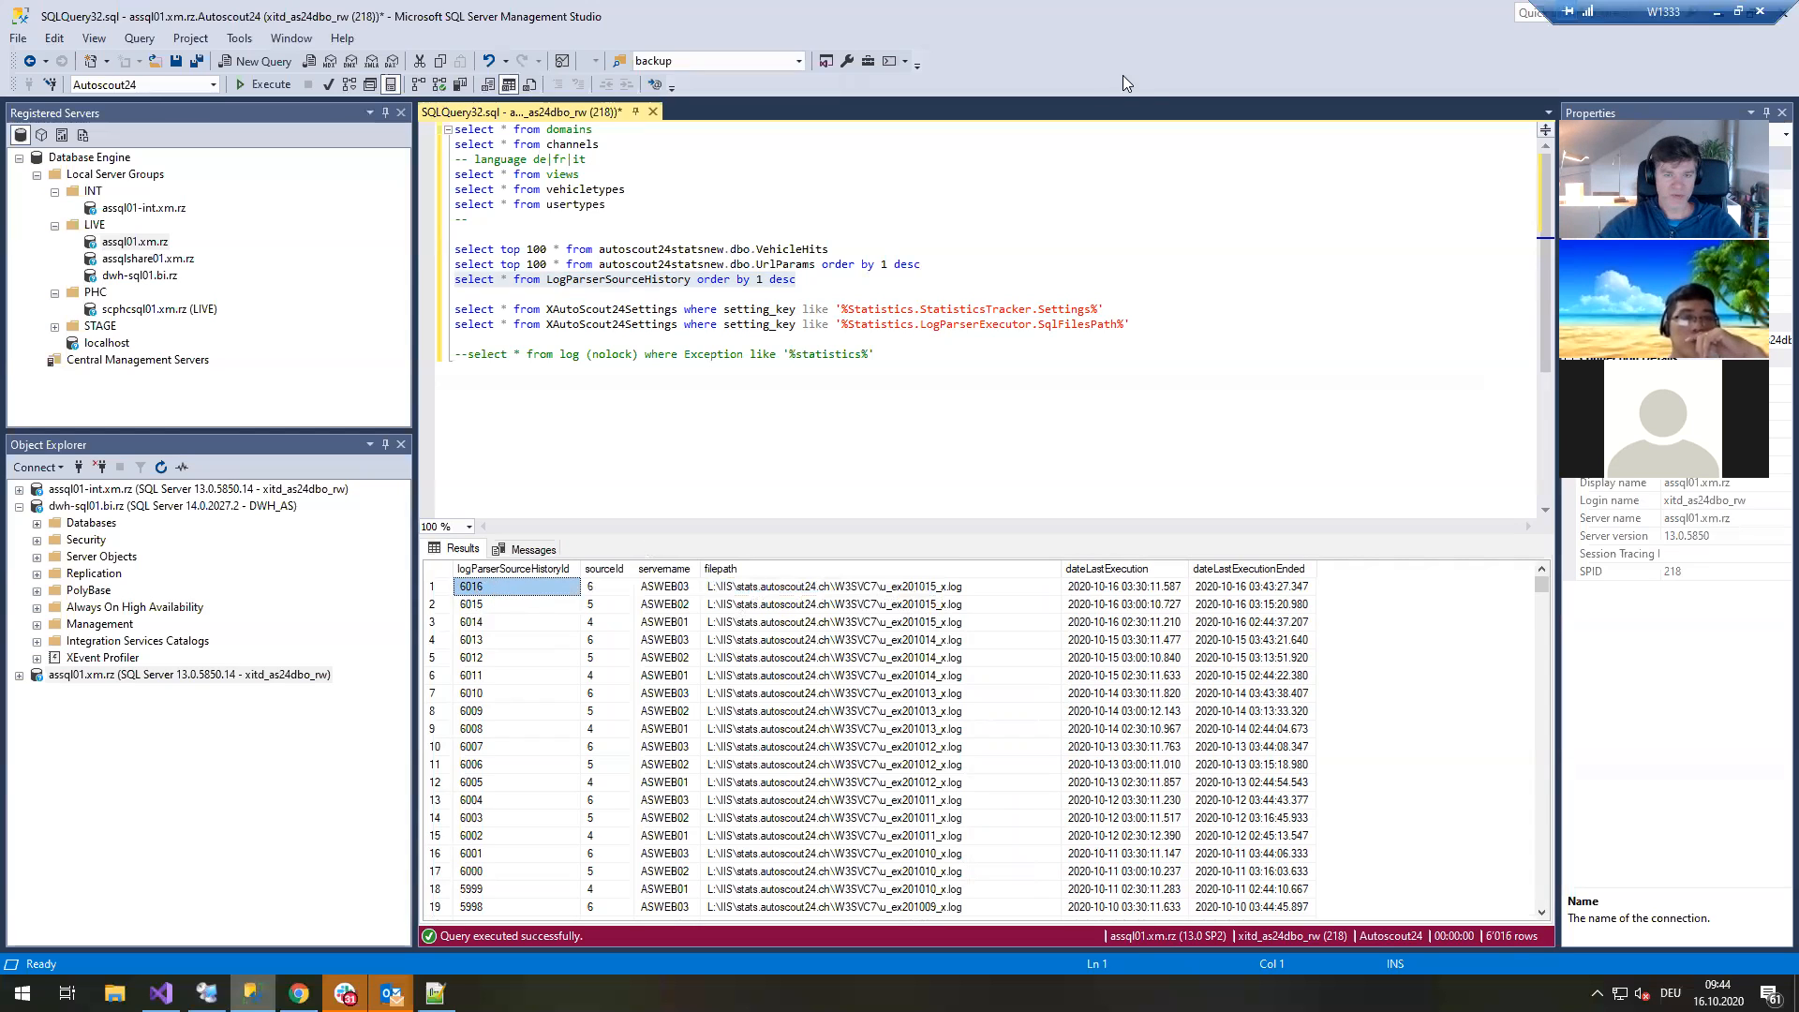
# Run the UrlParams query again and look through the logParserSourceHistoryId values down to the last returned rows.
pyautogui.click(927, 264)
pyautogui.moveTo(736, 265); pyautogui.dragTo(460, 263)
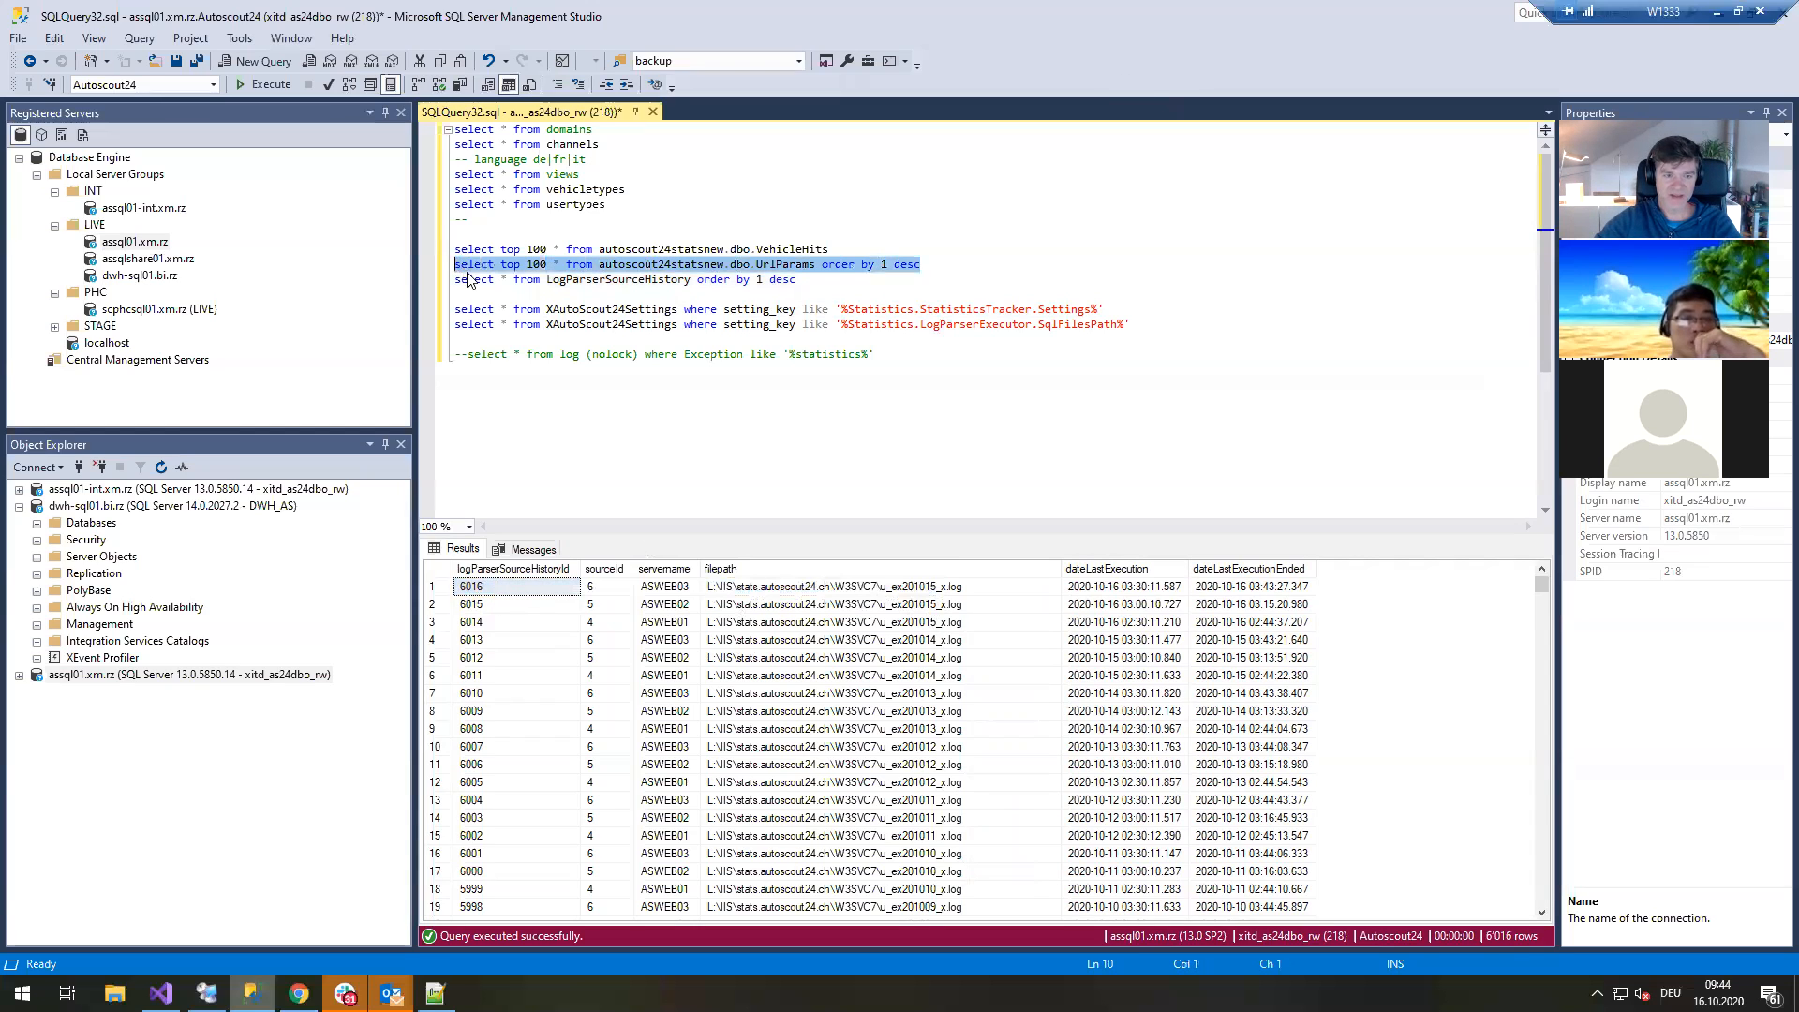
pyautogui.press('F5')
pyautogui.click(579, 607)
pyautogui.scroll(-6, 613, 649)
pyautogui.scroll(-20, 590, 646)
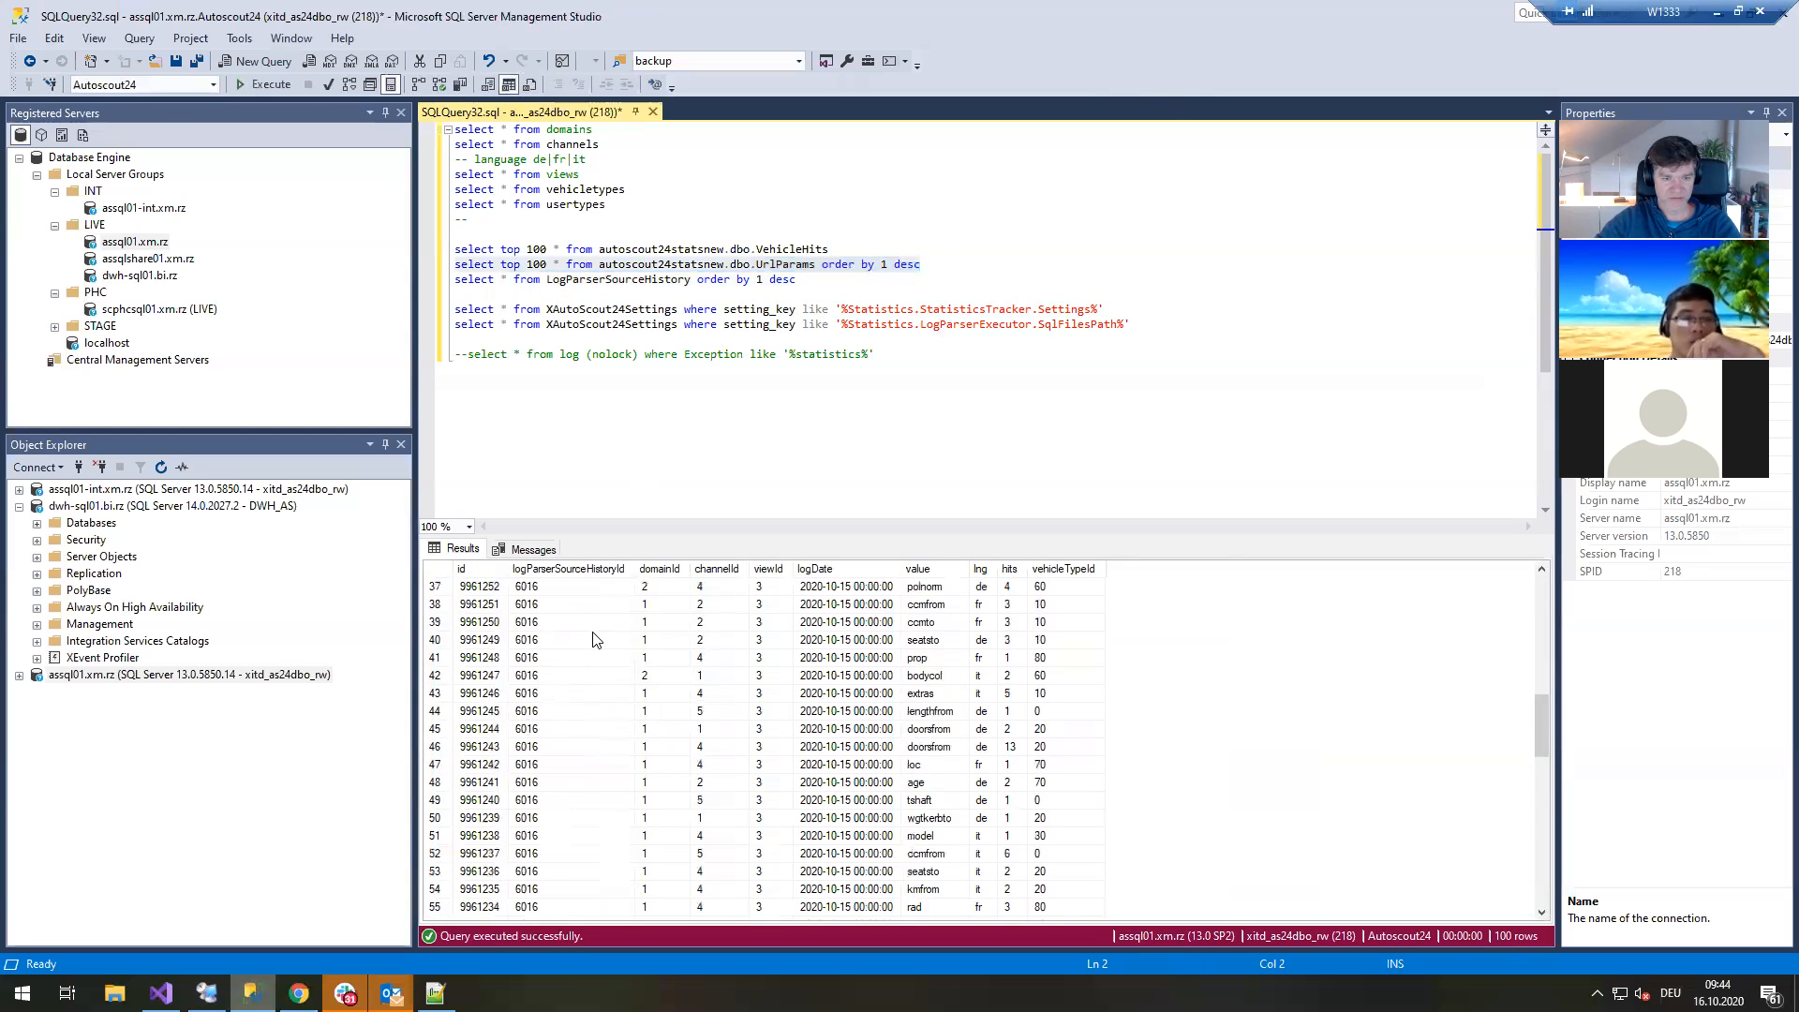
# Add "where logParserSourceHistoryId = 6015" to the UrlParams query and run it to check the returned history IDs.
pyautogui.click(817, 265)
pyautogui.write('where logparser')
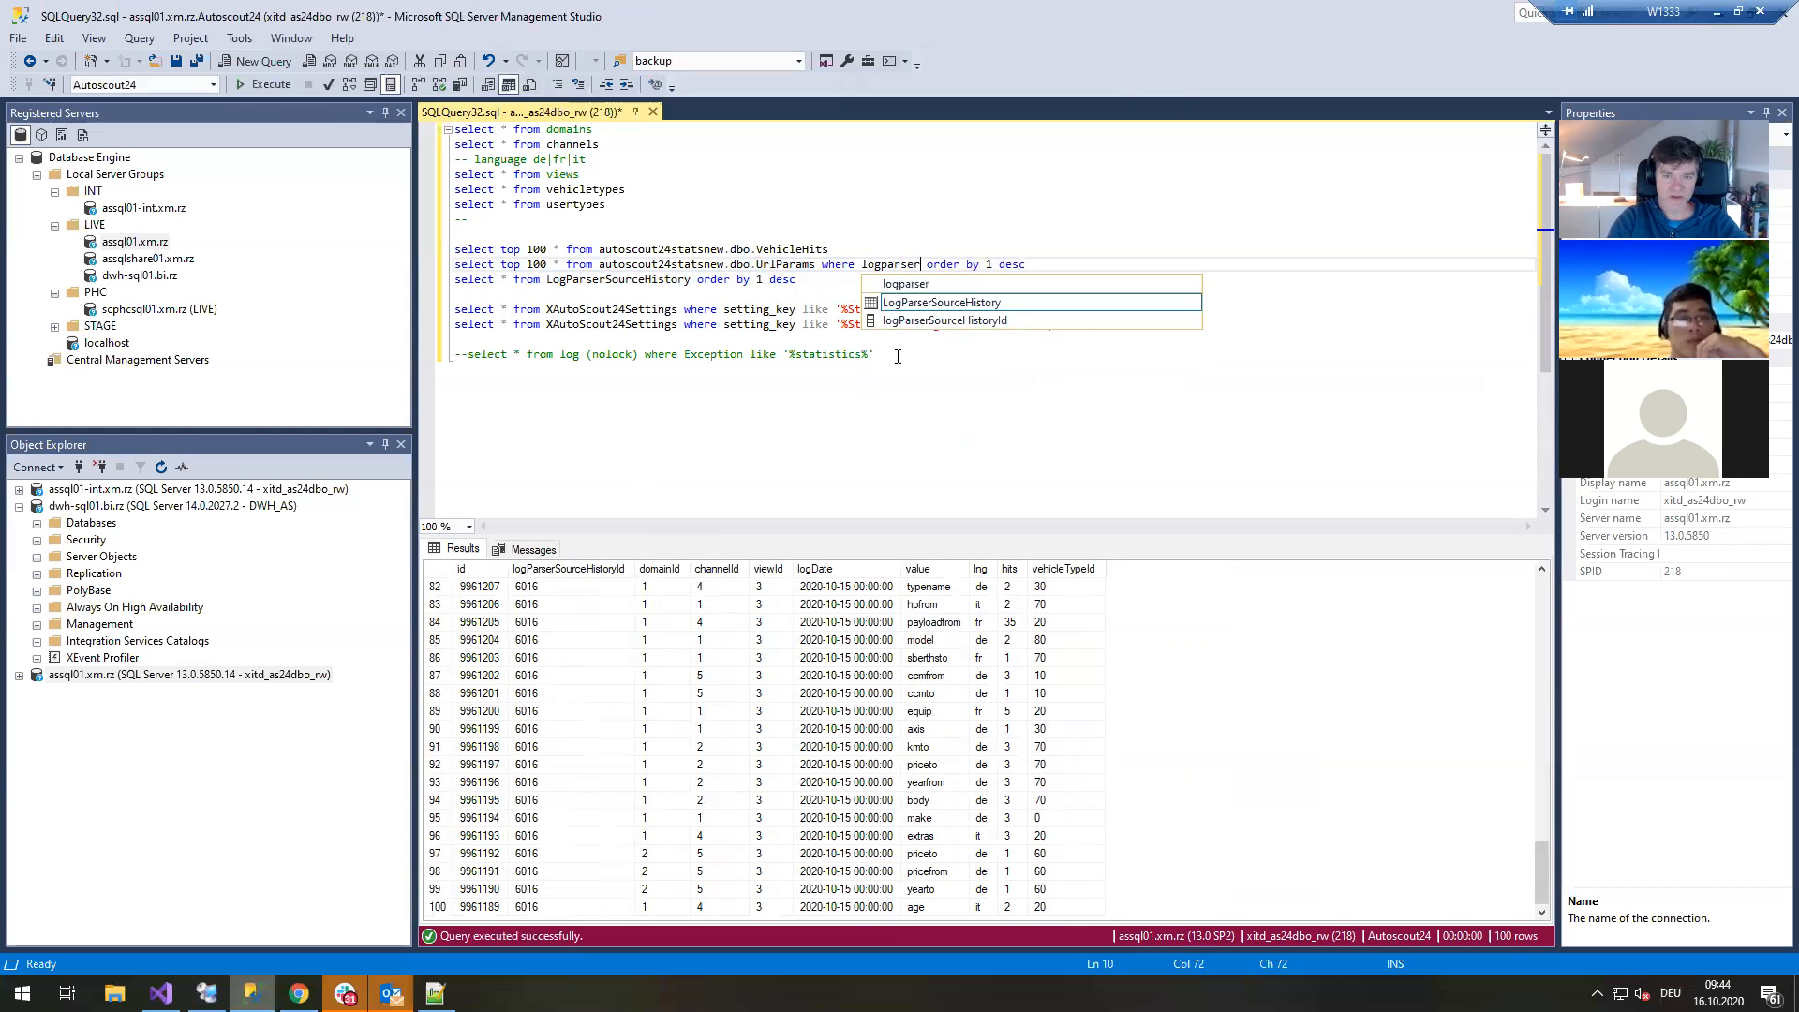
pyautogui.press('Down')
pyautogui.press('Tab')
pyautogui.write('=')
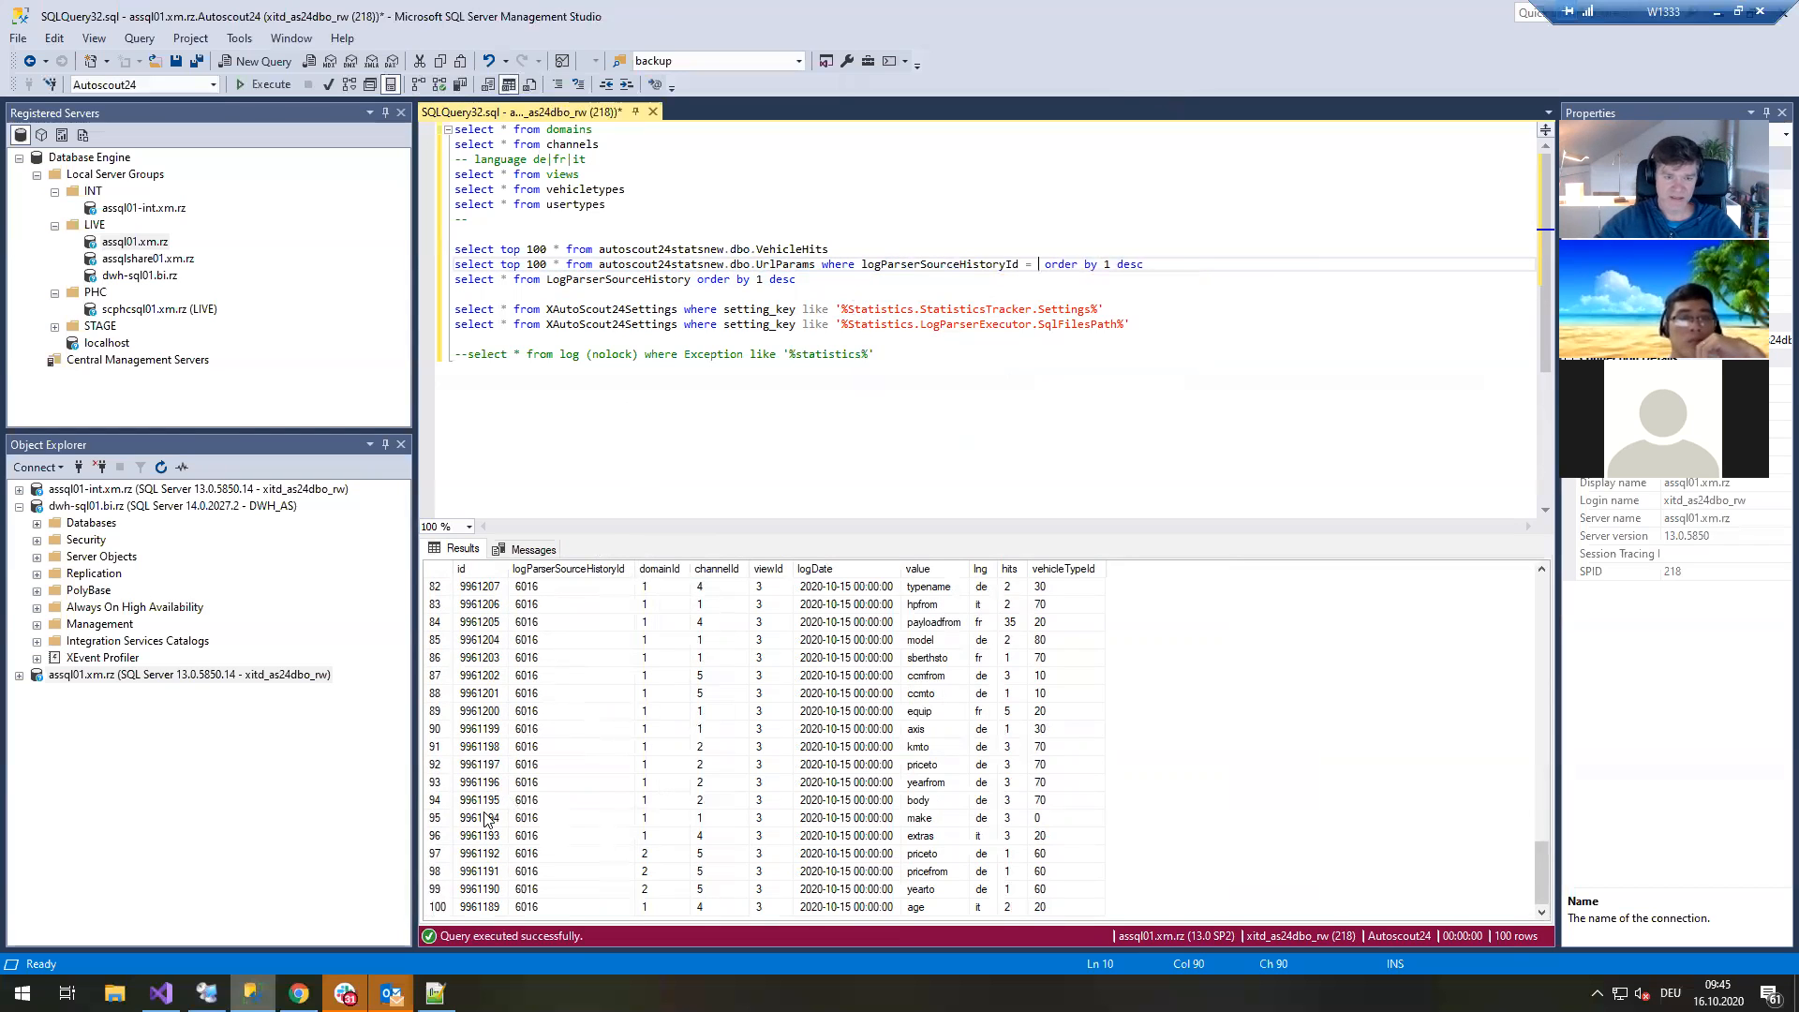
pyautogui.click(568, 587)
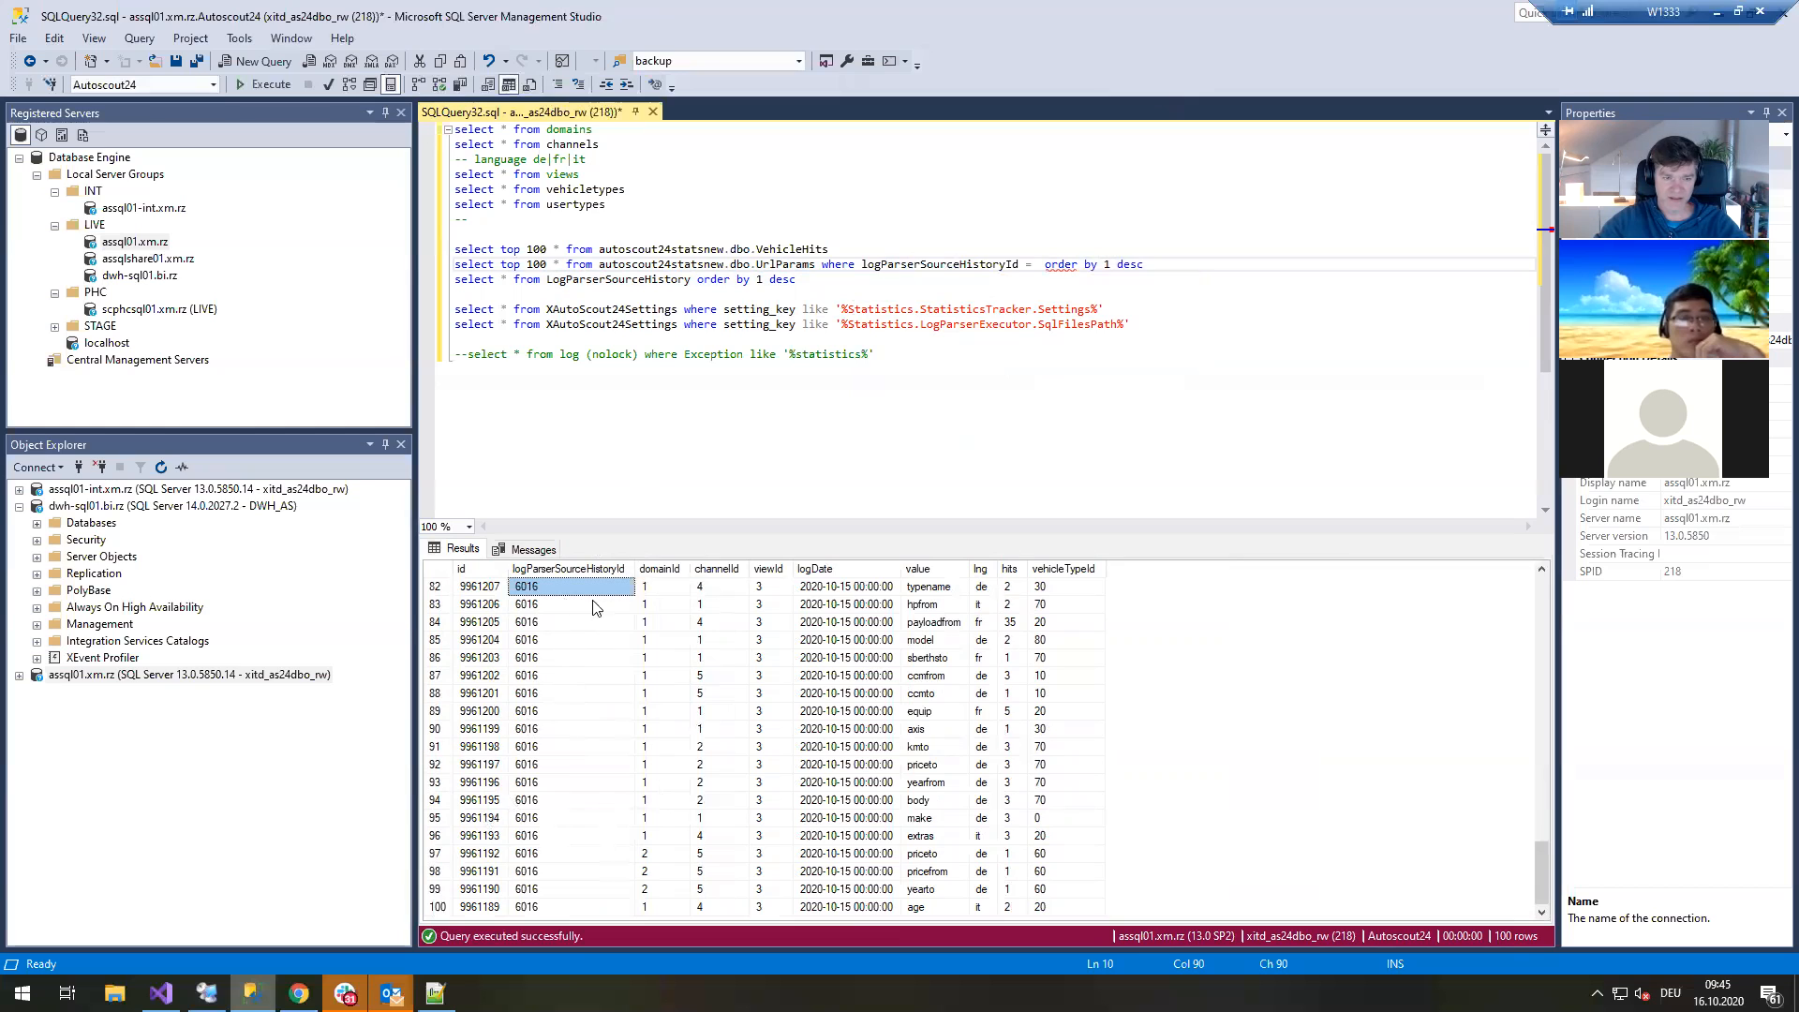
pyautogui.click(1035, 265)
pyautogui.write('6015')
pyautogui.hotkey('shift', 'End')
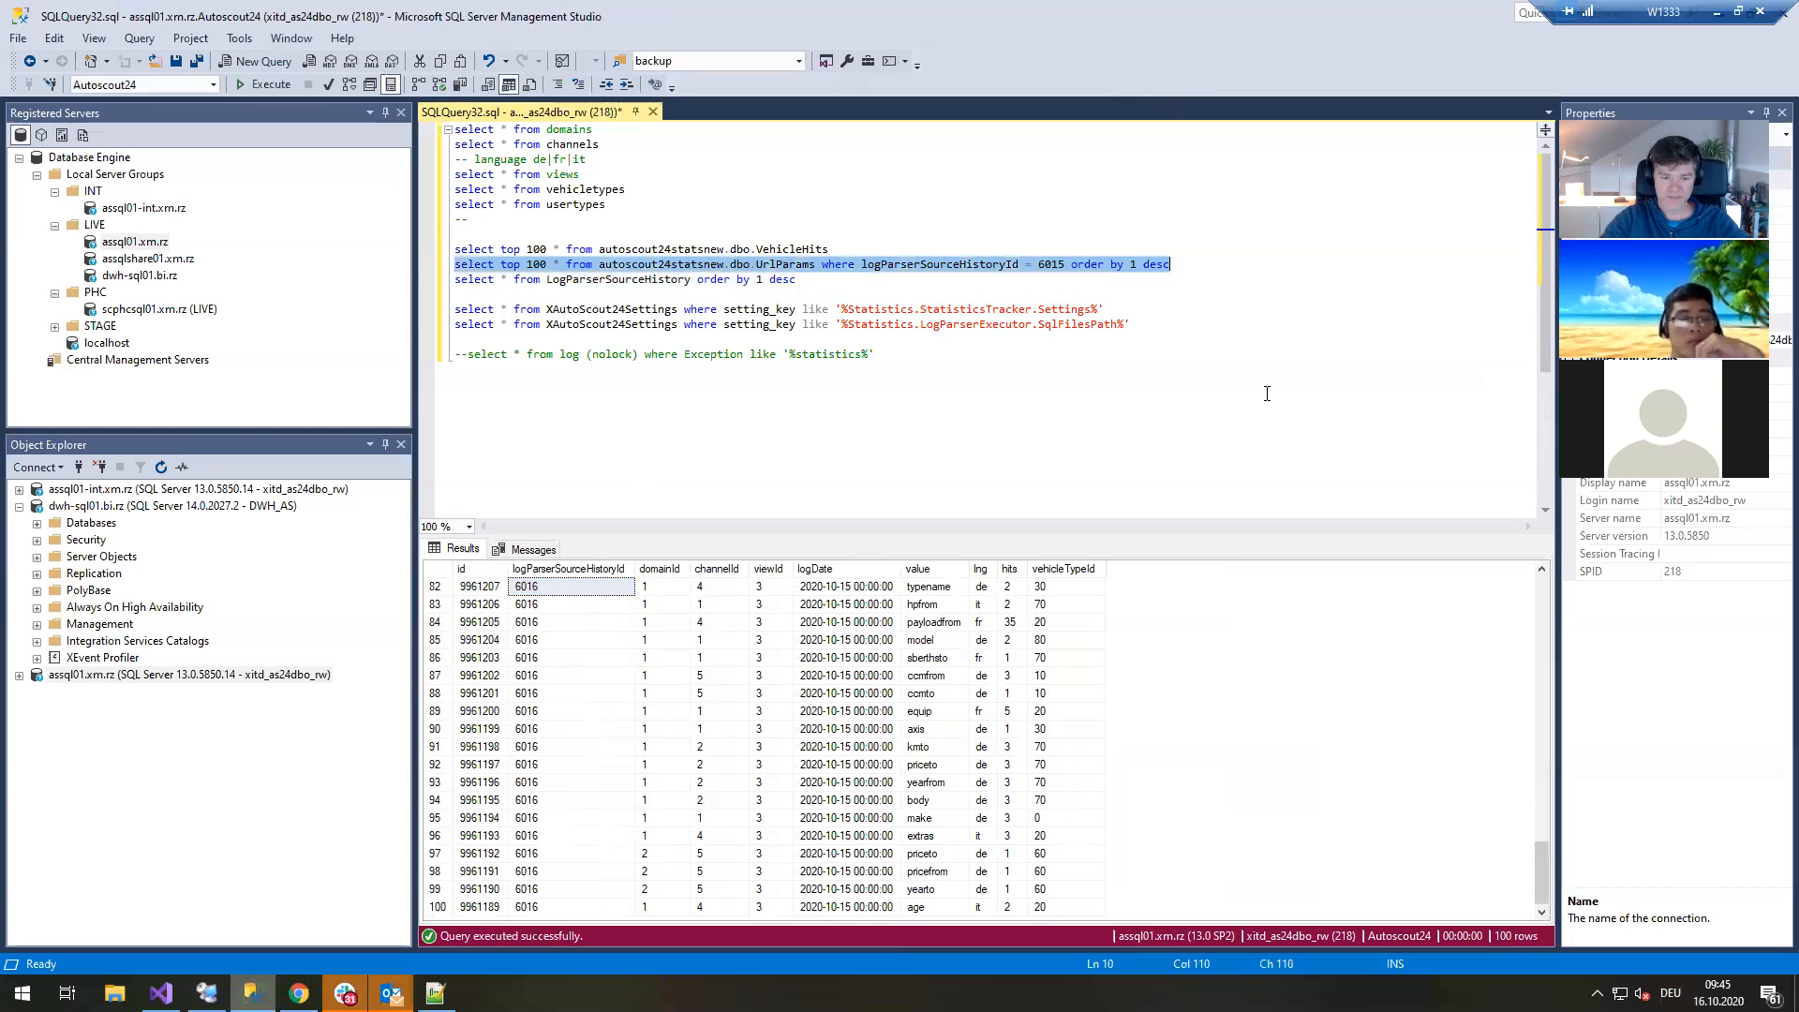
pyautogui.press('F5')
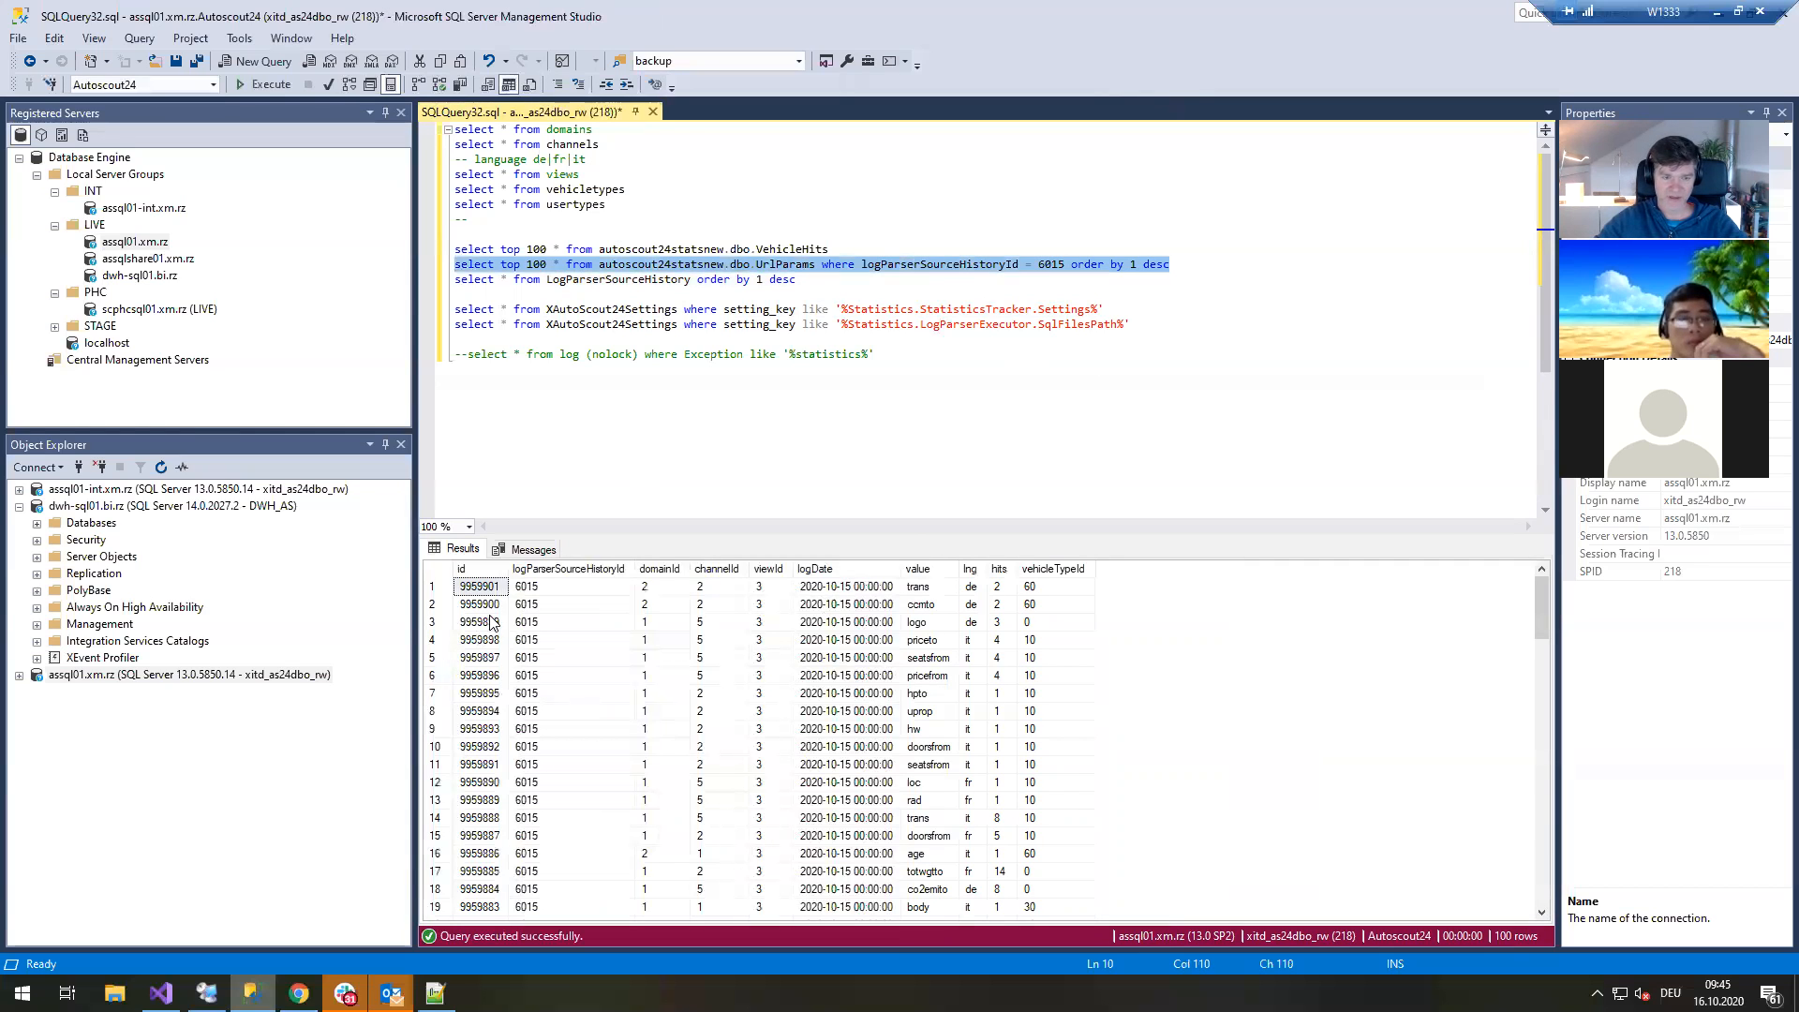
pyautogui.click(548, 590)
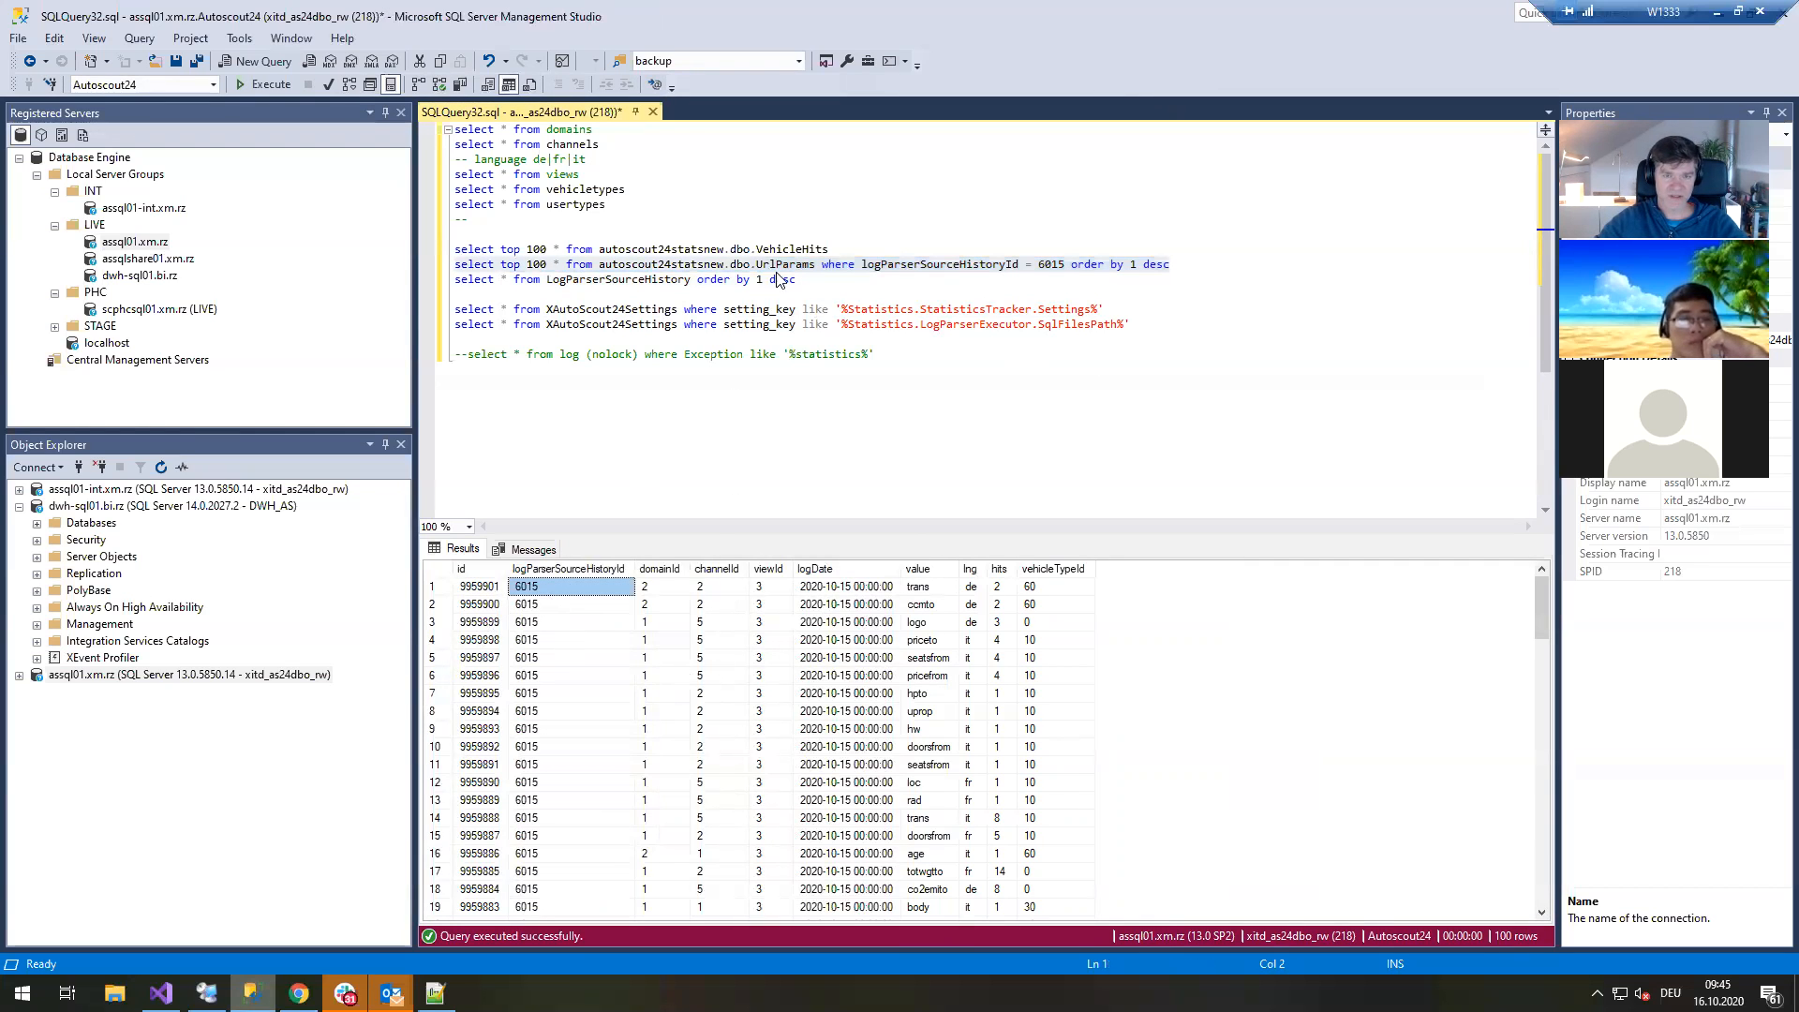
# Run the LogParserSourceHistory query again and compare the server names of the three newest entries.
pyautogui.click(822, 280)
pyautogui.hotkey('shift', 'Home')
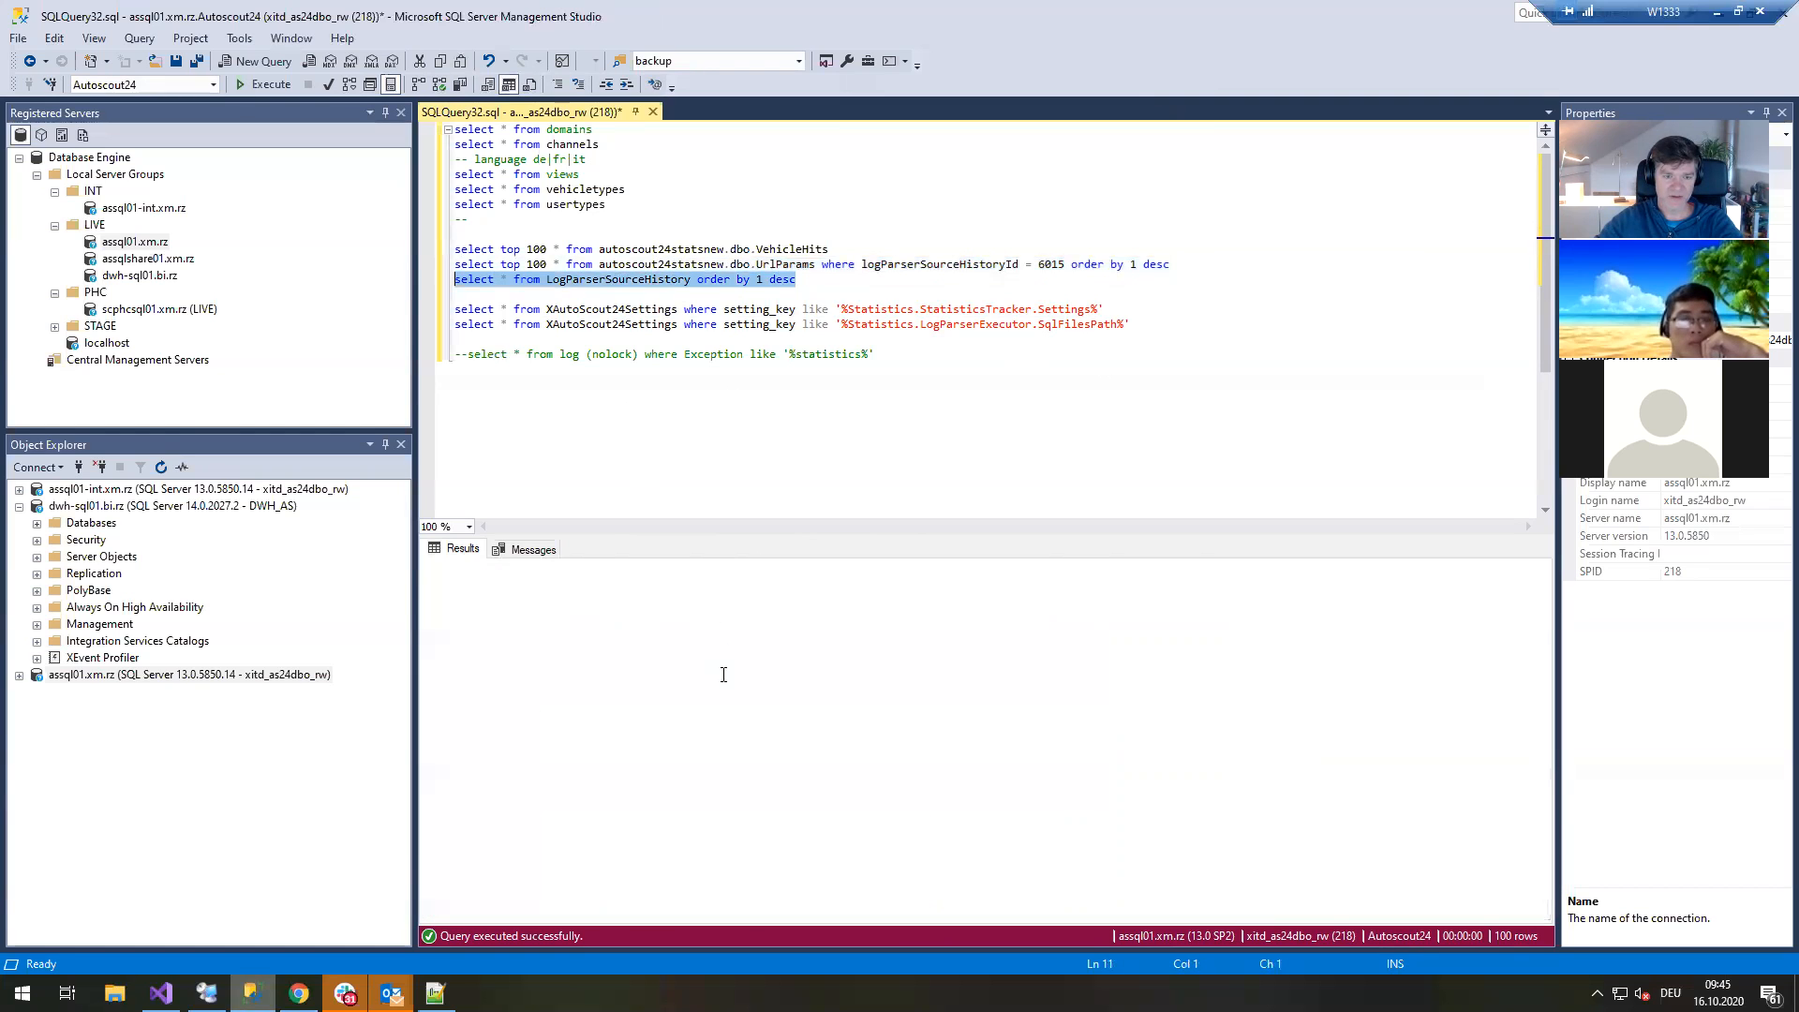
pyautogui.press('F5')
pyautogui.click(680, 607)
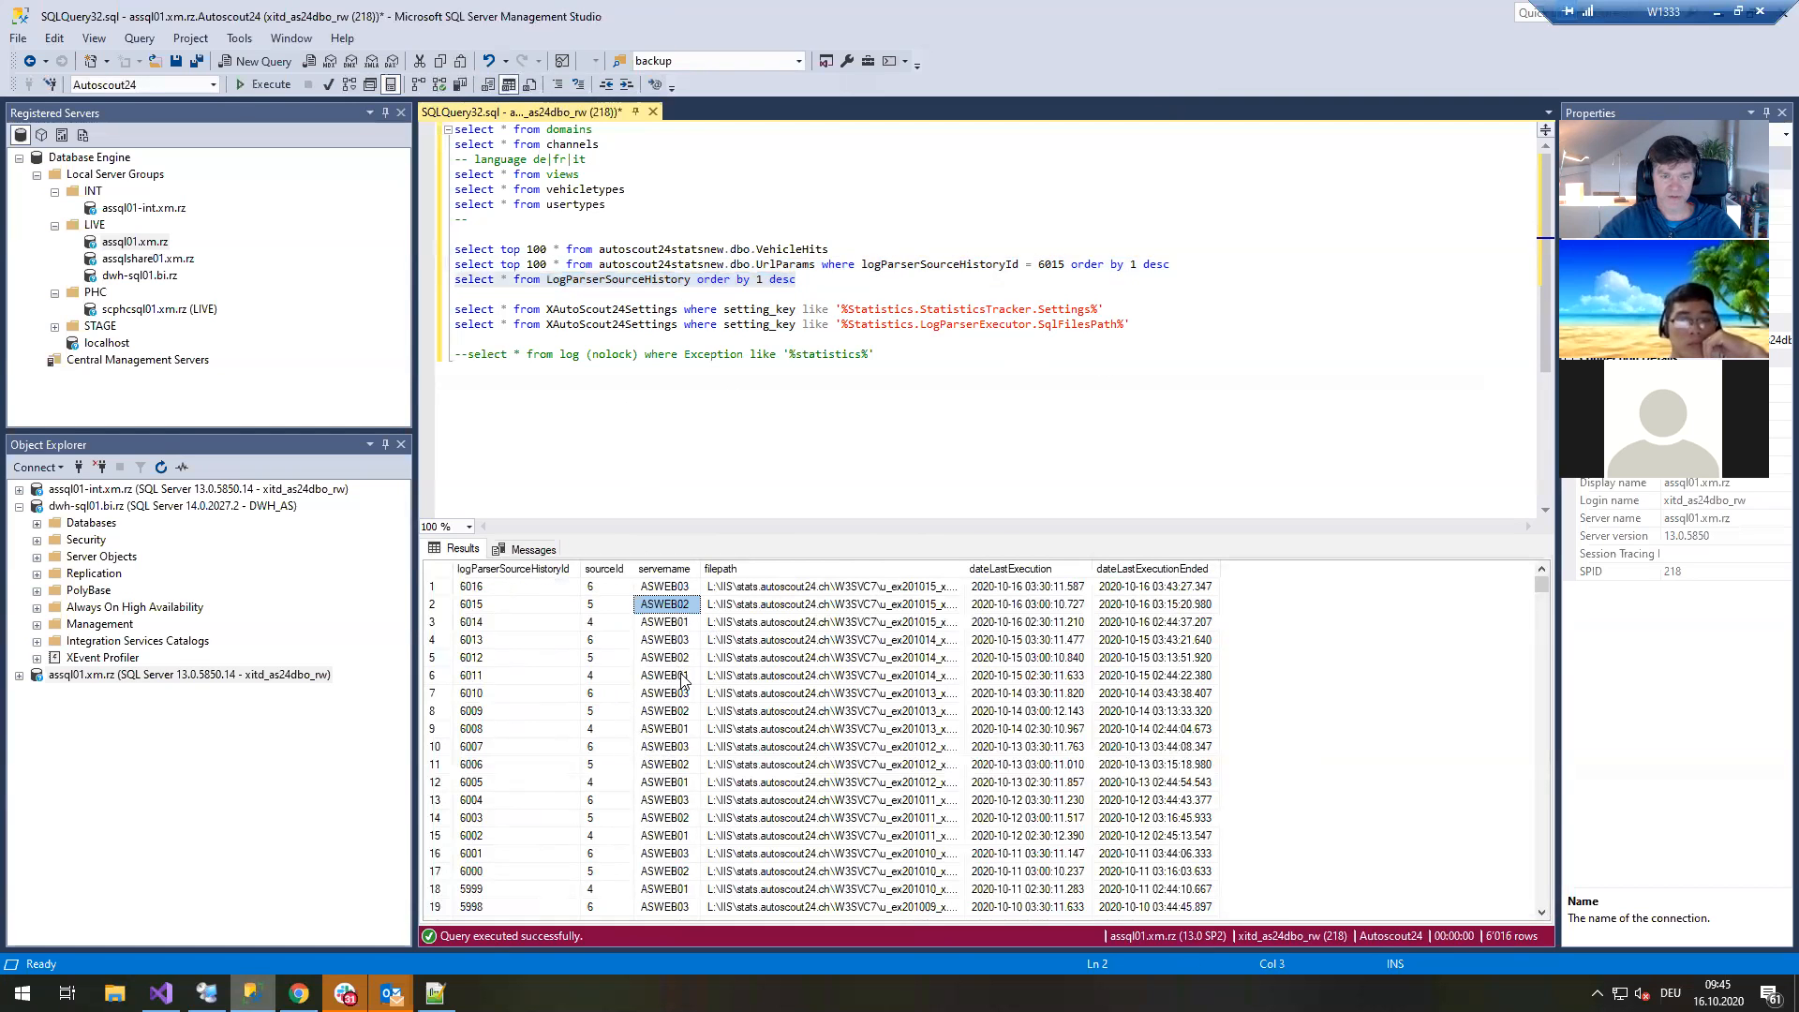
pyautogui.click(680, 628)
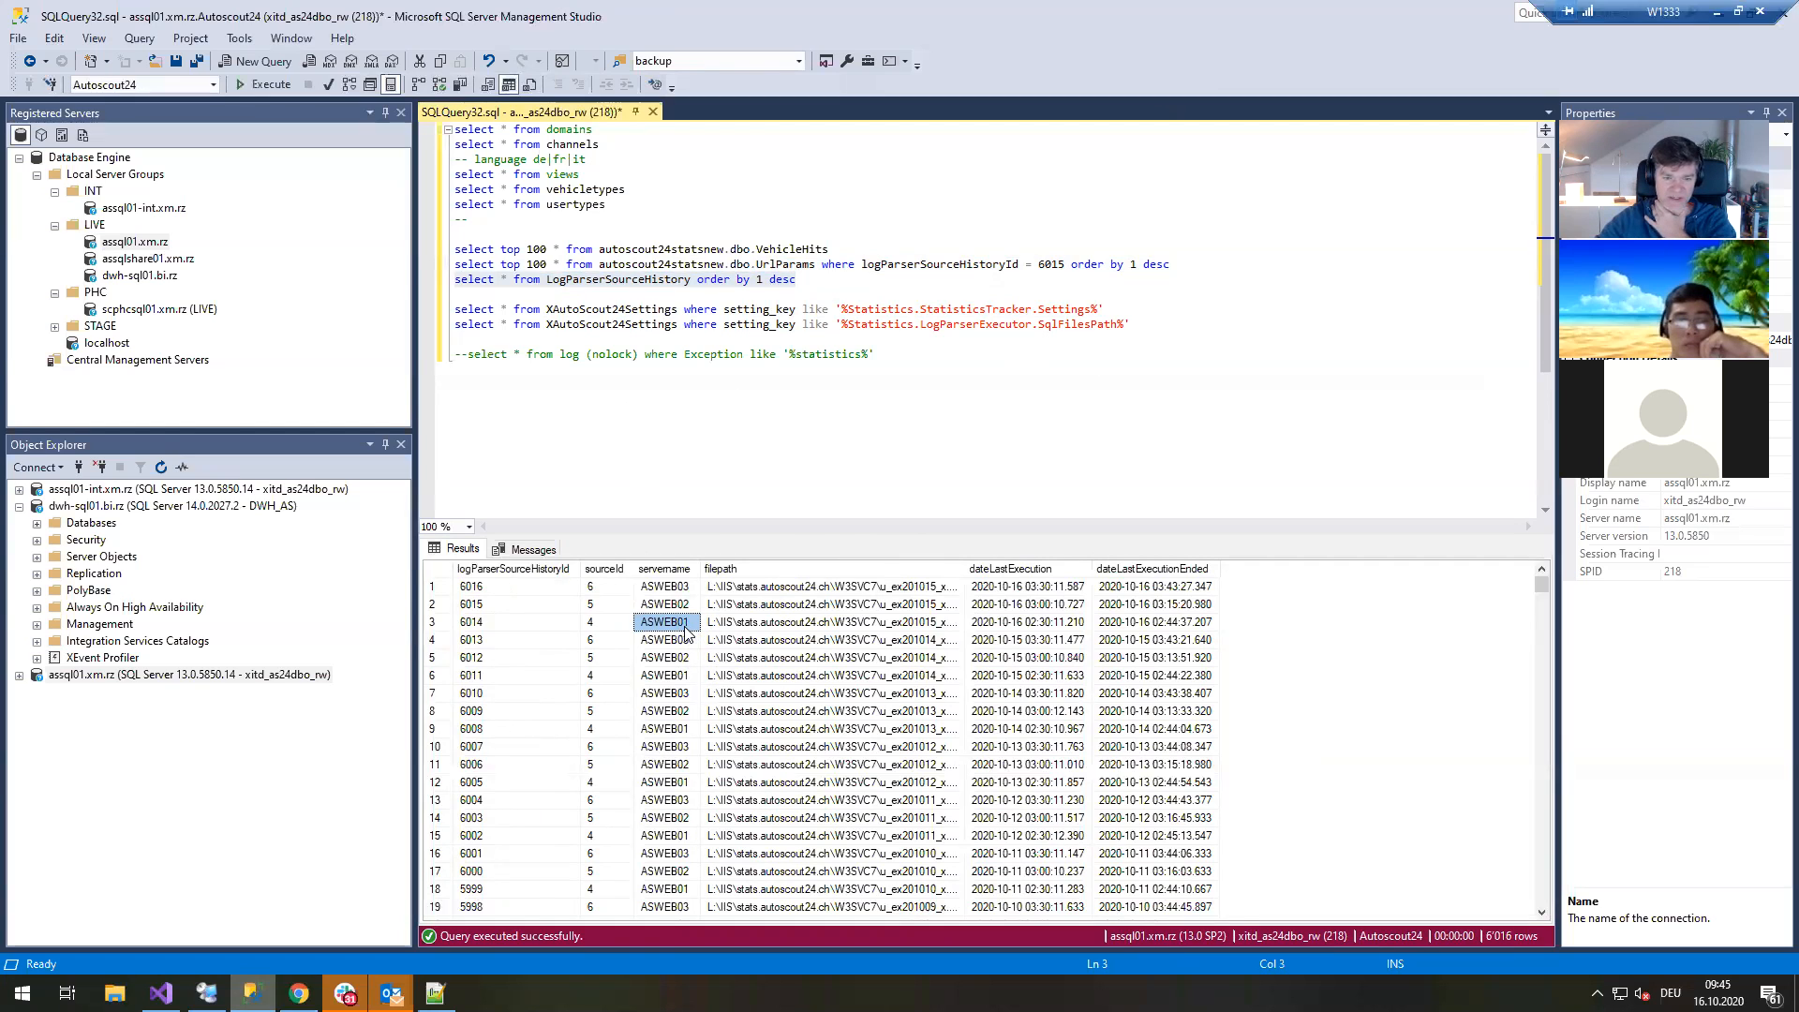
pyautogui.press('Up')
pyautogui.press('Up')
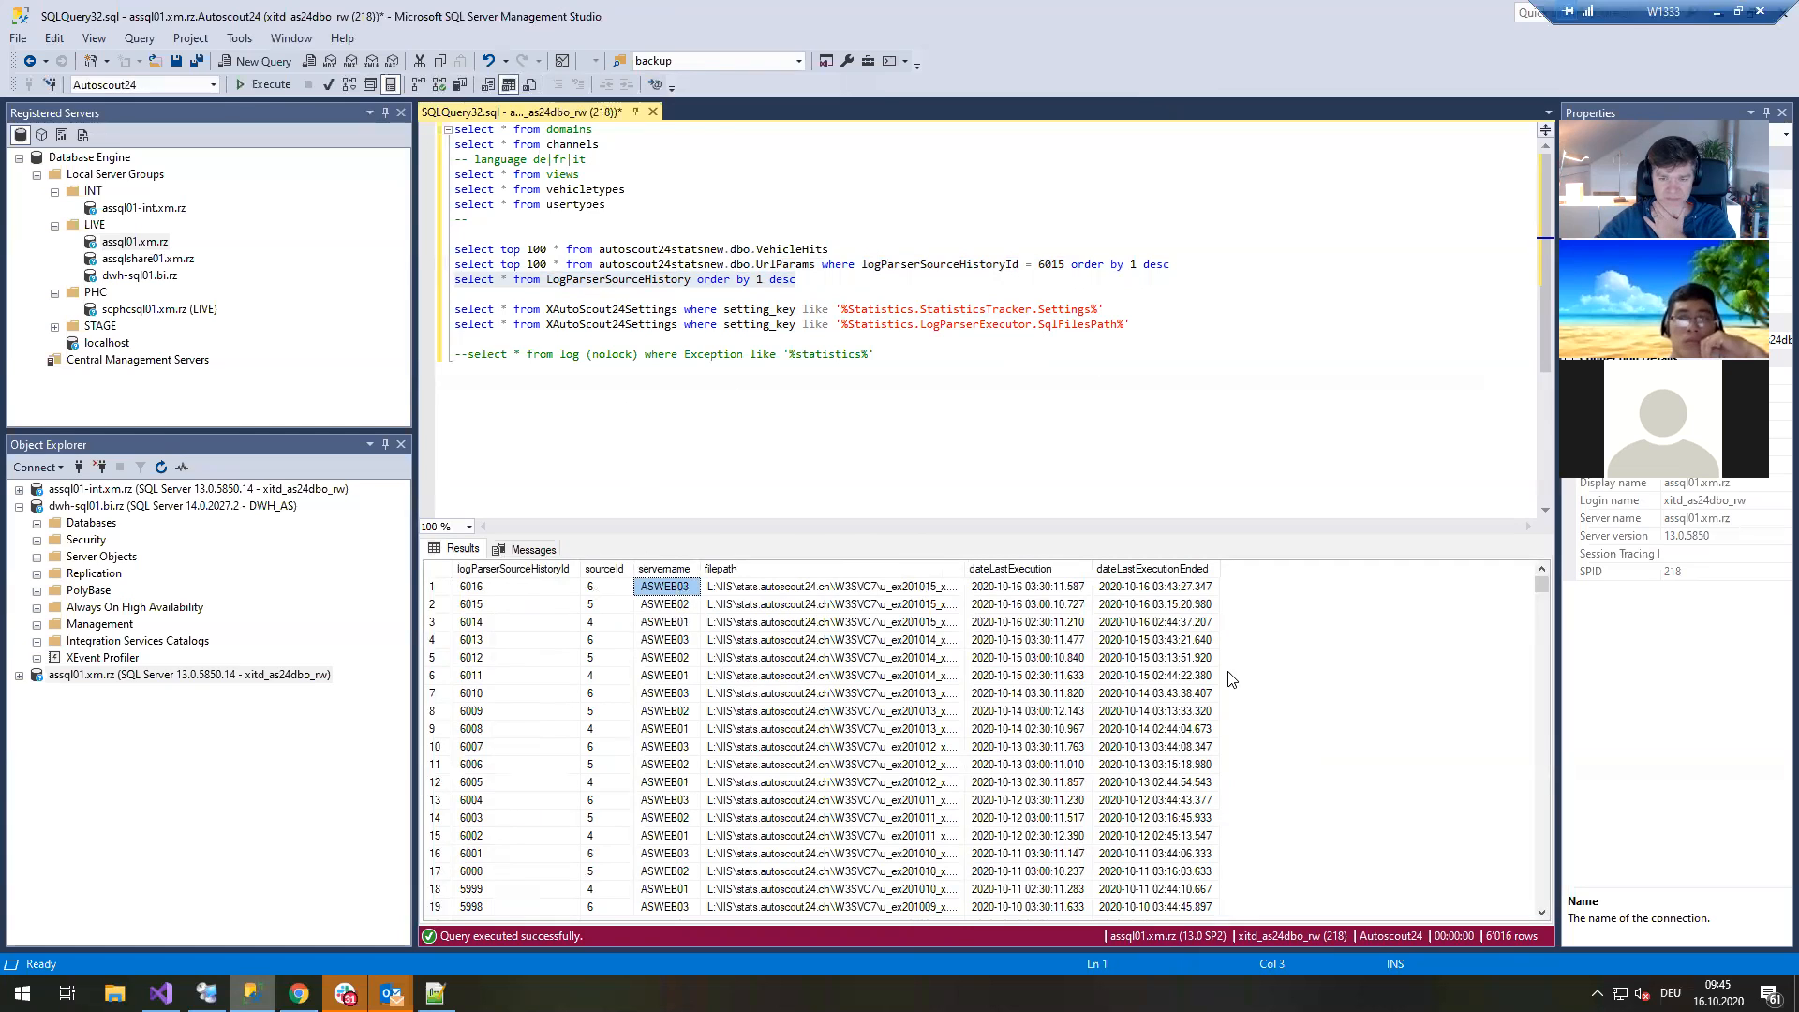
# Compare the newest ASWEB01 entry's execution start with the Statistics Tracker task's schedule in the asweb01.xm.rz remote session.
pyautogui.click(1049, 623)
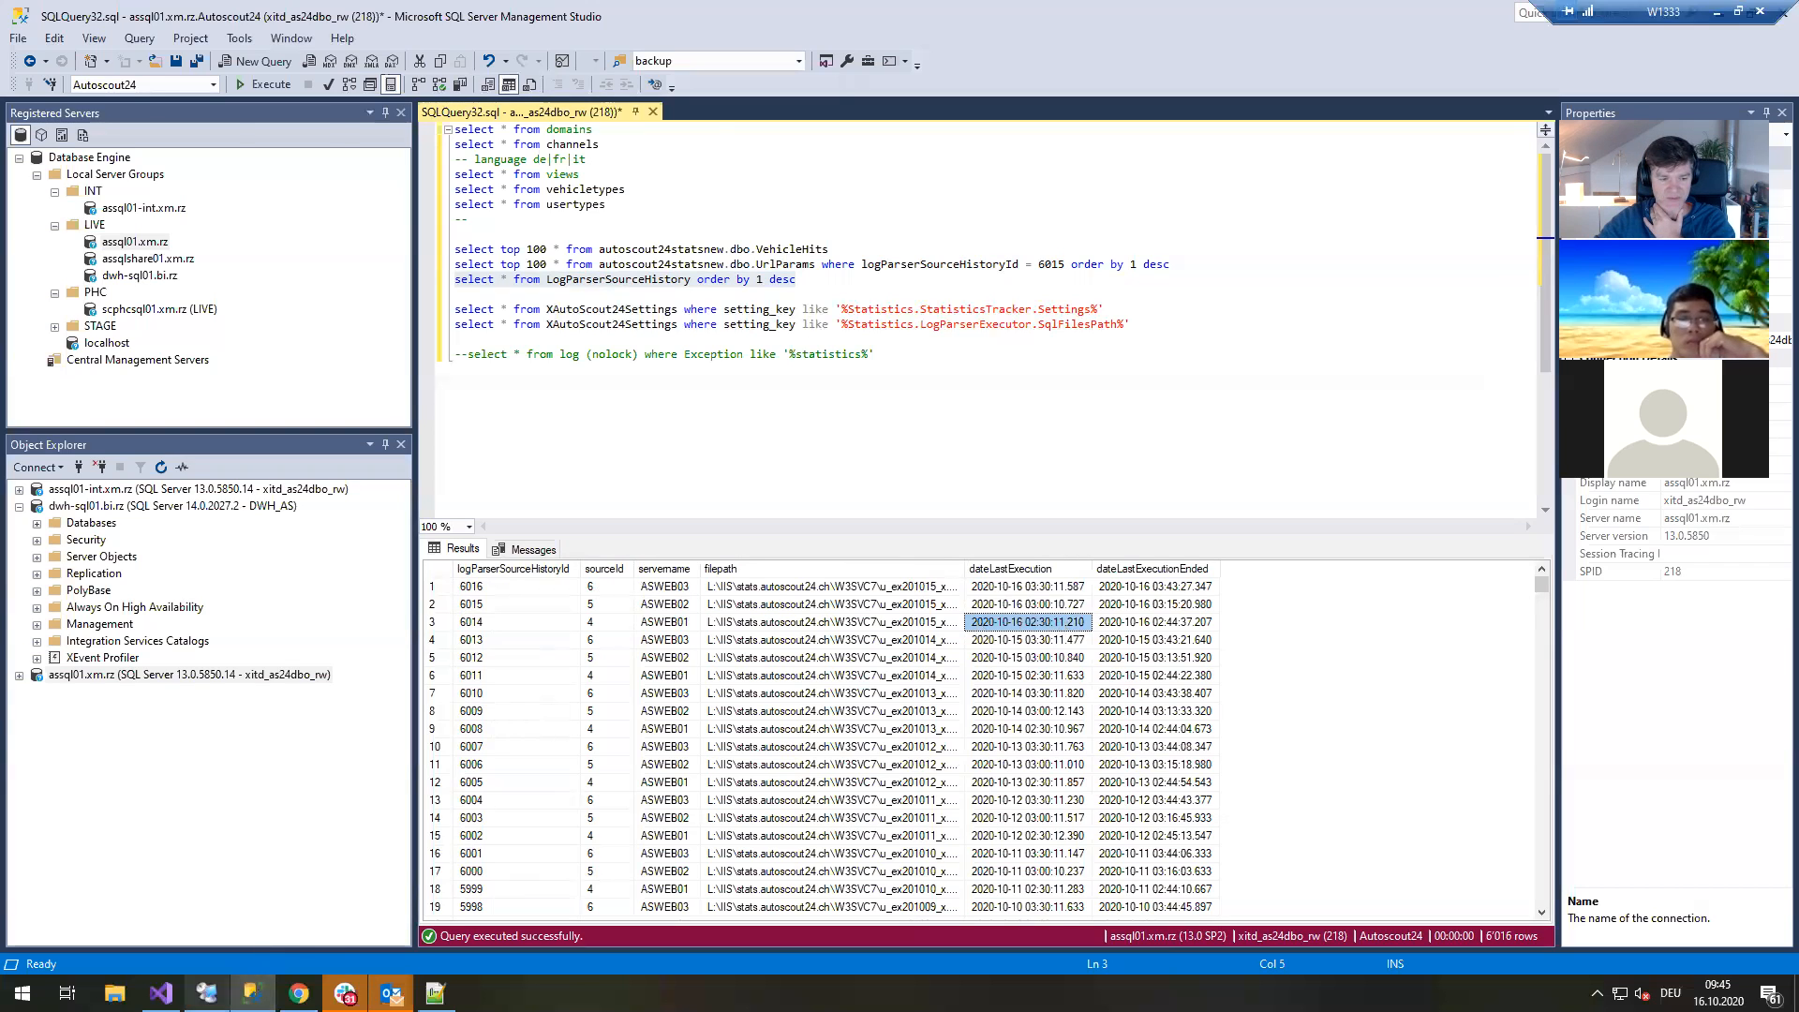
pyautogui.click(206, 993)
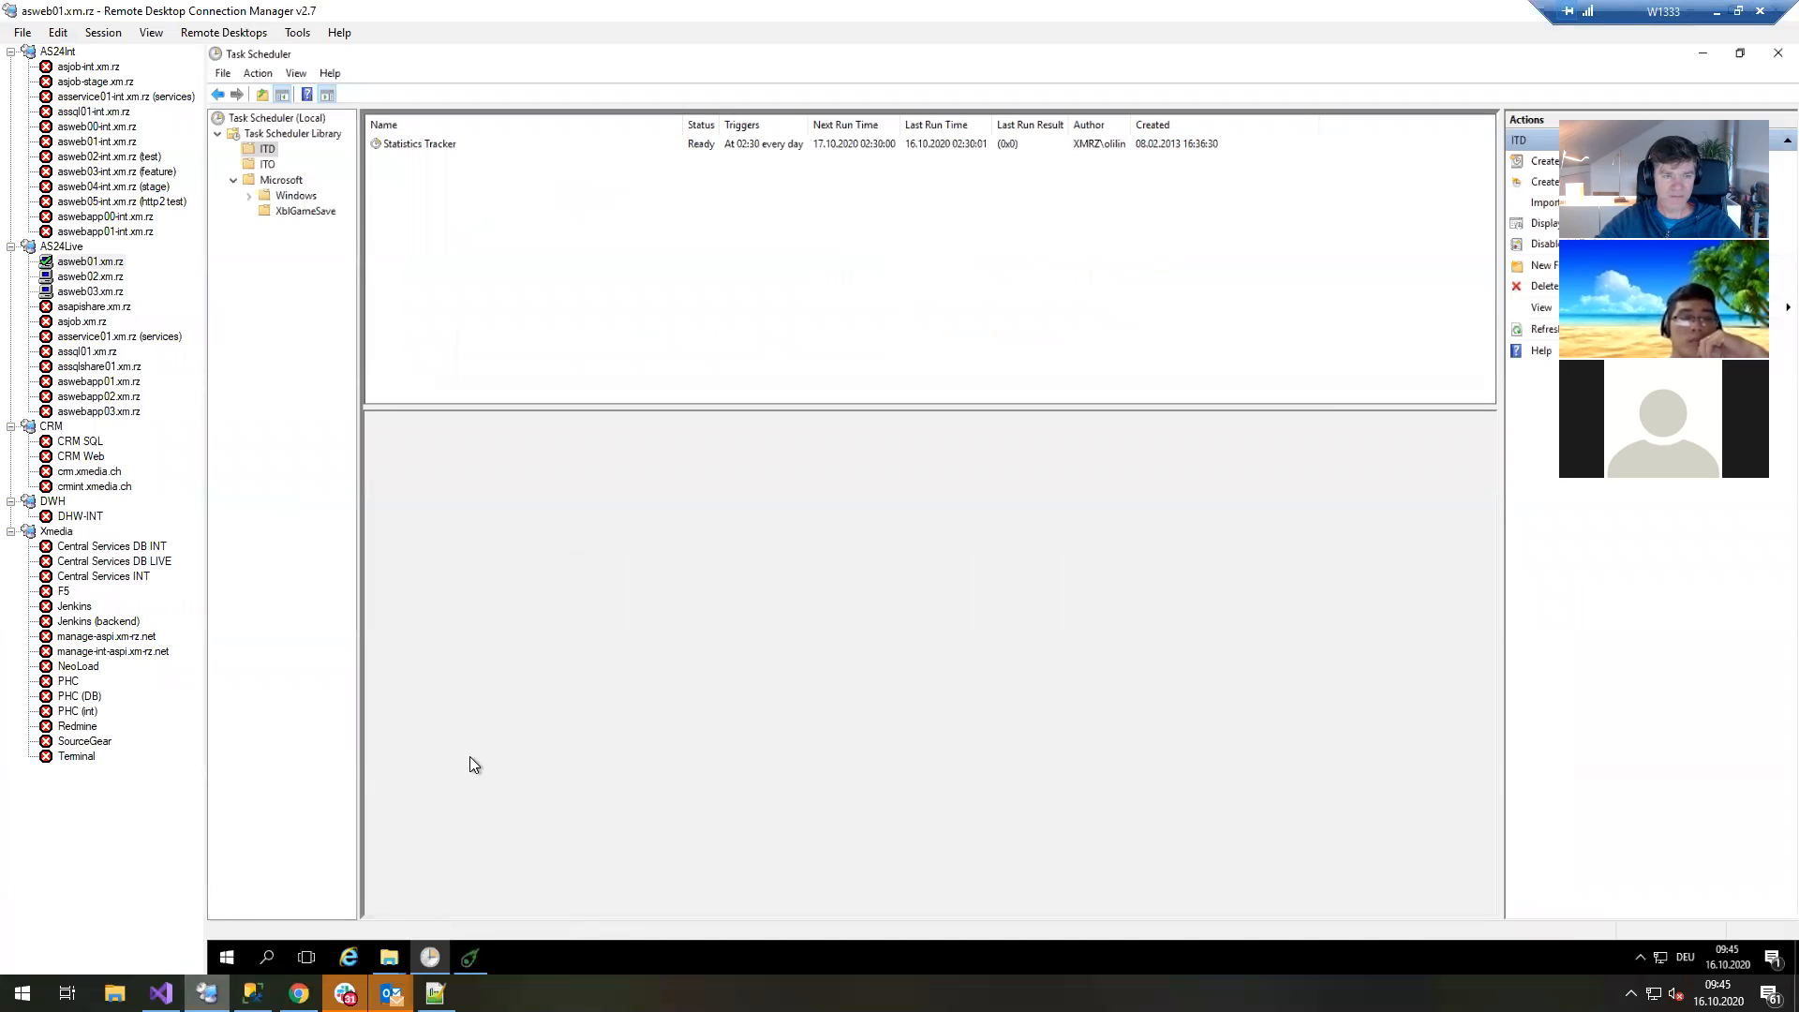
pyautogui.click(454, 145)
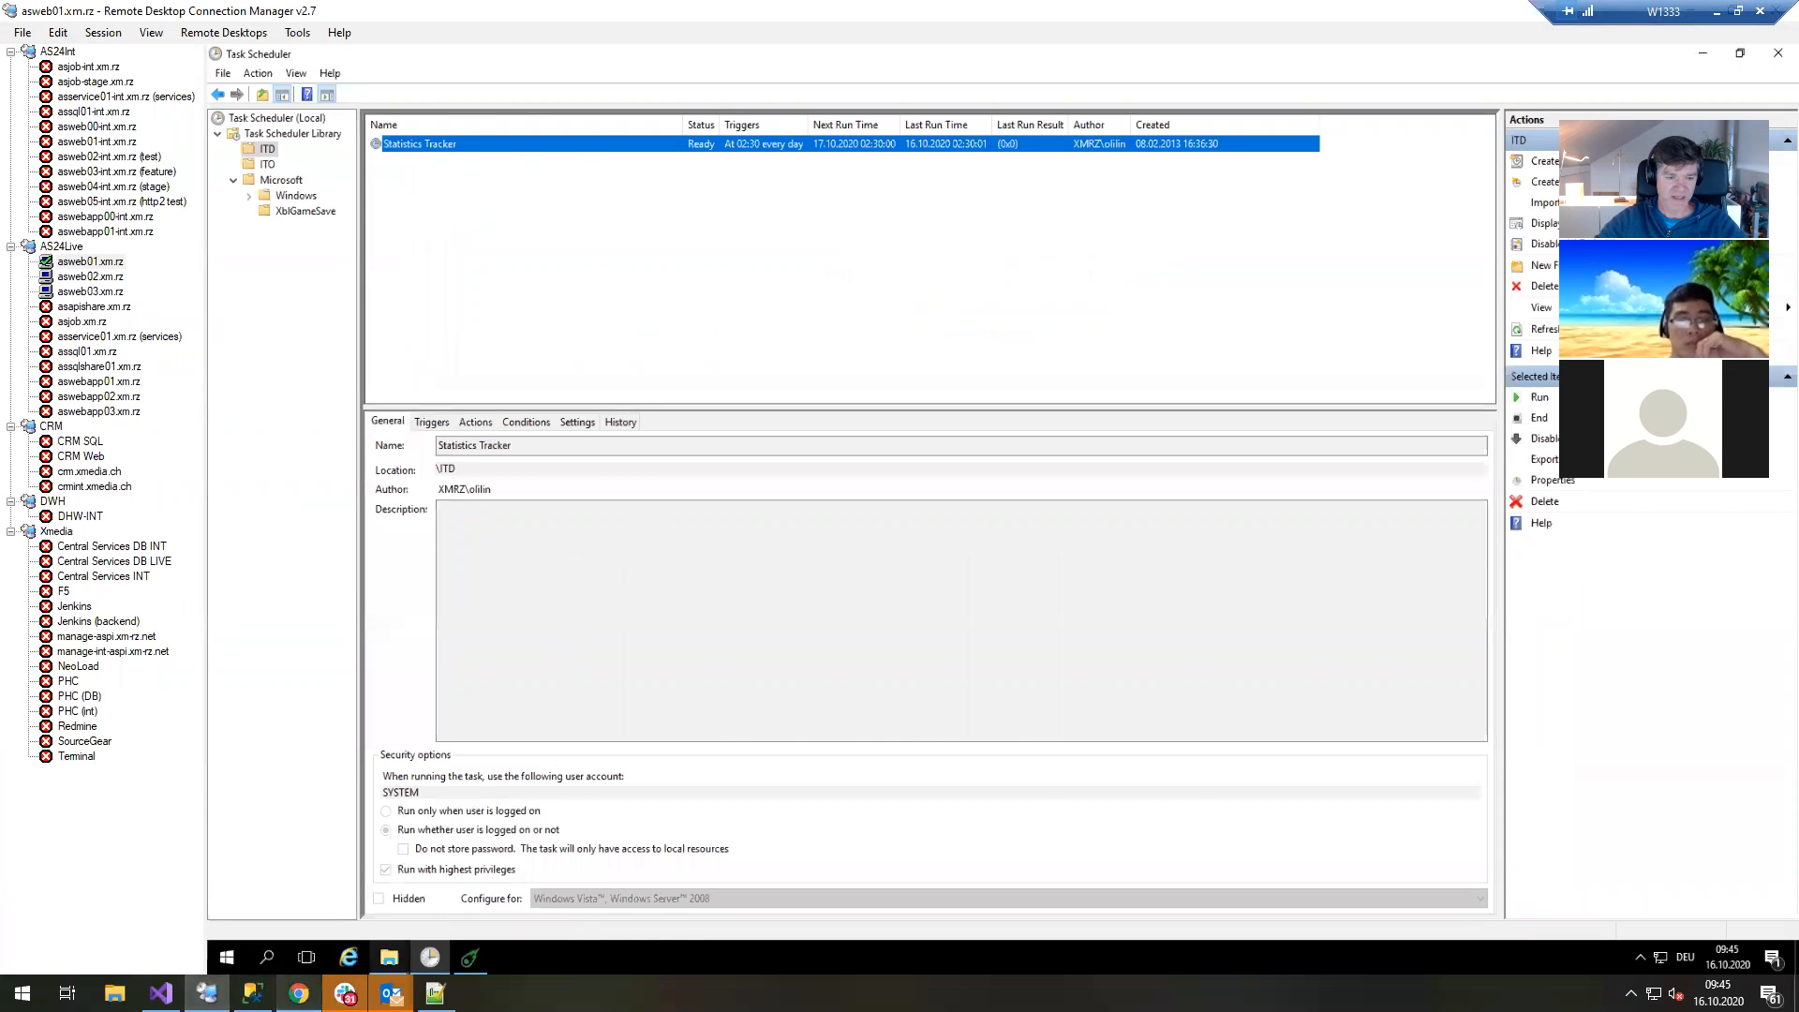
# Return to Management Studio, run the XAutoScout24Settings query for '%Statistics.StatisticsTracker.Settings%' and select the feature row's setting_value.
pyautogui.click(254, 993)
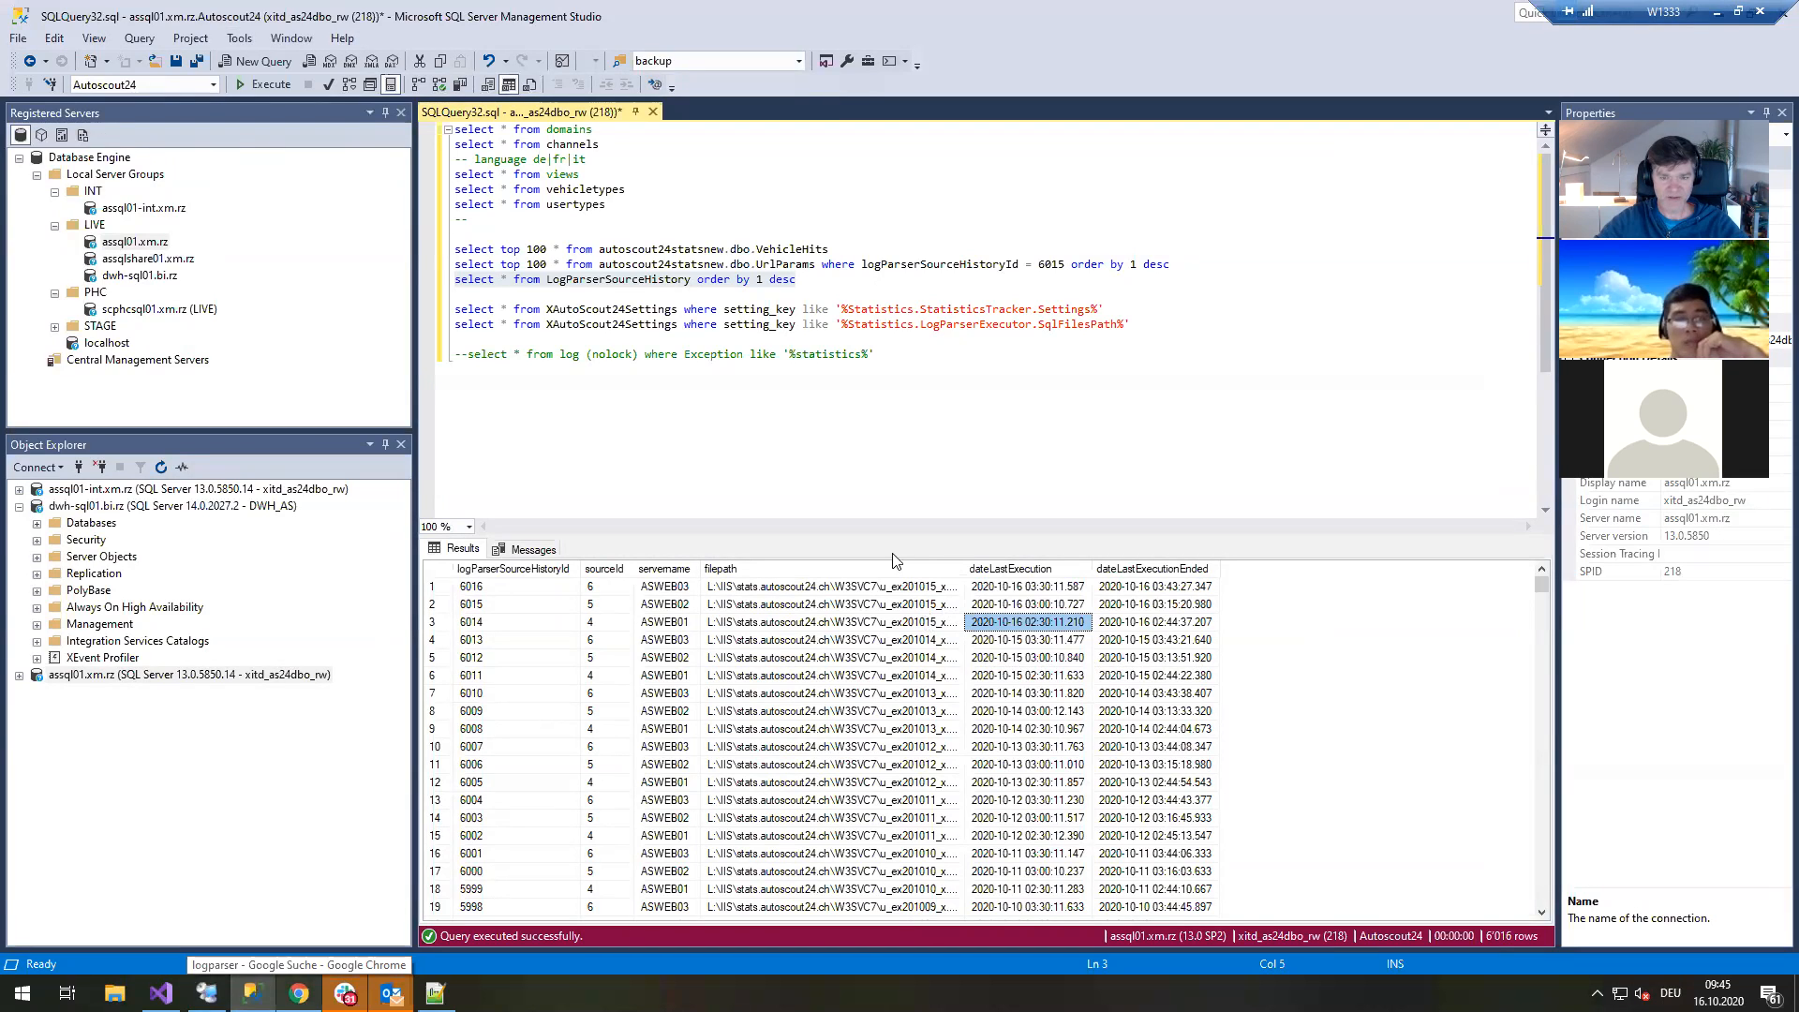
pyautogui.click(1107, 309)
pyautogui.hotkey('shift', 'Home')
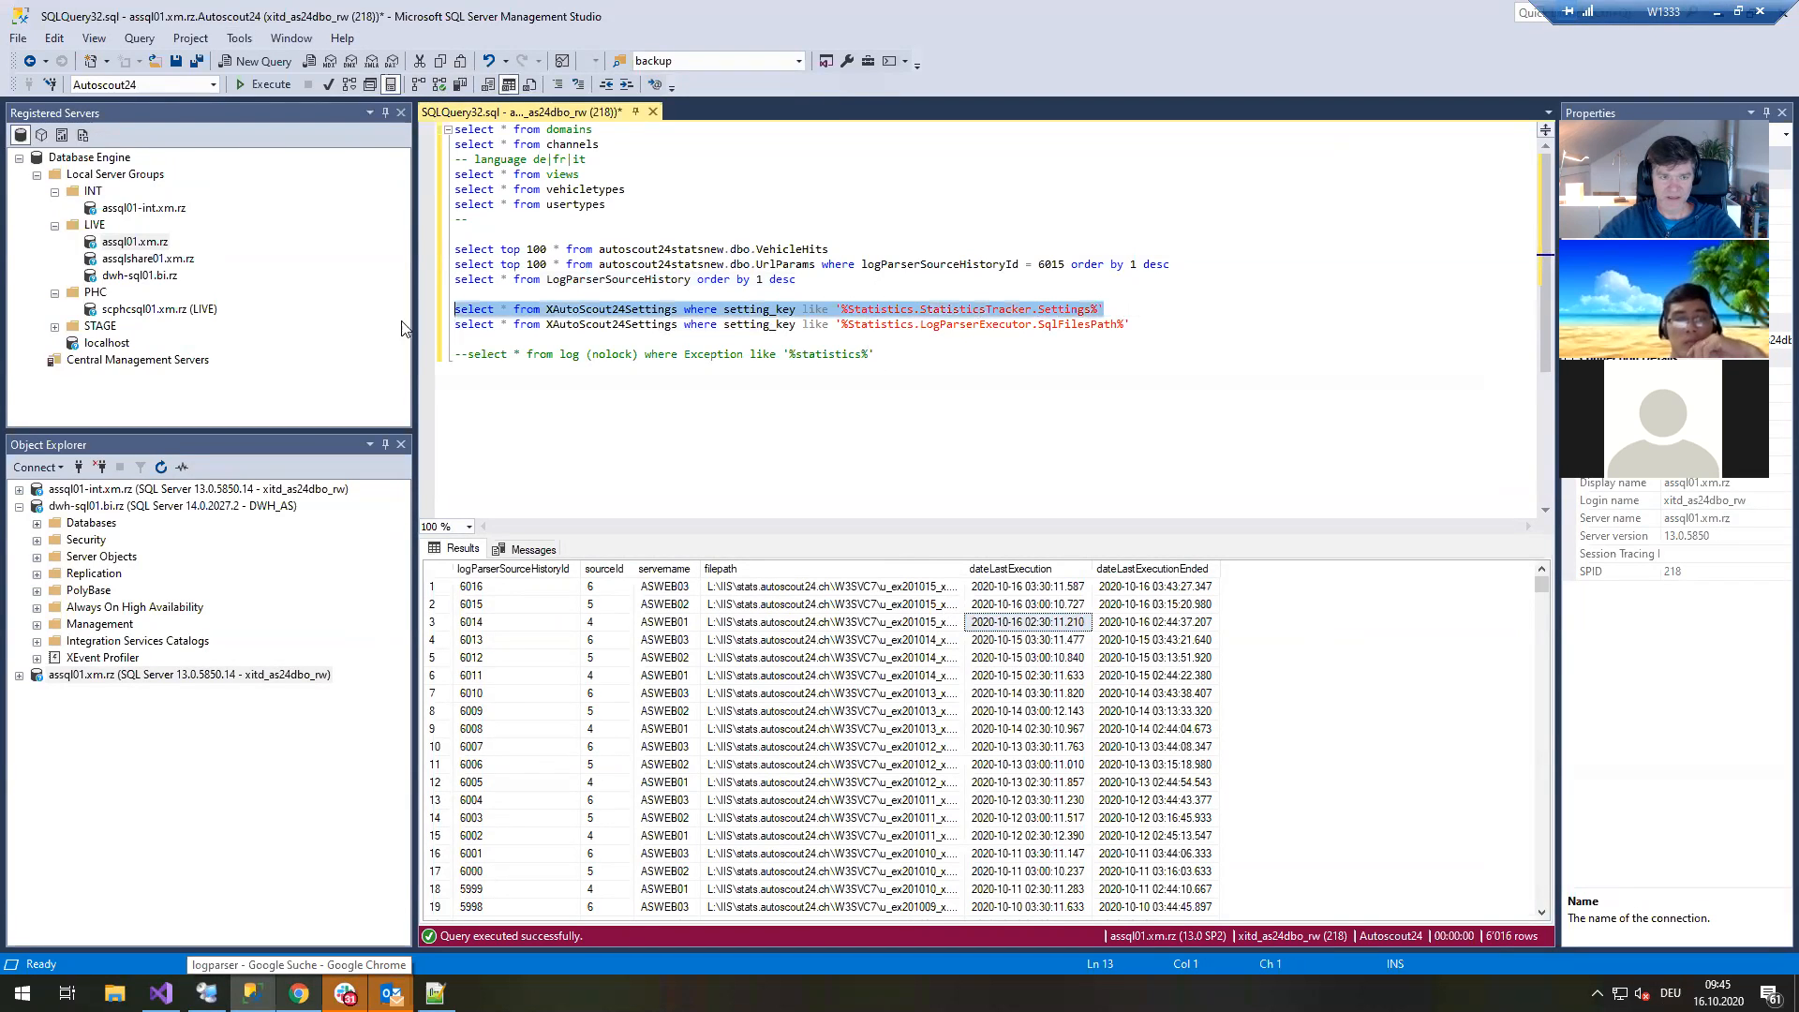
pyautogui.press('F5')
pyautogui.doubleClick(958, 568)
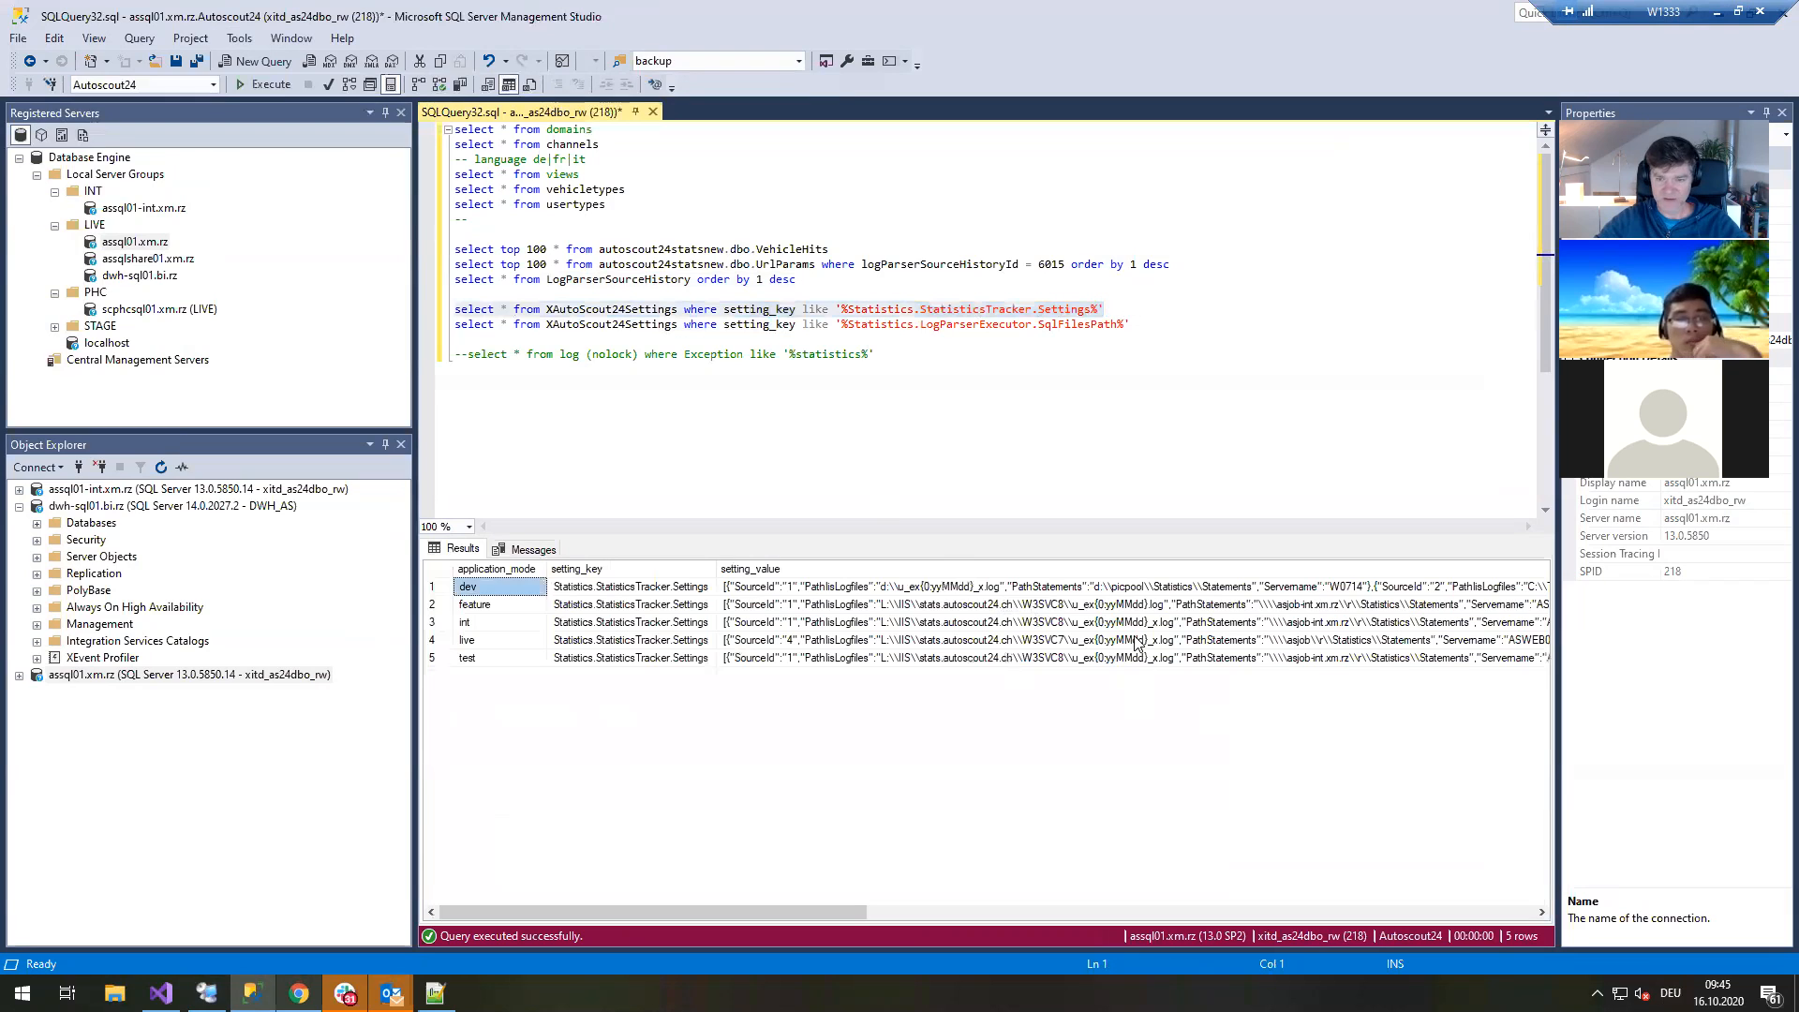
pyautogui.click(1107, 605)
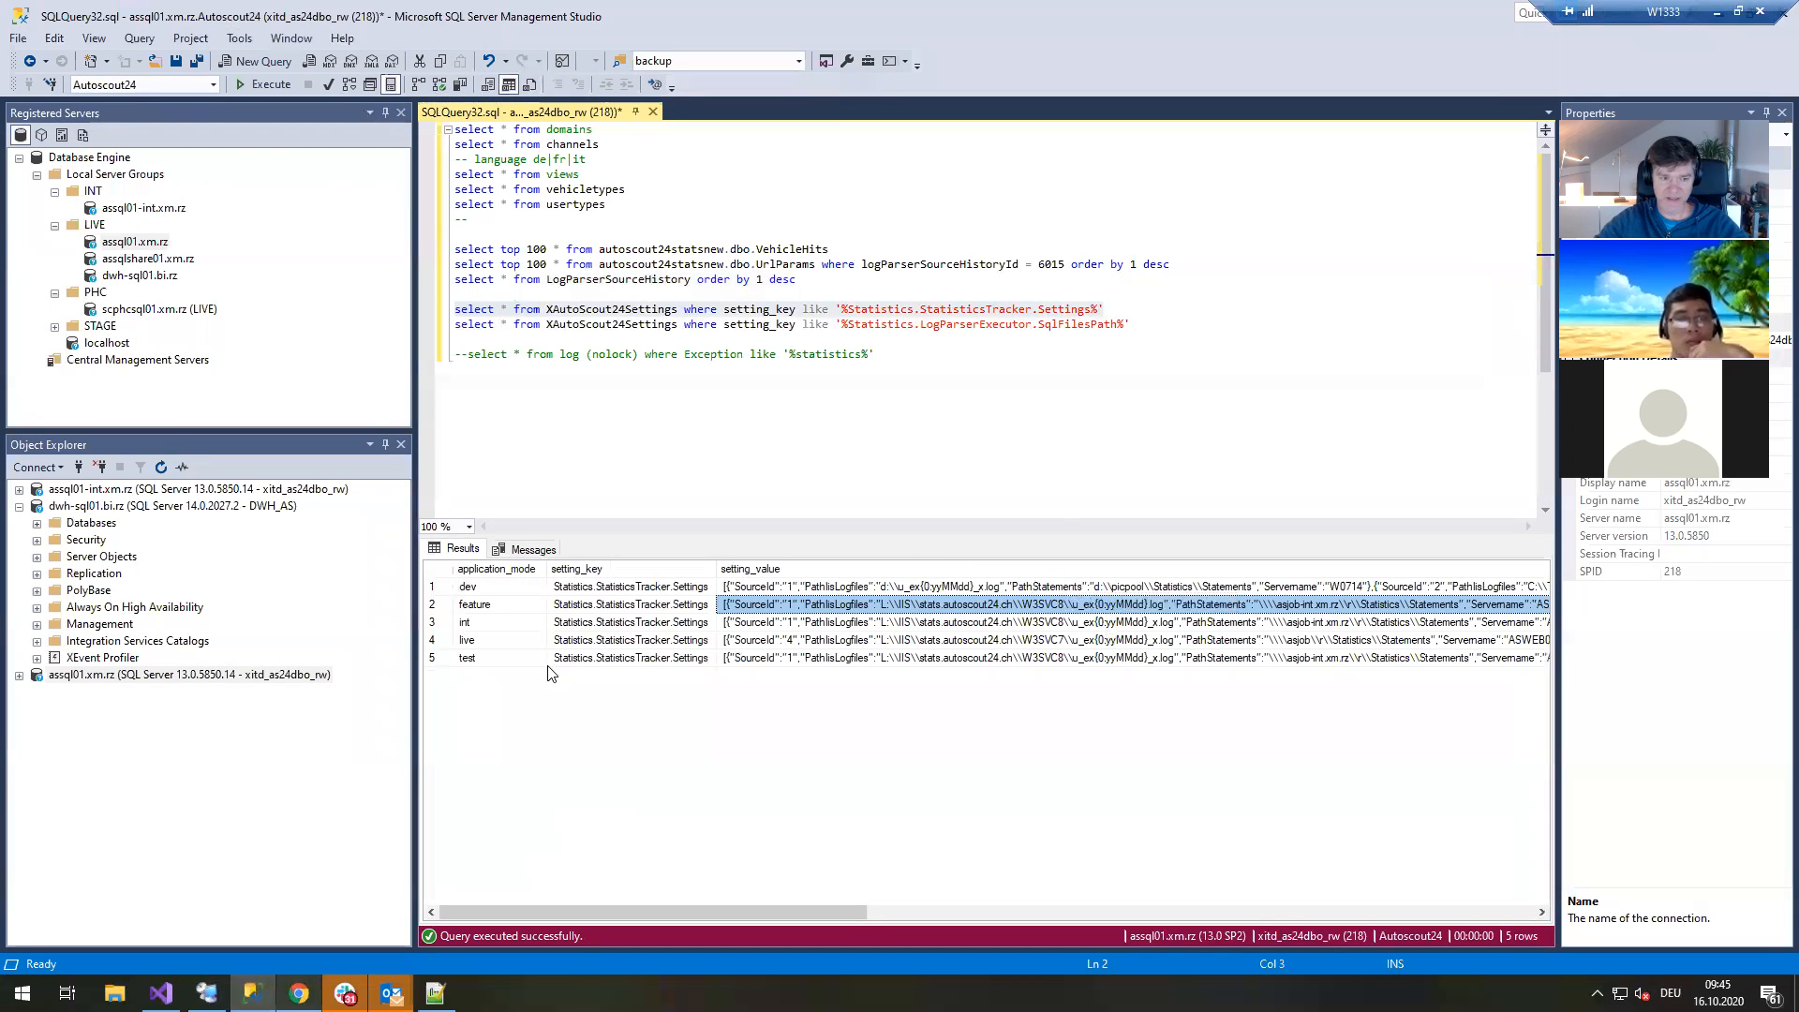
# Switch to the asweb01.xm.rz remote session and enter the setting's escaped asjob-int.xm.rz Statements path as the XITD Explorer window's location.
pyautogui.click(436, 994)
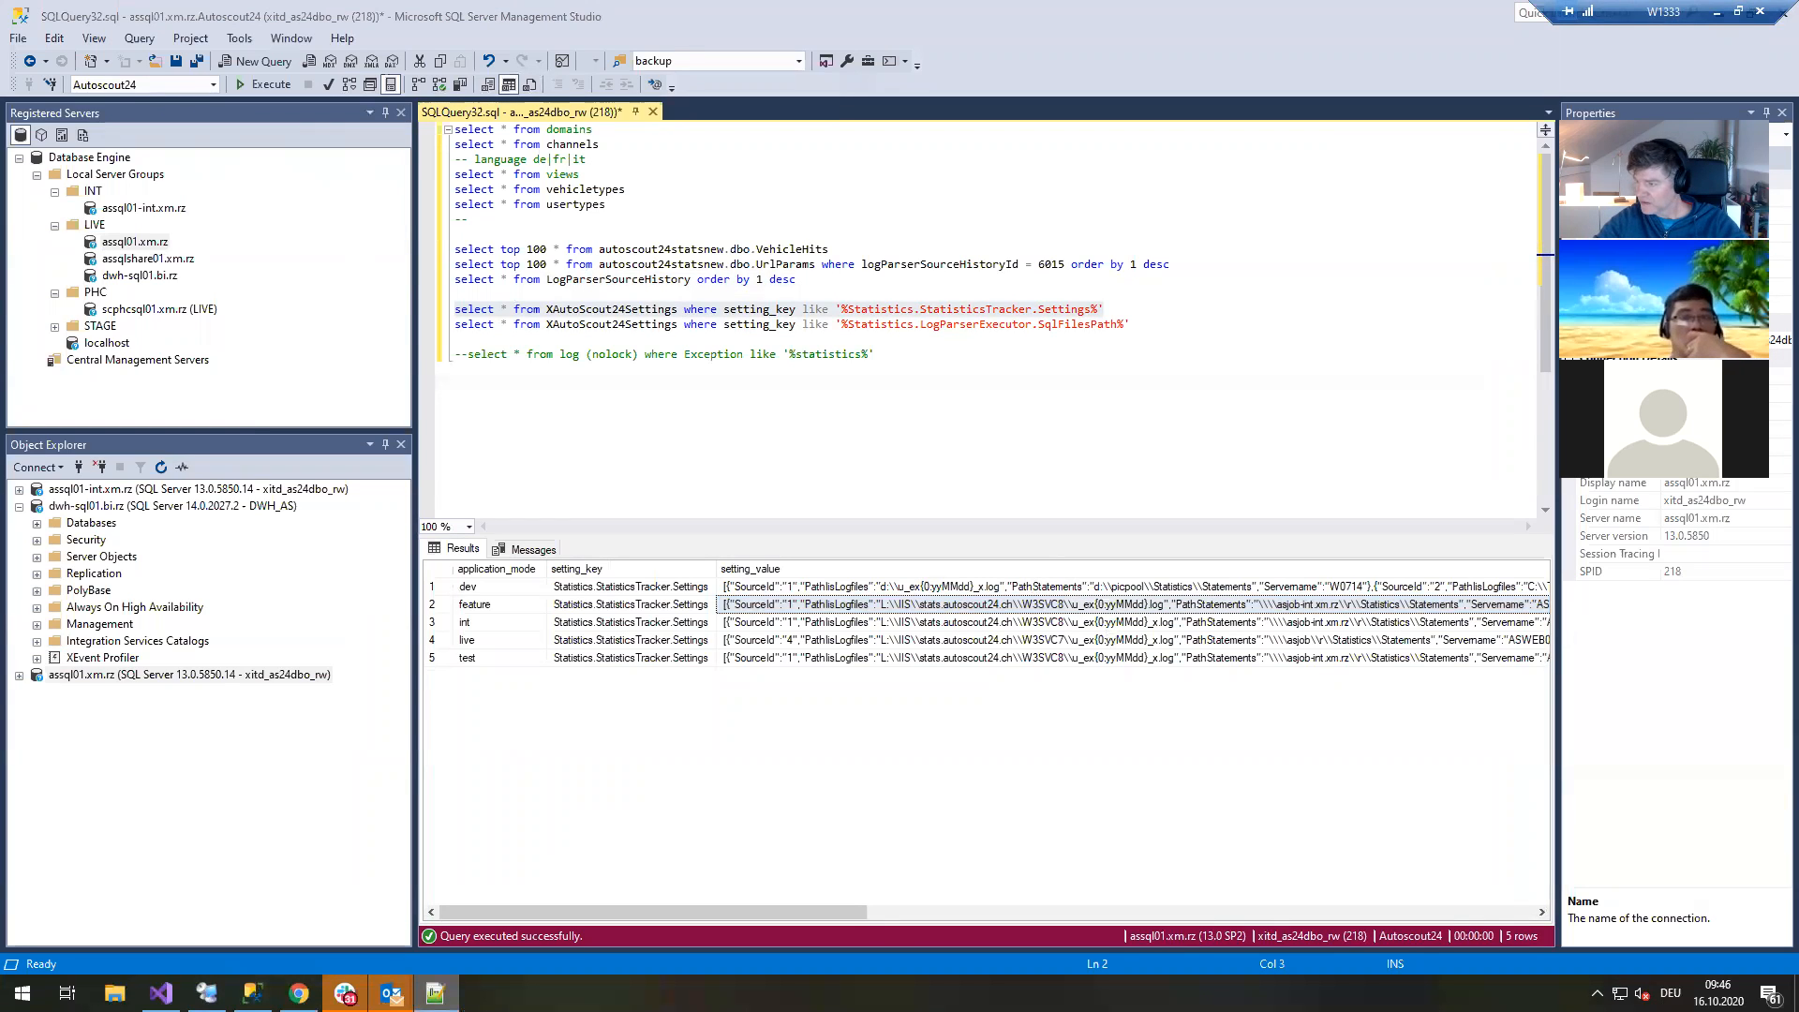
pyautogui.click(253, 993)
pyautogui.click(207, 993)
pyautogui.moveTo(388, 973)
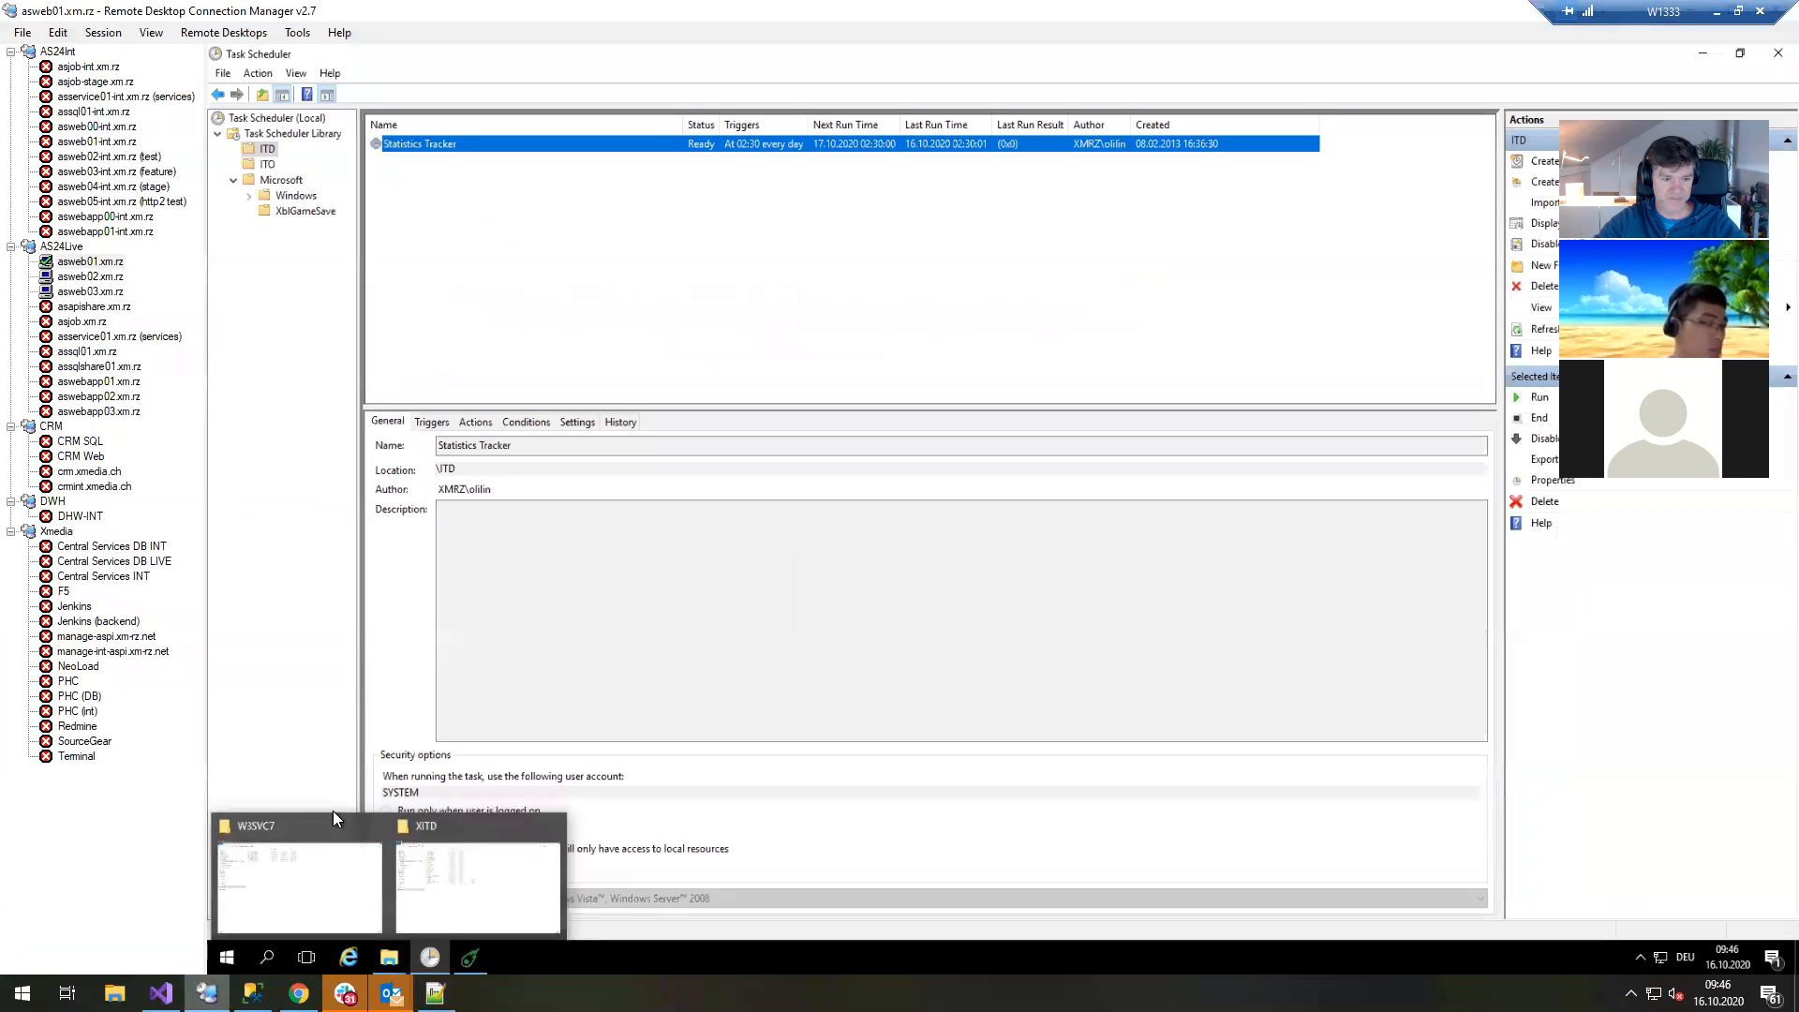
pyautogui.click(435, 874)
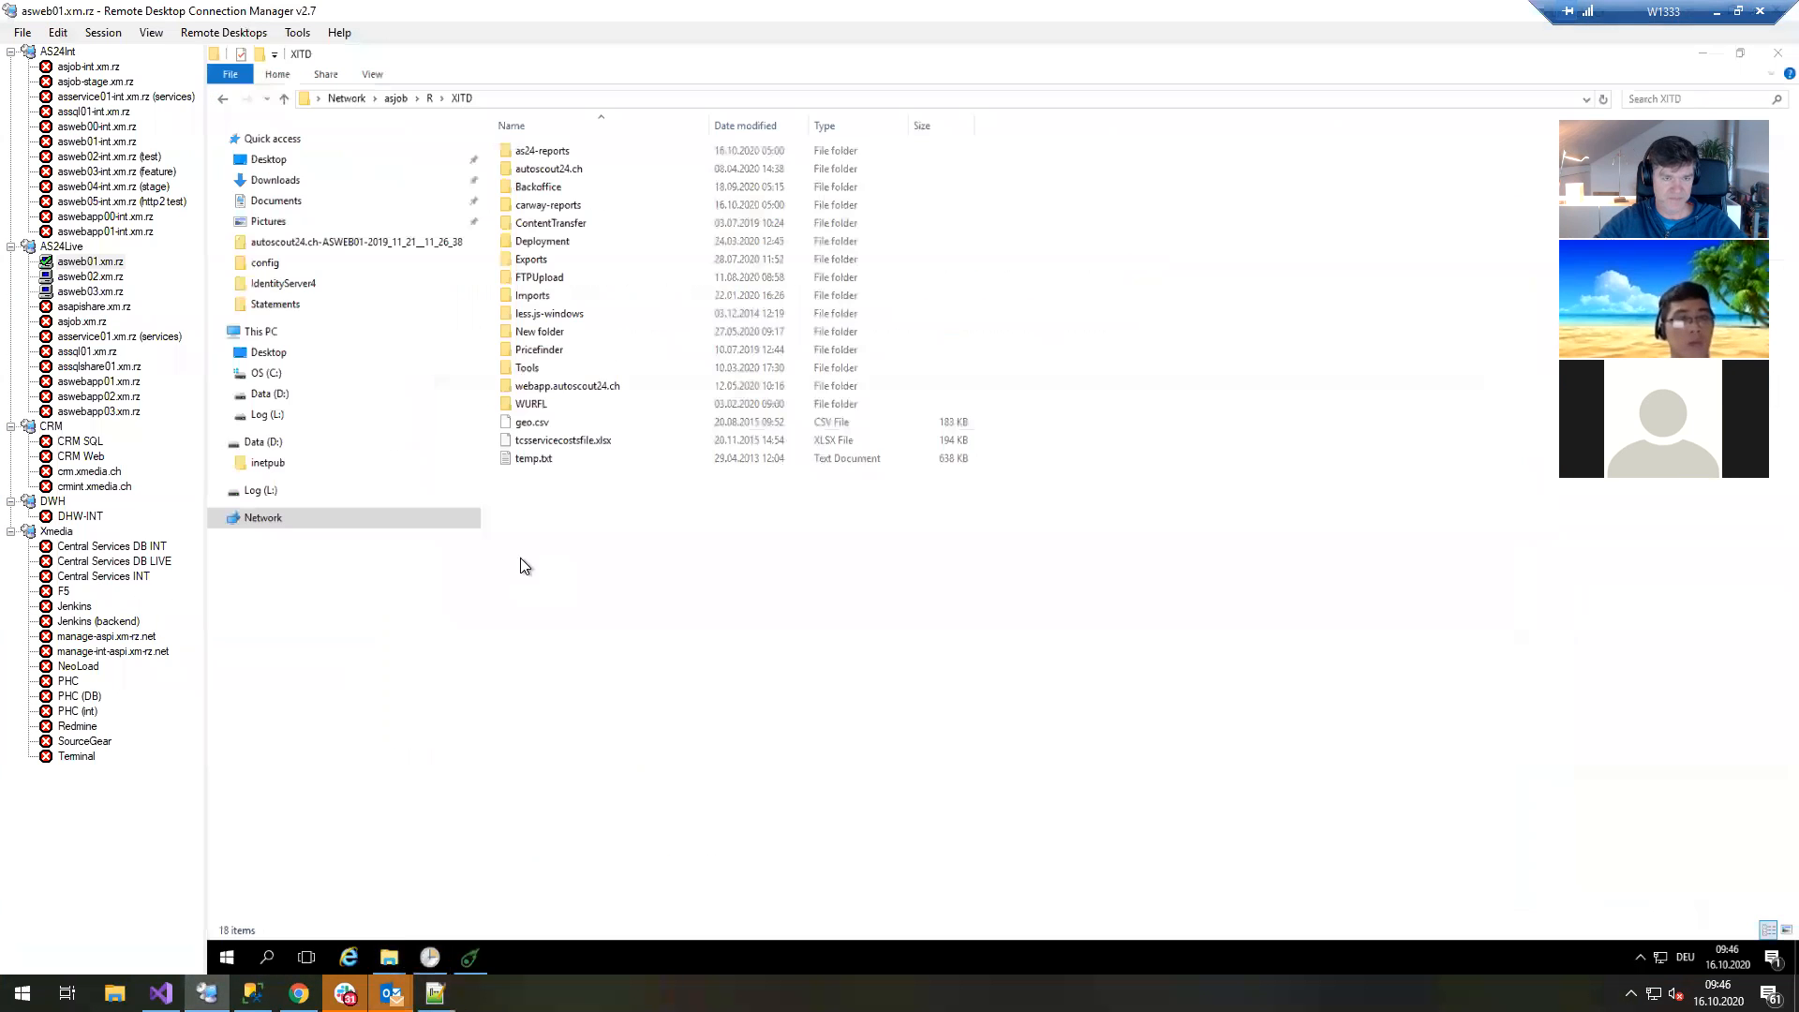
pyautogui.click(549, 92)
pyautogui.write('\\\\\\\\asjob-int.xm.rz\\\\r\\\\Statistics\\\\Statements')
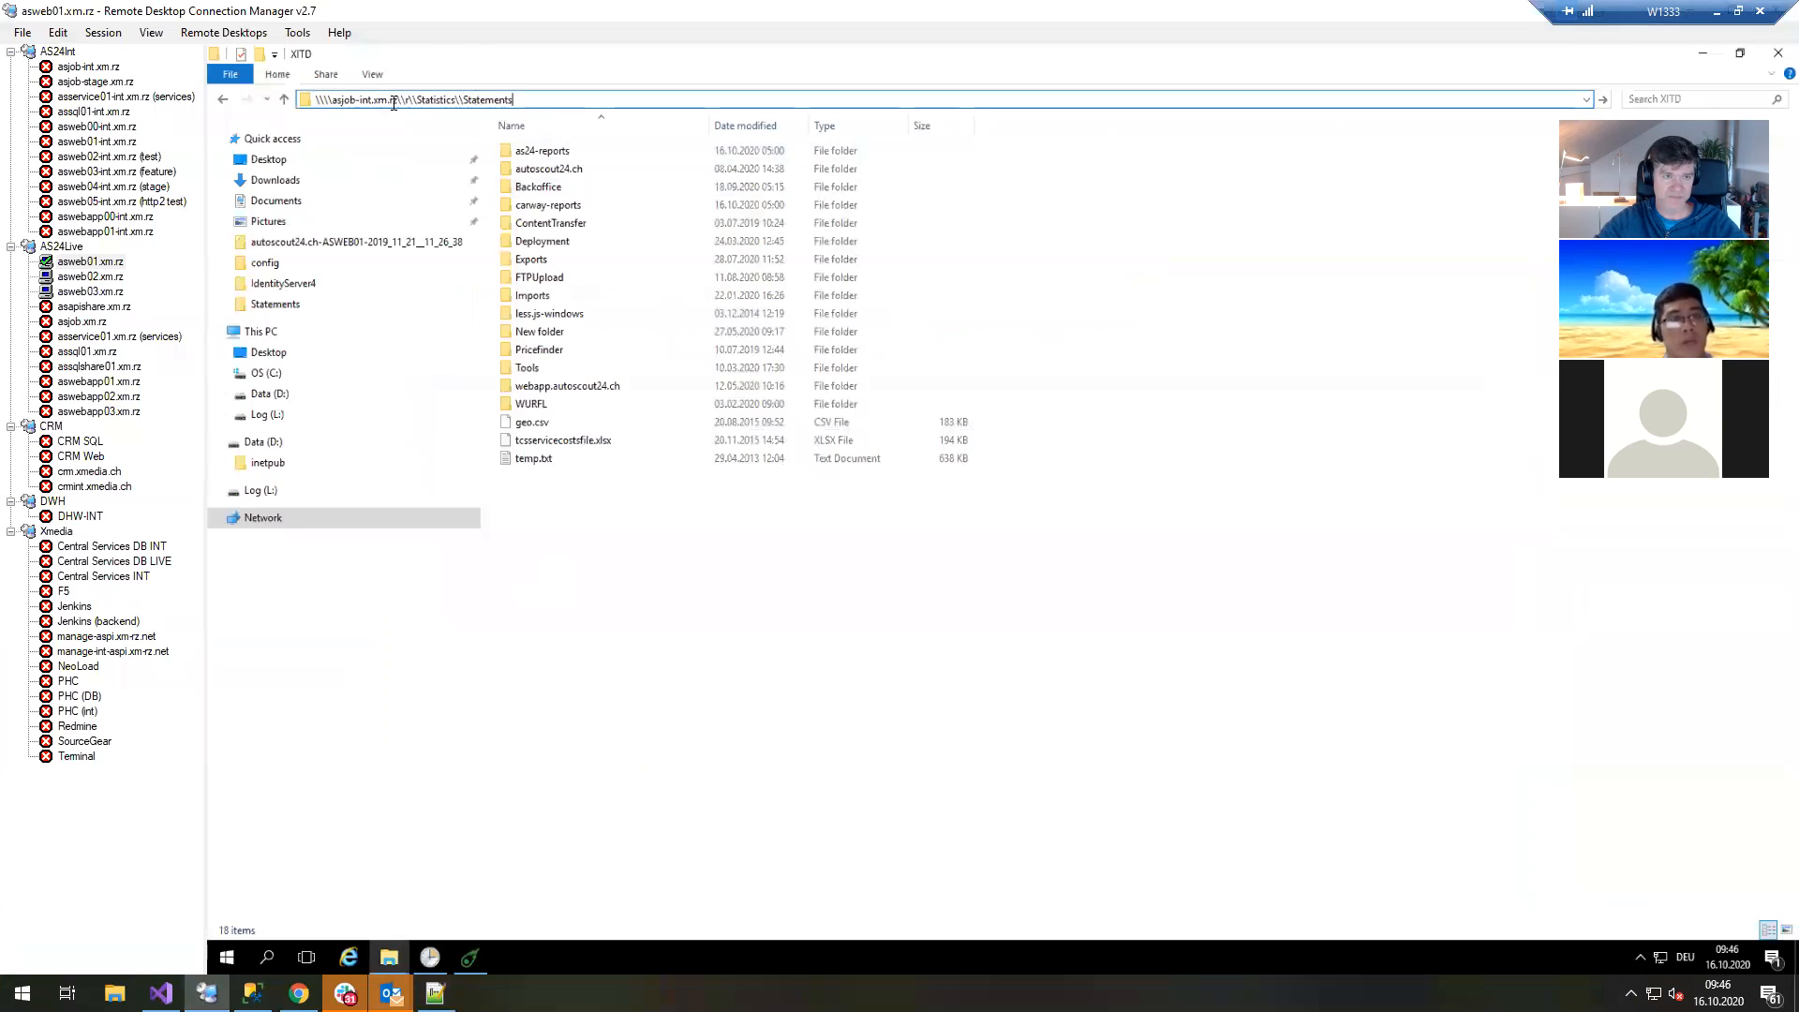
# Remove the doubled backslashes from the path and open \\asjob-int.xm.rz\r\Statistics\Statements.
pyautogui.click(322, 99)
pyautogui.press('Delete')
pyautogui.press('Delete')
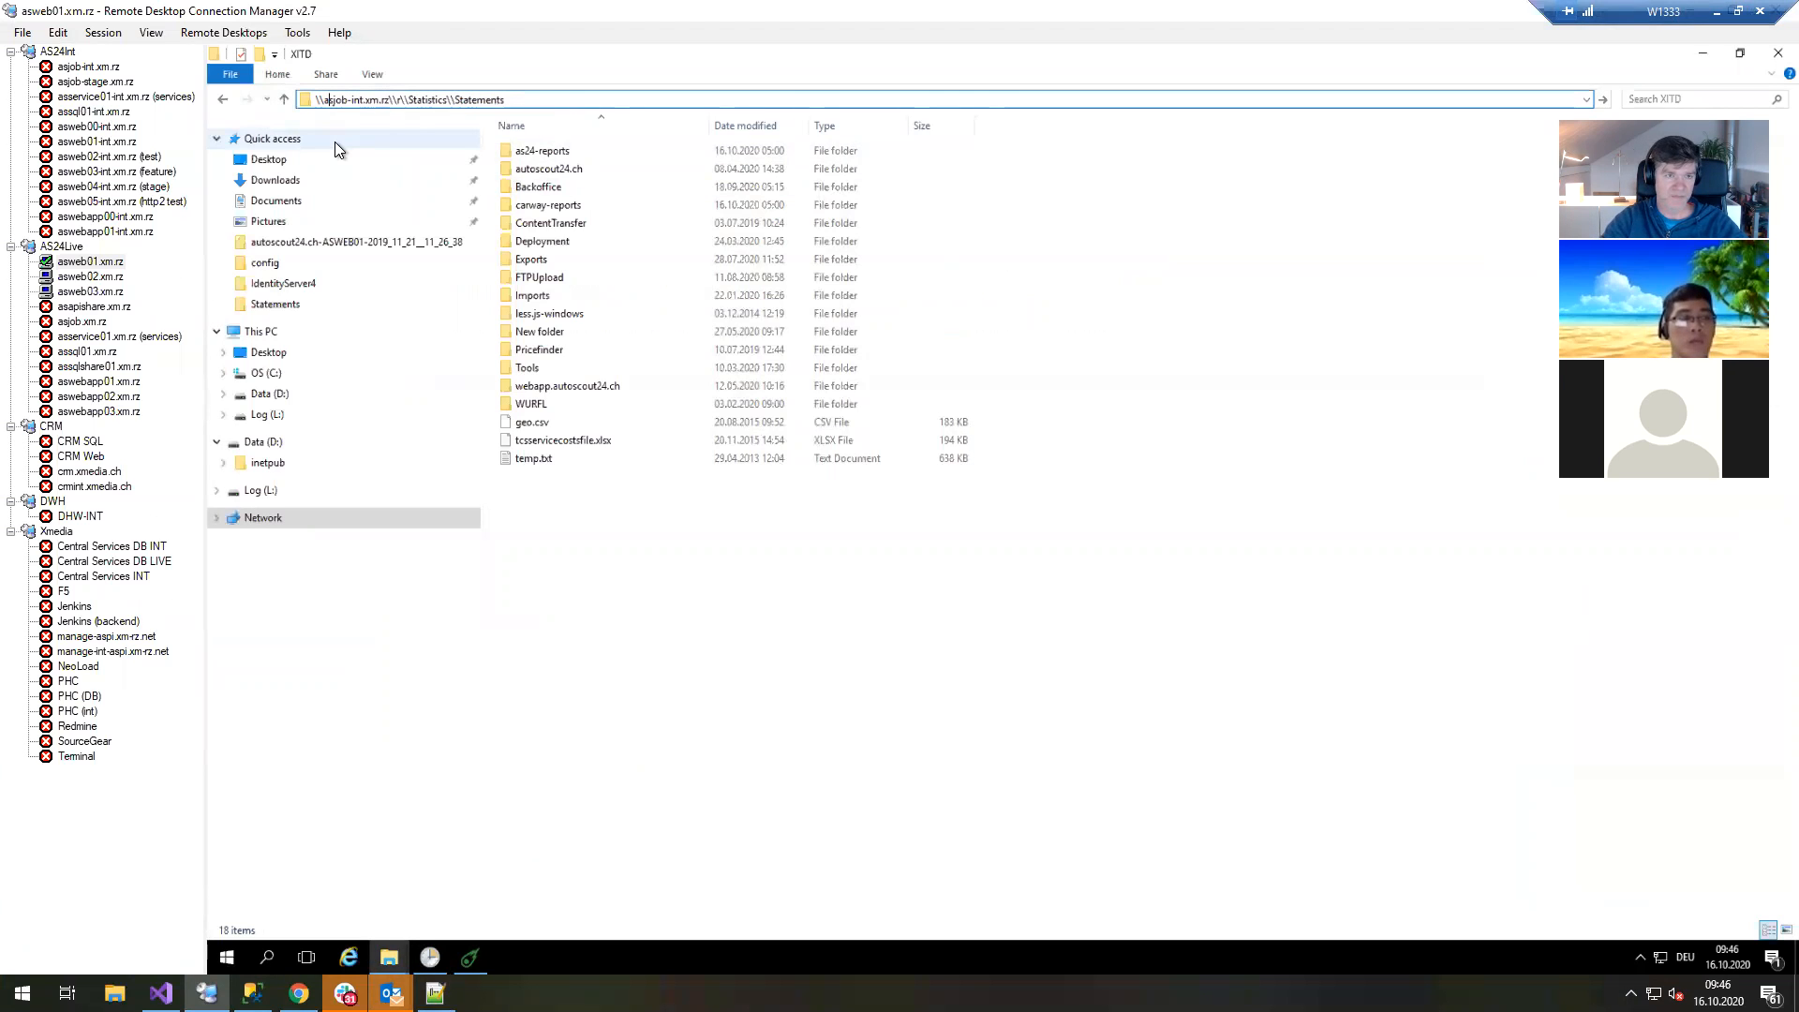
pyautogui.press('Delete')
pyautogui.press('Right')
pyautogui.press('Right')
pyautogui.press('Delete')
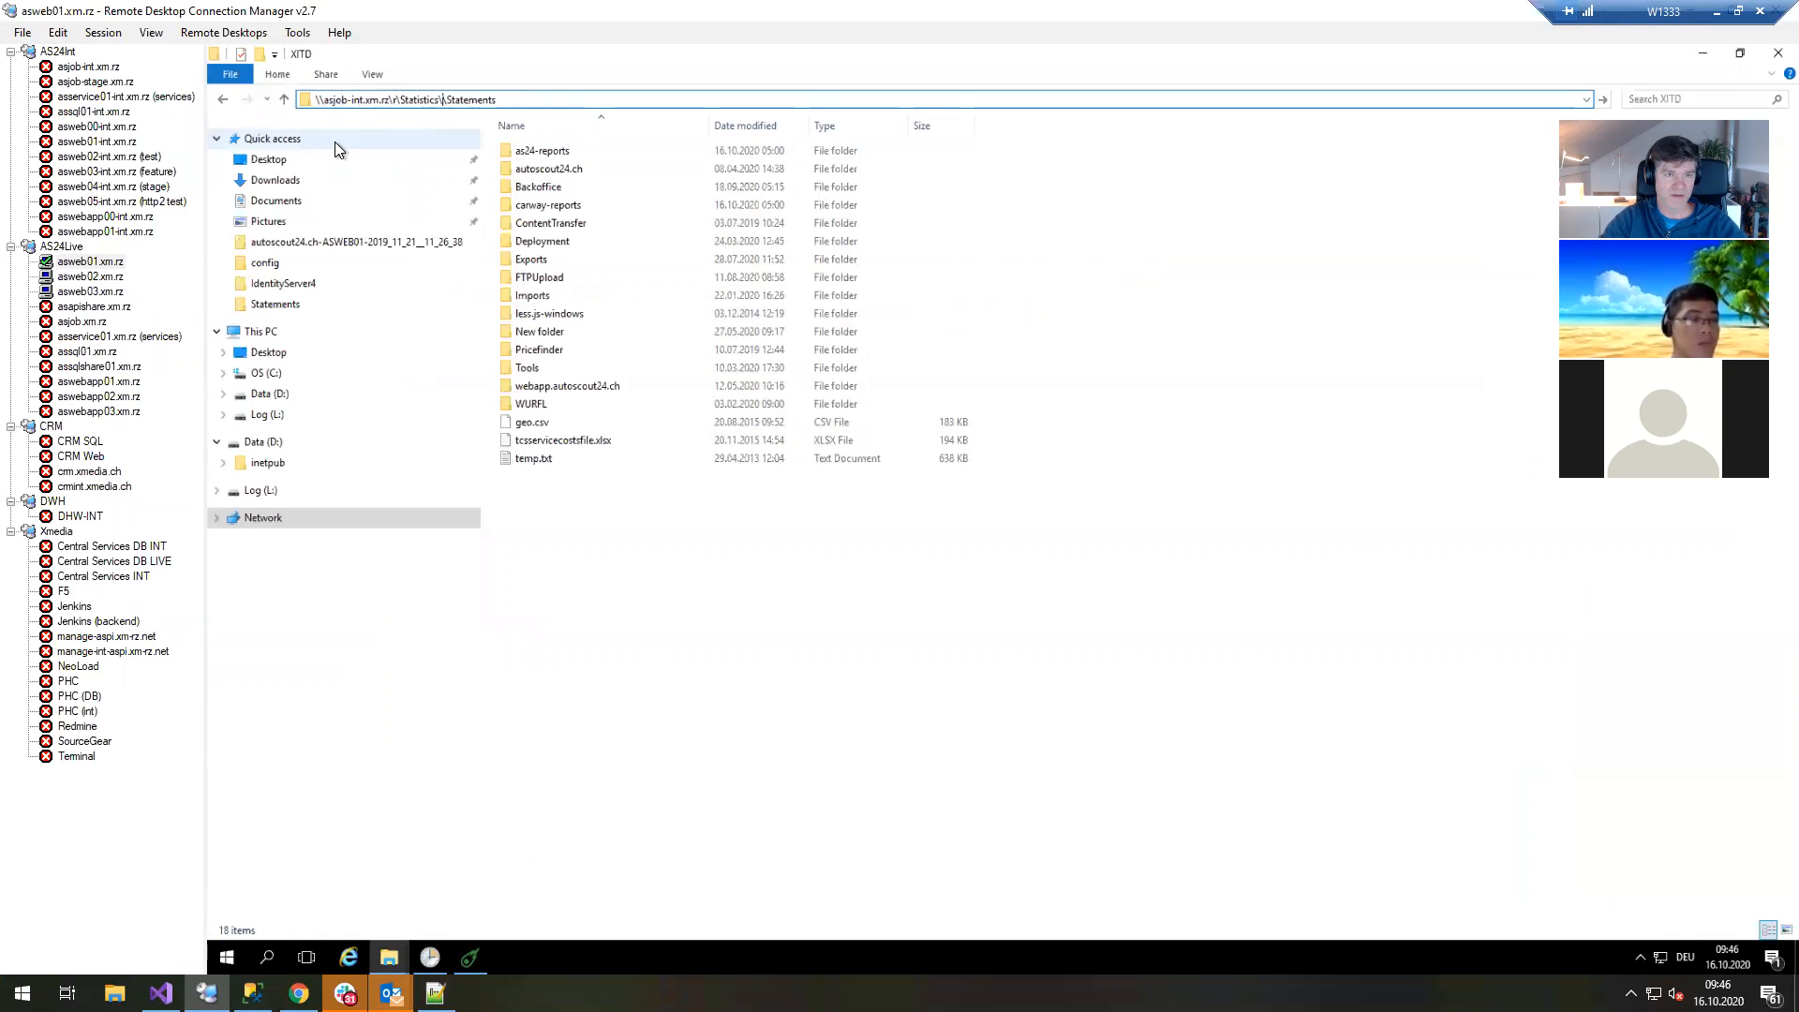
pyautogui.press('Right')
pyautogui.press('Right')
pyautogui.press('Delete')
pyautogui.press('Return')
# Point out all the SQL statement files in the folder and open phonecalls.sql in Notepad.
pyautogui.moveTo(1018, 722); pyautogui.dragTo(544, 170)
pyautogui.click(701, 630)
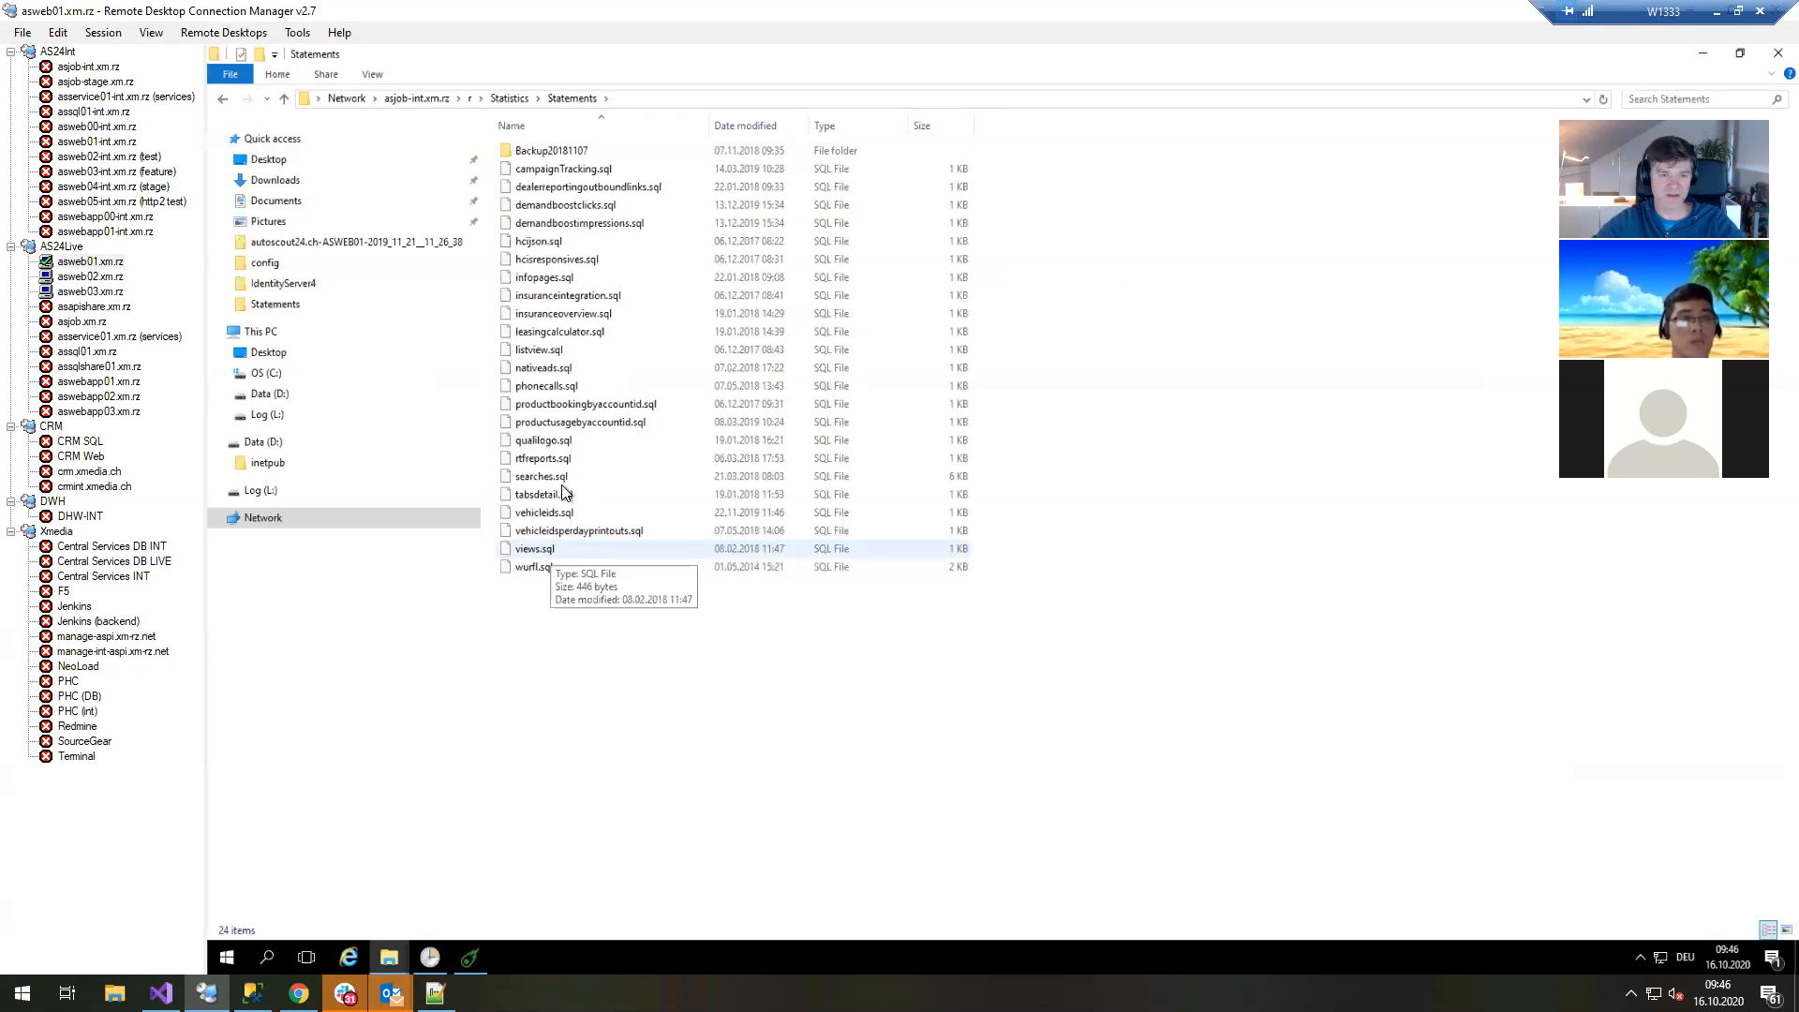
pyautogui.click(562, 387)
pyautogui.rightClick(561, 389)
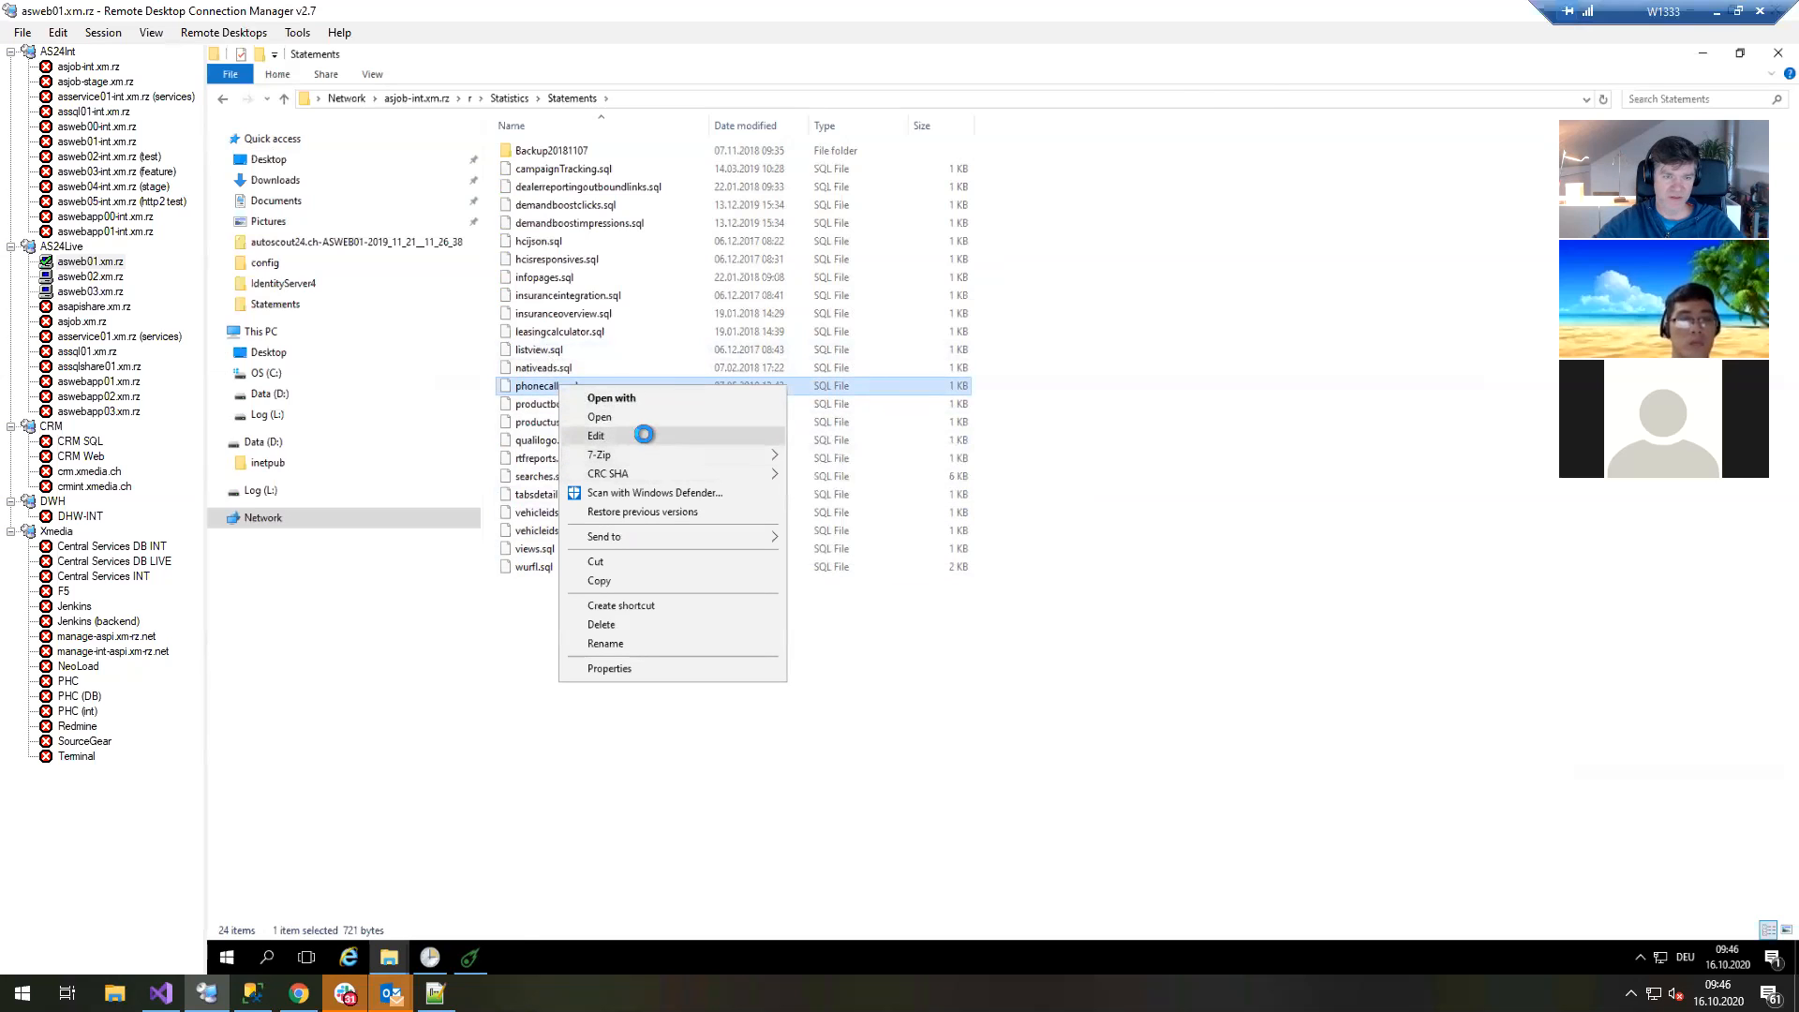
pyautogui.click(643, 435)
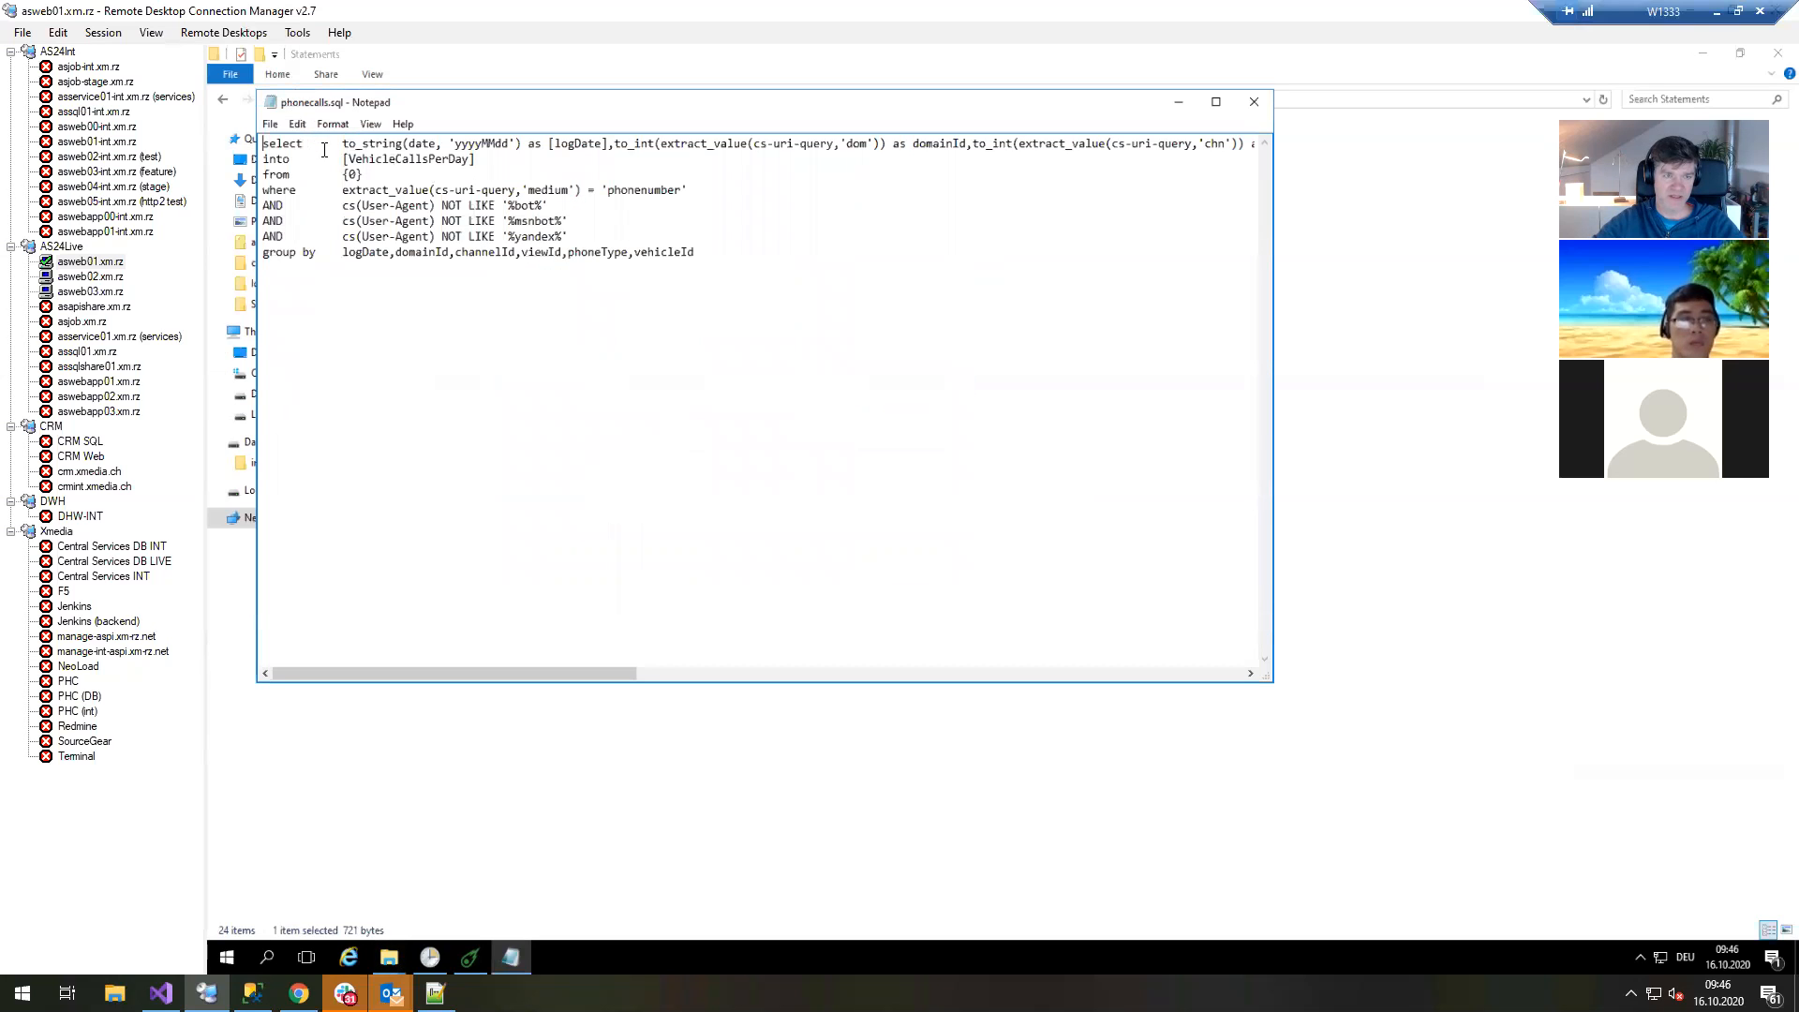
# Examine the phonecalls.sql select clause, starting with its date-to-string expression, and the VehicleCallsPerDay target table.
pyautogui.doubleClick(463, 143)
pyautogui.click(509, 143)
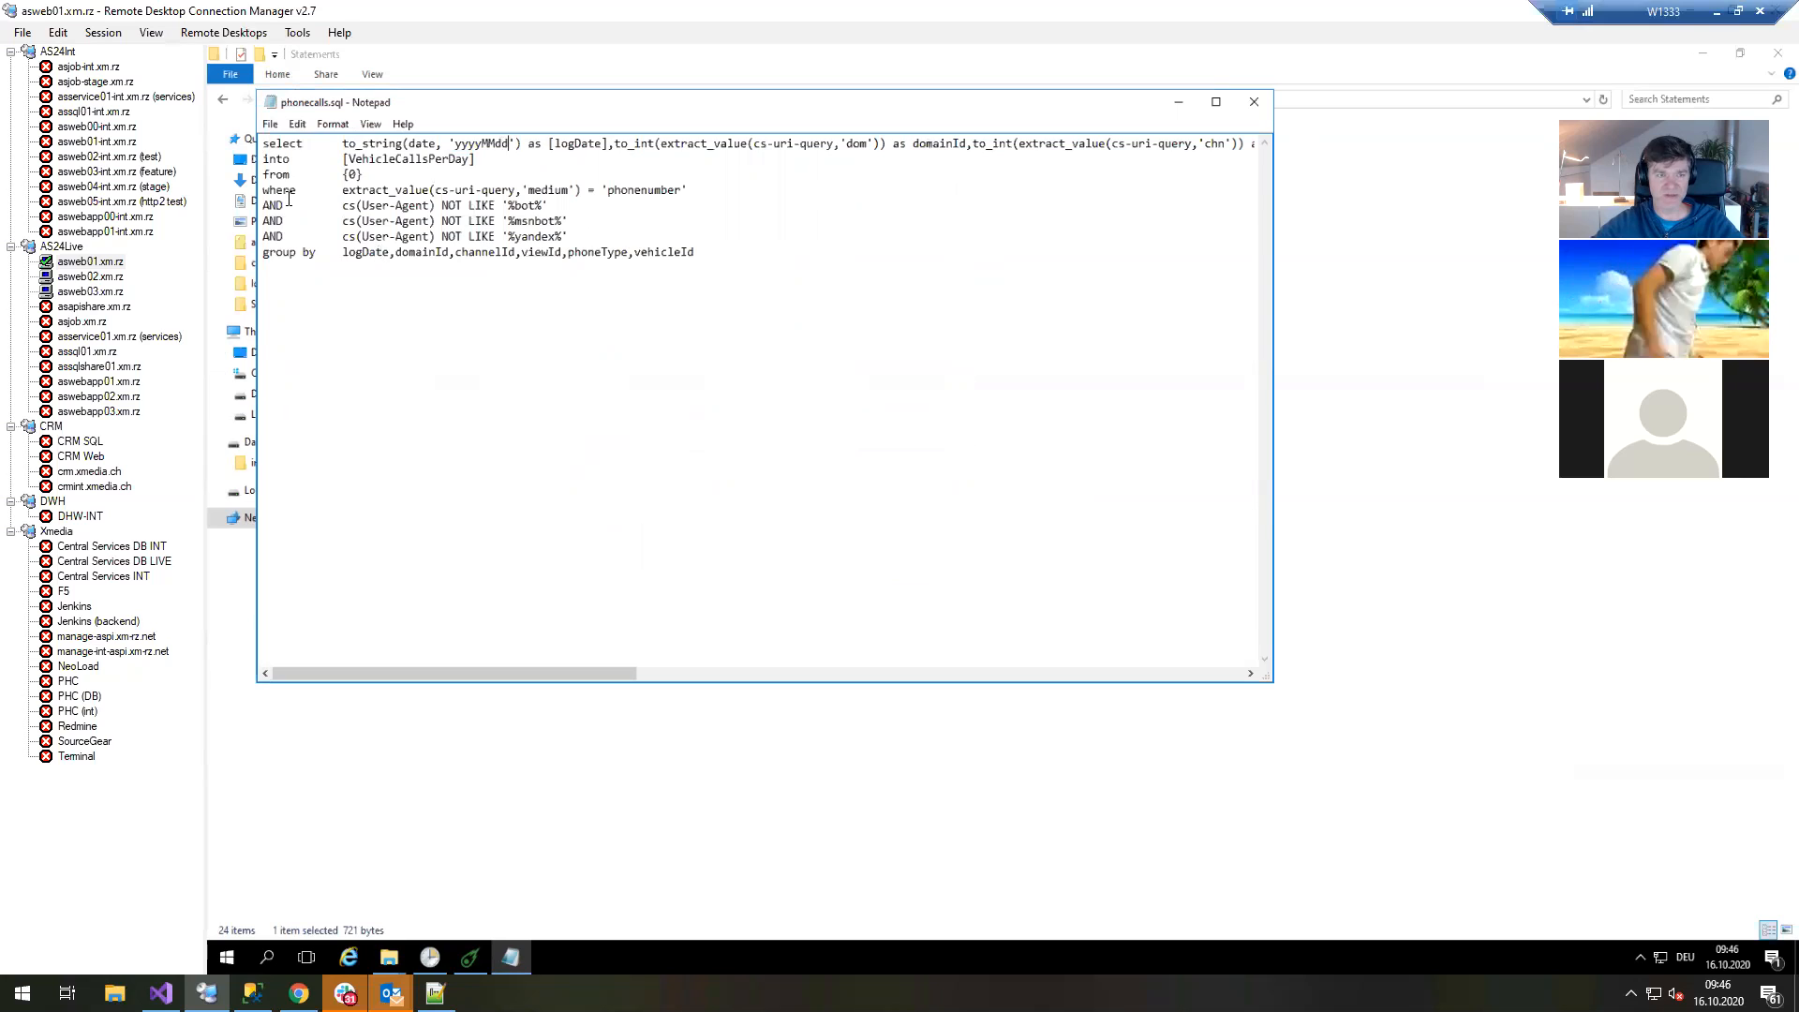
pyautogui.moveTo(344, 143); pyautogui.dragTo(413, 143)
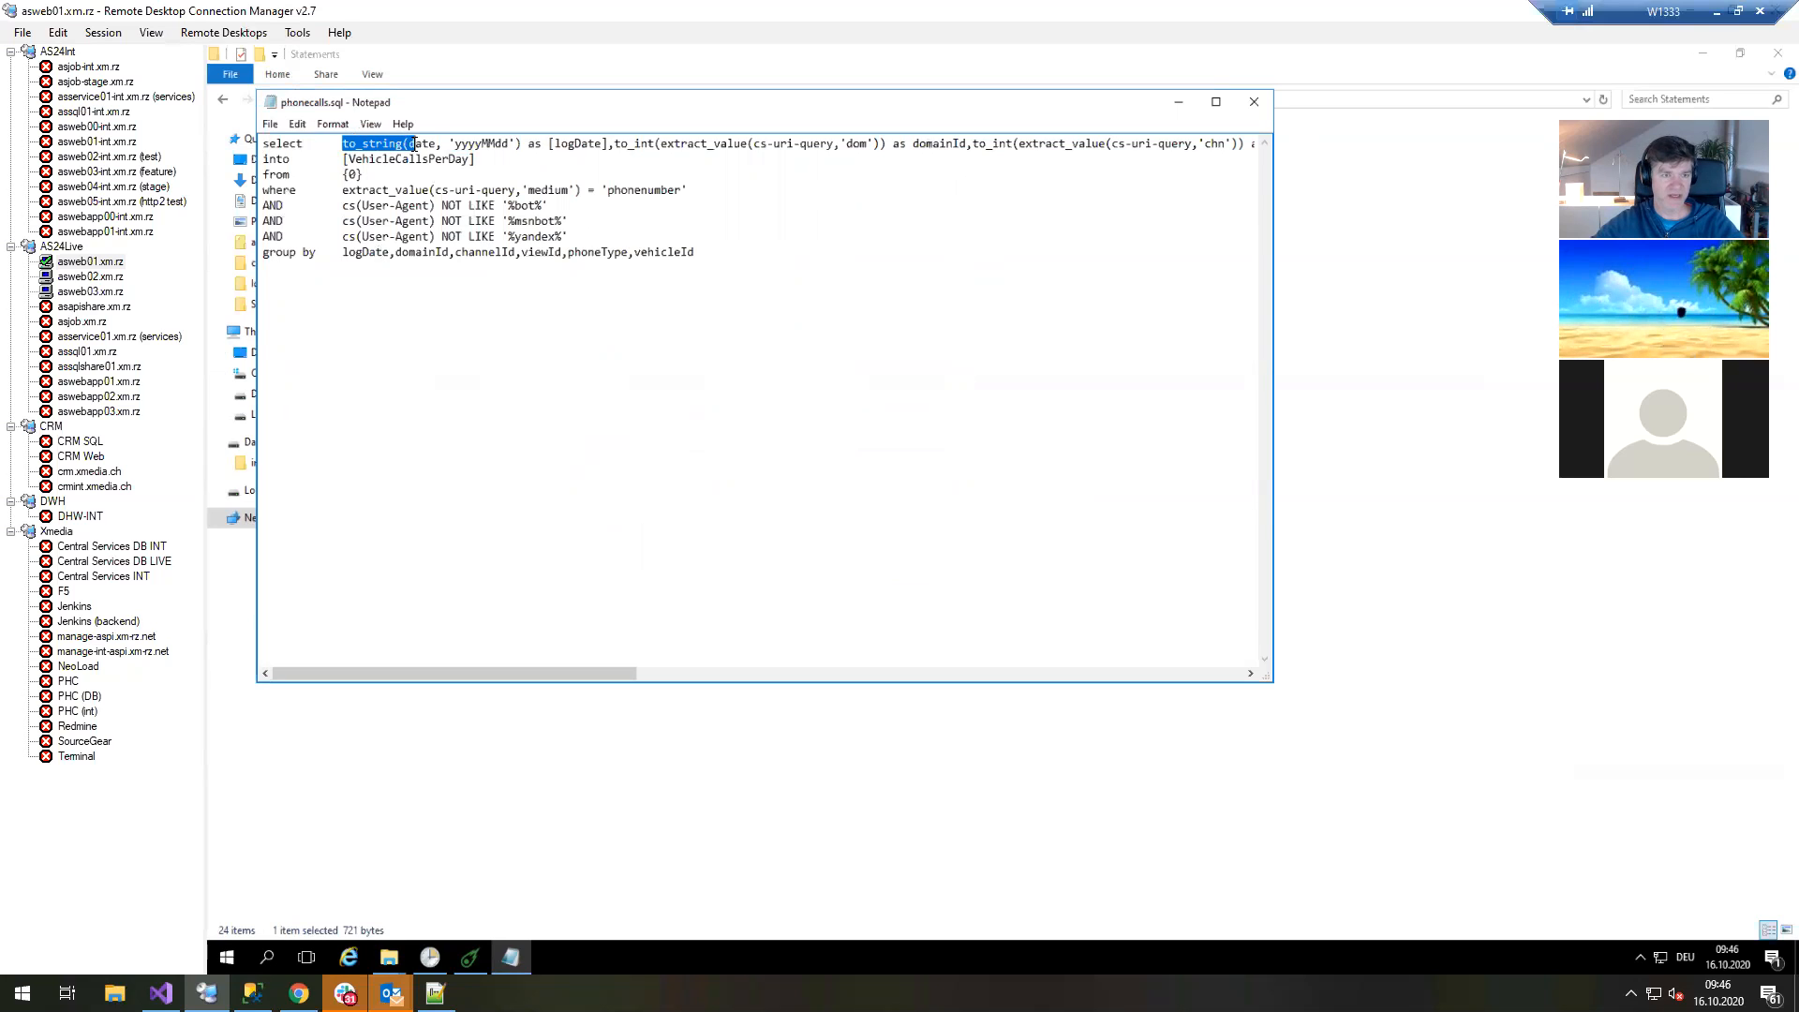
pyautogui.press('Down')
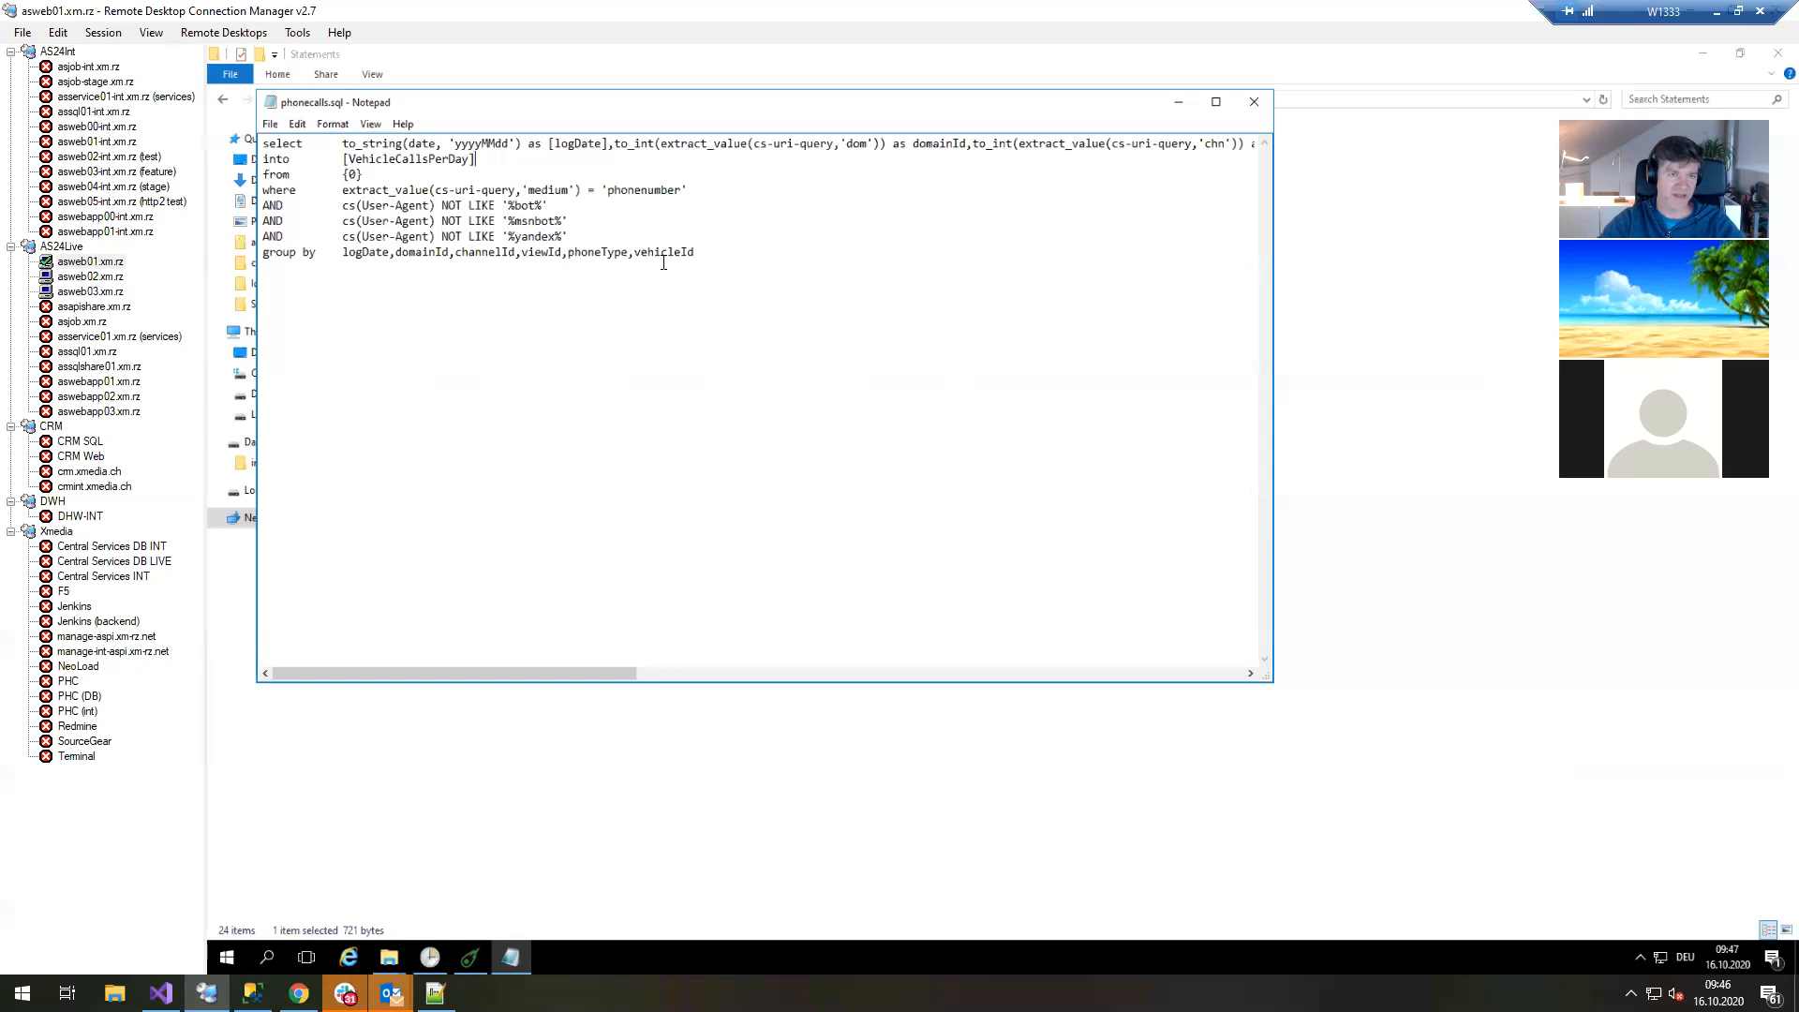
pyautogui.press('End')
pyautogui.press('Home')
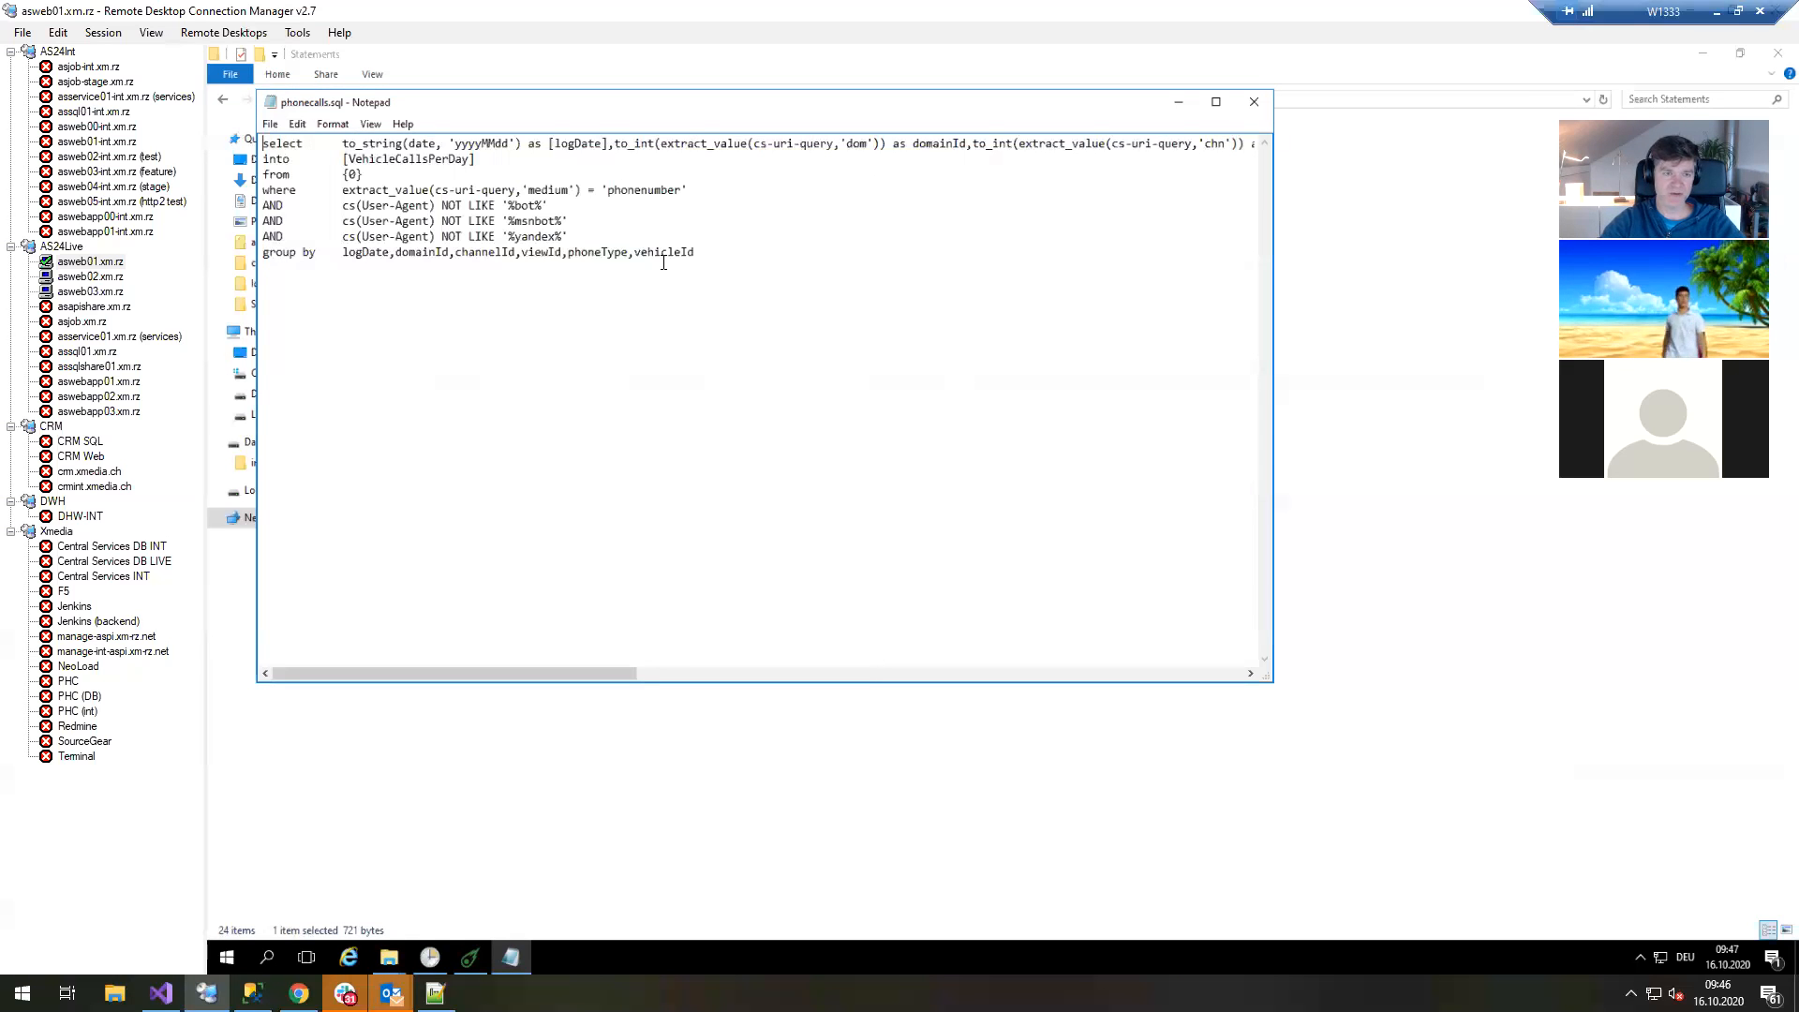
pyautogui.press('End')
pyautogui.press('Home')
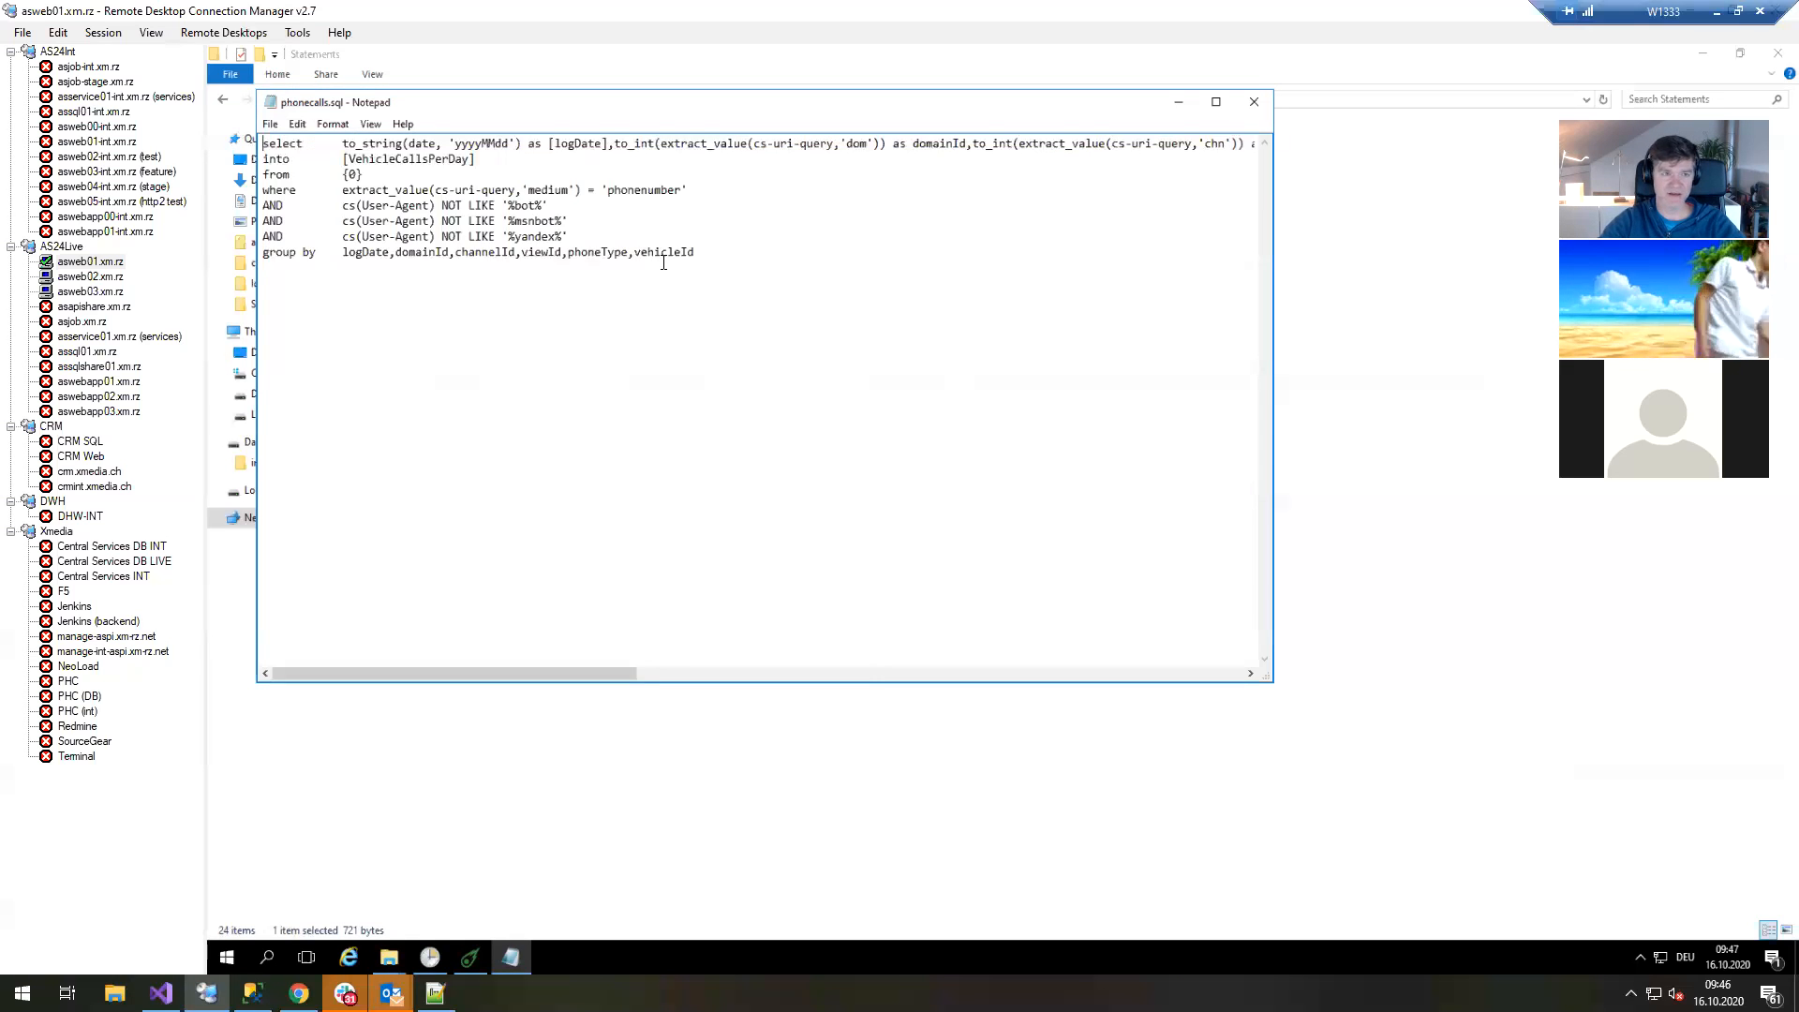
# Examine the user-agent conditions excluding bot, msnbot and yandex line by line, and close phonecalls.sql.
pyautogui.hotkey('shift', 'Down')
pyautogui.hotkey('shift', 'Down')
pyautogui.hotkey('shift', 'Down')
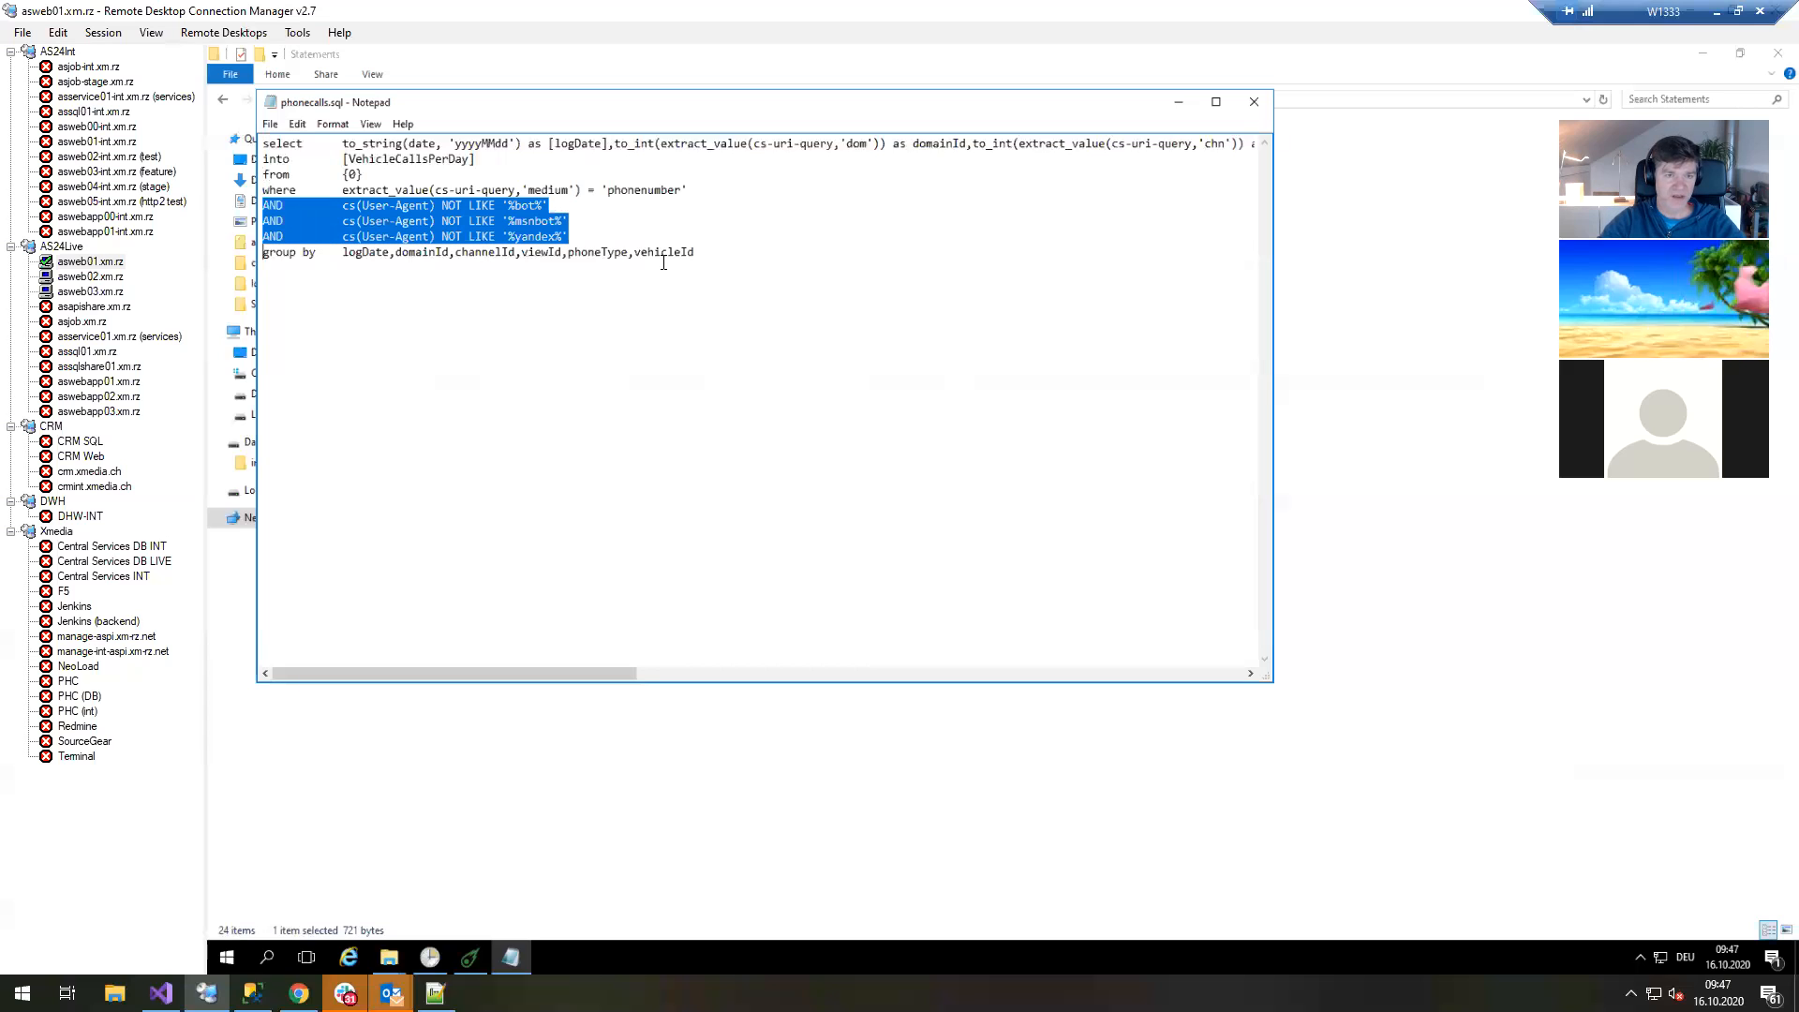
pyautogui.press('Up')
pyautogui.press('Up')
pyautogui.press('Up')
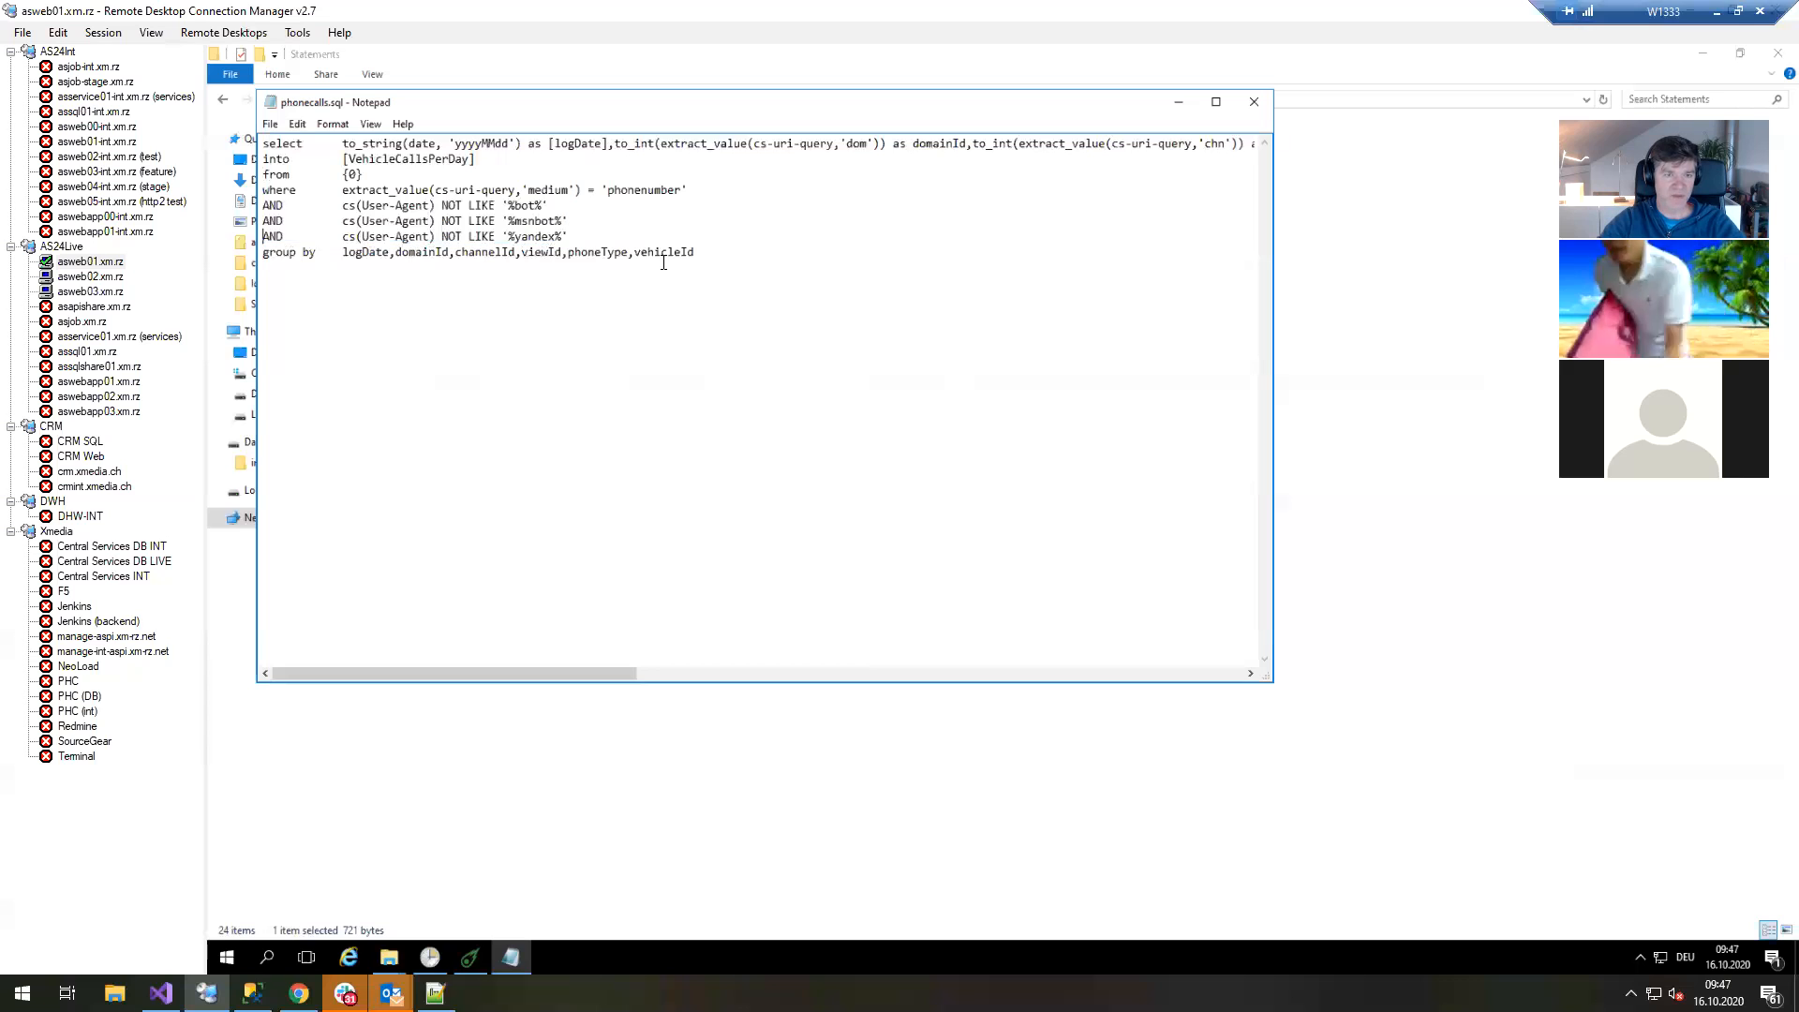
pyautogui.hotkey('shift', 'Down')
pyautogui.press('Down')
pyautogui.press('Home')
pyautogui.hotkey('shift', 'End')
pyautogui.press('Down')
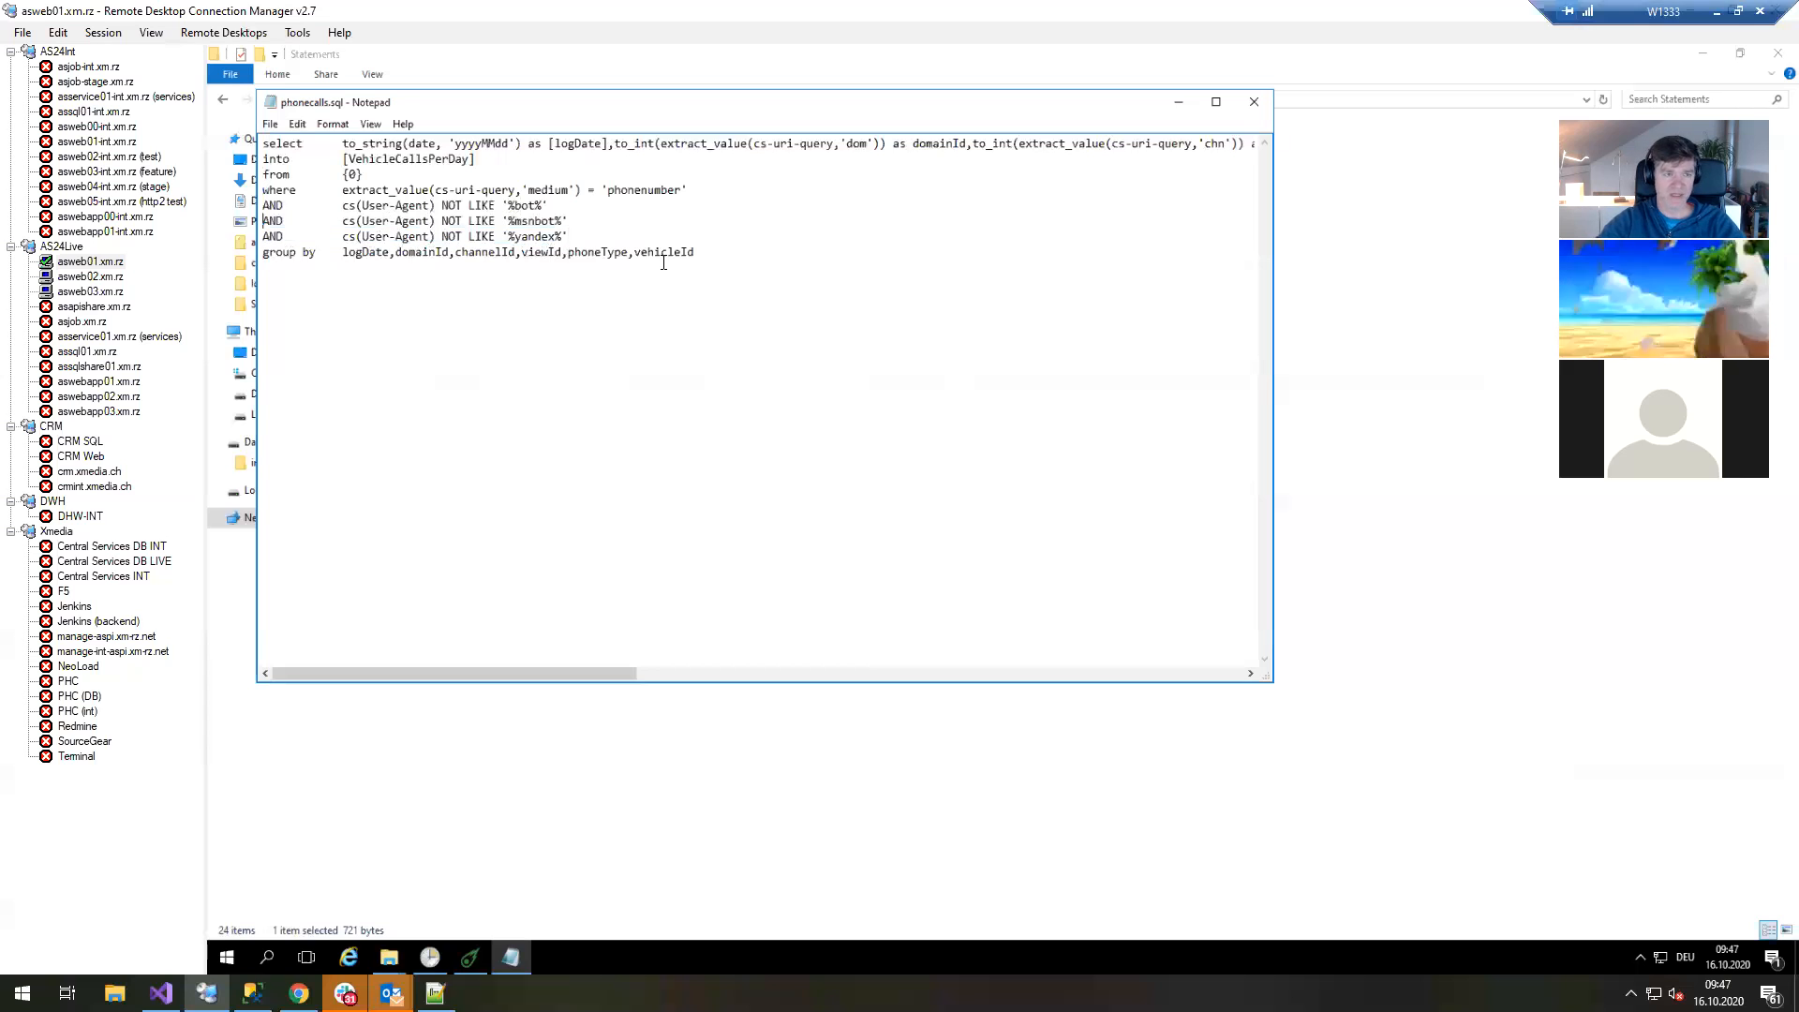
pyautogui.click(1253, 105)
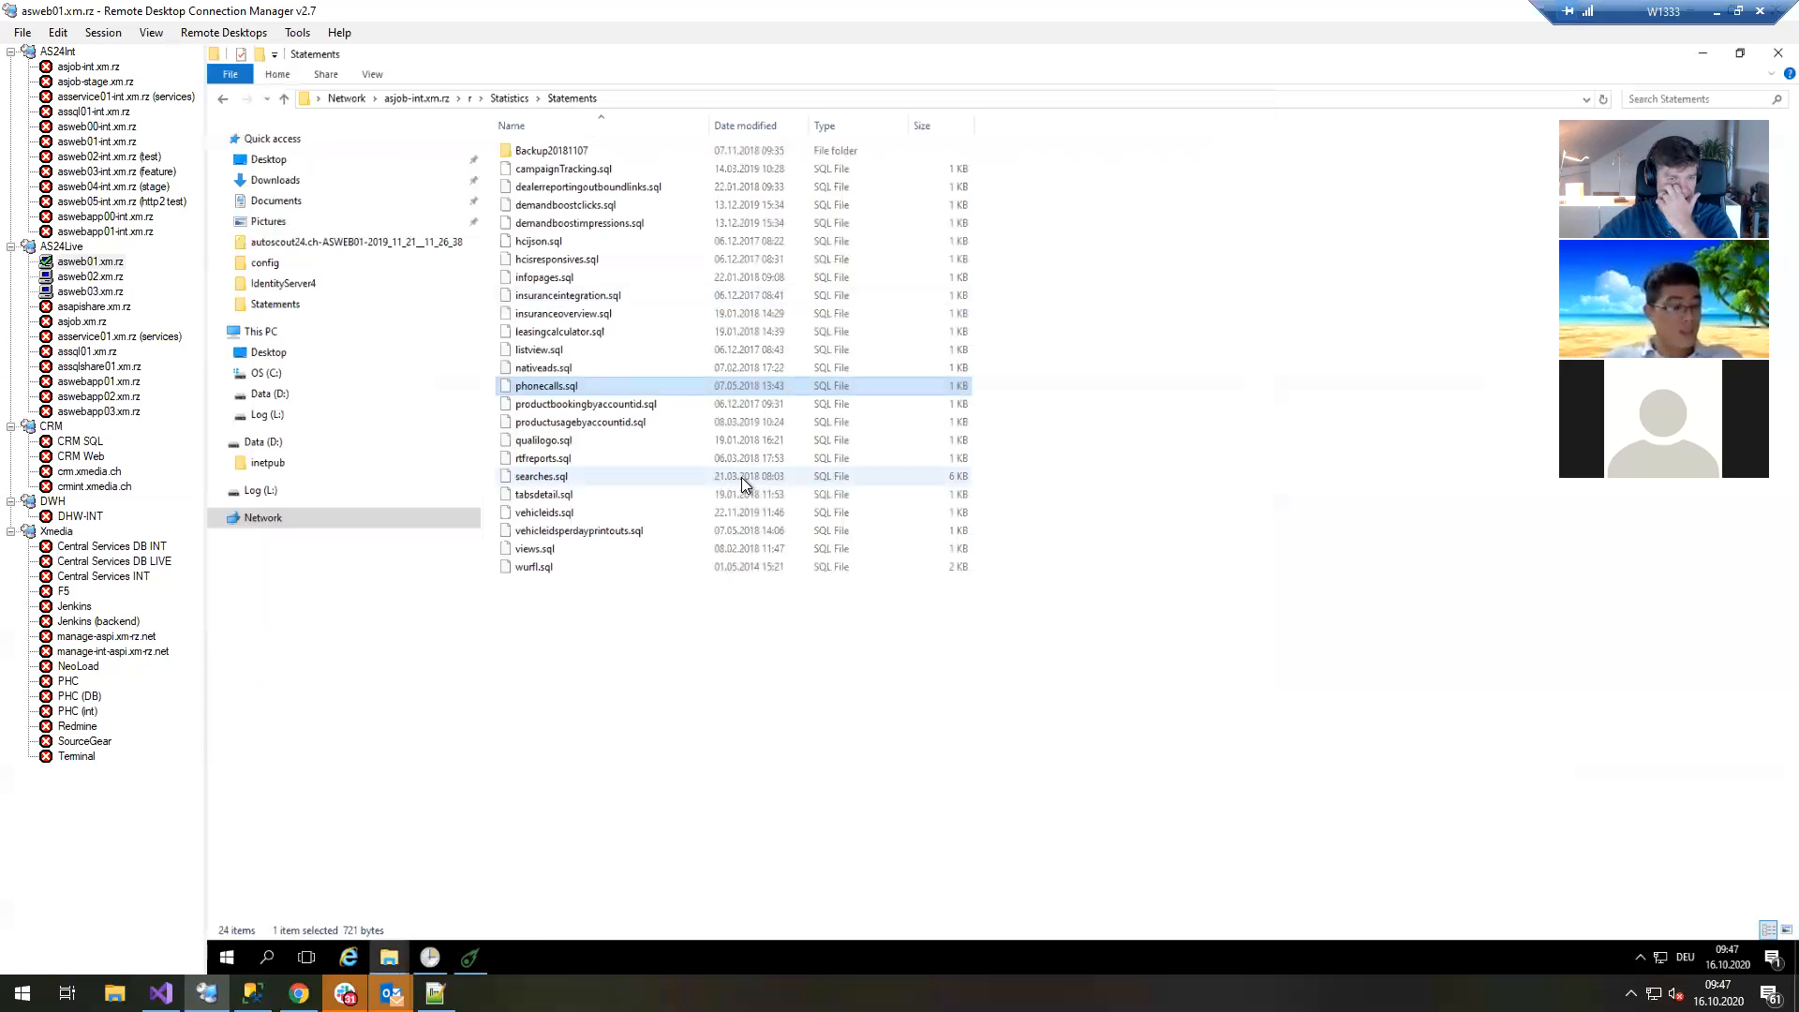
# Reopen phonecalls.sql in Notepad and highlight the user-agent condition that excludes yandex.
pyautogui.rightClick(553, 385)
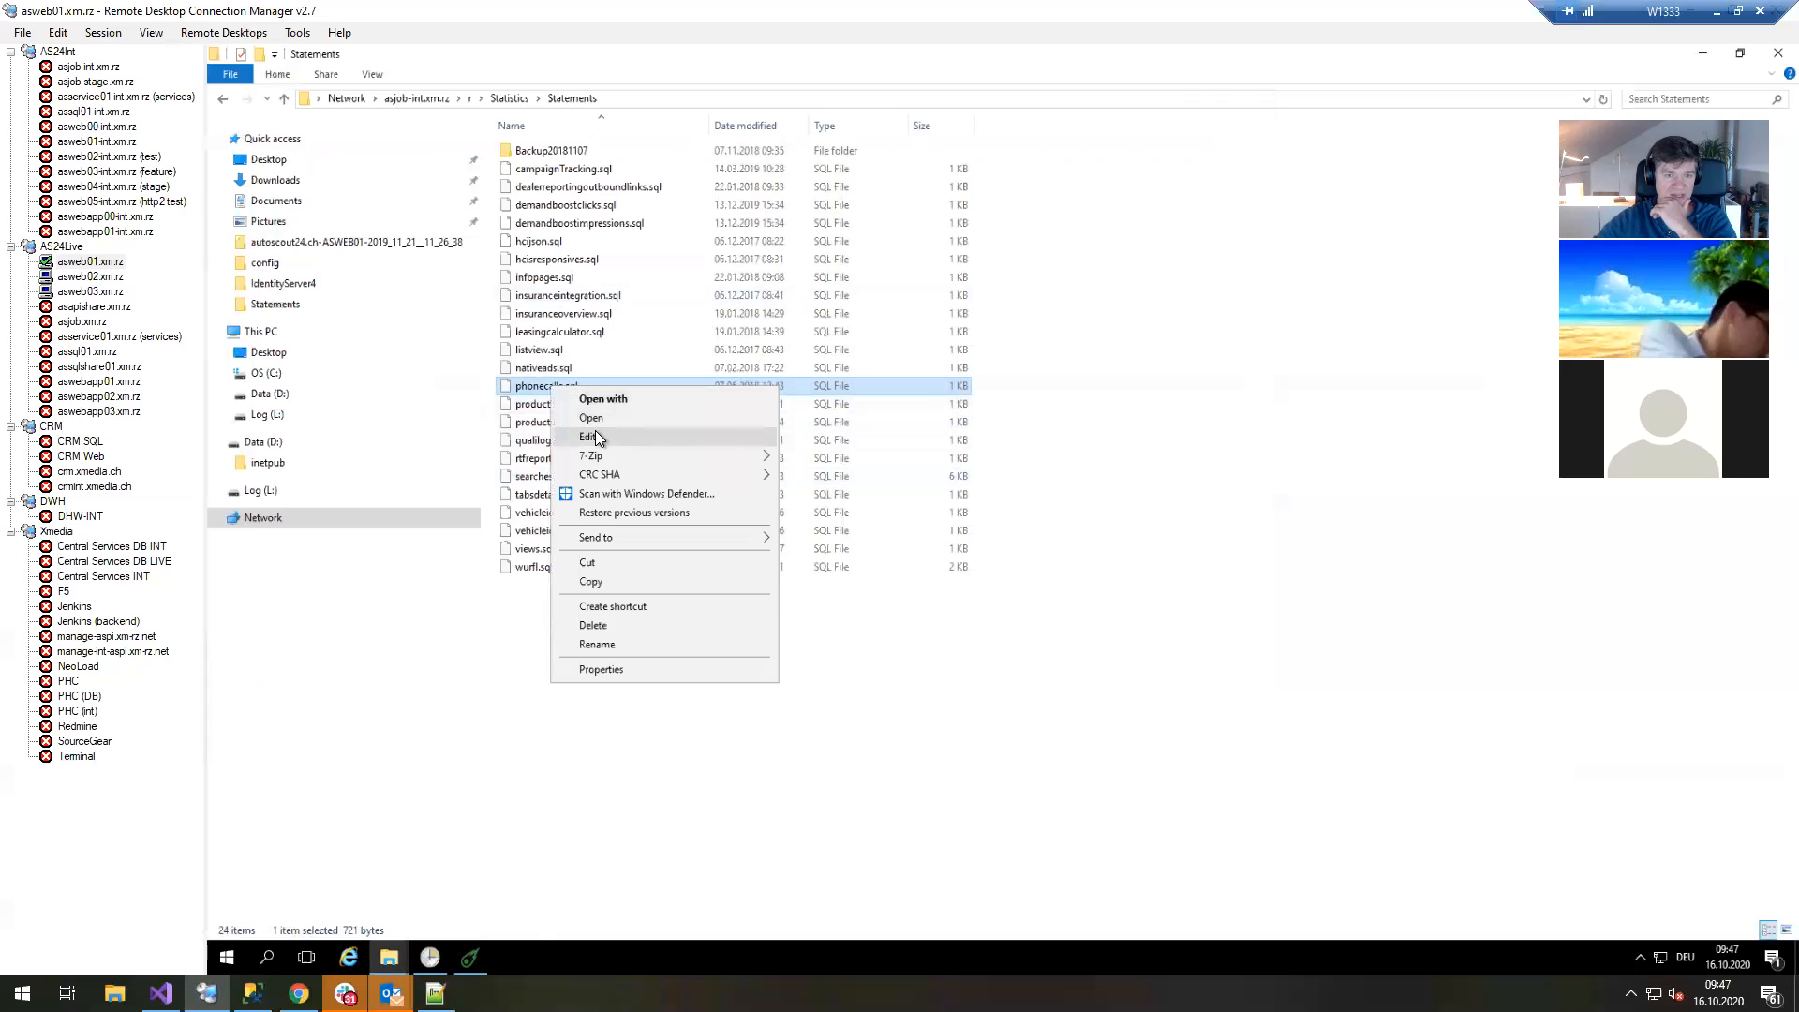
pyautogui.click(592, 437)
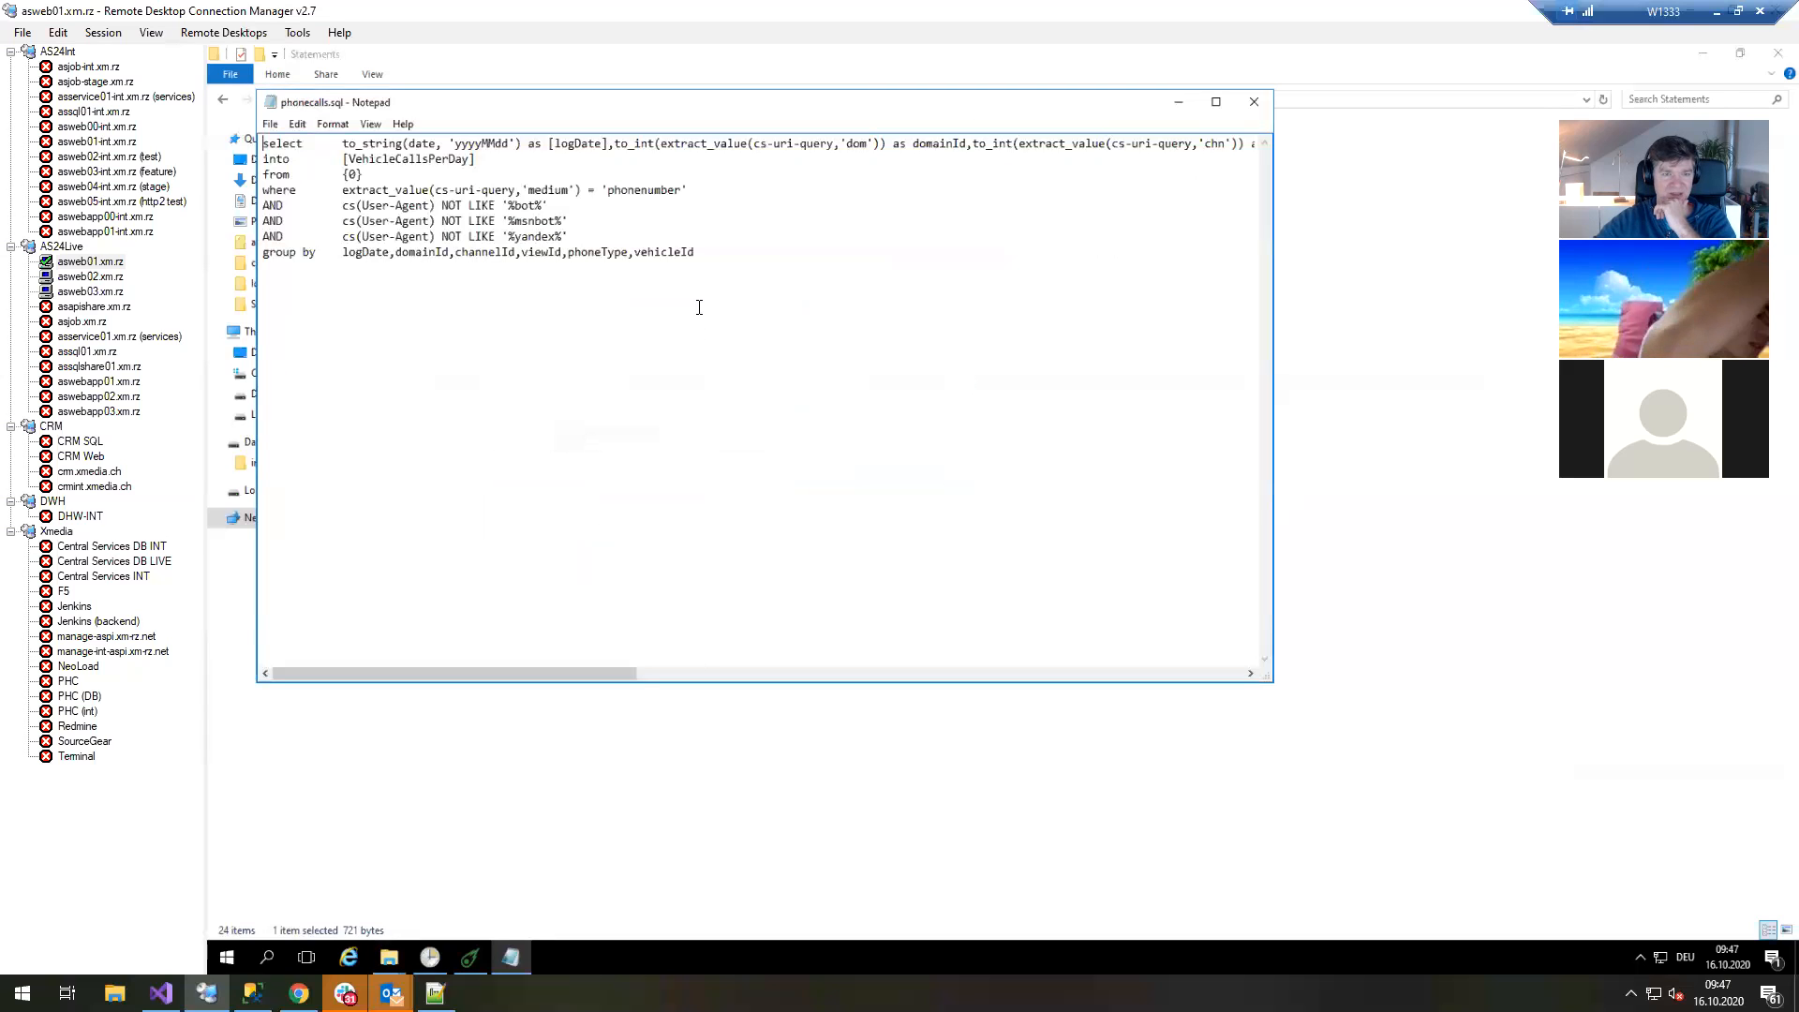
pyautogui.moveTo(579, 241); pyautogui.dragTo(242, 236)
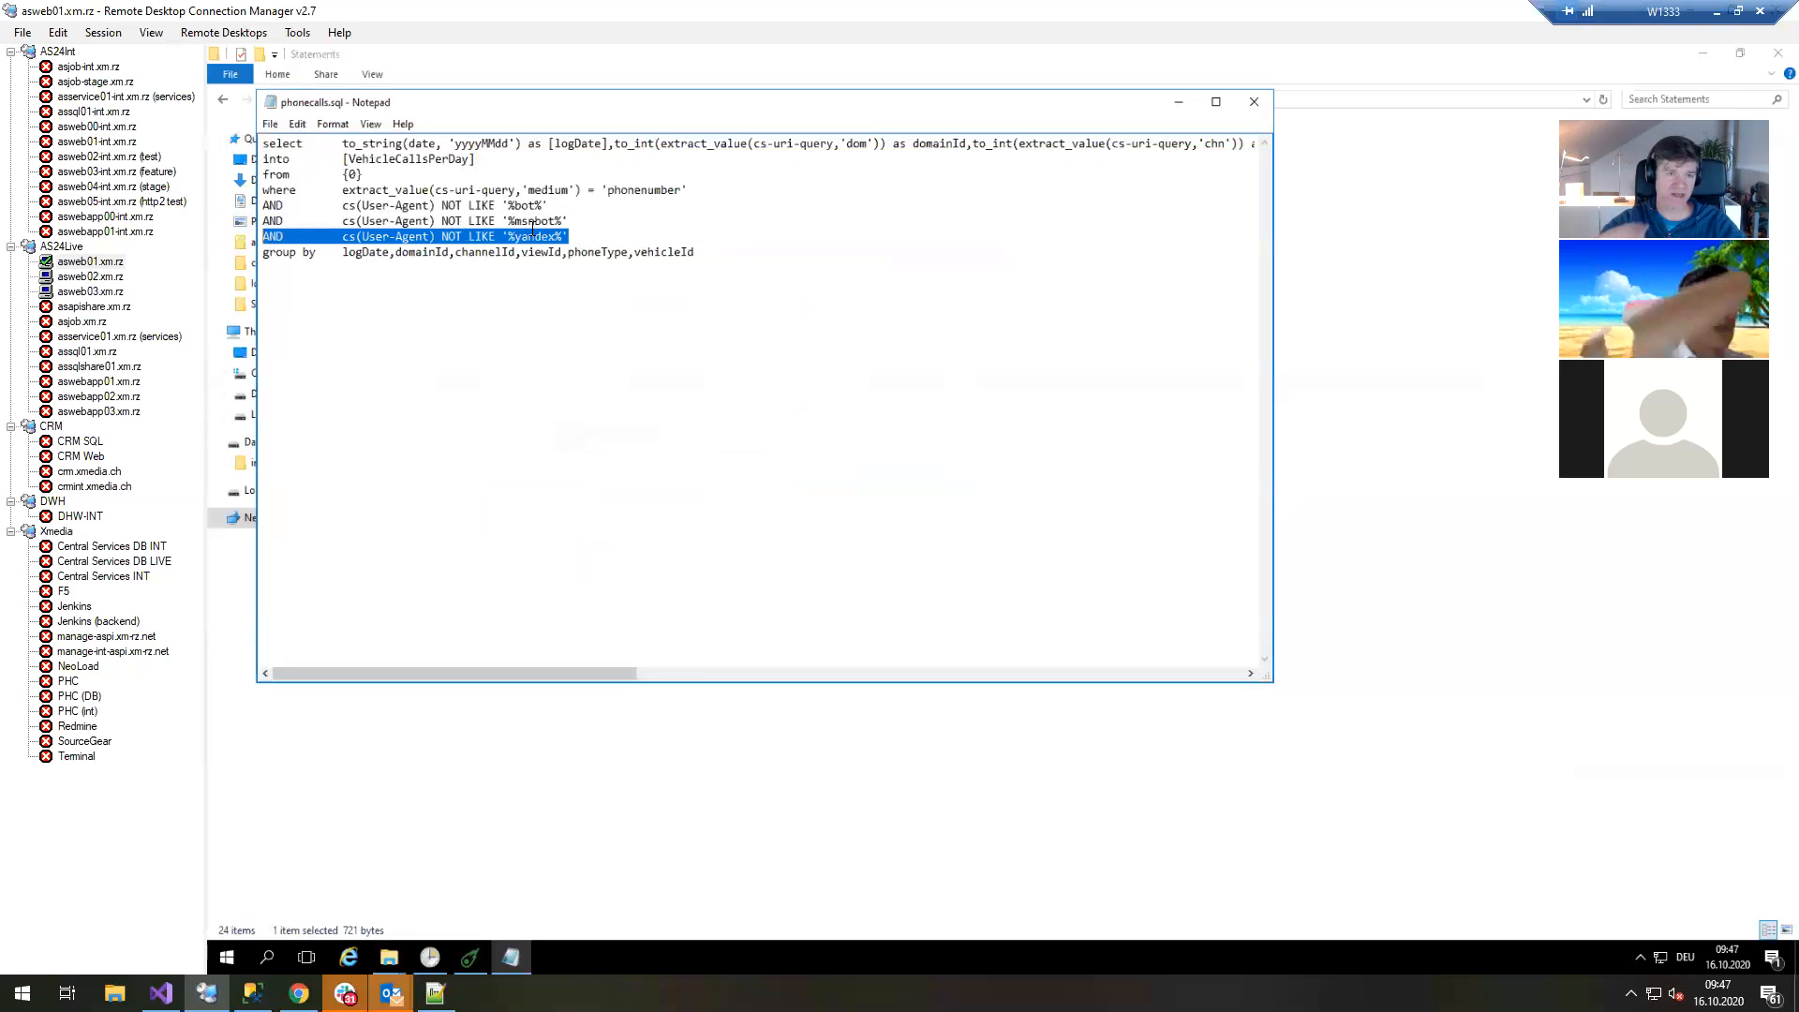
pyautogui.click(663, 231)
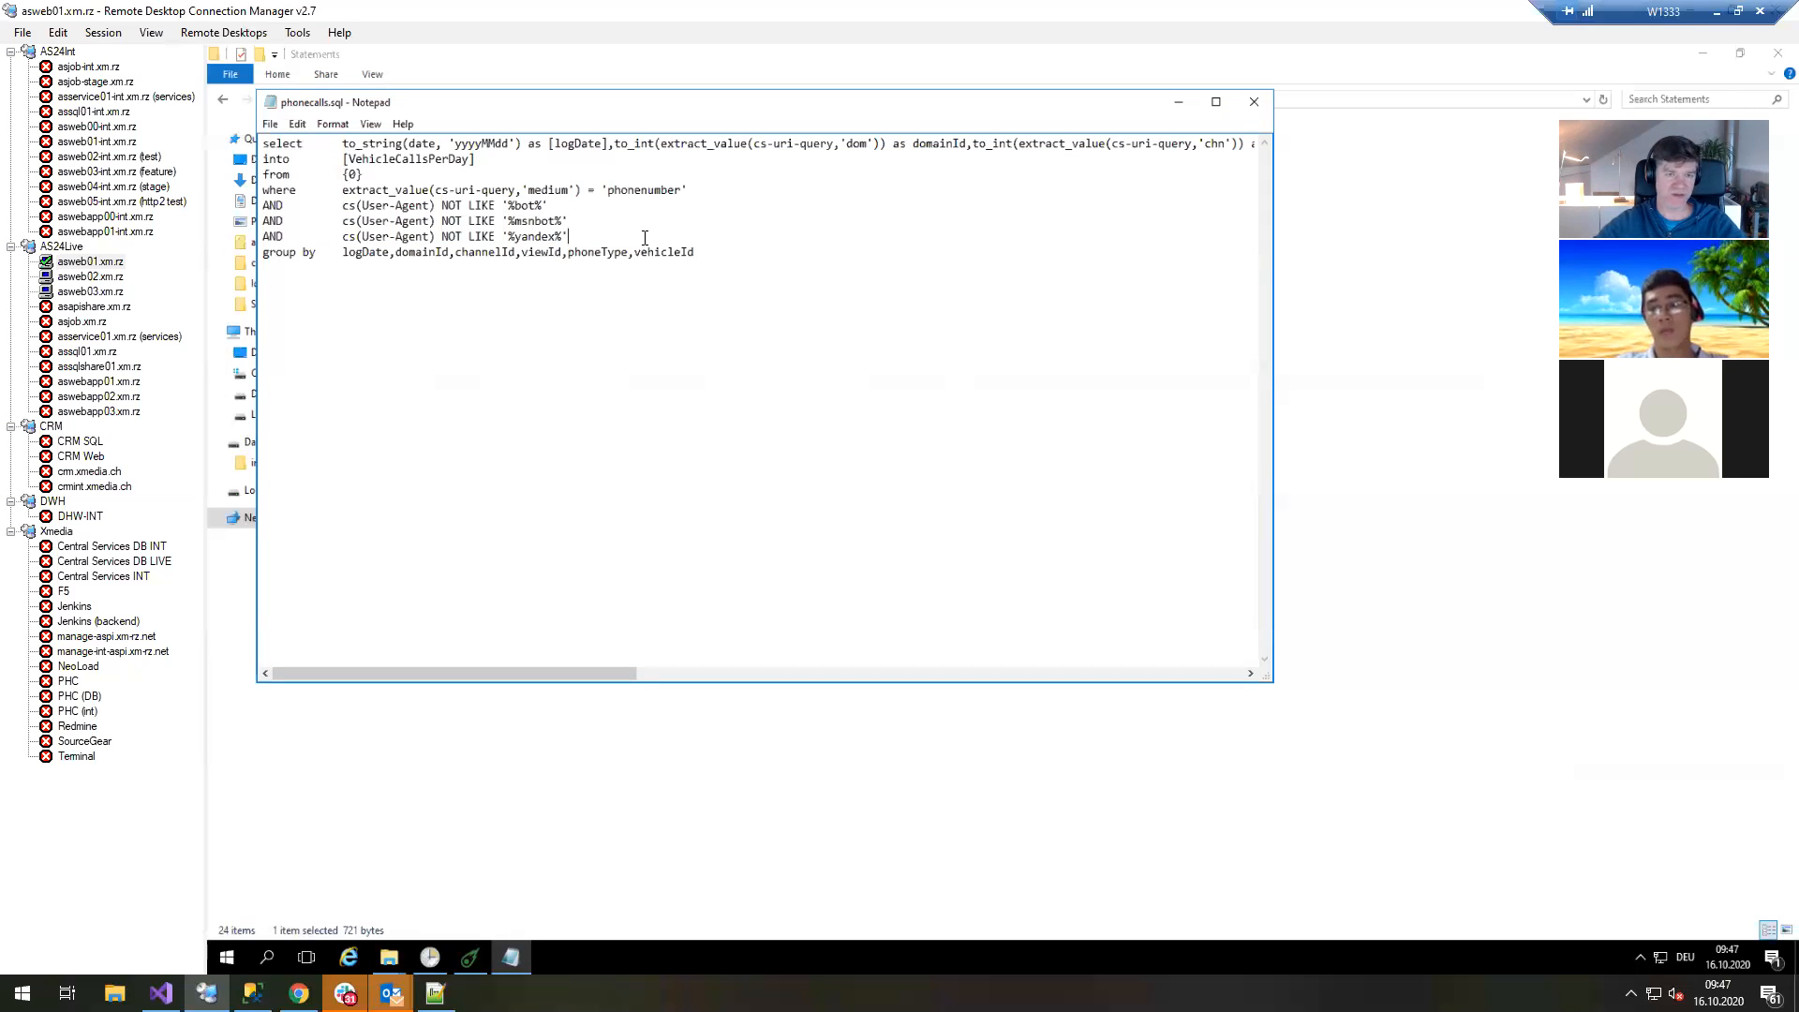
# Highlight the three user-agent exclusion conditions in phonecalls.sql together, and close the file.
pyautogui.moveTo(605, 242); pyautogui.dragTo(75, 211)
pyautogui.click(1021, 264)
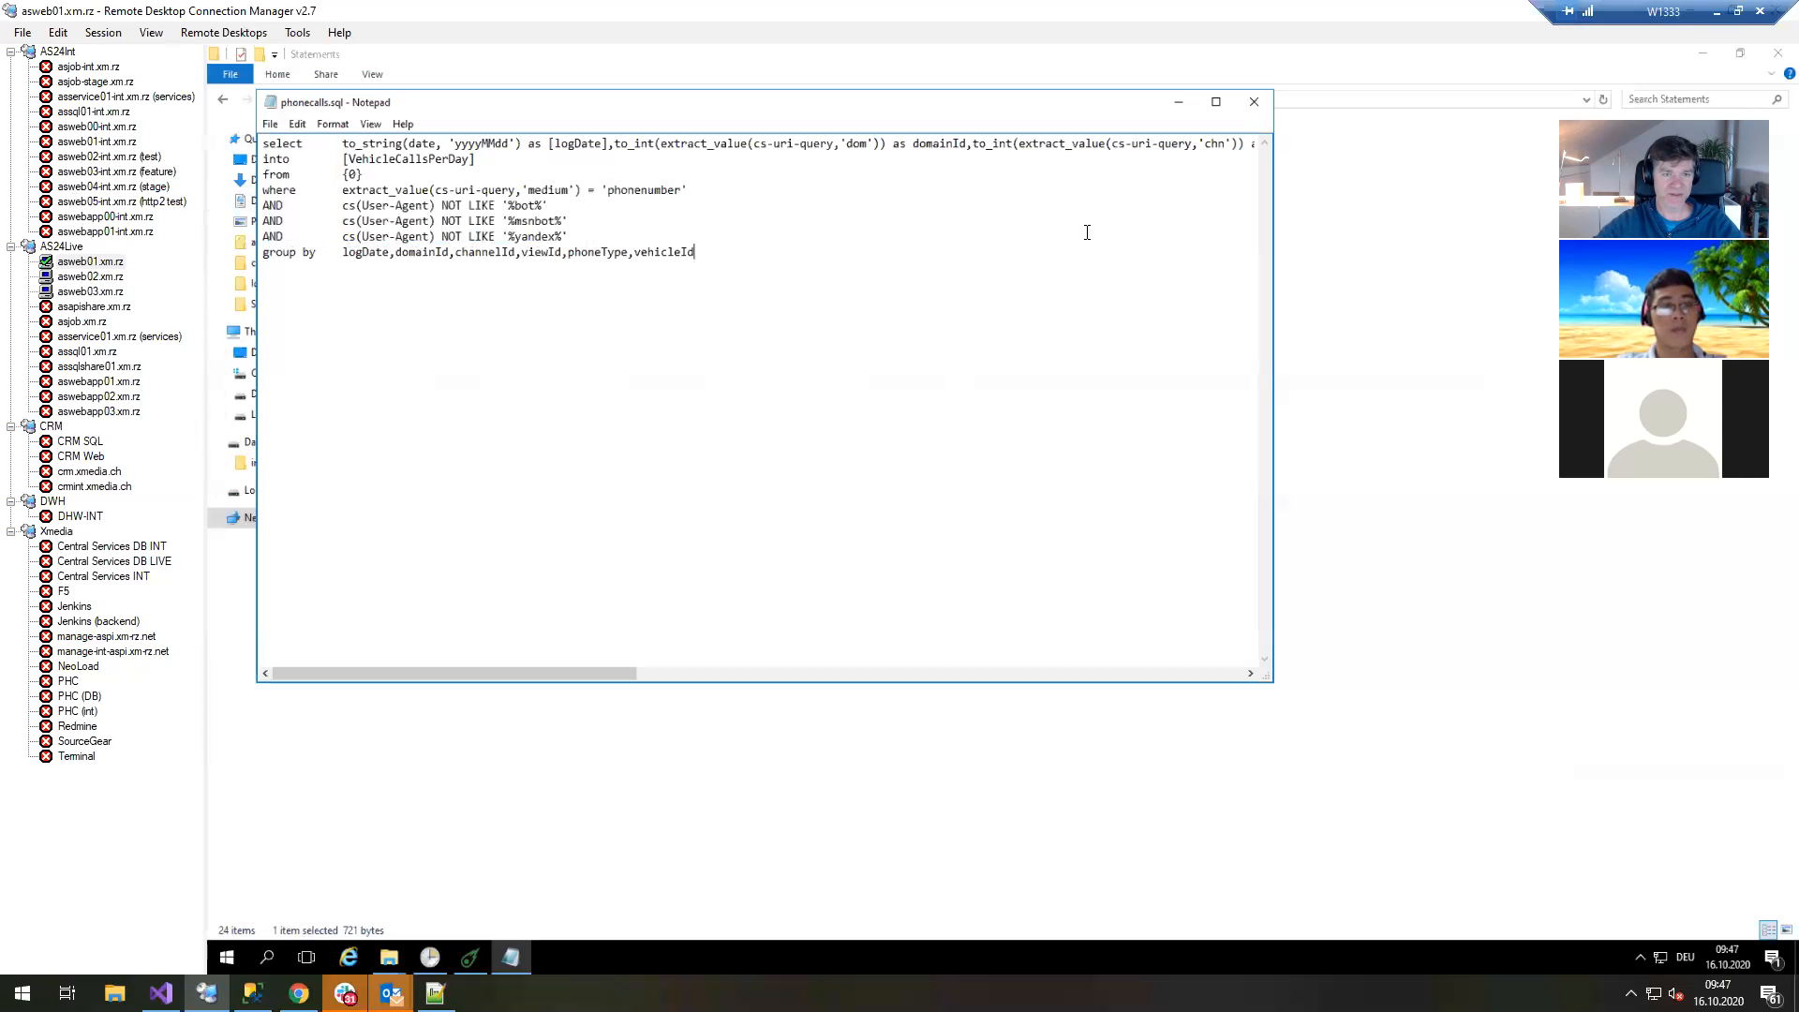
pyautogui.moveTo(569, 236); pyautogui.dragTo(204, 202)
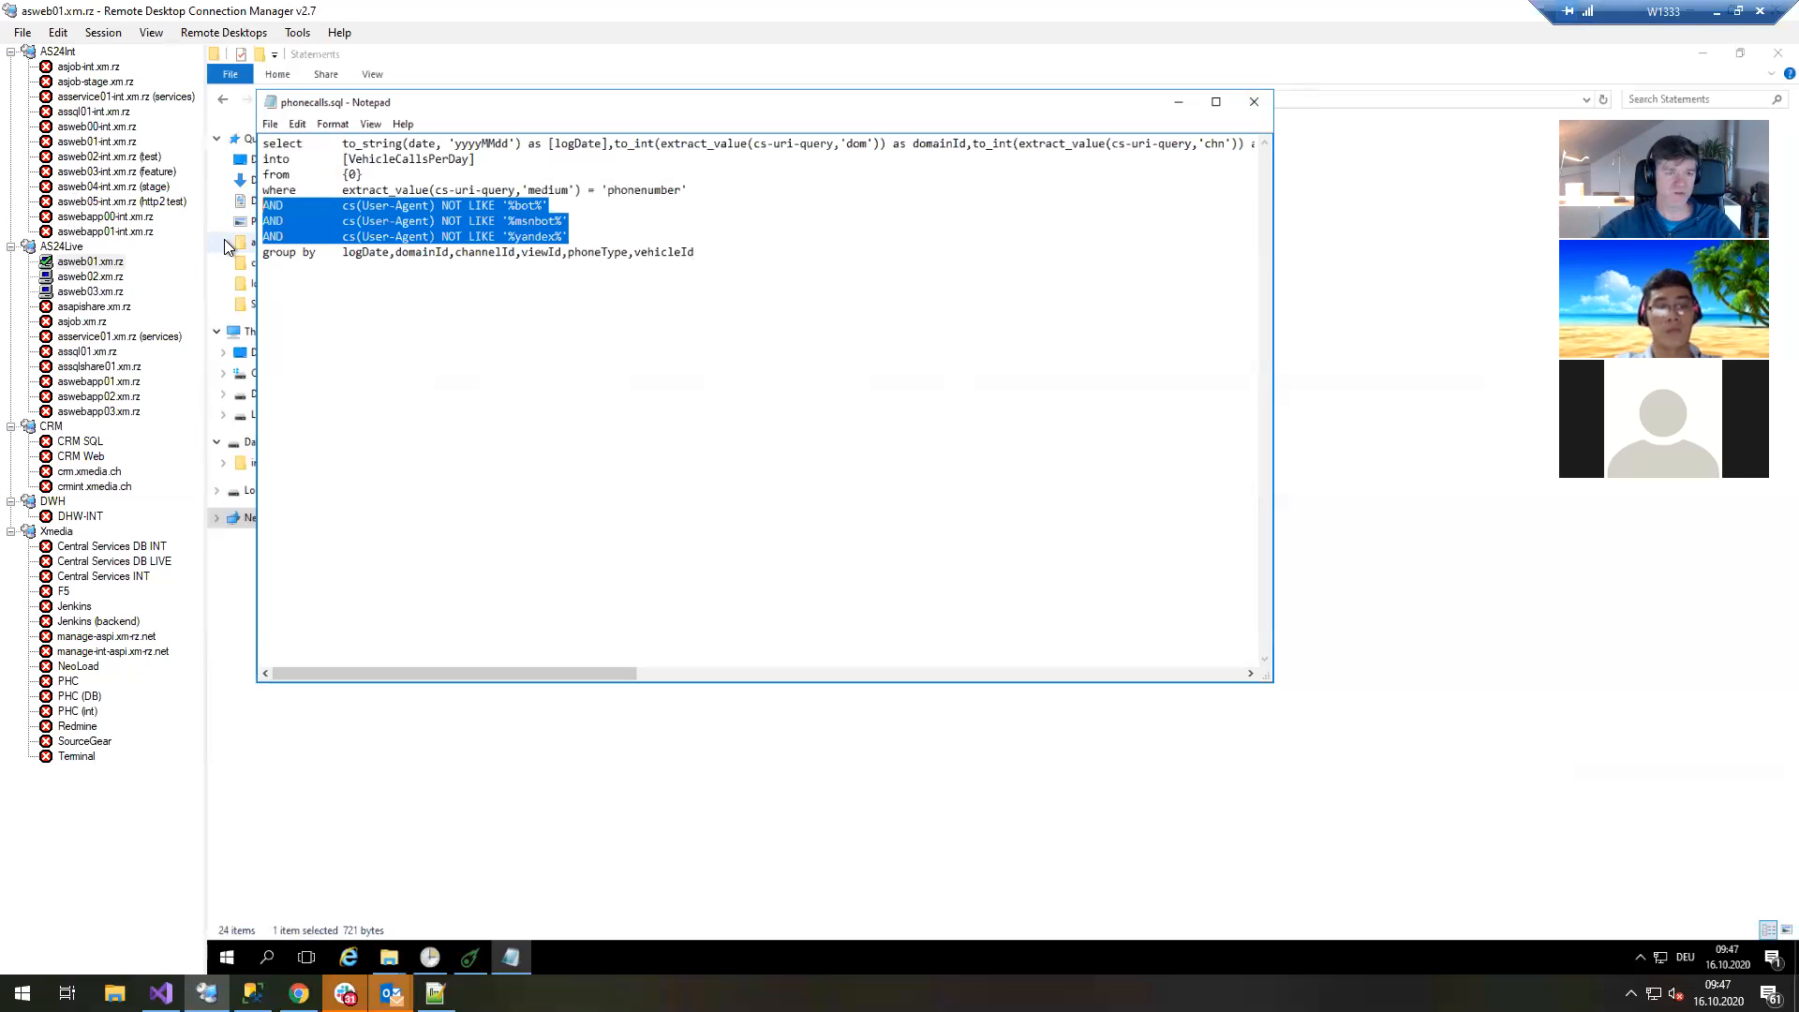
pyautogui.click(815, 221)
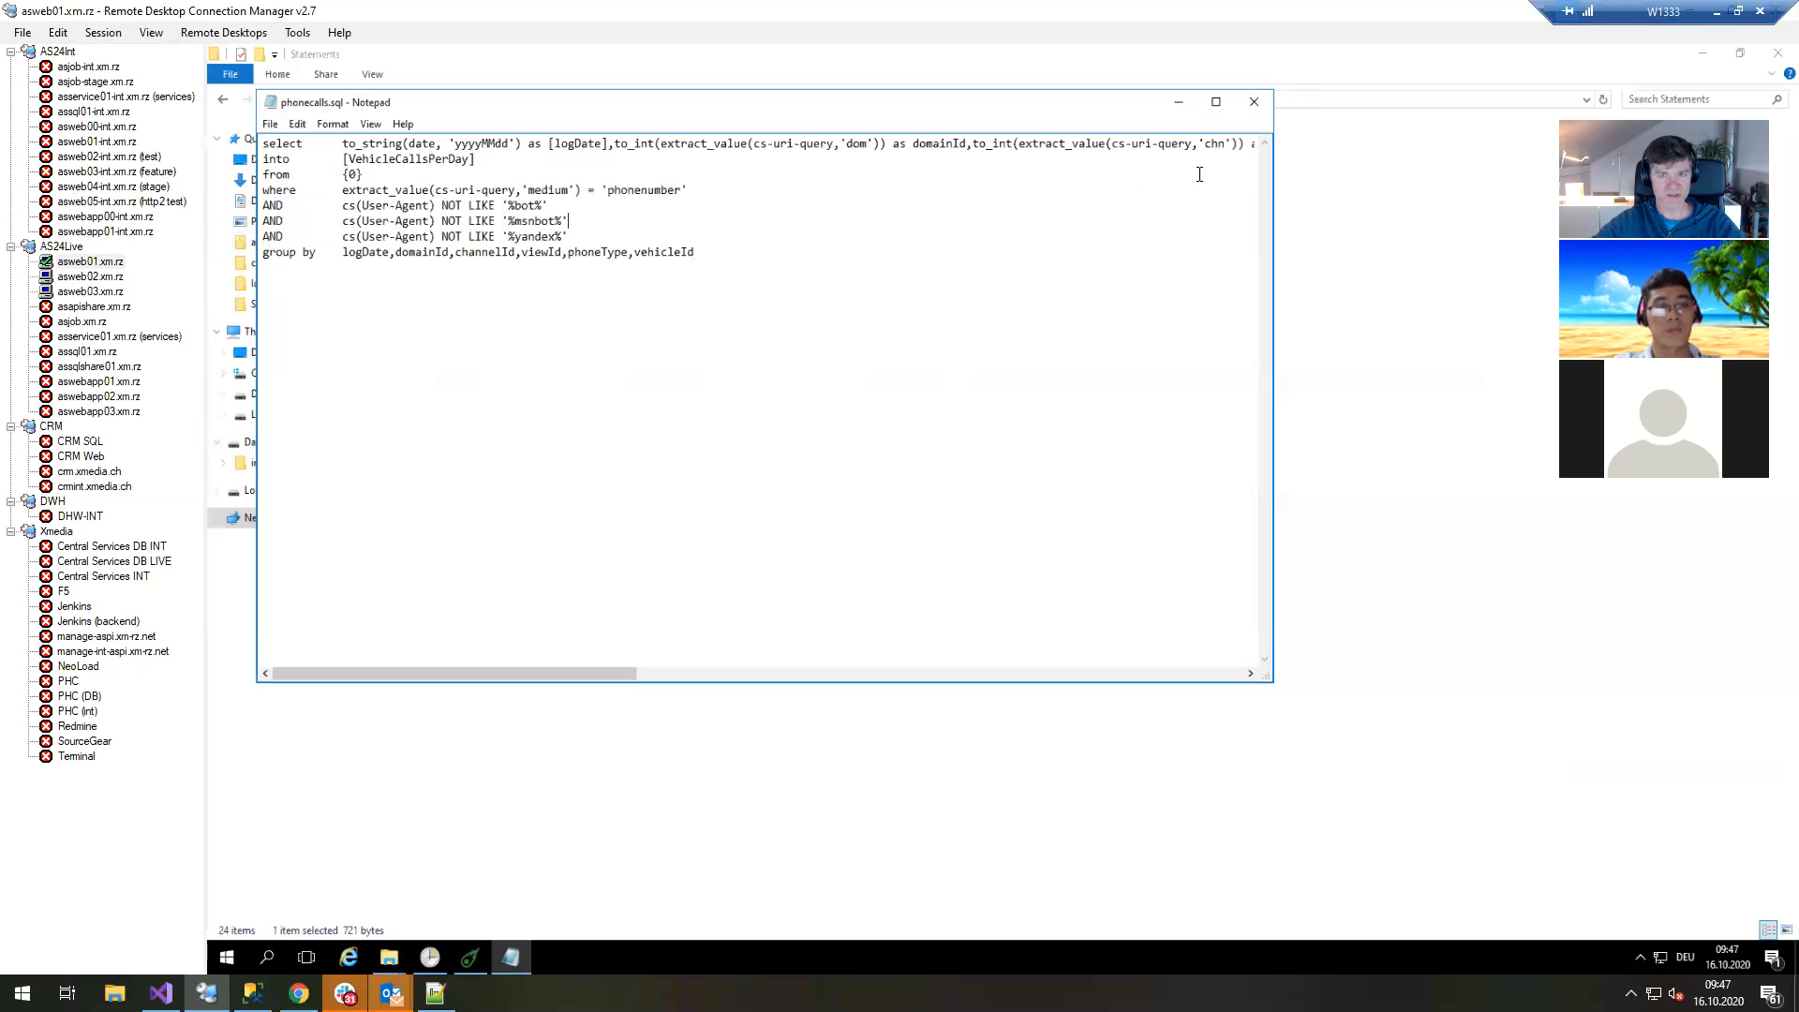
pyautogui.click(1255, 105)
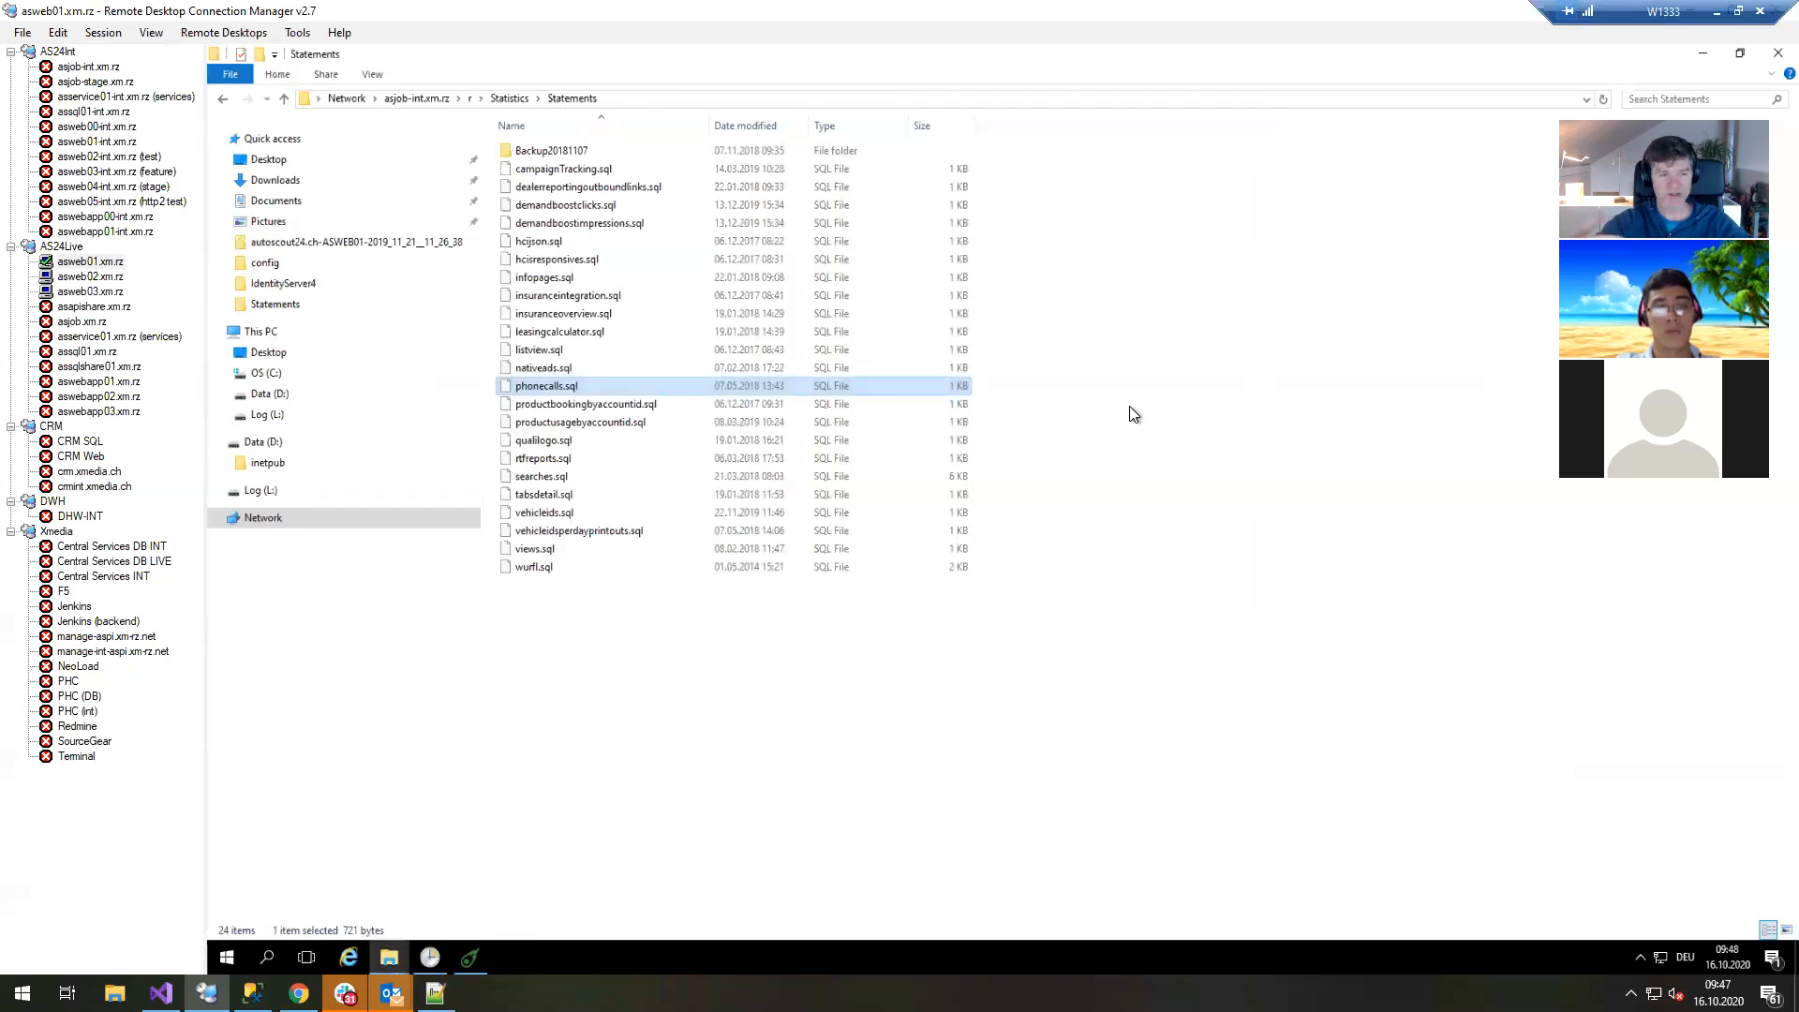
pyautogui.click(1068, 660)
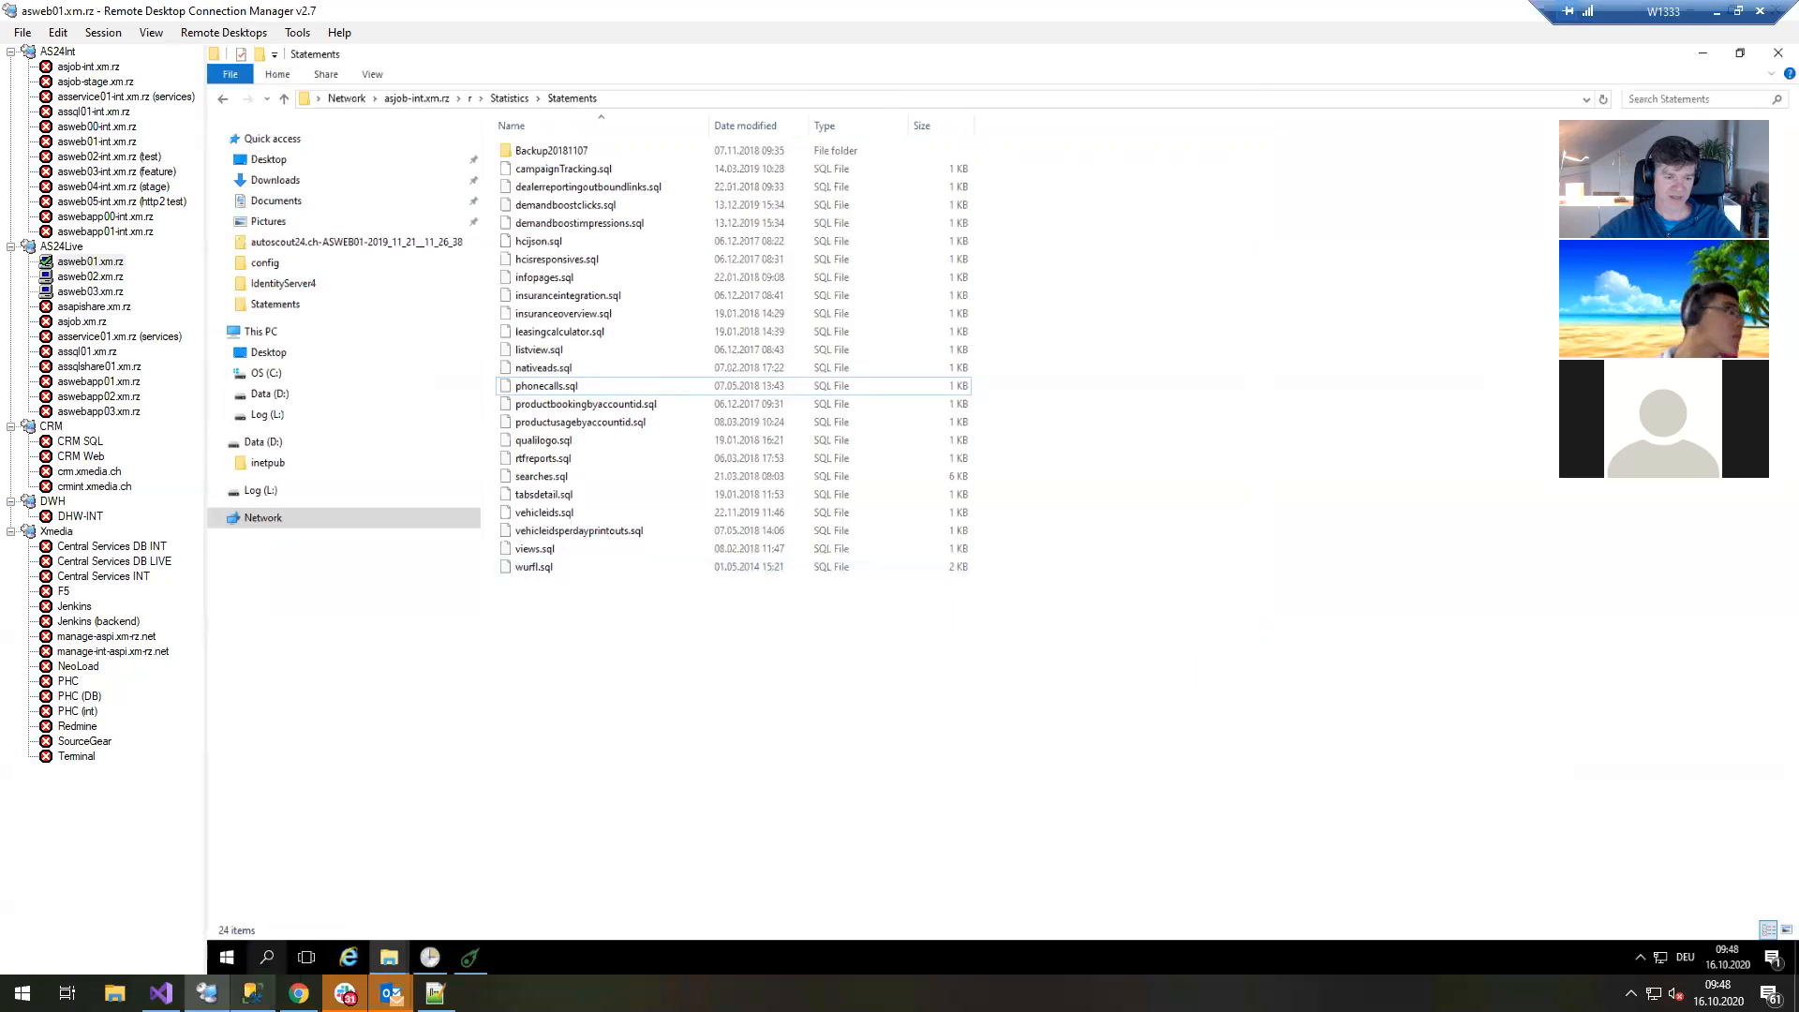
# Switch to Chrome and show the tracking requests in Kibana Discover.
pyautogui.click(252, 992)
pyautogui.click(744, 378)
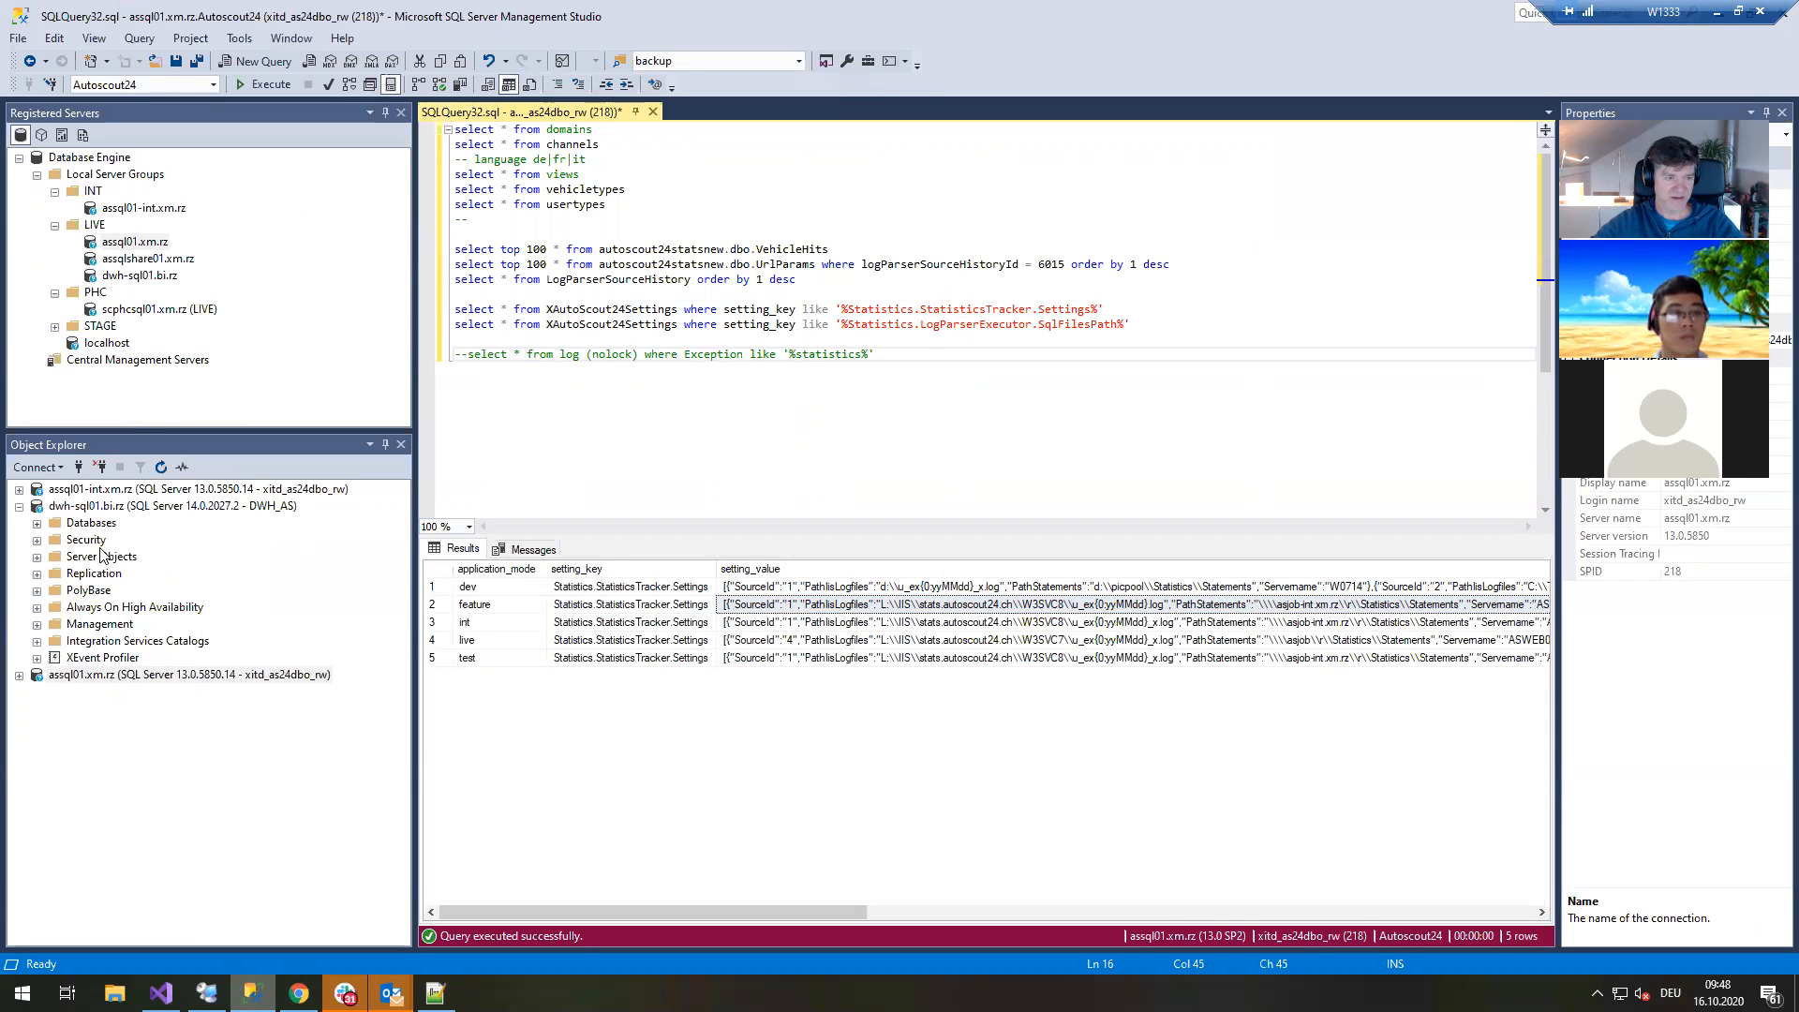
pyautogui.click(299, 993)
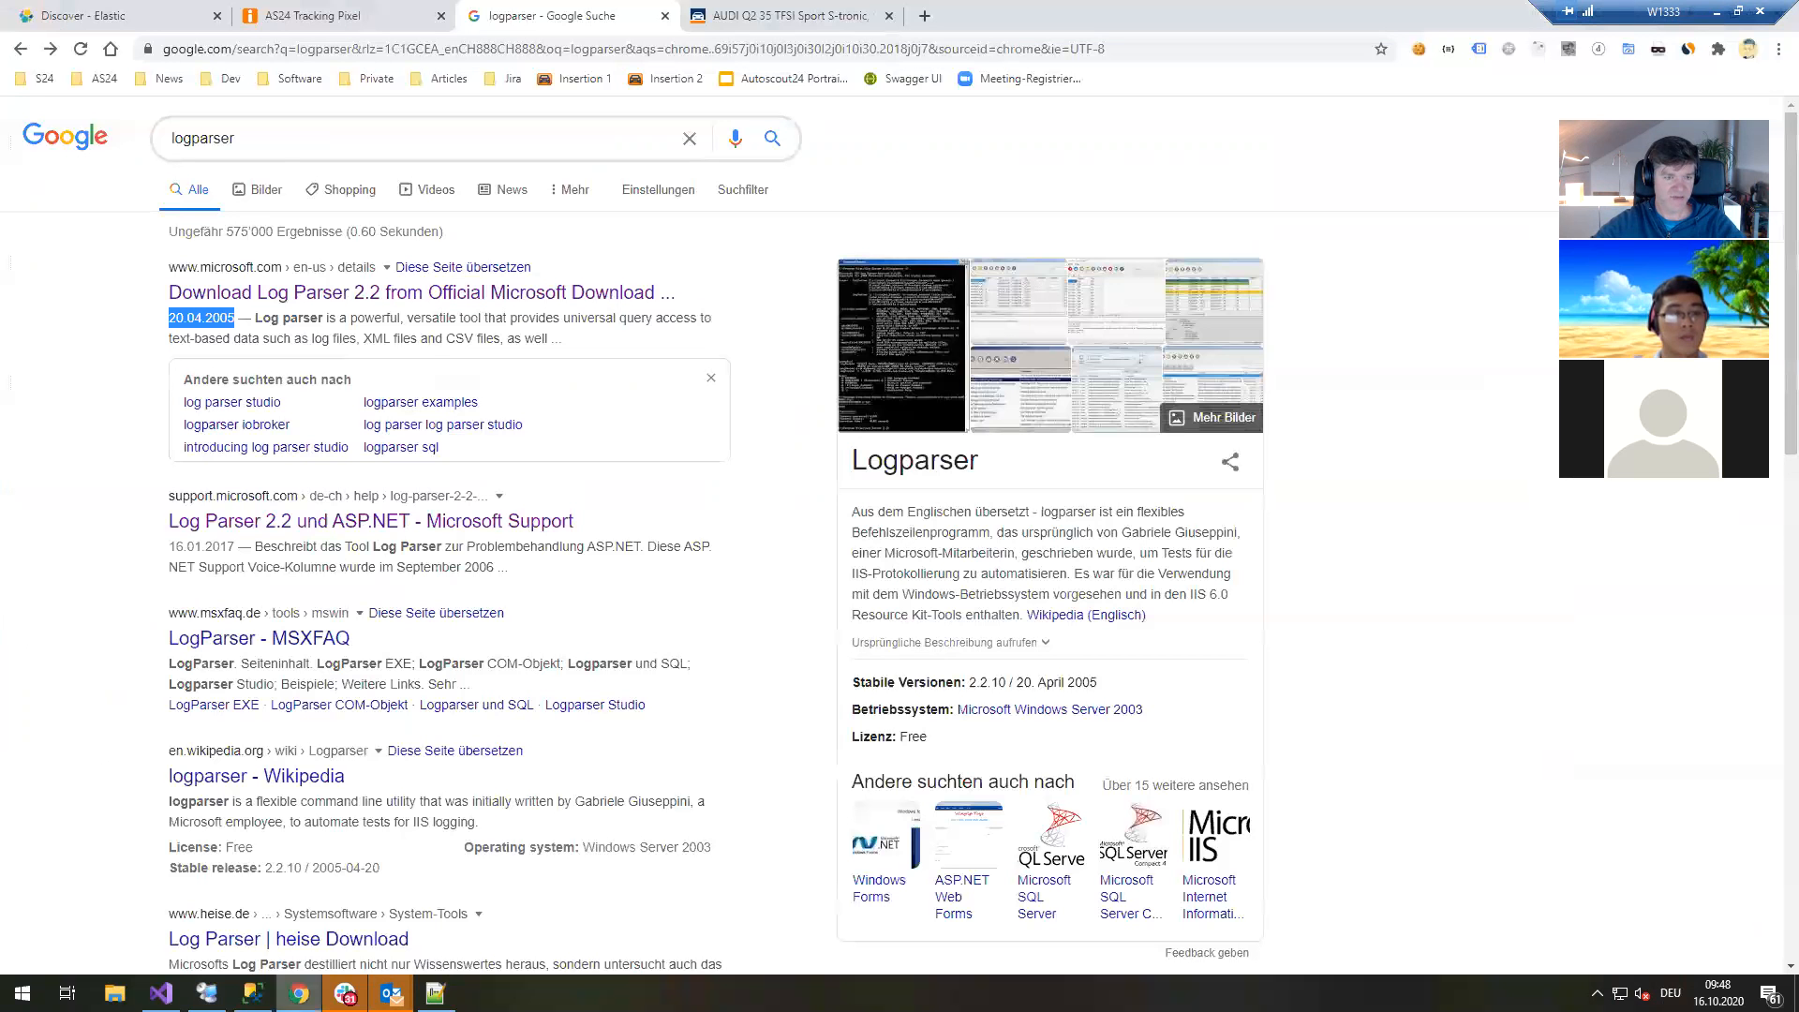
pyautogui.click(298, 13)
pyautogui.click(143, 12)
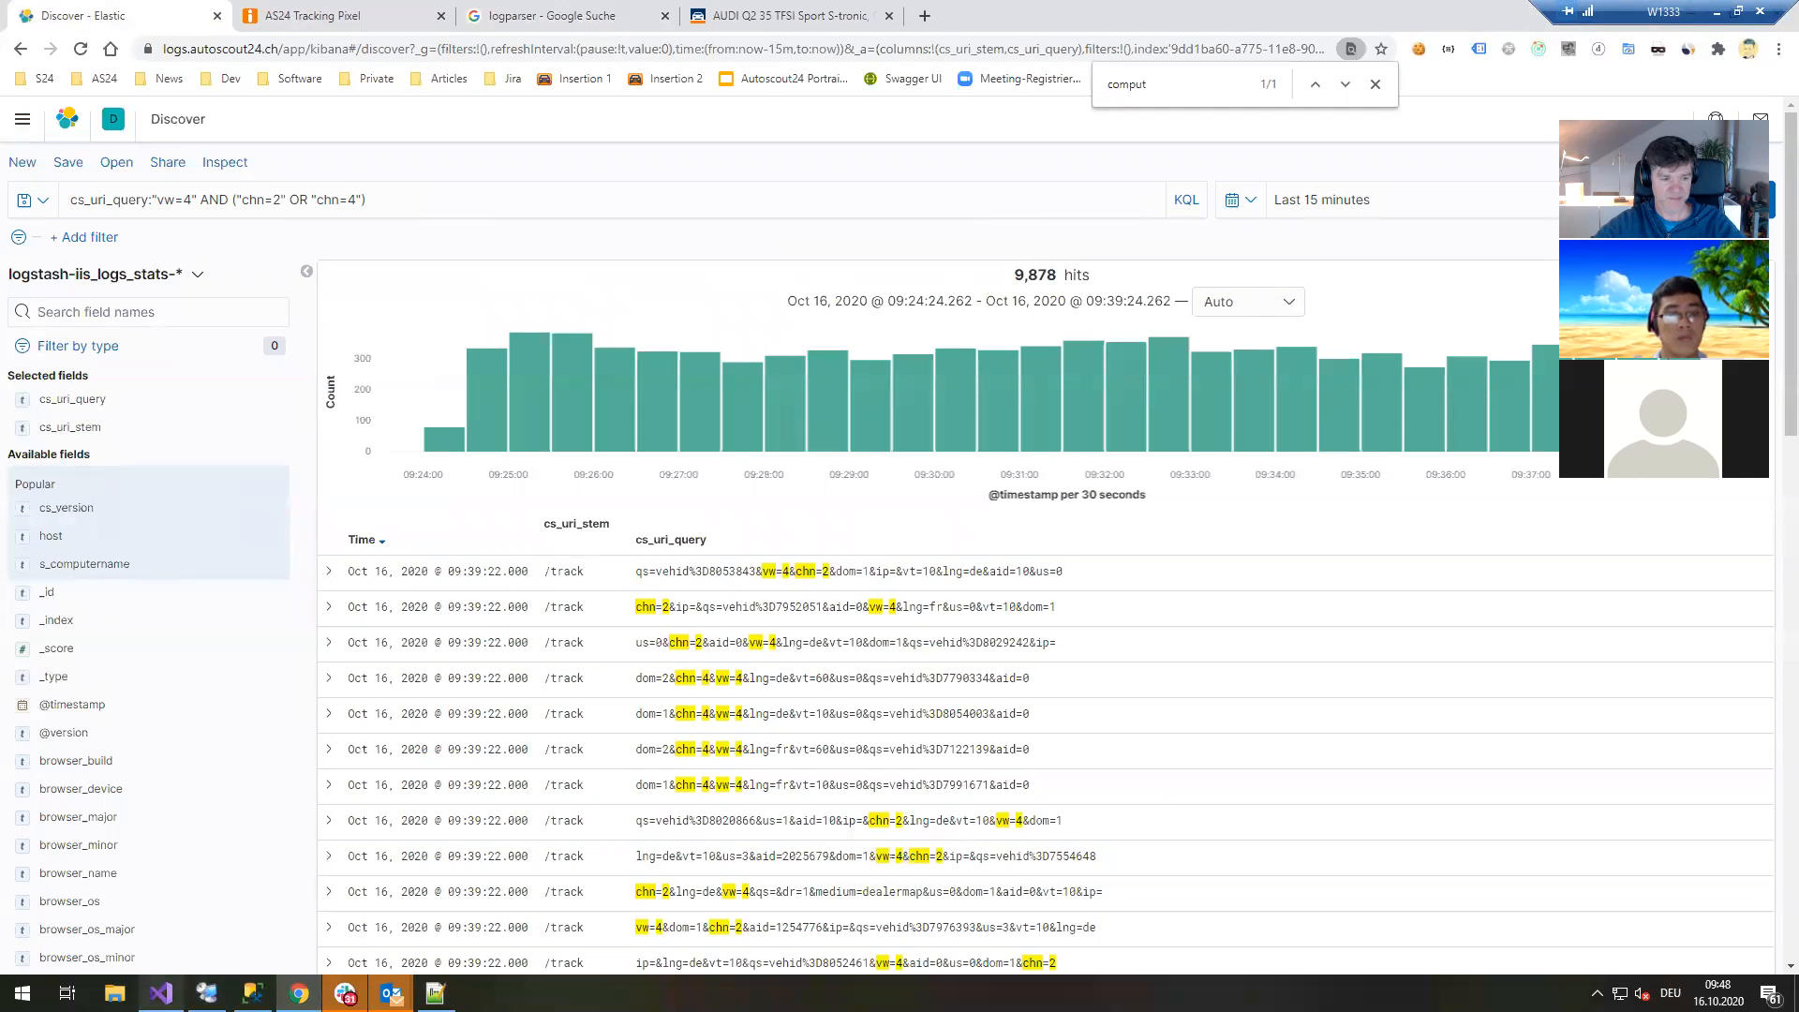
# Switch to SQL Server Management Studio and look through the Autoscout24StatsNew tables on assql01.xm.rz, down to the VehicleHits tables.
pyautogui.click(251, 993)
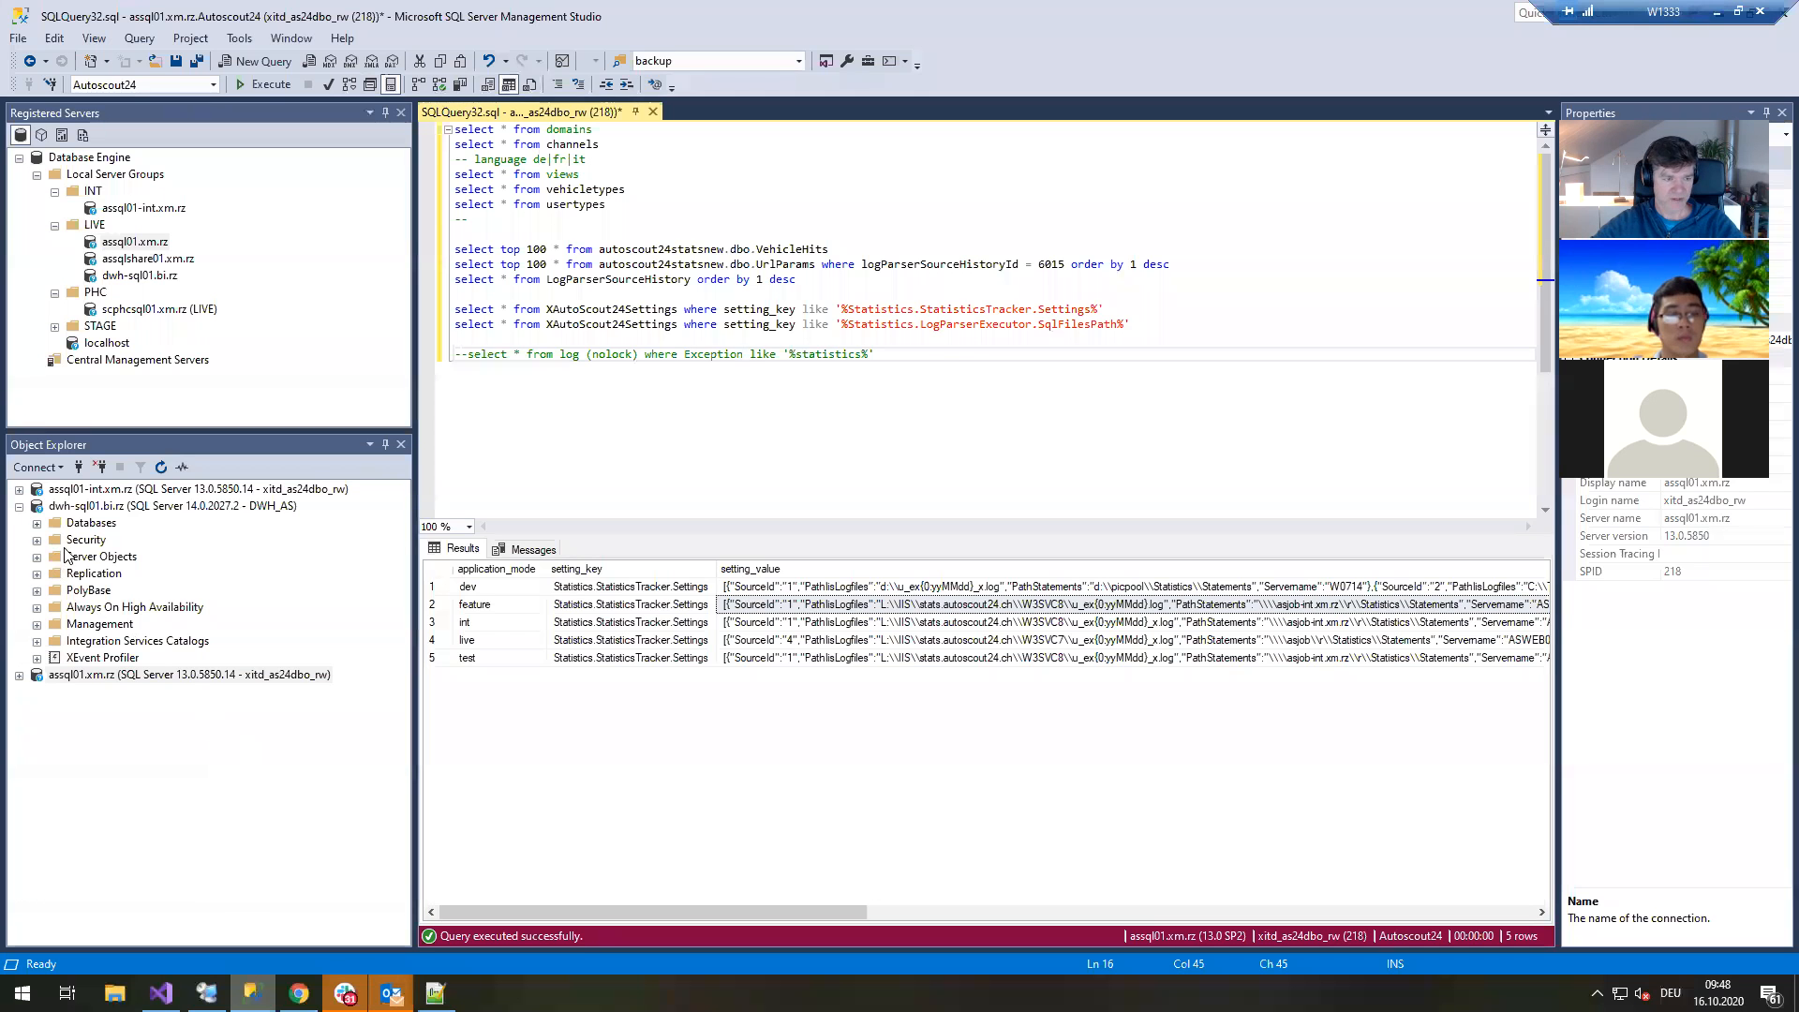
pyautogui.click(36, 523)
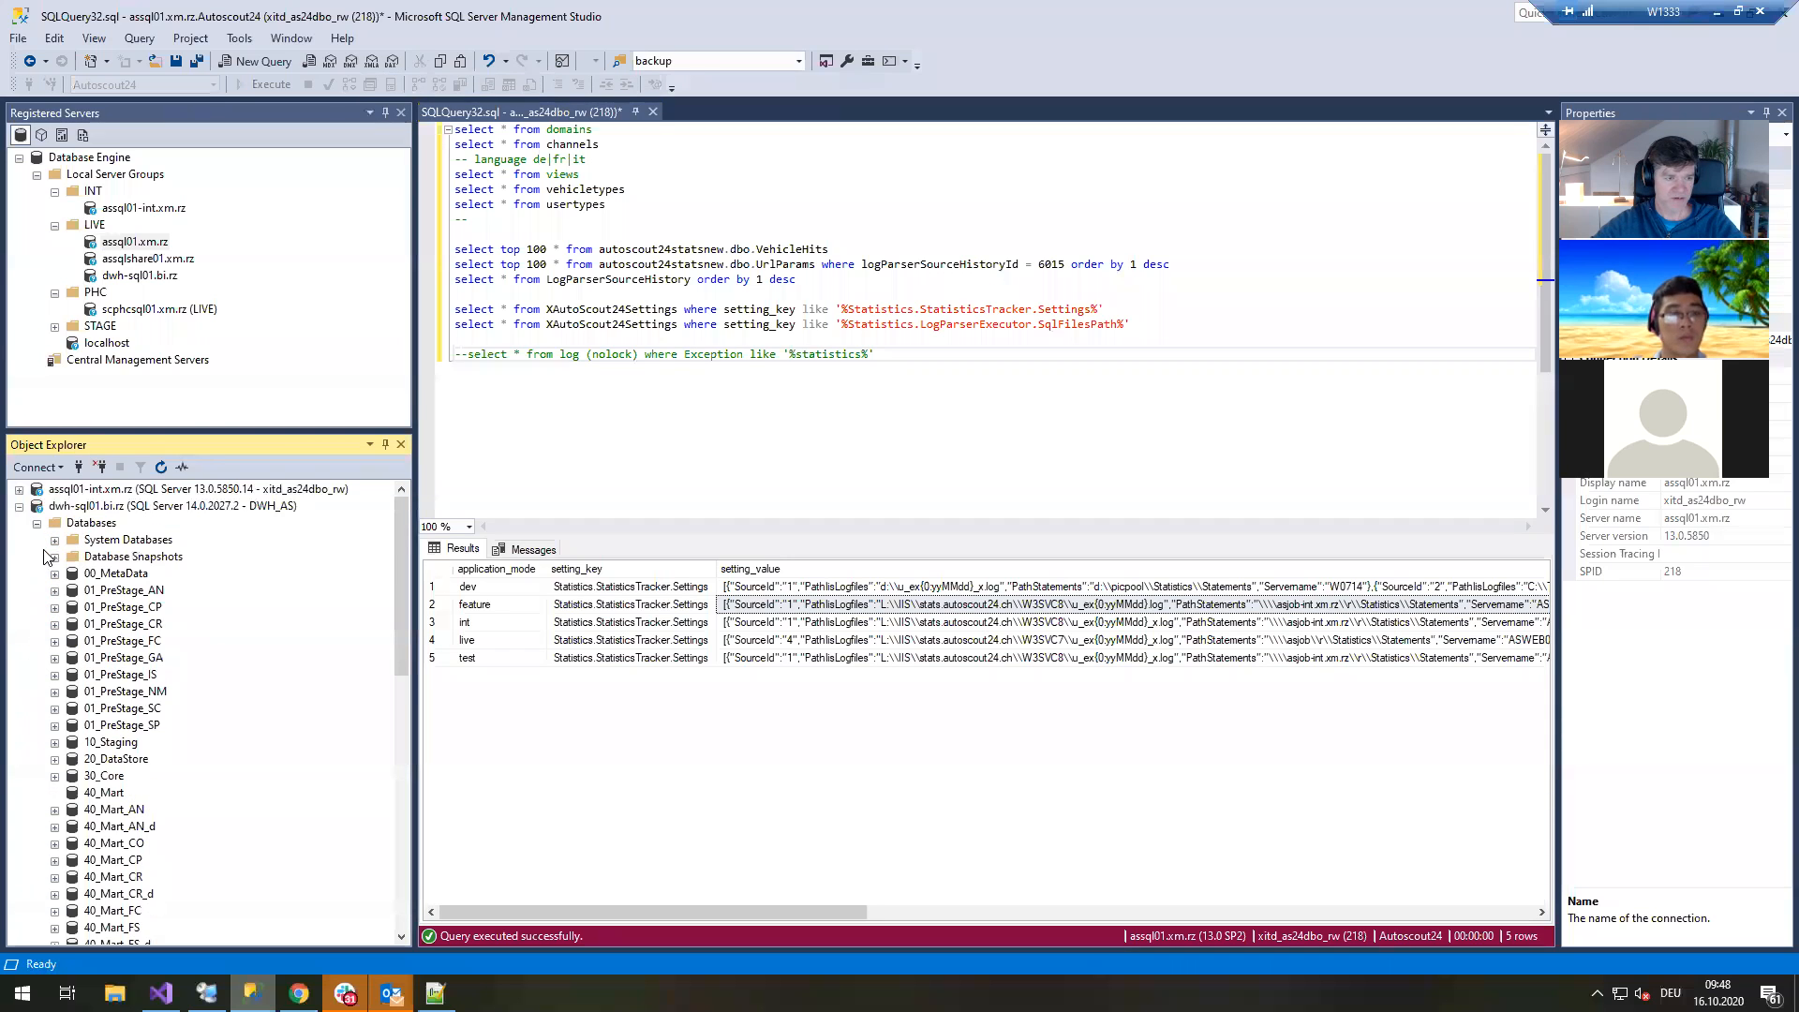
pyautogui.click(19, 506)
pyautogui.click(18, 523)
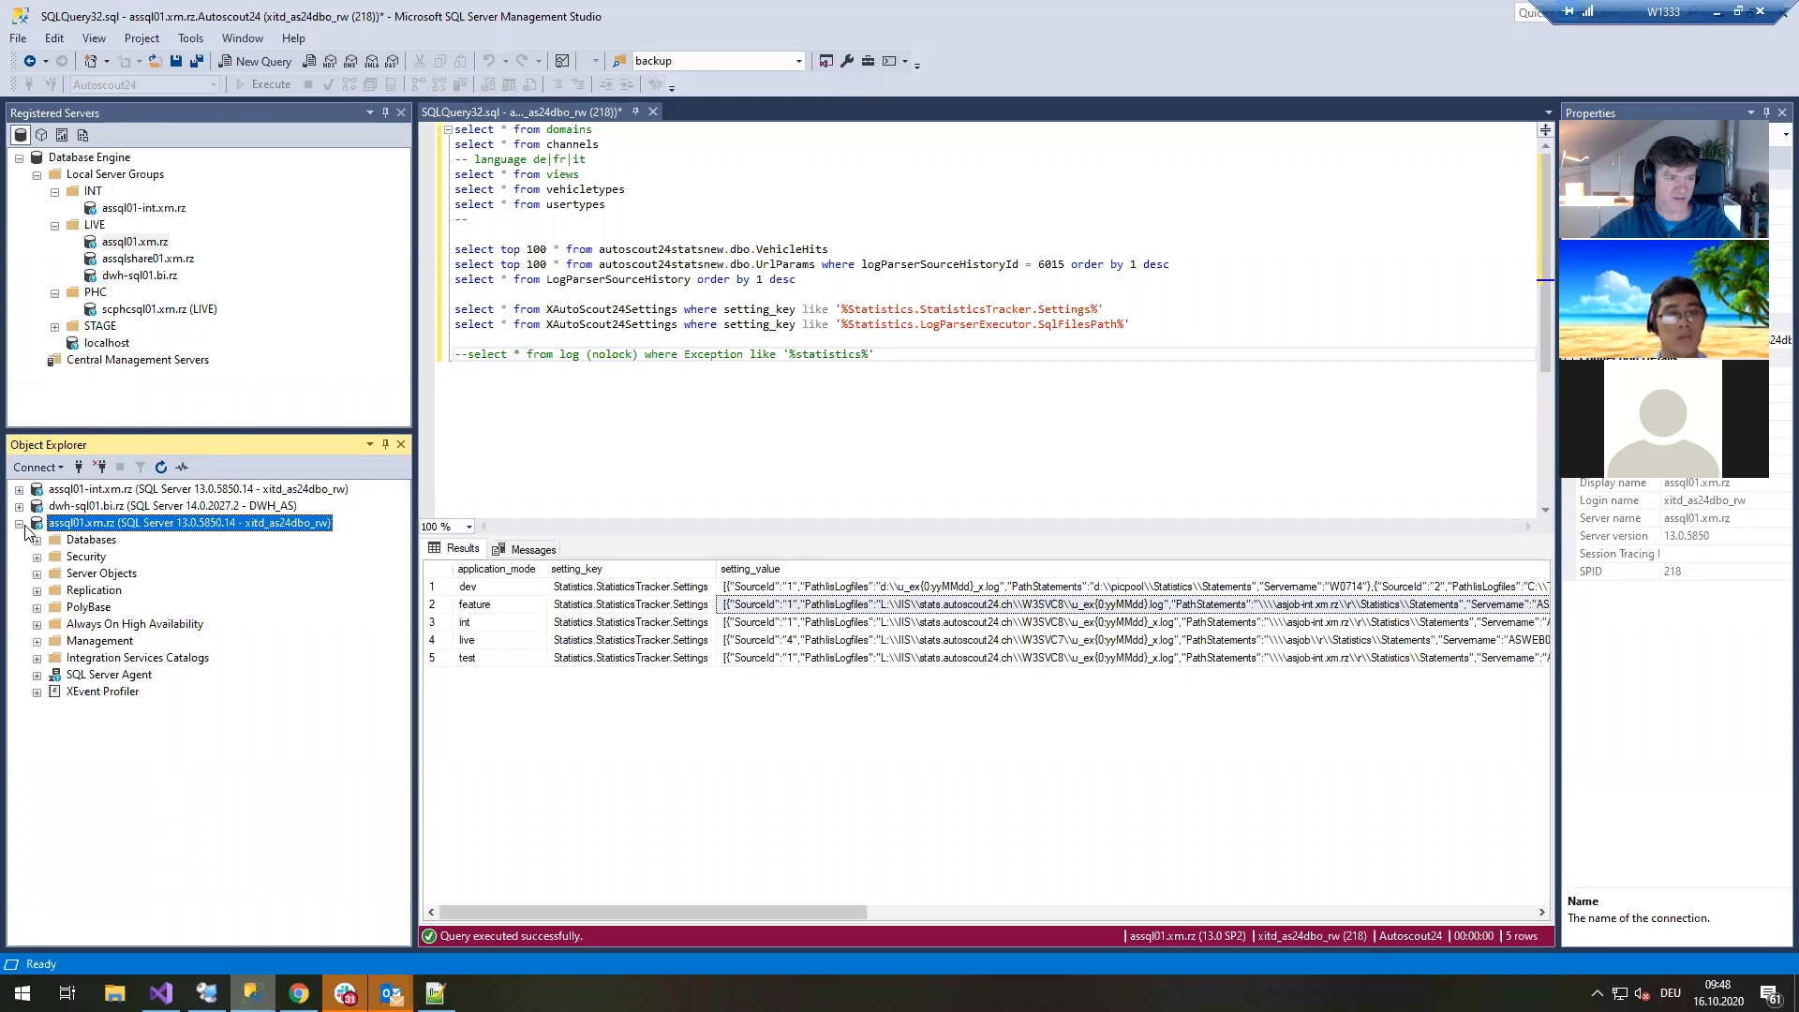
pyautogui.click(37, 540)
pyautogui.doubleClick(177, 691)
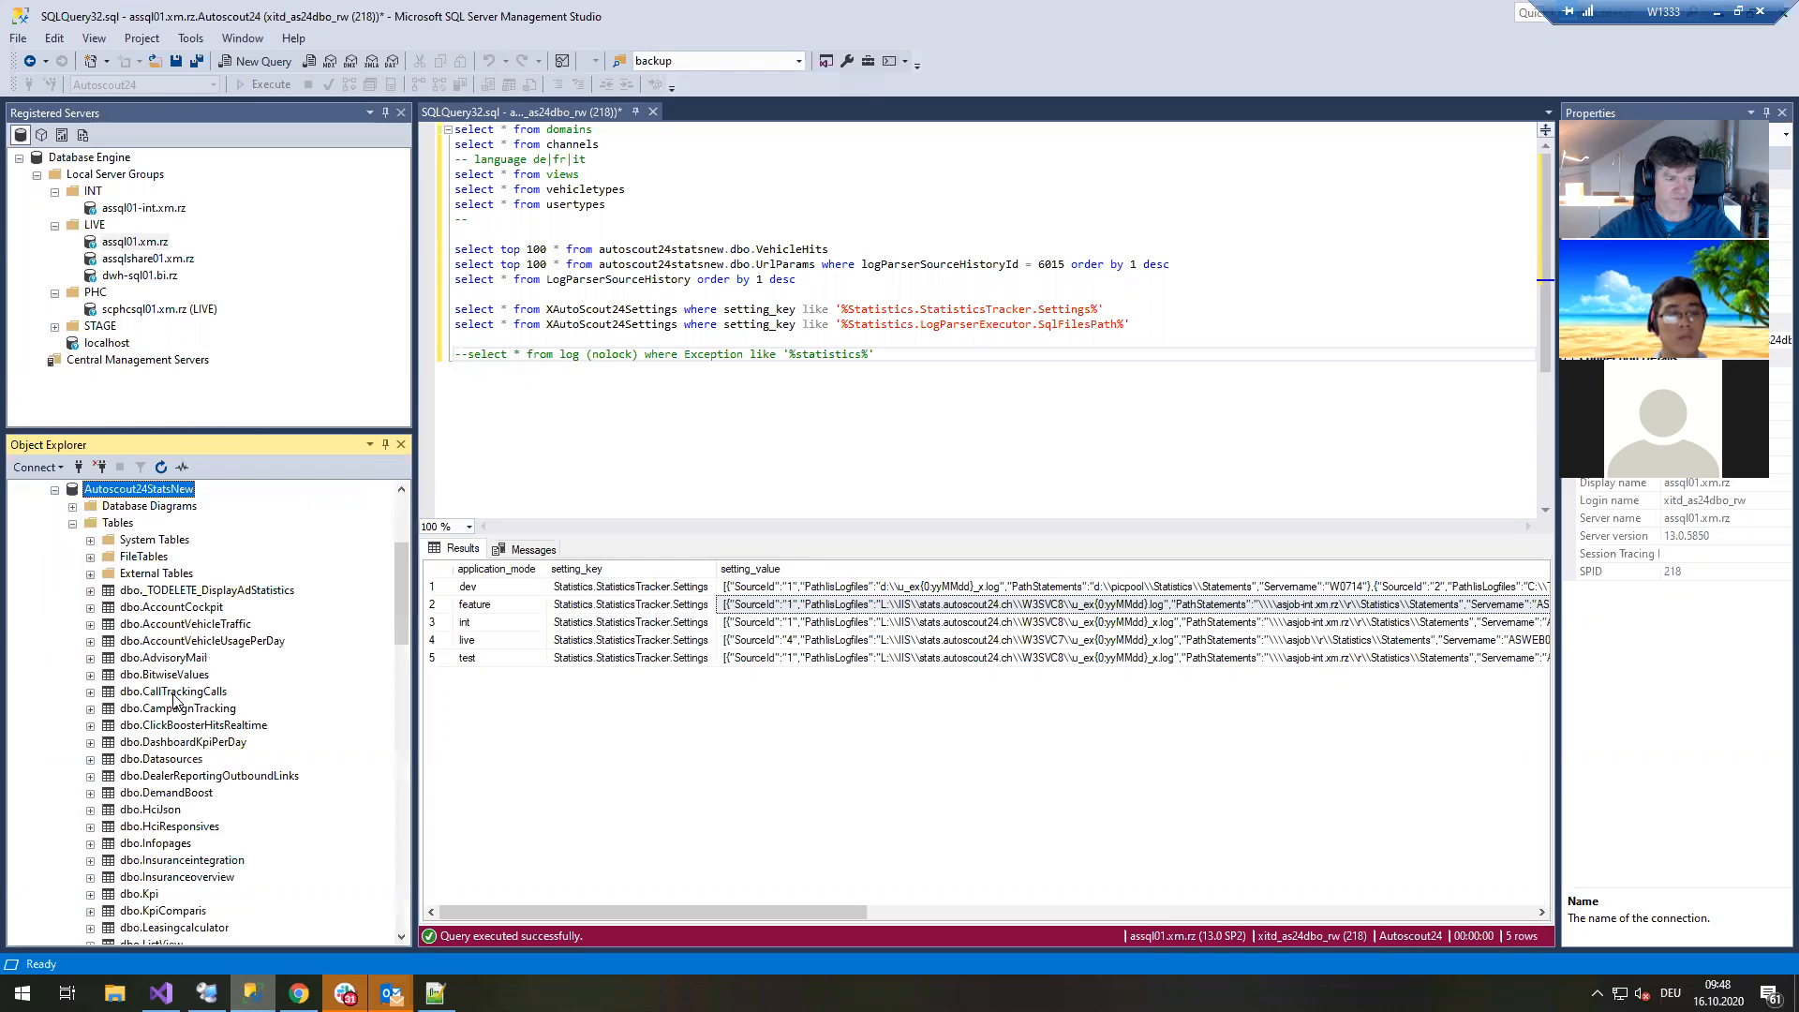
pyautogui.scroll(-4, 217, 736)
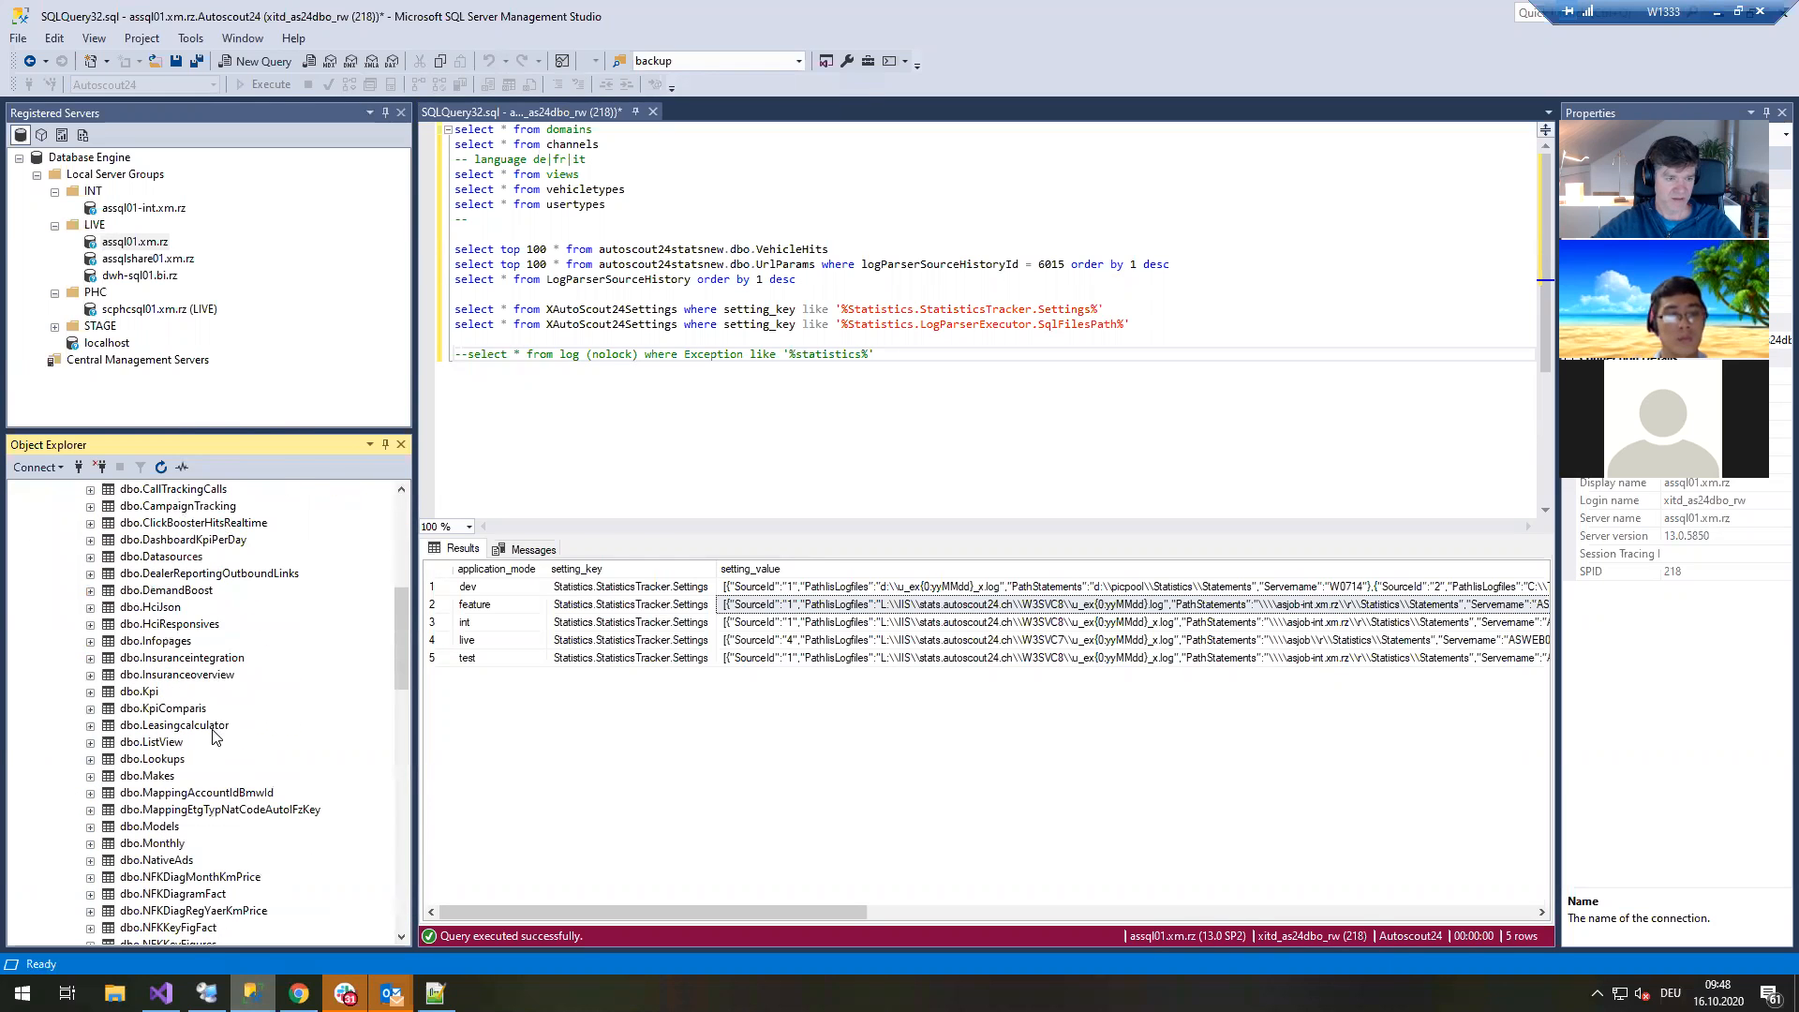
pyautogui.scroll(3, 215, 736)
pyautogui.scroll(-6, 261, 681)
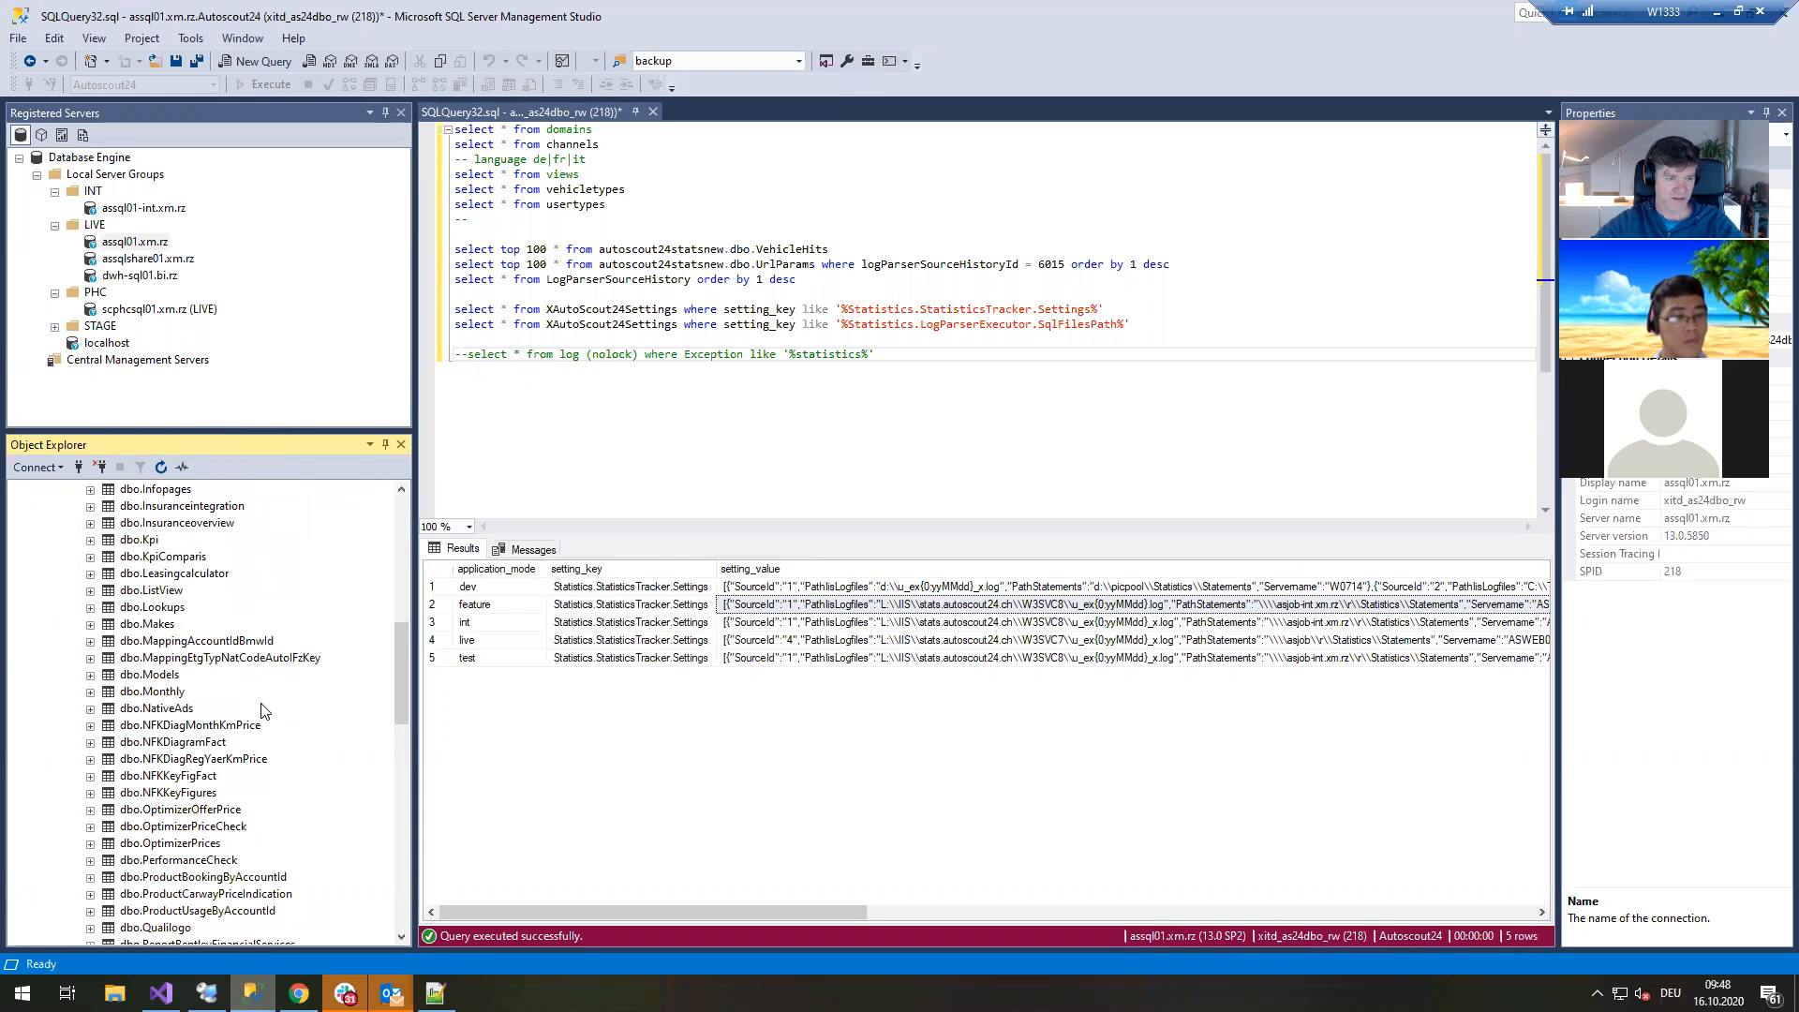
pyautogui.scroll(-7, 261, 710)
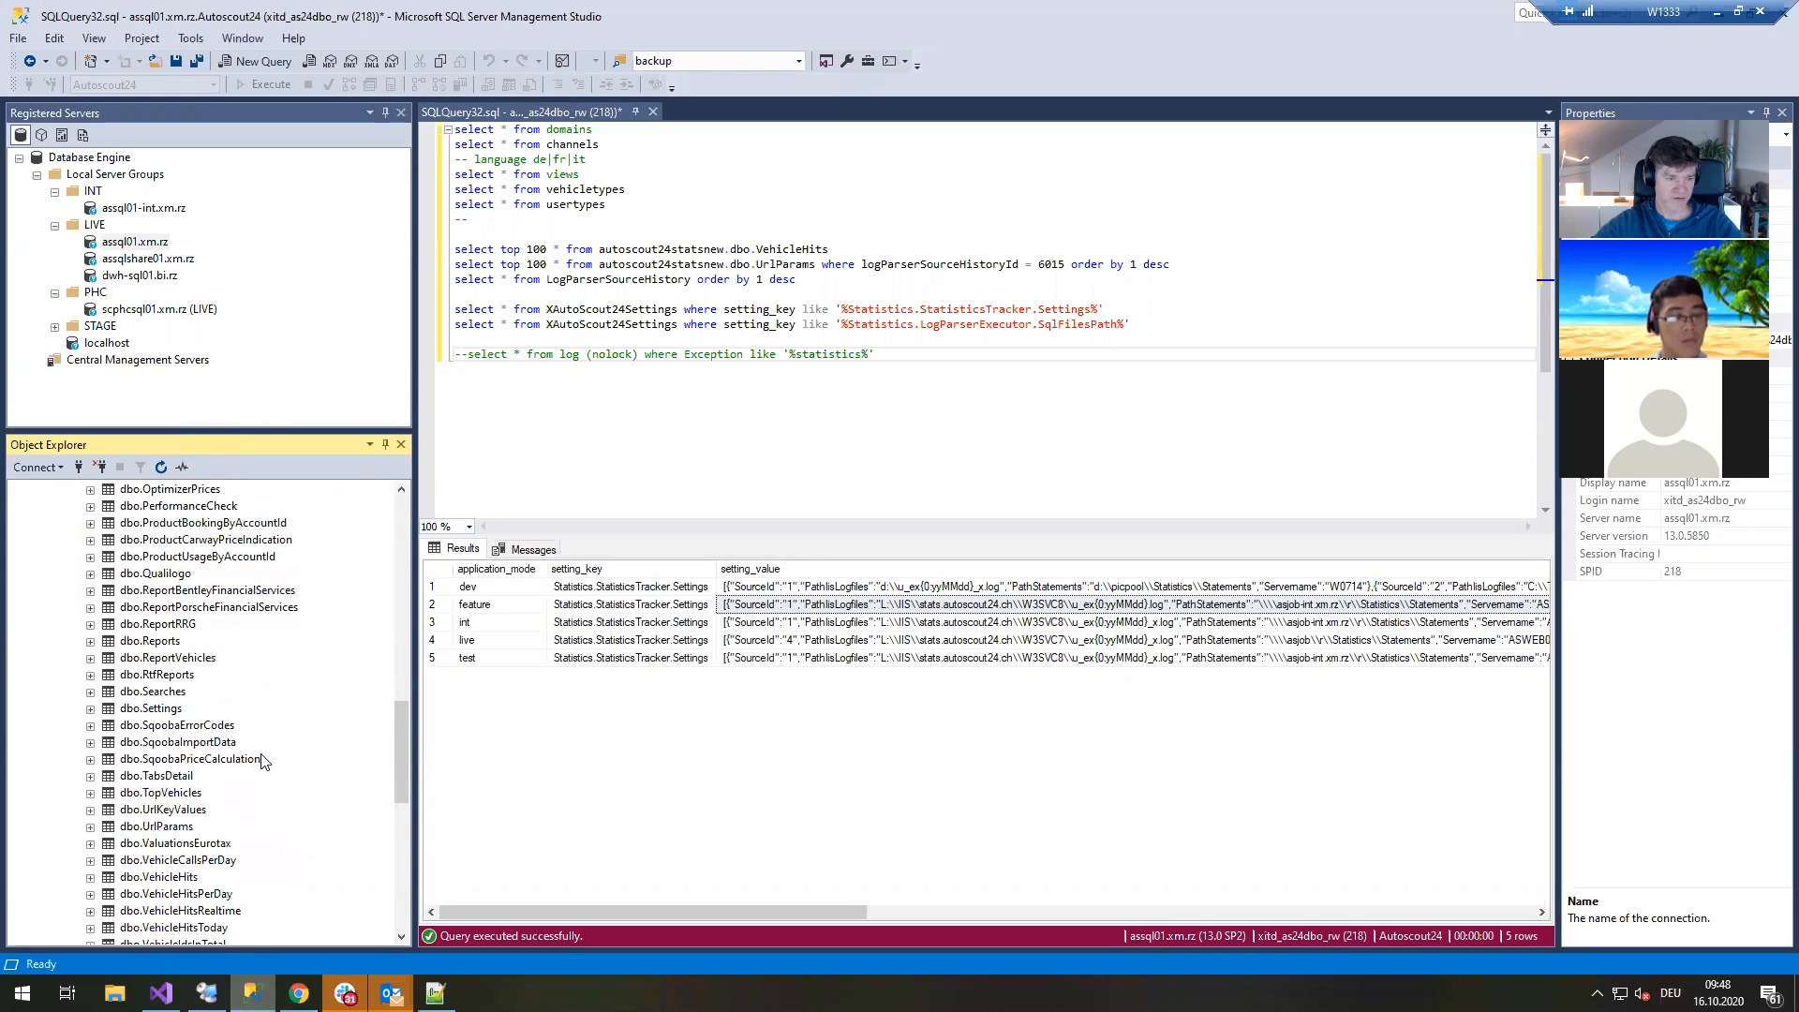
# Run only the top 100 query on autoscout24statsnew.dbo.VehicleHits and examine its VehicleId, Hits and HitsYesterday columns.
pyautogui.moveTo(830, 250); pyautogui.dragTo(455, 251)
pyautogui.press('F5')
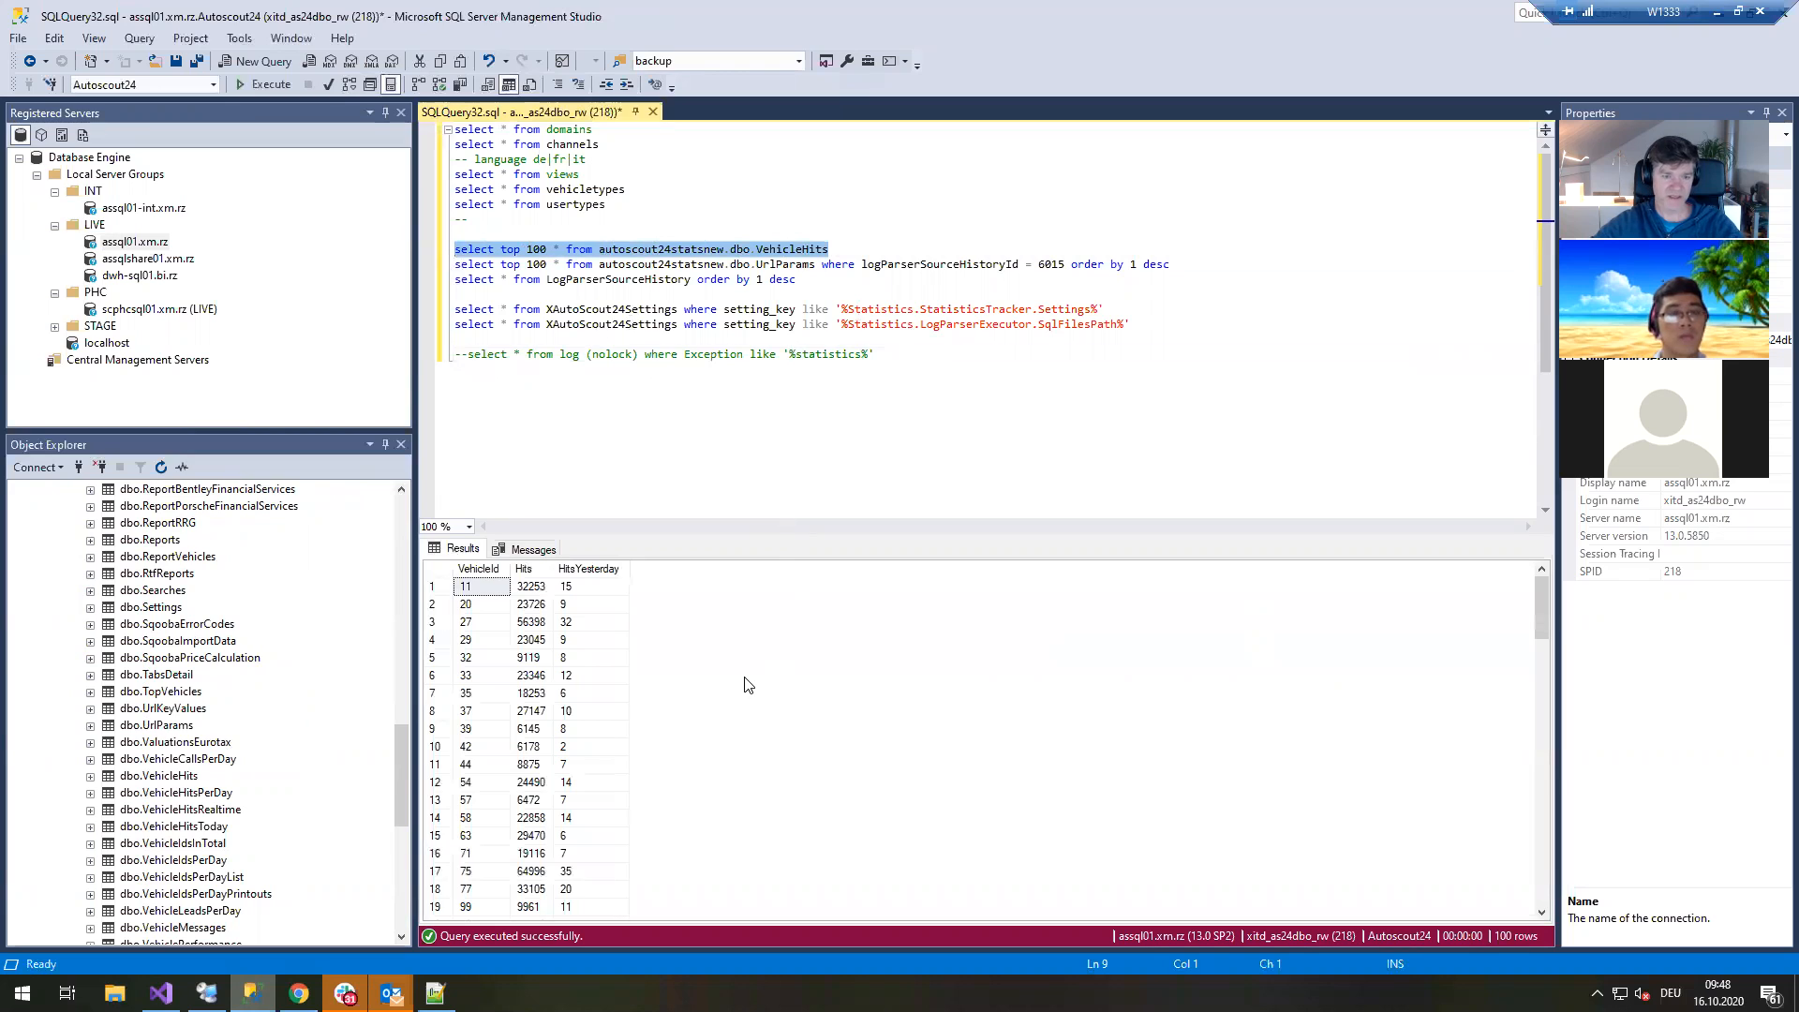
pyautogui.click(470, 586)
pyautogui.click(473, 571)
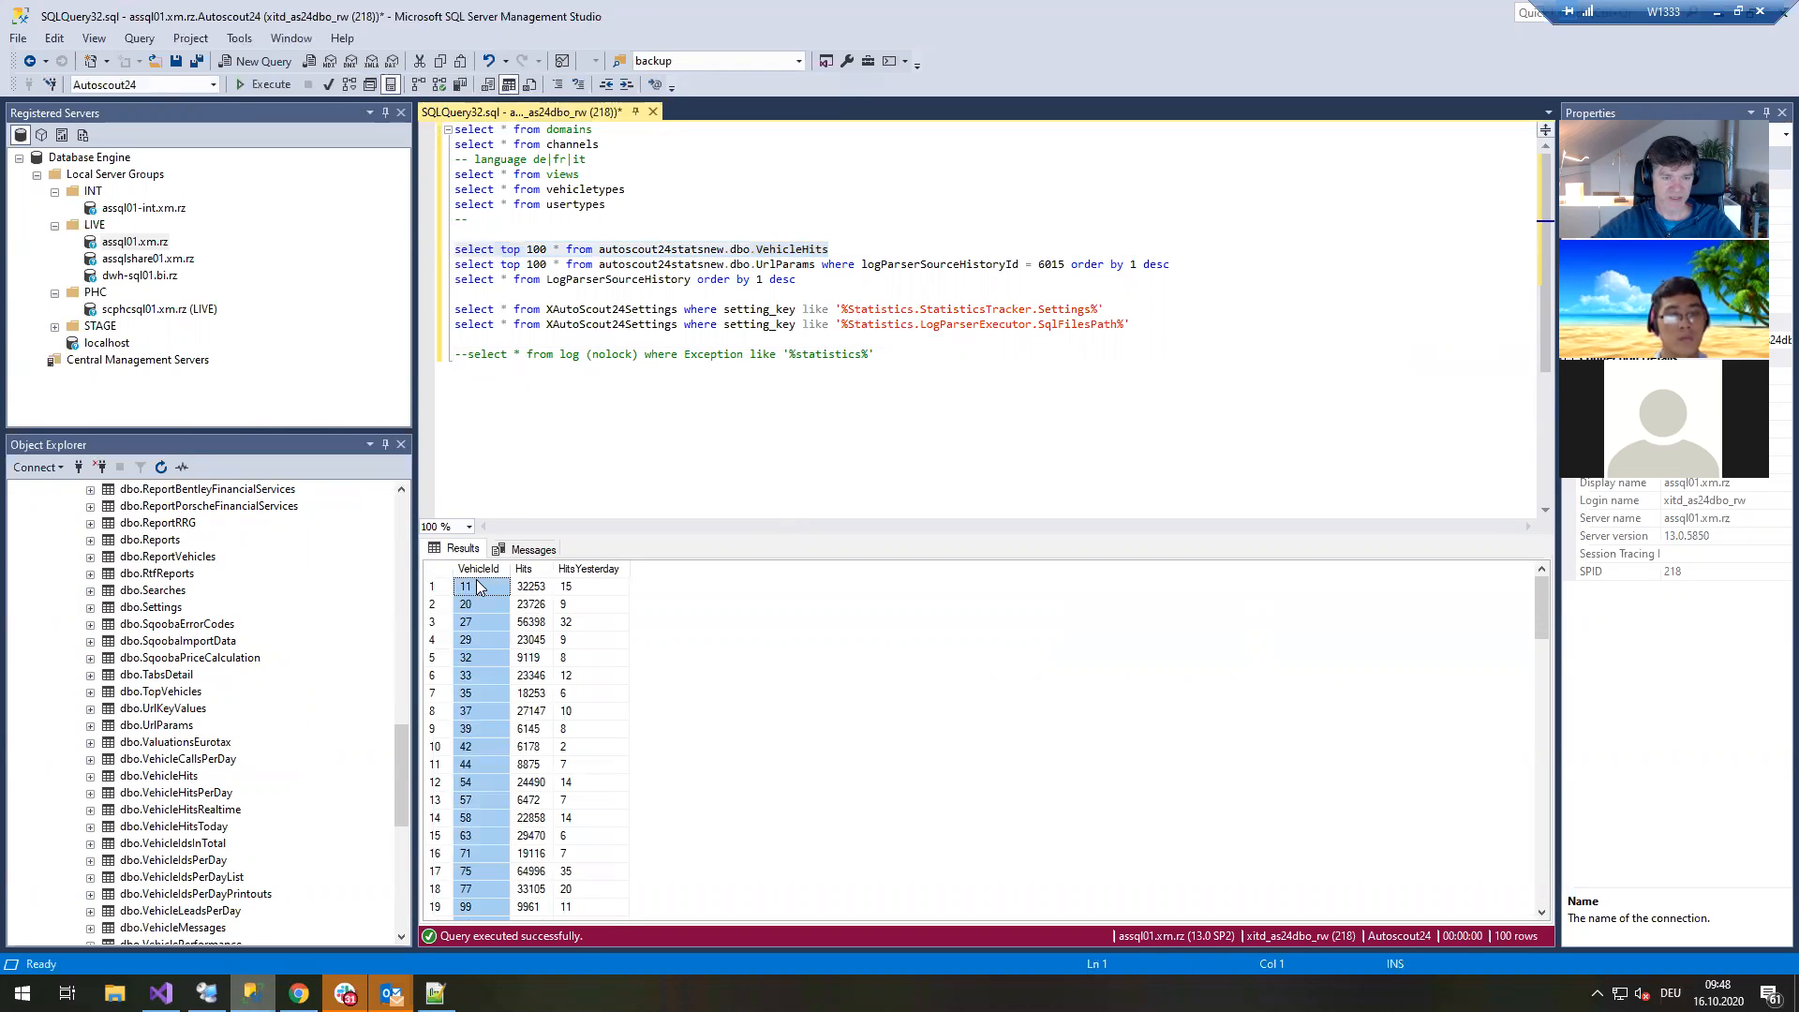
pyautogui.click(477, 586)
pyautogui.click(532, 589)
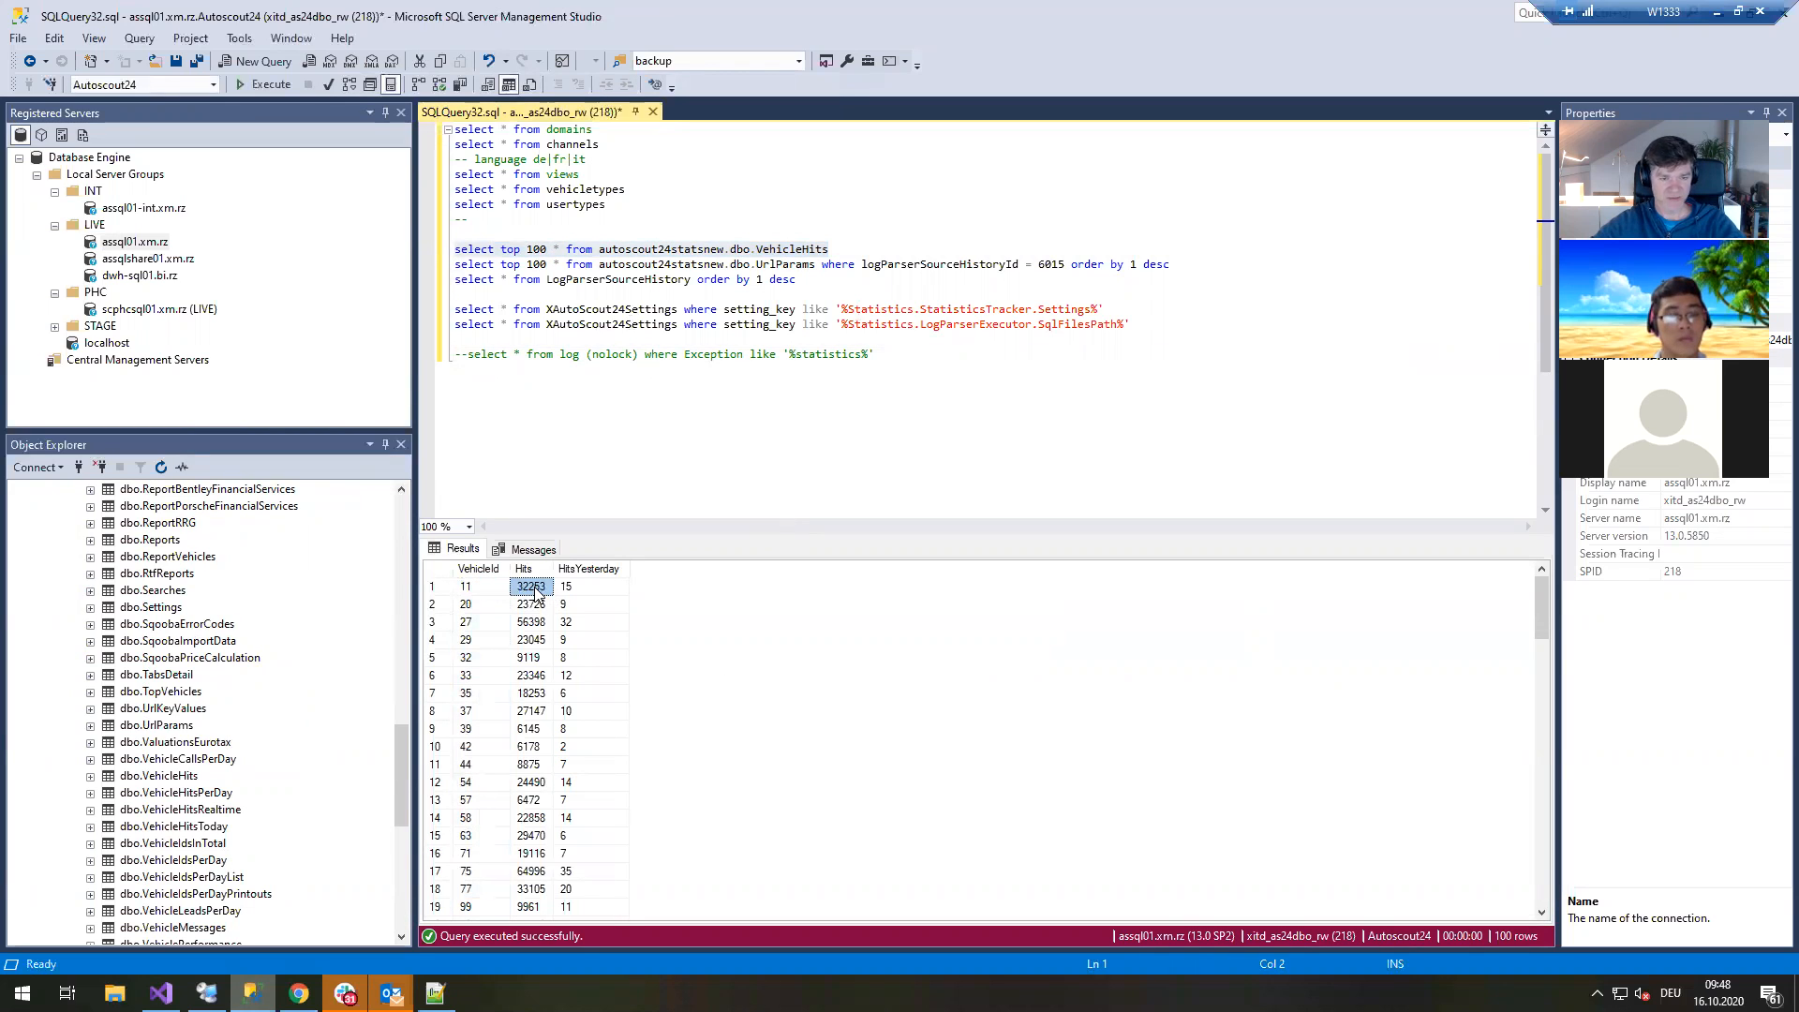
pyautogui.click(588, 588)
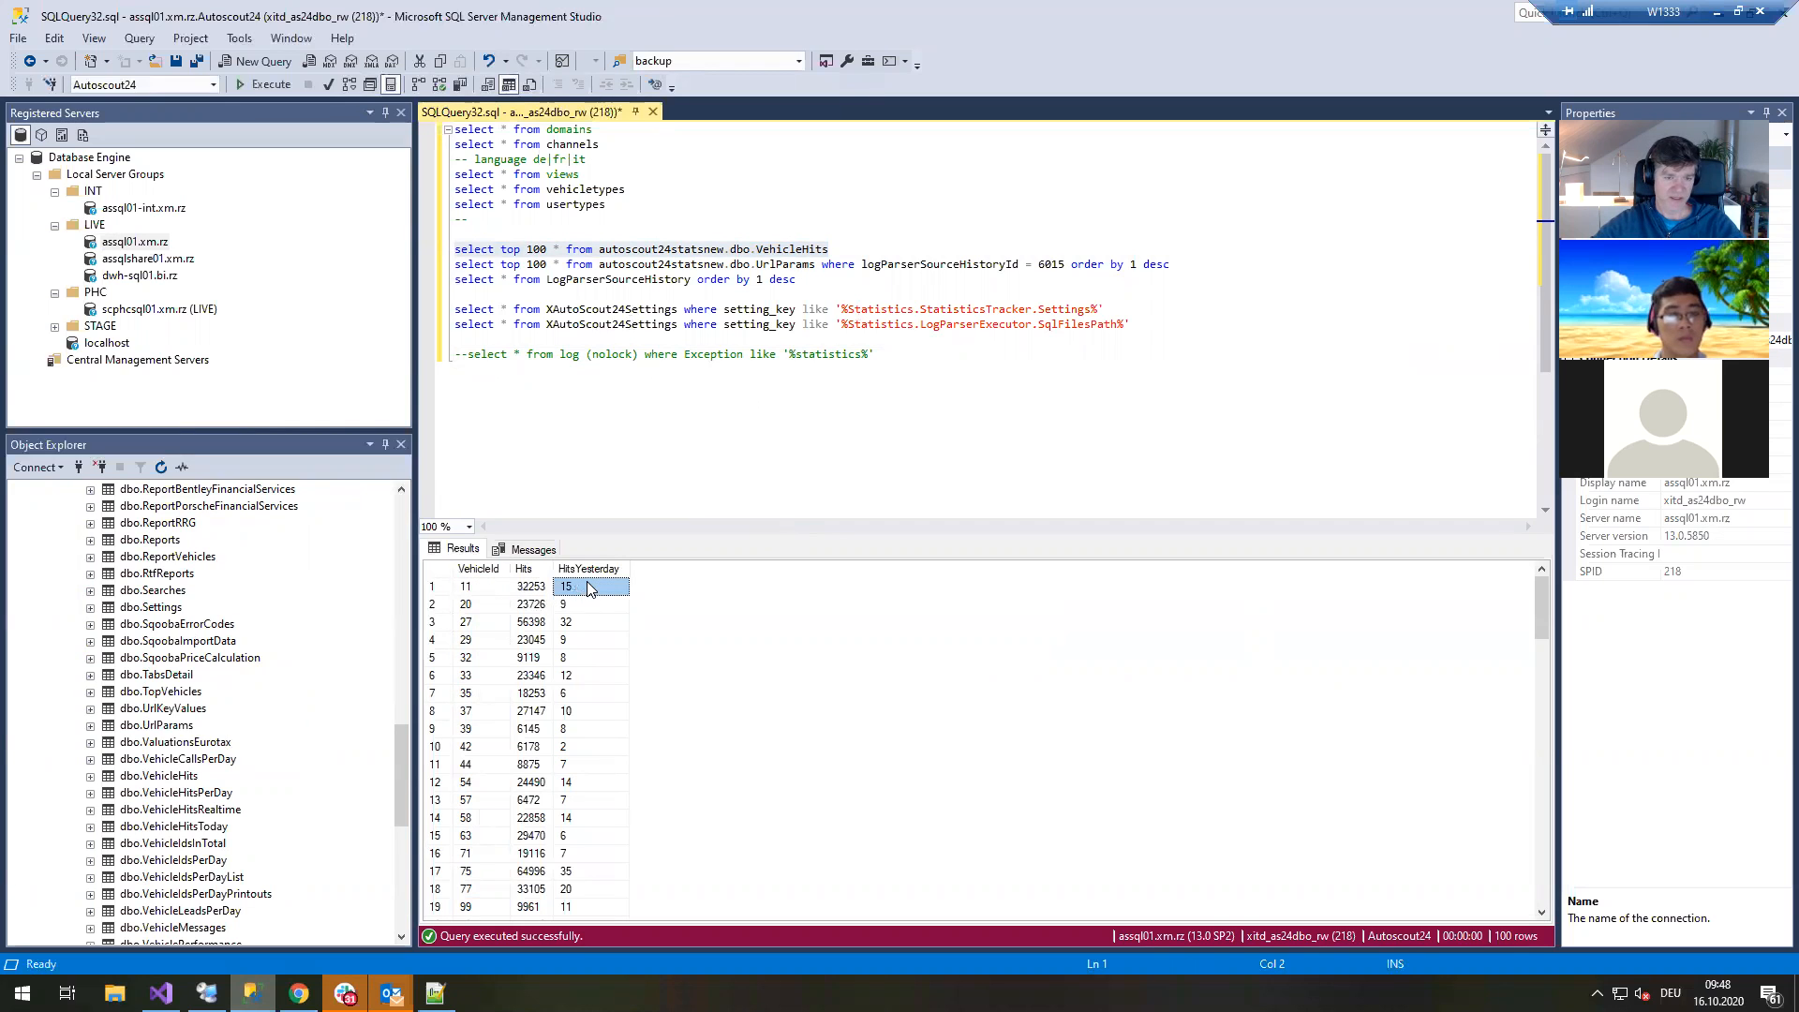
pyautogui.scroll(-6, 600, 637)
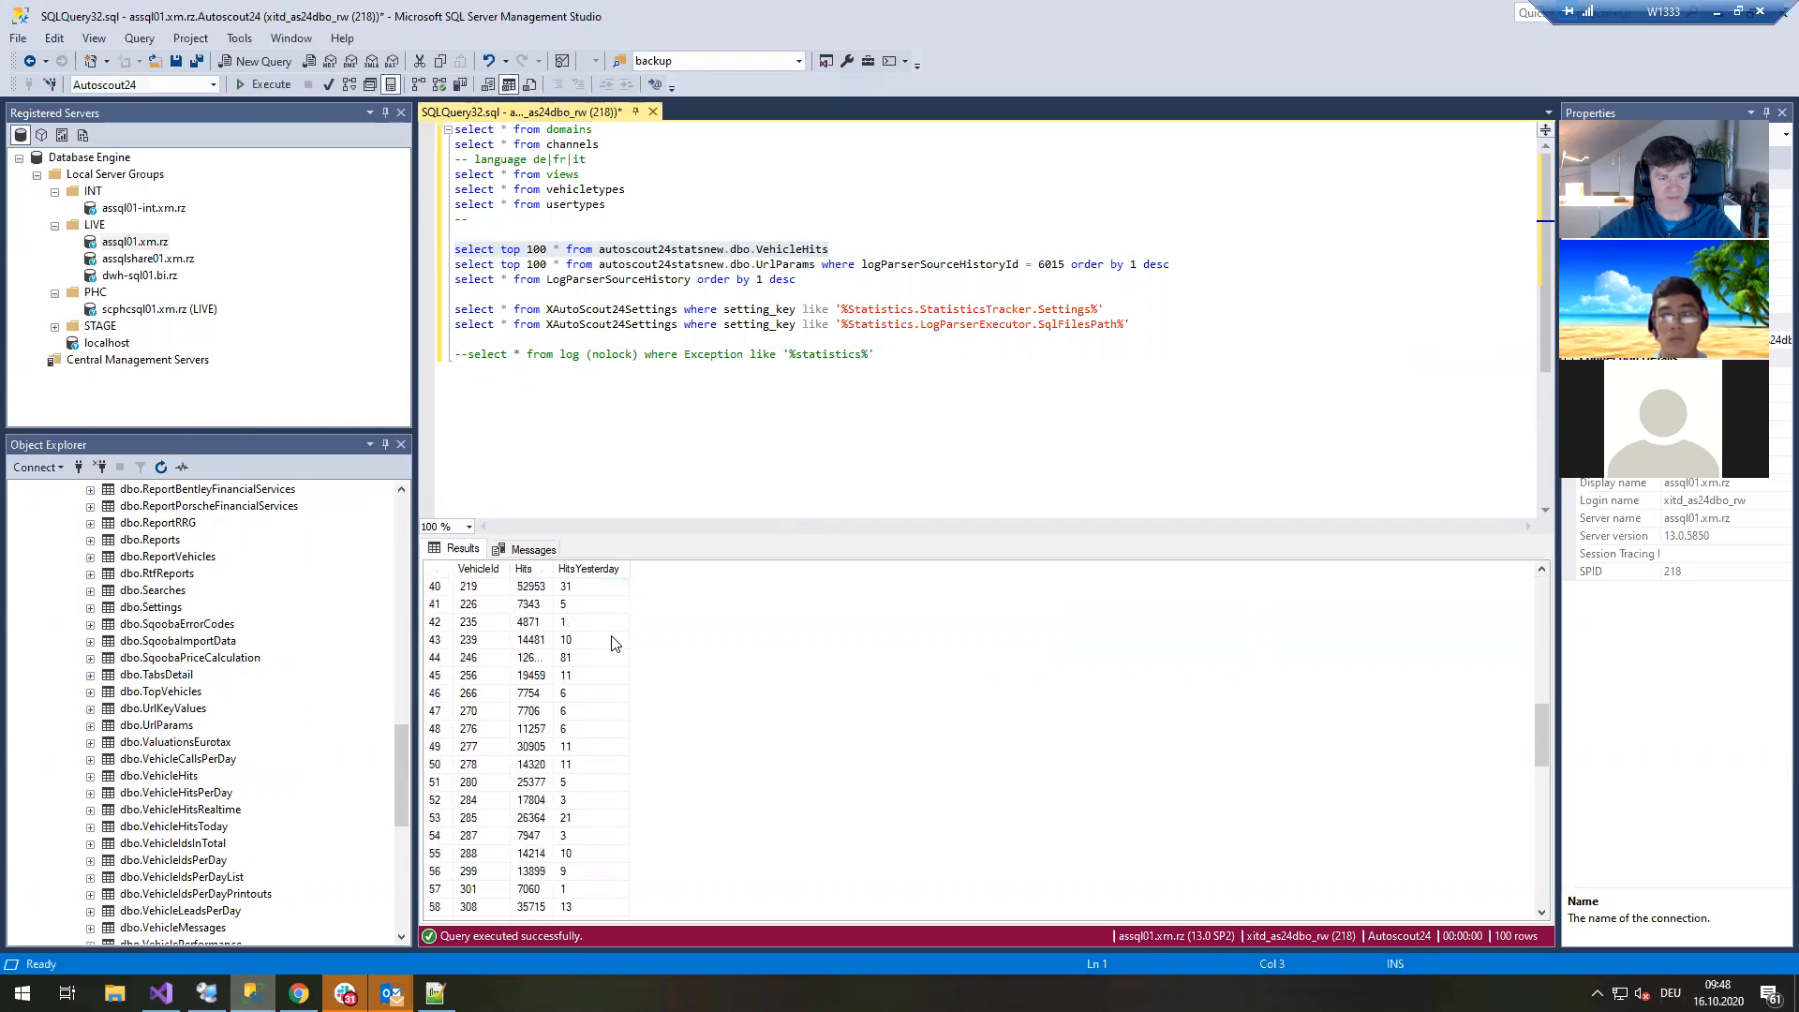
pyautogui.scroll(6, 601, 642)
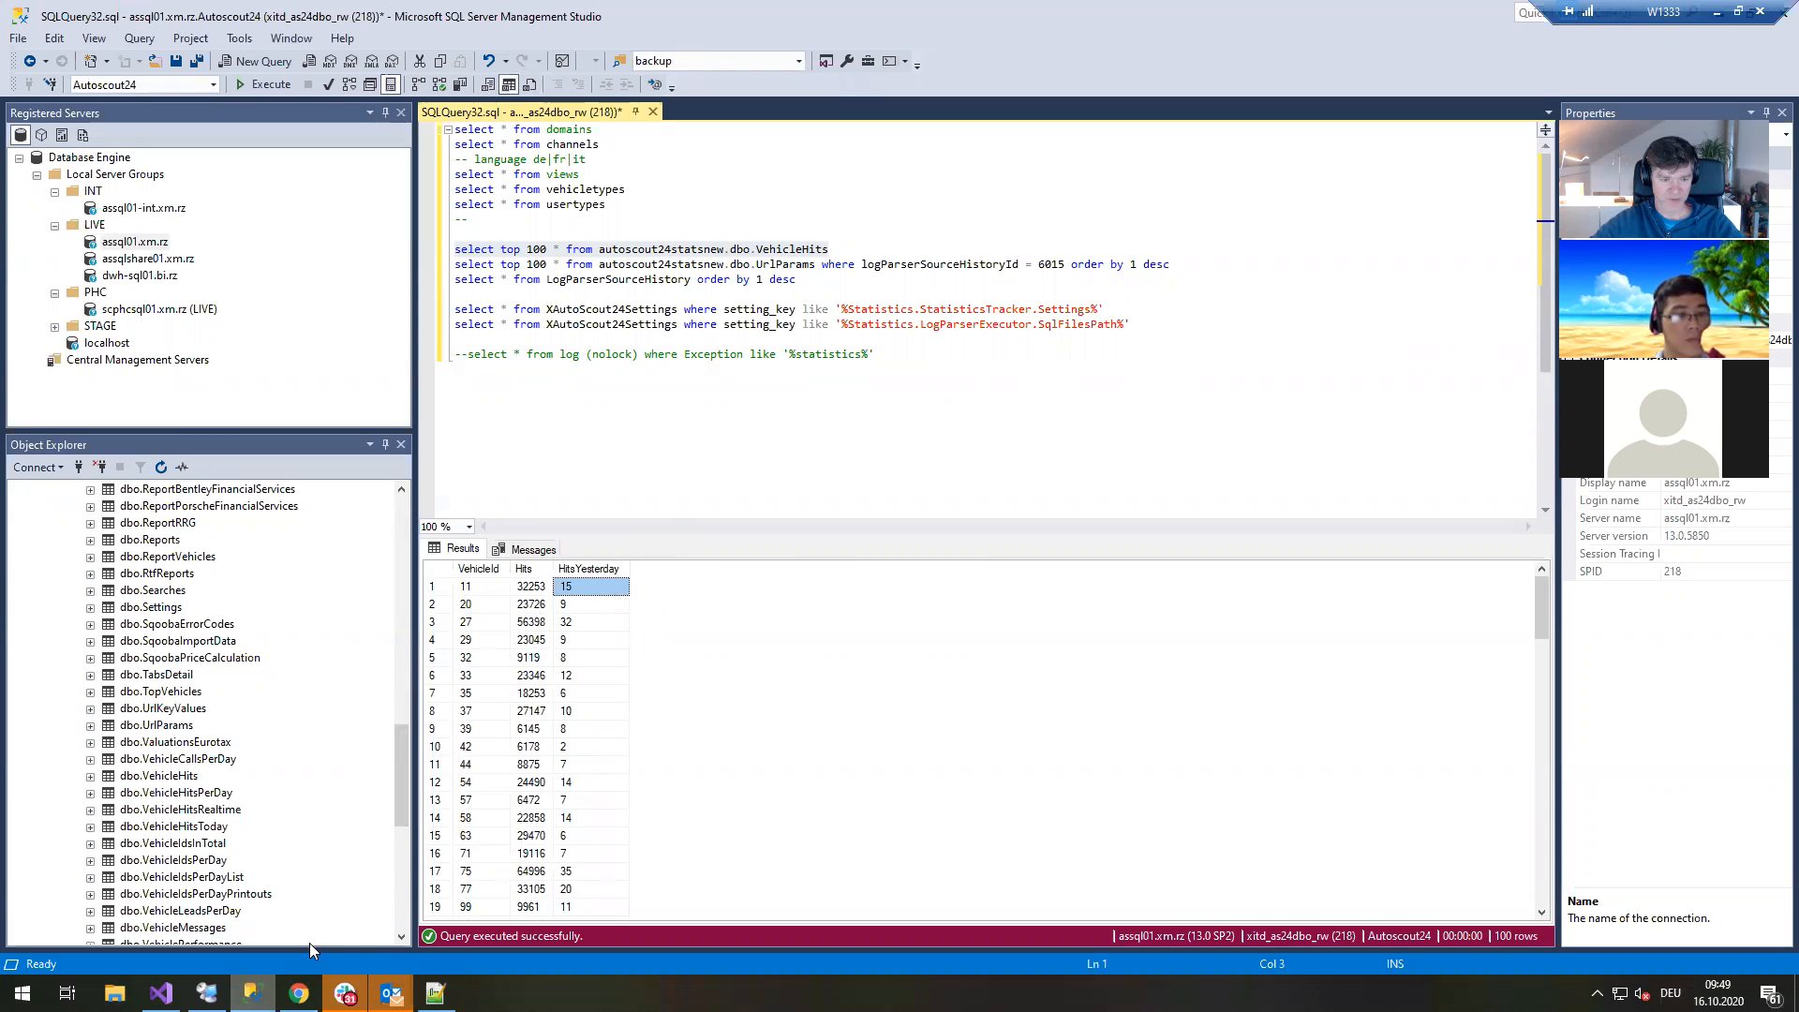
# Revisit the Kibana tracking entries, and bring up the W3SVC7 log folder on asweb01 in Remote Desktop Connection Manager.
pyautogui.click(298, 992)
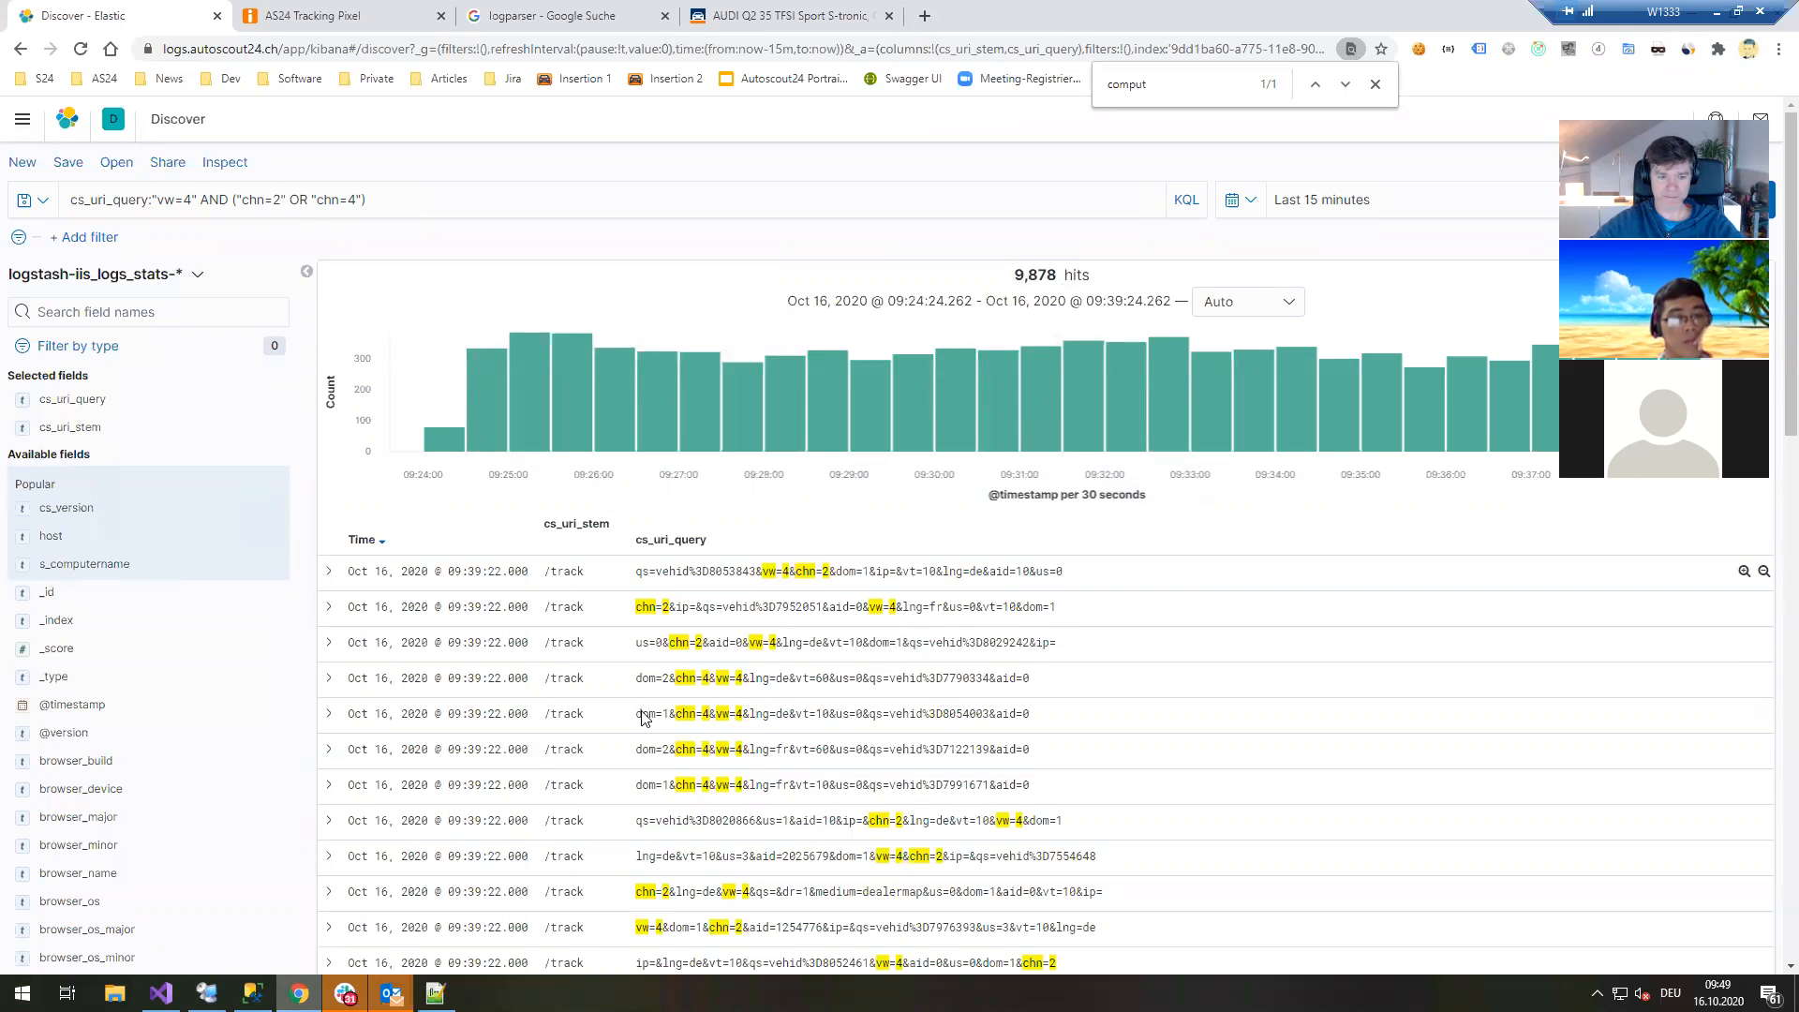
pyautogui.hotkey('alt', 'Tab')
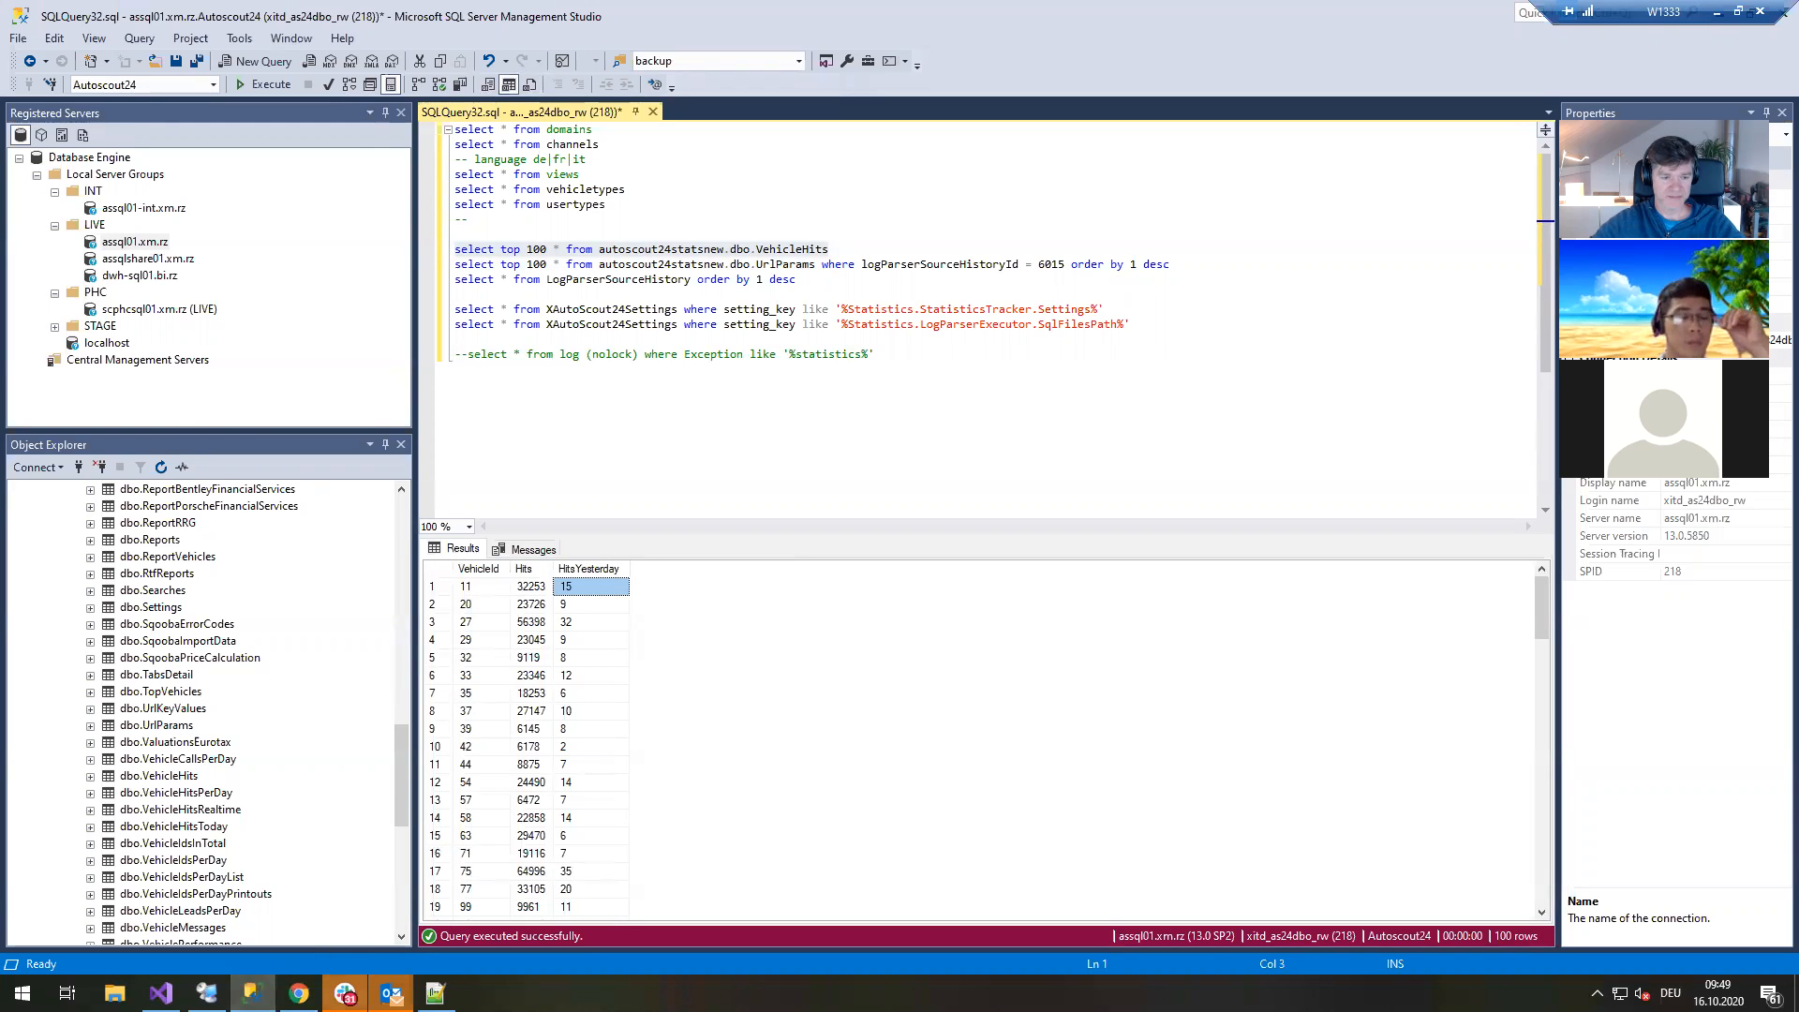
pyautogui.click(207, 992)
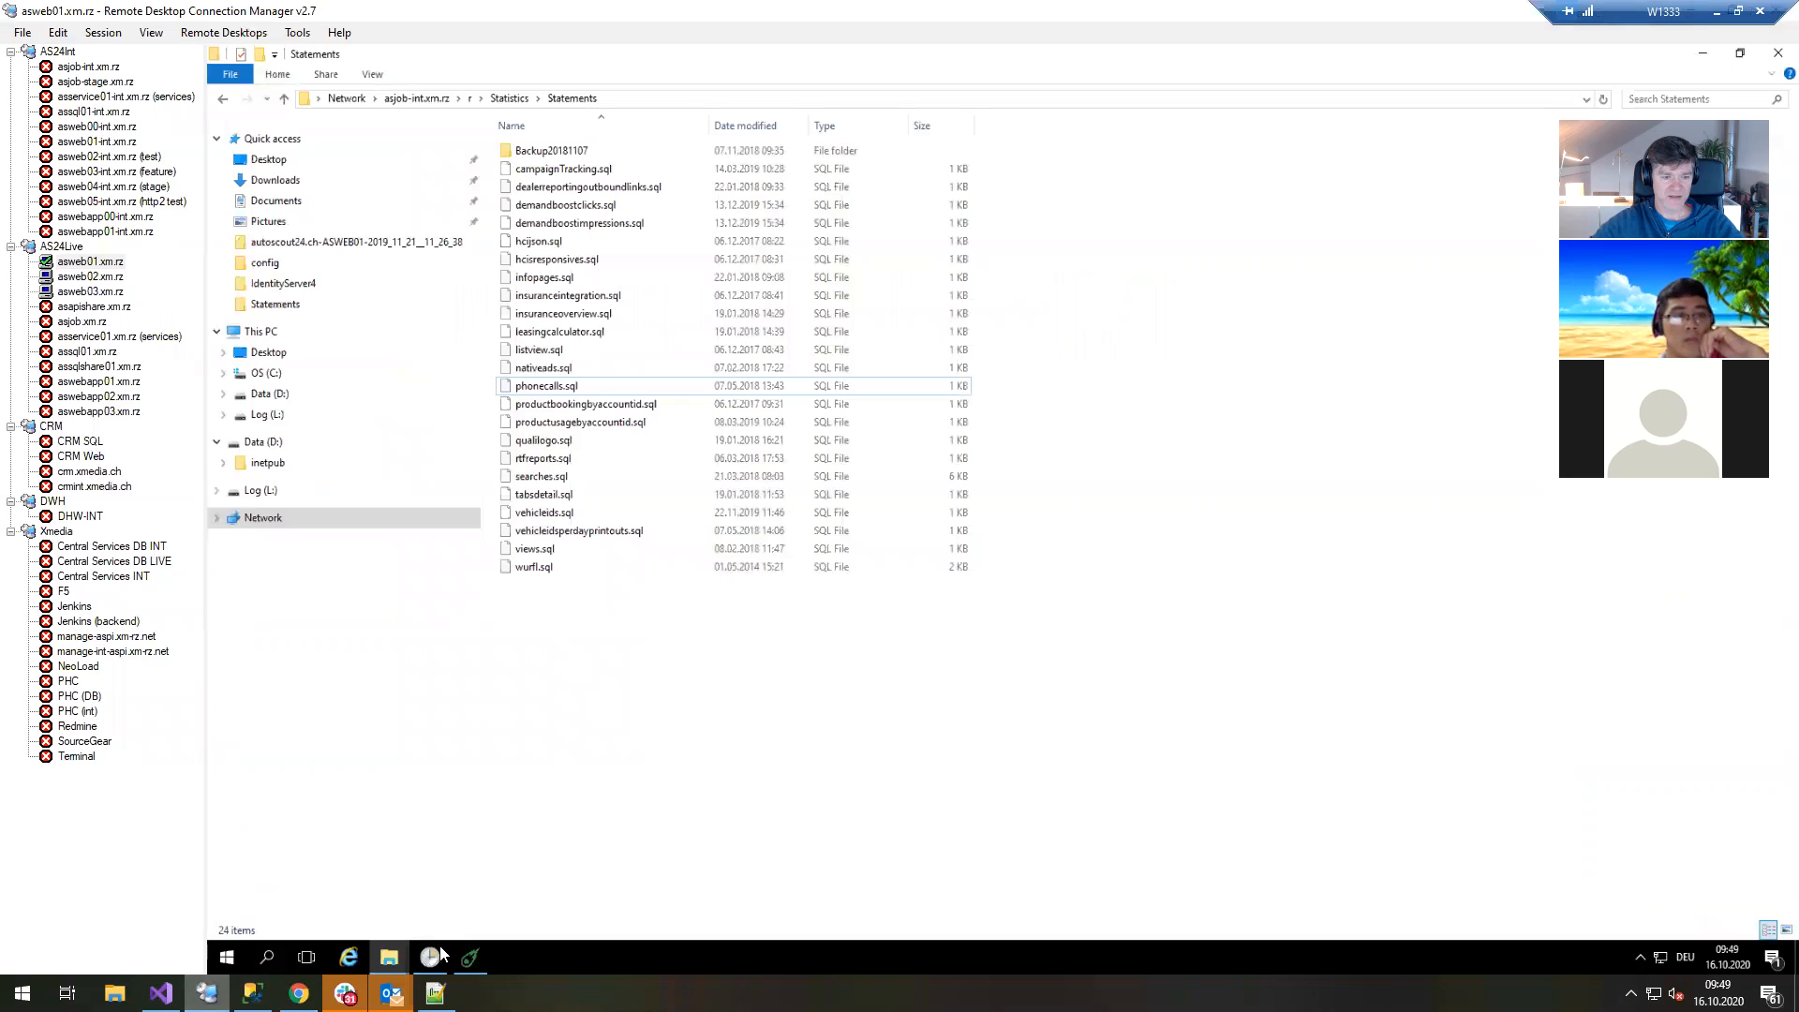
pyautogui.moveTo(473, 959)
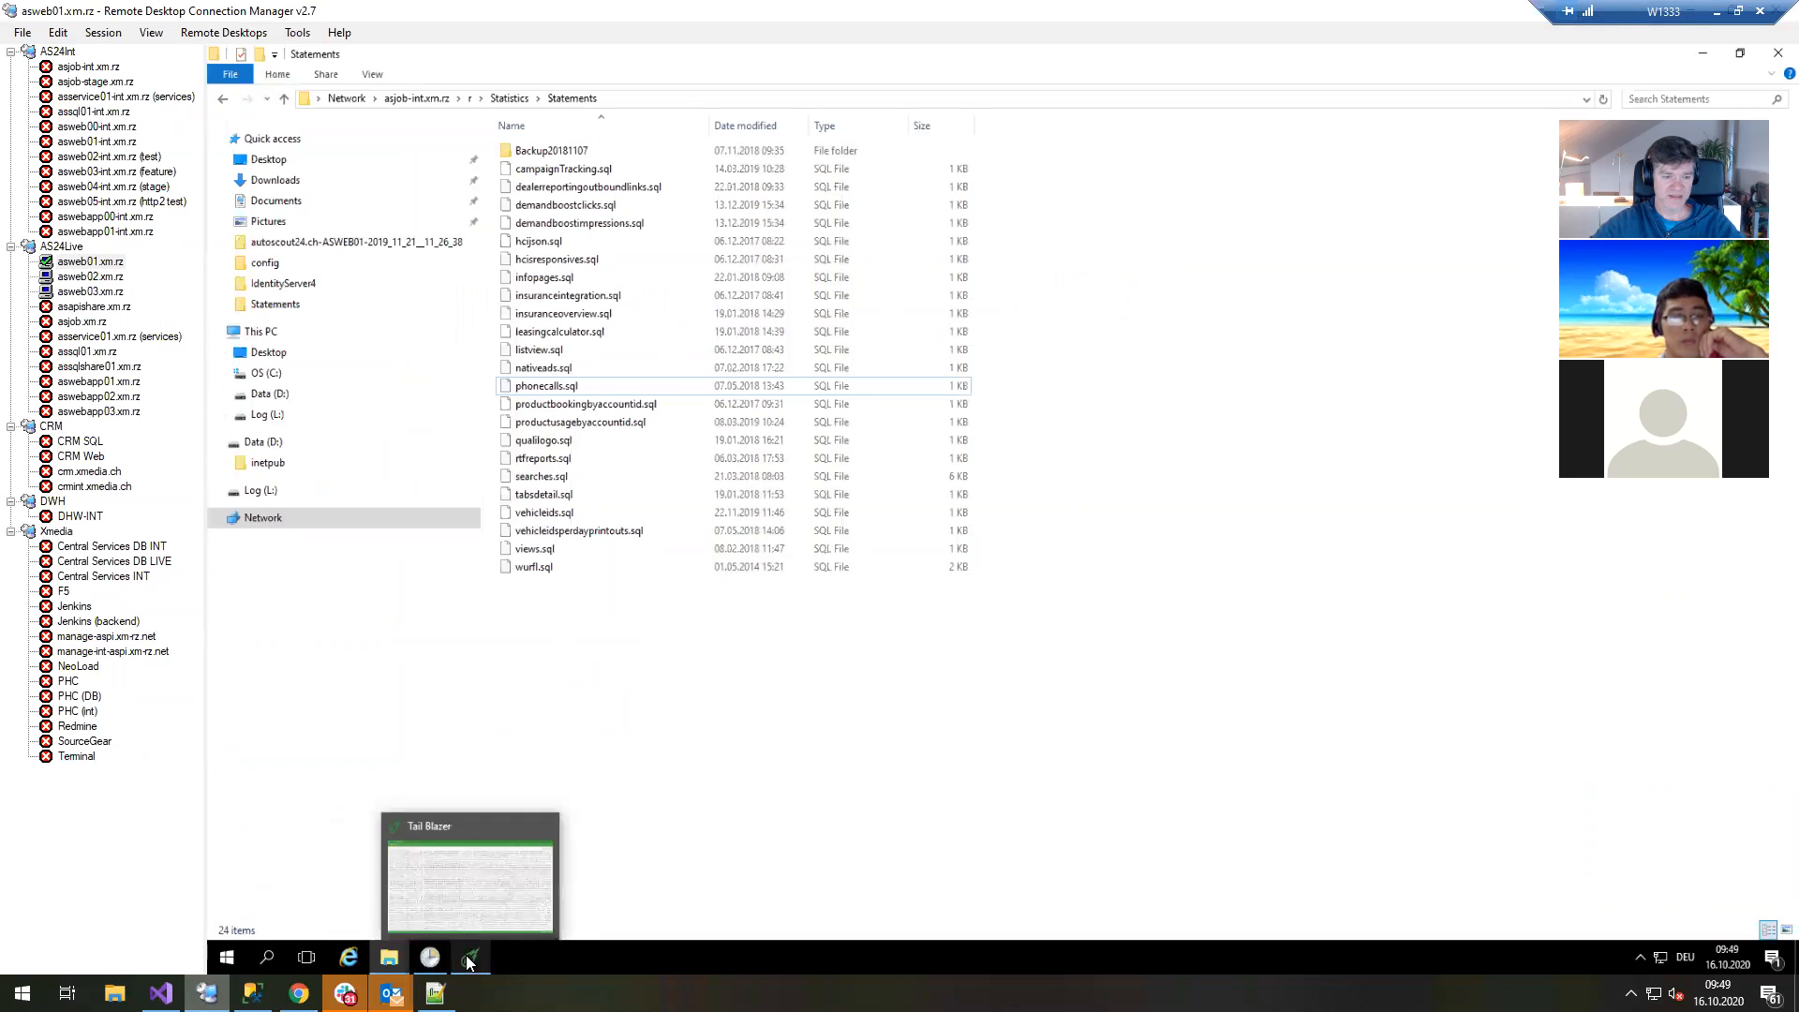
pyautogui.moveTo(389, 957)
pyautogui.click(334, 888)
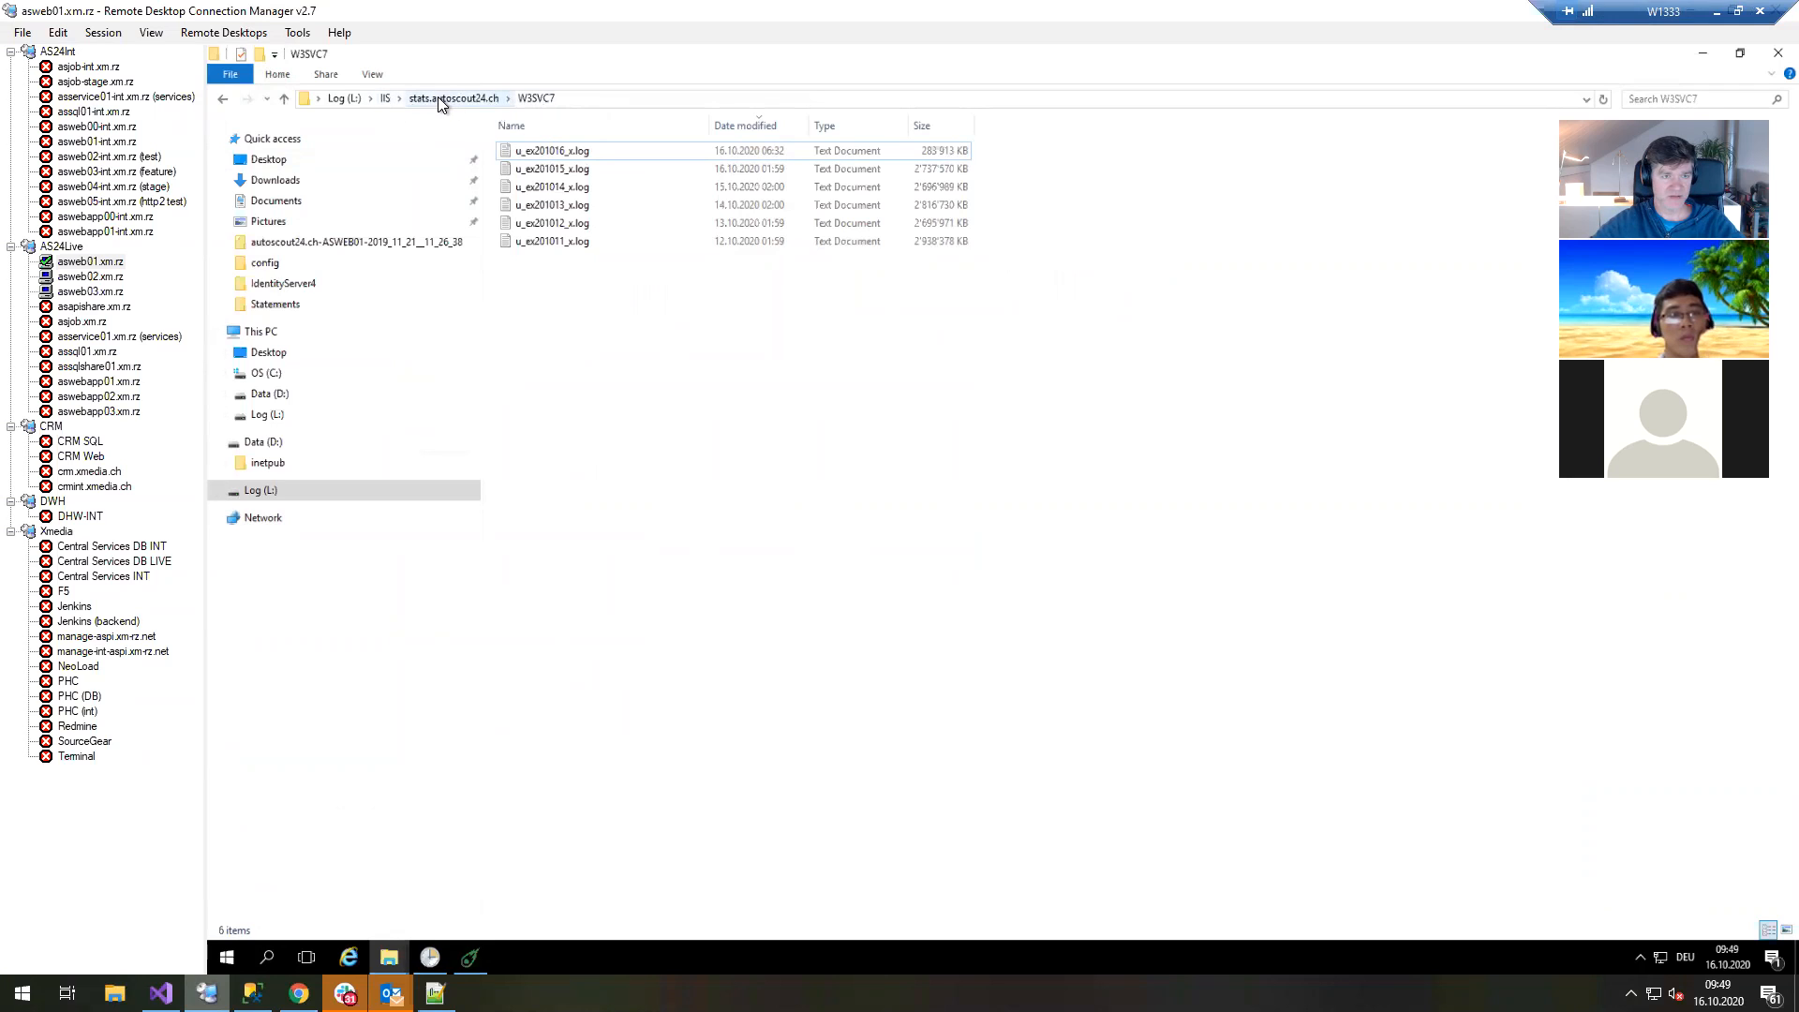
# Point out the newest and oldest IIS log files, u_ex201016_x.log and u_ex201011_x.log, and switch to the live log in Tail Blazer.
pyautogui.click(560, 148)
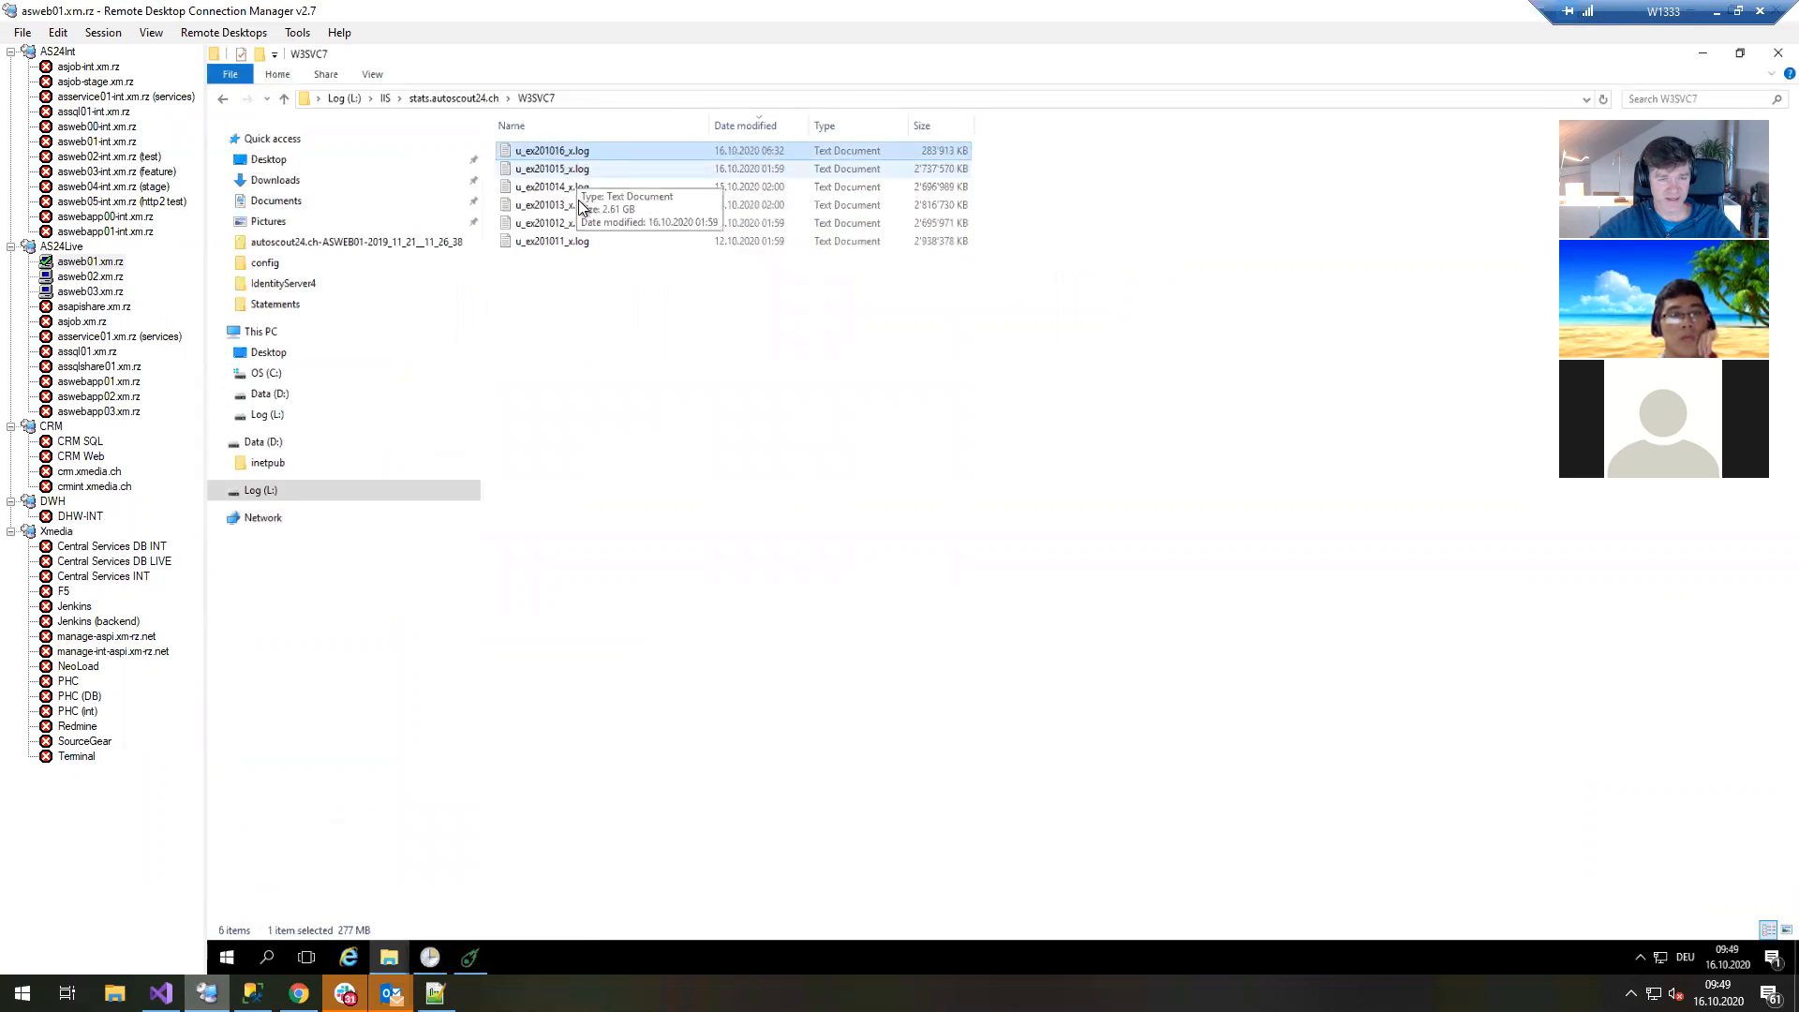
pyautogui.click(599, 274)
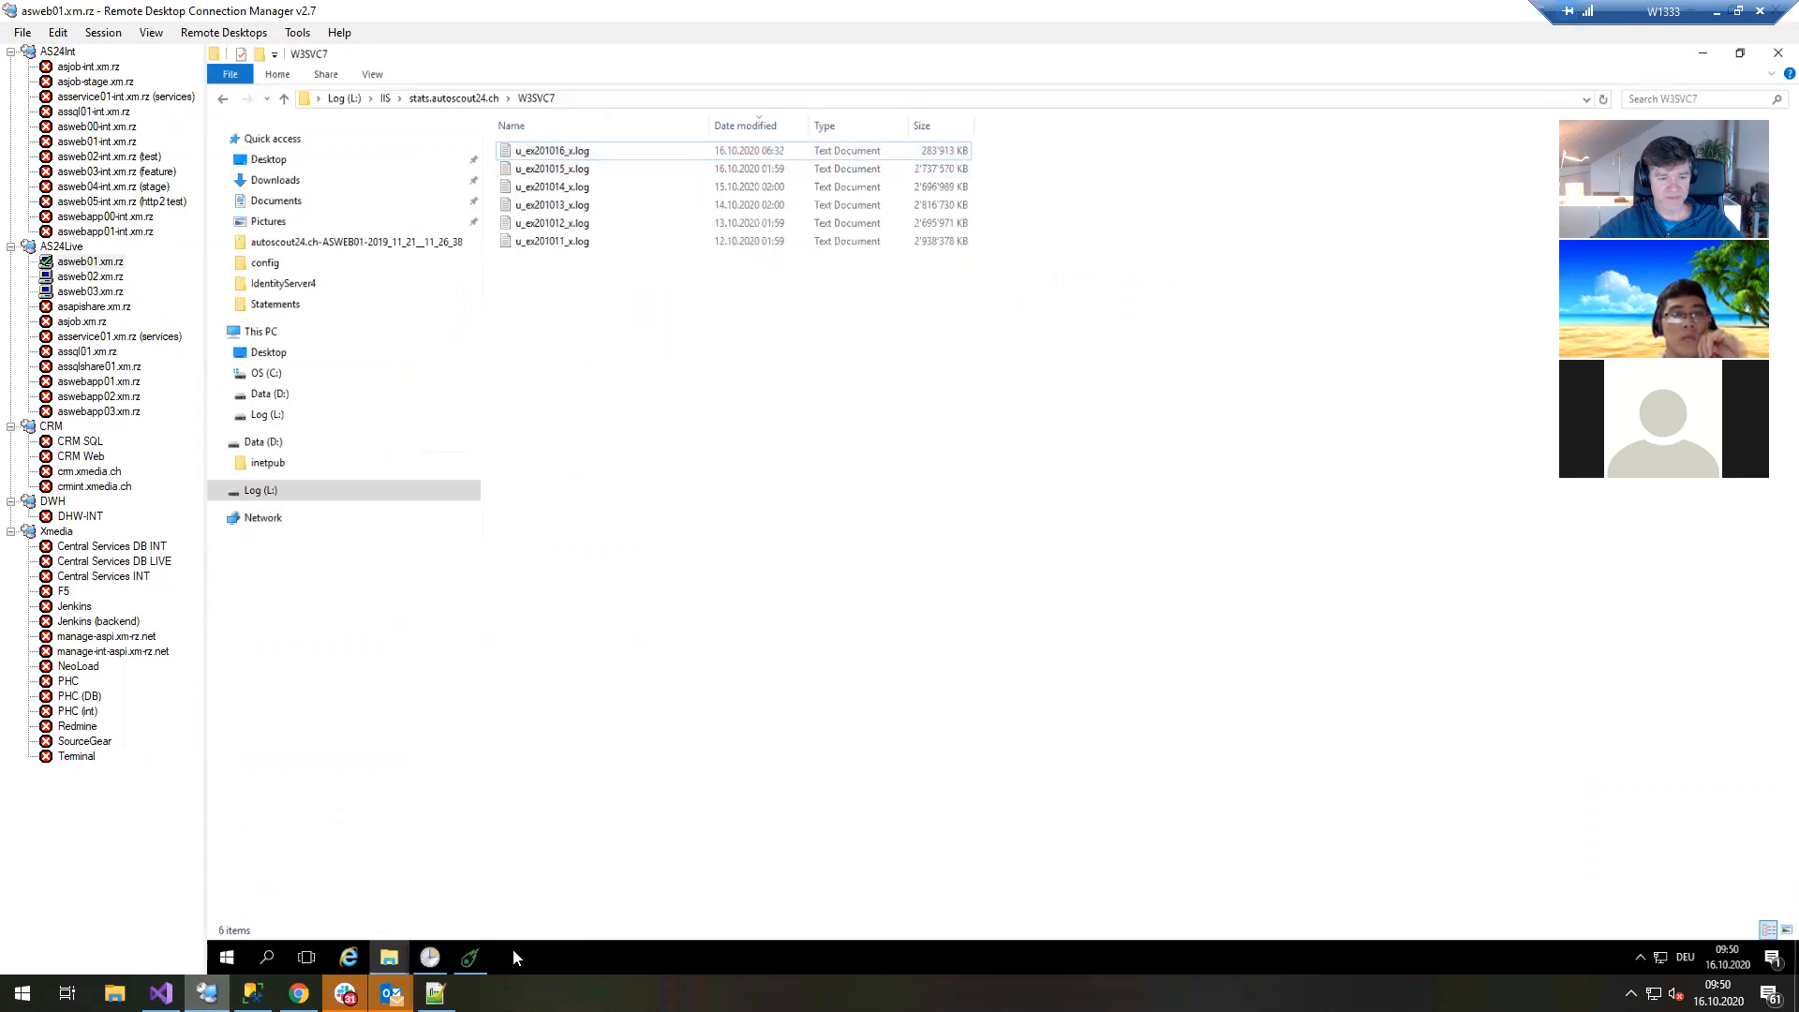
pyautogui.click(768, 242)
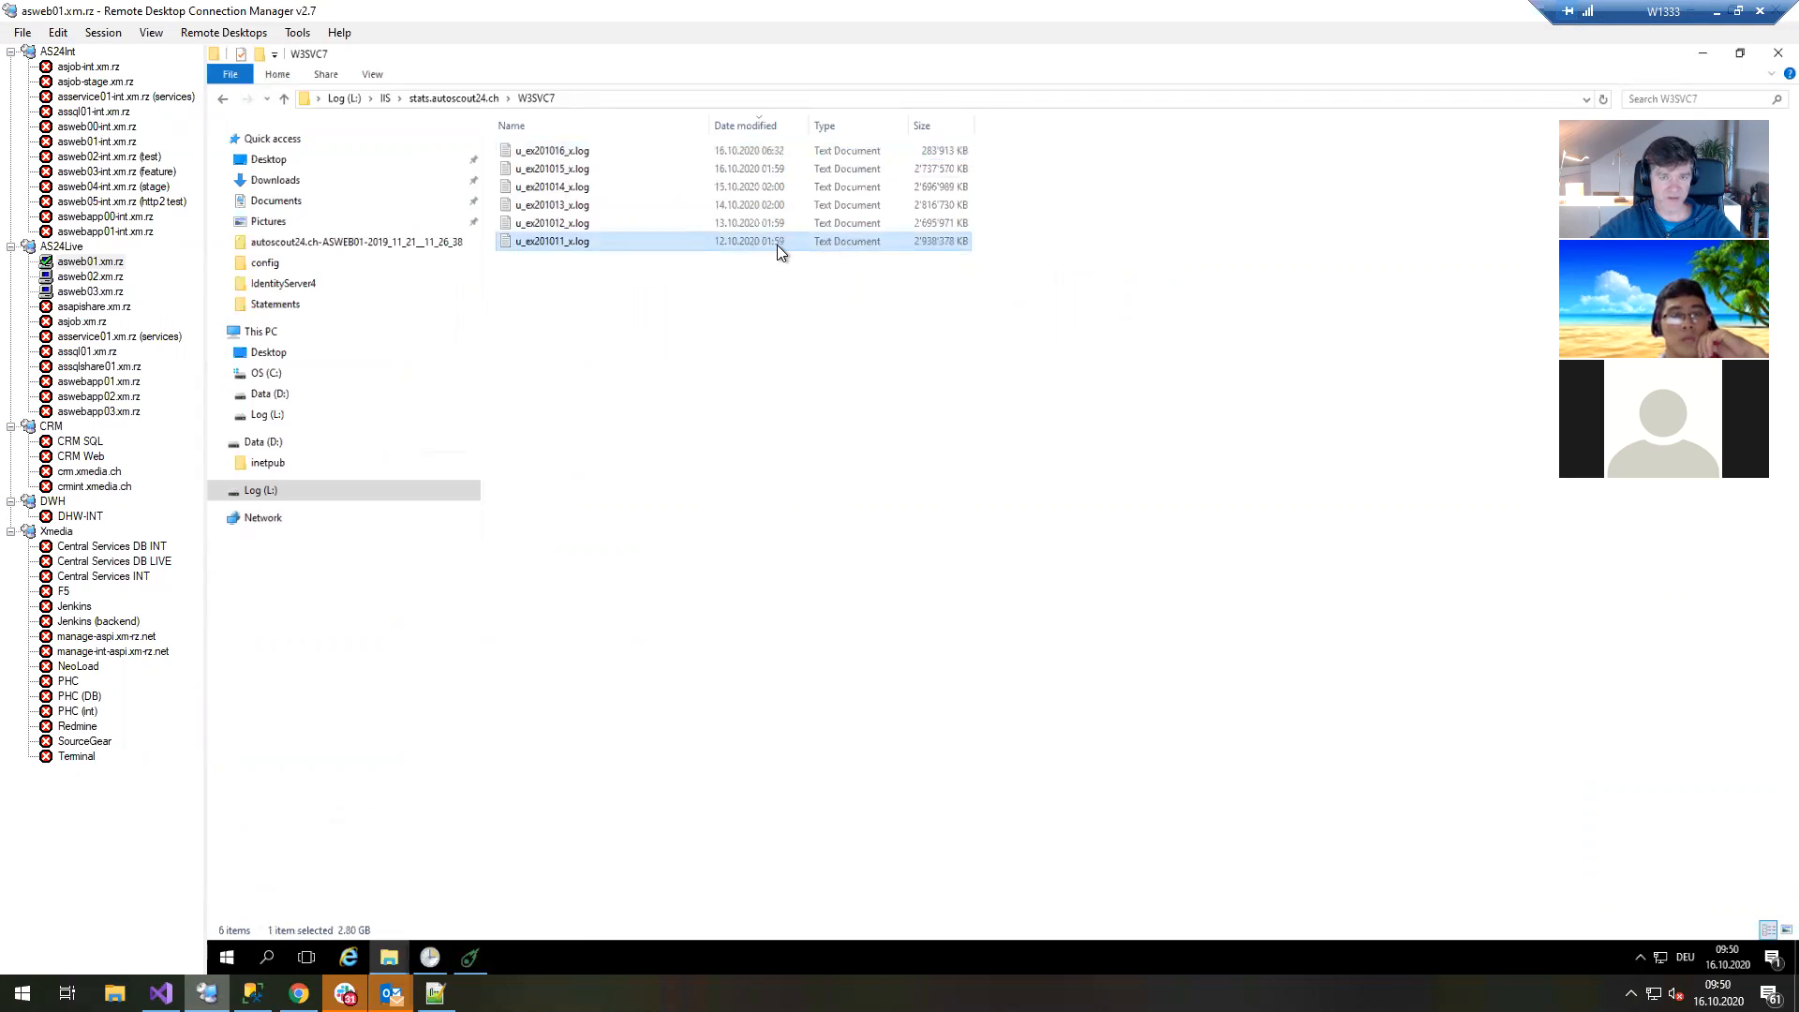
pyautogui.moveTo(474, 965)
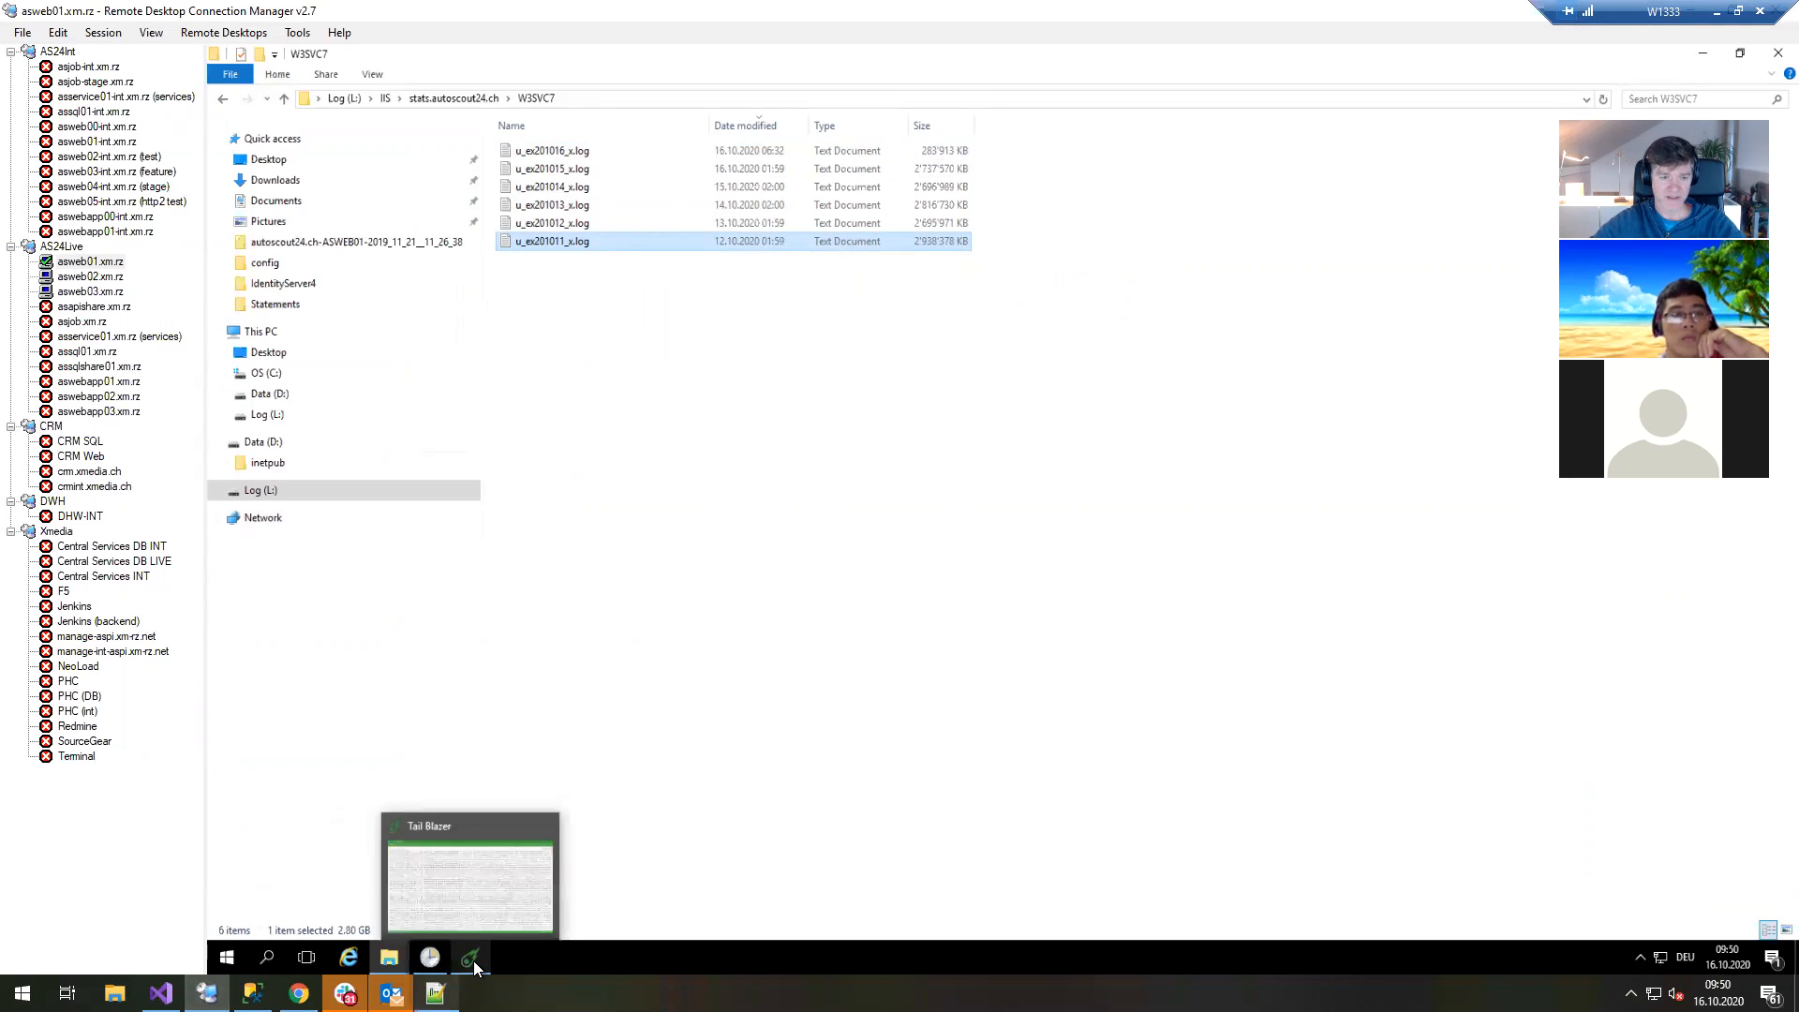
pyautogui.click(480, 903)
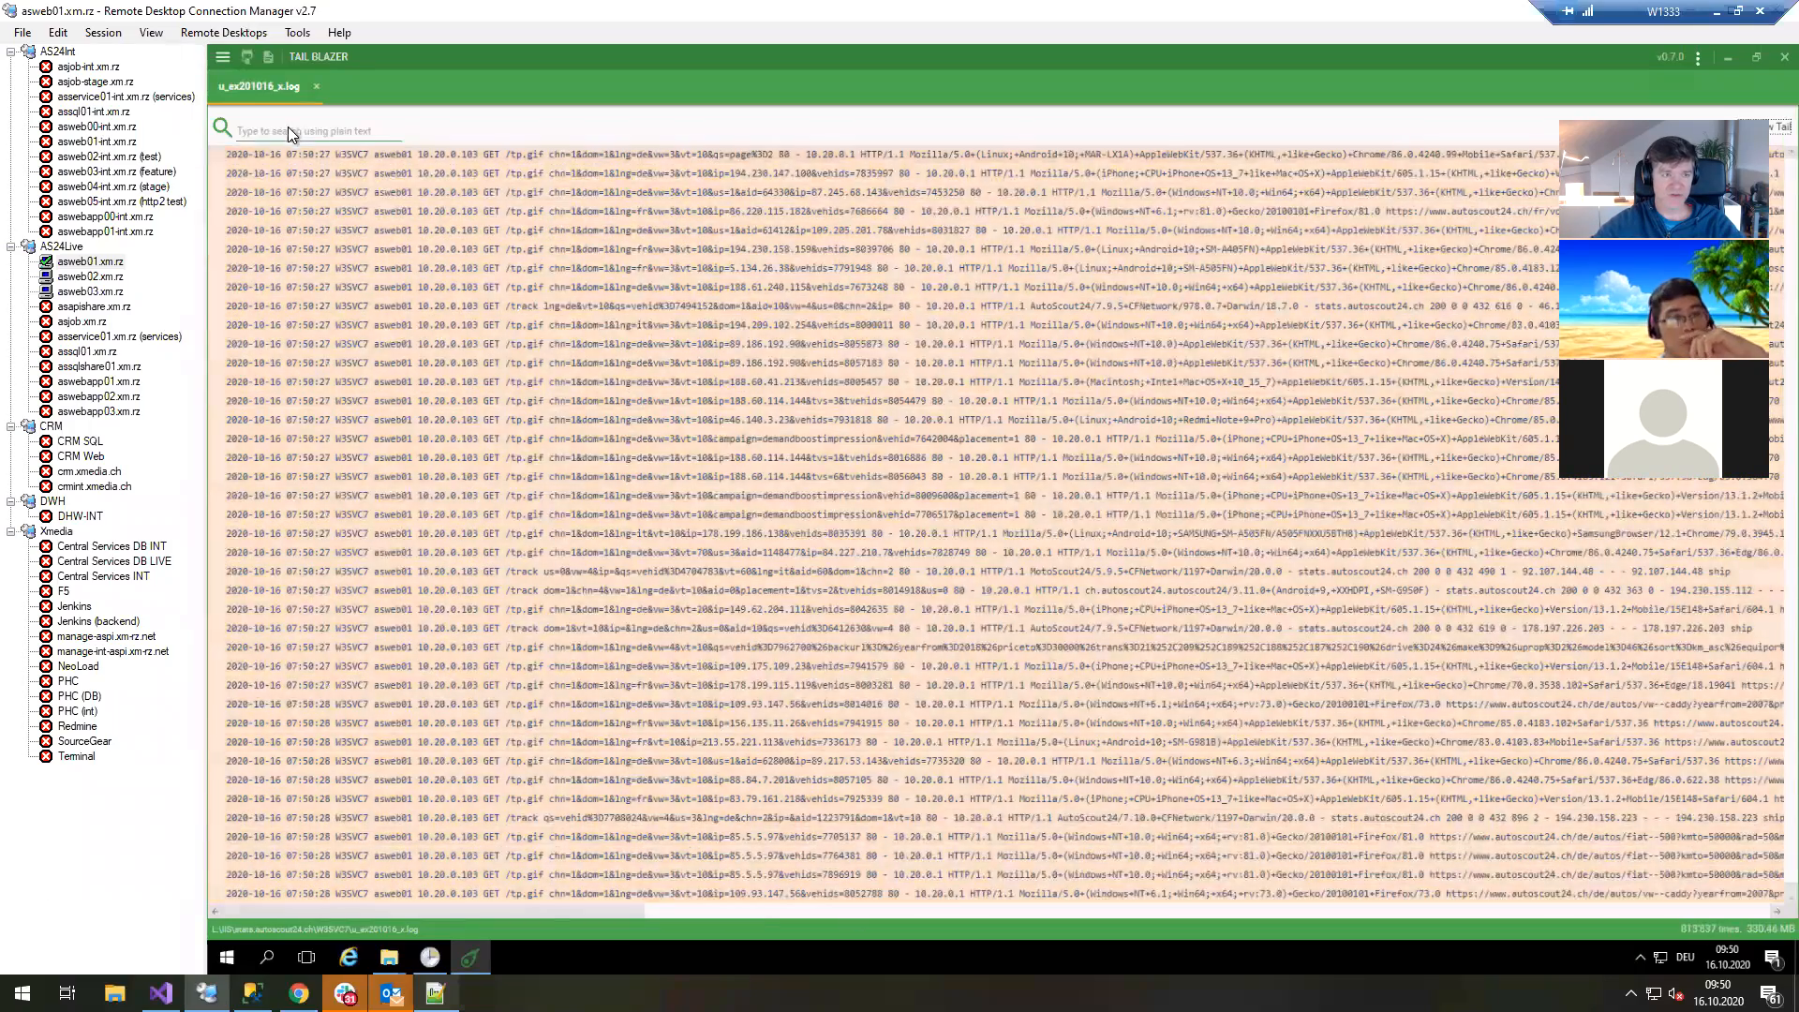
# Return from the live u_ex201016_x.log in Tail Blazer to the Kibana Discover page with the tracking entries.
pyautogui.click(288, 130)
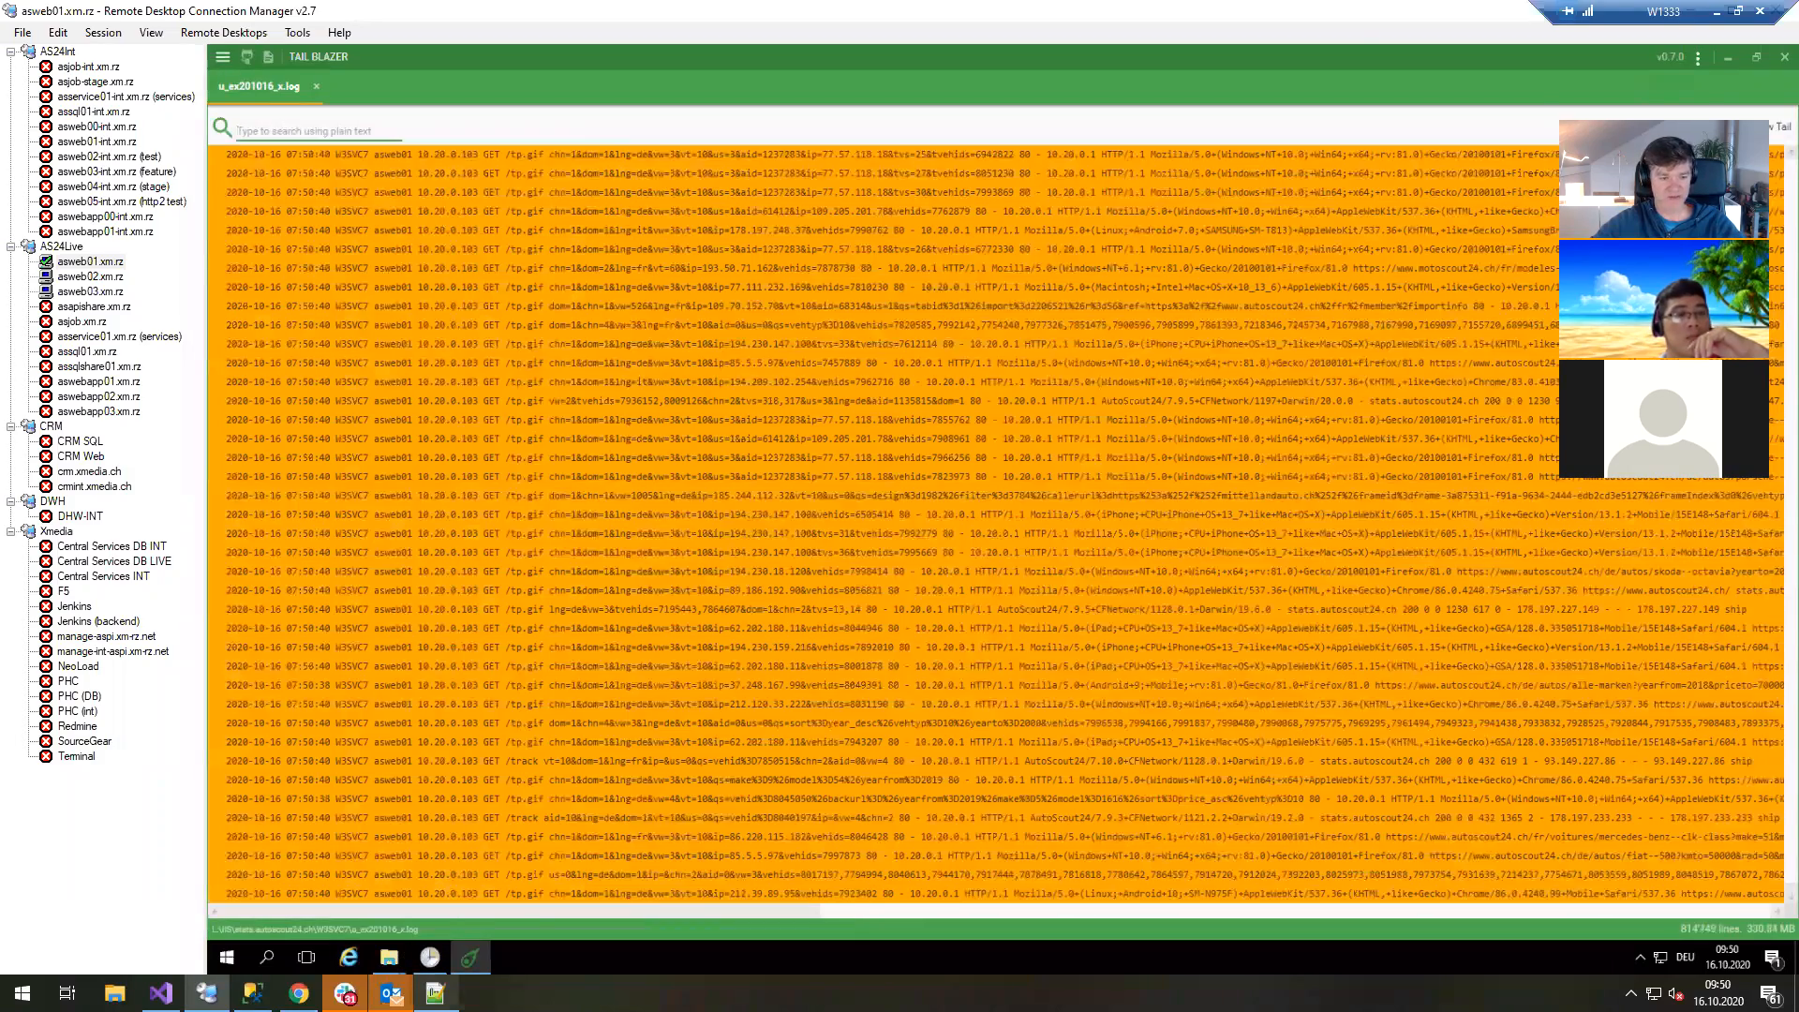
pyautogui.hotkey('alt', 'Tab')
pyautogui.moveTo(440, 442)
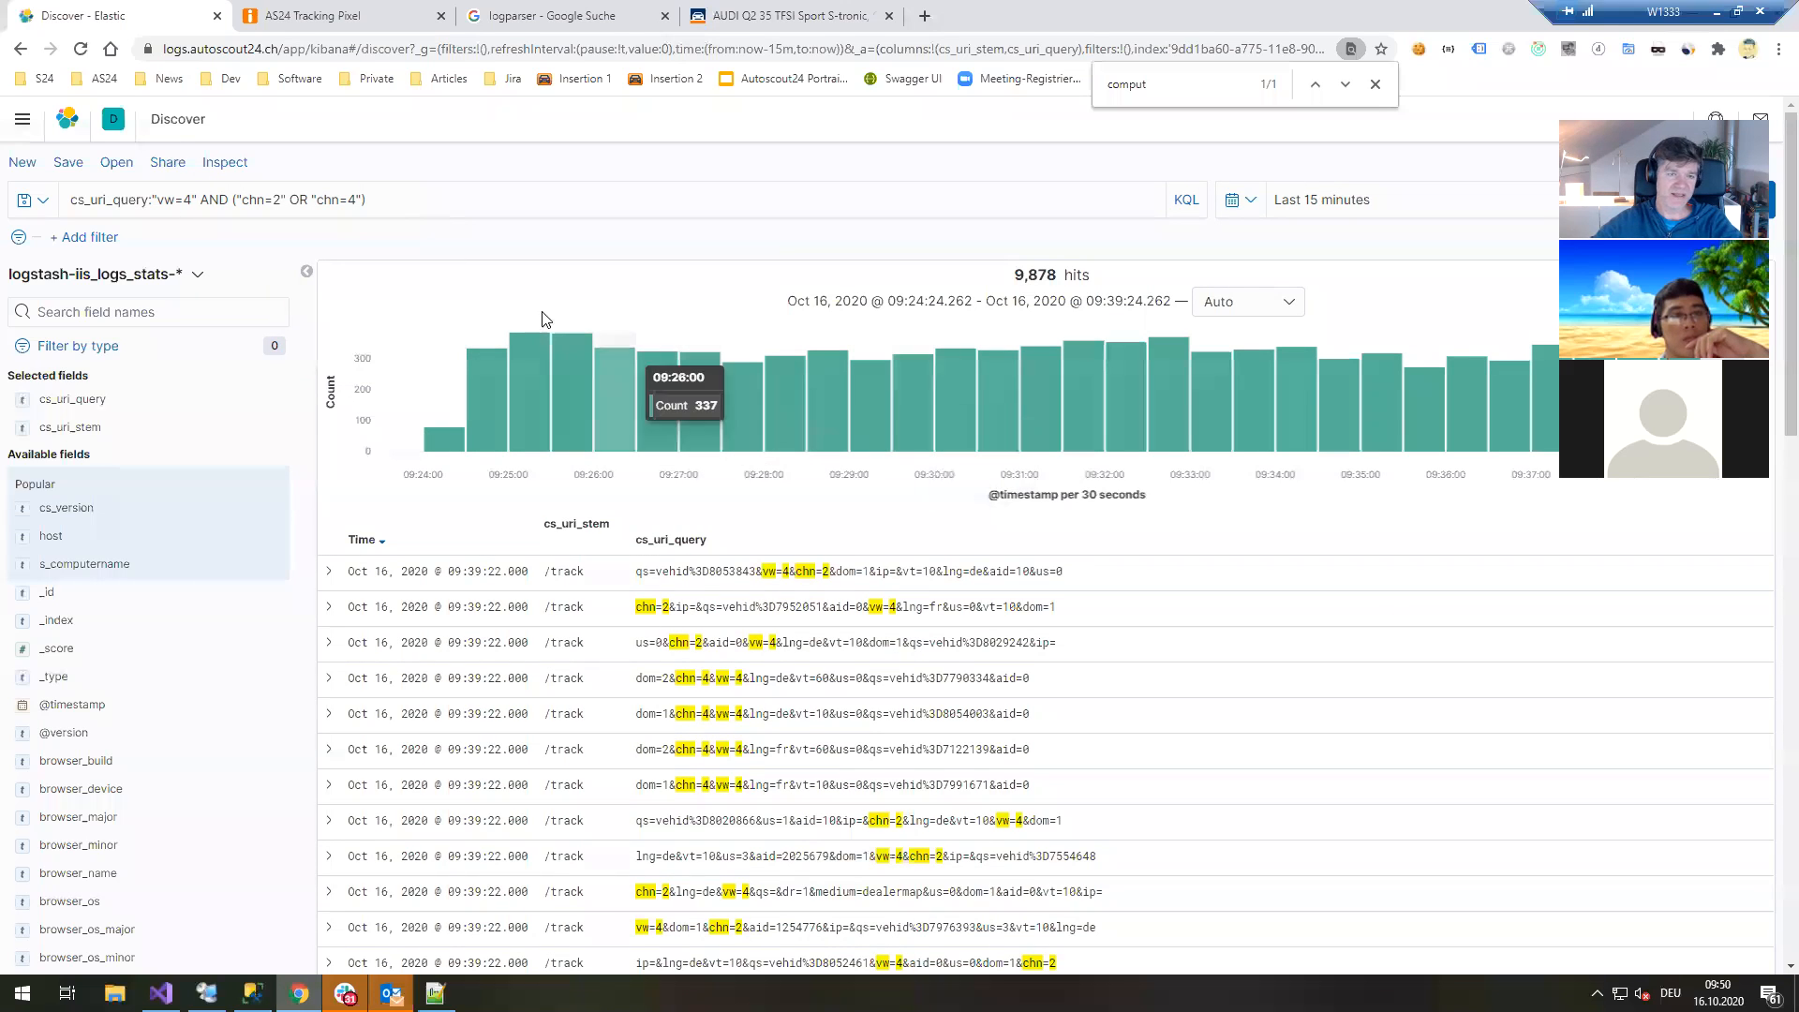
# Edit the Kibana search query to cs_uri_query:"vw=4" AND ("chn=1"), removing the chn=4 alternative.
pyautogui.click(419, 199)
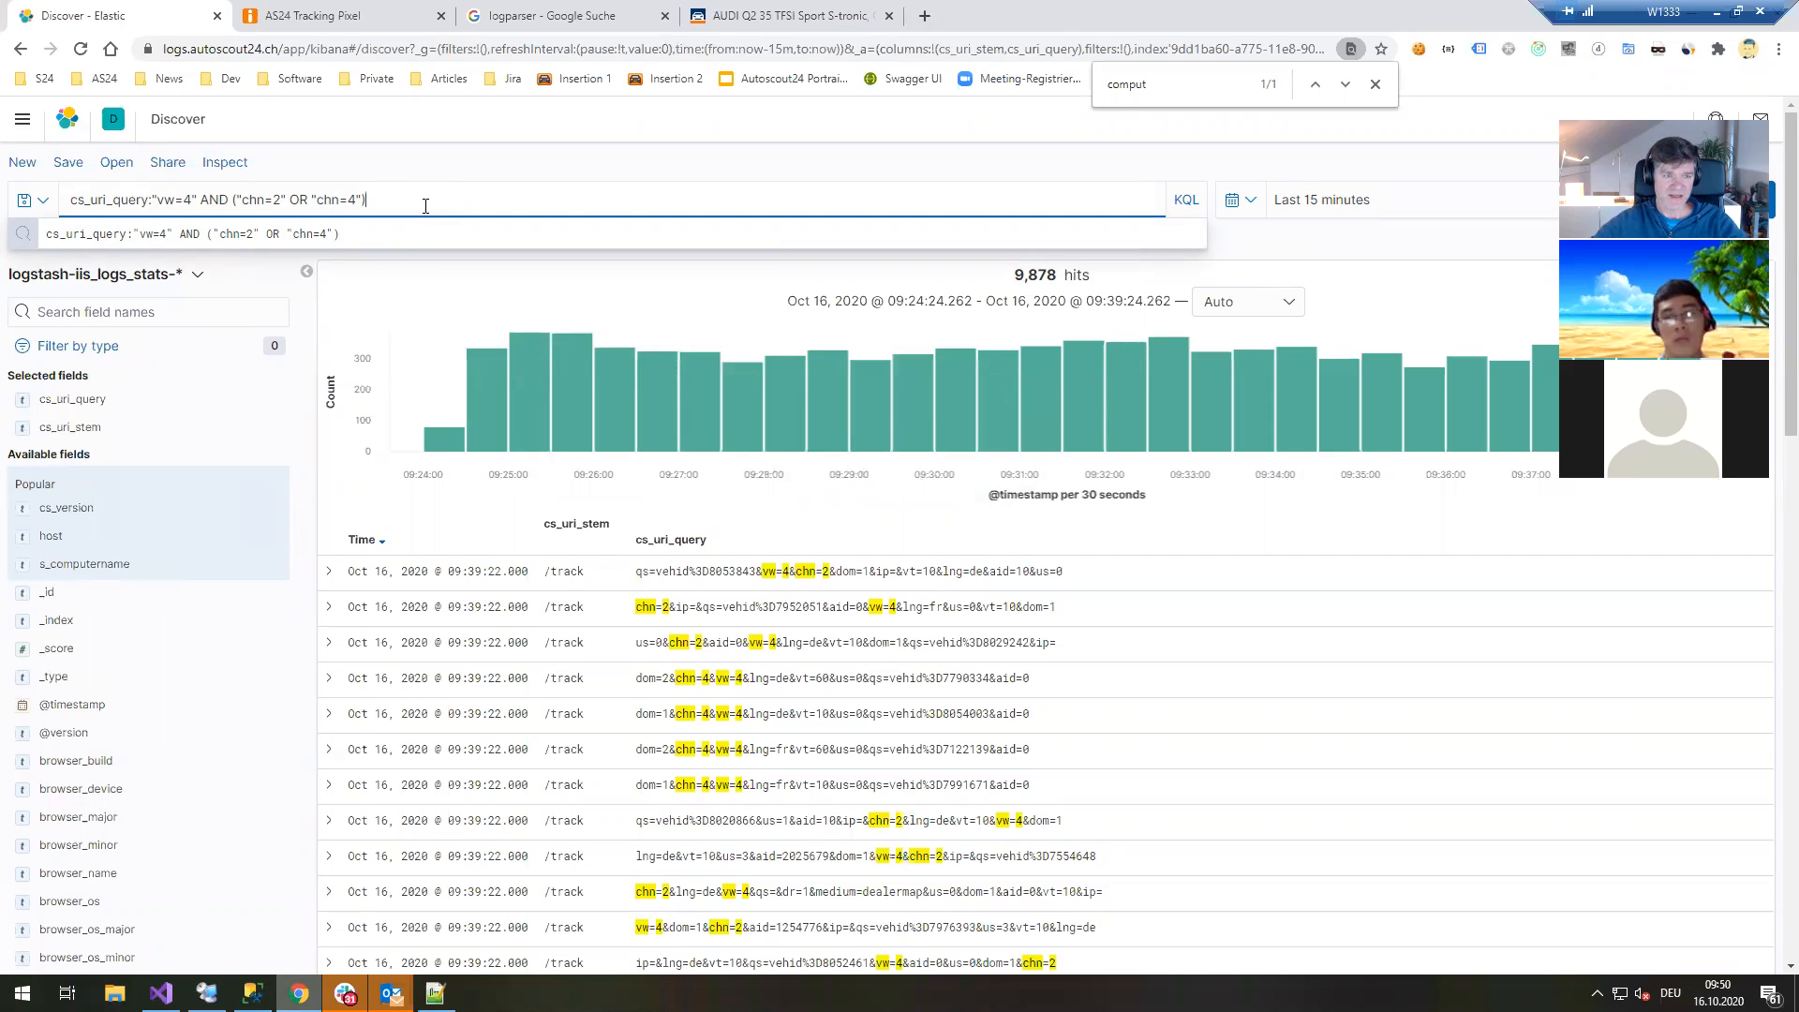
pyautogui.moveTo(271, 200); pyautogui.dragTo(284, 200)
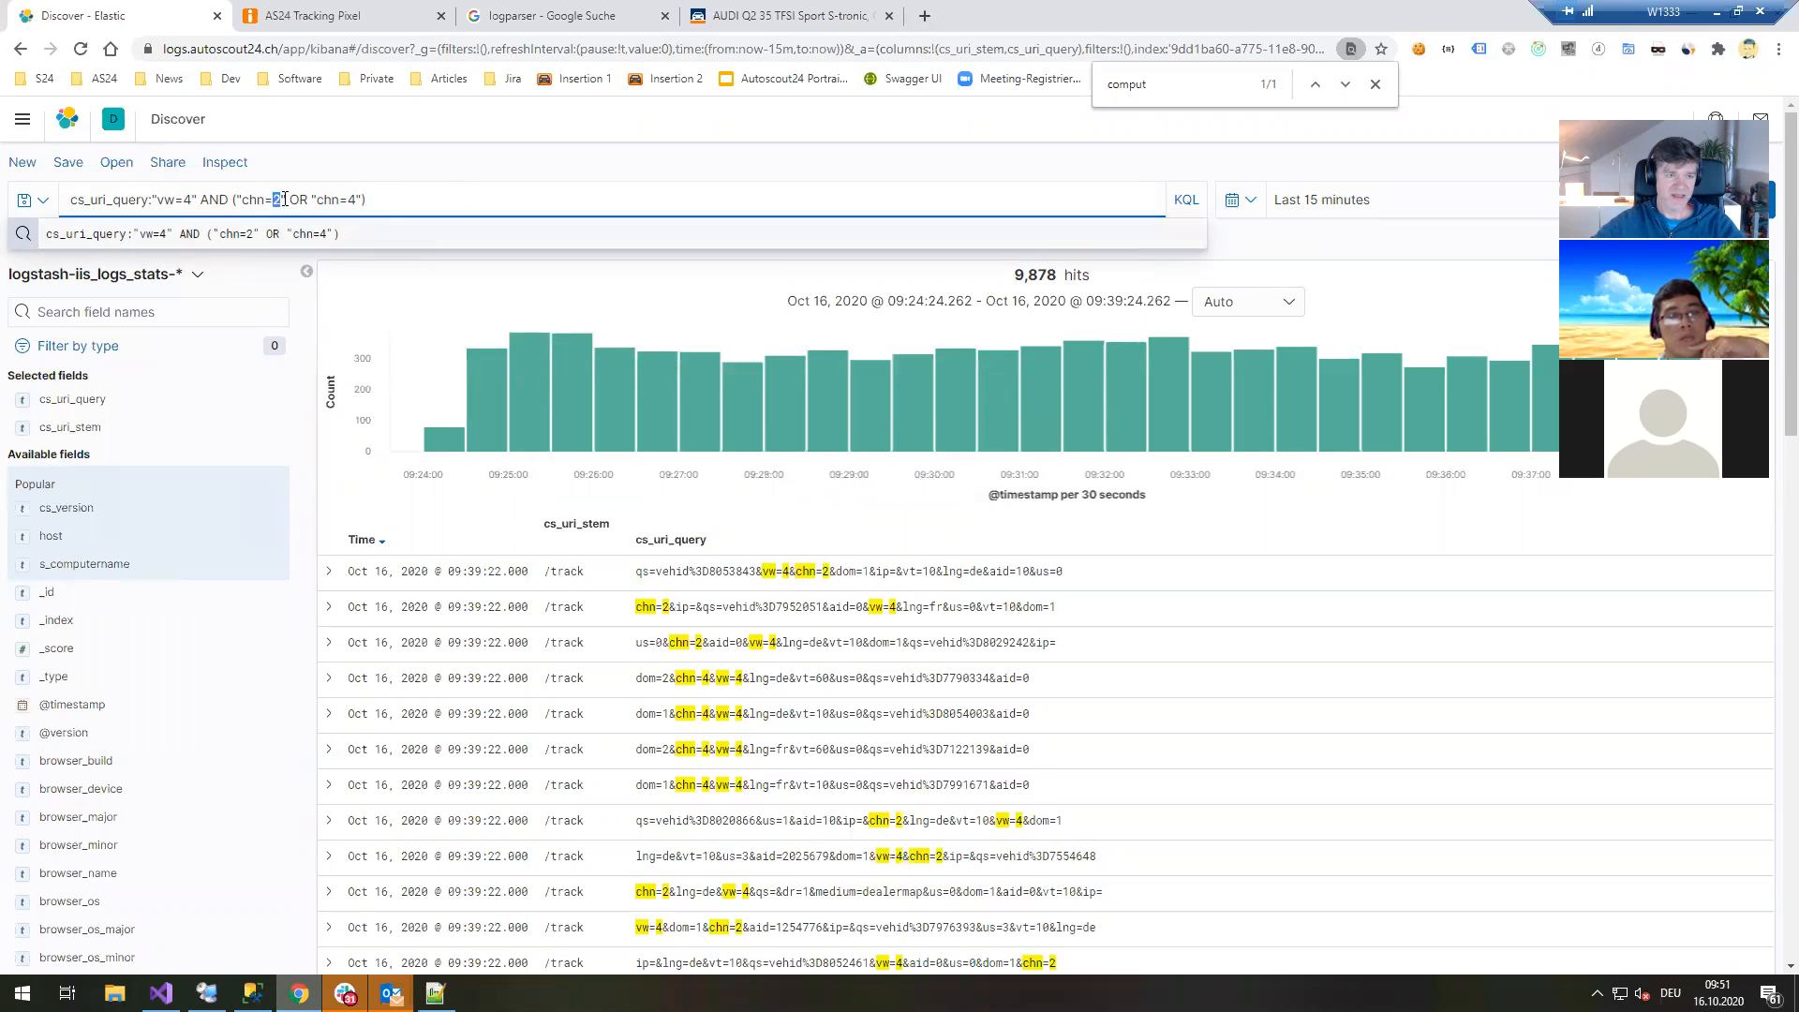
pyautogui.write('1')
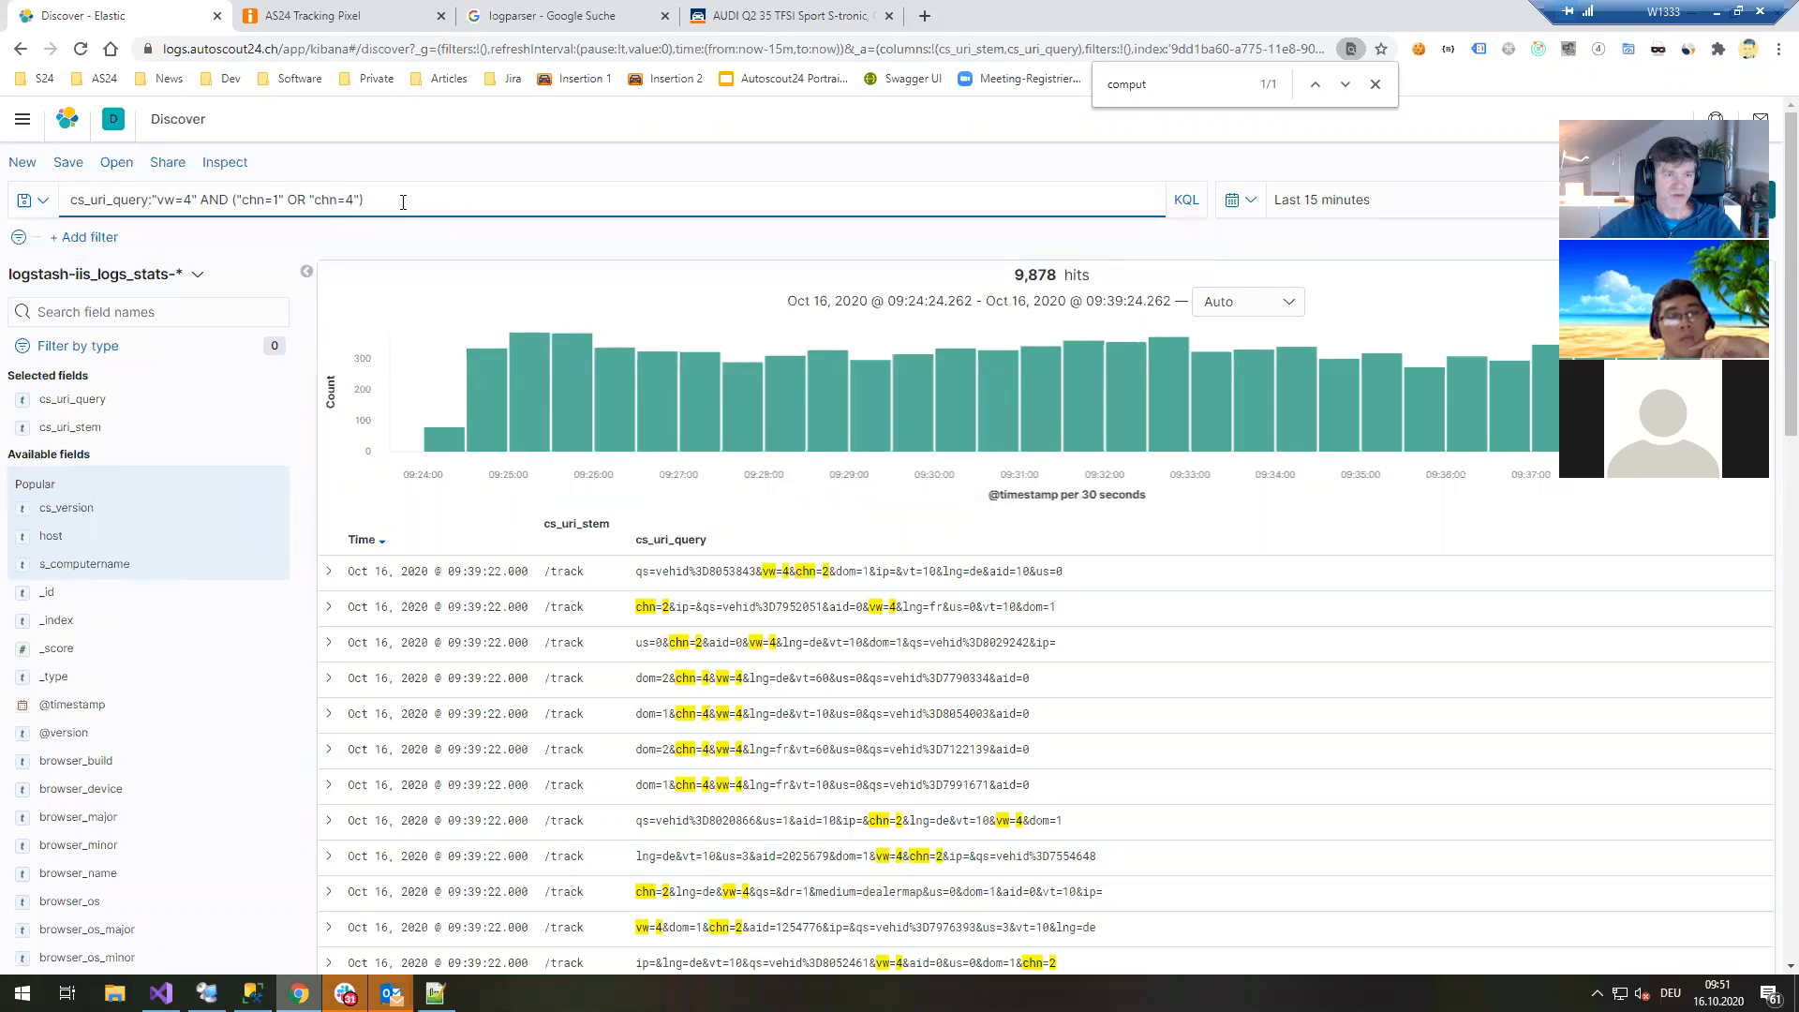
pyautogui.doubleClick(278, 199)
pyautogui.click(313, 200)
pyautogui.moveTo(288, 198); pyautogui.dragTo(691, 182)
pyautogui.press('BackSpace')
pyautogui.write(')')
# Point out the vw value in the query, run the search and refresh the results for the last 15 minutes.
pyautogui.doubleClick(185, 200)
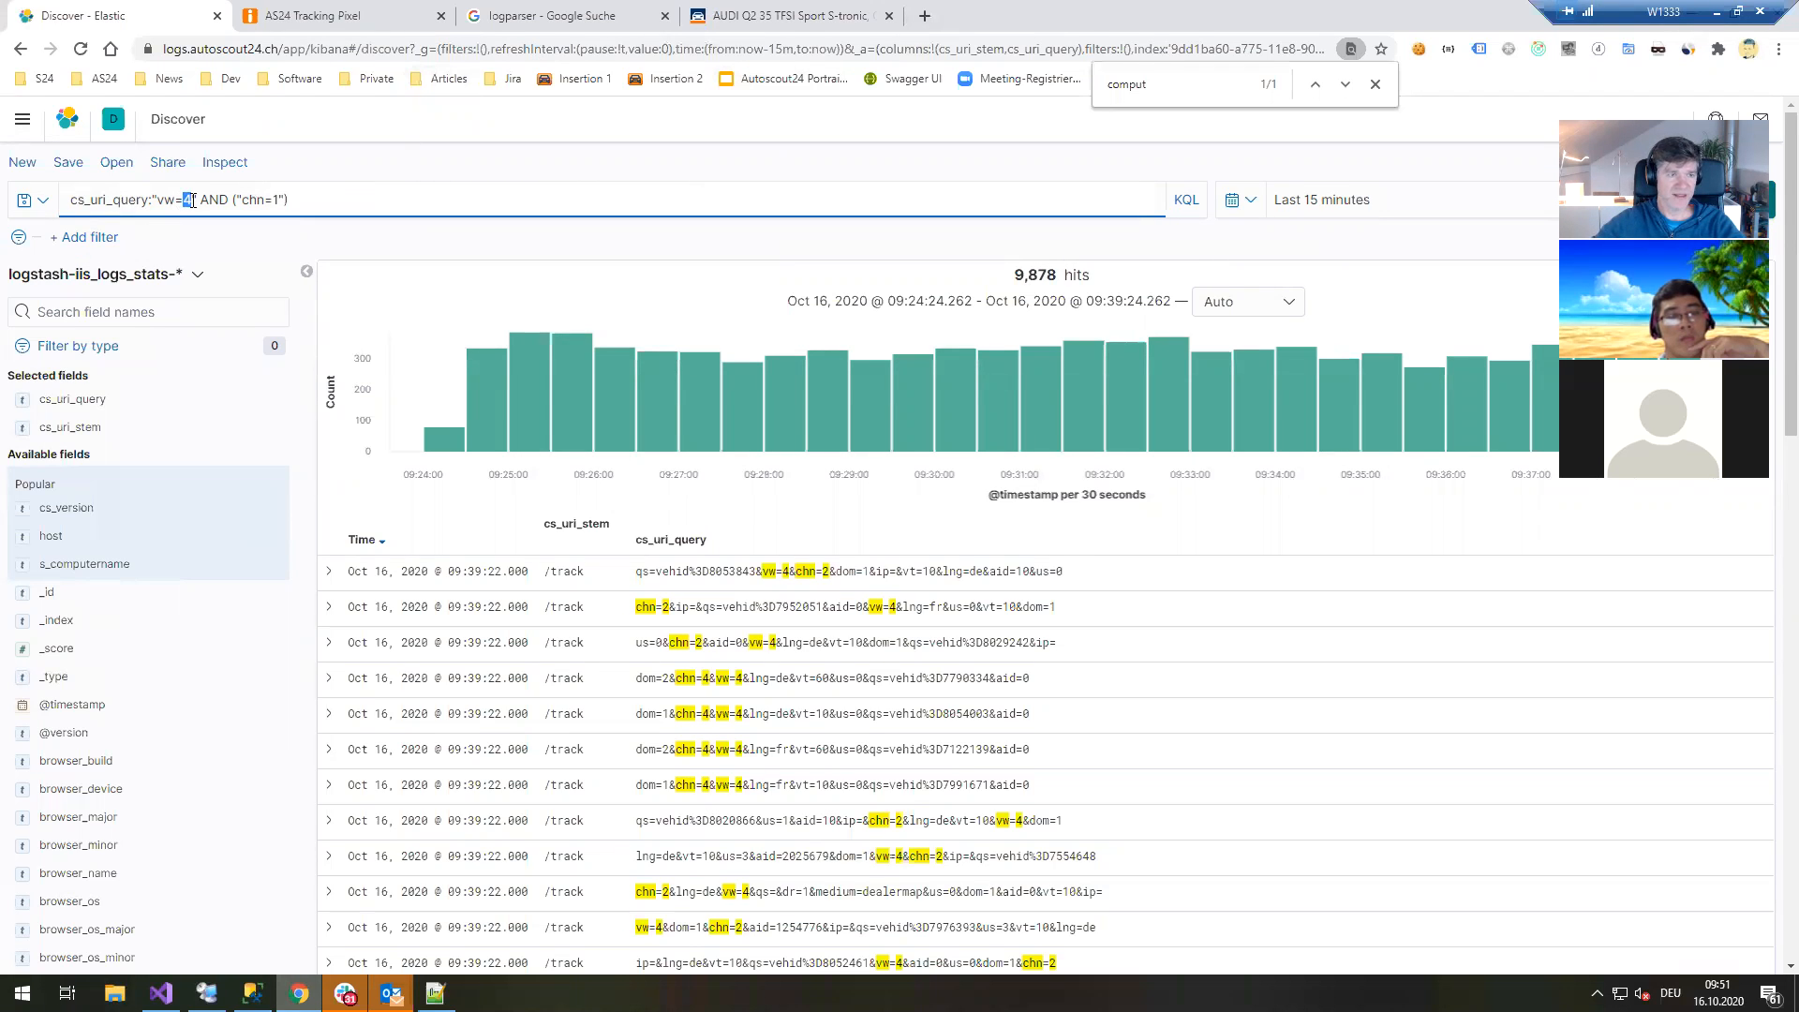
pyautogui.click(337, 198)
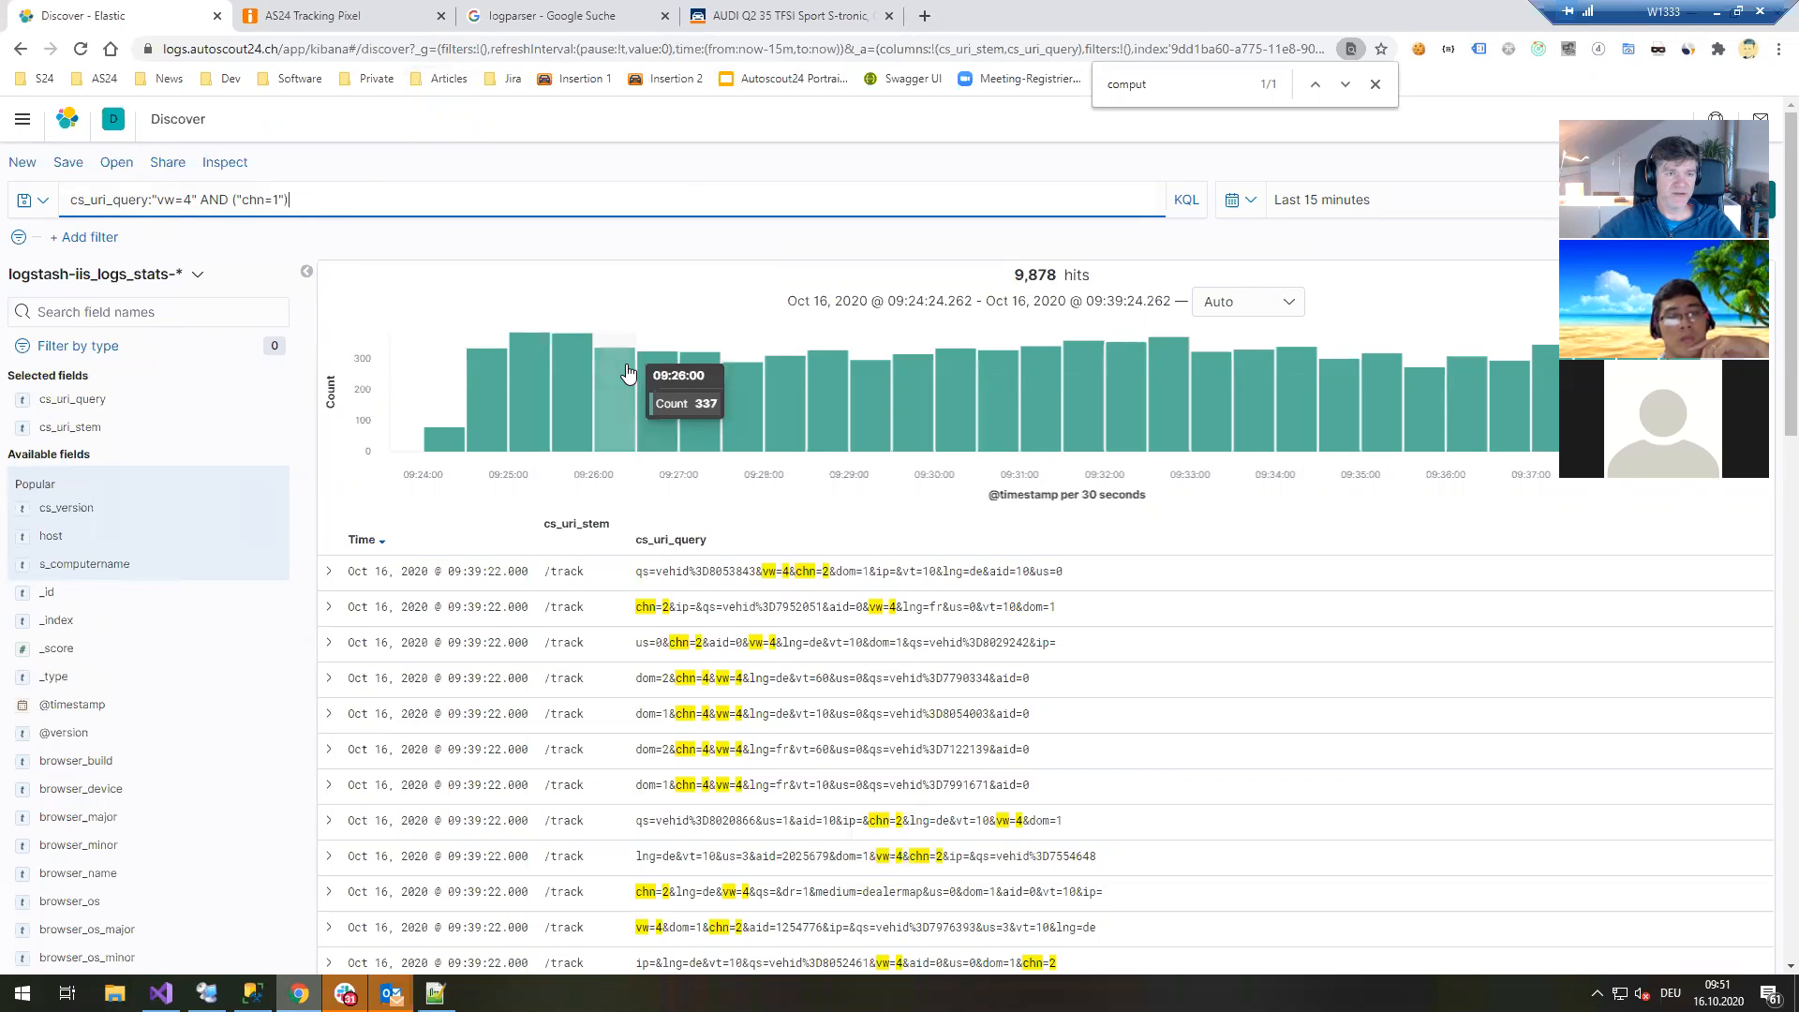
pyautogui.press('Return')
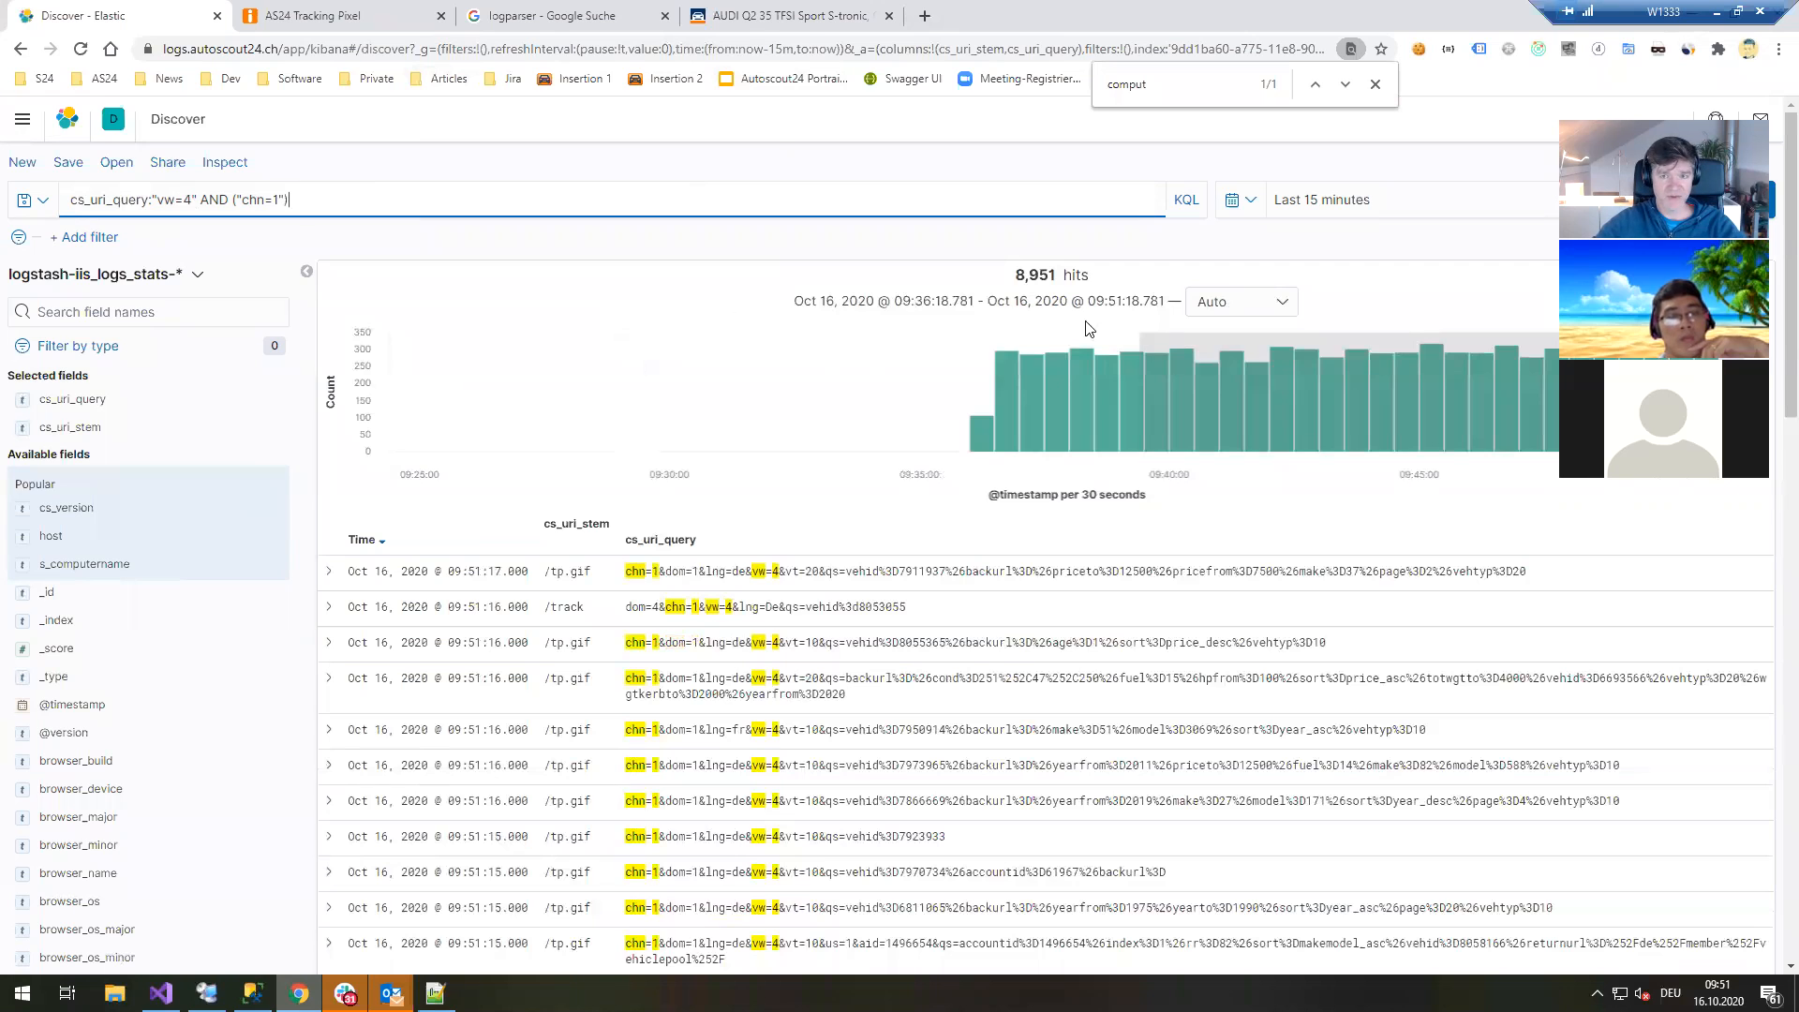
pyautogui.click(1722, 199)
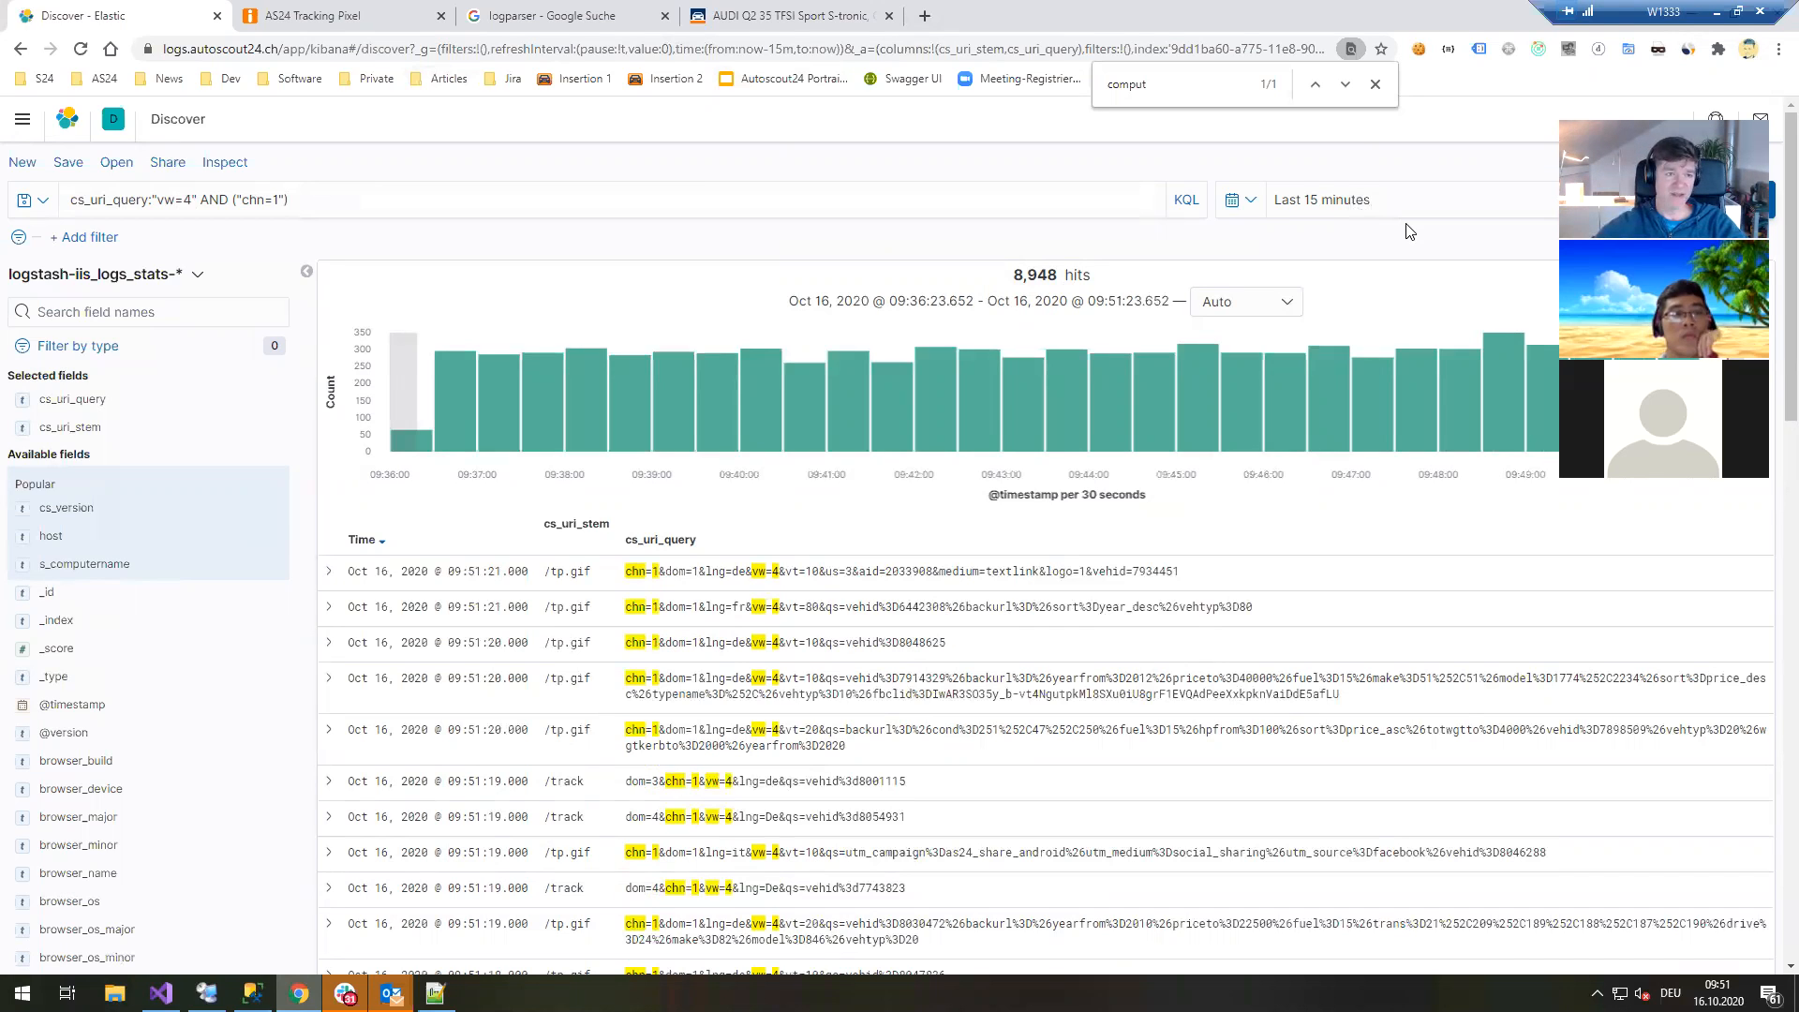
# Change the channel condition in the Kibana query to "chn=3" without running the search.
pyautogui.click(343, 210)
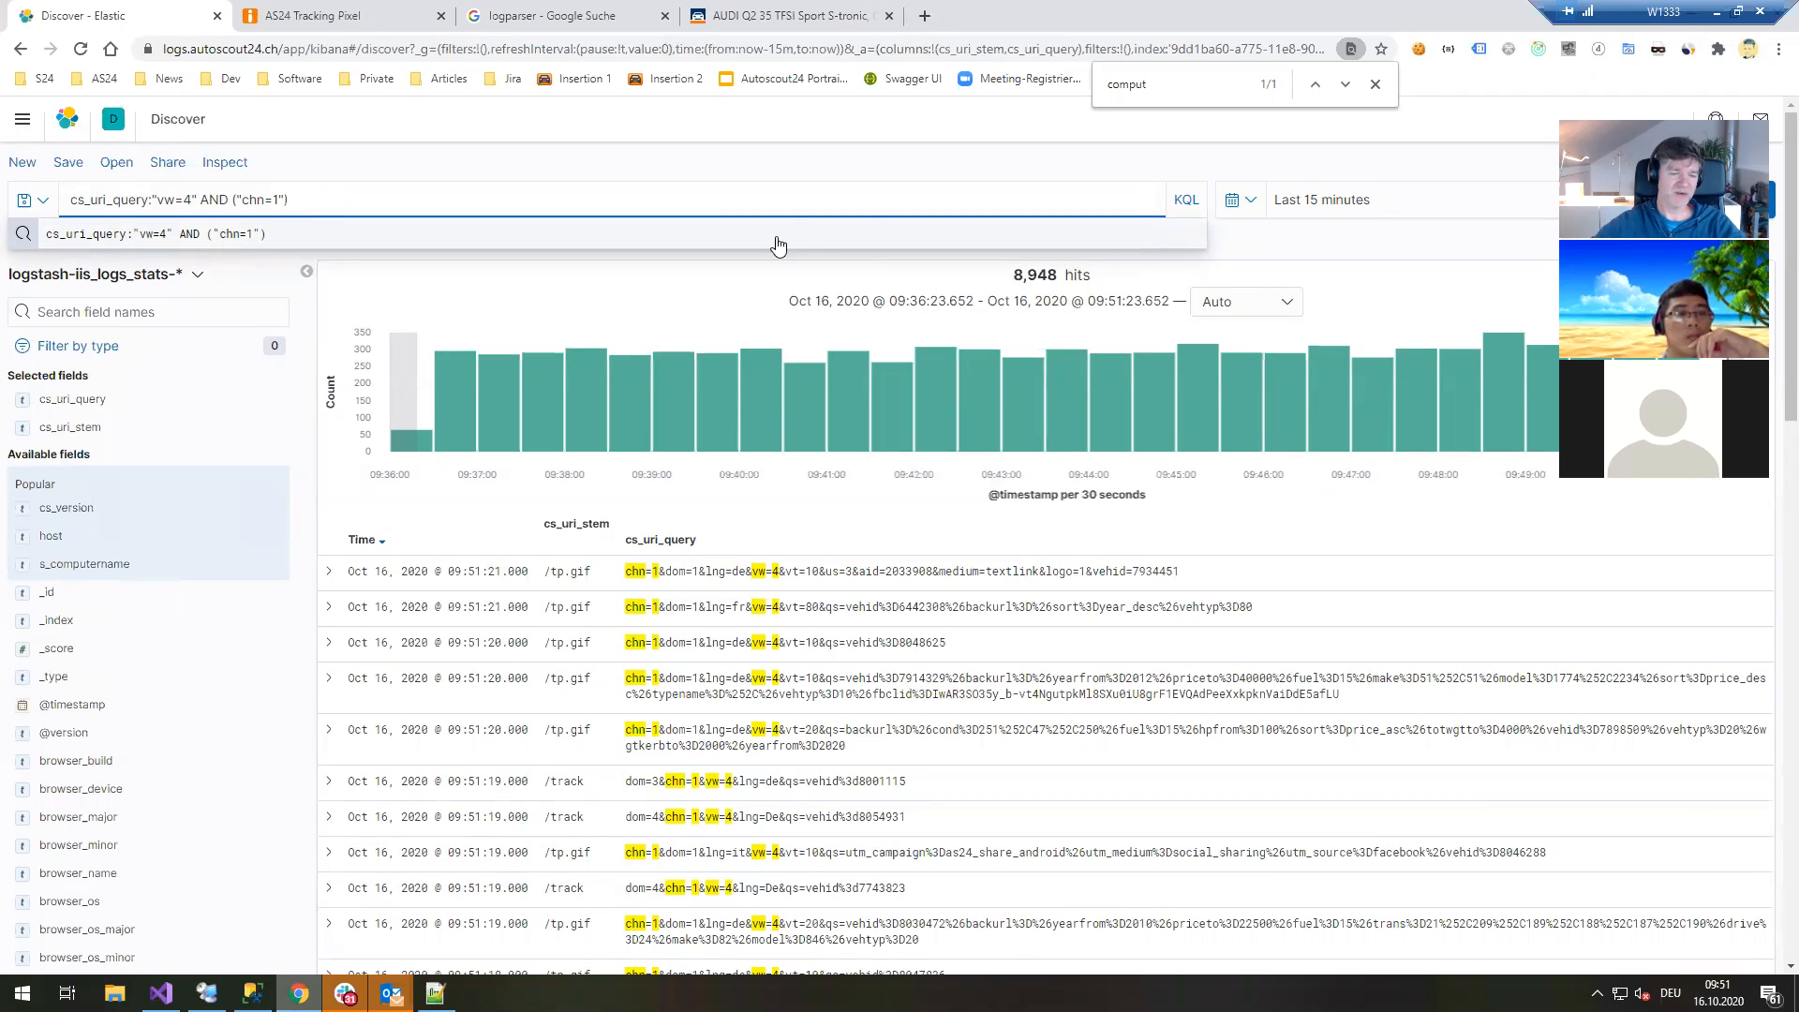
pyautogui.moveTo(281, 200); pyautogui.dragTo(273, 200)
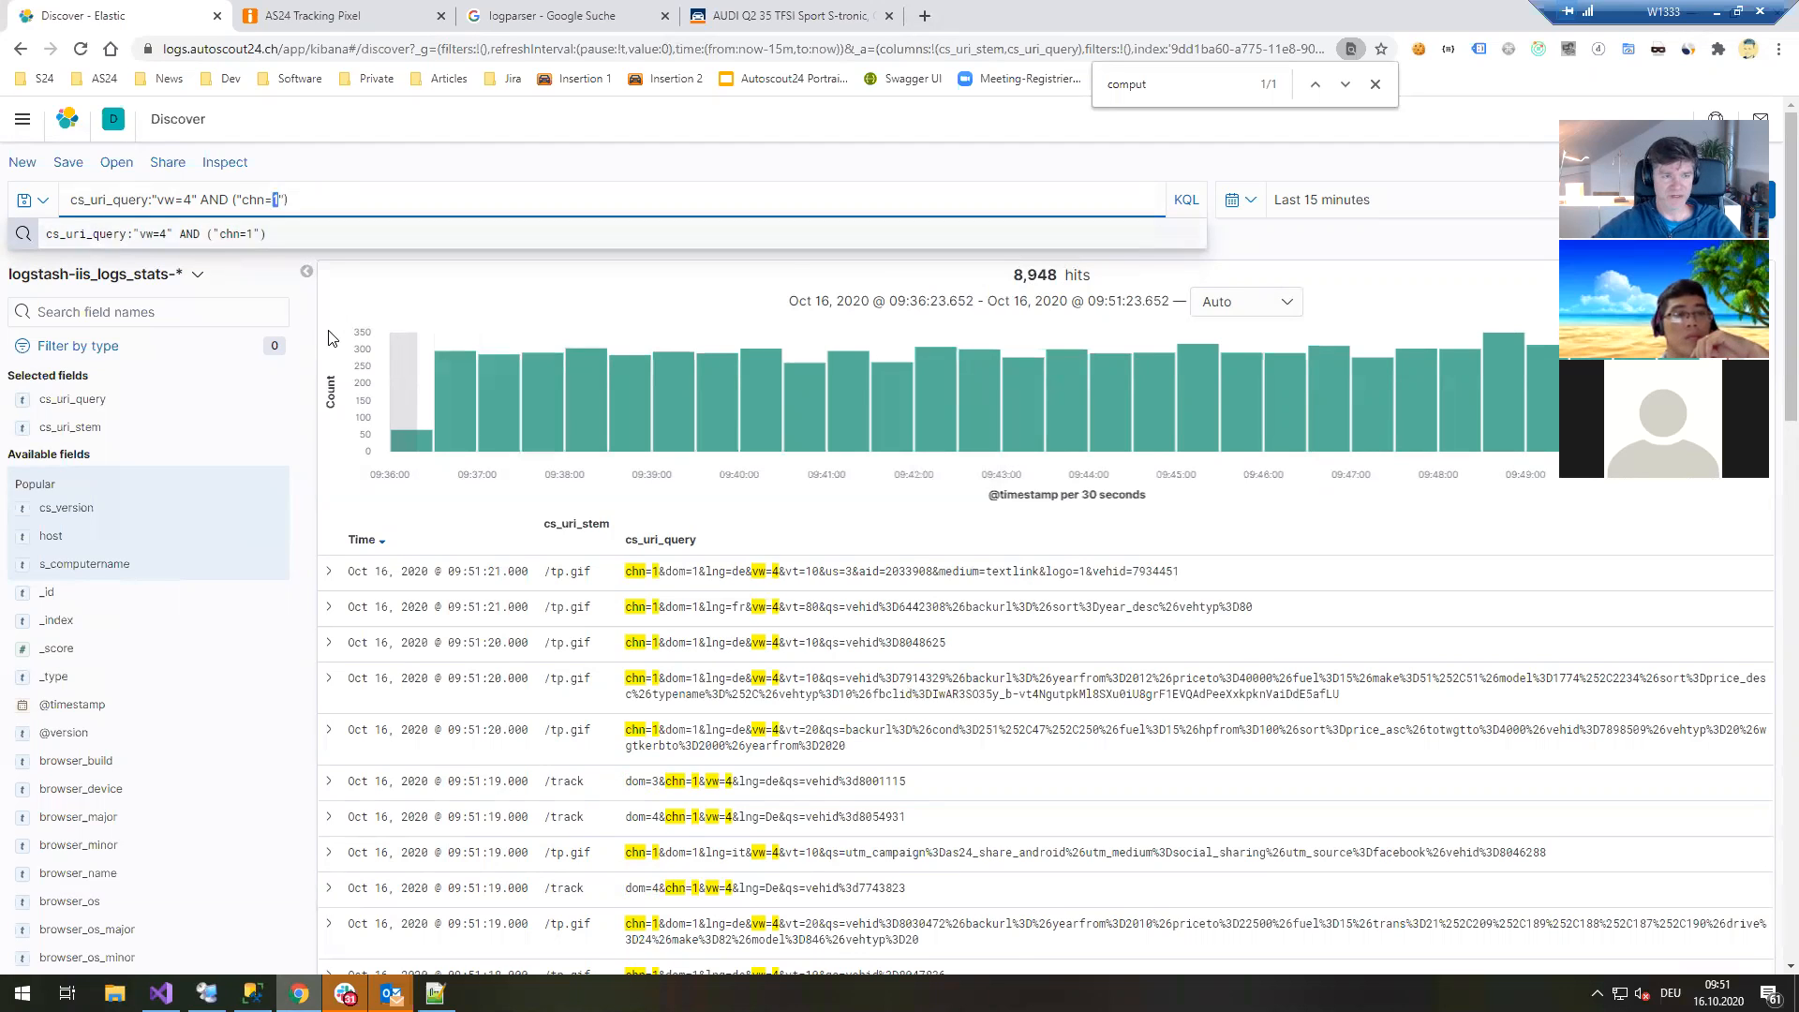
pyautogui.write('3')
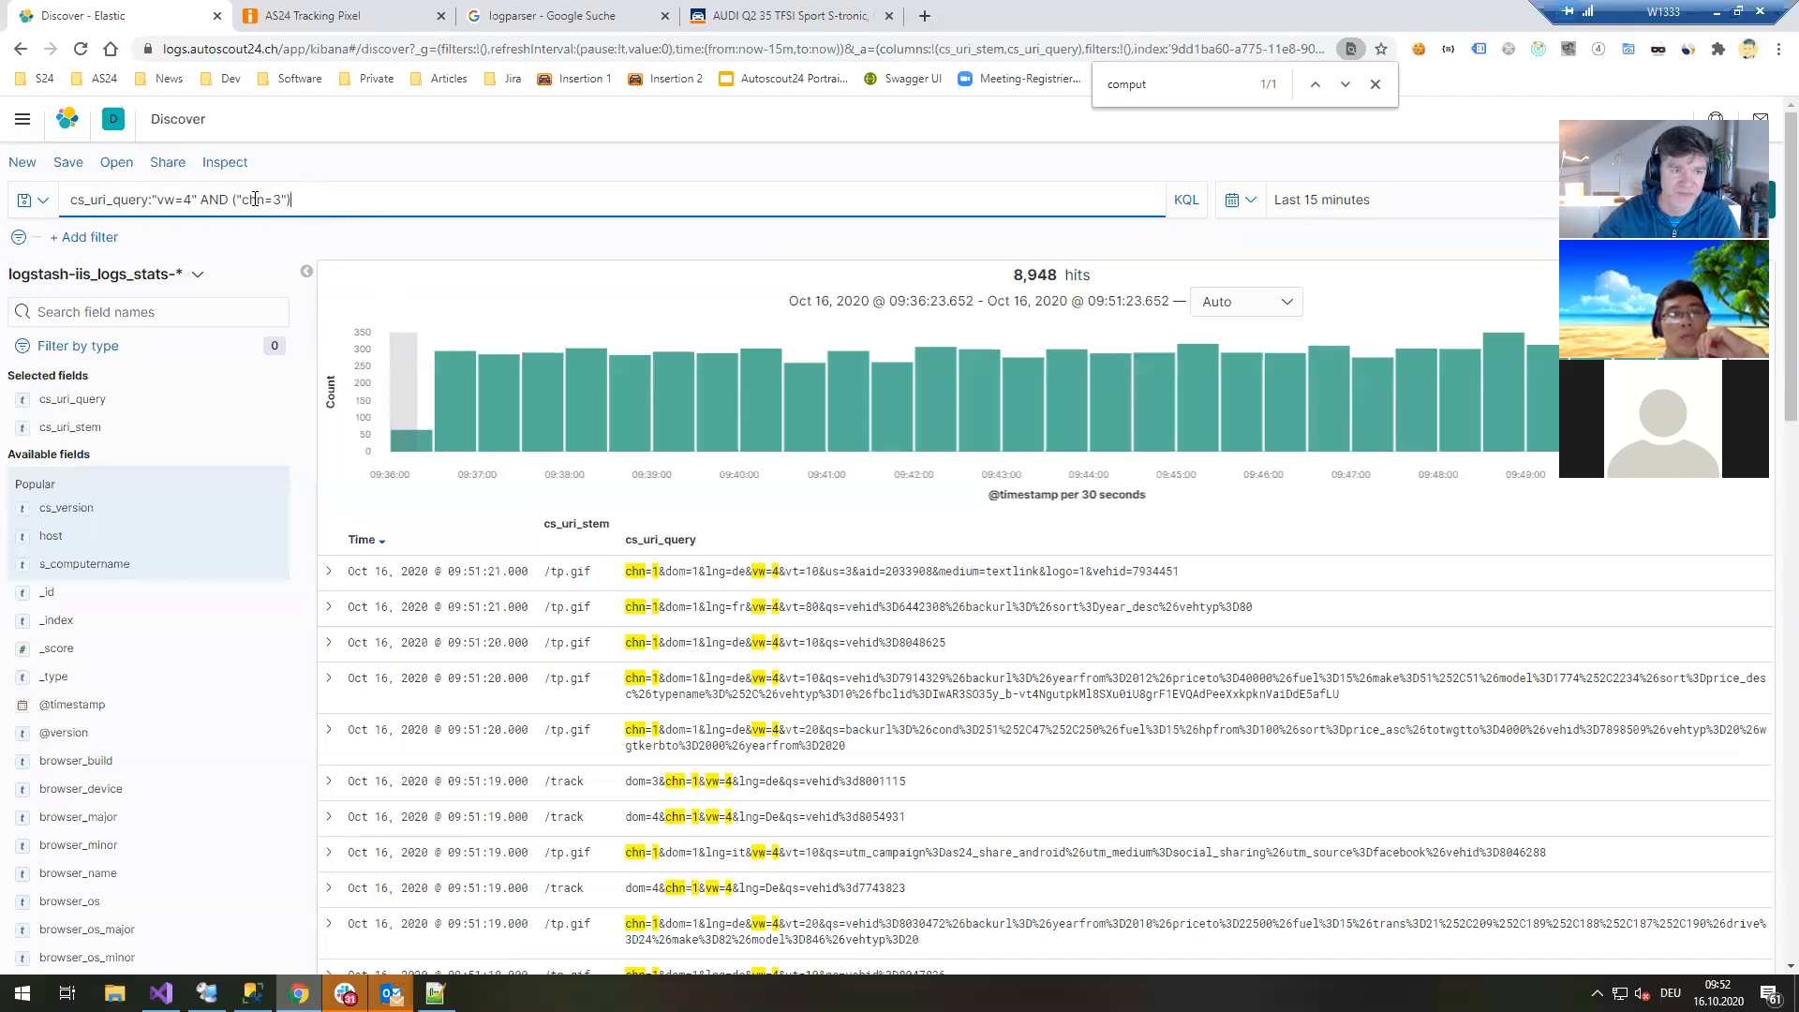
# Highlight the whole query and the 09:51:20 log entry with vt=20, and look through the tracking entries.
pyautogui.hotkey('ctrl', 'a')
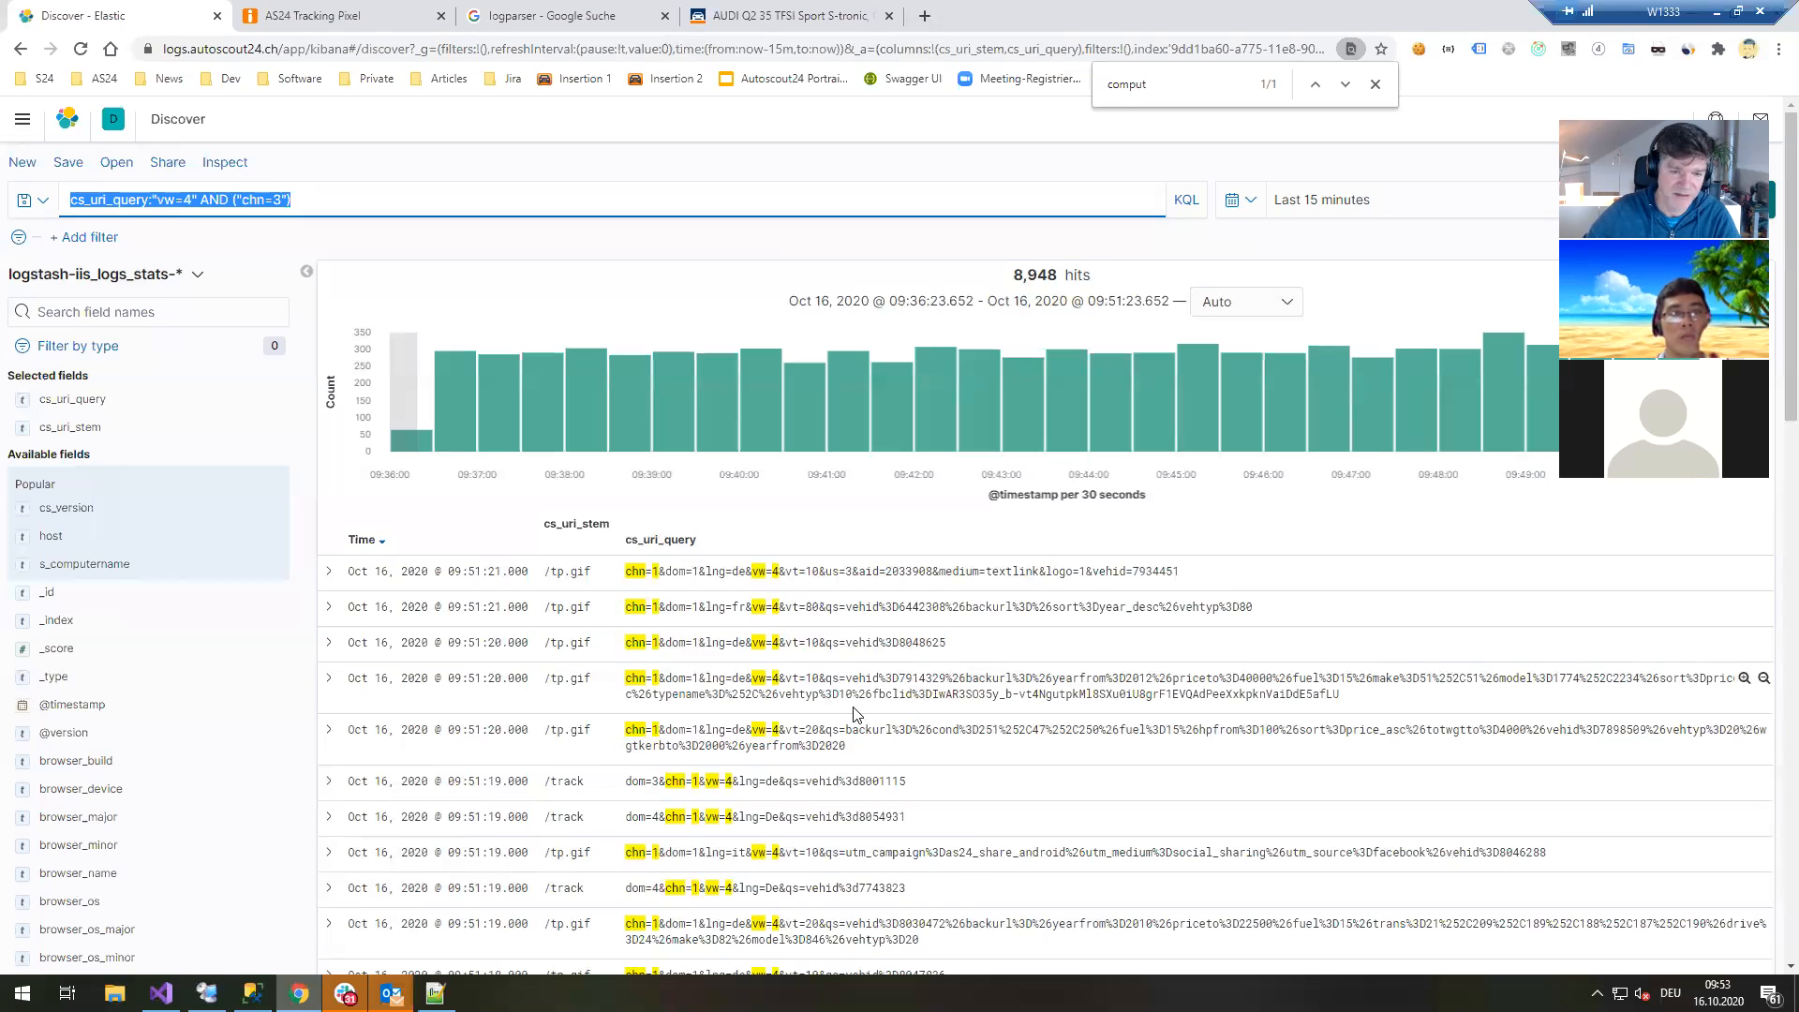
pyautogui.moveTo(626, 730); pyautogui.dragTo(824, 770)
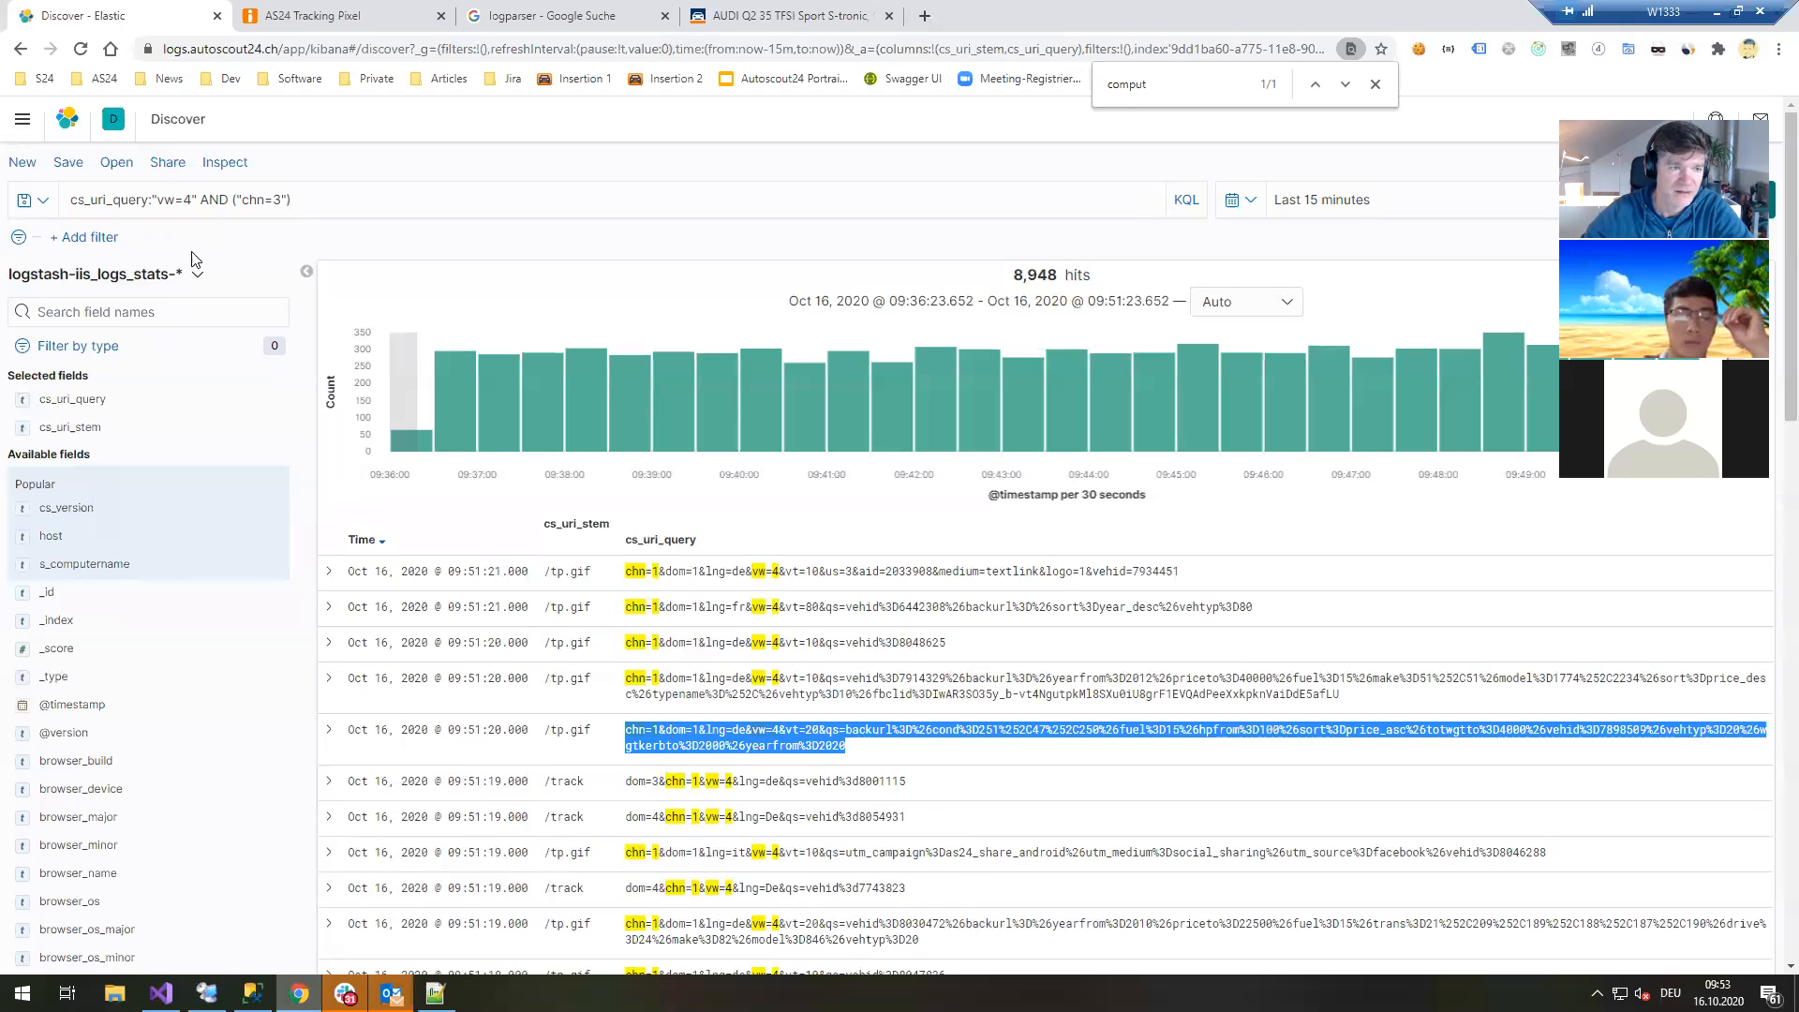
pyautogui.moveTo(296, 201); pyautogui.dragTo(65, 199)
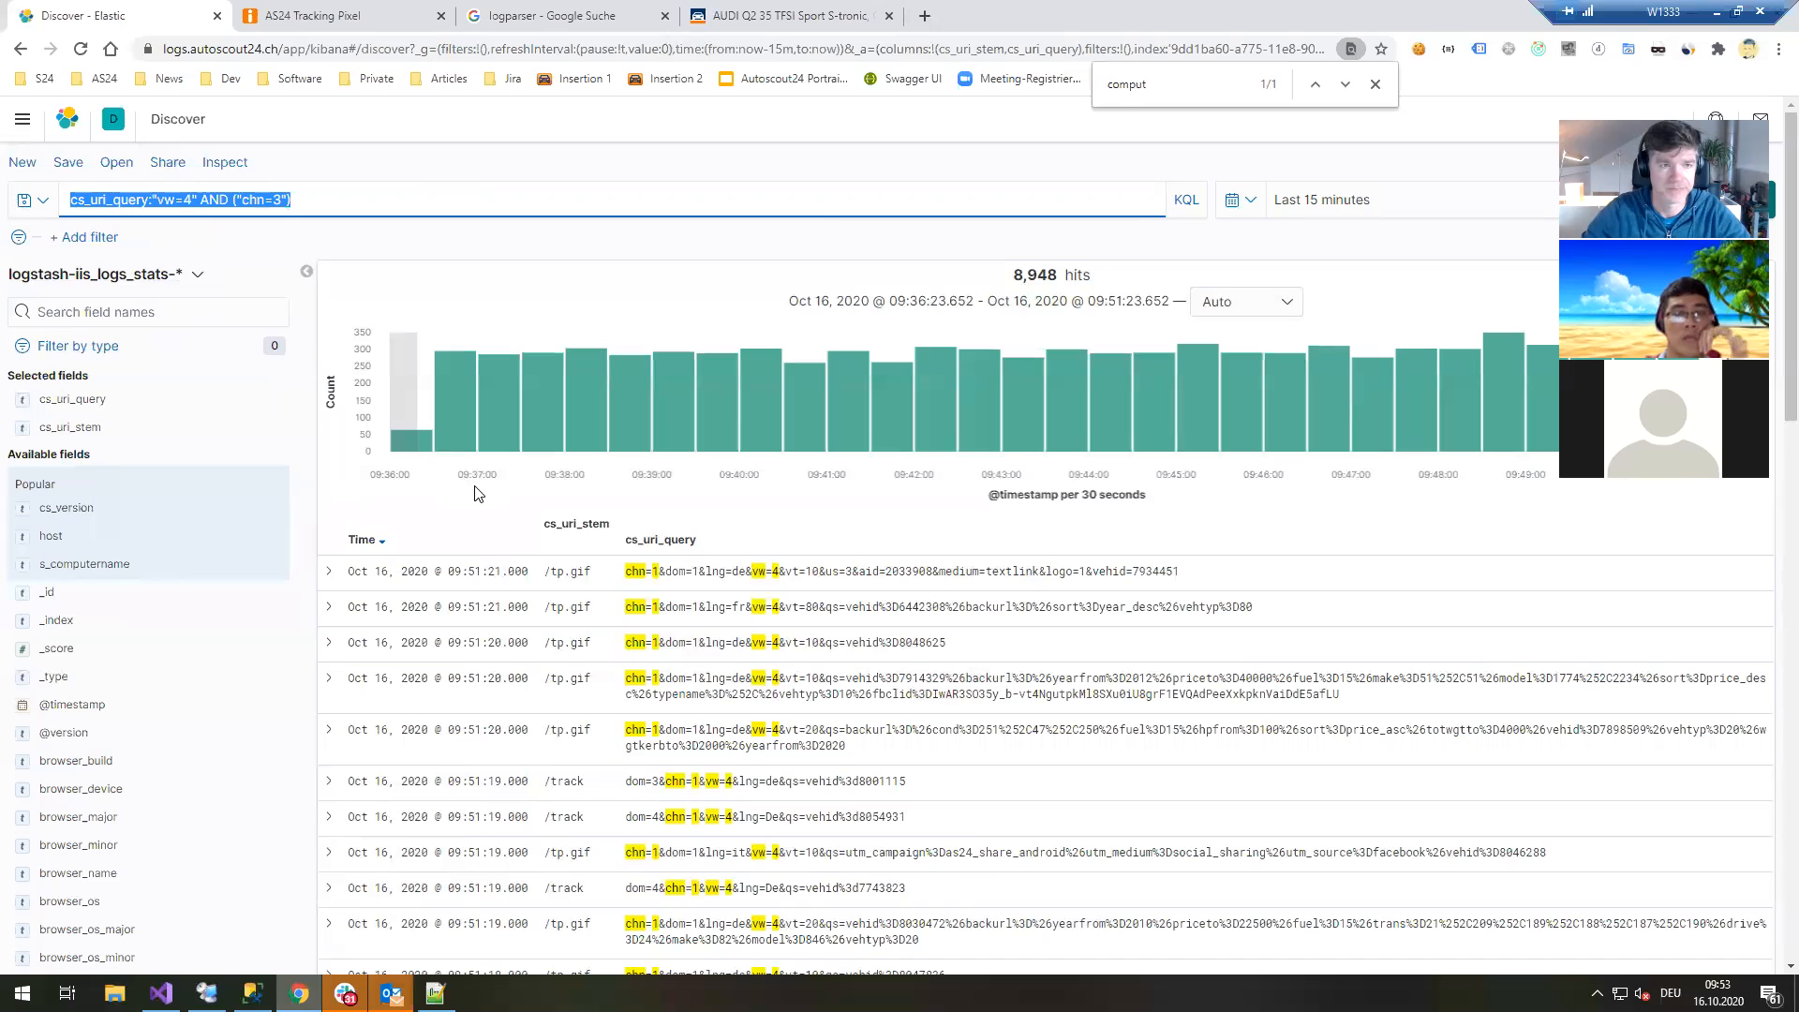
pyautogui.scroll(-1, 478, 494)
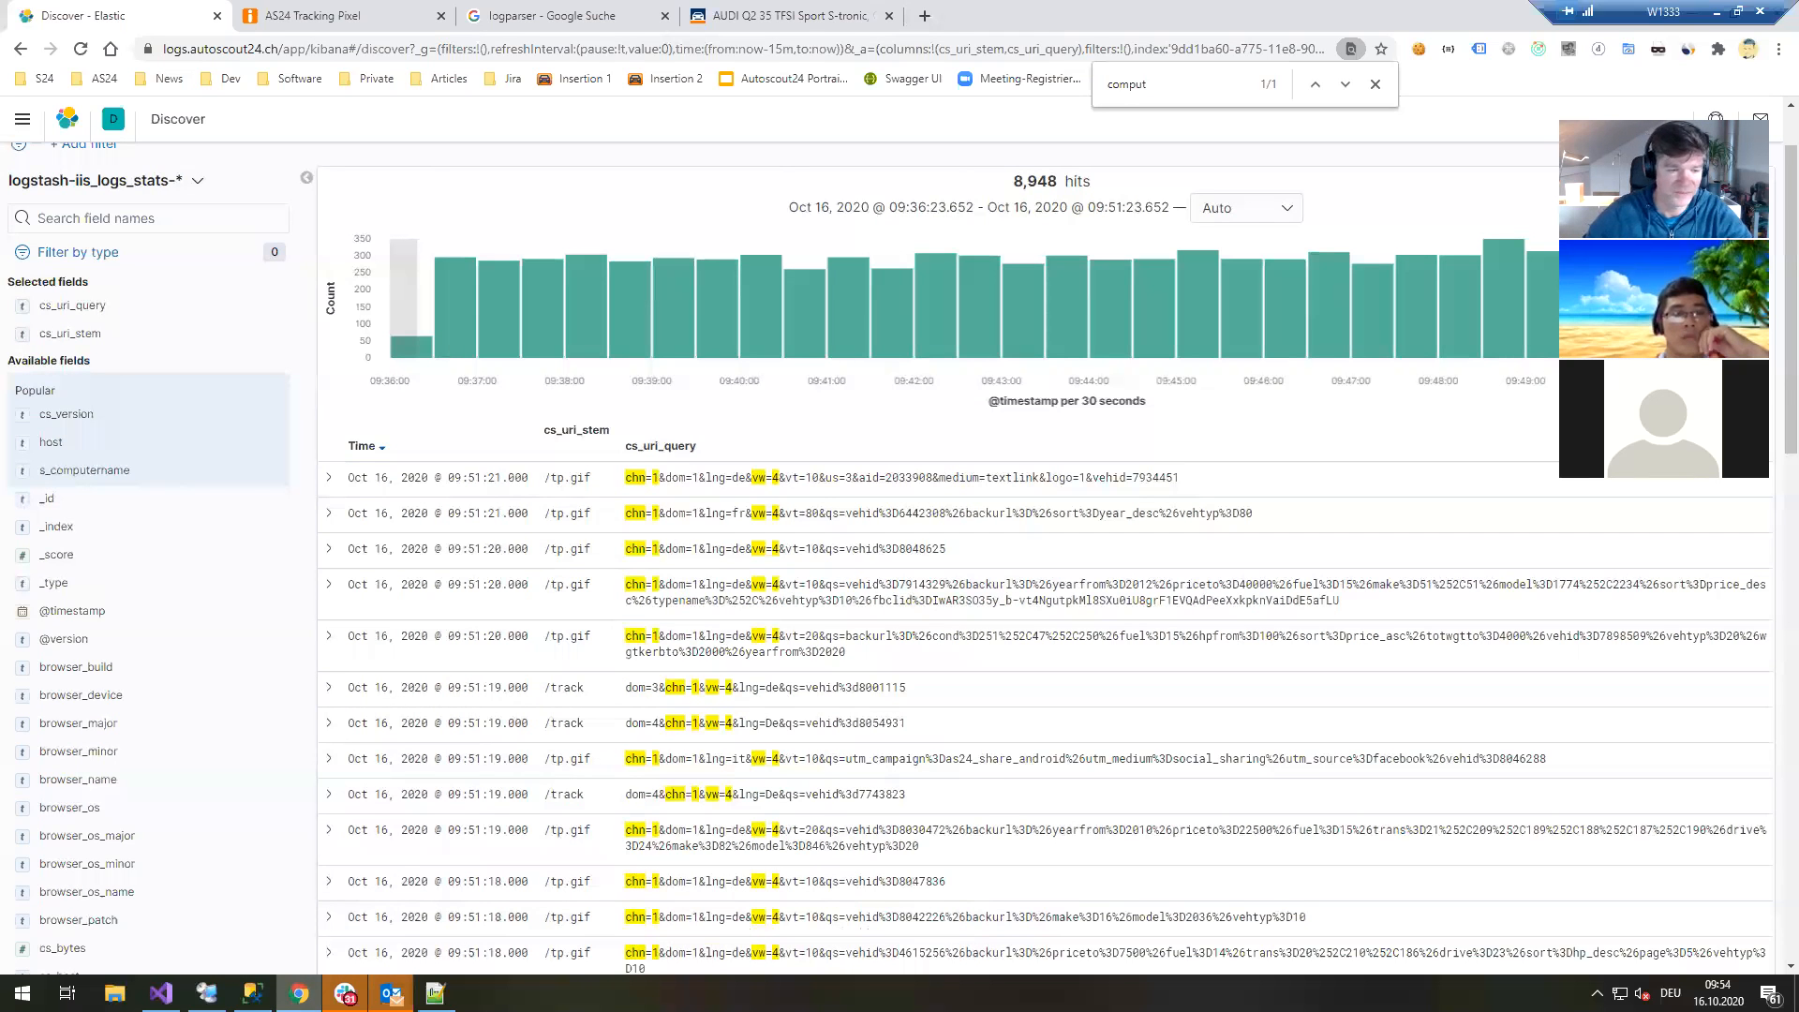
# Switch to SQL Server Management Studio with the VehicleHits query, and minimise the W1333 remote session to show the local desktop.
pyautogui.hotkey('alt', 'Tab')
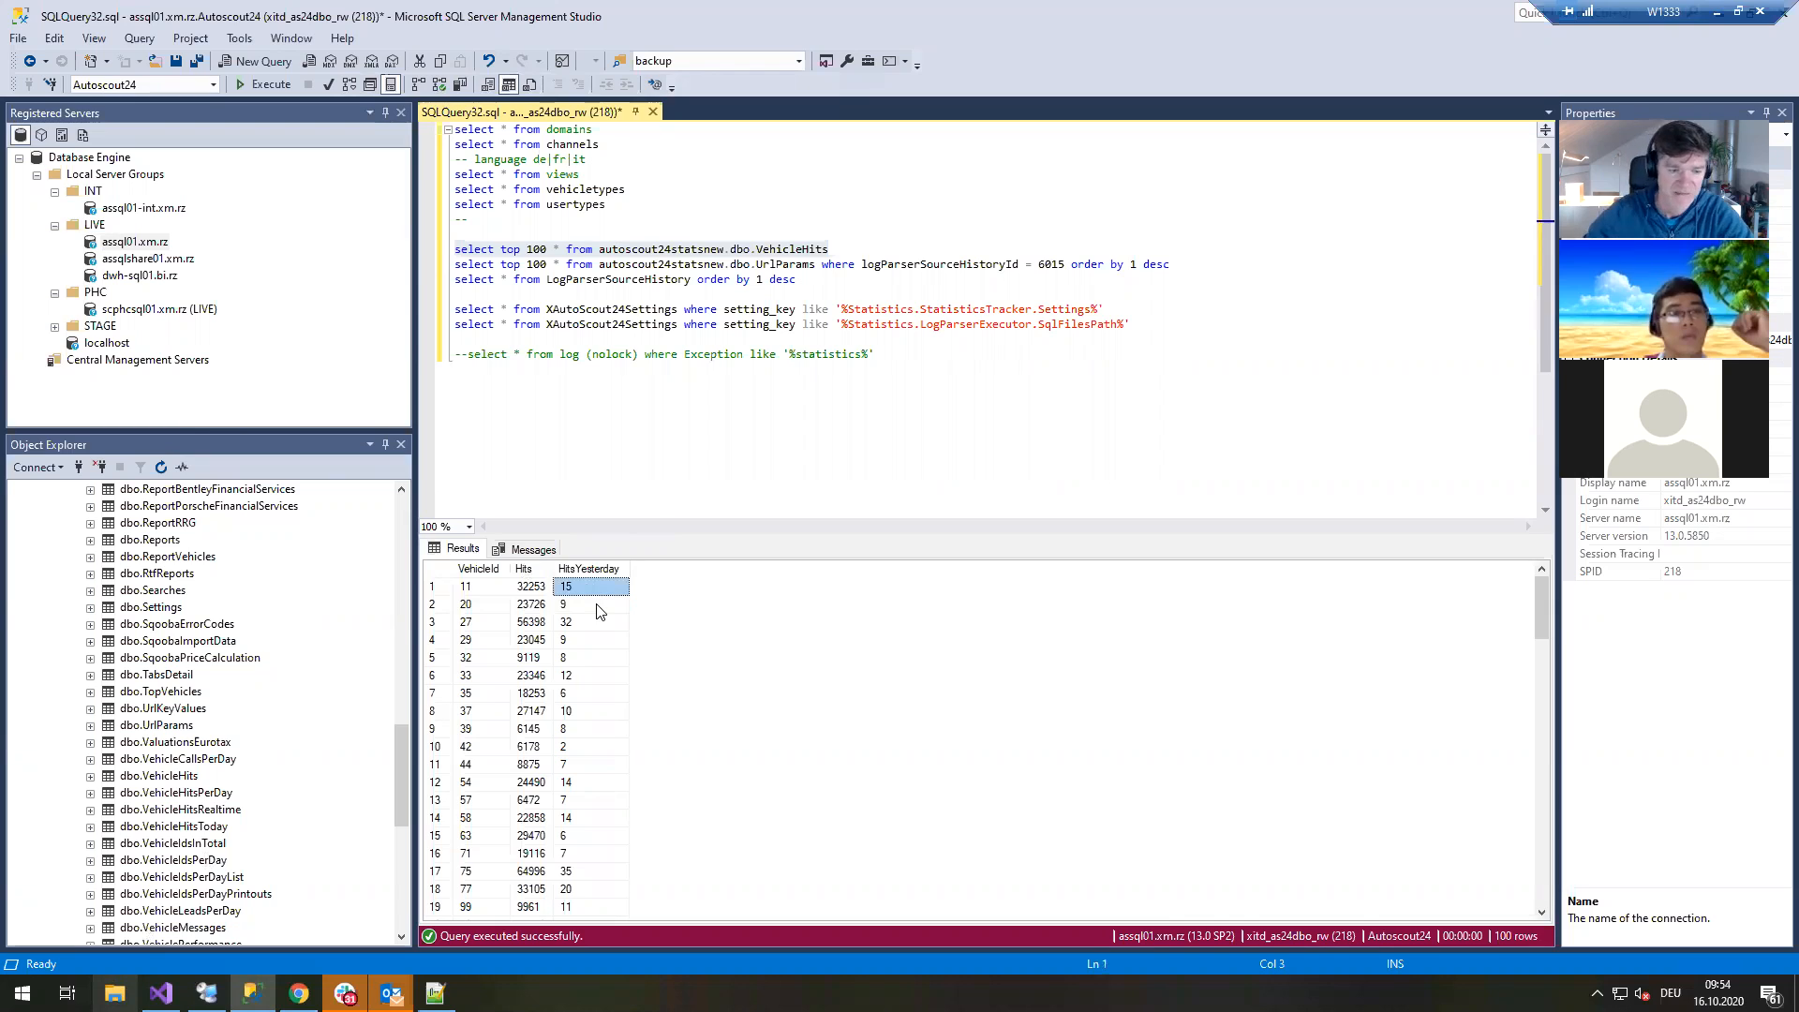
pyautogui.click(723, 494)
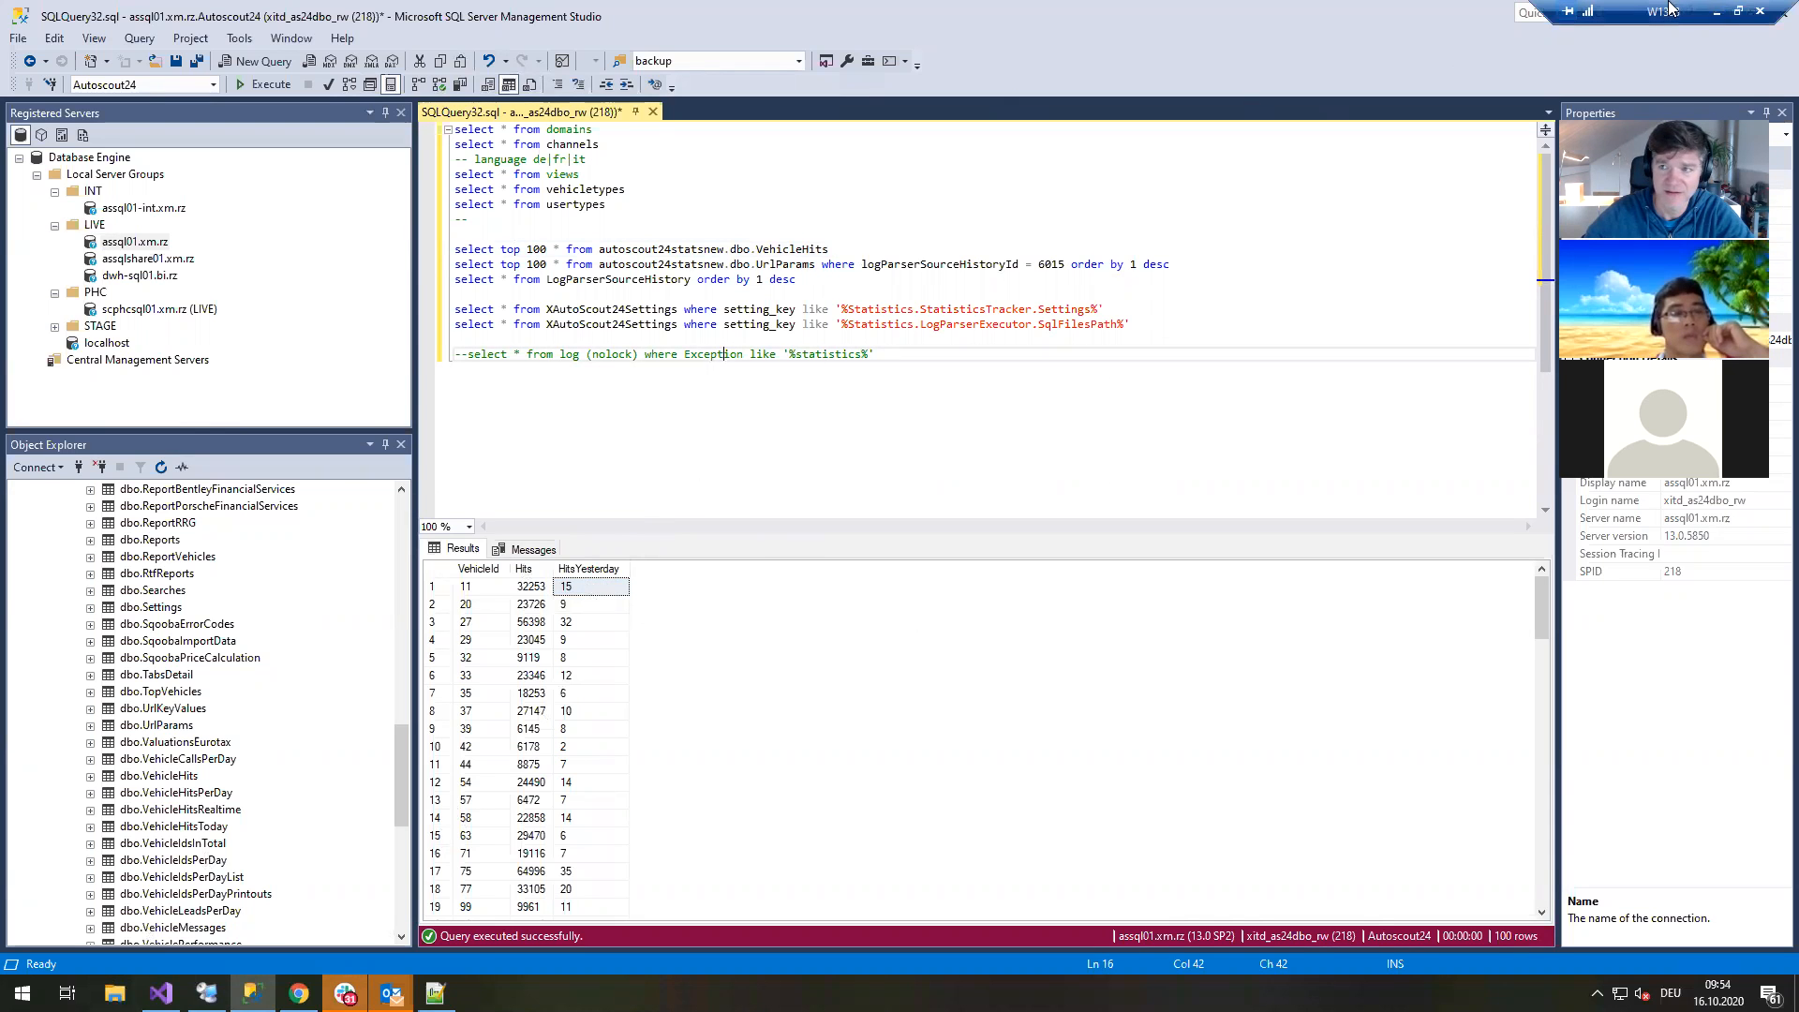
pyautogui.click(1721, 13)
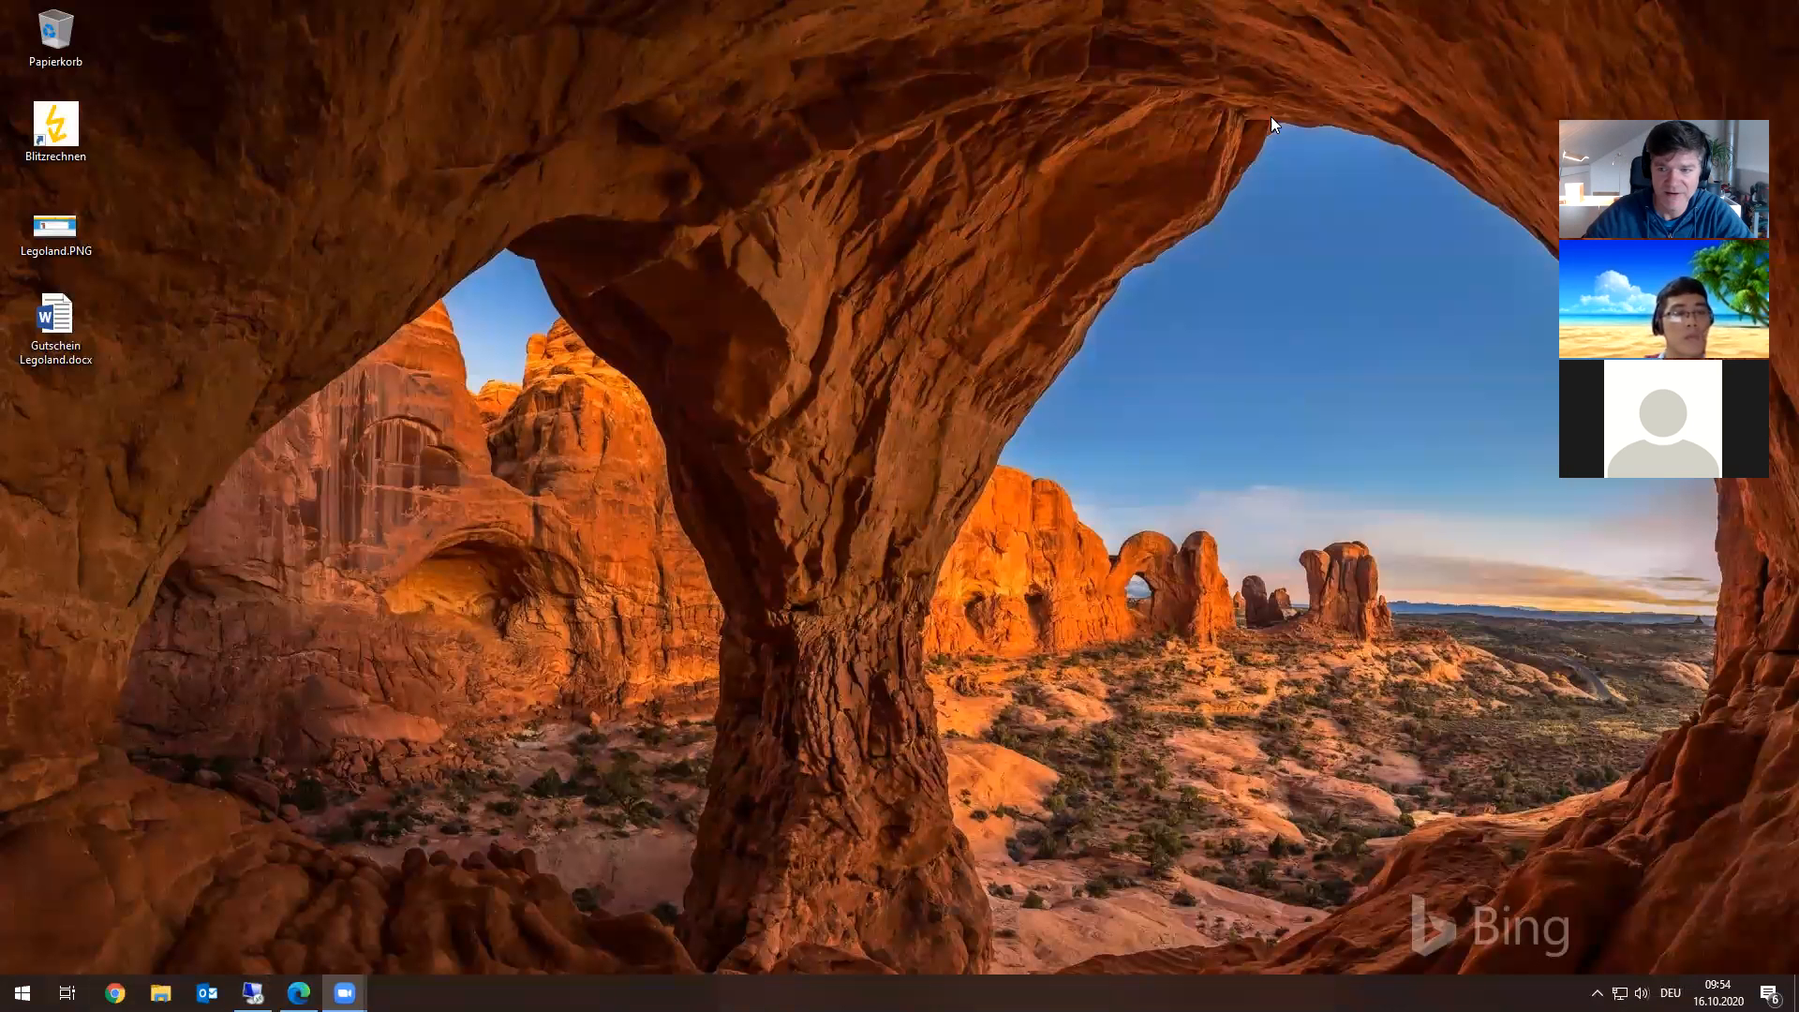